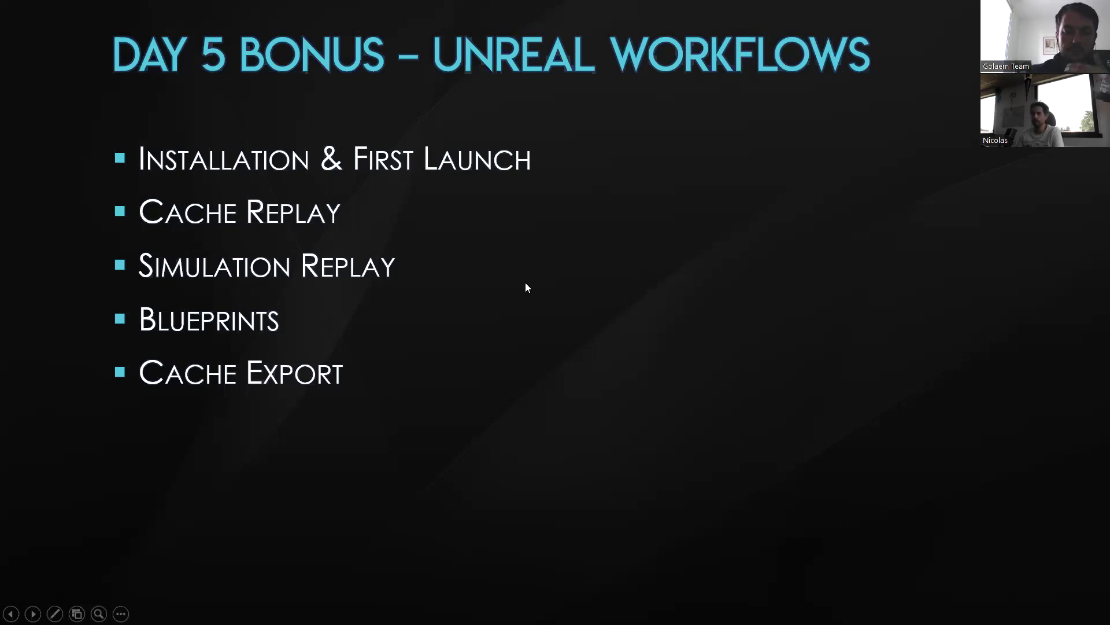
Step: End the PowerPoint slide show and minimize PowerPoint and the 2022 - Academy folder window
key(Escape)
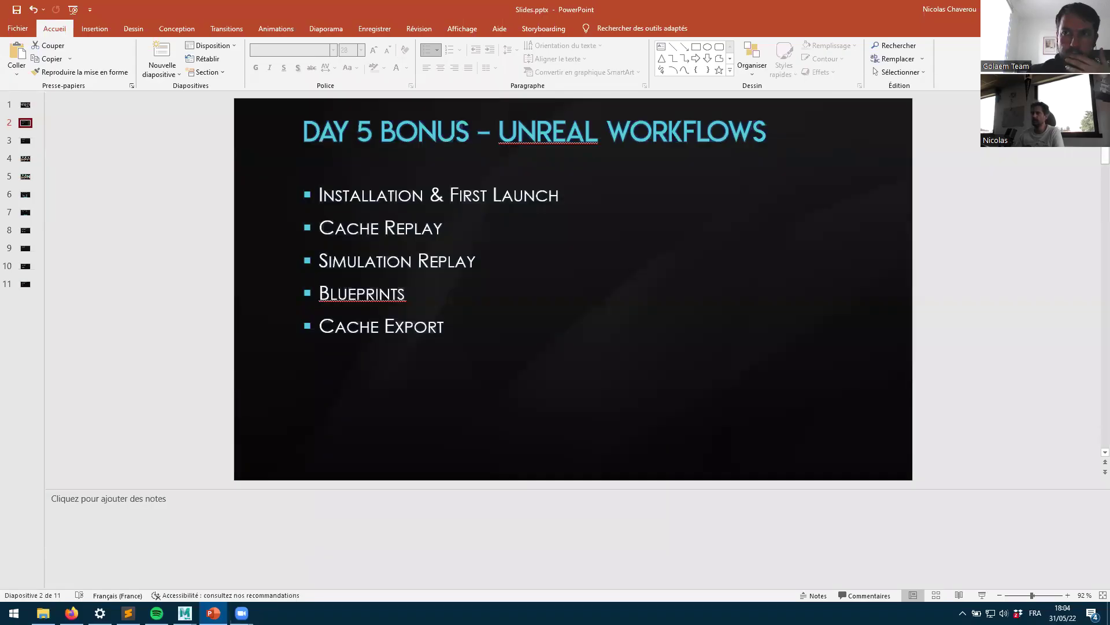
click(1044, 8)
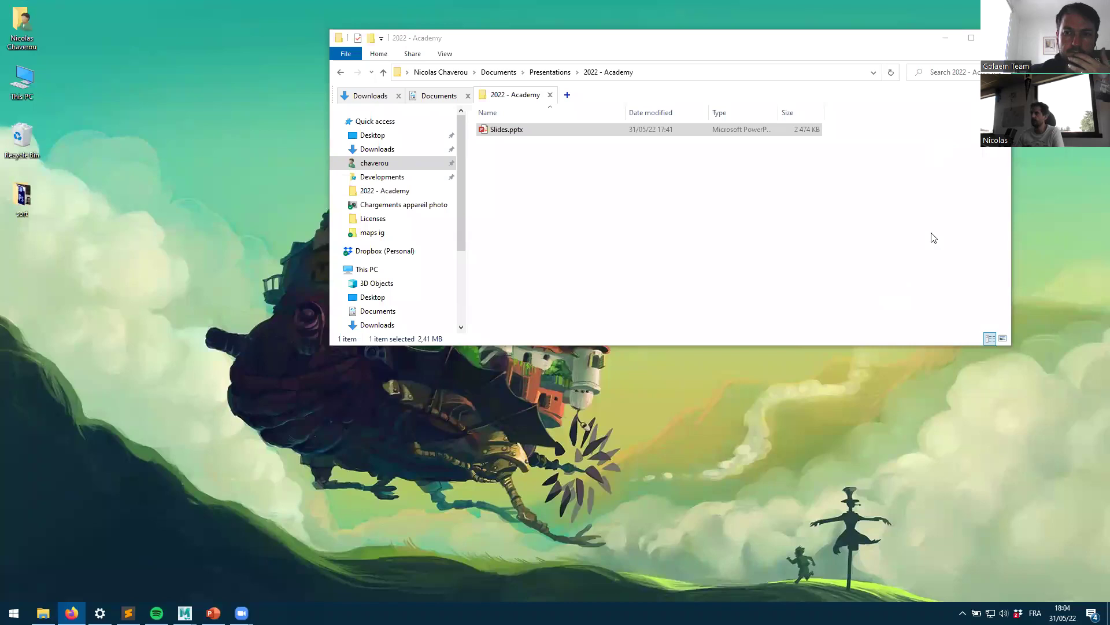
click(945, 37)
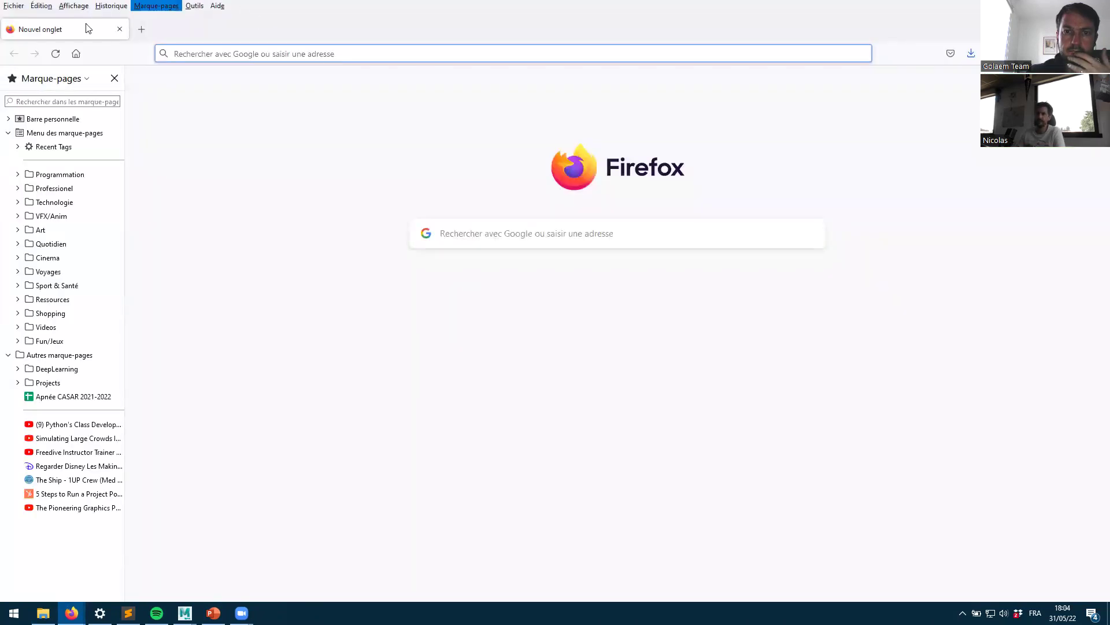
Step: Close the bookmarks sidebar and load the Golaem packages download page
click(115, 78)
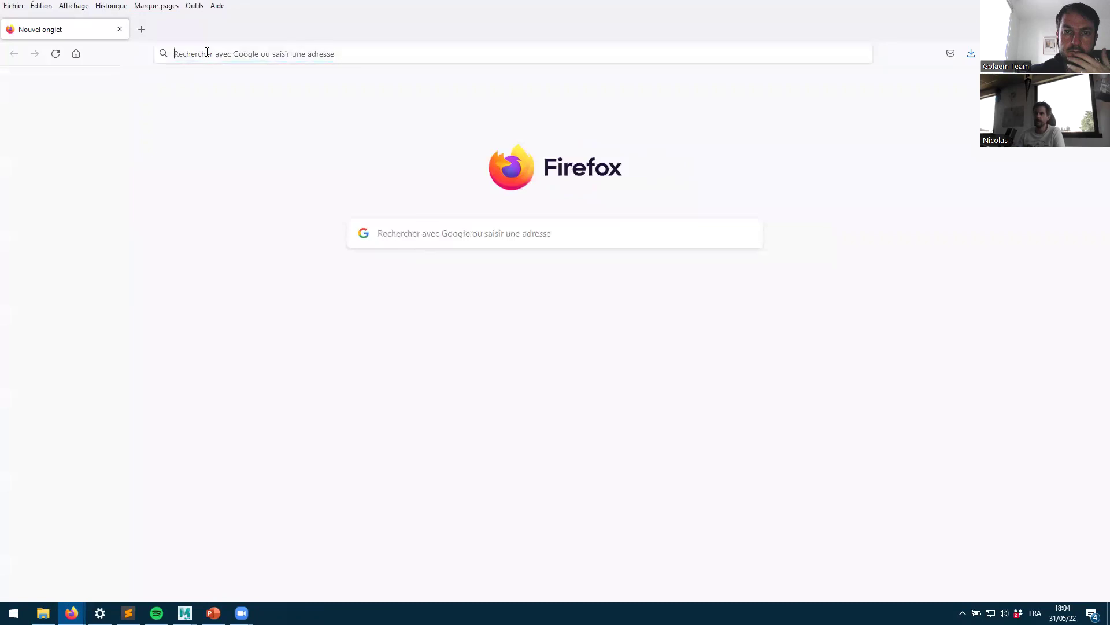
click(174, 53)
text(package)
key(Return)
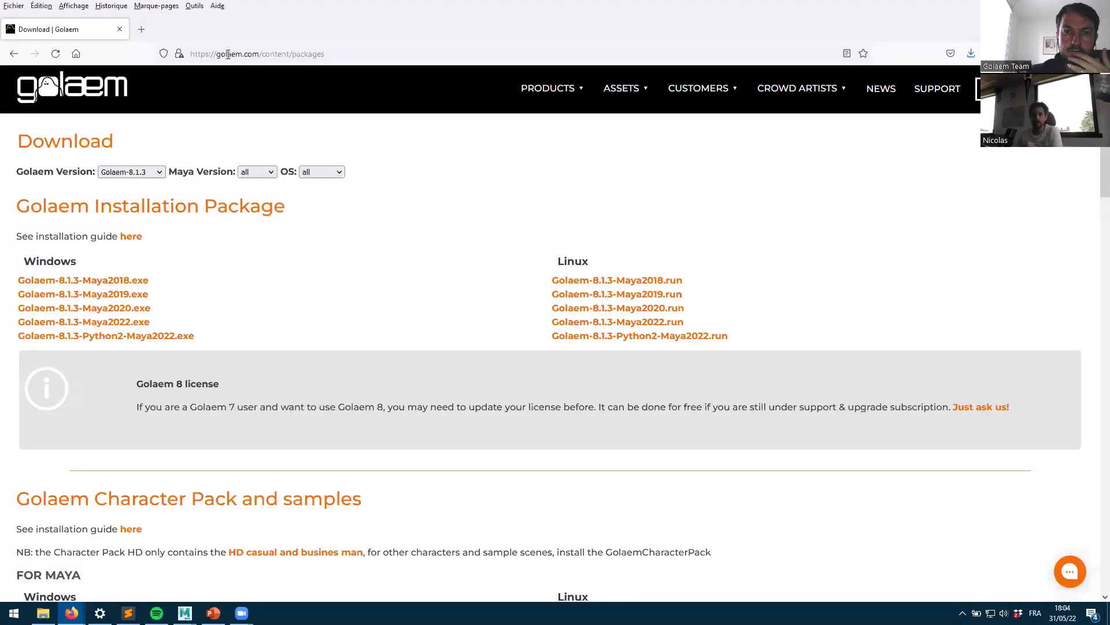
Step: Scroll to the Golaem Plugin for Unreal section listing the 8.1.3 and 8.1.3.1 zips
scroll(453, 393, down, 9)
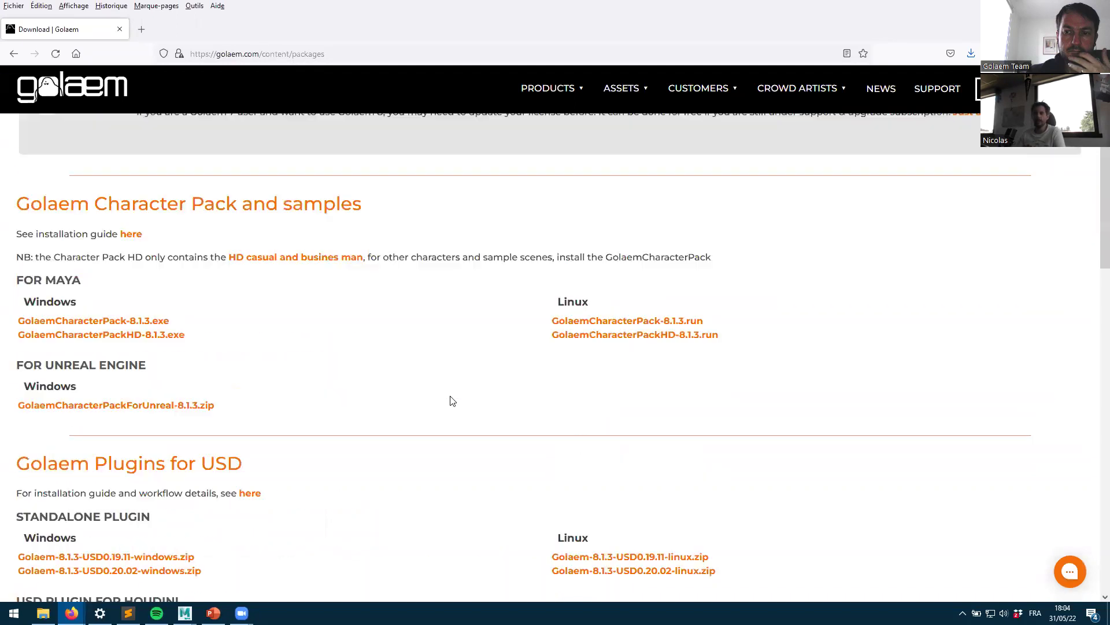
scroll(451, 398, down, 3)
scroll(450, 399, down, 1)
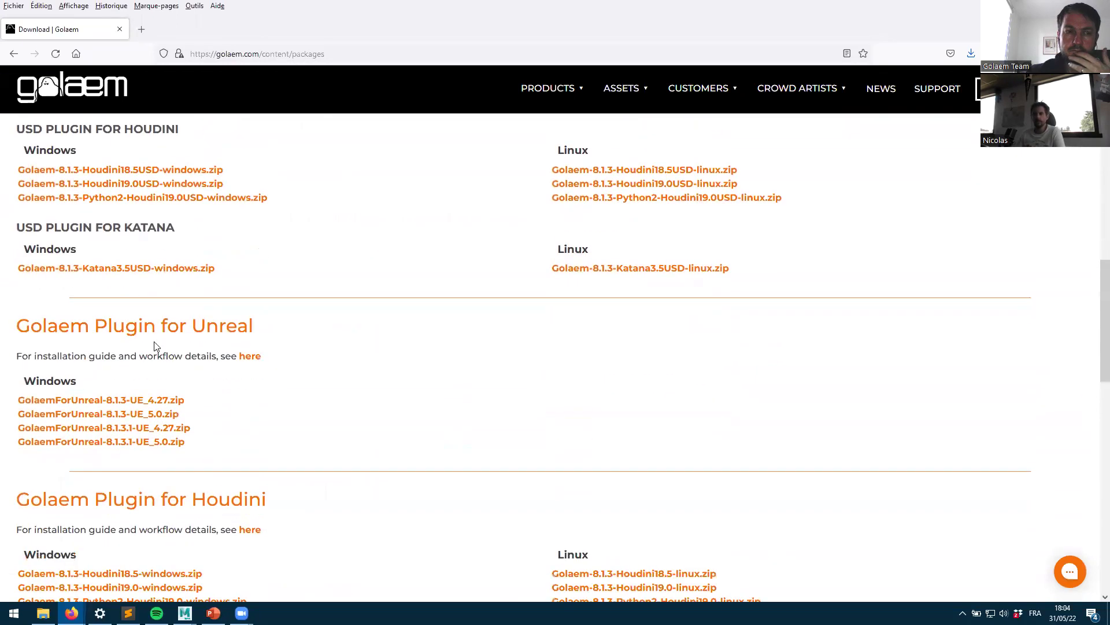
scroll(460, 387, up, 5)
scroll(458, 387, up, 8)
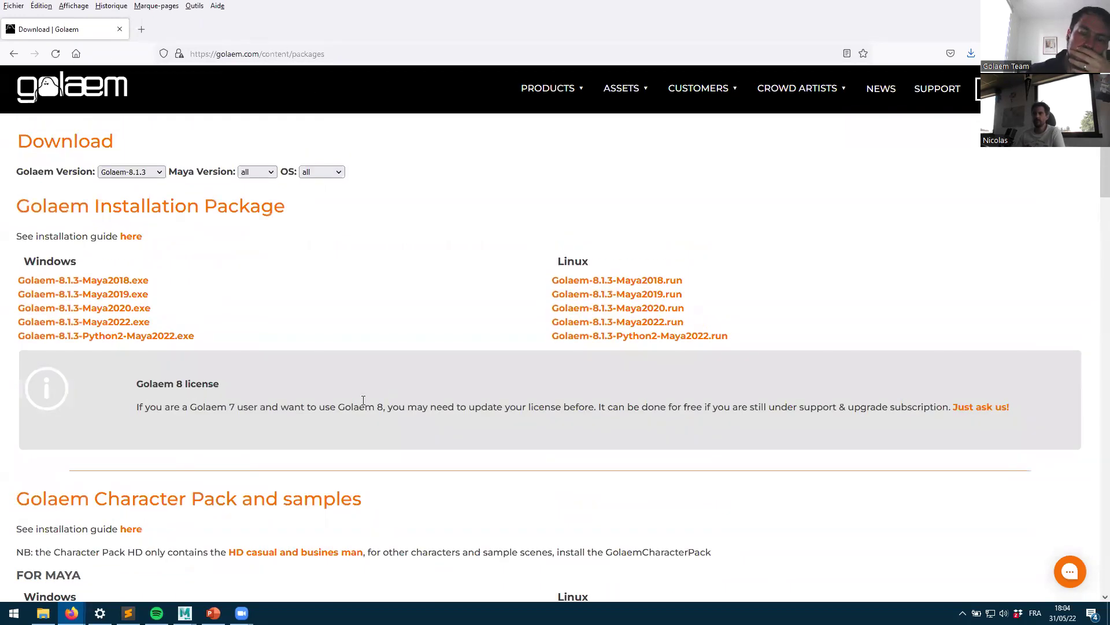
scroll(339, 414, down, 3)
scroll(173, 409, up, 1)
scroll(173, 409, up, 3)
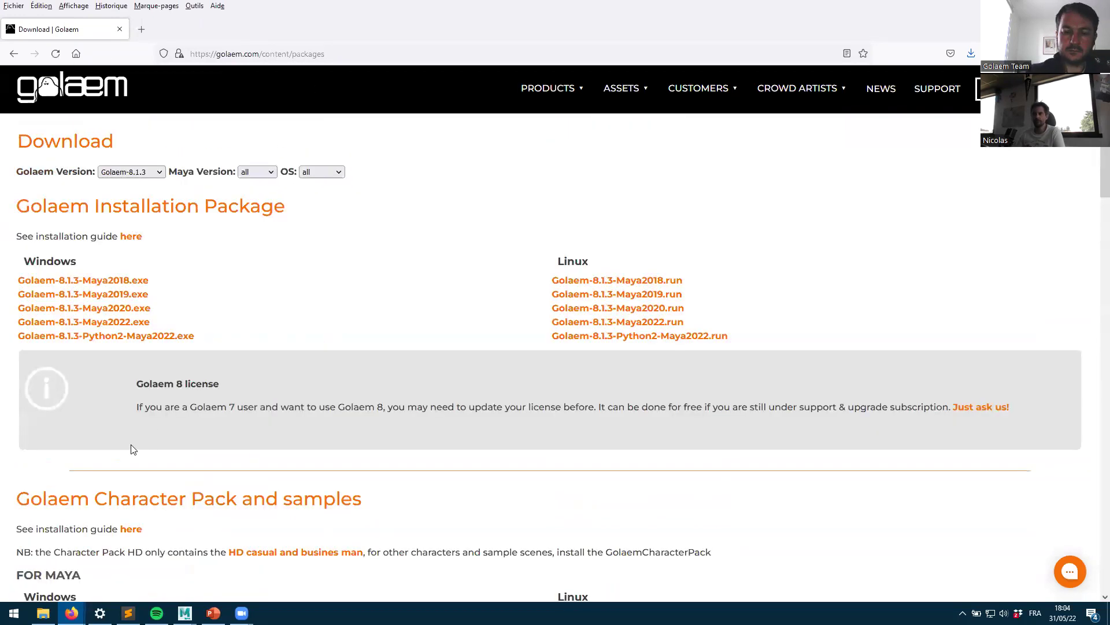
scroll(193, 459, down, 7)
scroll(206, 428, down, 4)
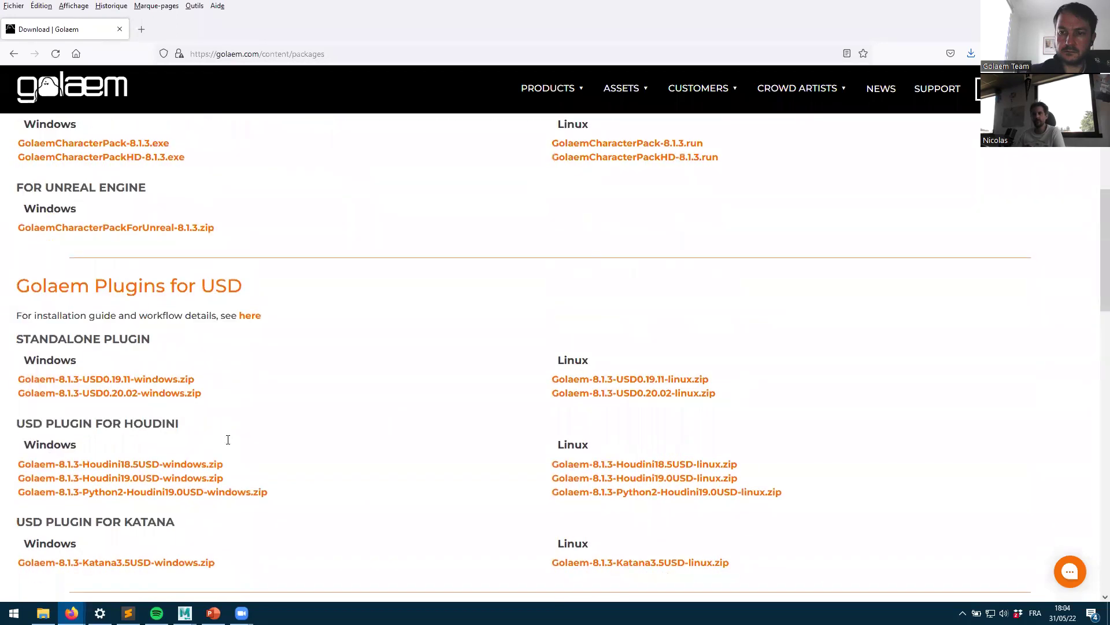
scroll(446, 426, down, 5)
scroll(437, 429, down, 4)
scroll(434, 429, up, 4)
scroll(432, 421, down, 3)
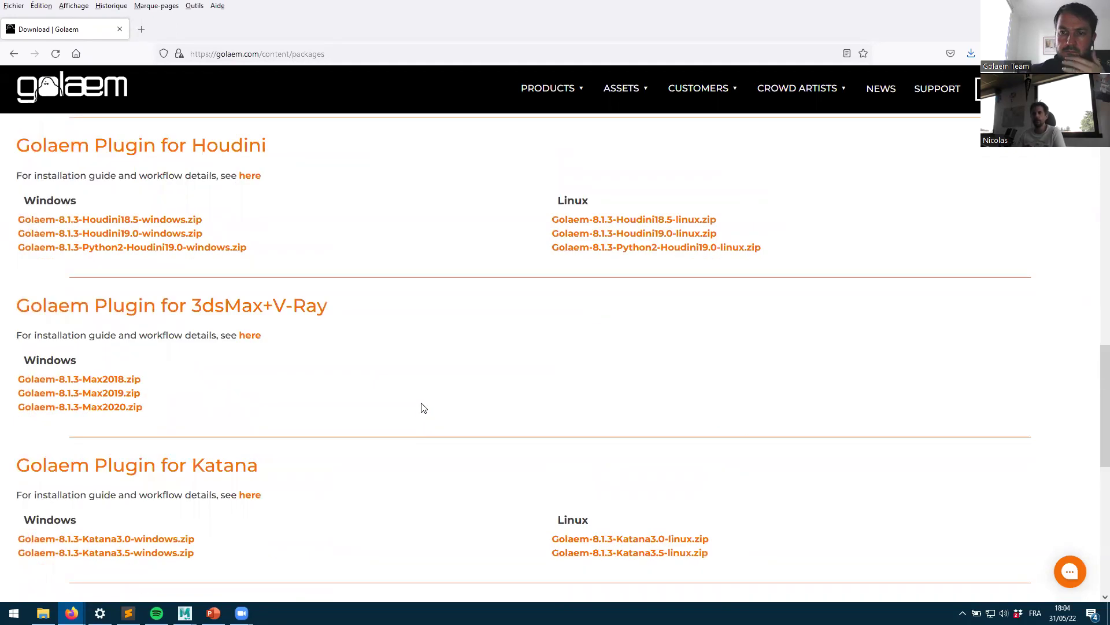
scroll(337, 396, up, 5)
scroll(144, 323, up, 1)
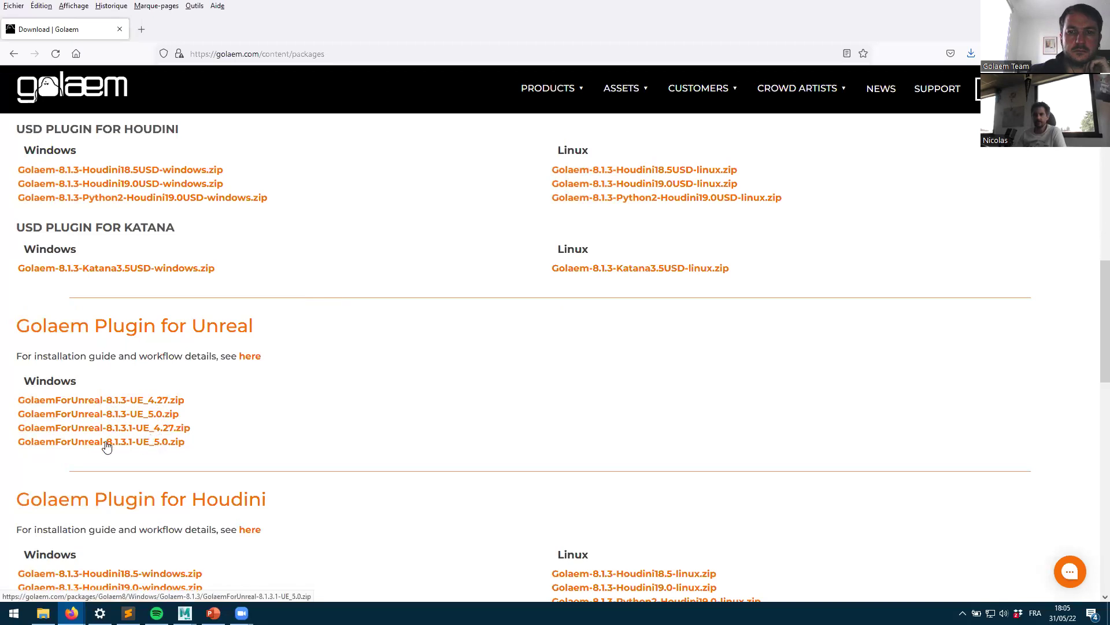
Step: Download GolaemForUnreal-8.1.3.1-UE_4.27.zip and confirm it completed in the downloads list
click(174, 431)
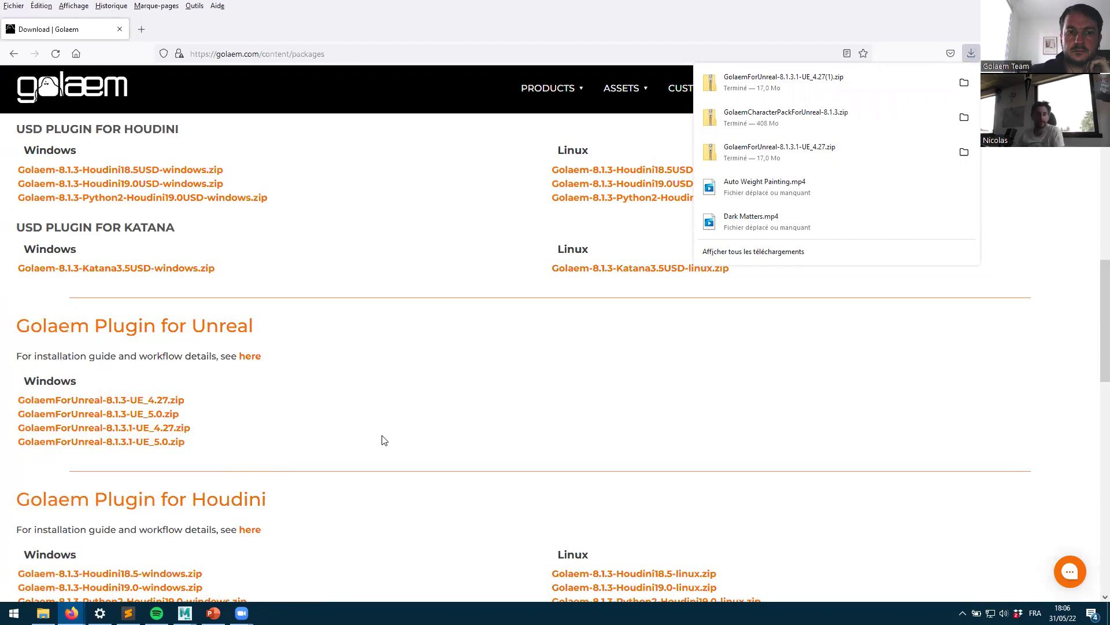
scroll(389, 435, up, 1)
scroll(381, 431, up, 7)
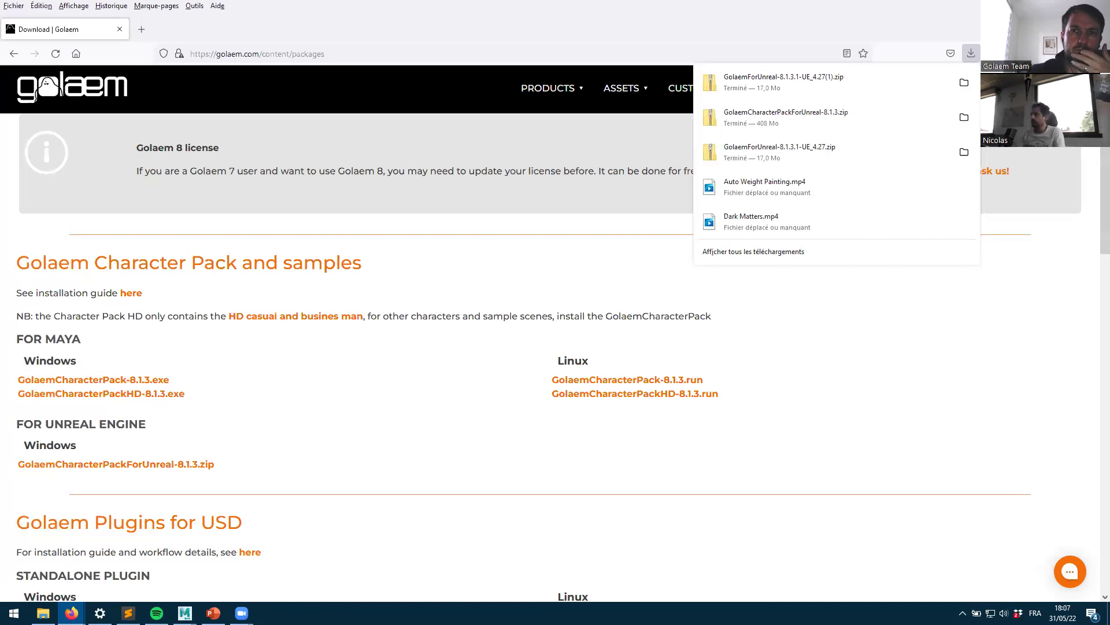
Step: Show the desktop and launch the Epic Games Launcher by searching 'epic'
key(super+d)
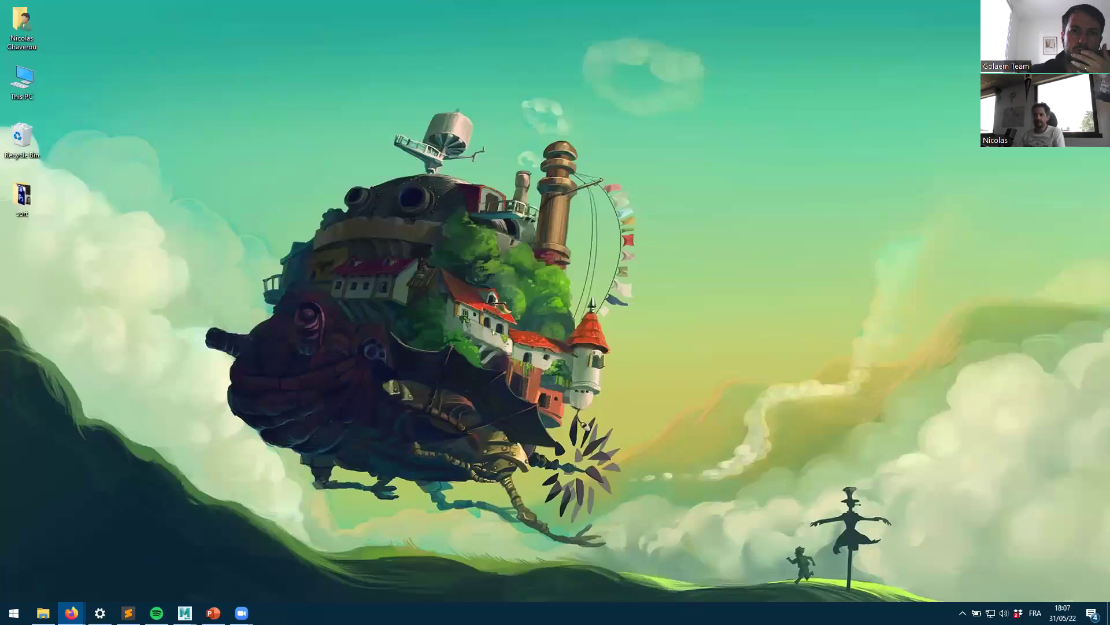
click(14, 612)
text(epic)
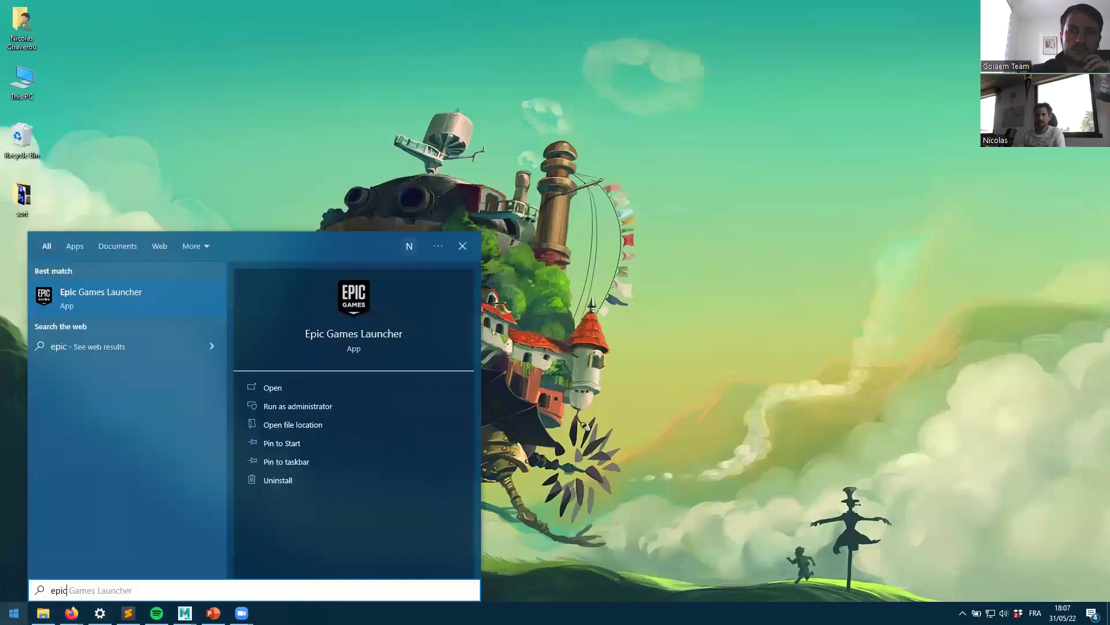
click(107, 303)
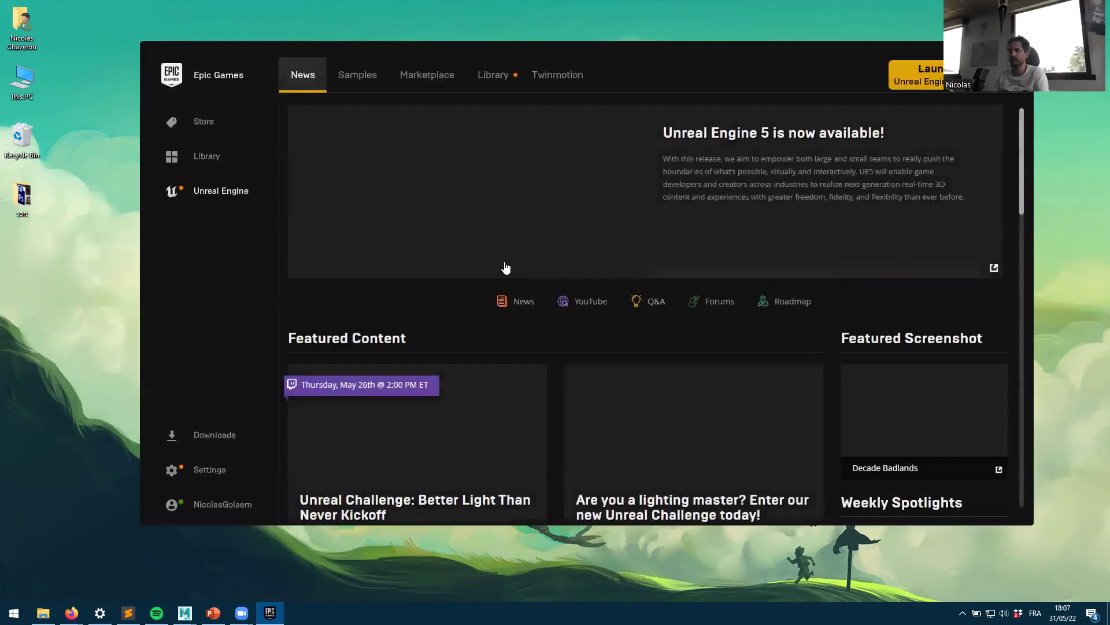
Step: Launch Unreal Engine 4.27.2 from the launcher's Library
click(493, 75)
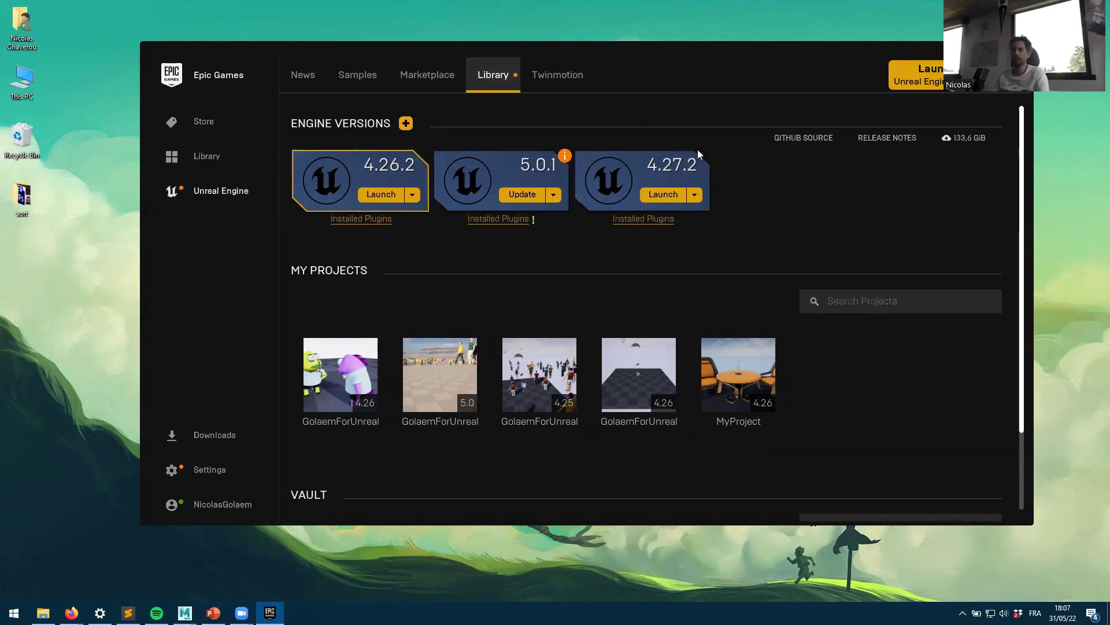
click(660, 195)
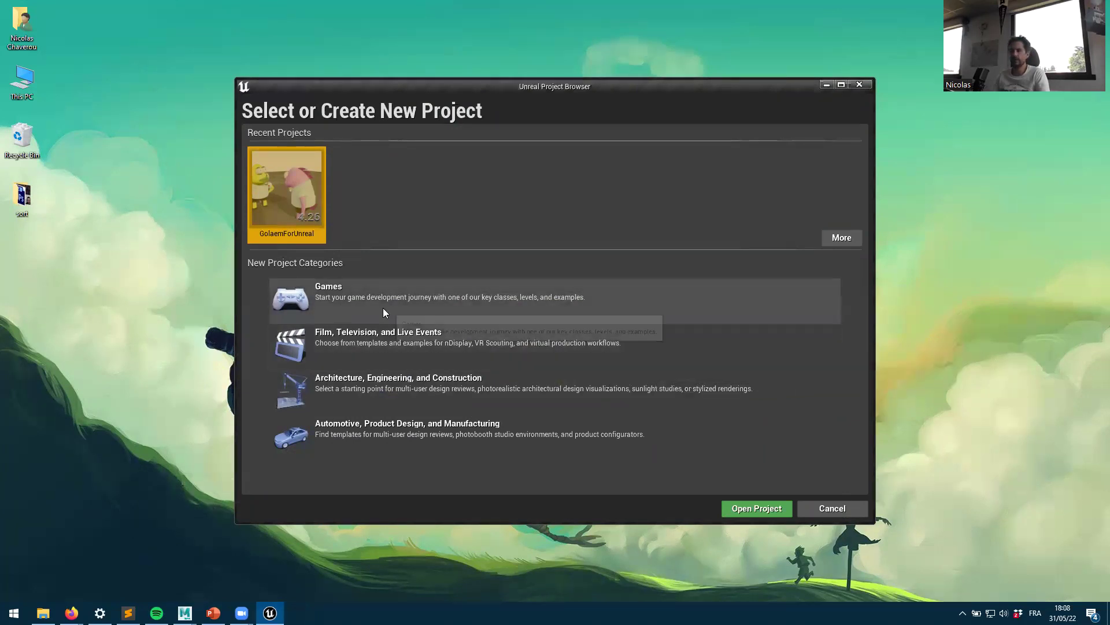
Step: Choose the Games category with the Blank template
click(351, 295)
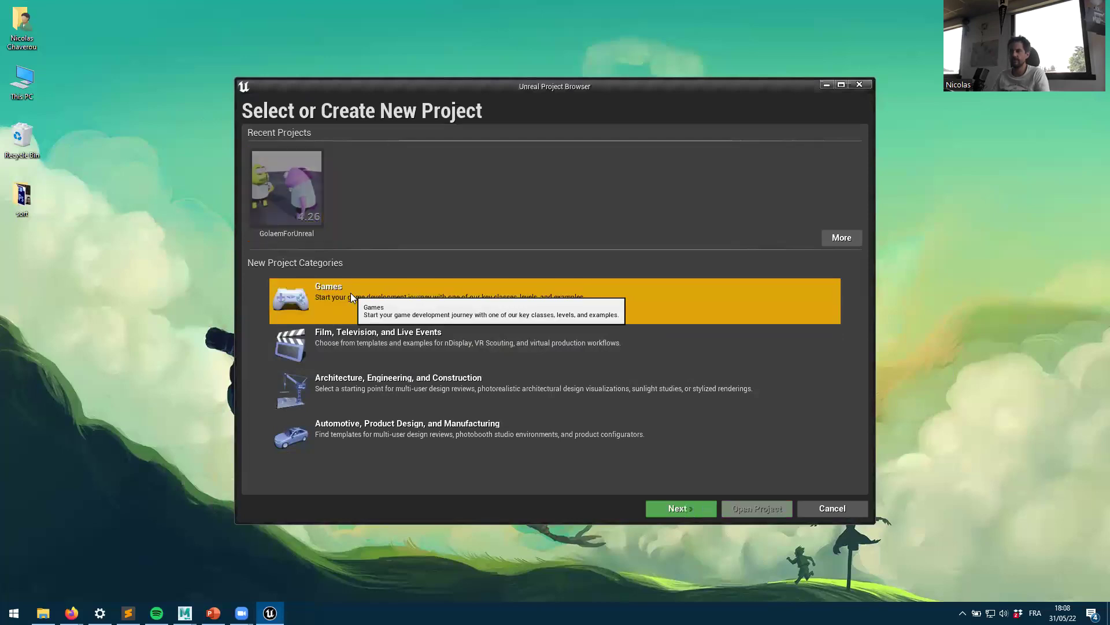
click(686, 508)
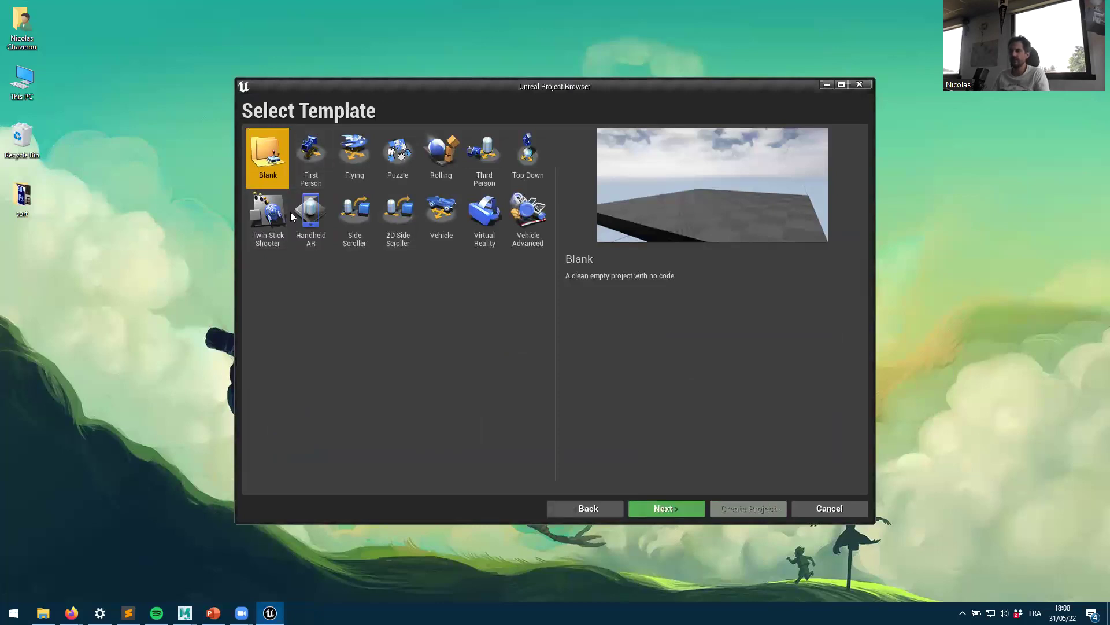
click(661, 509)
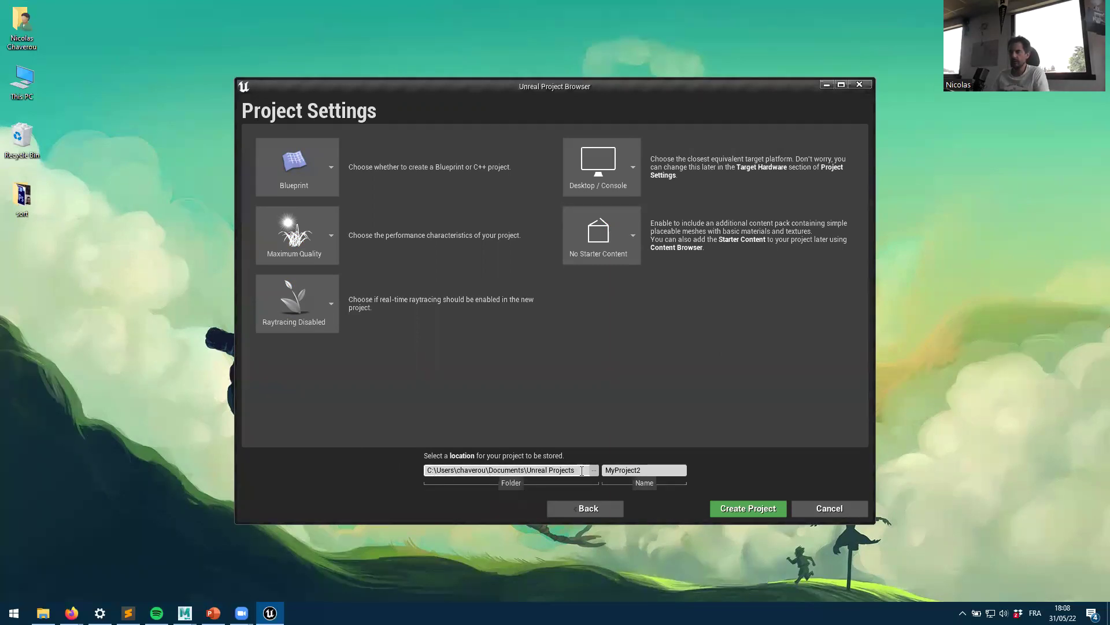
Step: Name the project Academy2022 and check the Unreal Projects folder path
click(654, 472)
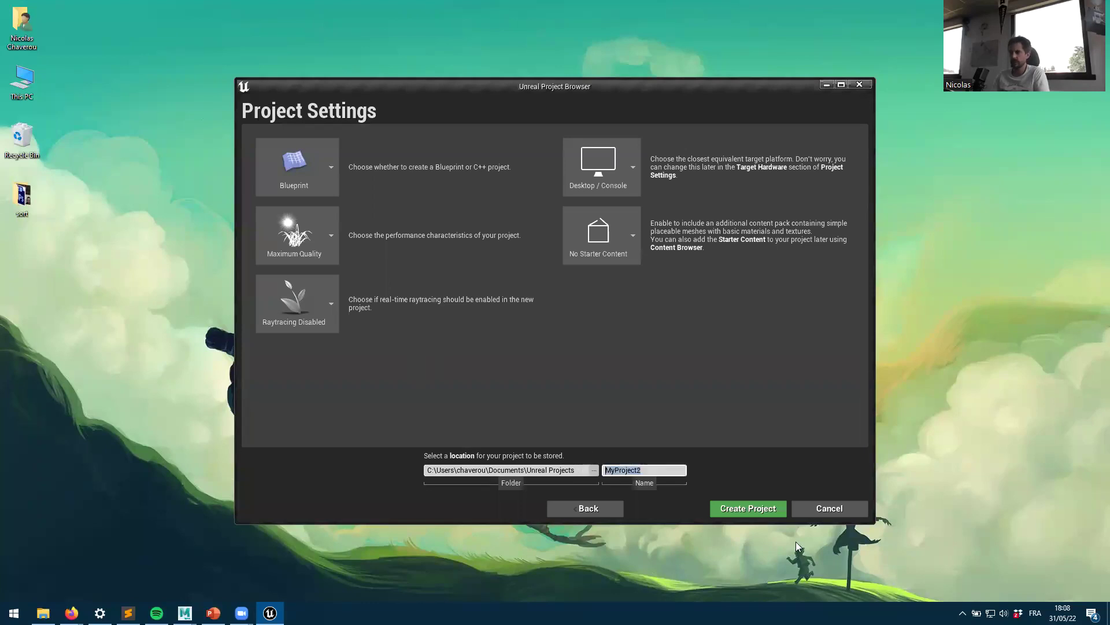
text(Aca)
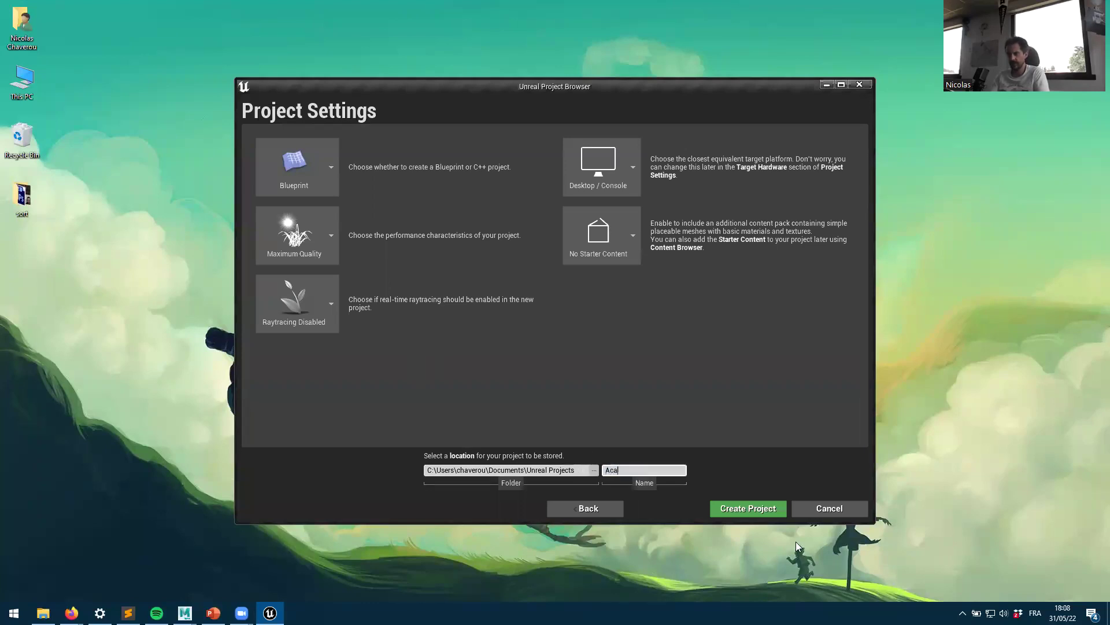
text(demy2022)
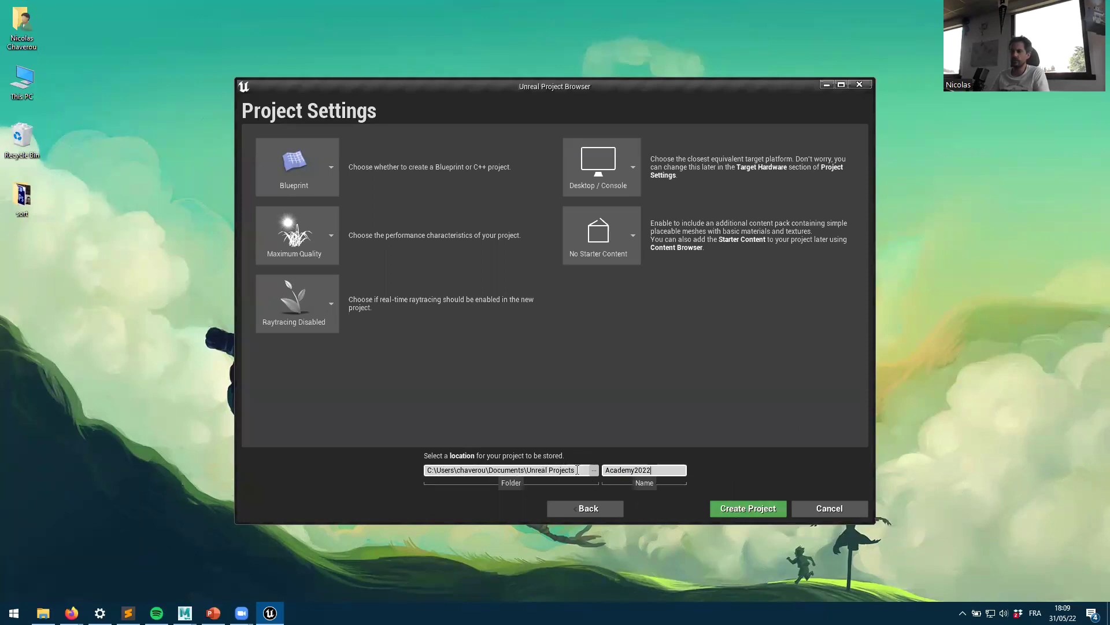
drag(577, 470, 395, 462)
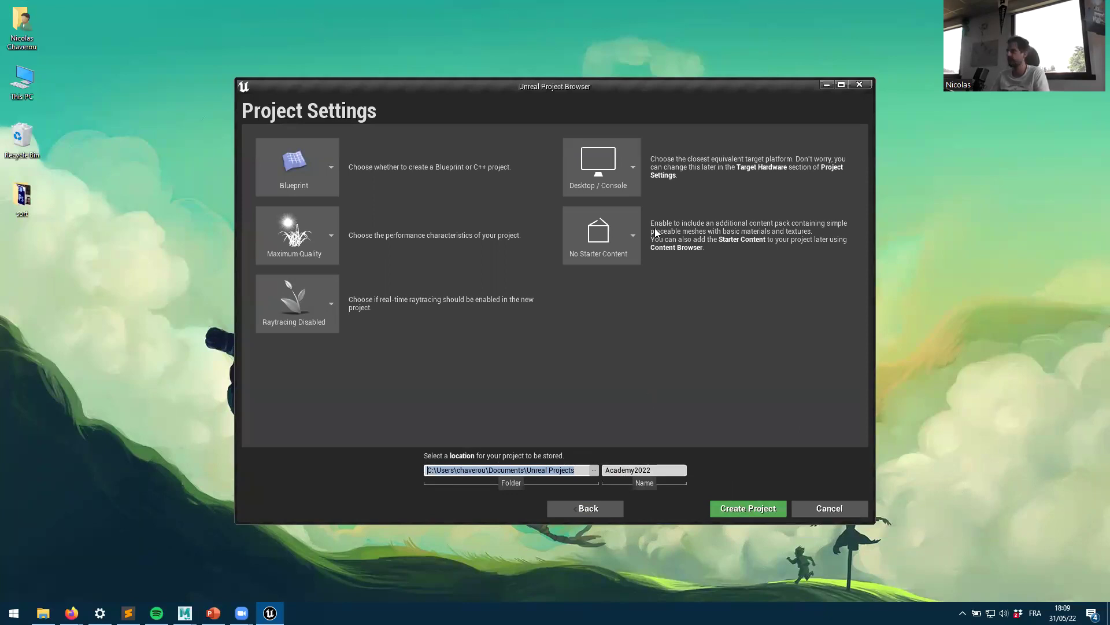
Step: Create the Academy2022 project and let the editor open its default level
click(750, 509)
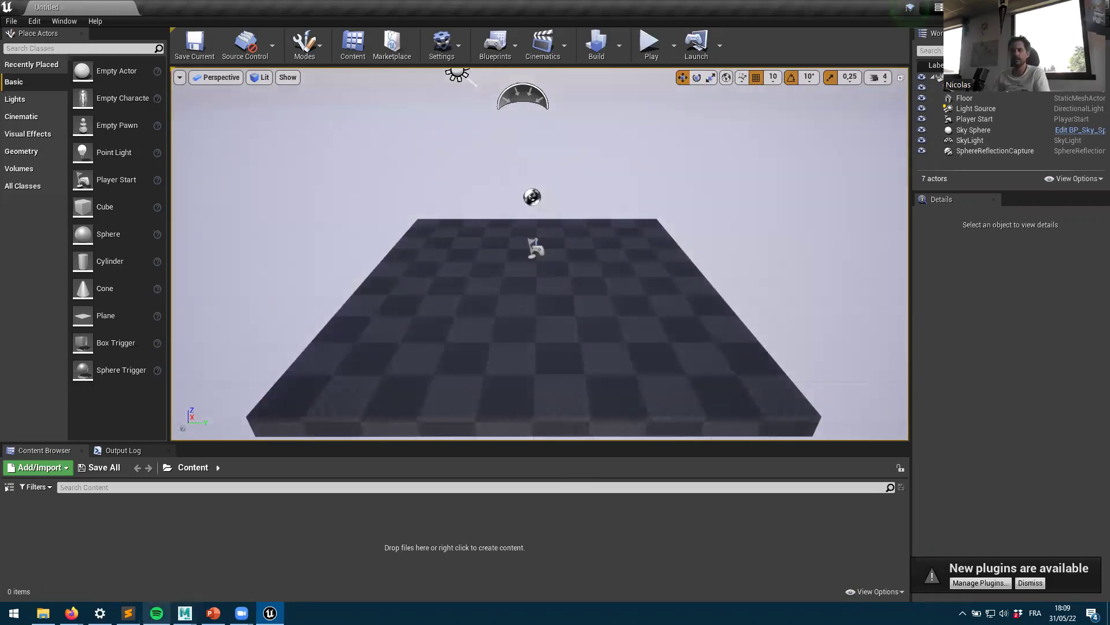
click(43, 613)
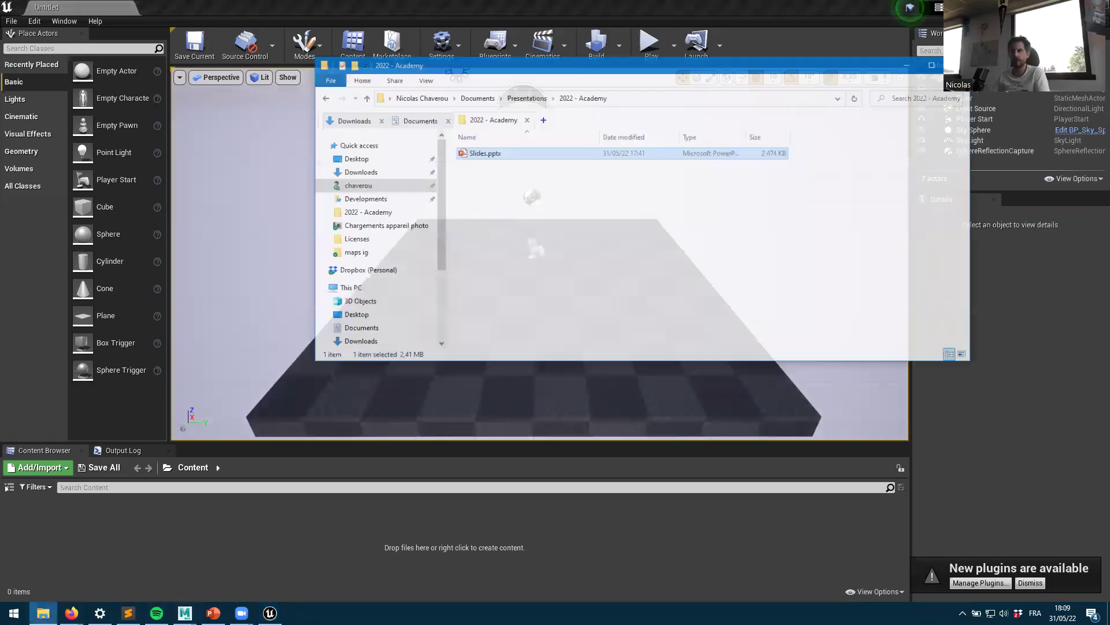
click(566, 94)
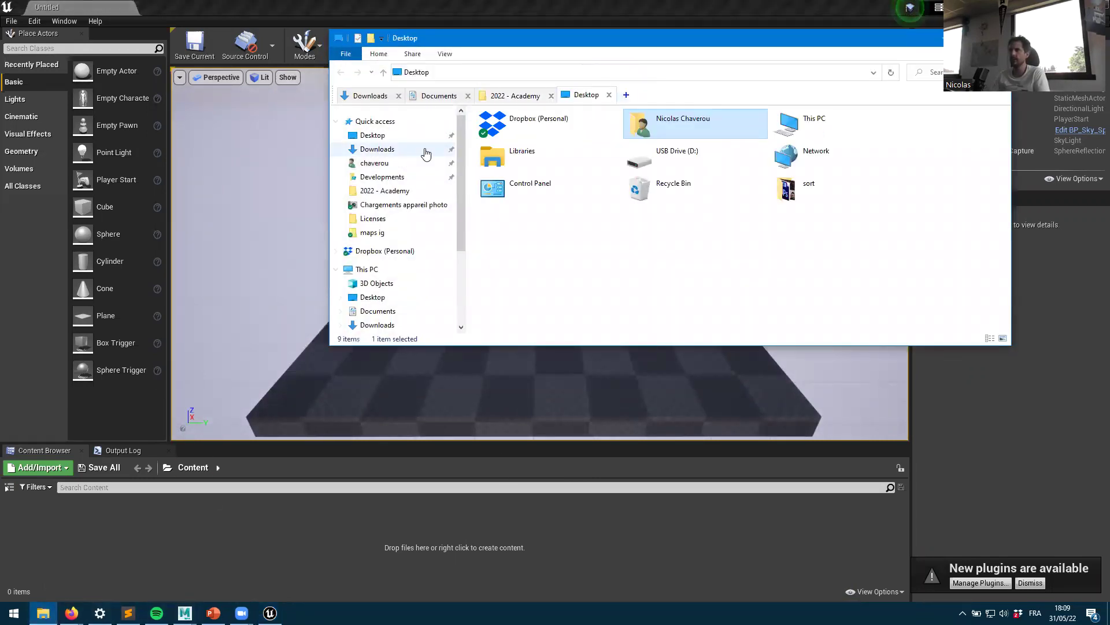
click(377, 148)
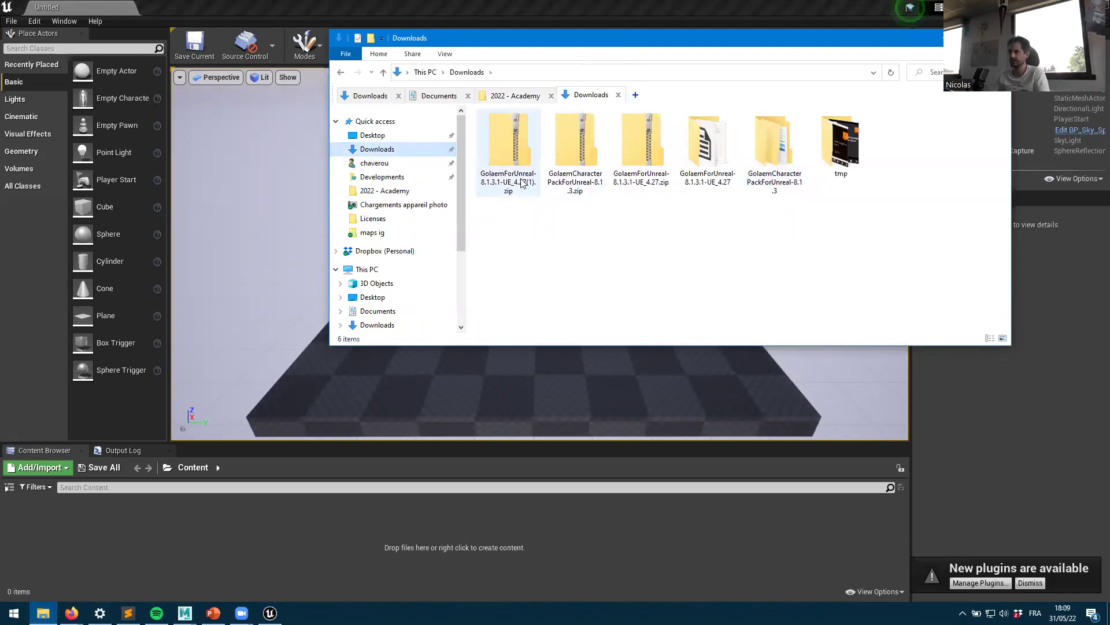
click(515, 151)
key(Delete)
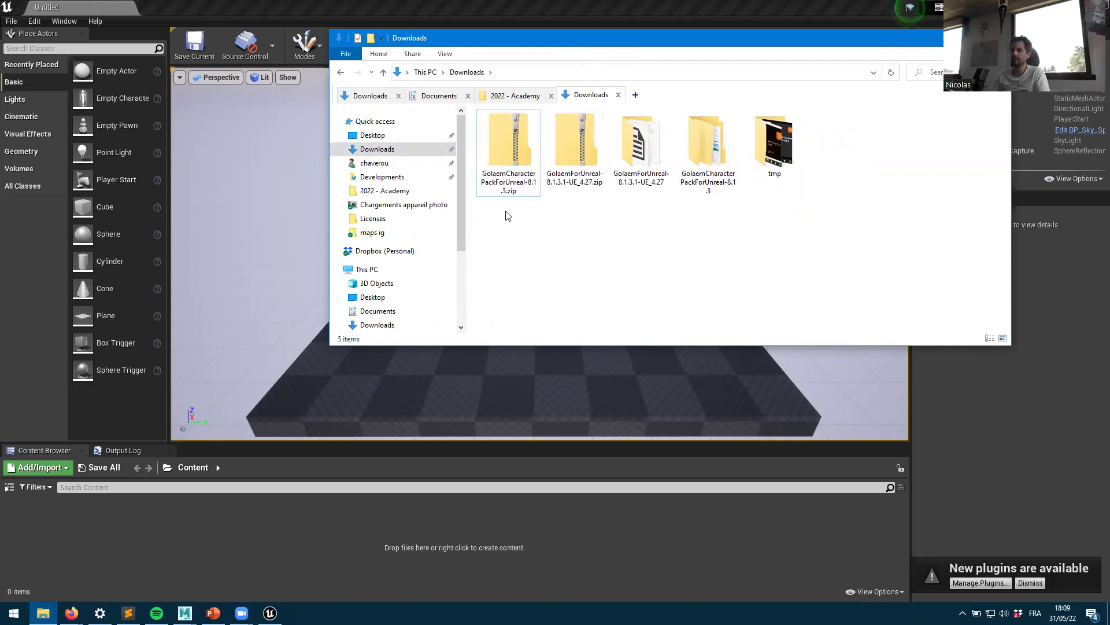
click(579, 173)
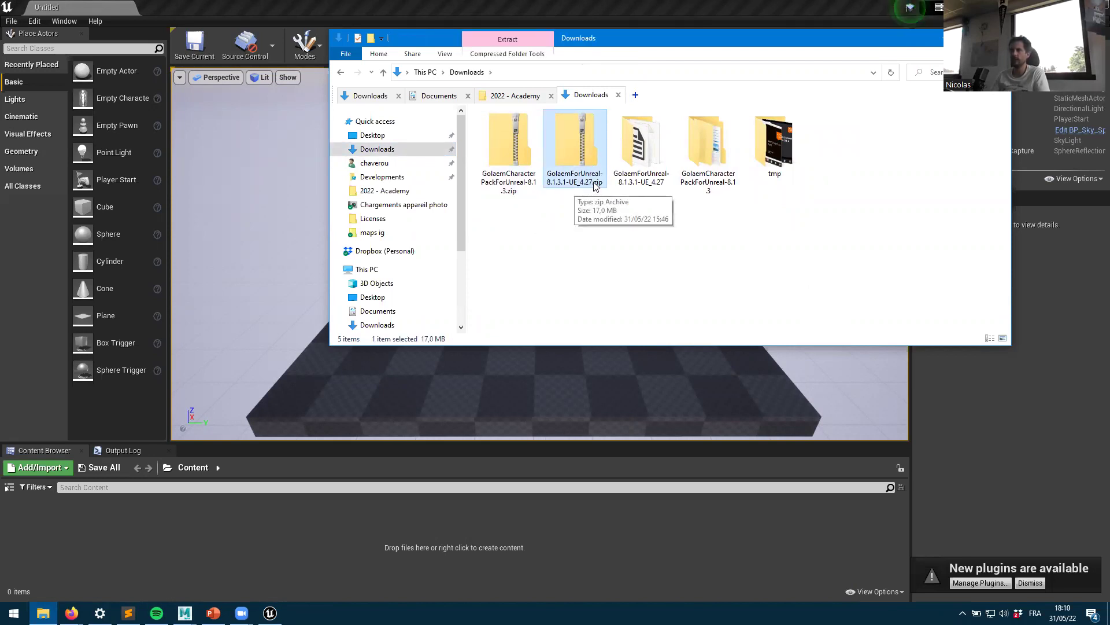
right_click(577, 136)
mouse_move(656, 185)
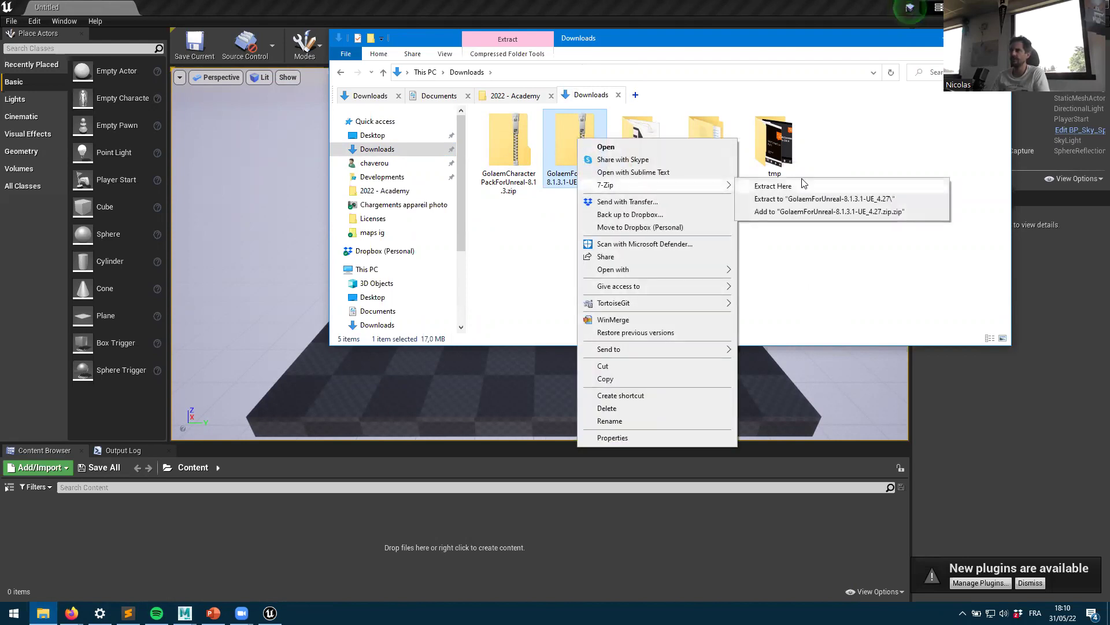
click(834, 288)
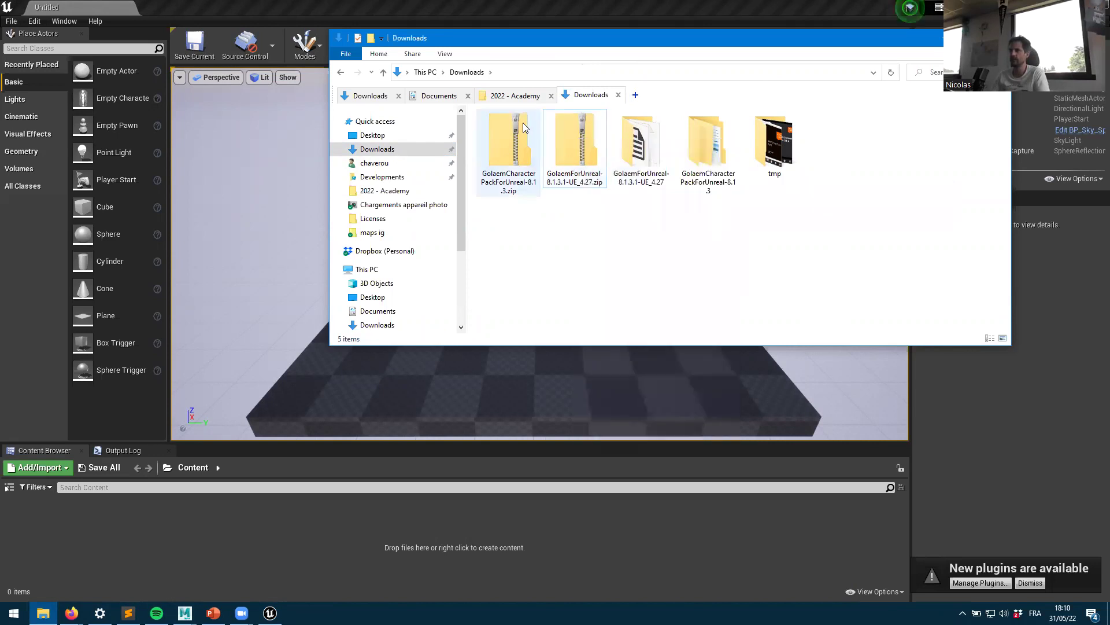
double_click(658, 175)
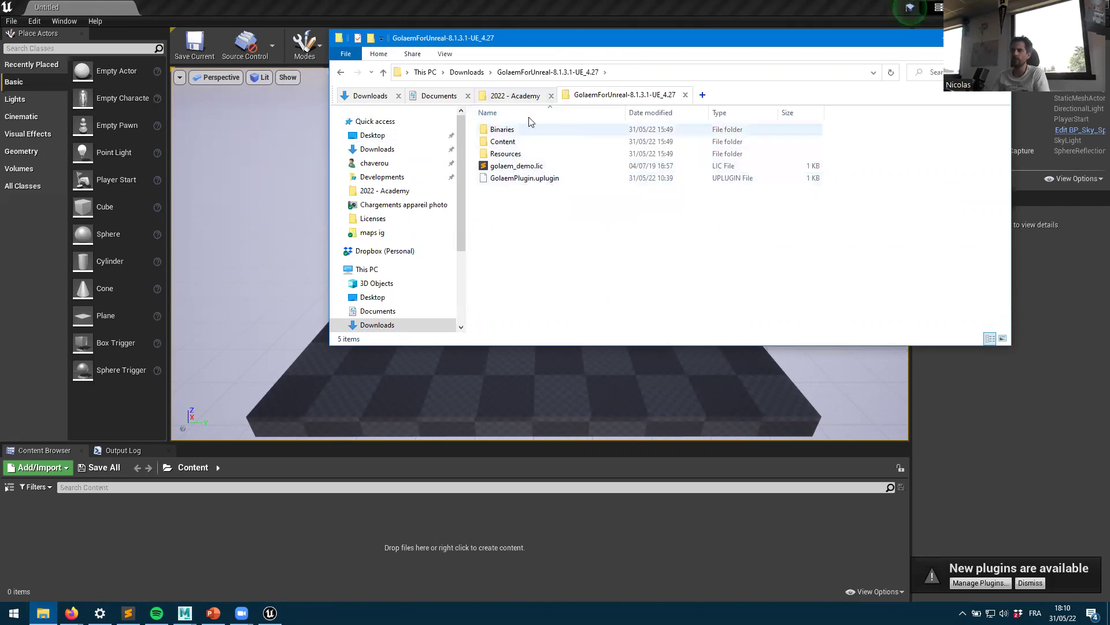
click(538, 179)
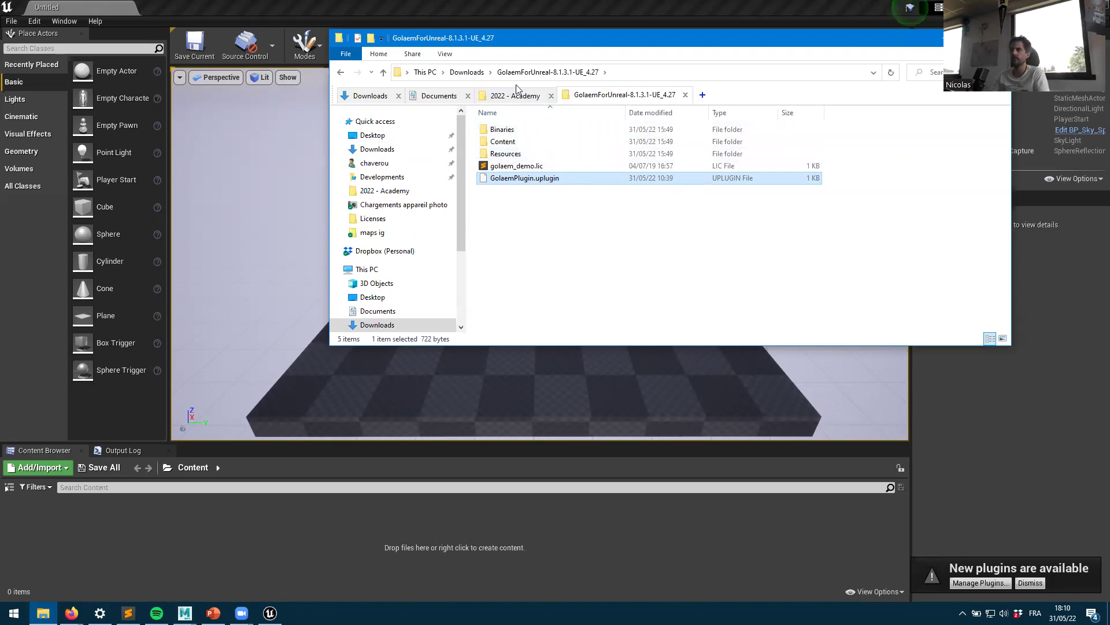
click(467, 72)
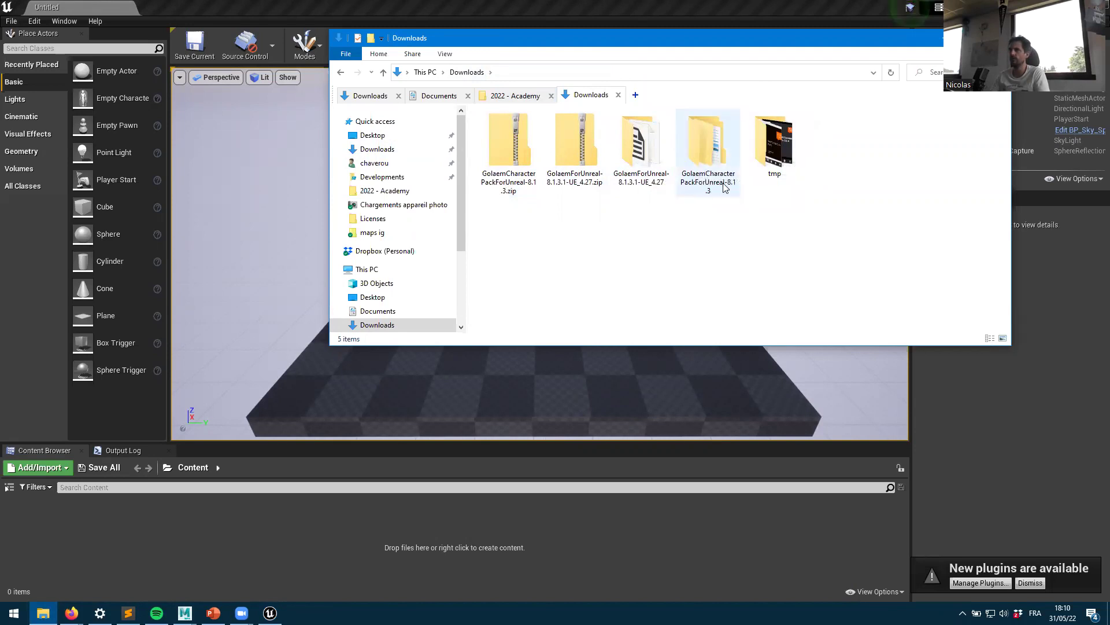
click(715, 147)
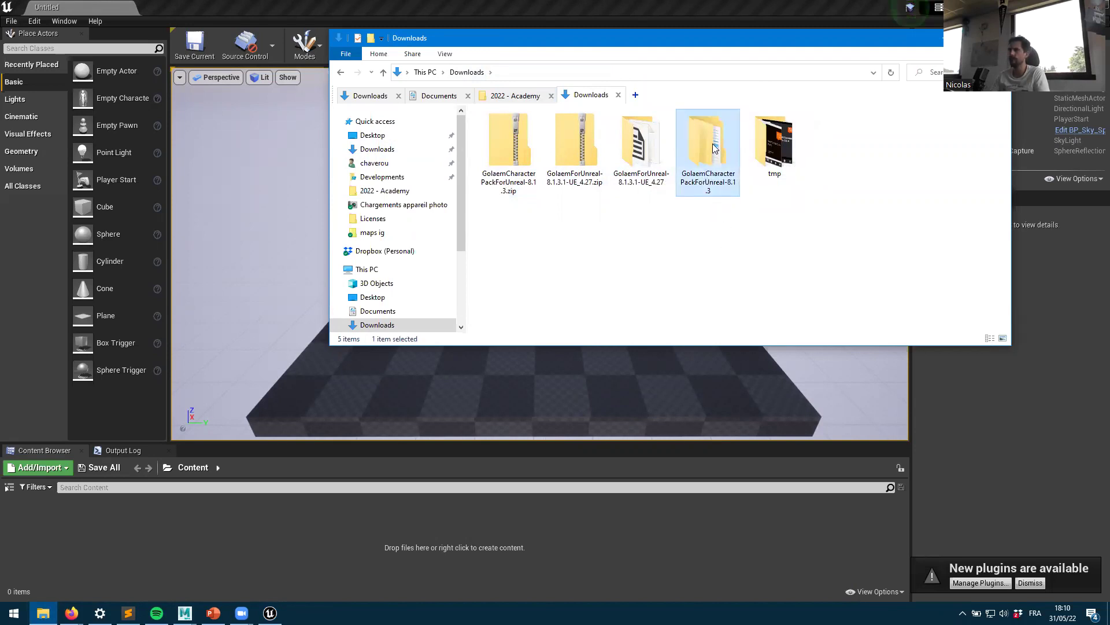
double_click(715, 146)
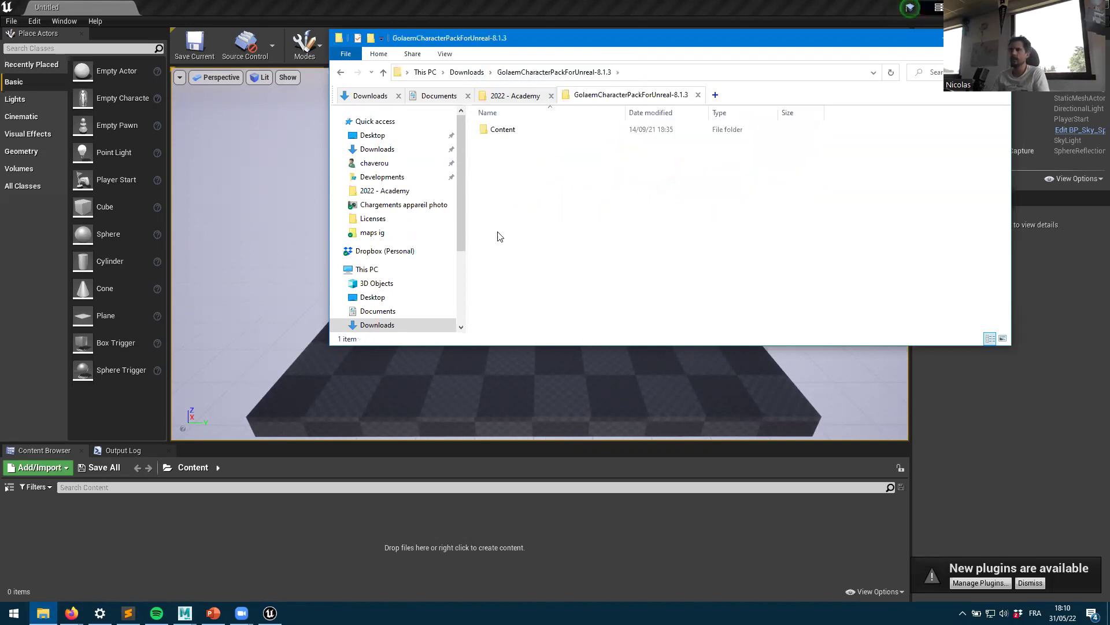
double_click(501, 131)
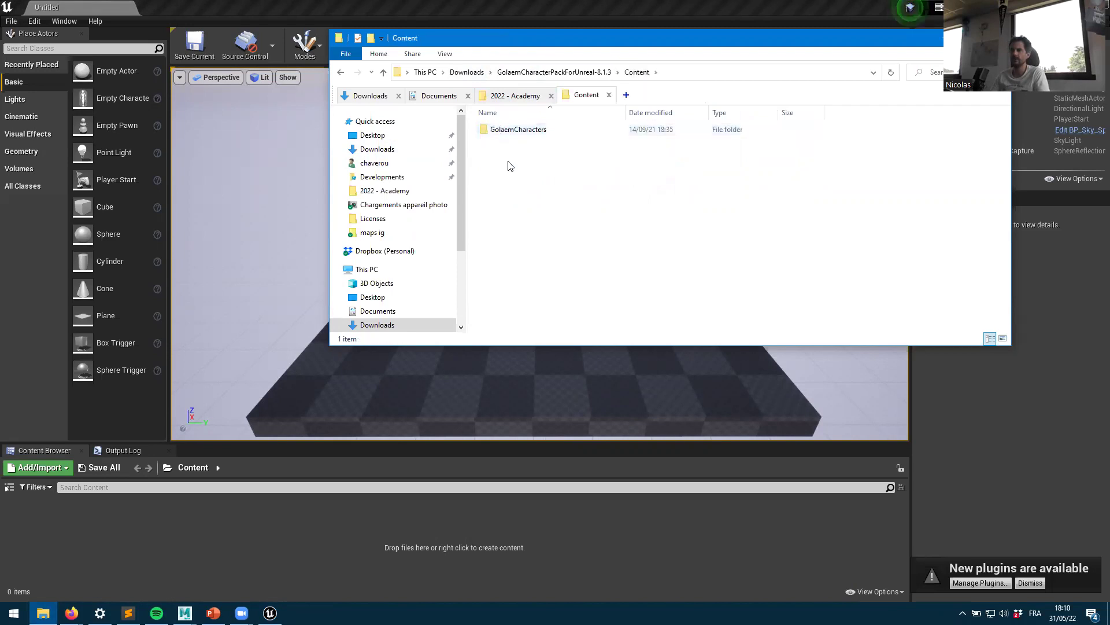
double_click(512, 130)
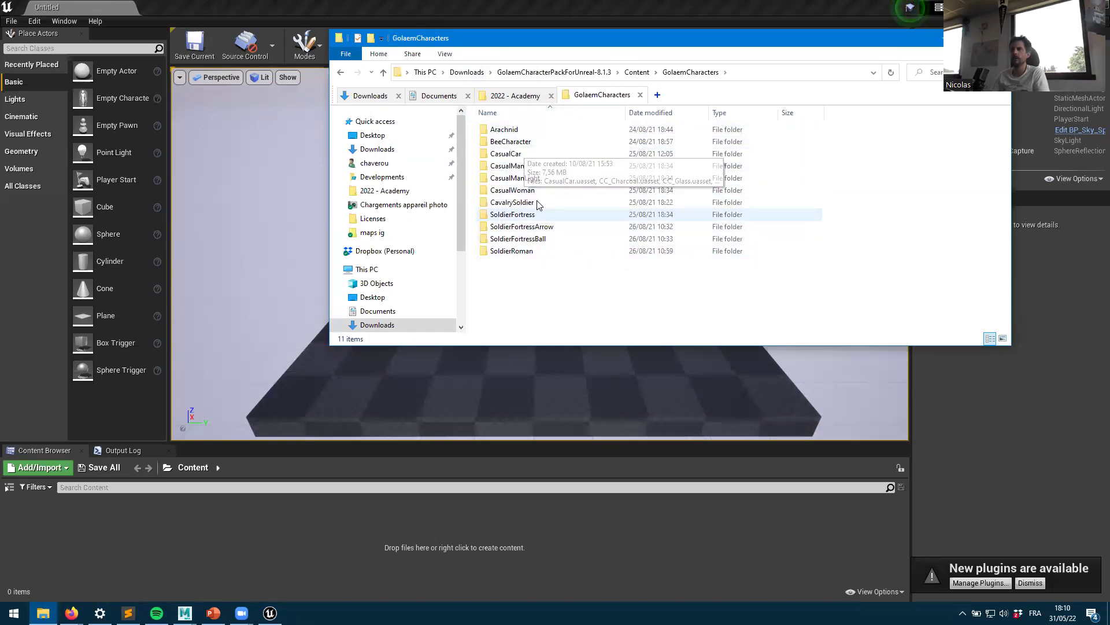
double_click(524, 178)
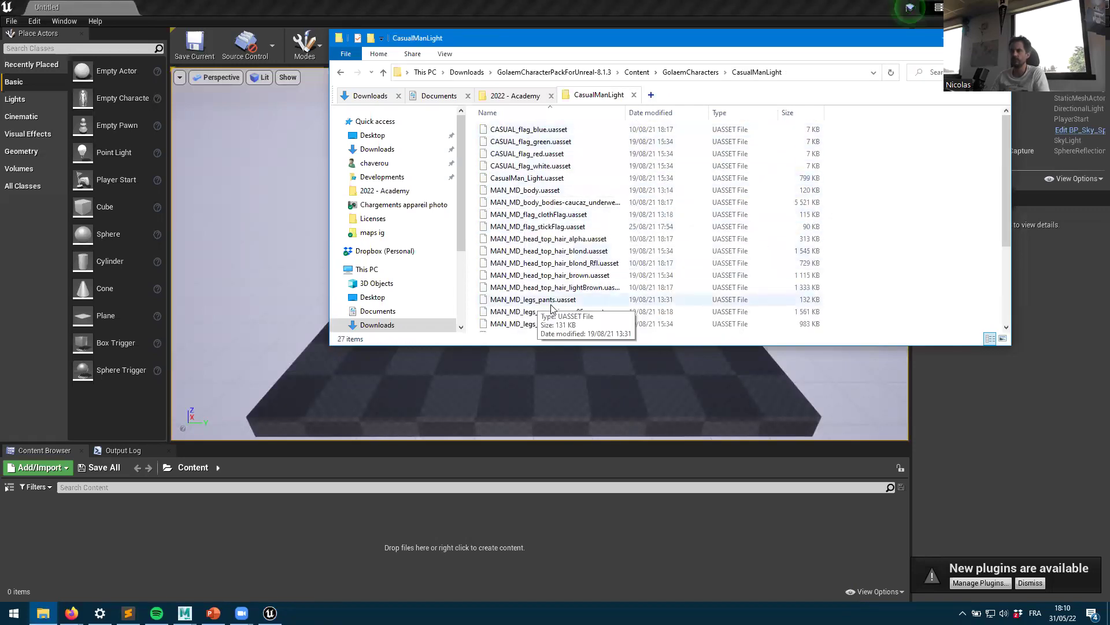
scroll(628, 288, down, 3)
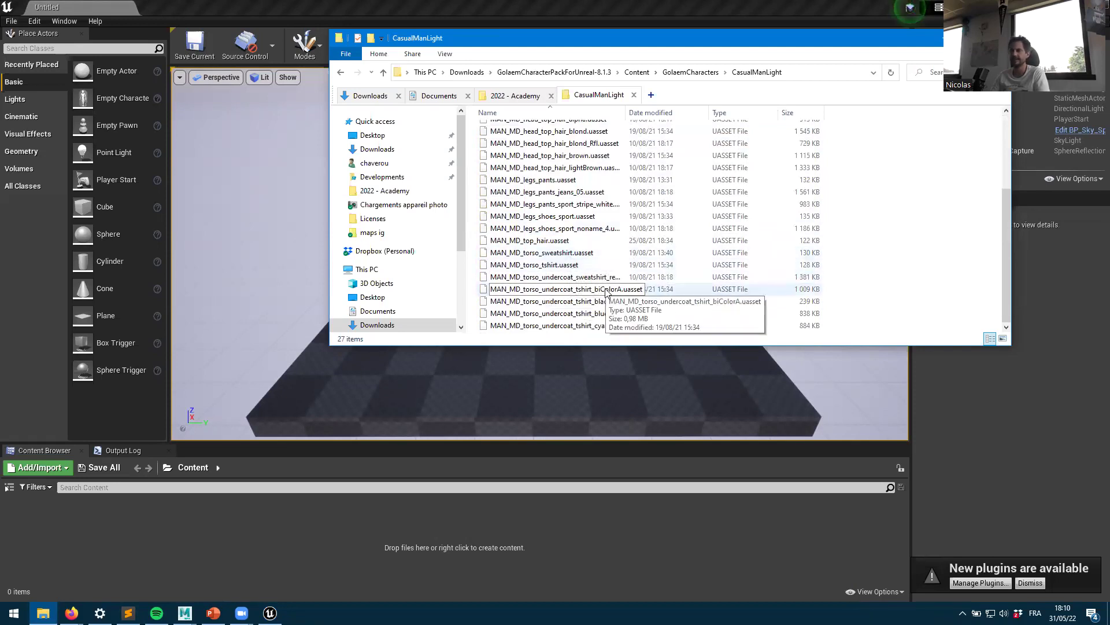
scroll(617, 284, up, 3)
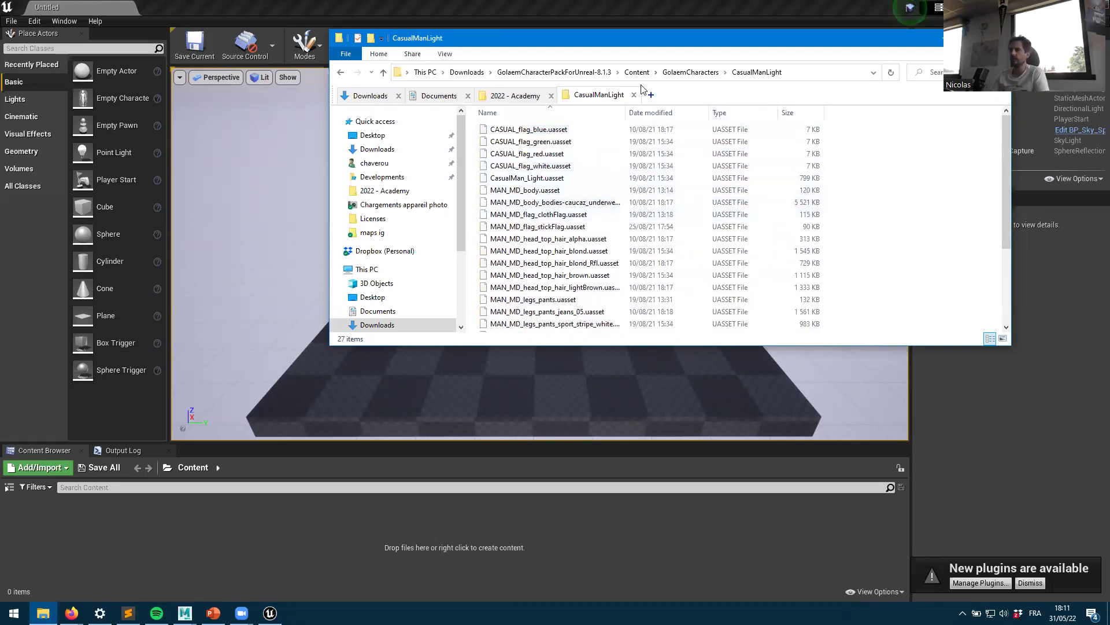
click(460, 73)
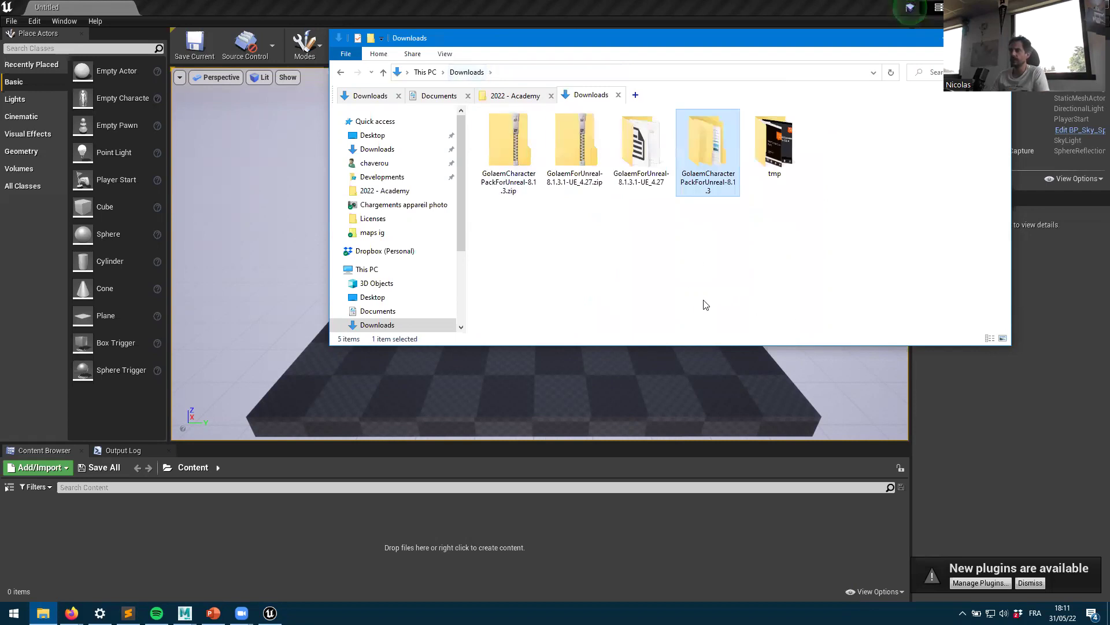
Step: In a new Explorer tab, go to the pasted Unreal Projects path and open Academy2022
click(635, 95)
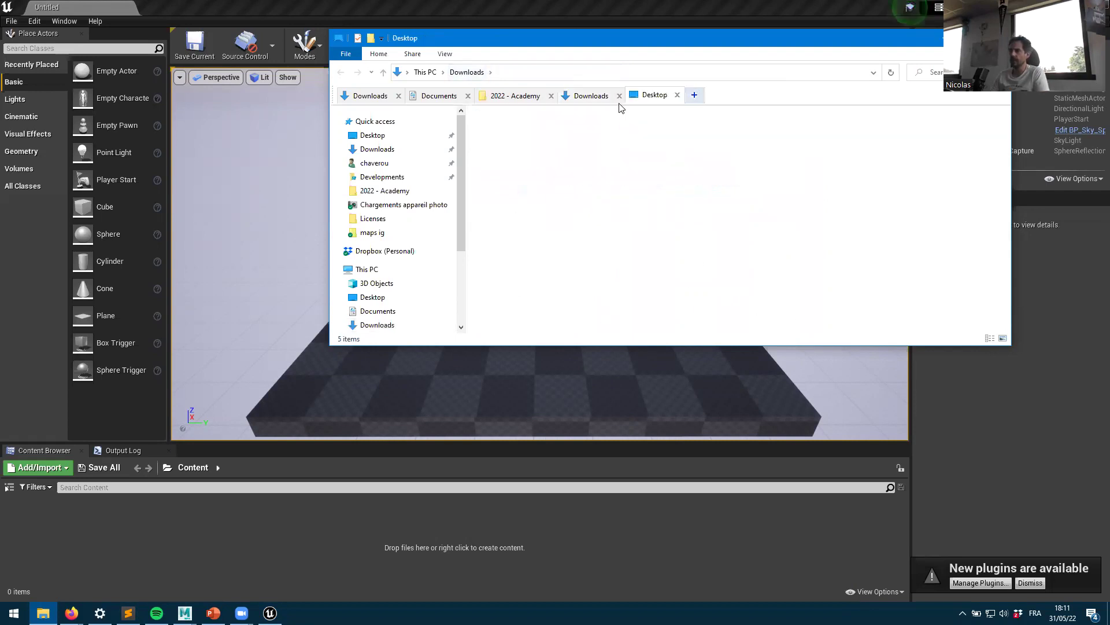
click(555, 72)
text(C:\Users\chaverou\Documents\Unreal Projects)
key(Return)
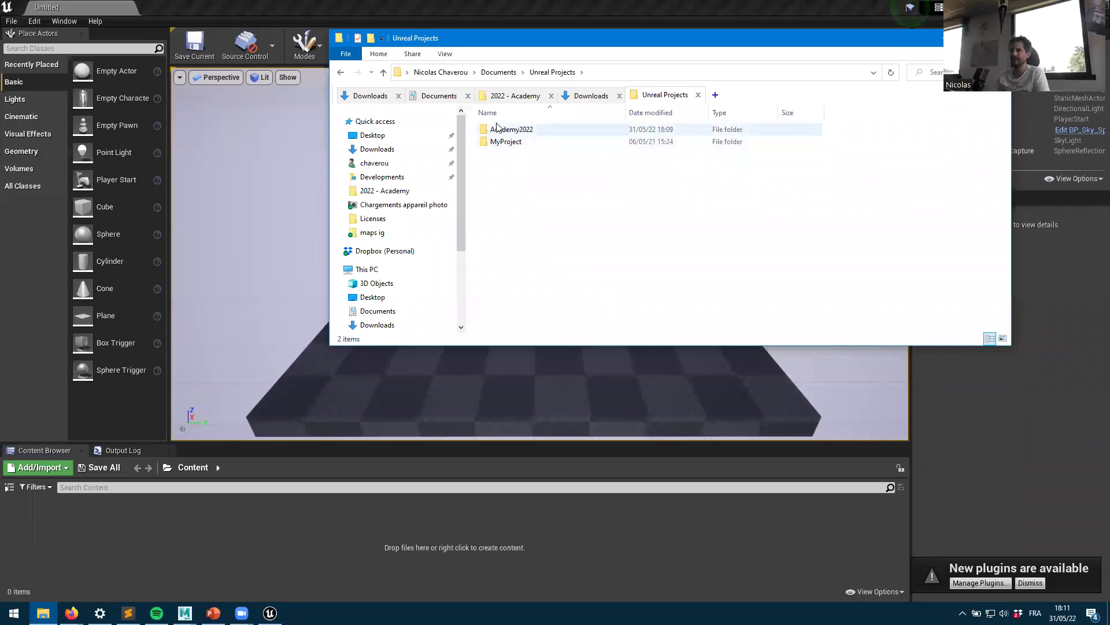
double_click(517, 131)
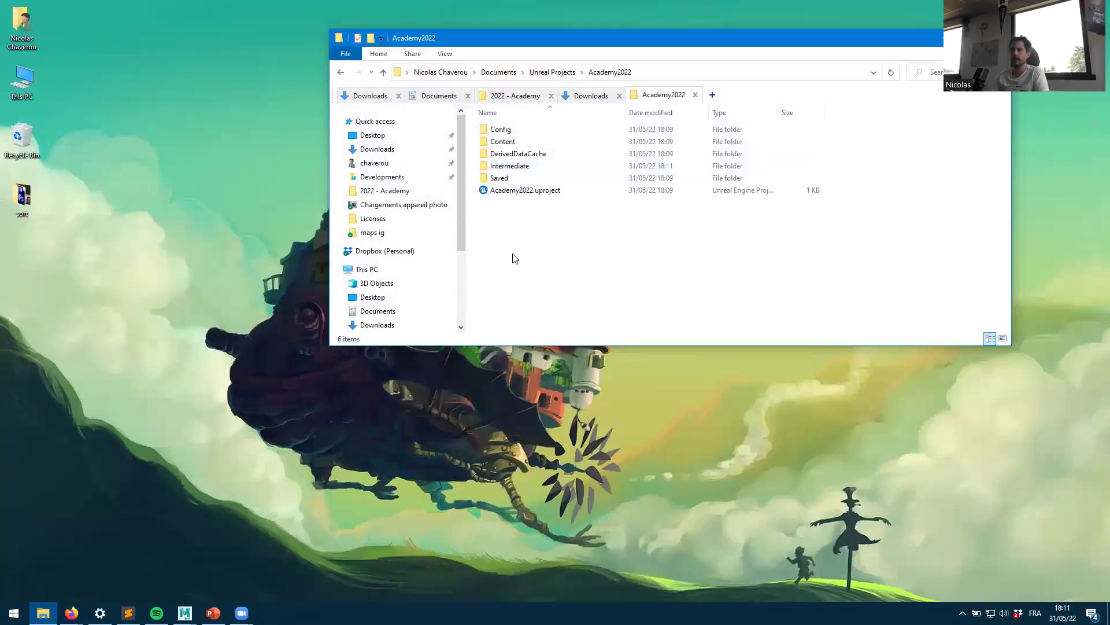
Step: Create a new folder named Plugins inside the Academy2022 project folder
right_click(515, 258)
mouse_move(573, 507)
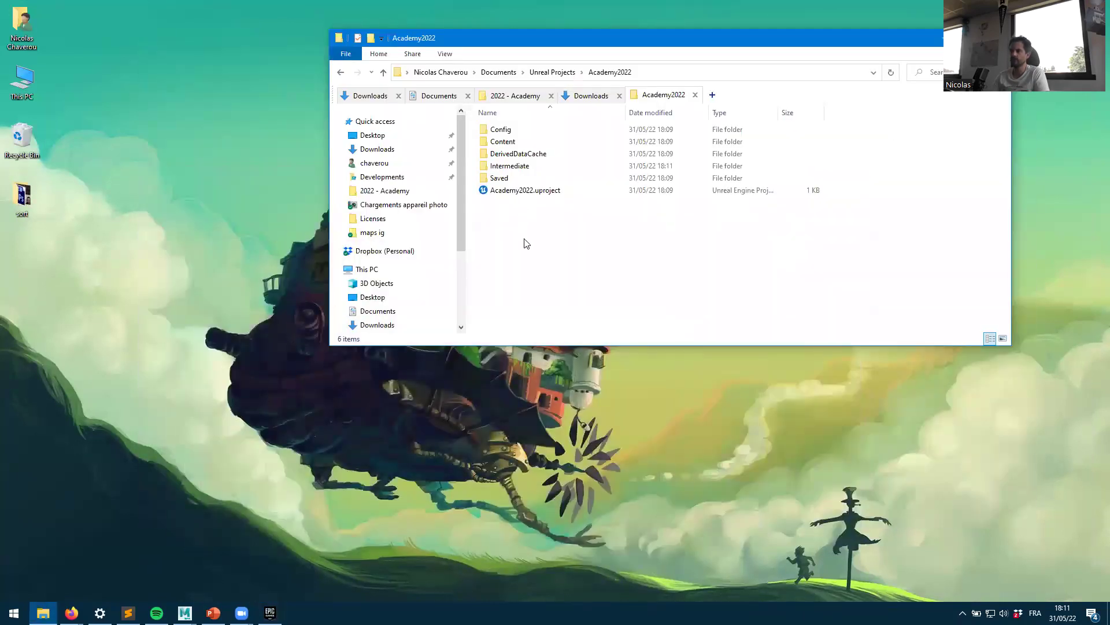
right_click(528, 237)
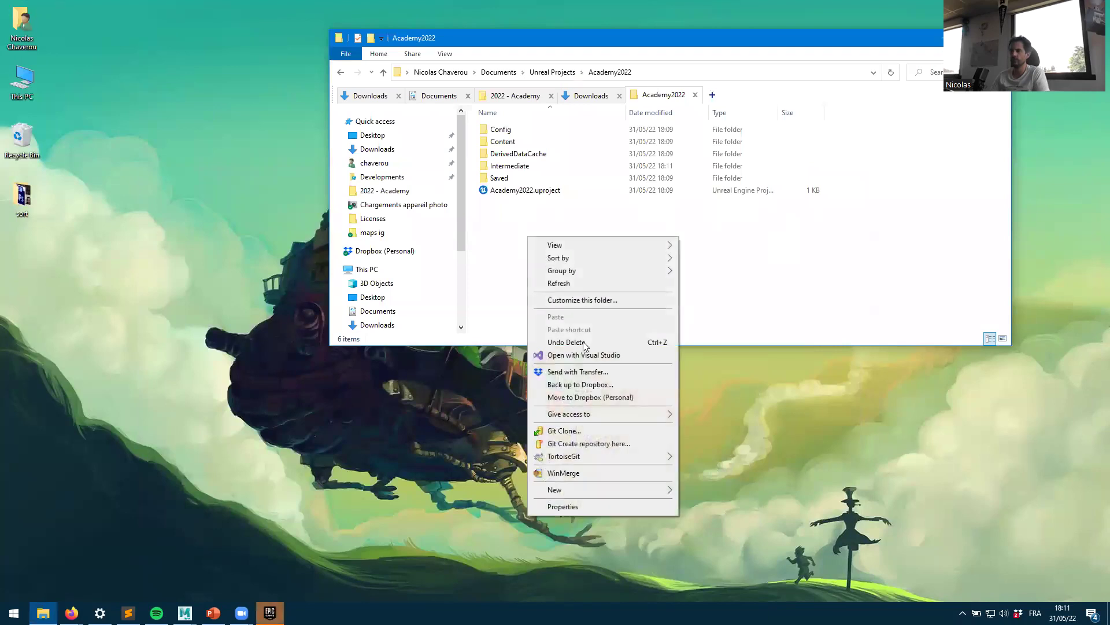
mouse_move(604, 493)
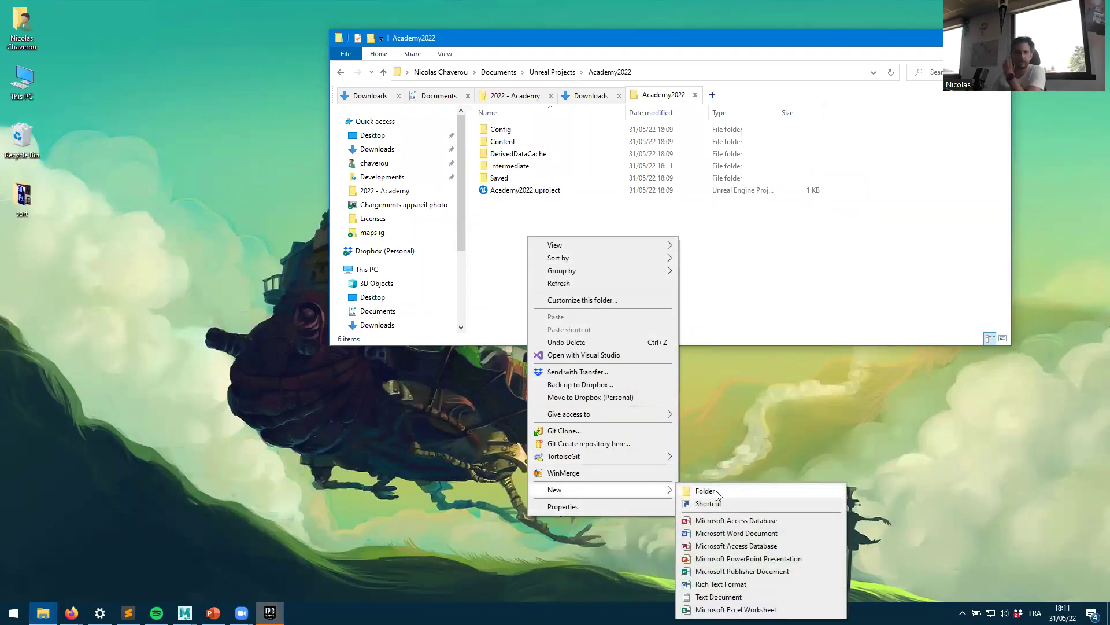
click(716, 491)
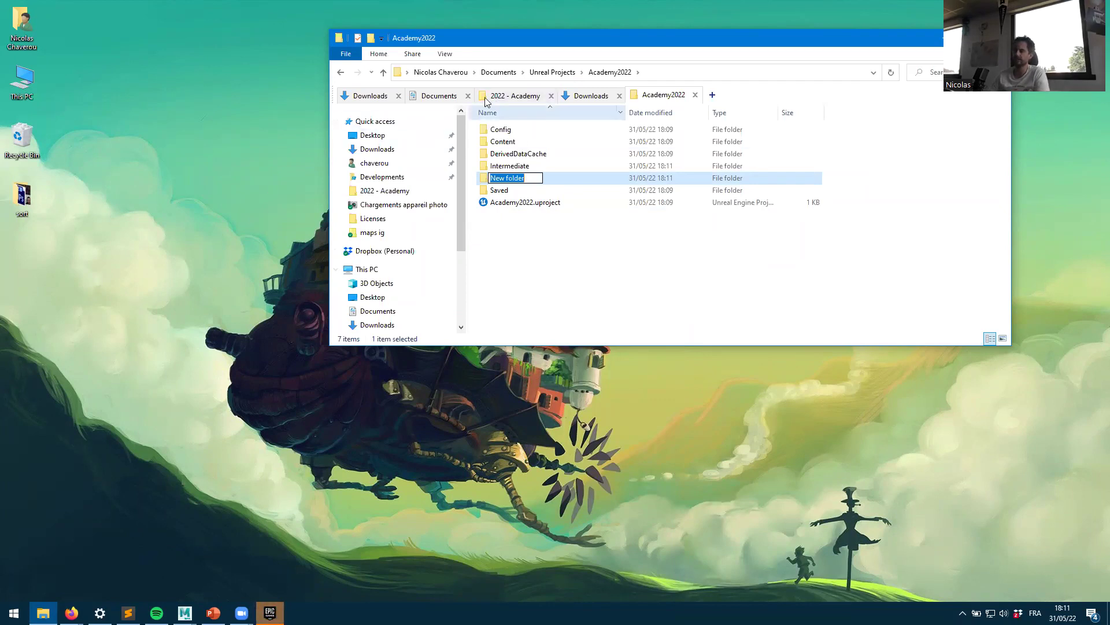
text(Plugins)
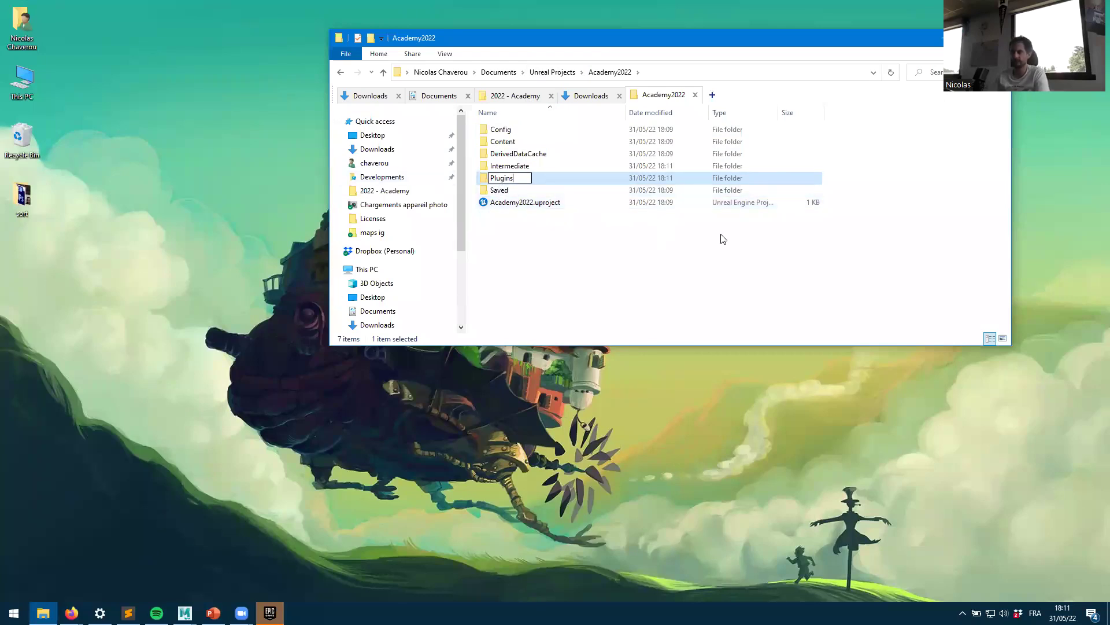
key(Return)
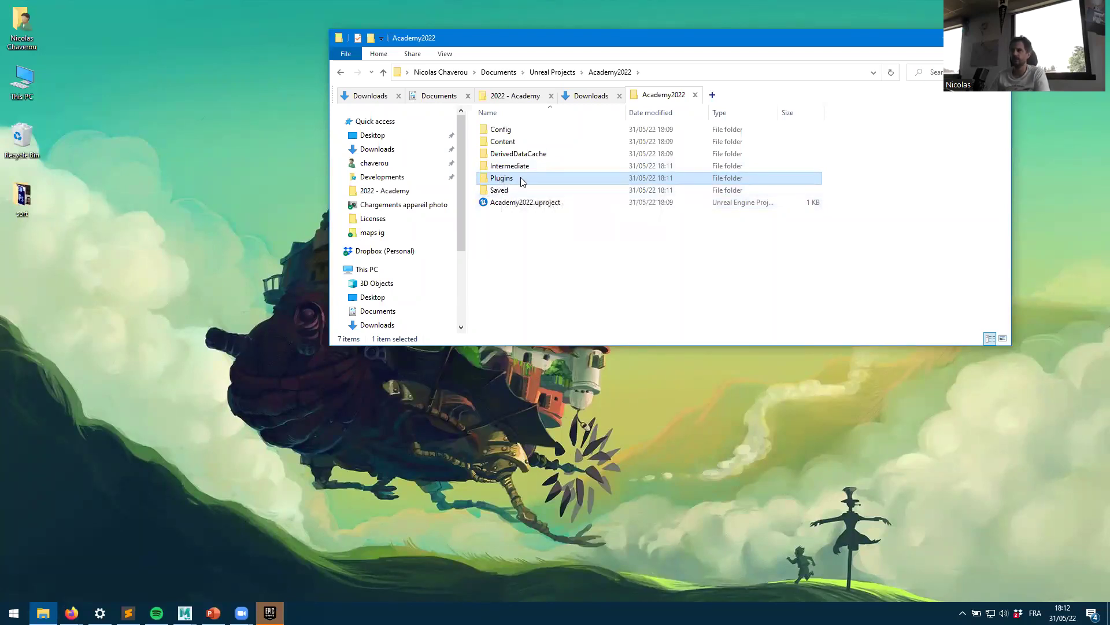
mouse_move(509, 196)
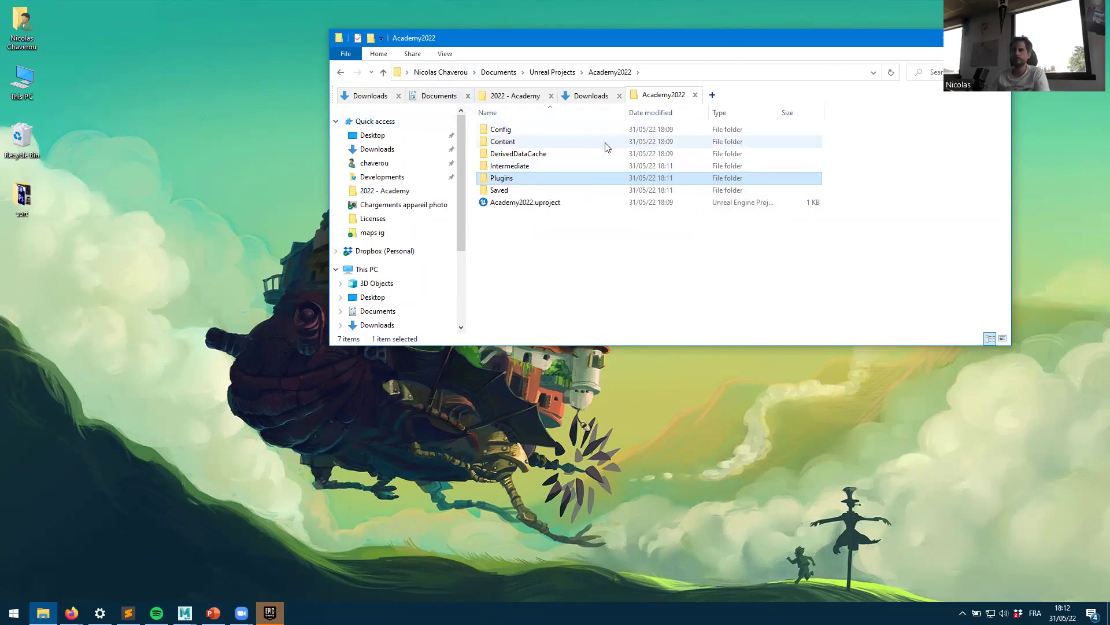
Step: Copy the GolaemForUnreal-8.1.3.1-UE_4.27 folder from Downloads into Academy2022's Plugins folder
click(591, 96)
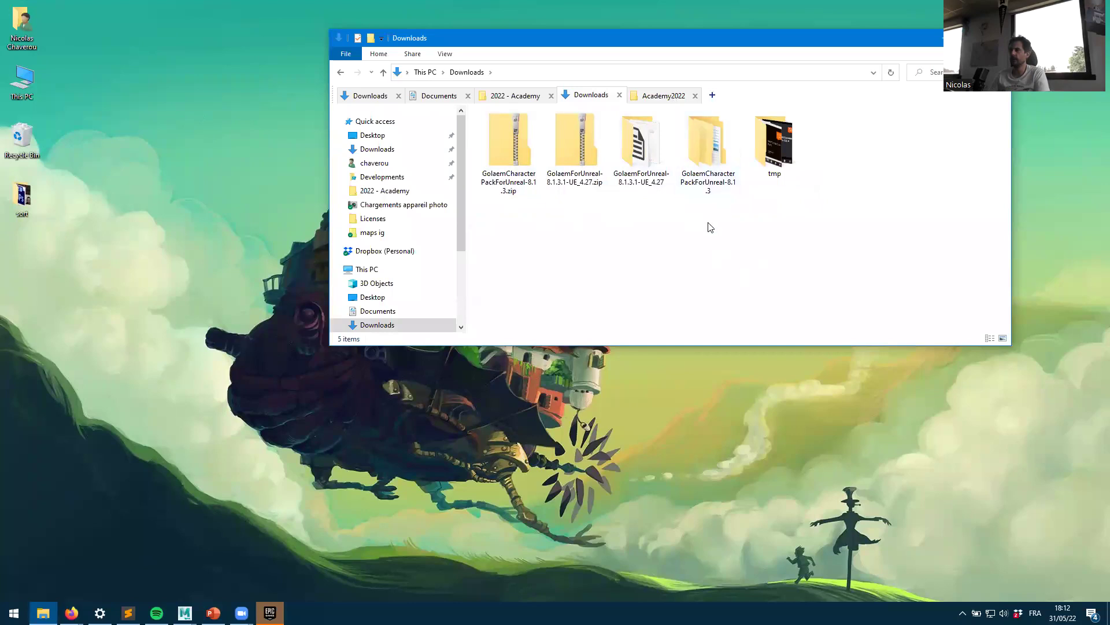
click(640, 173)
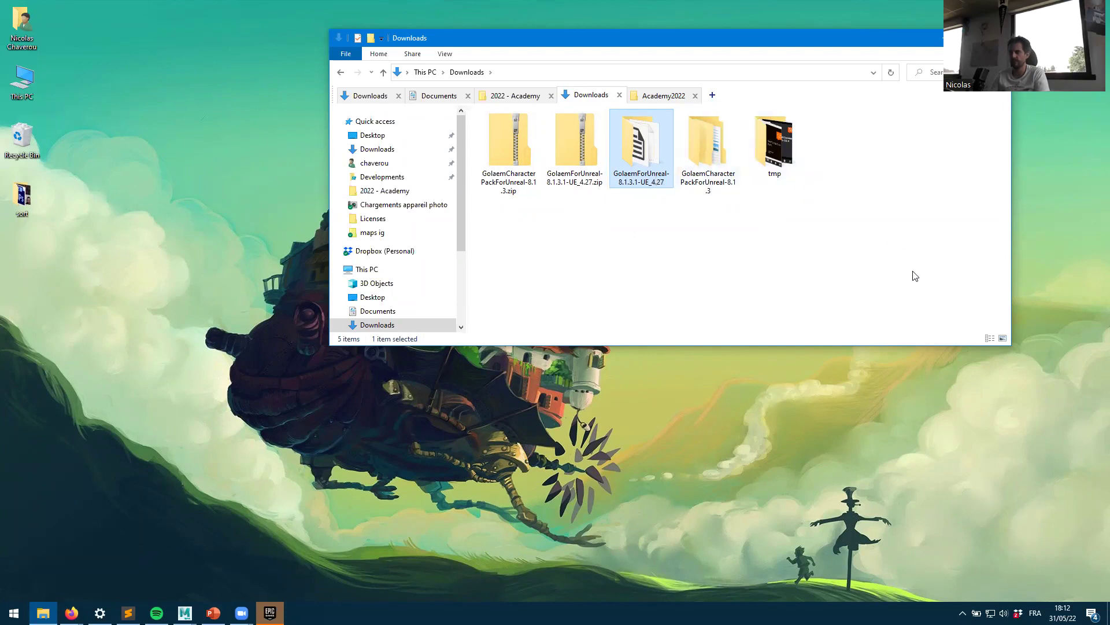
click(663, 95)
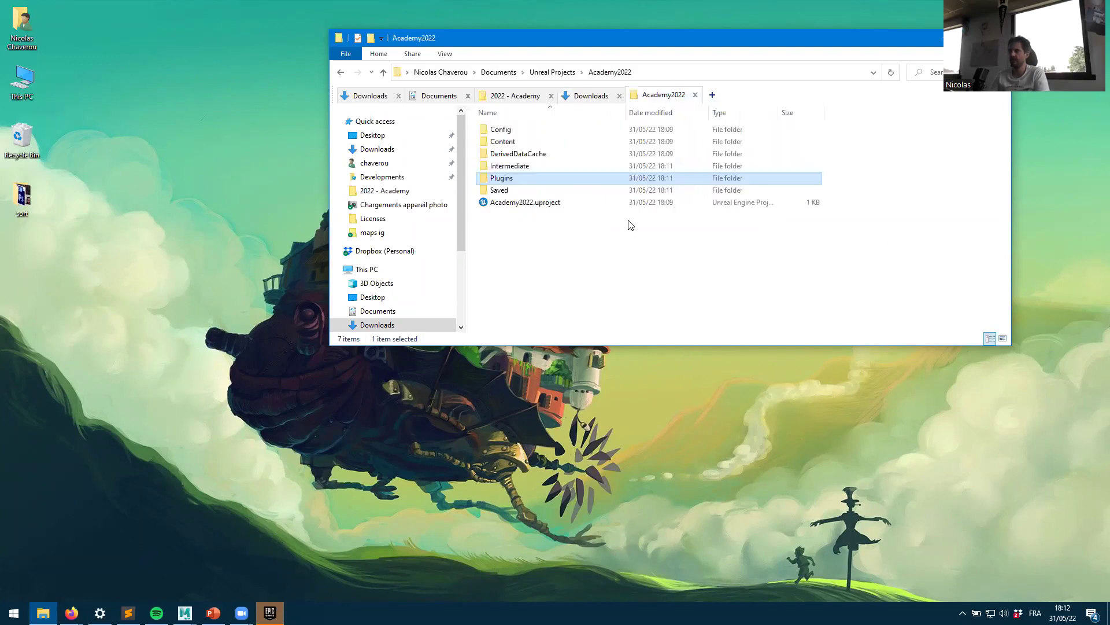
double_click(501, 180)
key(ctrl+v)
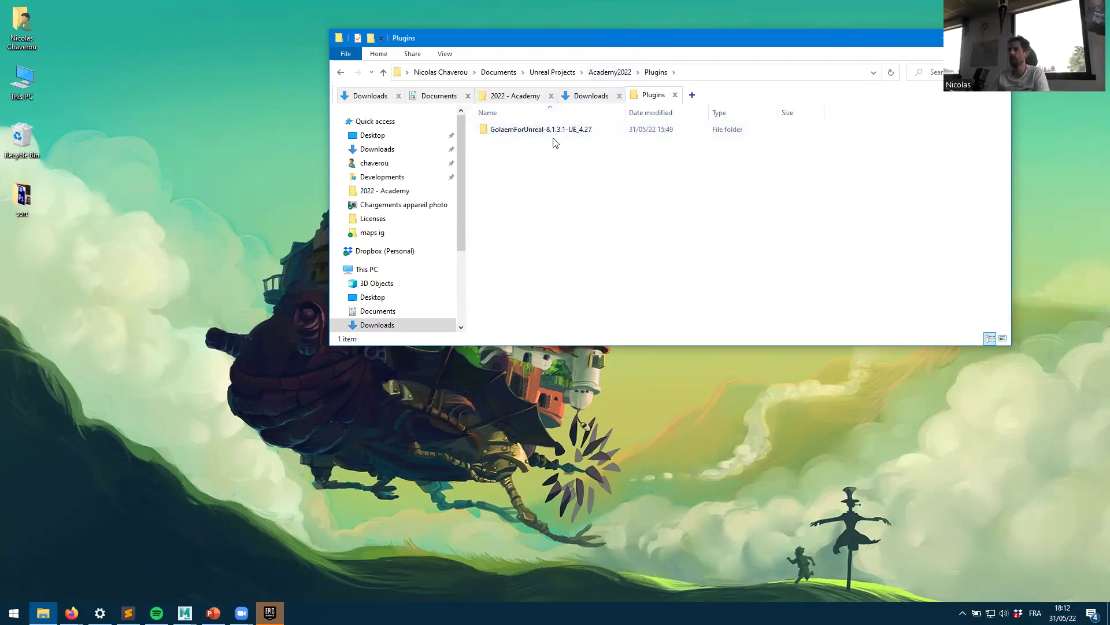
click(613, 73)
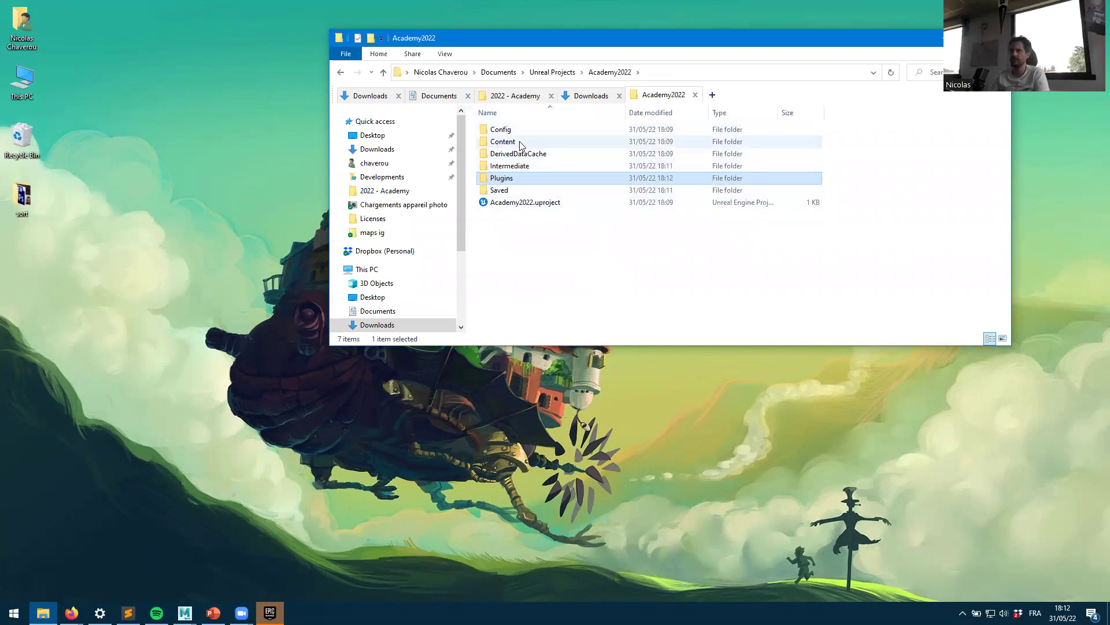
Step: Open the GolaemCharacterPackForUnreal-8.1.3 Content folder and select the GolaemCharacters folder to copy
click(592, 98)
click(629, 150)
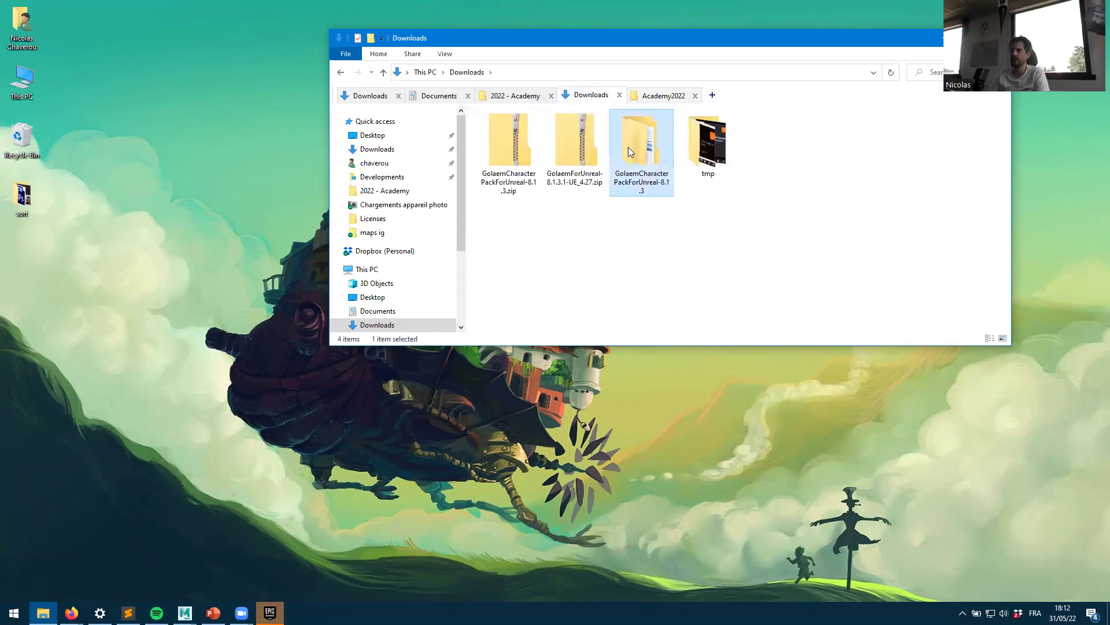
double_click(628, 148)
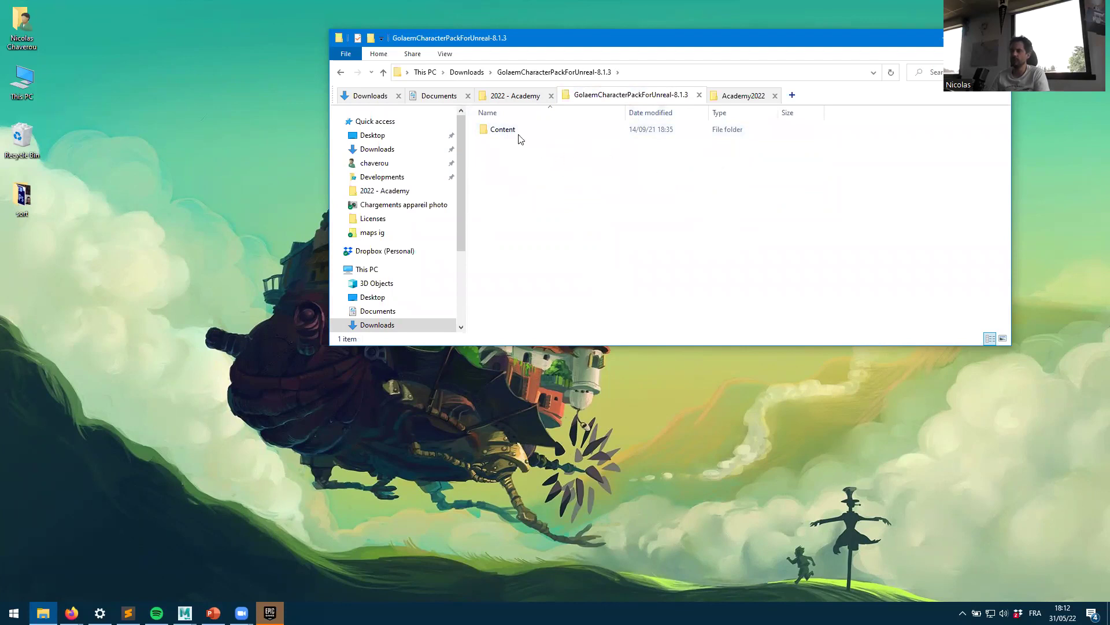
click(511, 133)
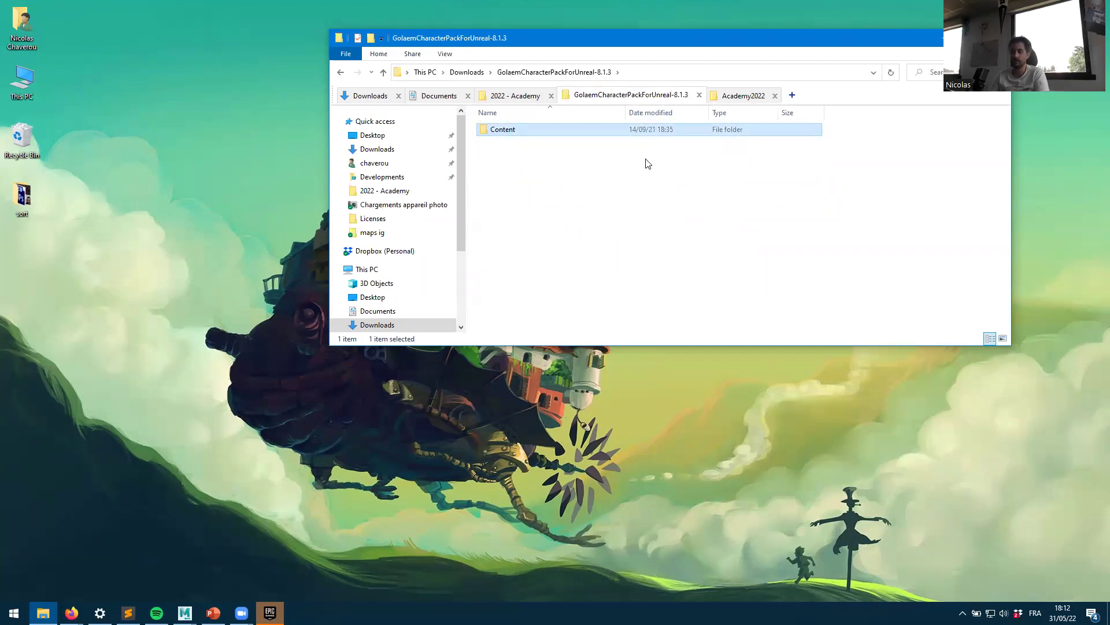
click(752, 98)
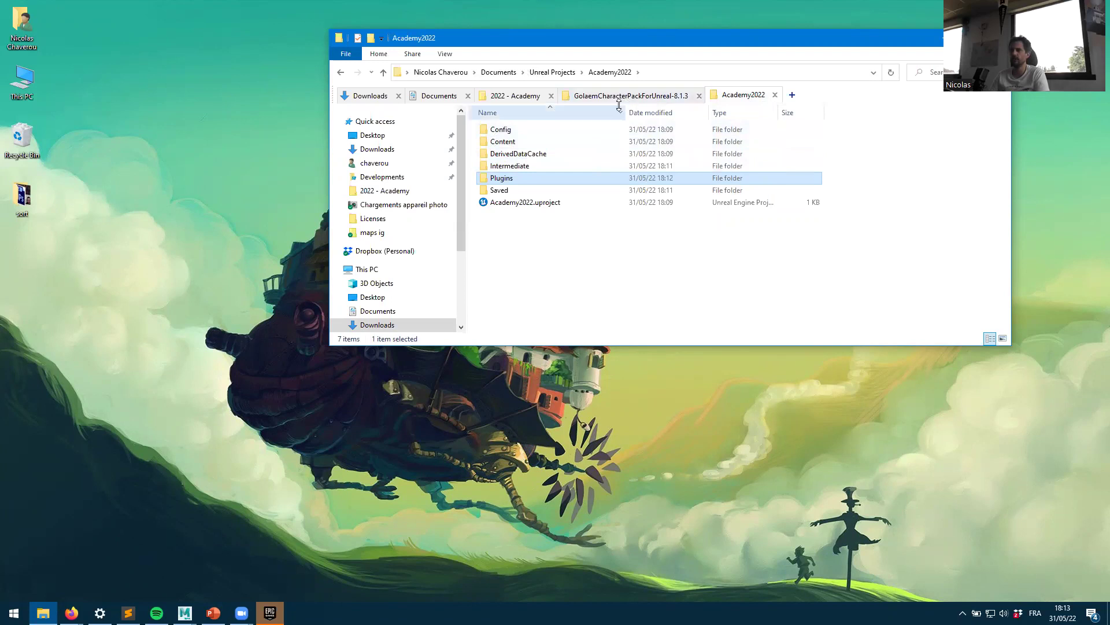
click(518, 97)
click(619, 96)
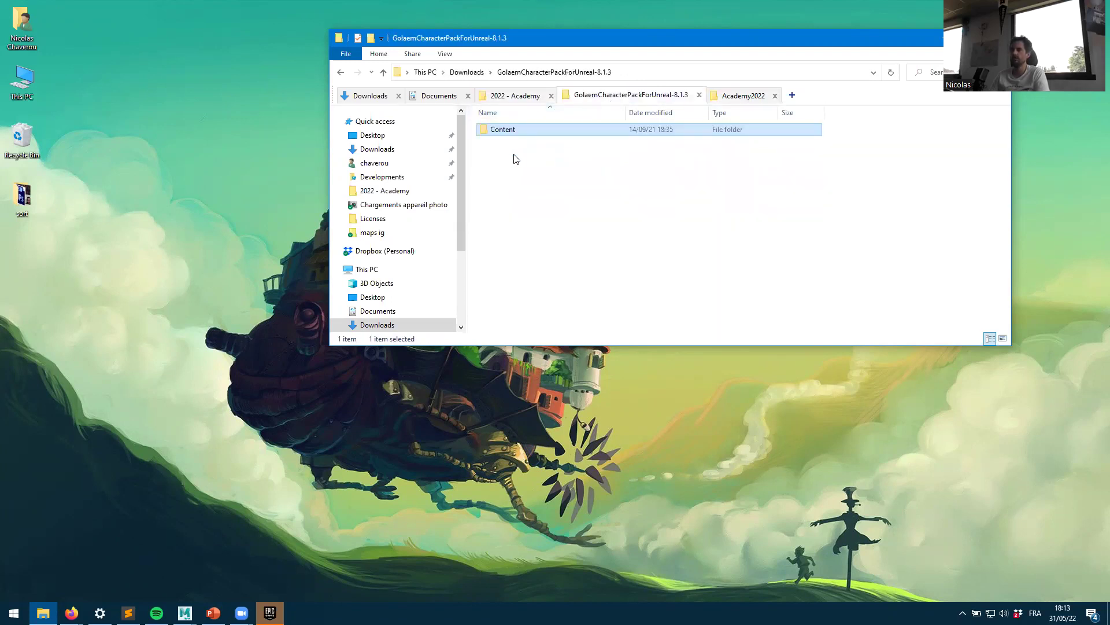
double_click(505, 130)
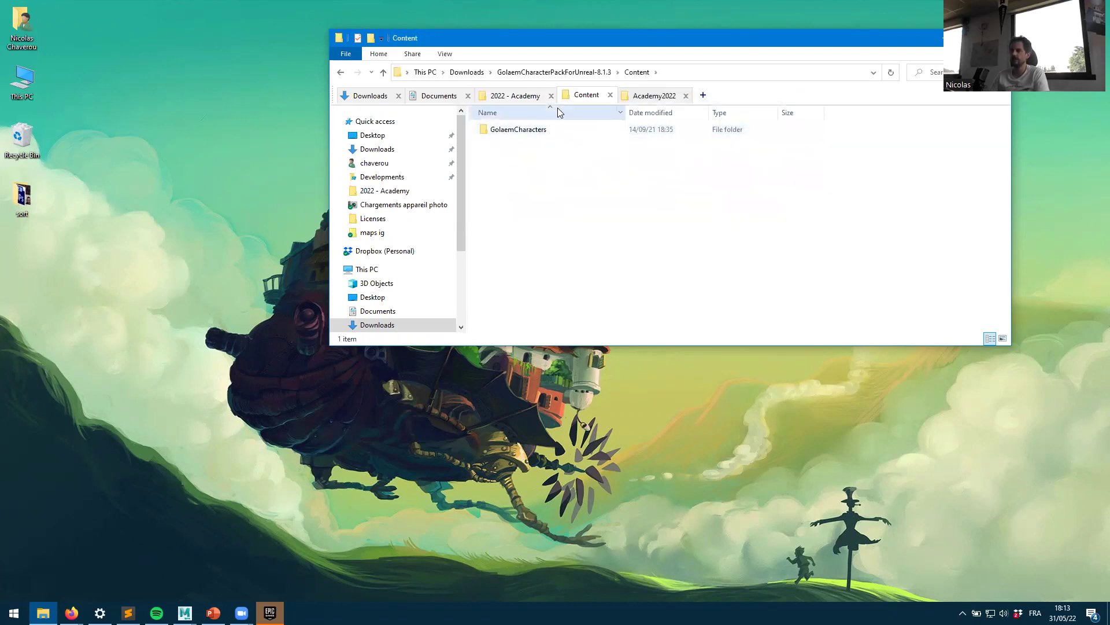
click(519, 137)
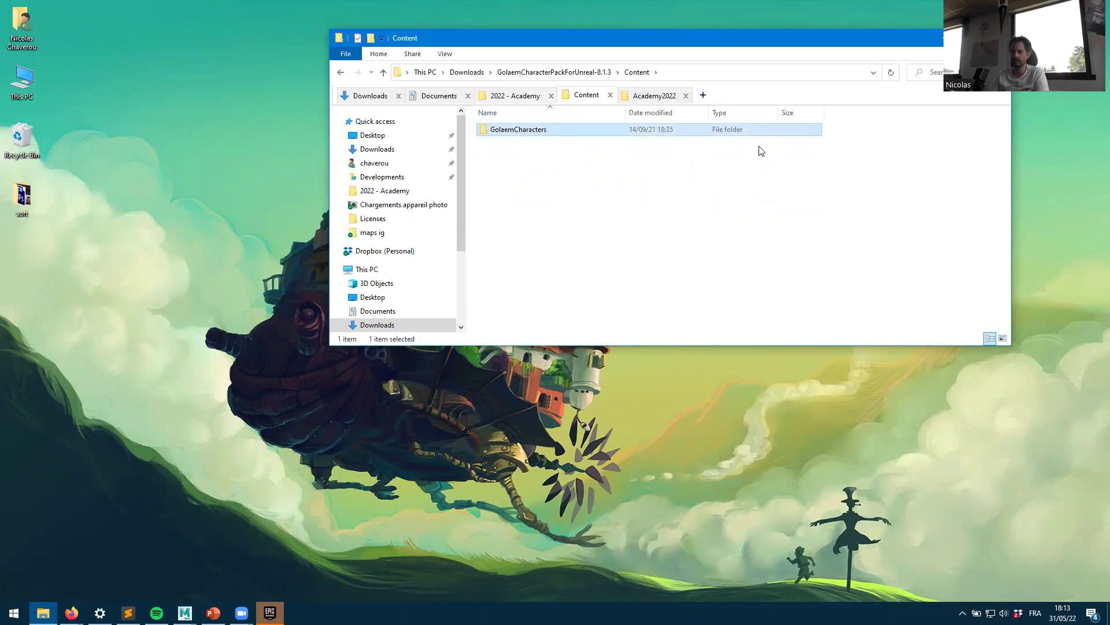
Step: Paste GolaemCharacters into the Academy2022 project's Content folder and check the copied folder
click(646, 96)
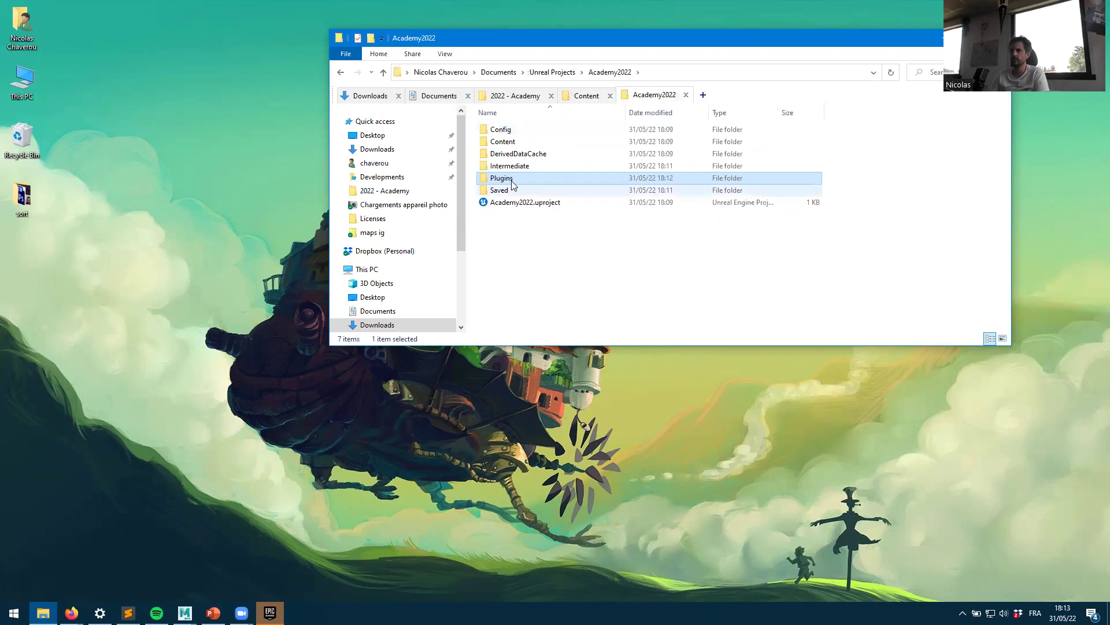
double_click(508, 143)
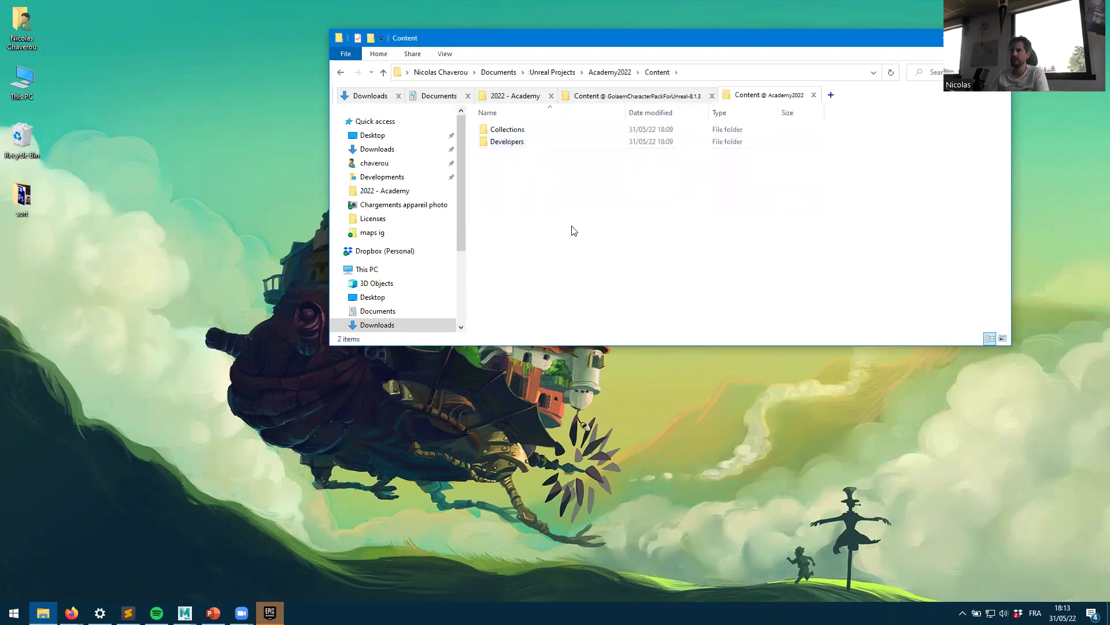
key(ctrl+v)
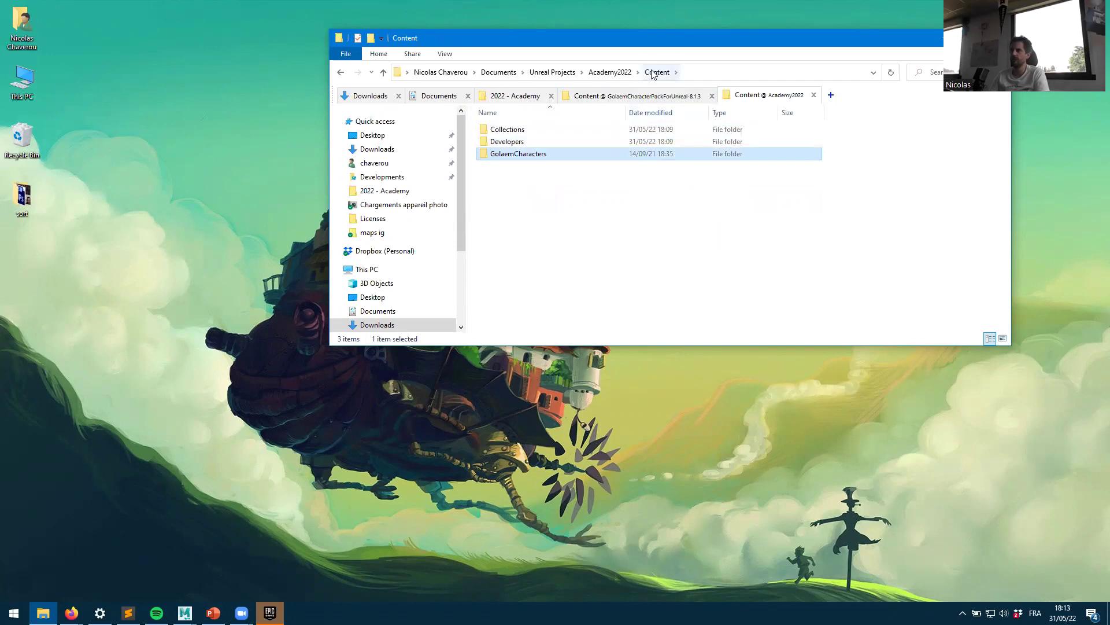
double_click(536, 156)
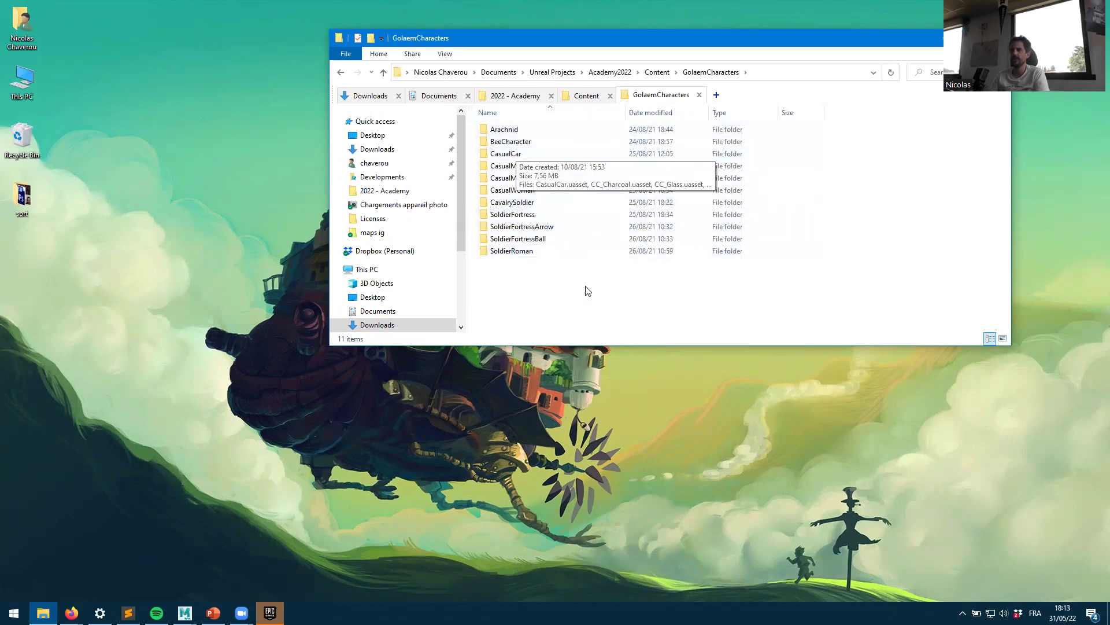
key(BackSpace)
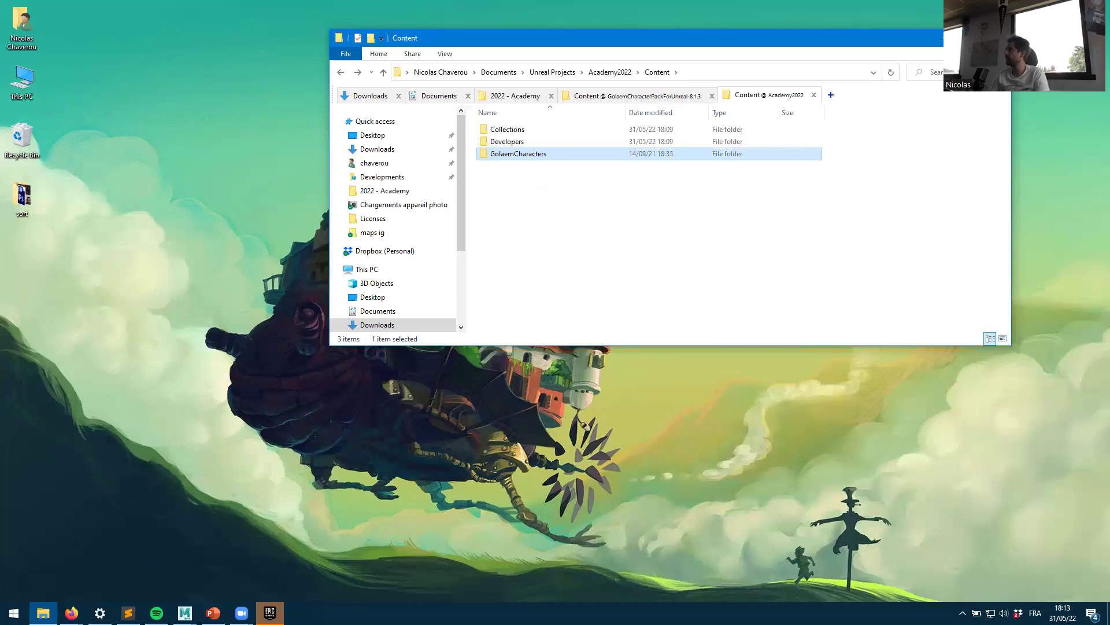
key(alt+Tab)
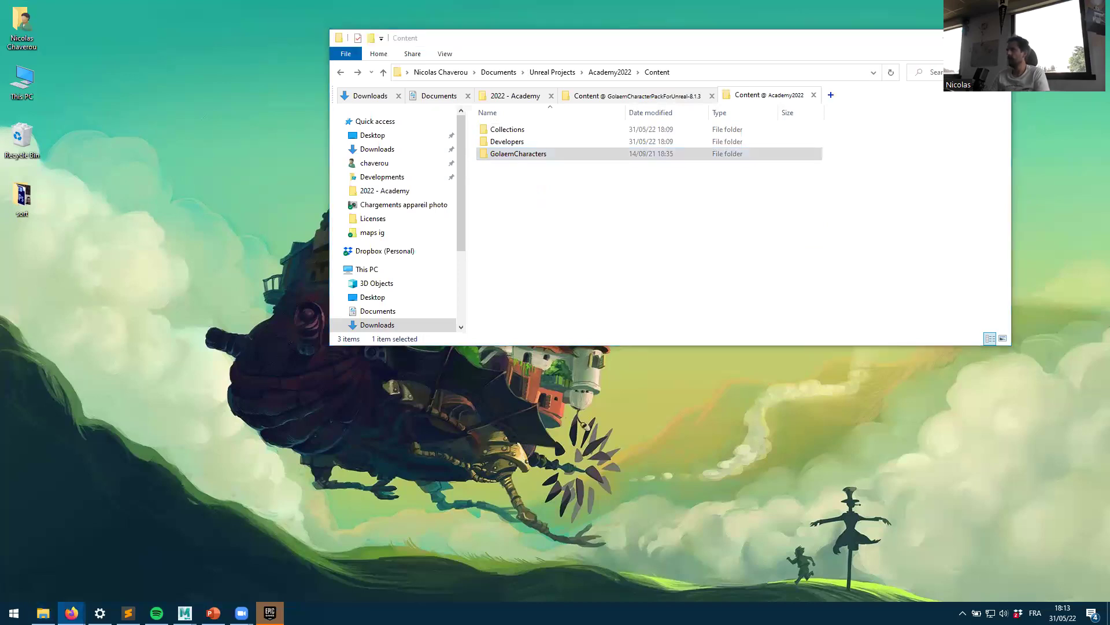
click(587, 218)
key(BackSpace)
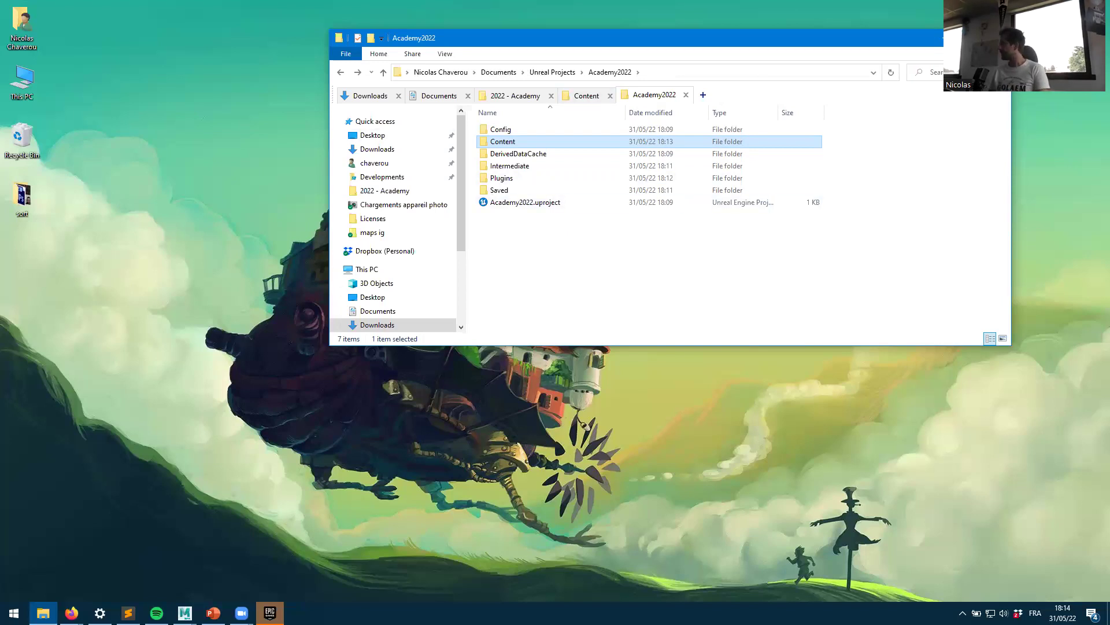
click(71, 613)
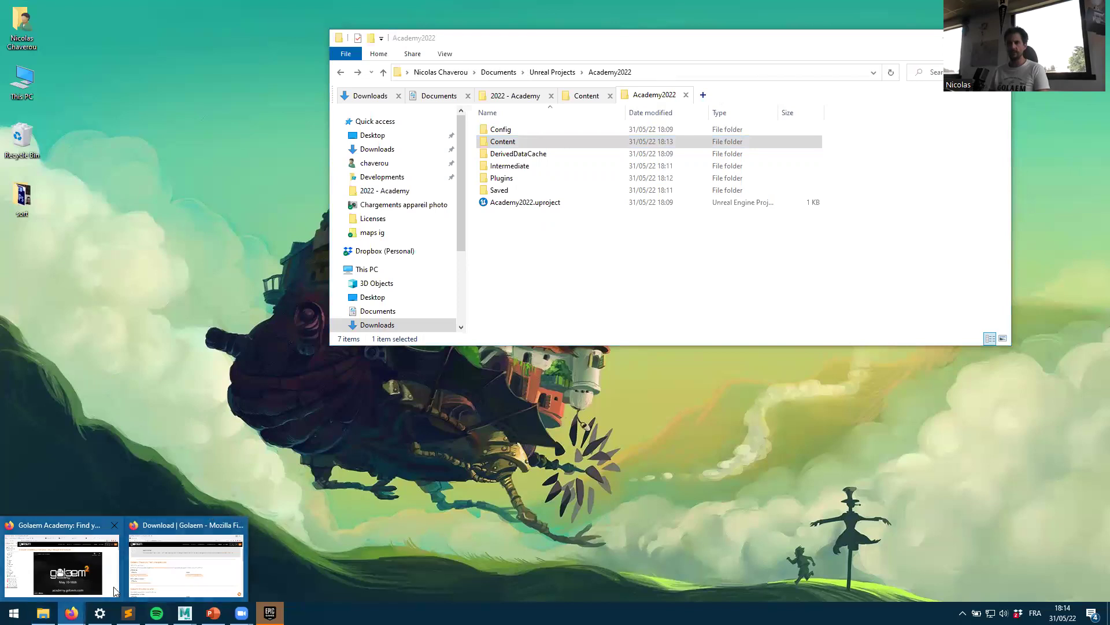
Step: Load the Golaem For Unreal documentation (unreal) in a new browser tab
click(171, 573)
key(ctrl+t)
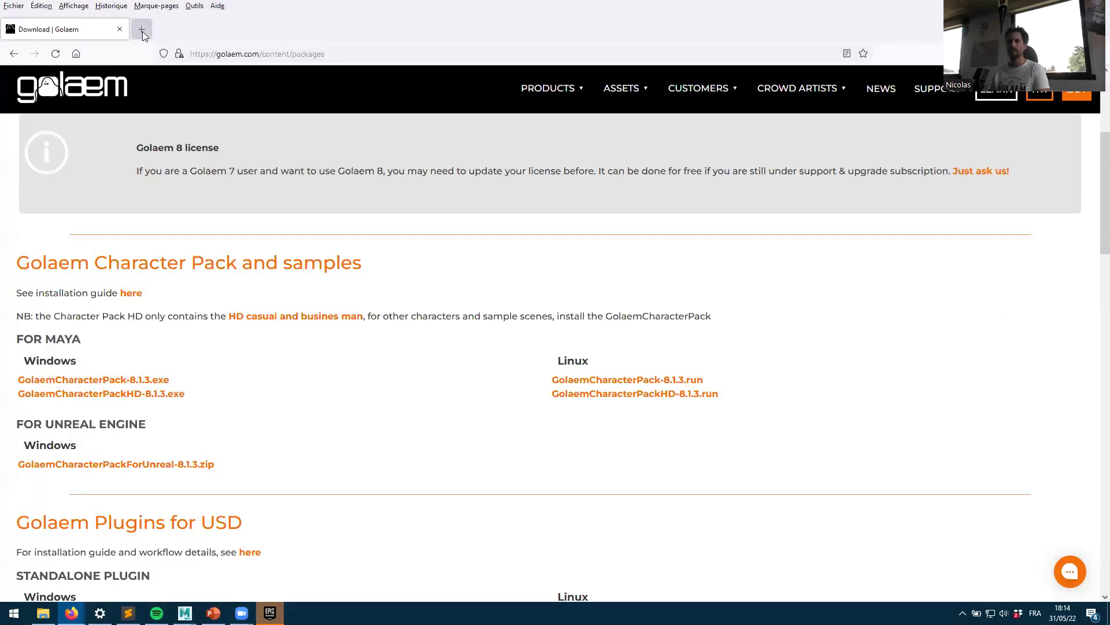
text(unreal.golaem.com/)
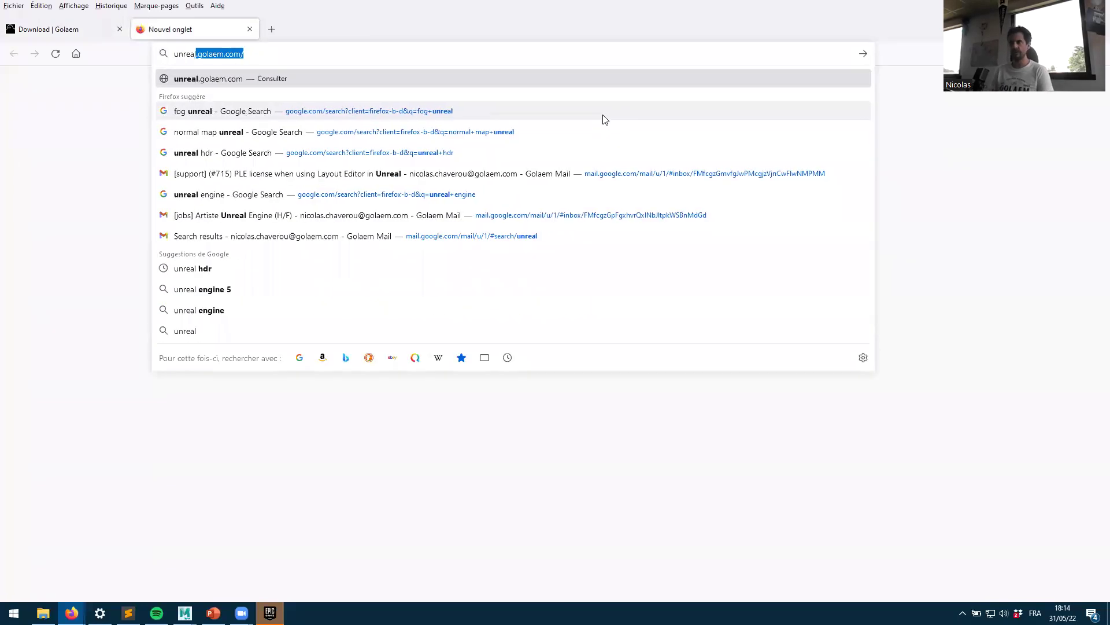
key(Return)
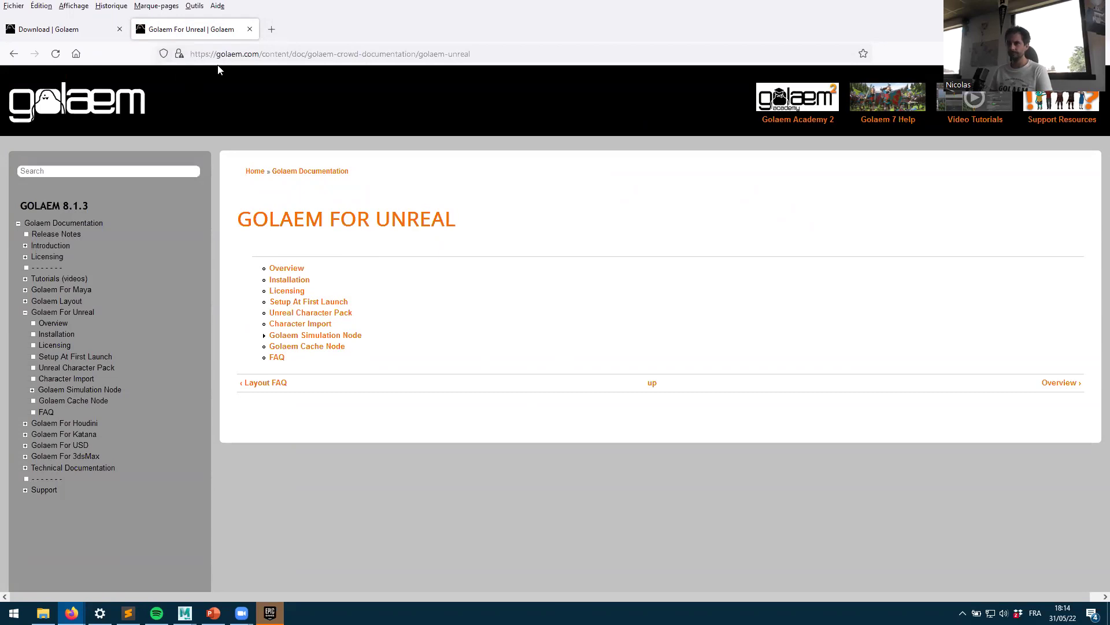
Step: Go to the documentation's Installation page
click(277, 53)
key(ctrl+a)
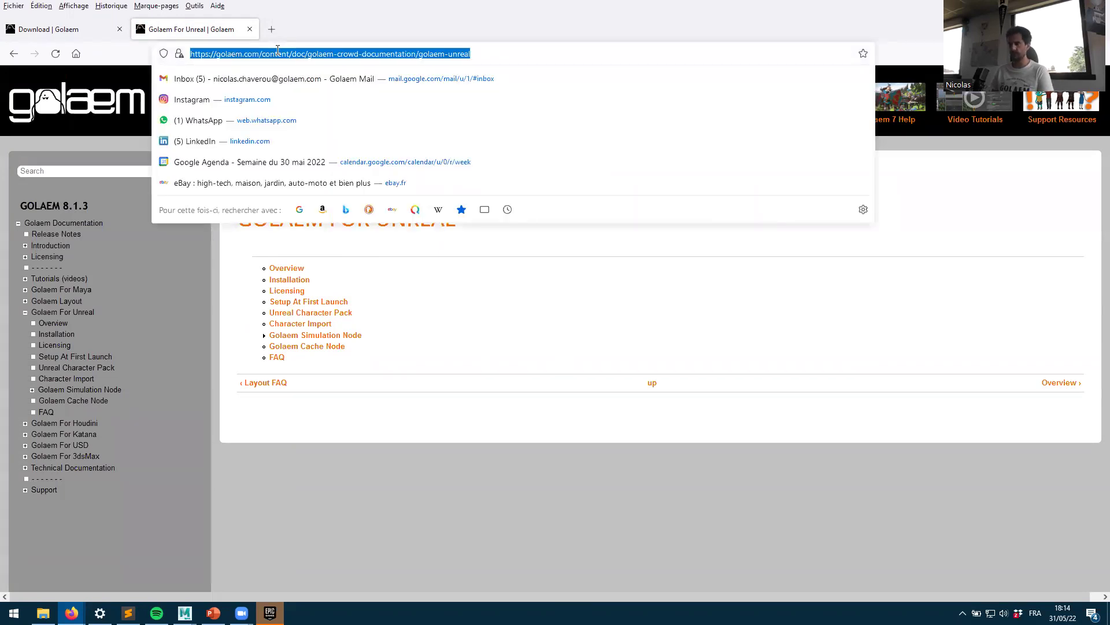
text(unreal)
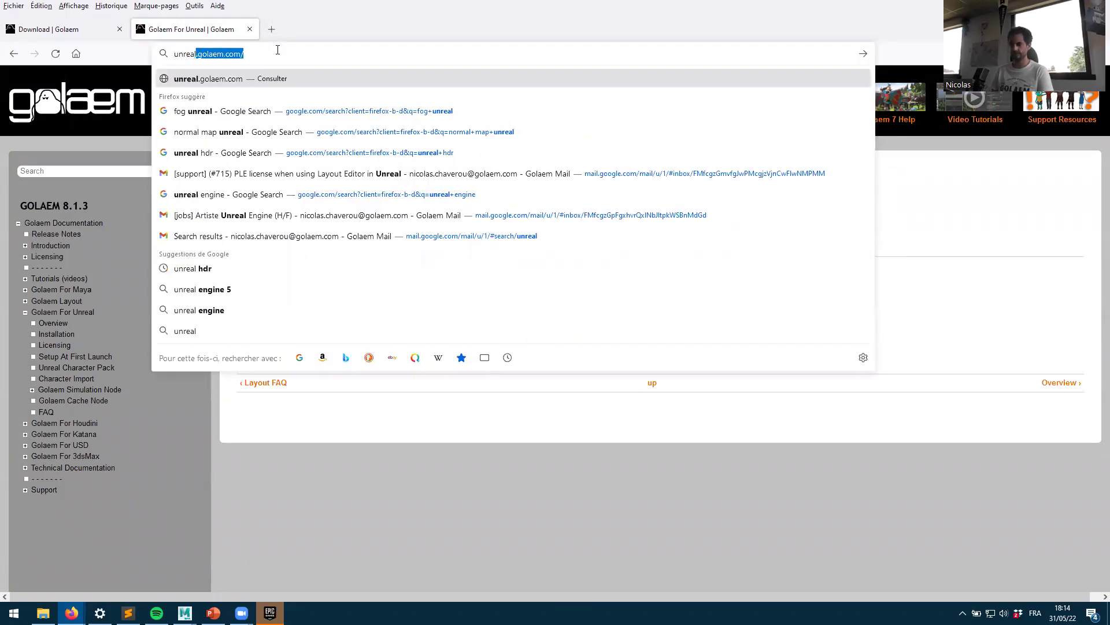
key(Escape)
key(Escape)
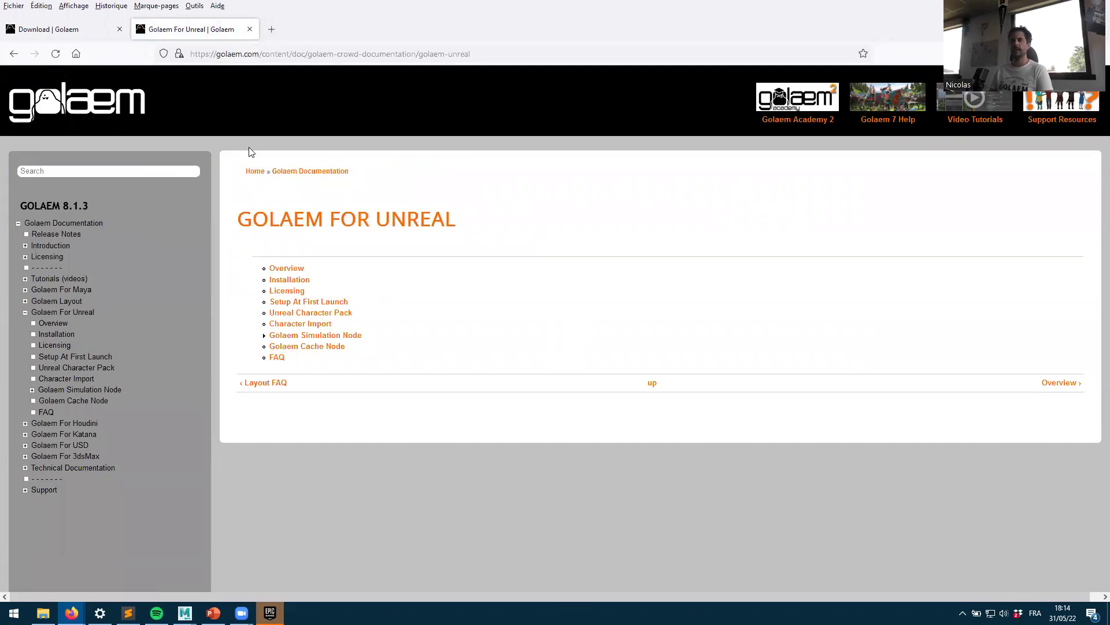
click(282, 281)
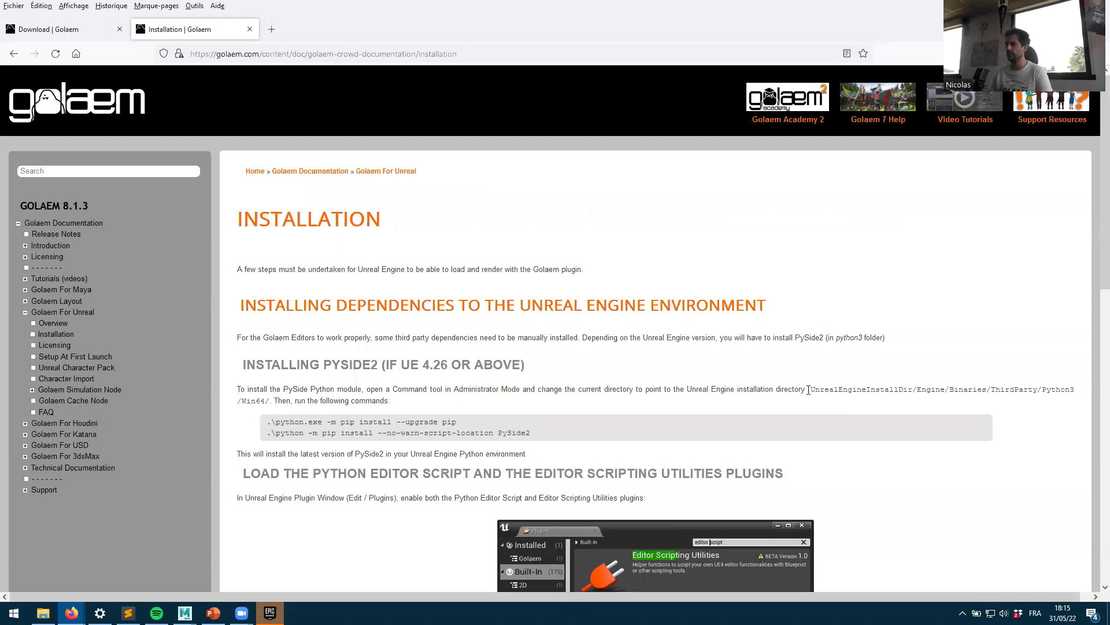
Step: Trace the UnrealEngineInstallDir, Binaries and Win64 parts of the PySide2 install path
drag(809, 390, 912, 388)
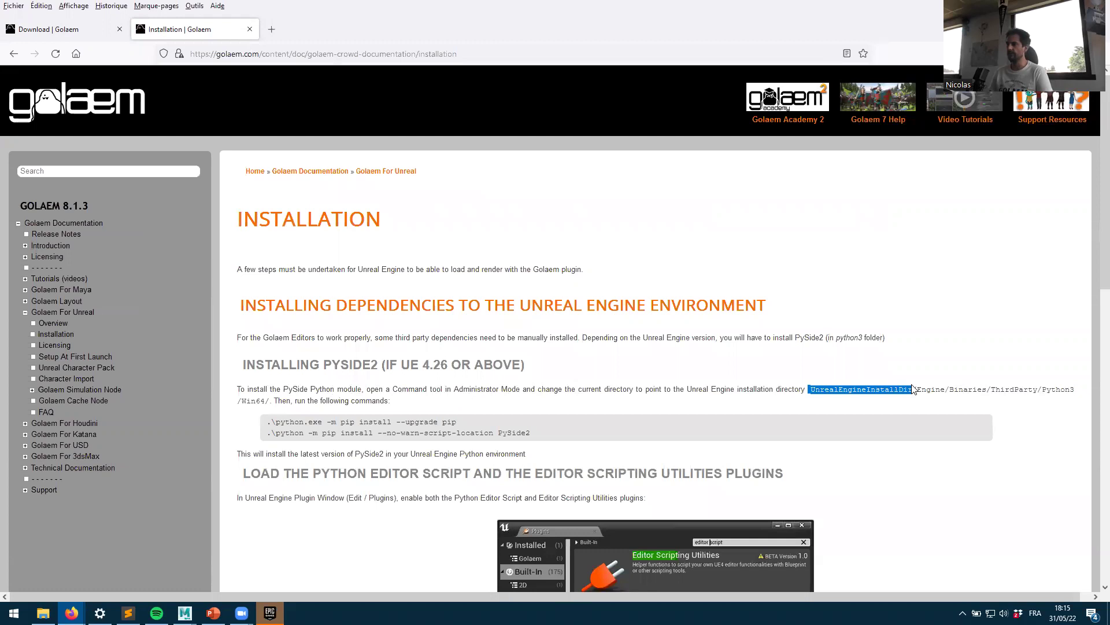
double_click(931, 389)
double_click(967, 390)
click(1012, 392)
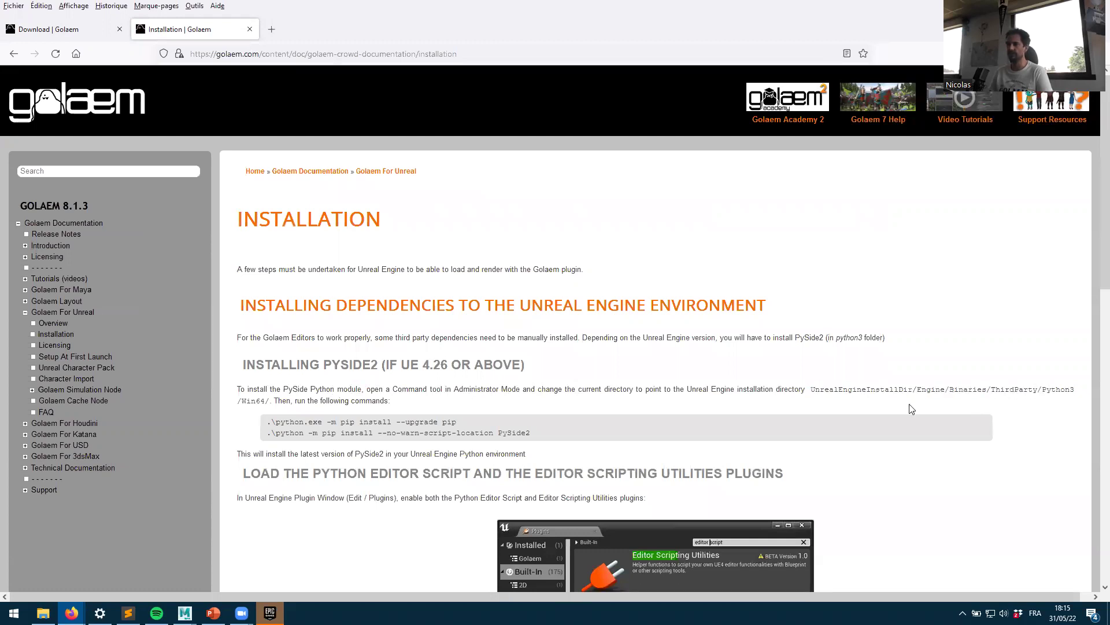
double_click(254, 401)
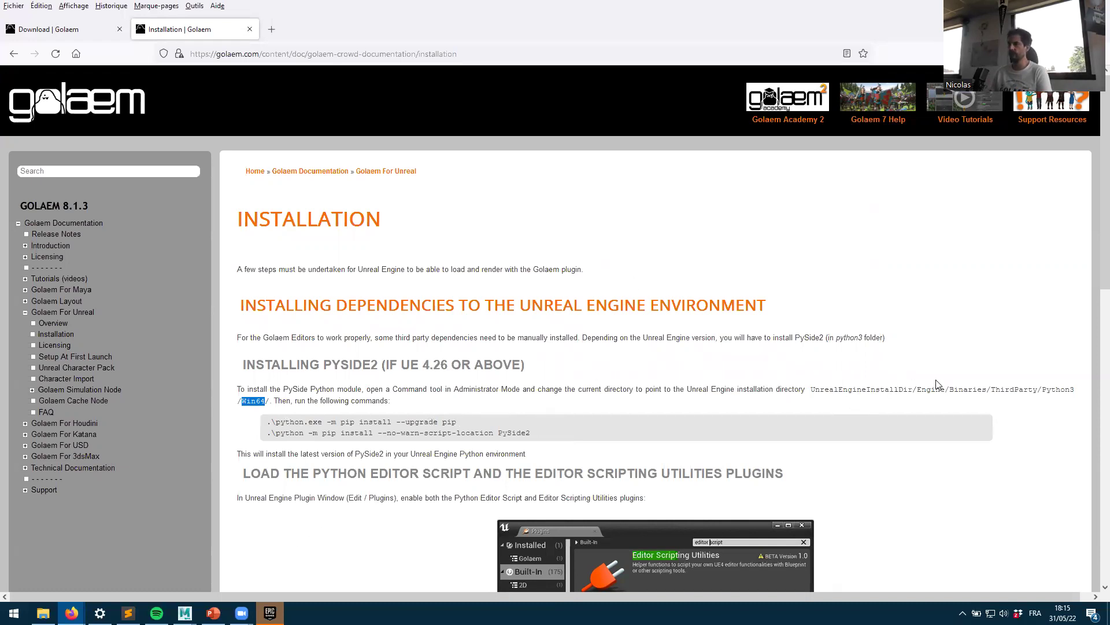
Step: Bring File Explorer back with a new Desktop tab
click(43, 613)
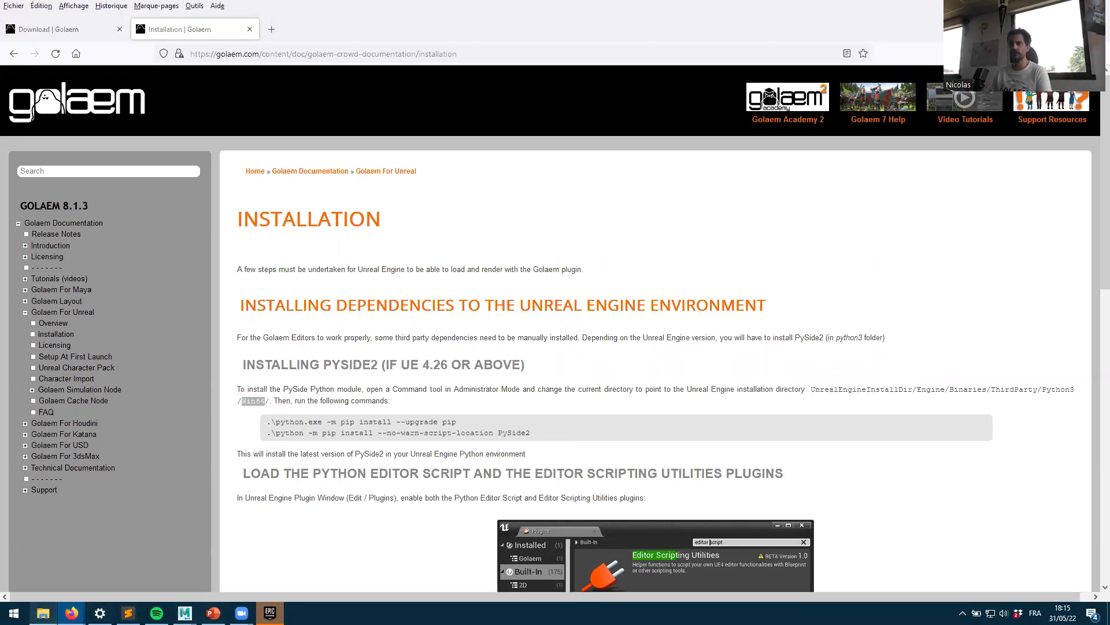
click(704, 94)
scroll(398, 291, down, 1)
Step: Browse from the C: drive through Program Files, Epic Games, UE_4.27 and Engine into Binaries
click(388, 274)
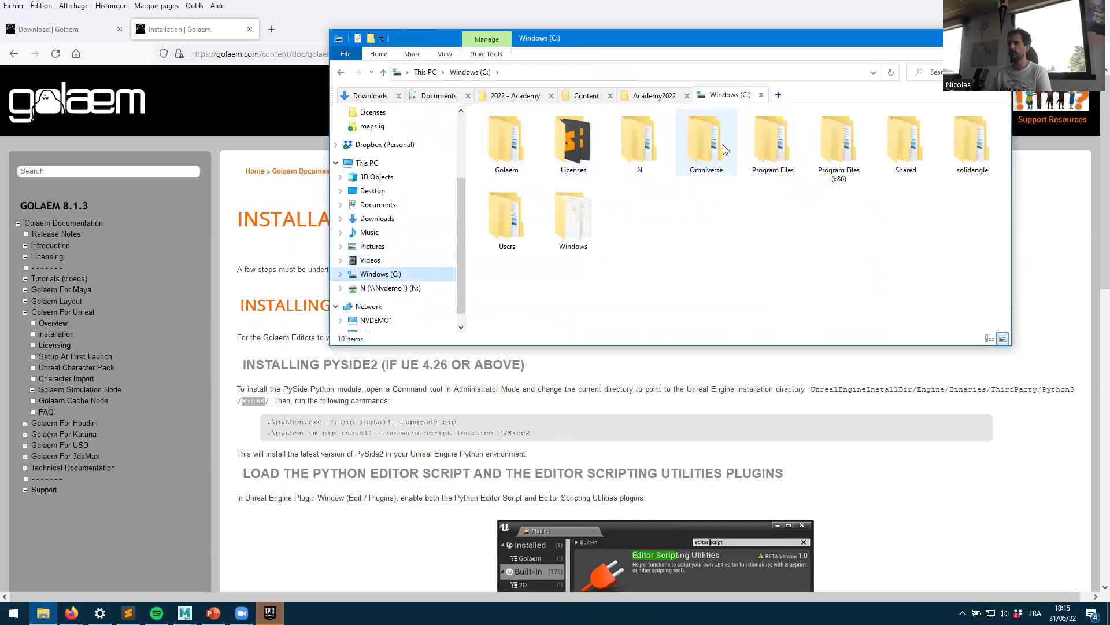
double_click(773, 142)
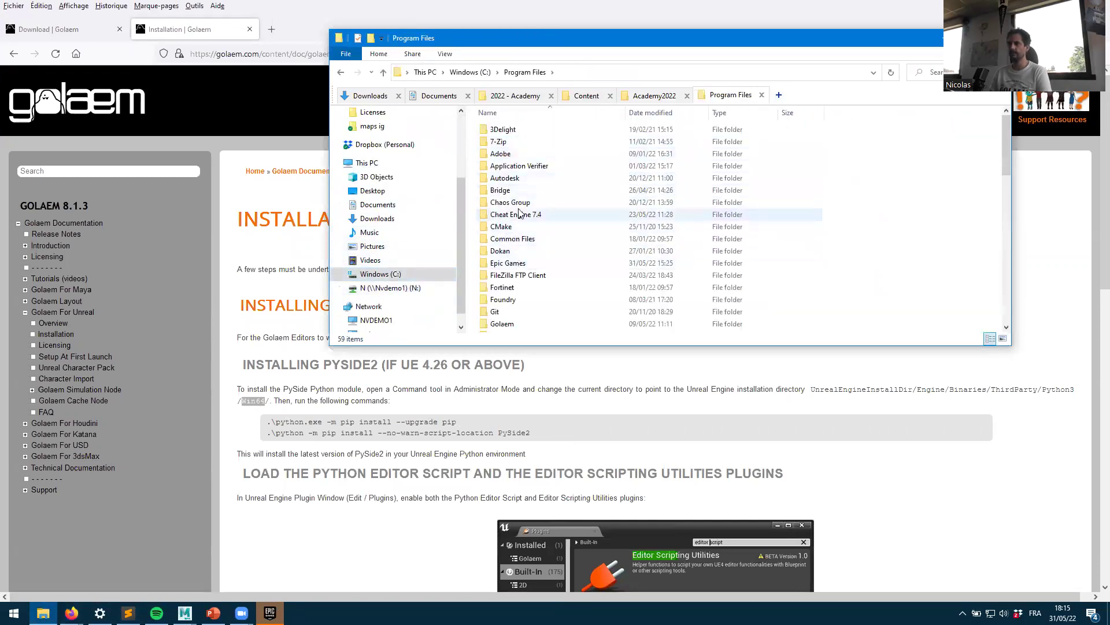
click(500, 299)
key(e)
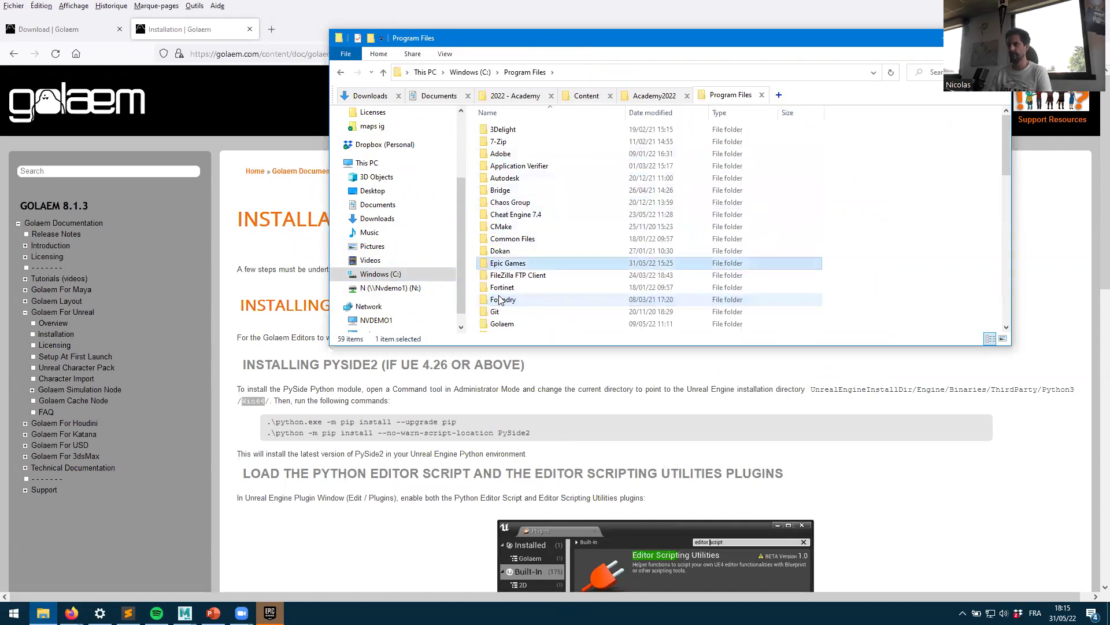
key(Return)
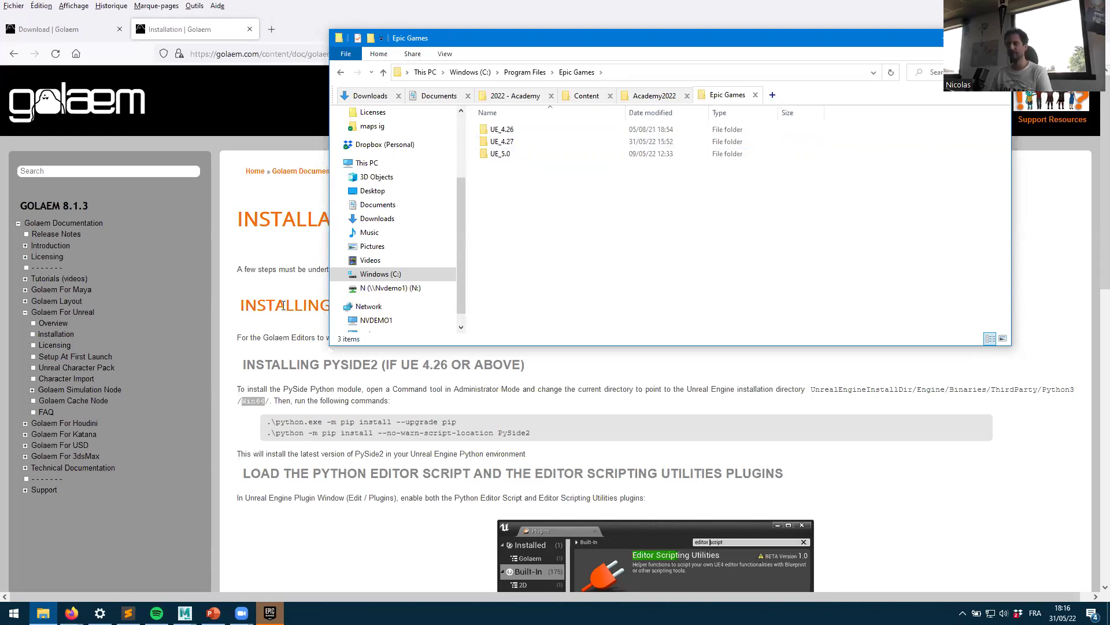
double_click(511, 143)
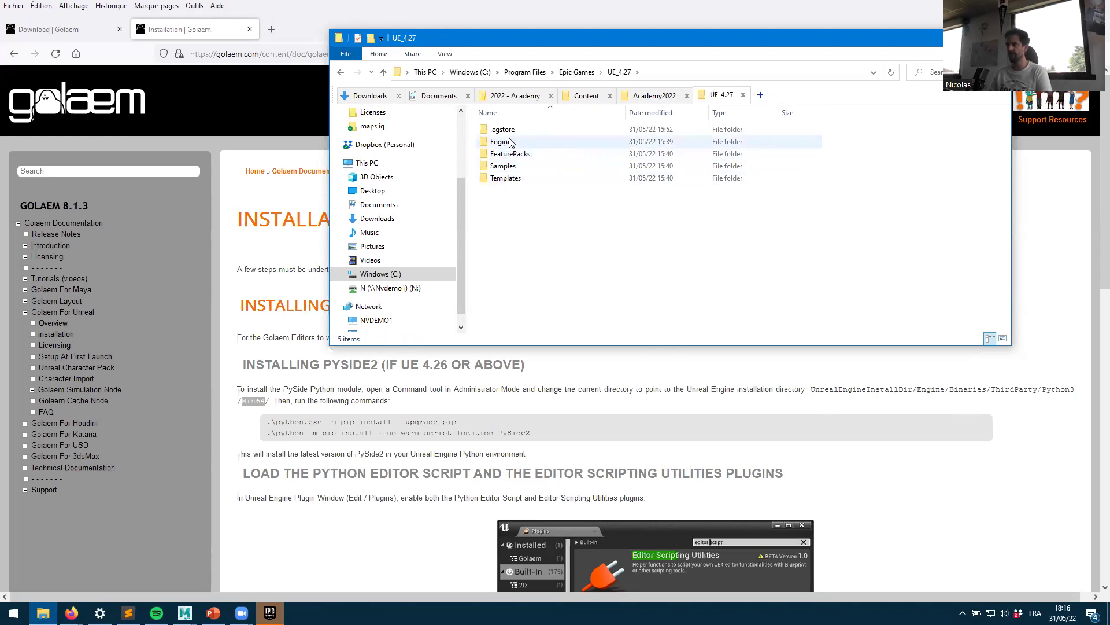
double_click(509, 142)
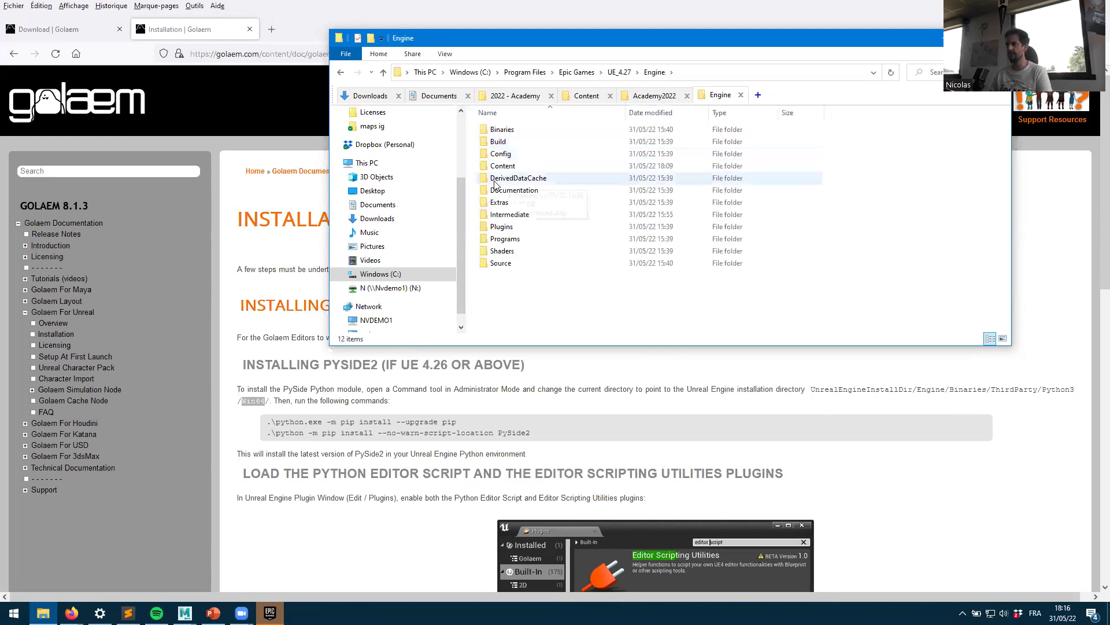
double_click(503, 131)
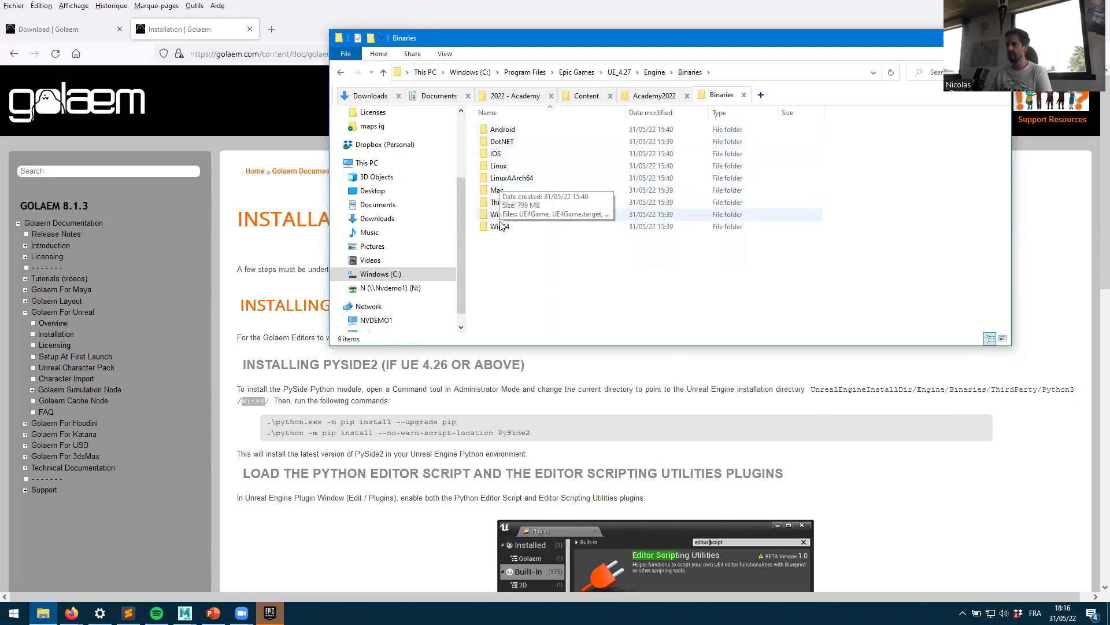
Step: Open ThirdParty\Python3\Win64 and reveal its full path in the address bar for copying
click(506, 204)
double_click(506, 203)
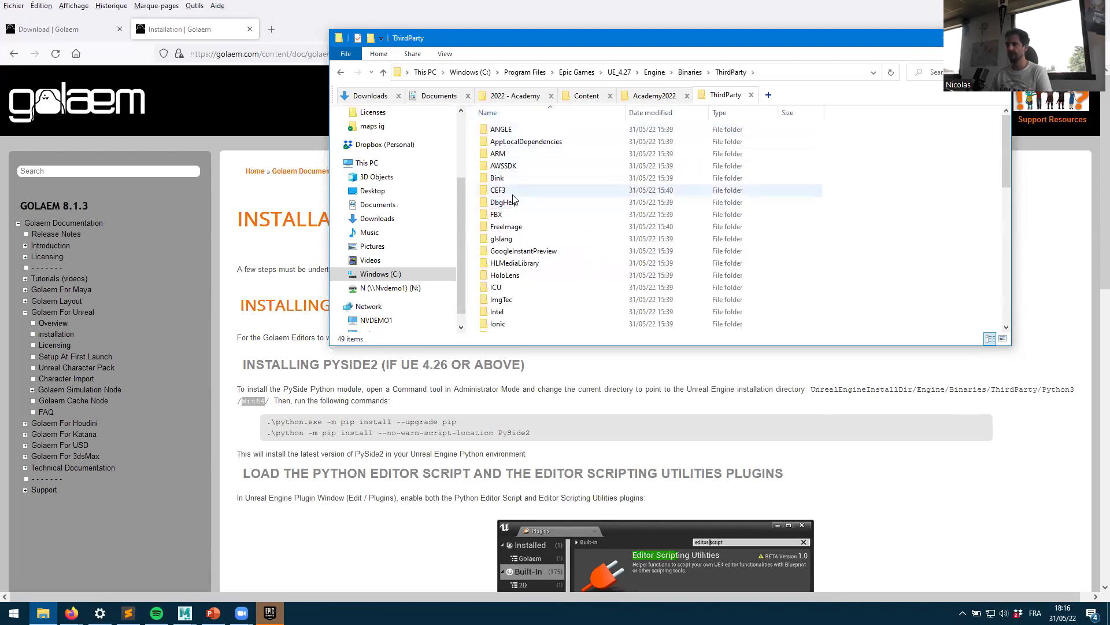
click(503, 239)
text(py)
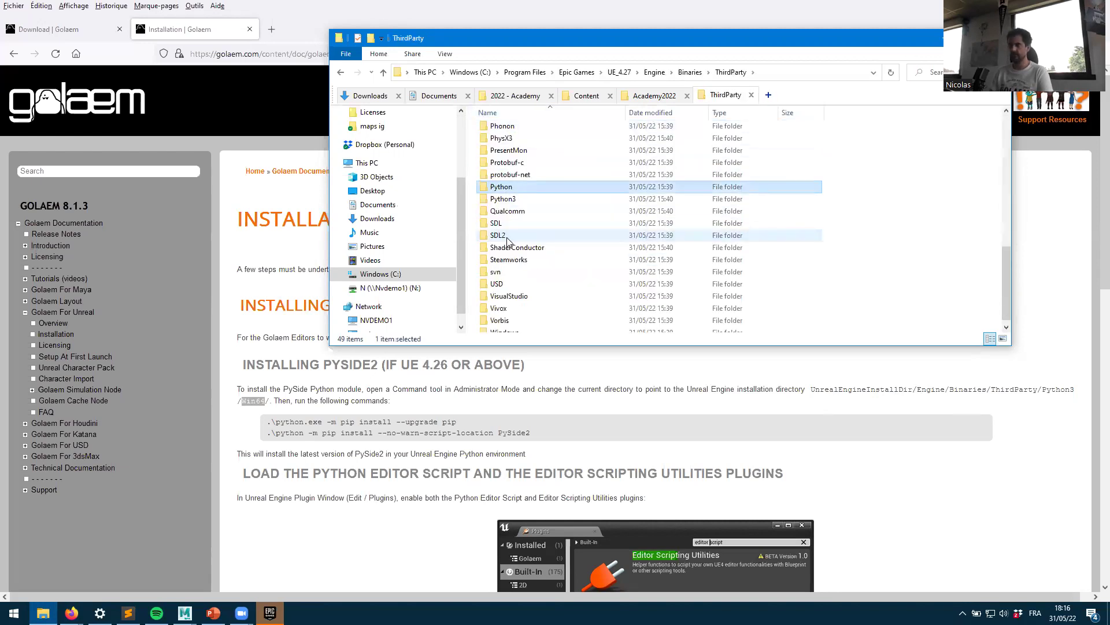
key(Down)
key(Return)
click(501, 155)
double_click(501, 154)
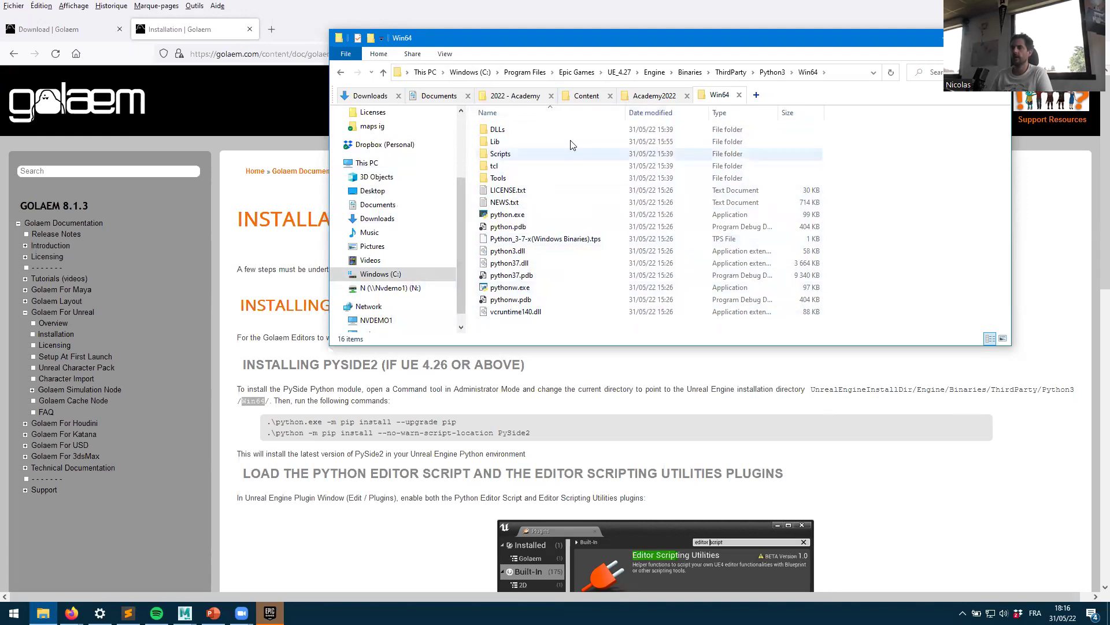
click(841, 72)
key(ctrl+c)
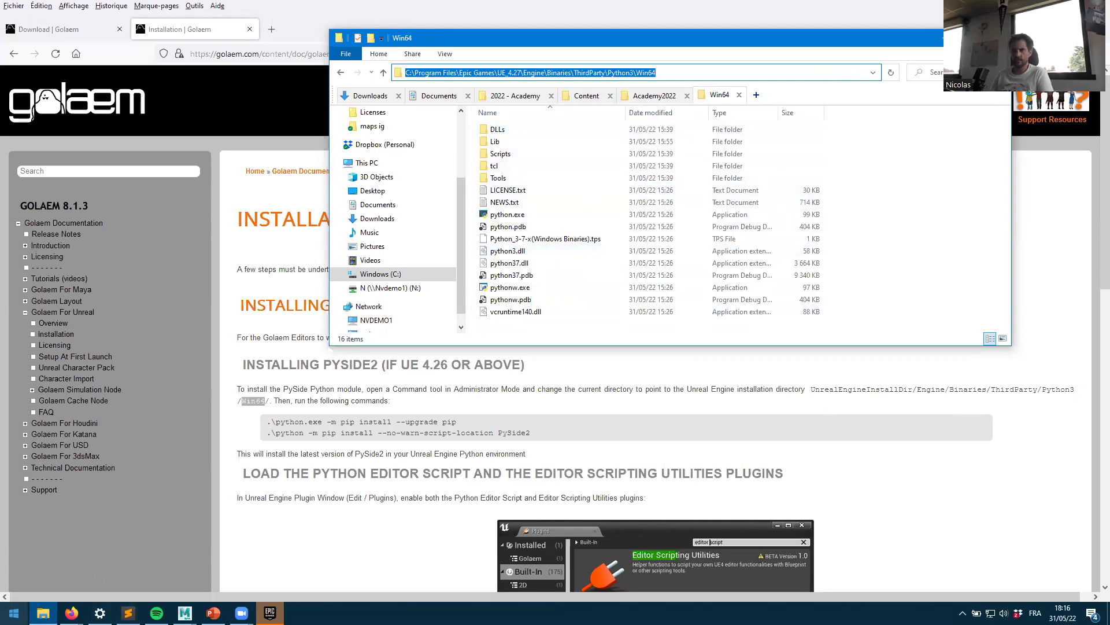
key(super)
Step: Launch Command Prompt (cm) as administrator and approve the permission request
text(cm)
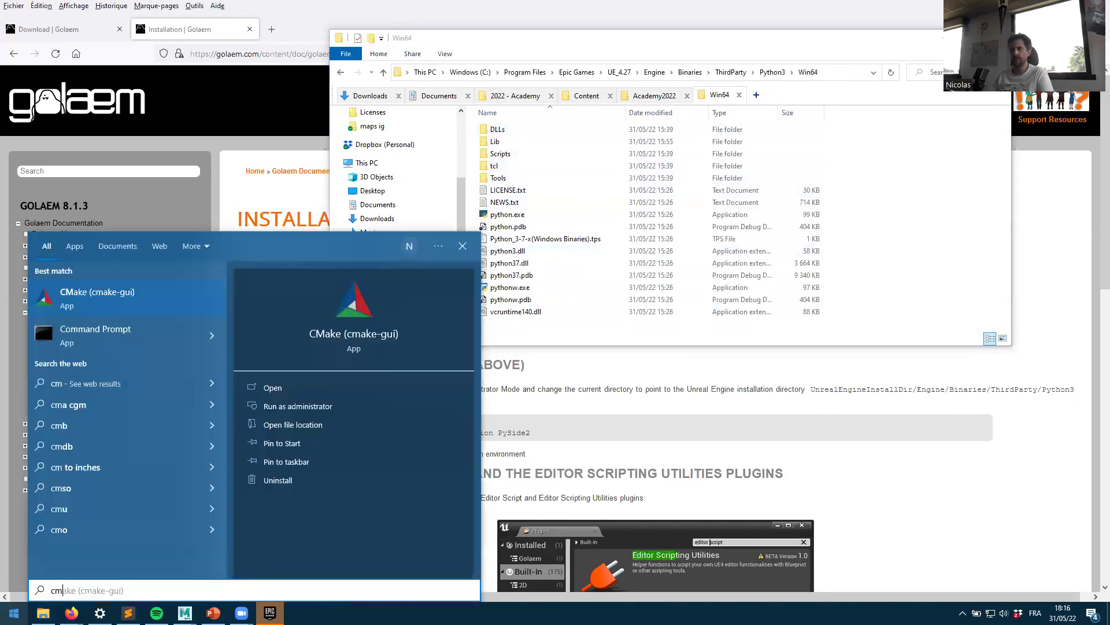
right_click(99, 335)
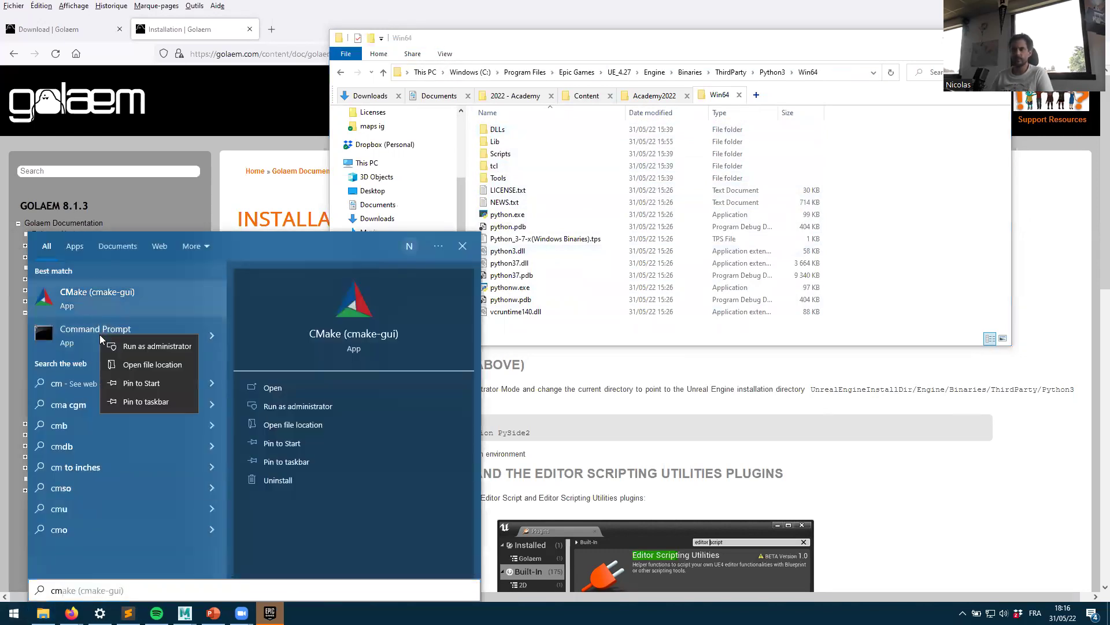
click(149, 347)
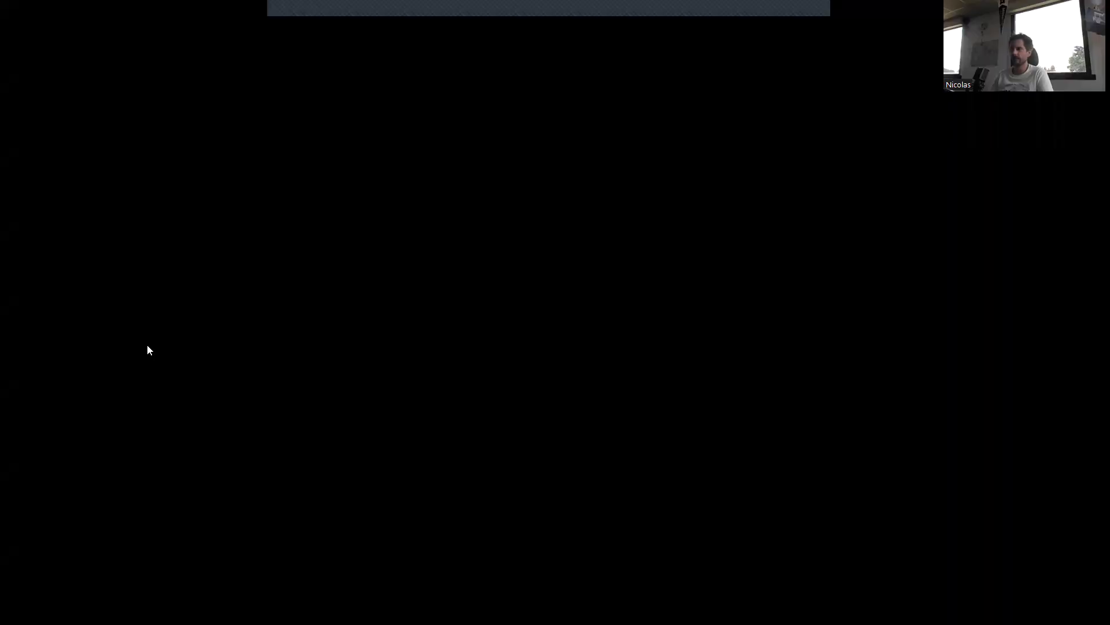
key(alt+y)
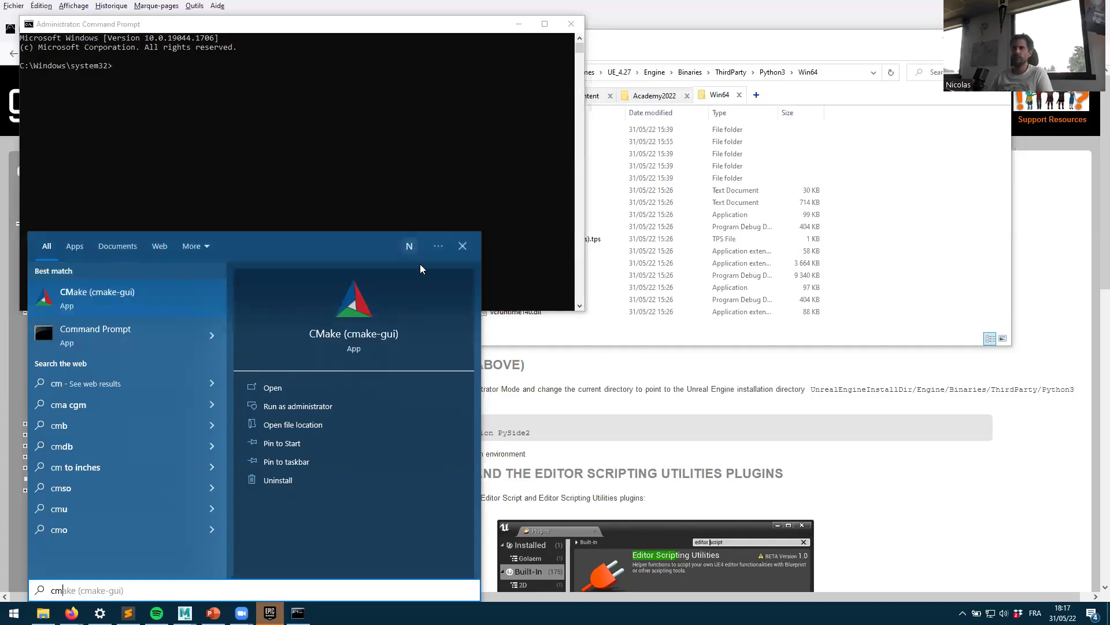
click(179, 73)
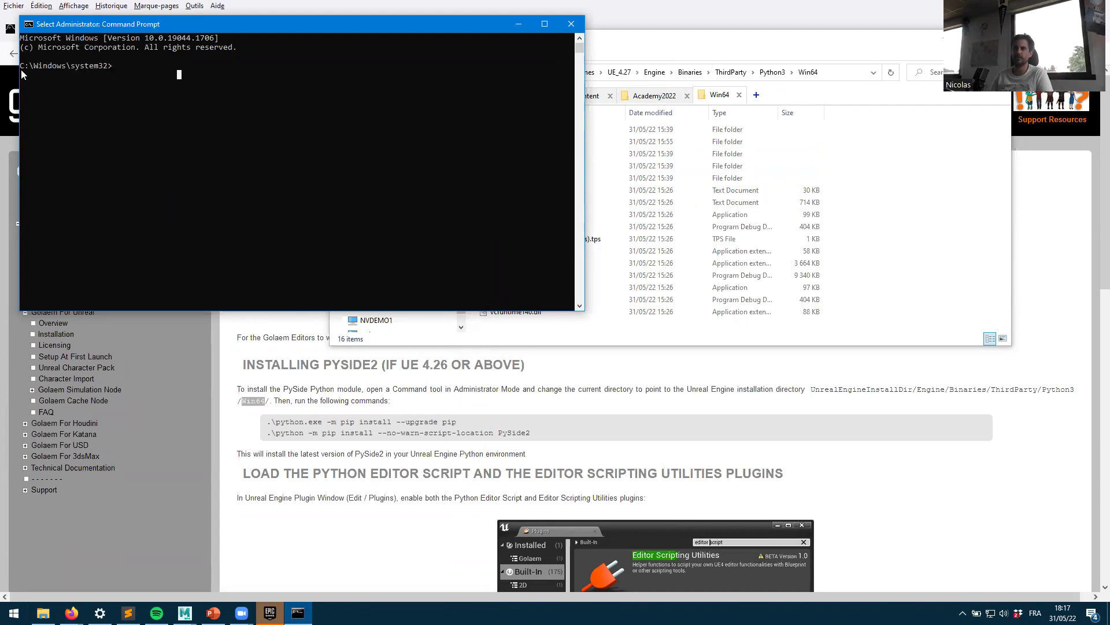
click(123, 66)
Step: Change directory (cd) to the pasted UE_4.27 Python3\Win64 folder path
key(Escape)
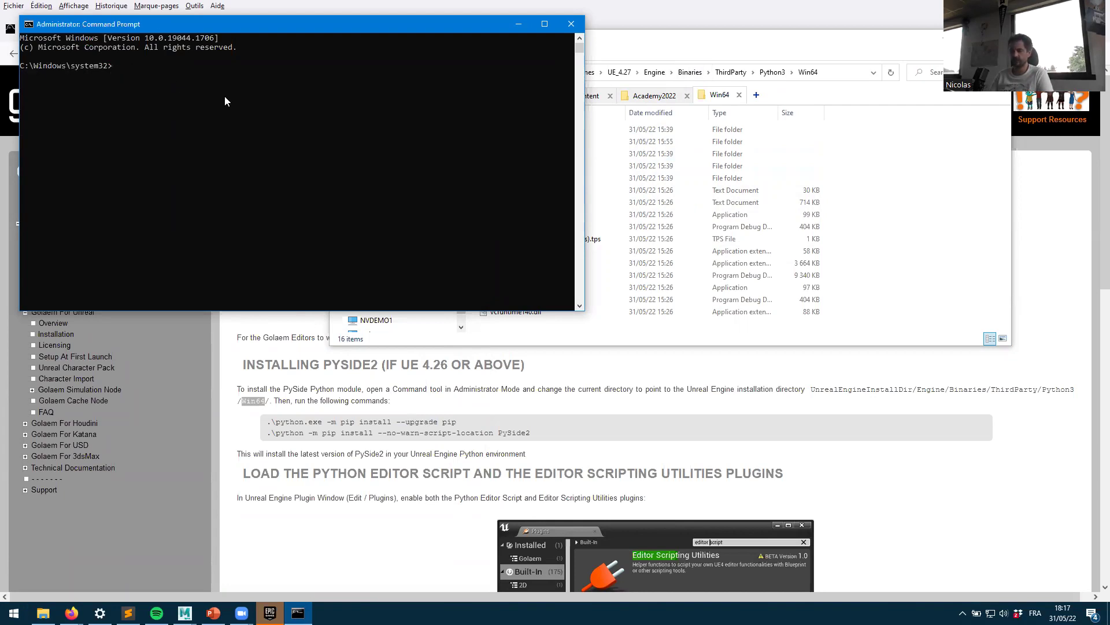
text(cd)
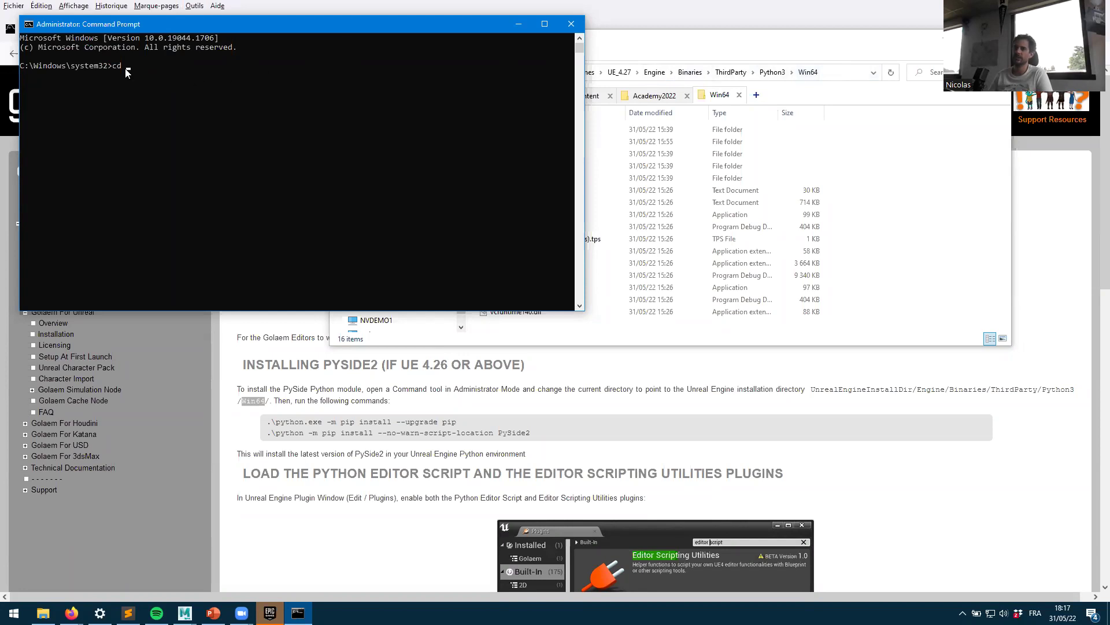
key(ctrl+v)
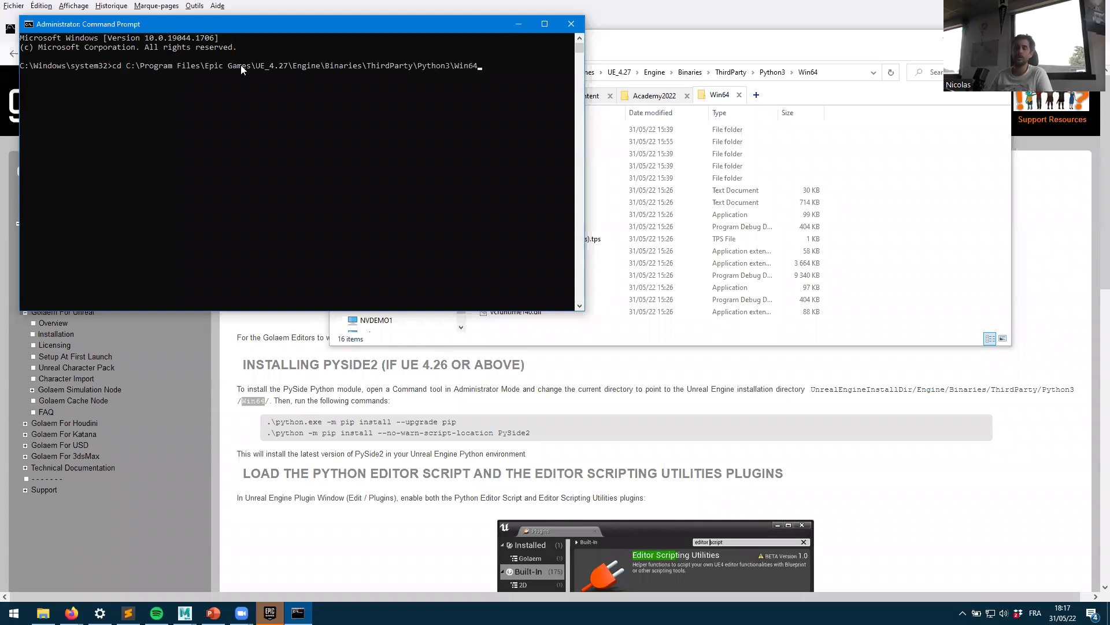
key(Return)
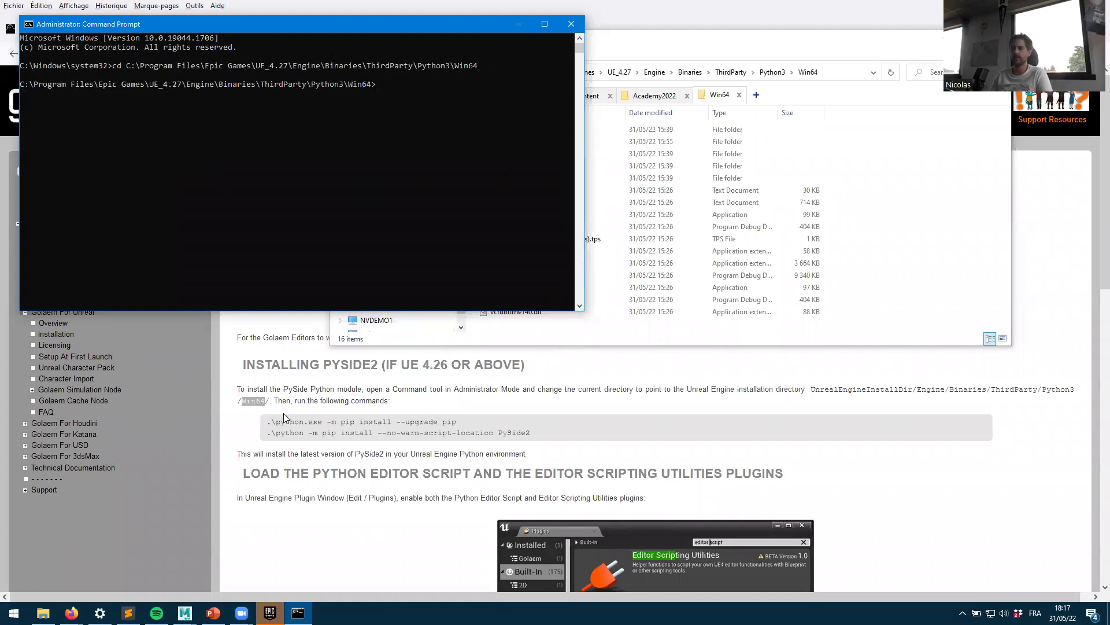
Step: Run the docs' pip upgrade command in Command Prompt, upgrading pip to 22.1.2
drag(268, 421, 520, 425)
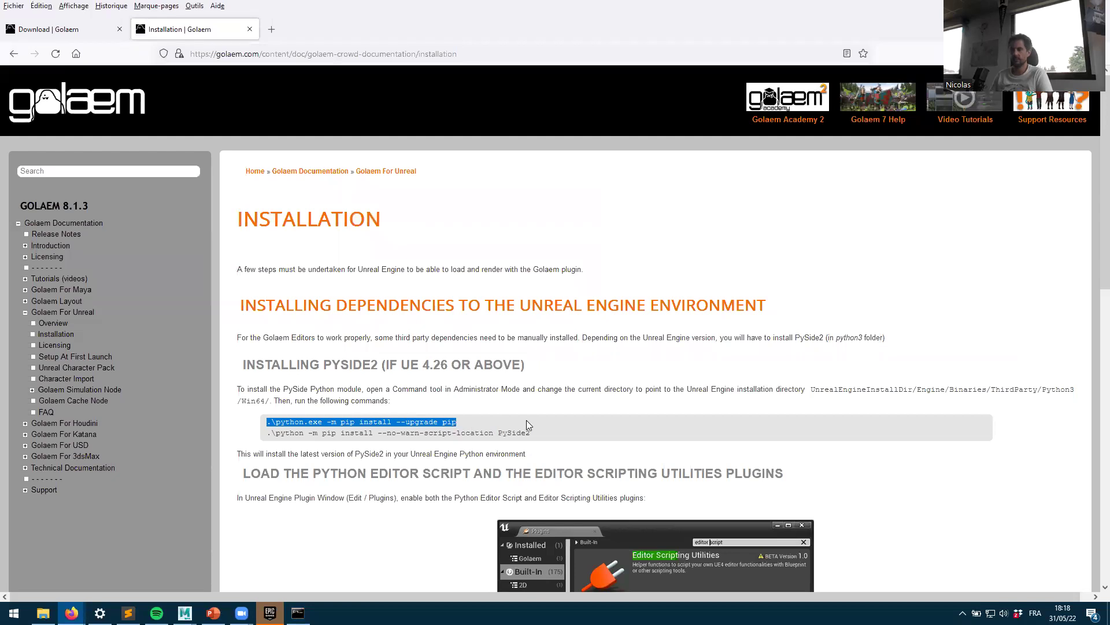
key(alt+Tab)
text(.\python.exe -m pip install --upgrade pip)
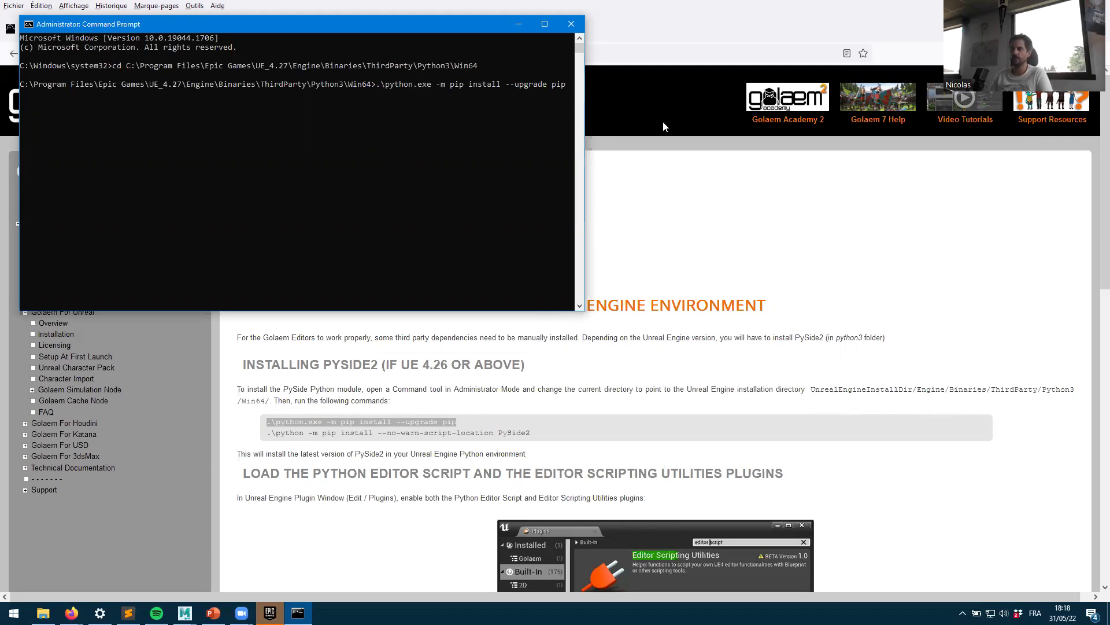
key(Return)
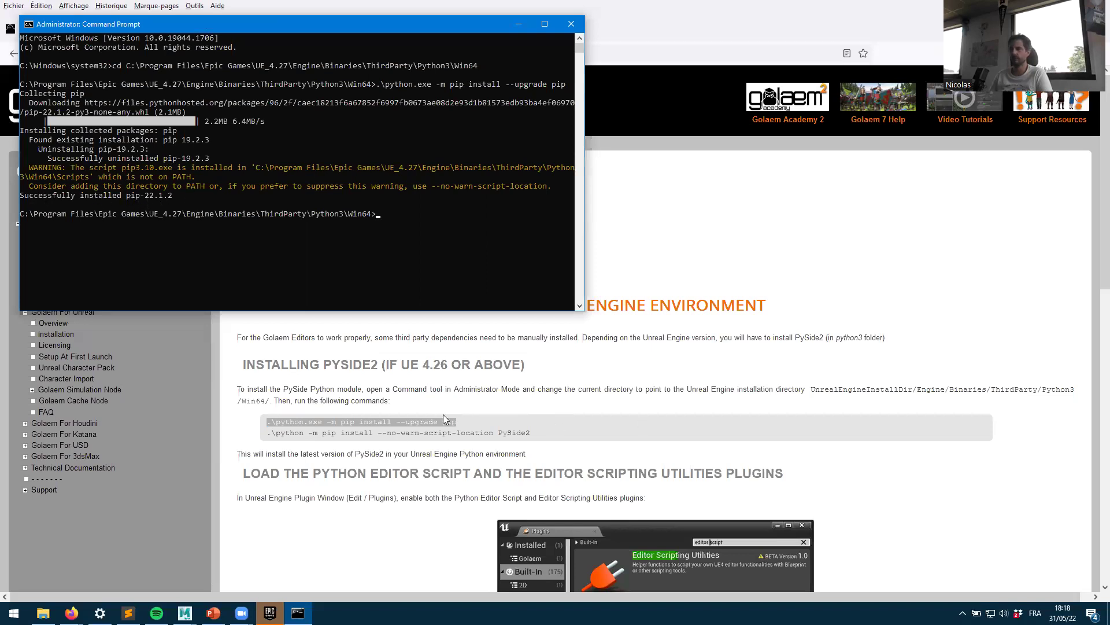
Step: Copy and run the docs' PySide2 install command, installing PySide2 5.15.2.1 with shiboken2
drag(268, 432, 550, 431)
key(ctrl+c)
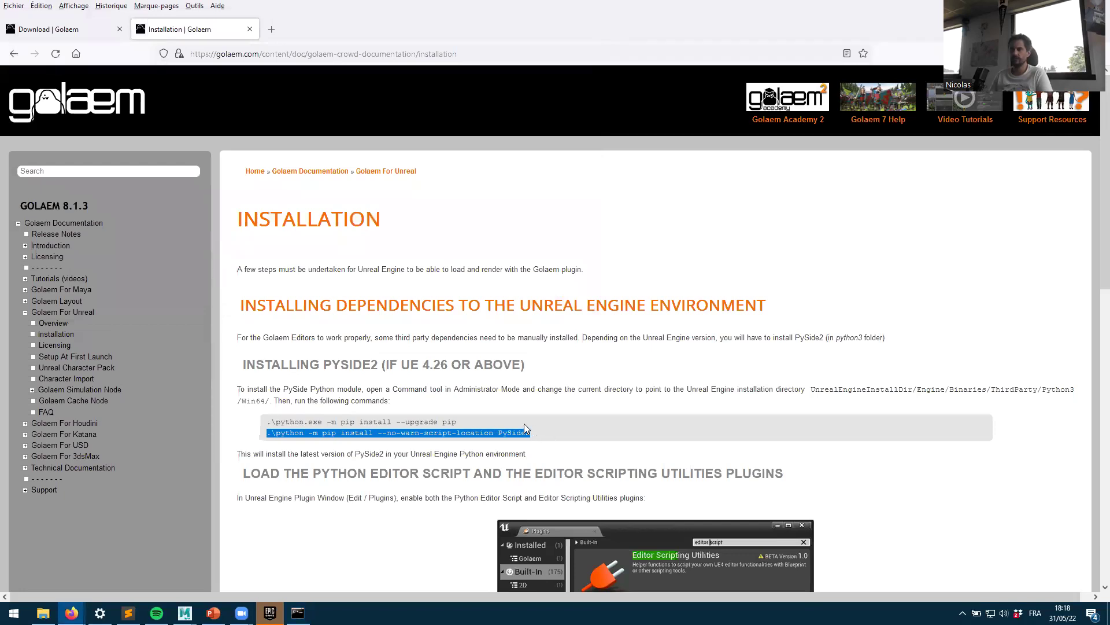
key(alt+Tab)
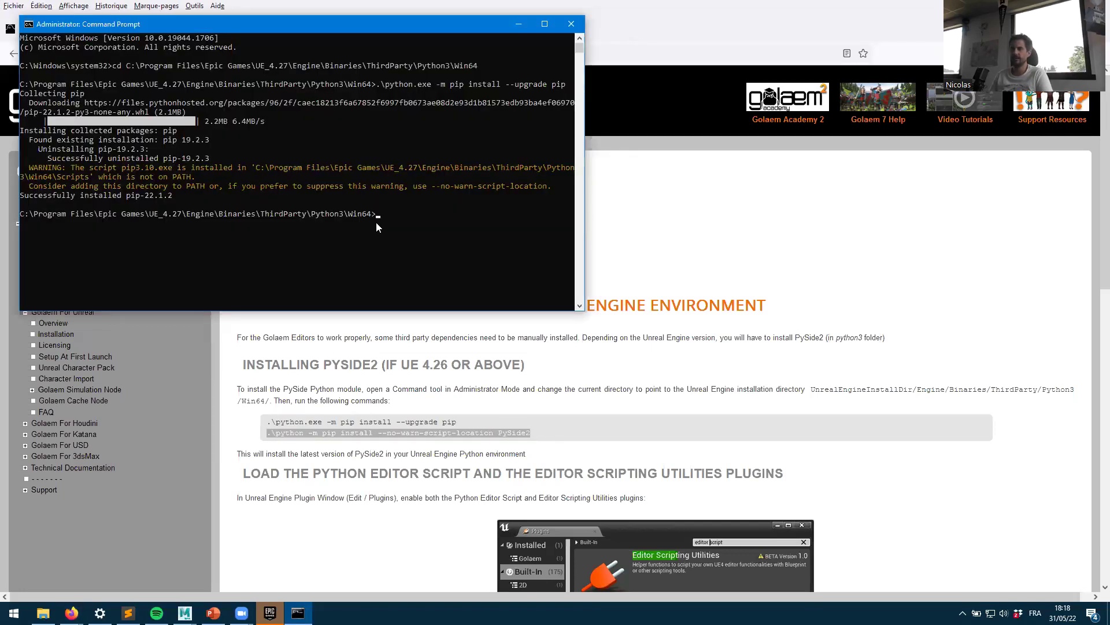
key(ctrl+v)
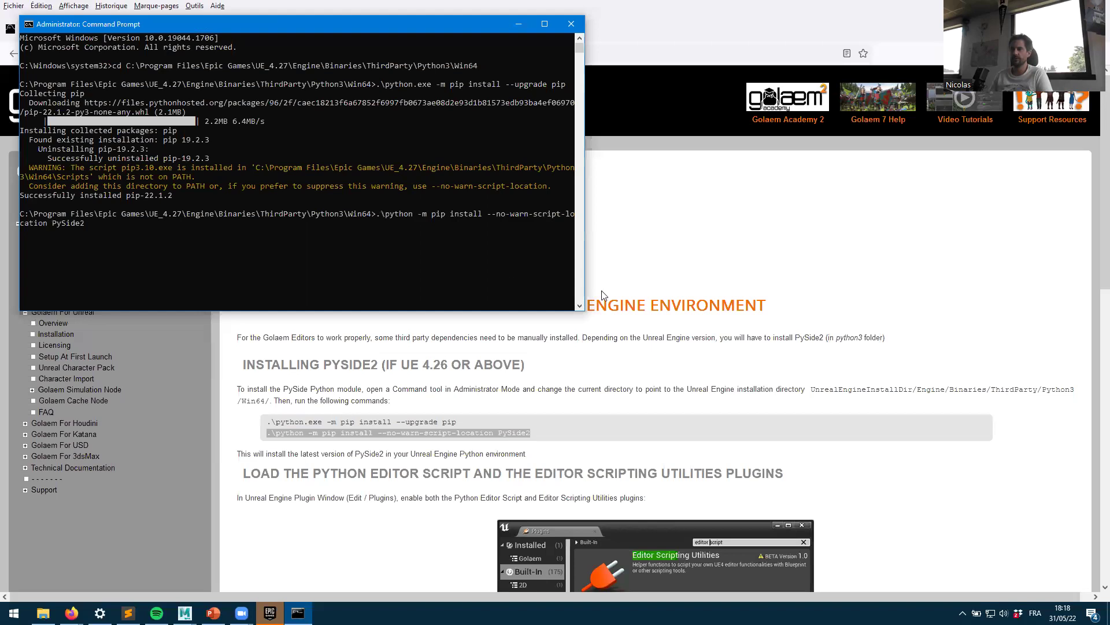
key(Return)
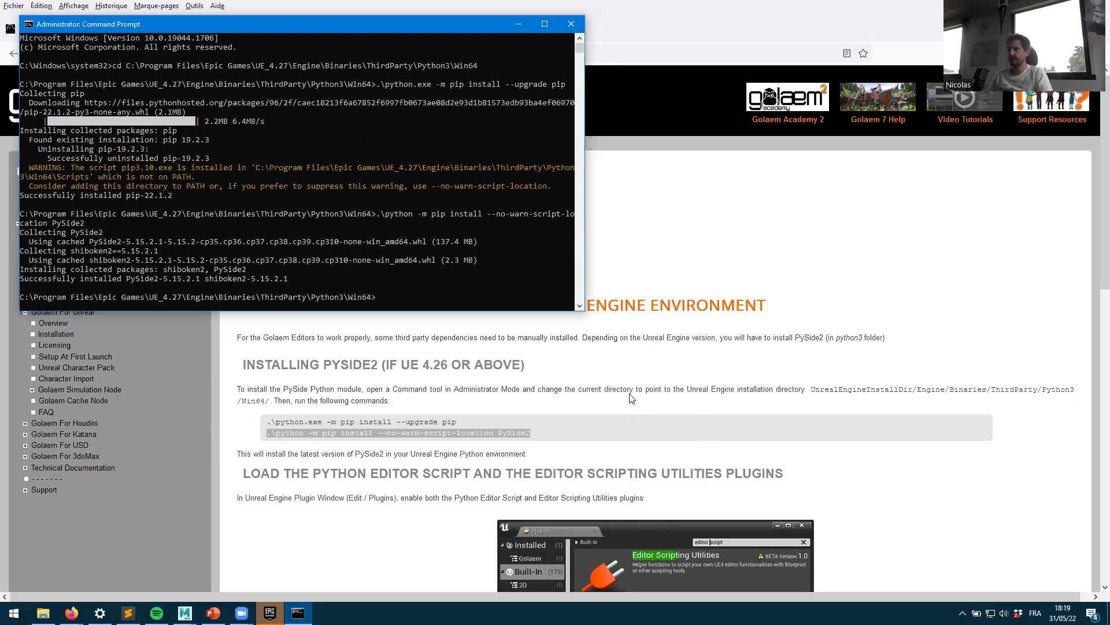
click(656, 413)
scroll(656, 413, down, 1)
scroll(656, 413, down, 5)
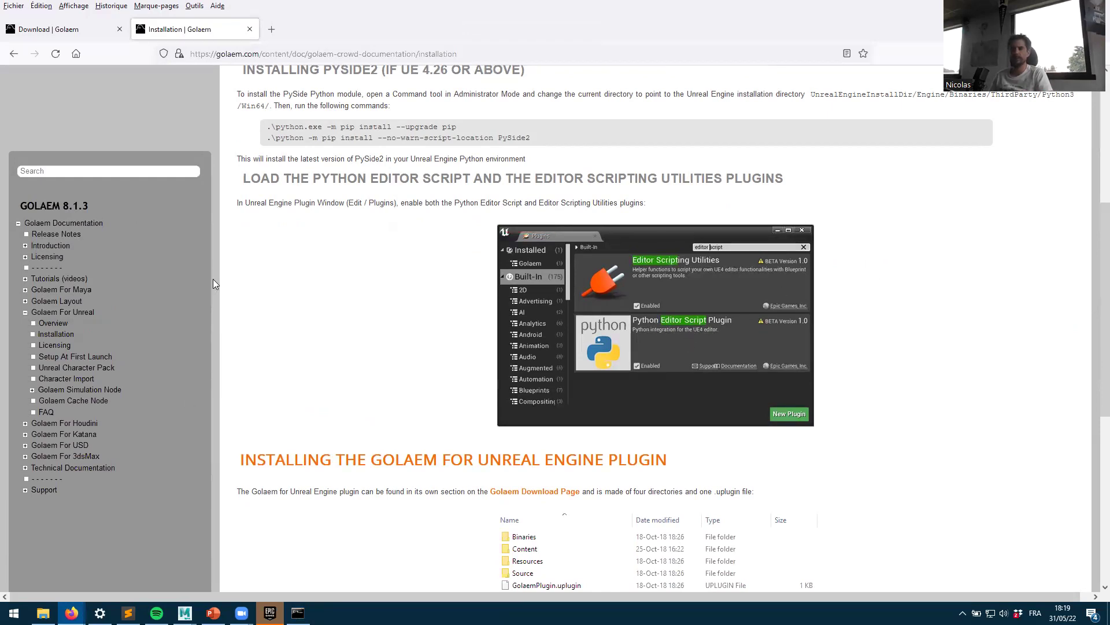
Step: Open the Academy2022 4.27 project from the Epic Games Launcher's Unreal Engine Library
click(270, 612)
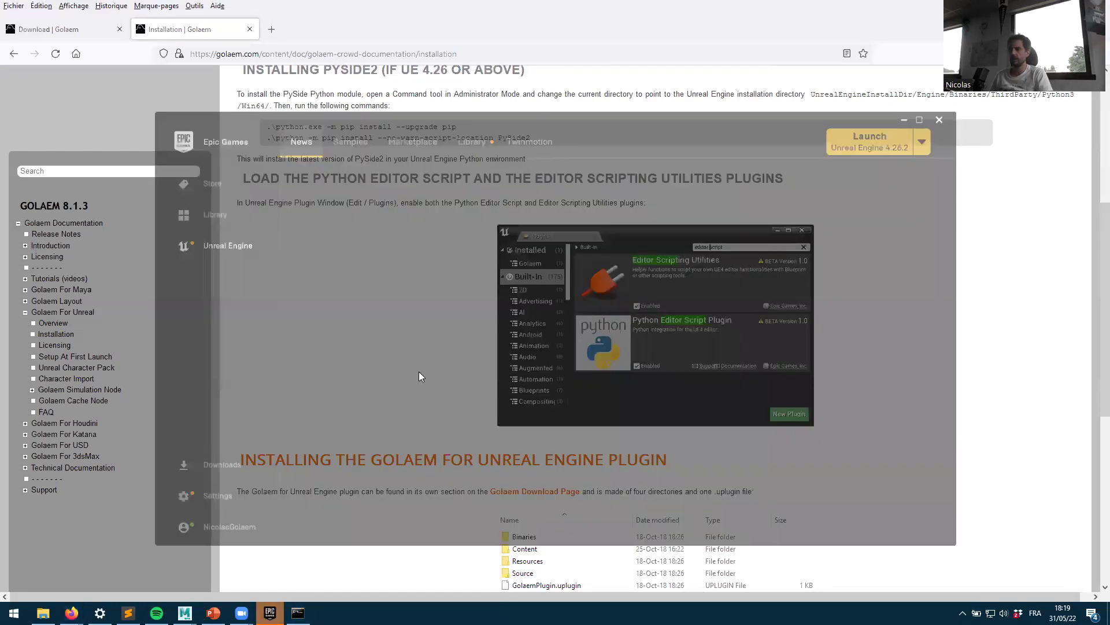
click(493, 78)
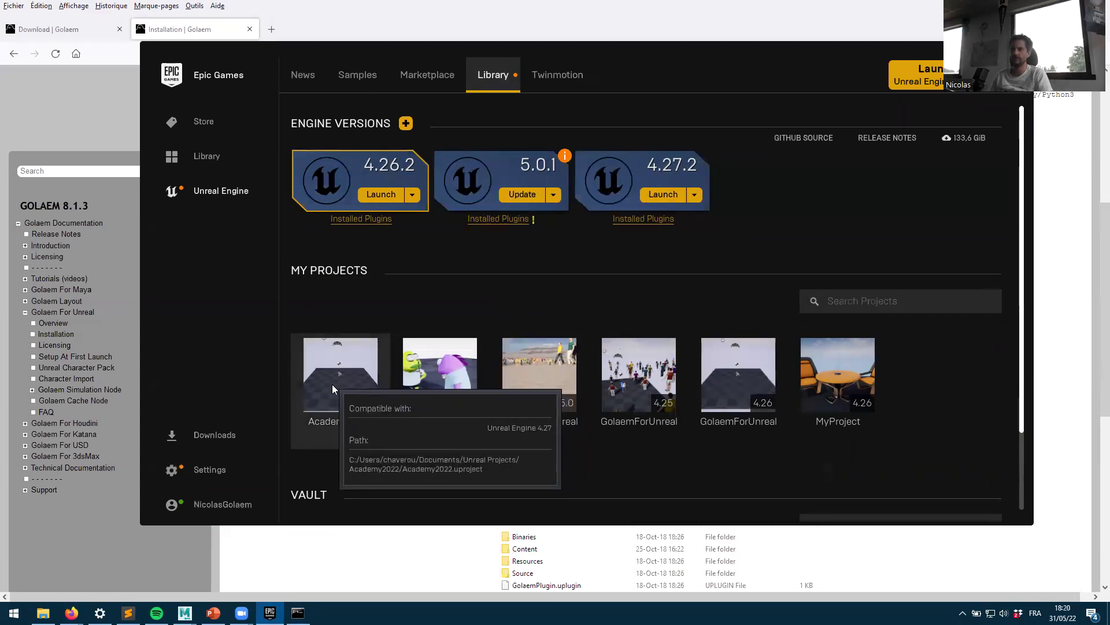
click(347, 393)
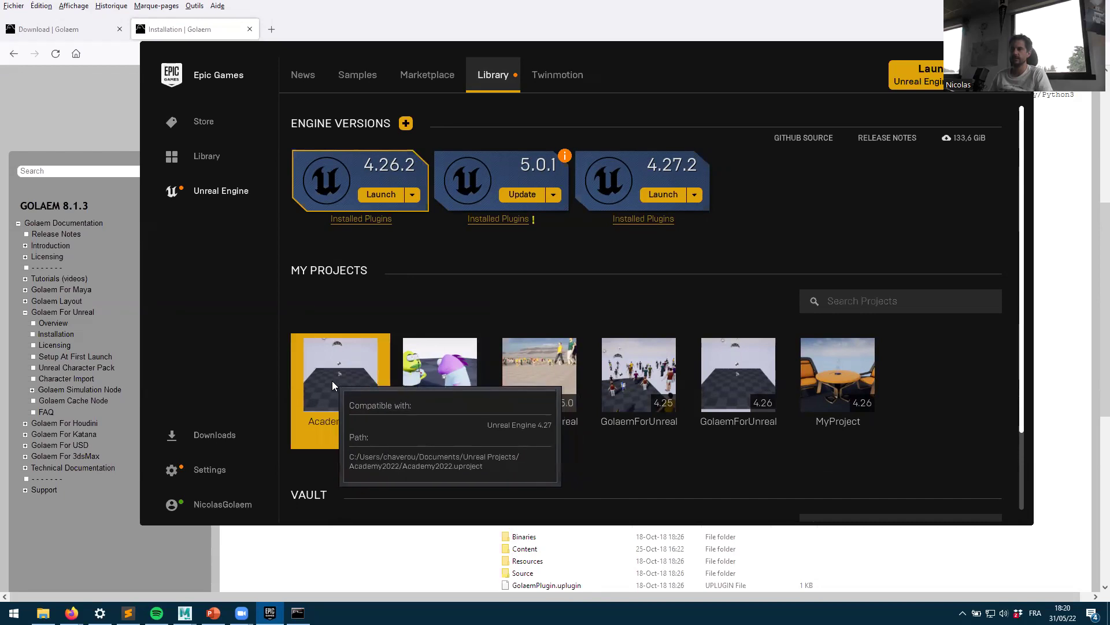
double_click(334, 386)
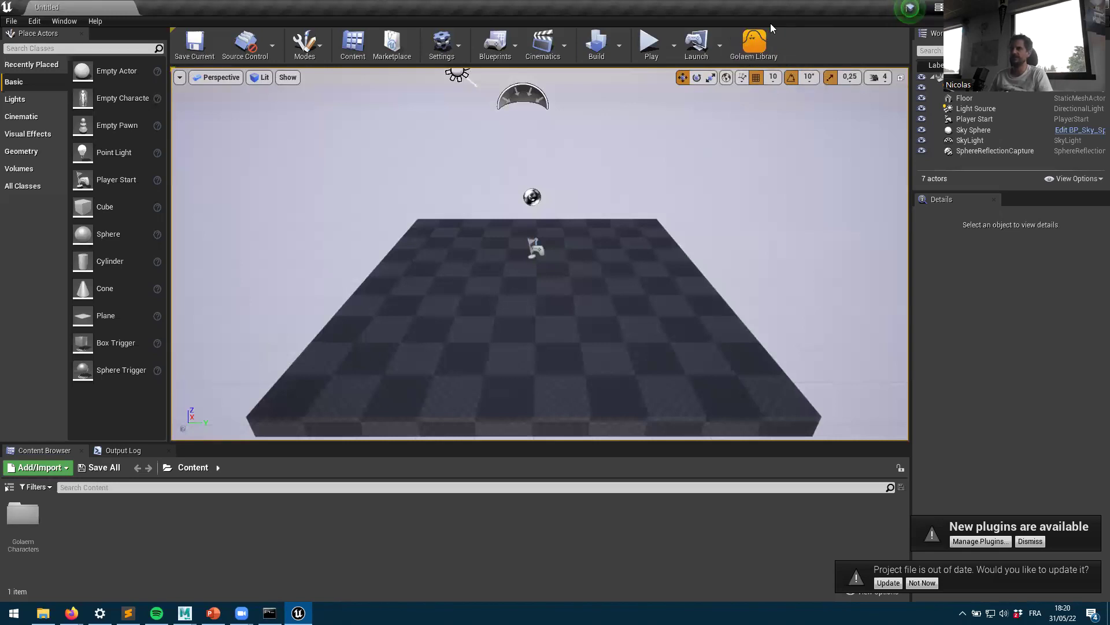
Step: Search Edit > Plugins for 'gola' to check Golaem Plugin for Unreal 8.1.3.1
click(63, 21)
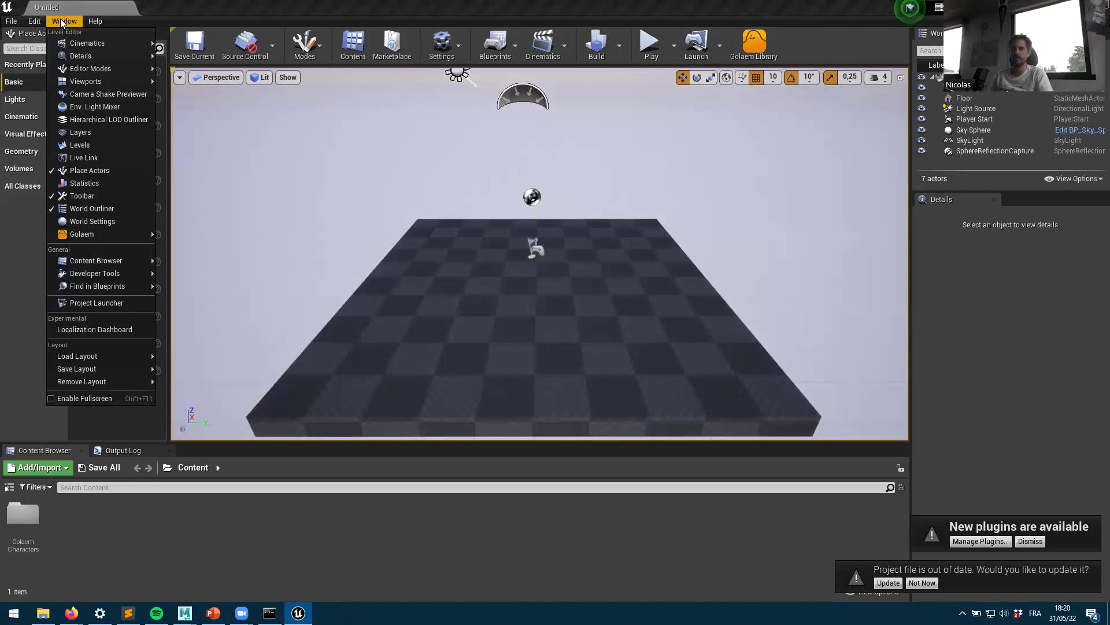
click(96, 21)
click(35, 21)
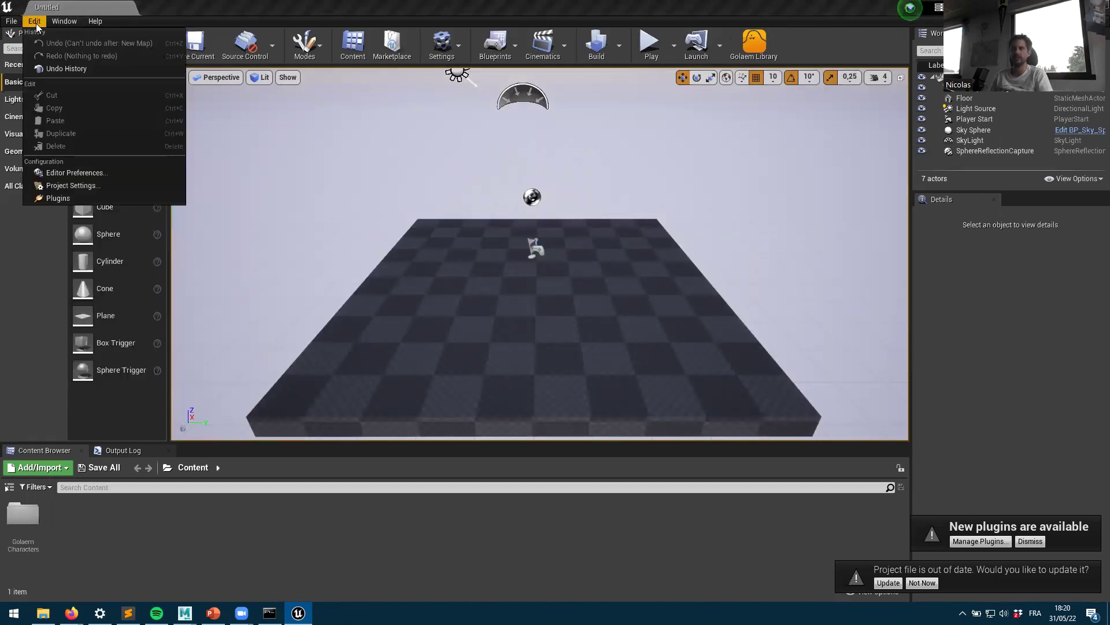
click(58, 198)
click(656, 134)
text(gola)
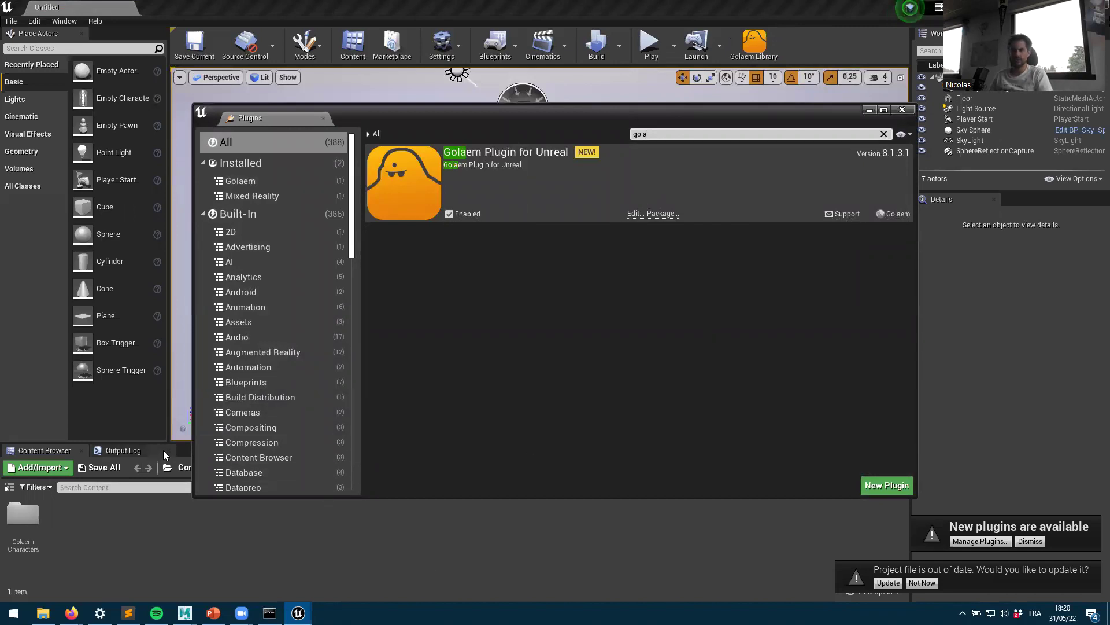
Step: Show the Output Log and switch its console to Python
click(122, 451)
click(14, 593)
click(26, 571)
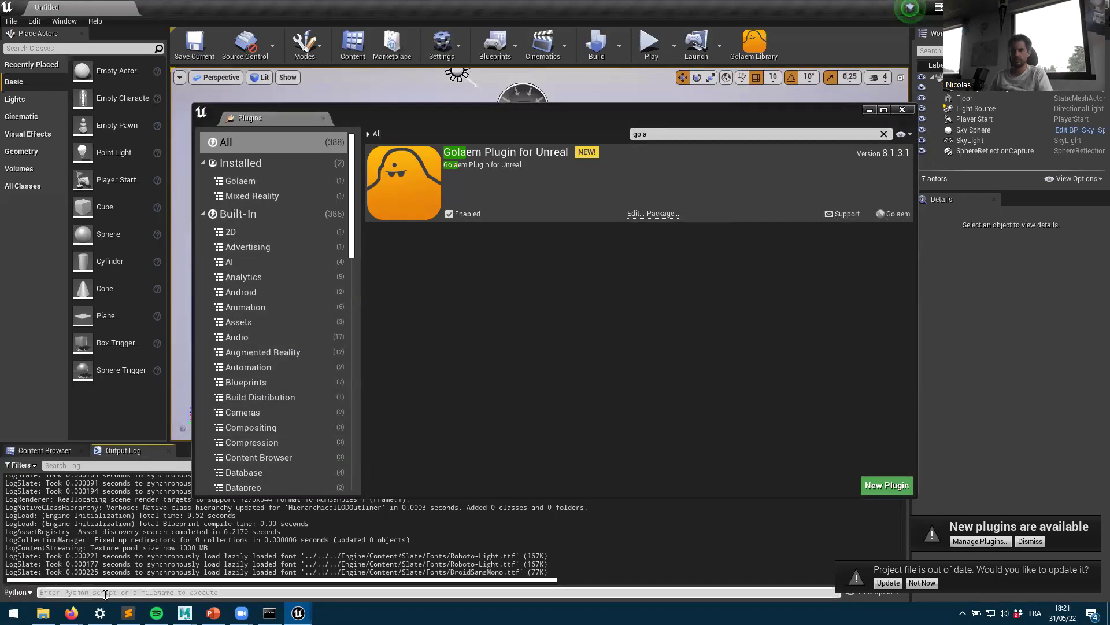
Step: After import os, print os.environ['golaem_LICENSE'], then search the plugins for 'script'
text(import os)
key(Return)
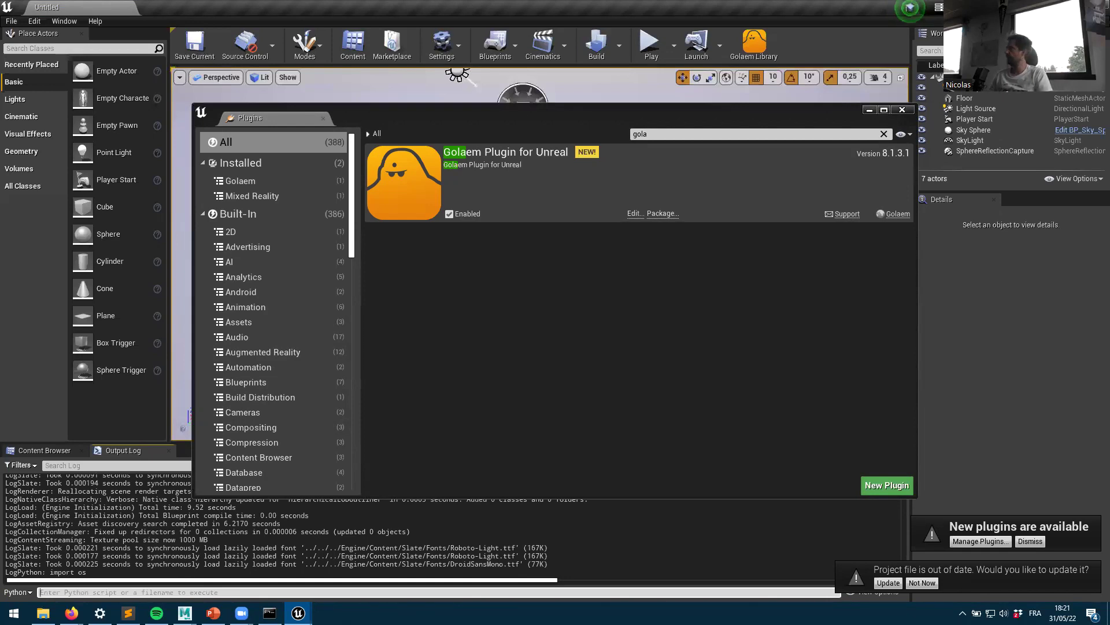
key(alt+Tab)
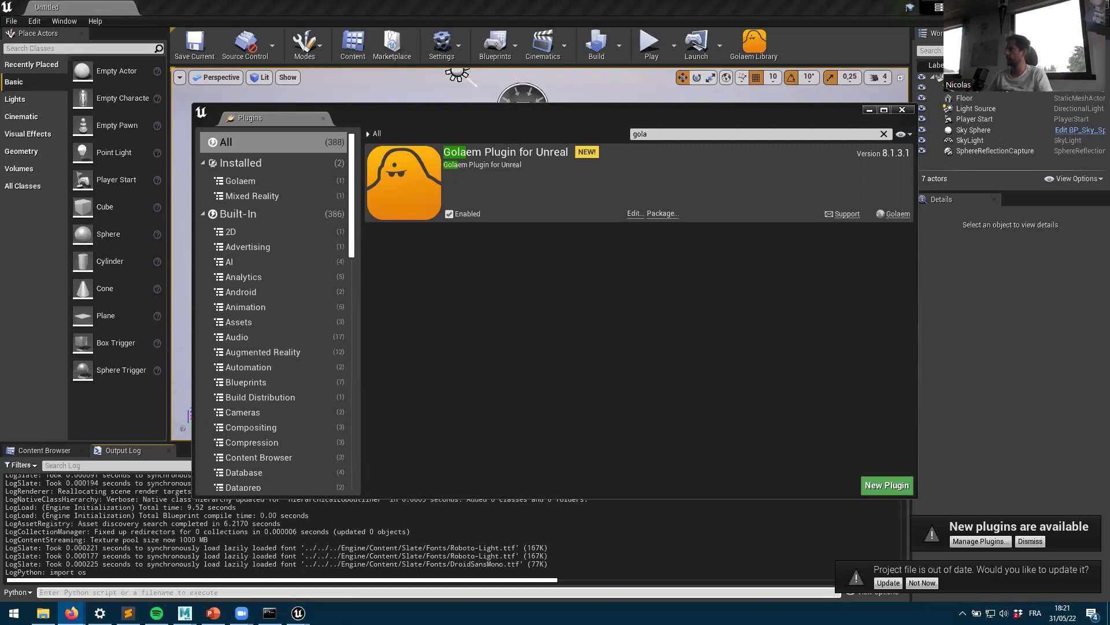
click(58, 591)
text(os.environ['API_USER'])
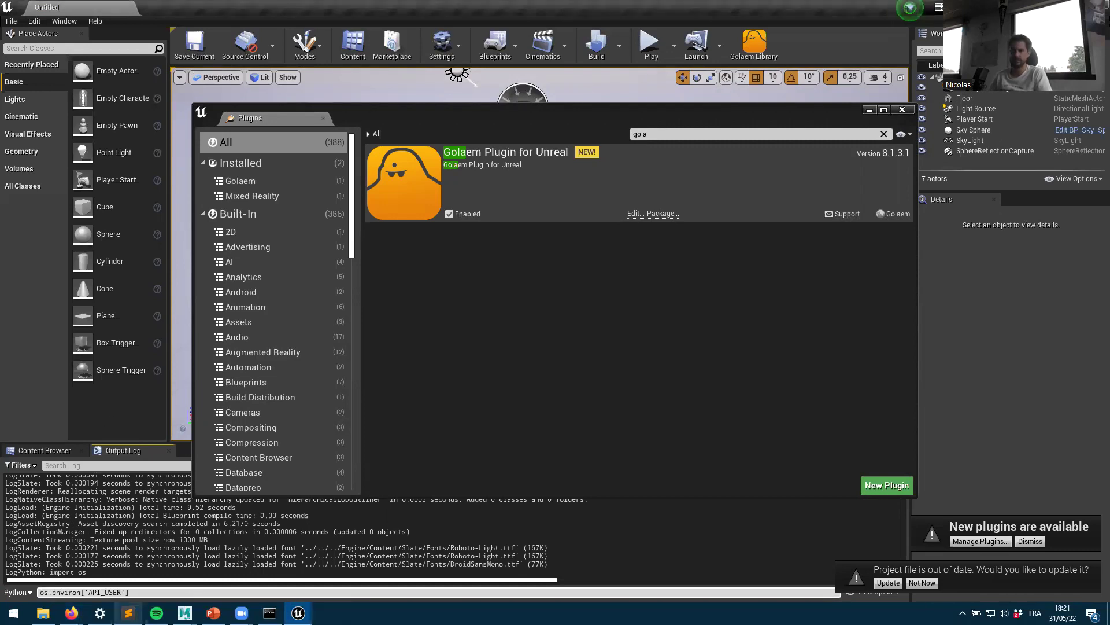
drag(118, 591, 89, 591)
text(golaem_LICE)
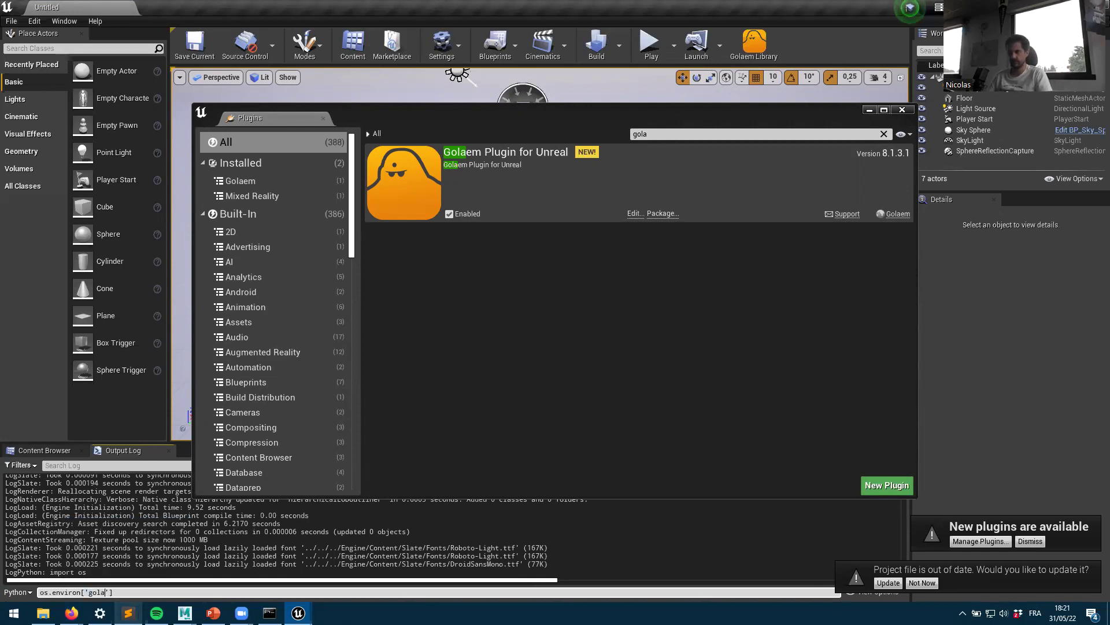
text(NSE)
key(Home)
text(print()
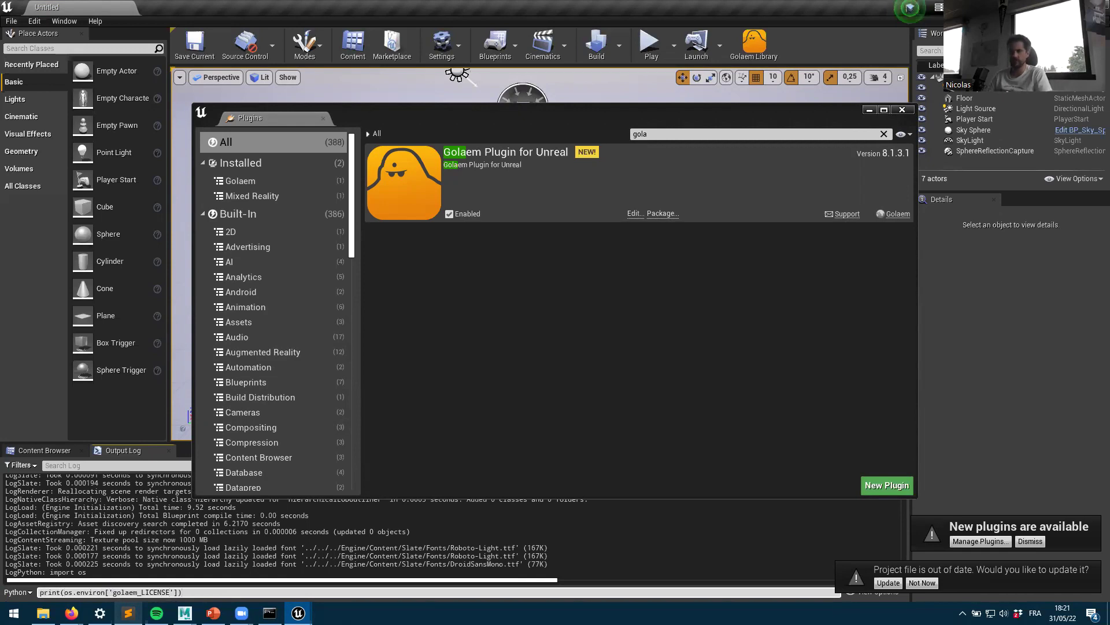
key(Return)
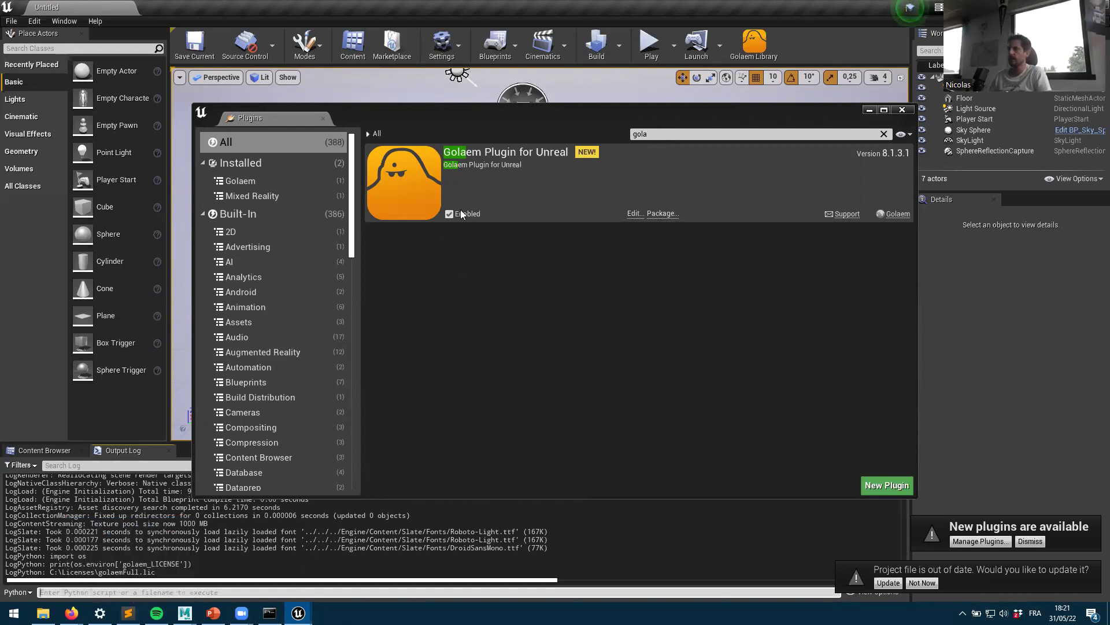
click(711, 134)
text(script)
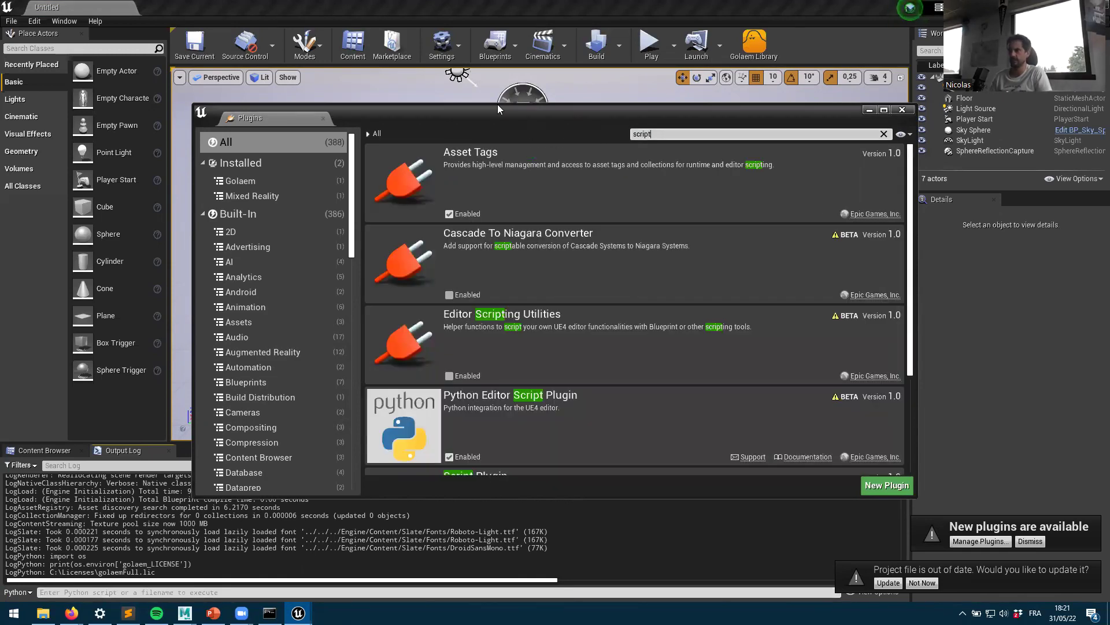
Step: Enable the Editor Scripting Utilities plugin and accept the beta plugin warning
scroll(722, 327, down, 2)
scroll(722, 327, up, 2)
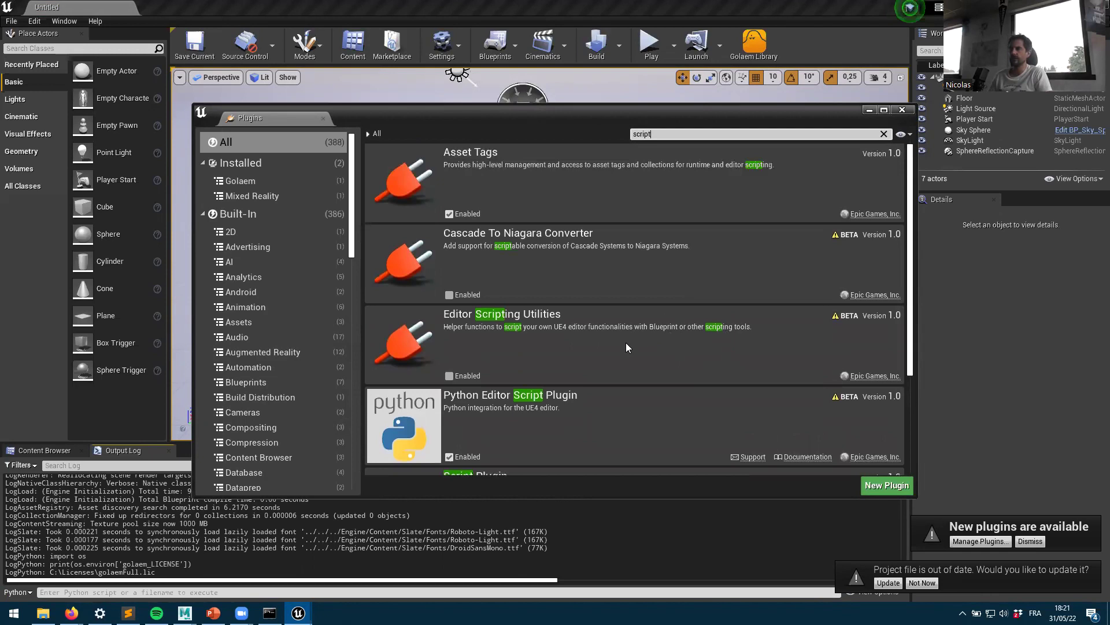
scroll(627, 347, down, 1)
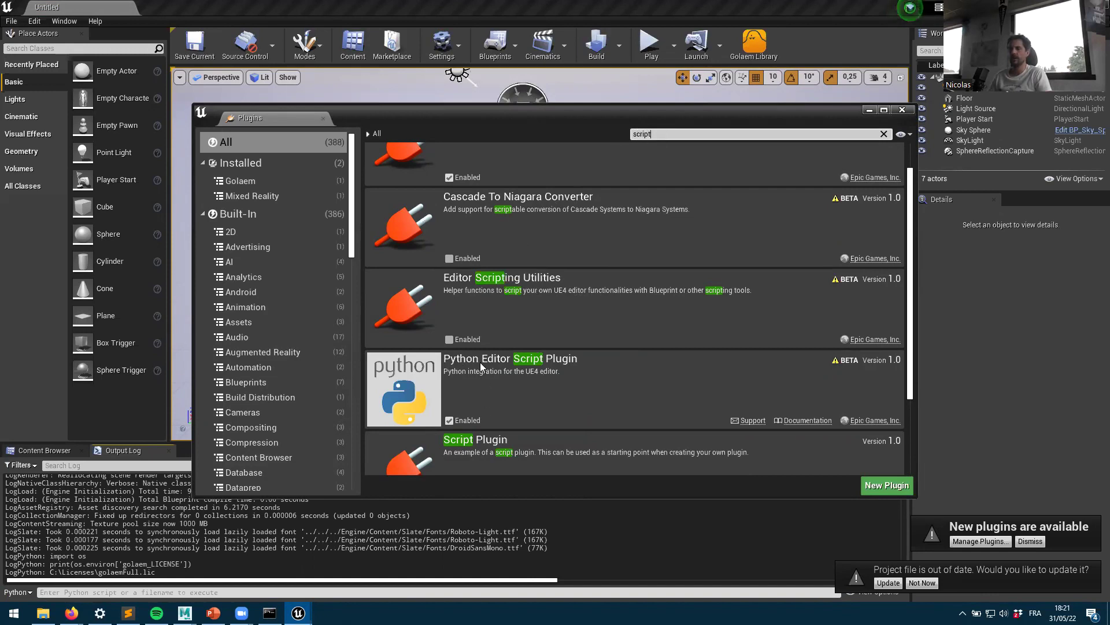
click(449, 339)
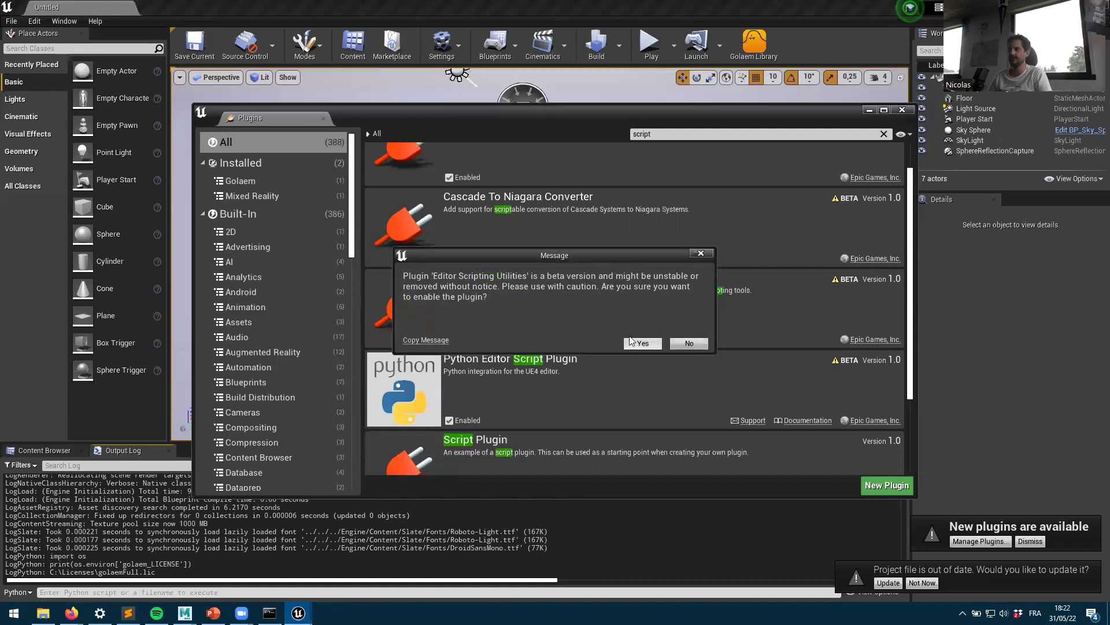
click(645, 344)
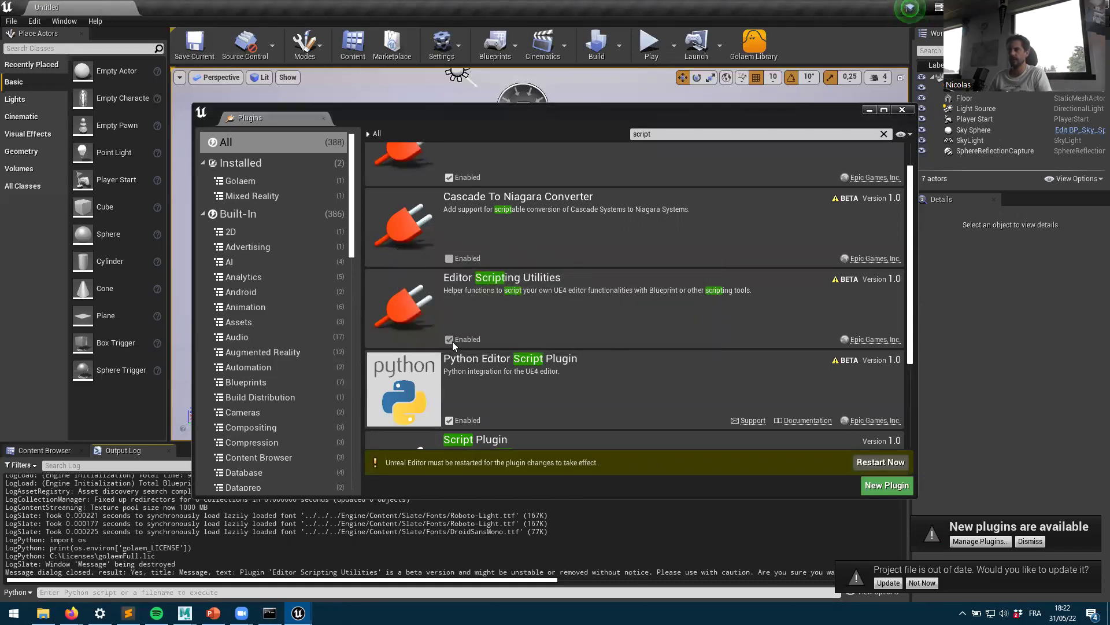
Step: Search the plugins list for 'golaem', then close the Plugins window
scroll(588, 366, down, 1)
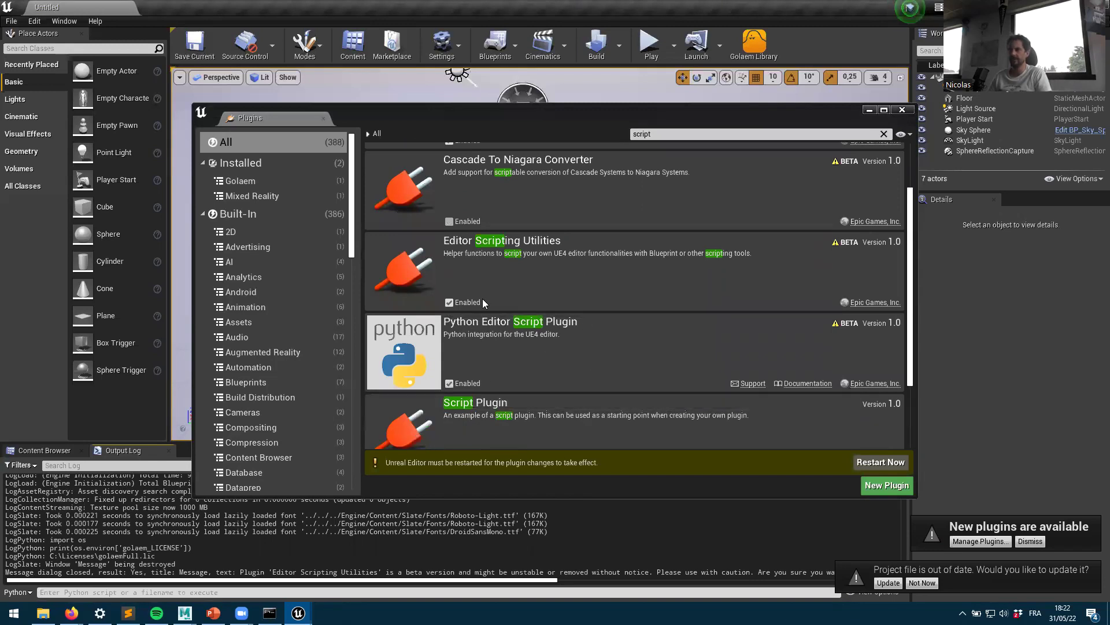
scroll(636, 220, up, 2)
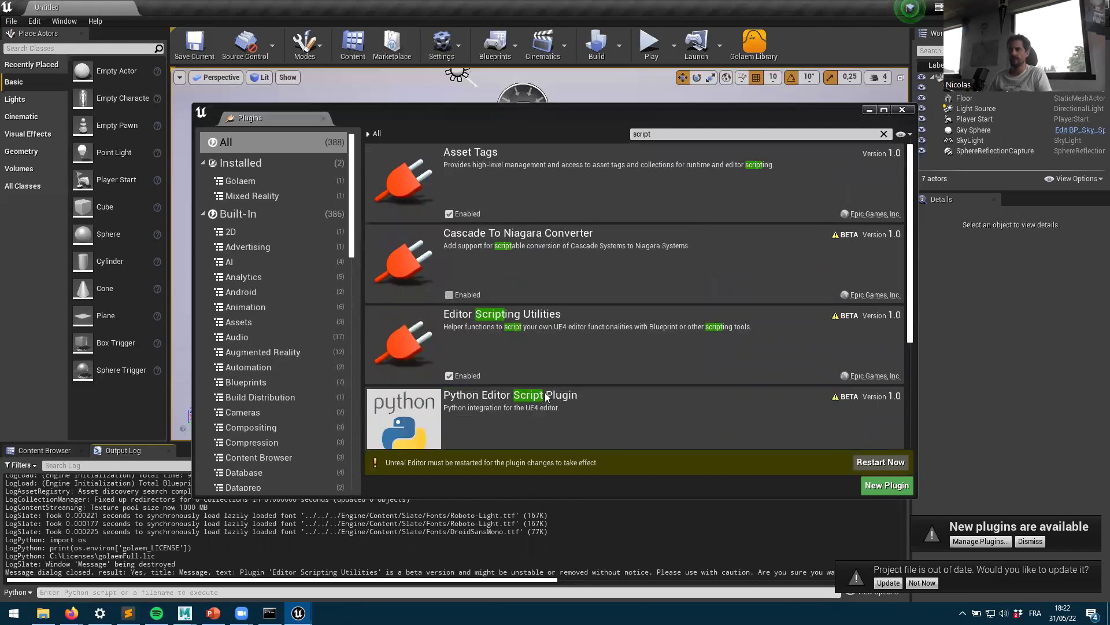
double_click(654, 134)
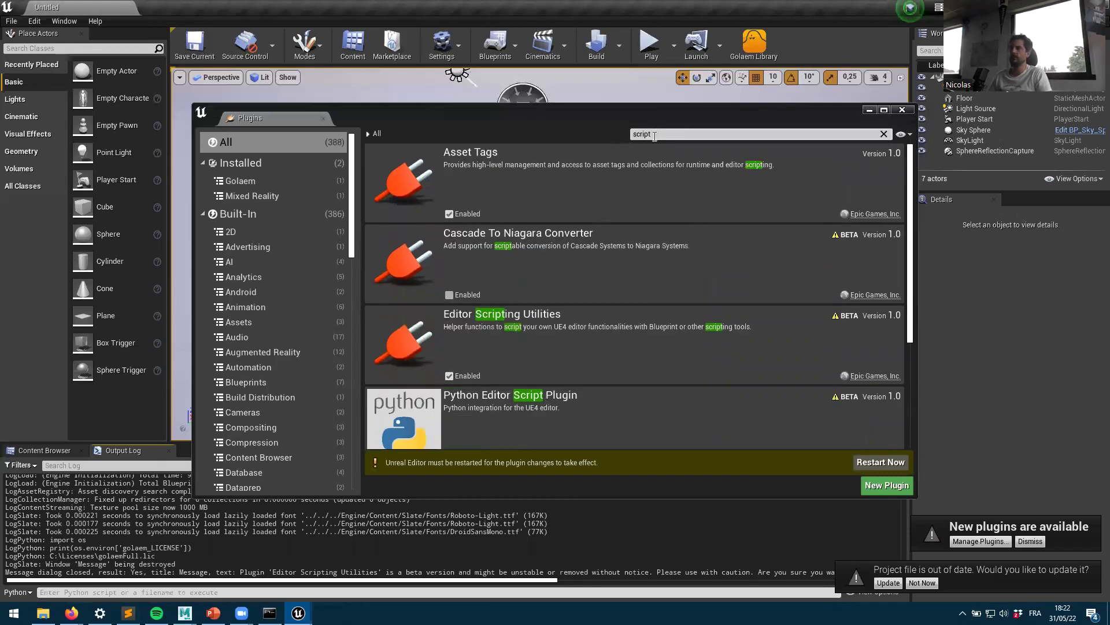
text(golaem)
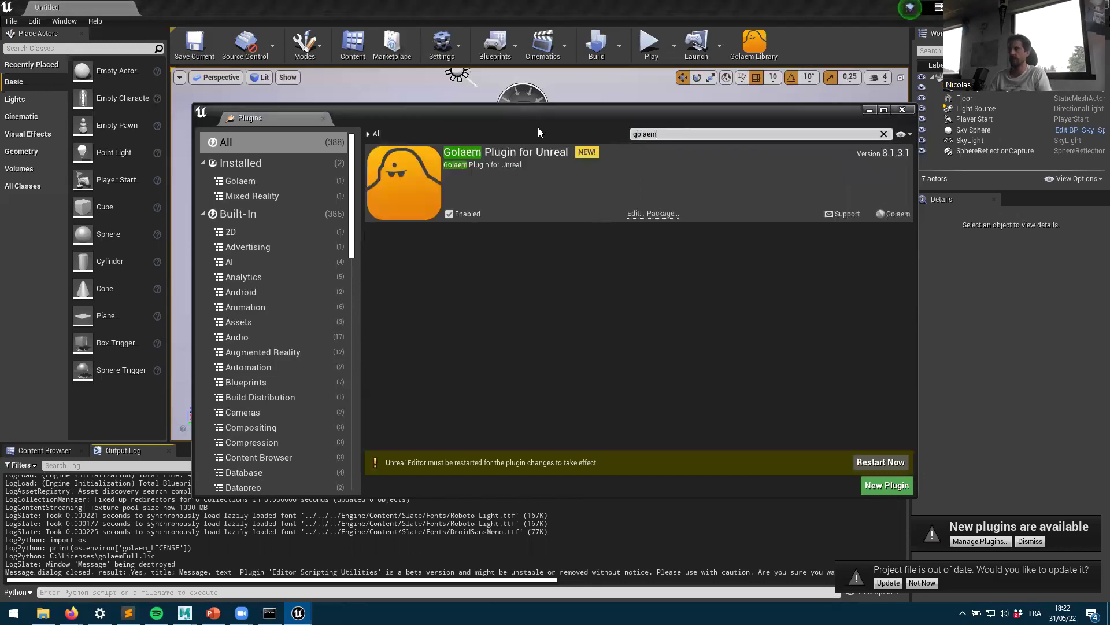
click(902, 110)
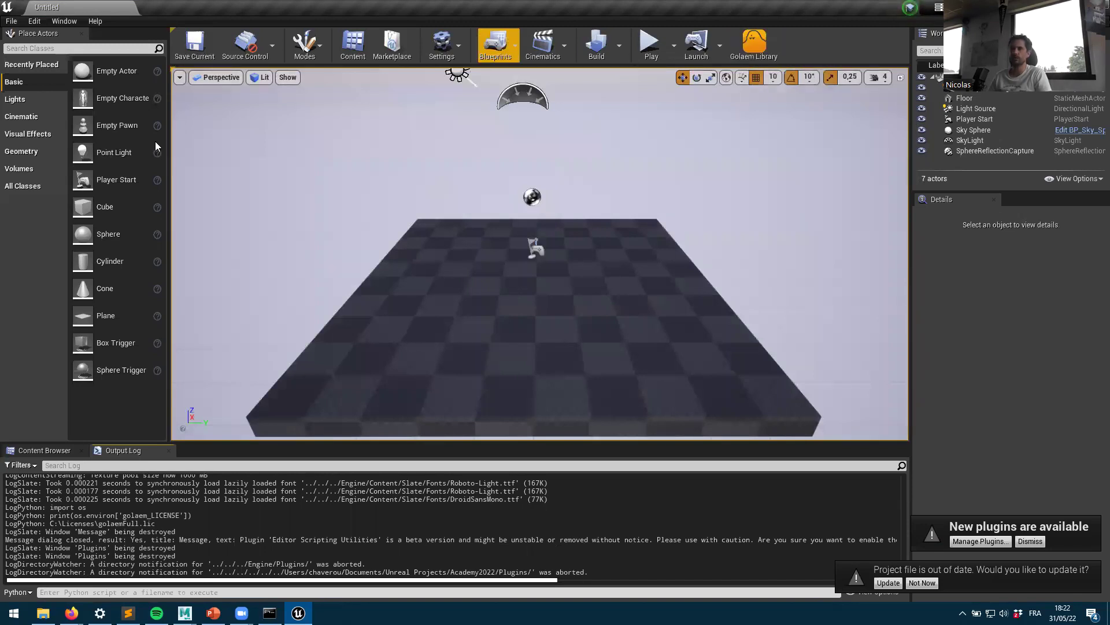
click(61, 22)
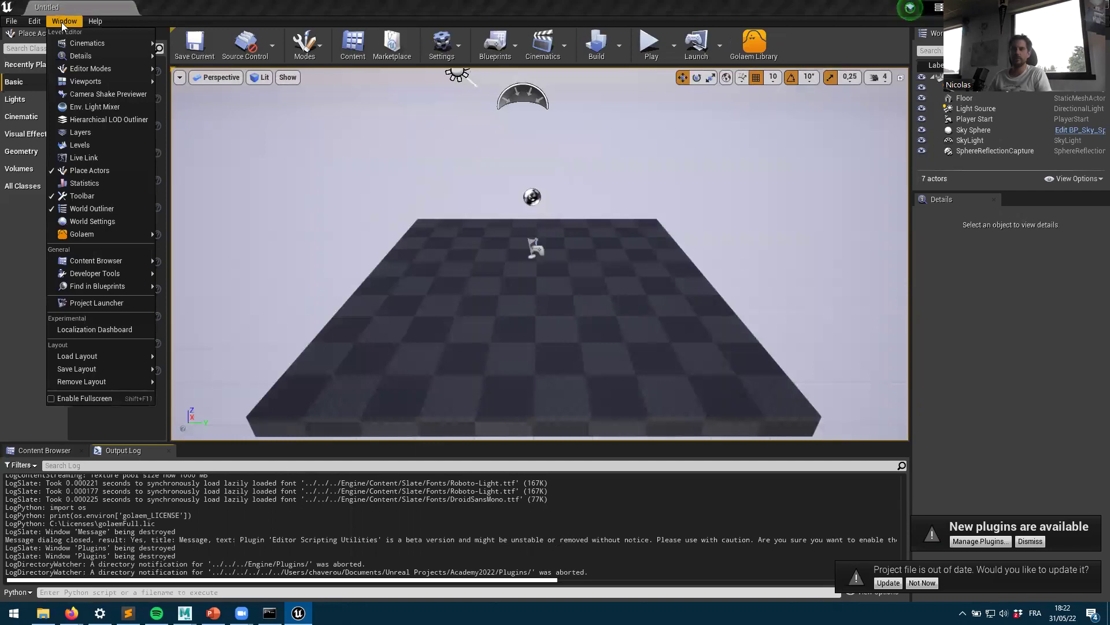
mouse_move(82, 237)
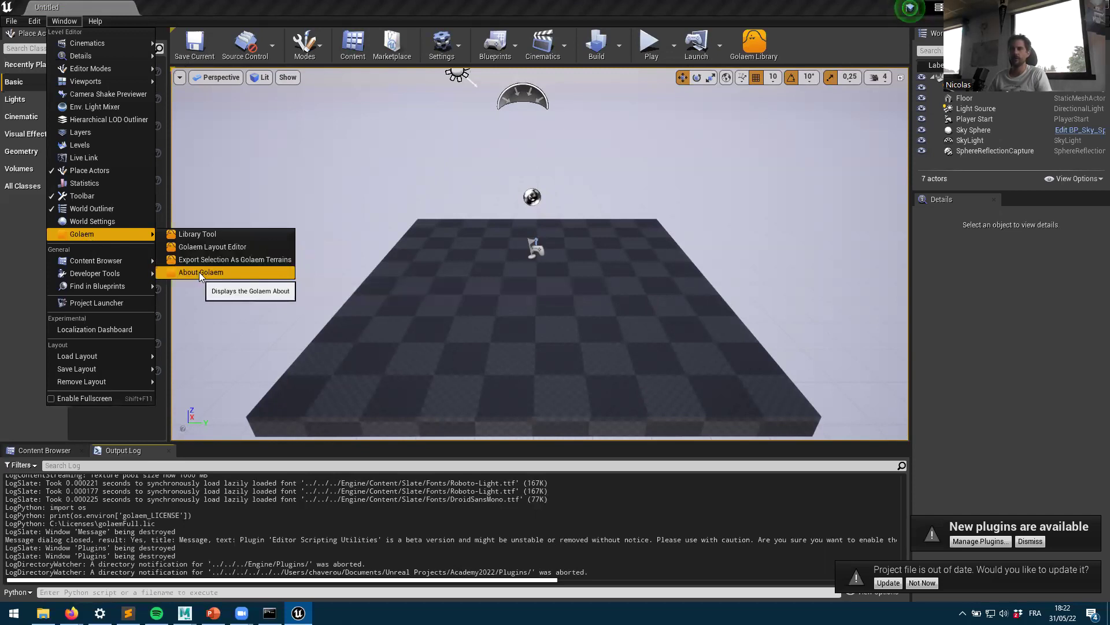
click(219, 271)
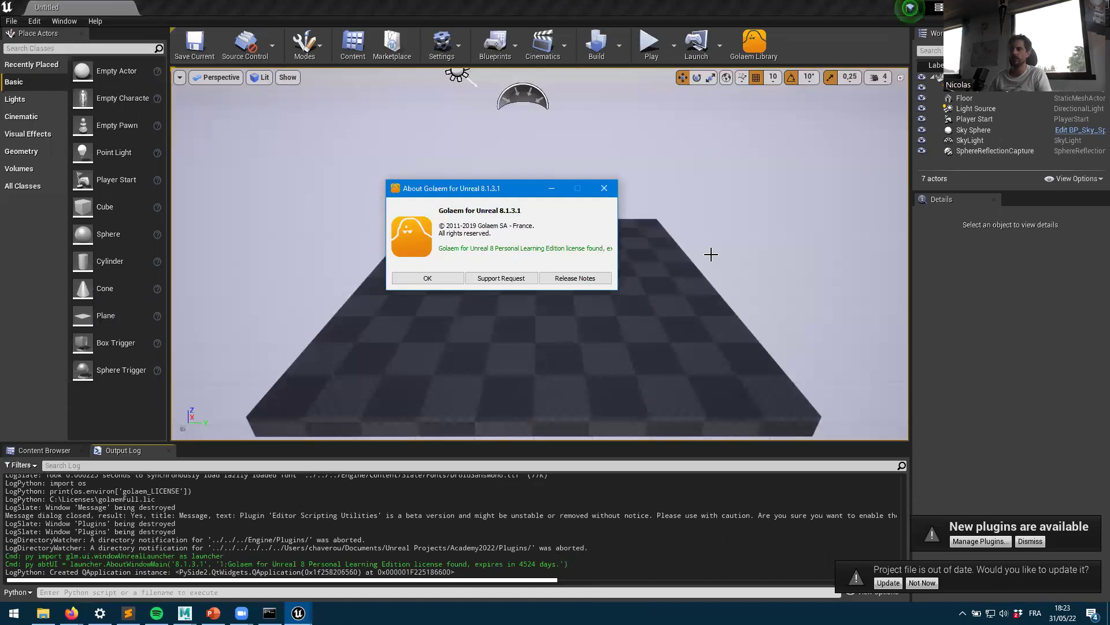
click(442, 278)
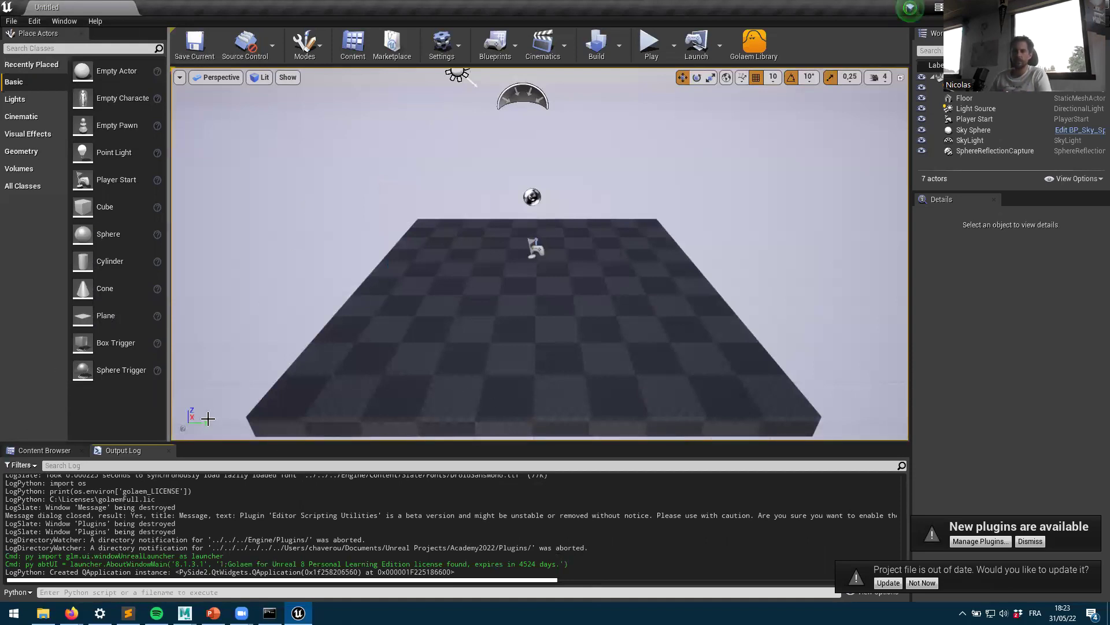
Step: Browse the Content Browser to GolaemCharacters/CasualManLight and open the CasualMan_Light skeletal mesh
click(42, 450)
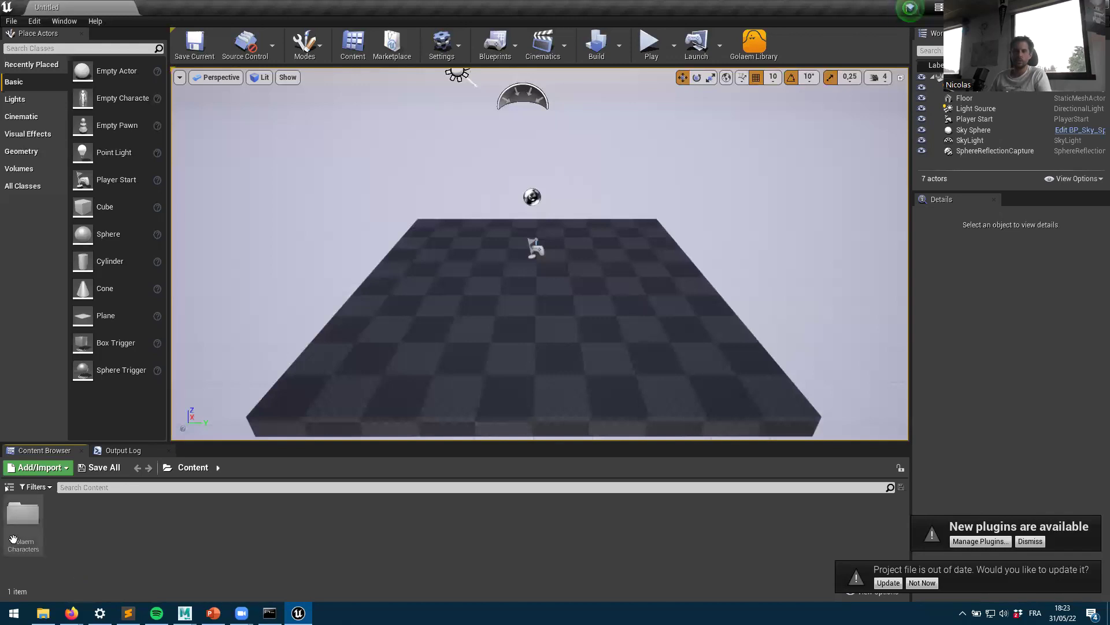
click(23, 515)
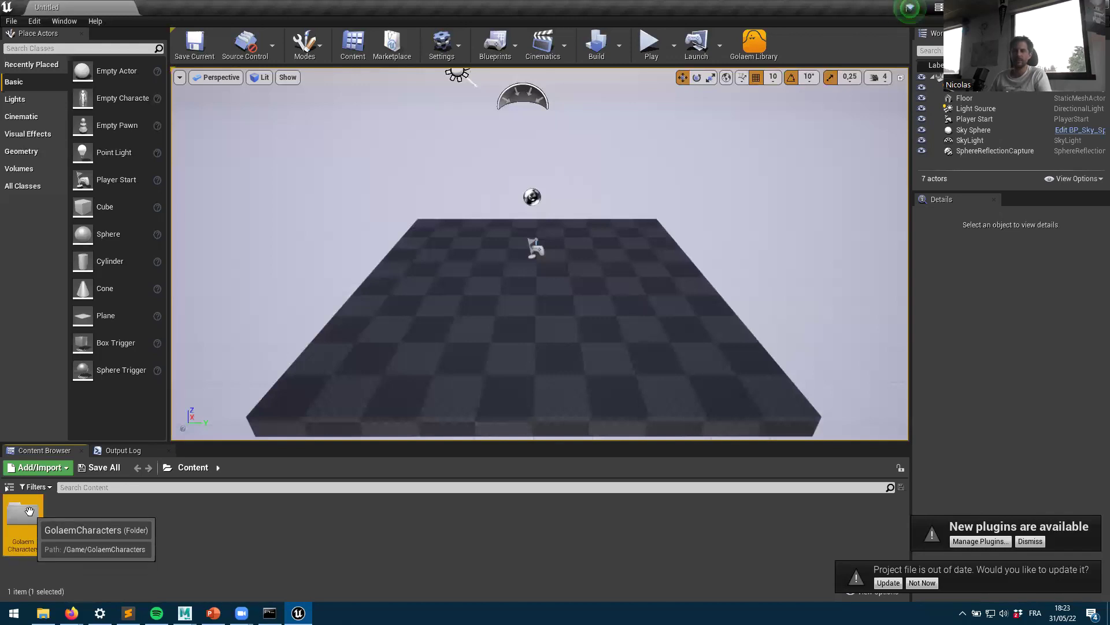
double_click(23, 514)
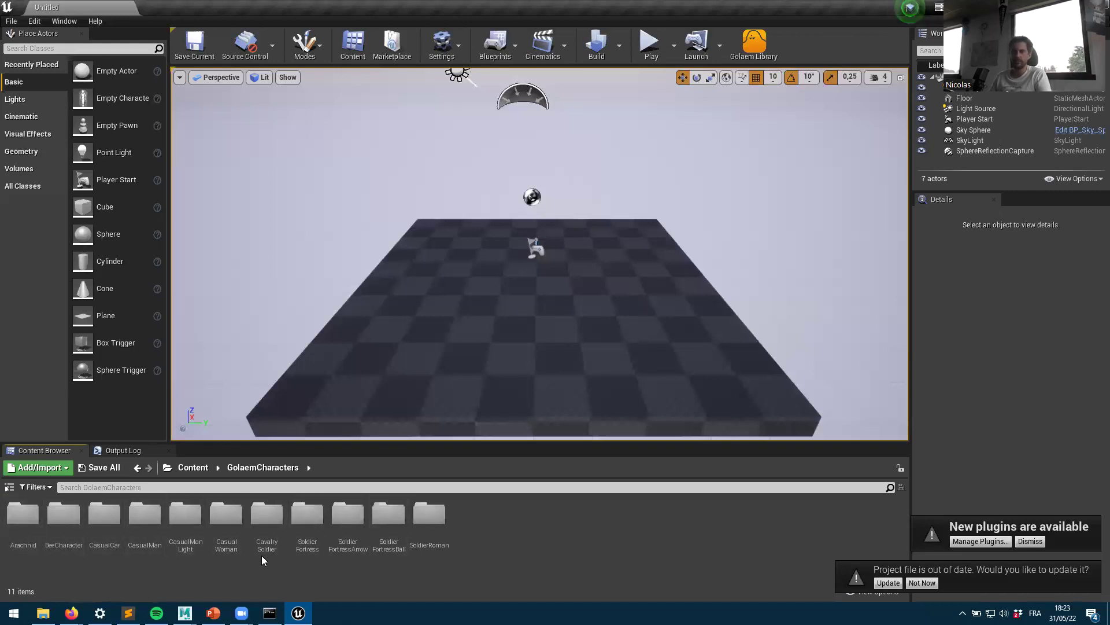
click(183, 522)
double_click(182, 522)
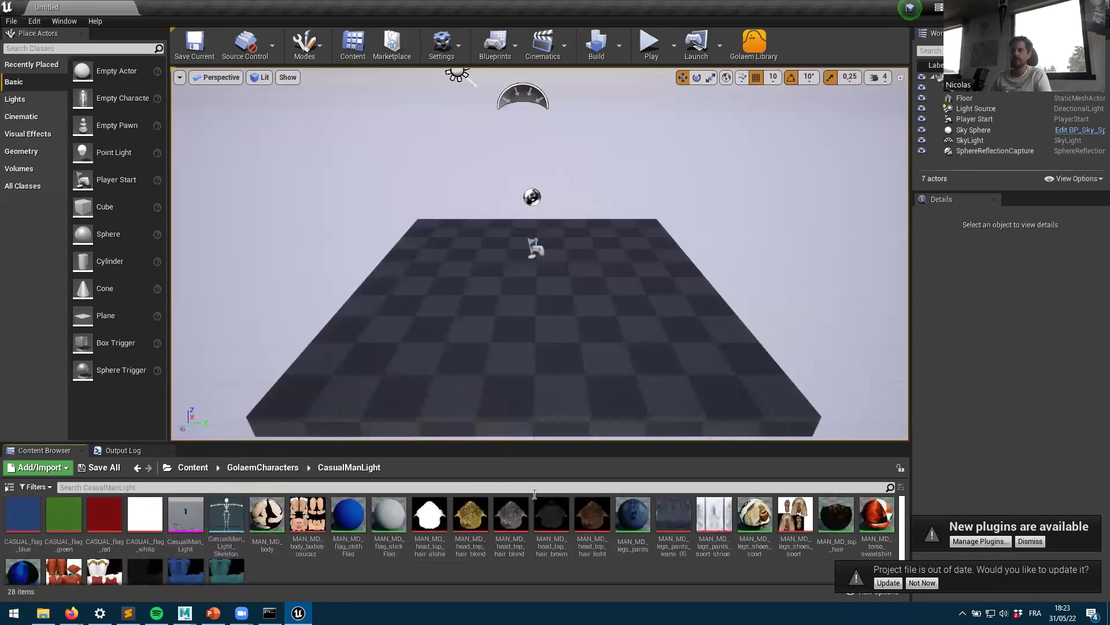
click(185, 517)
double_click(176, 540)
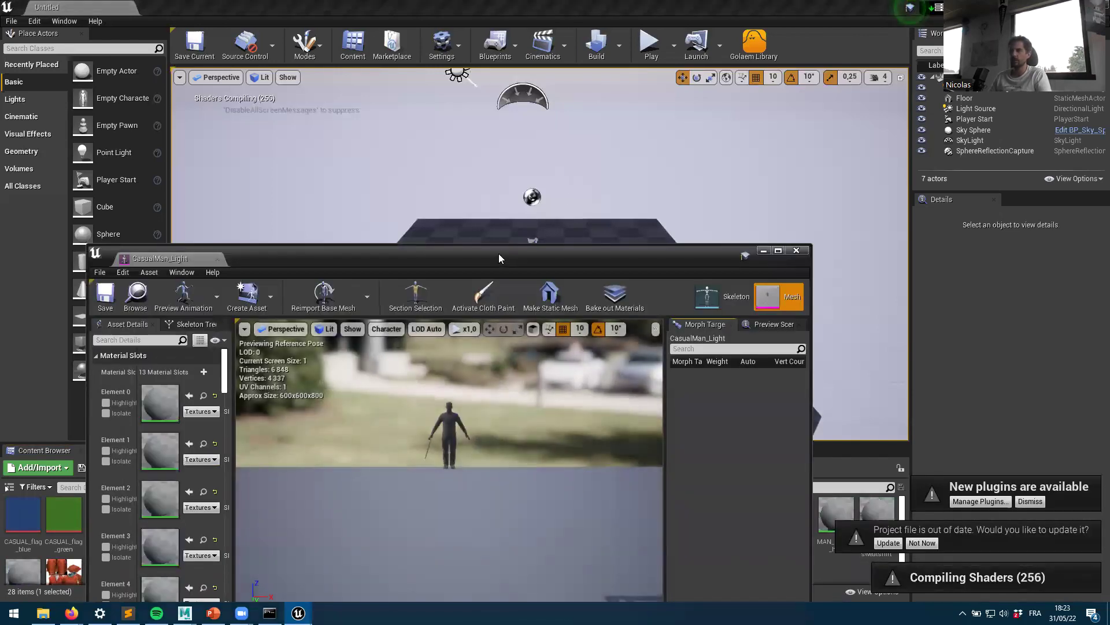
Step: Move the mesh editor up and orbit the preview around the textured CasualMan character
drag(501, 258, 584, 88)
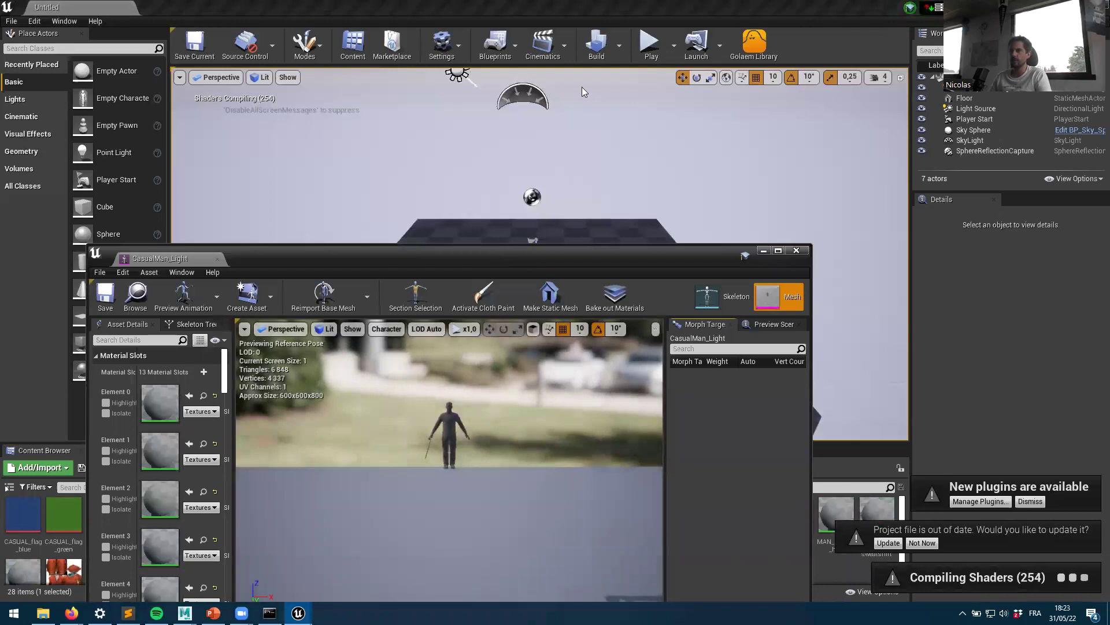
scroll(560, 315, up, 5)
drag(528, 257, 546, 241)
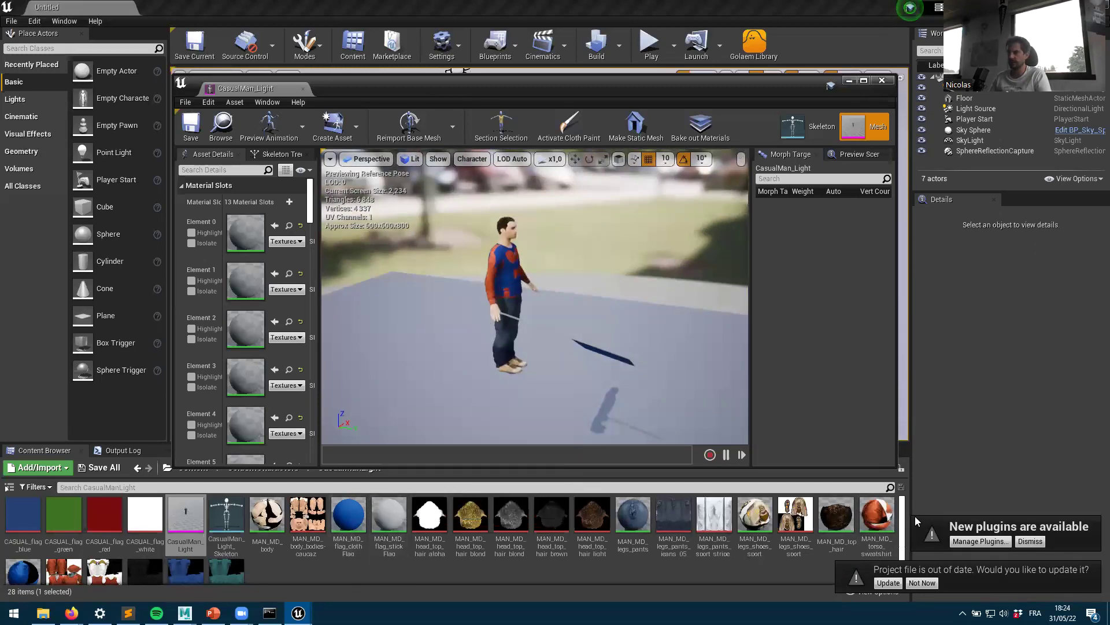
scroll(62, 579, down, 1)
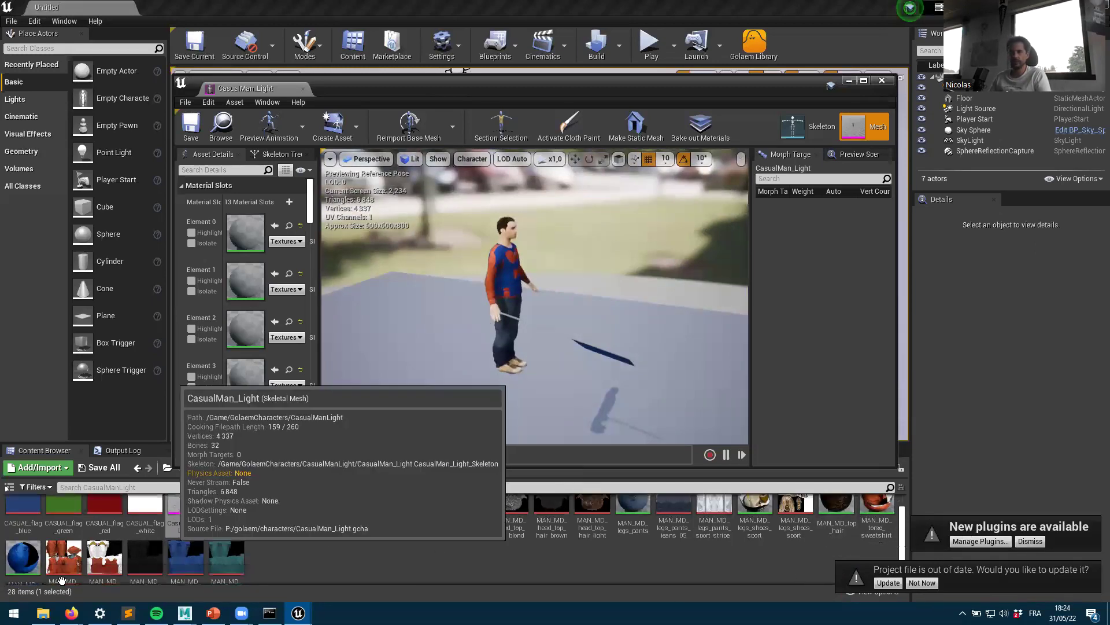
click(19, 557)
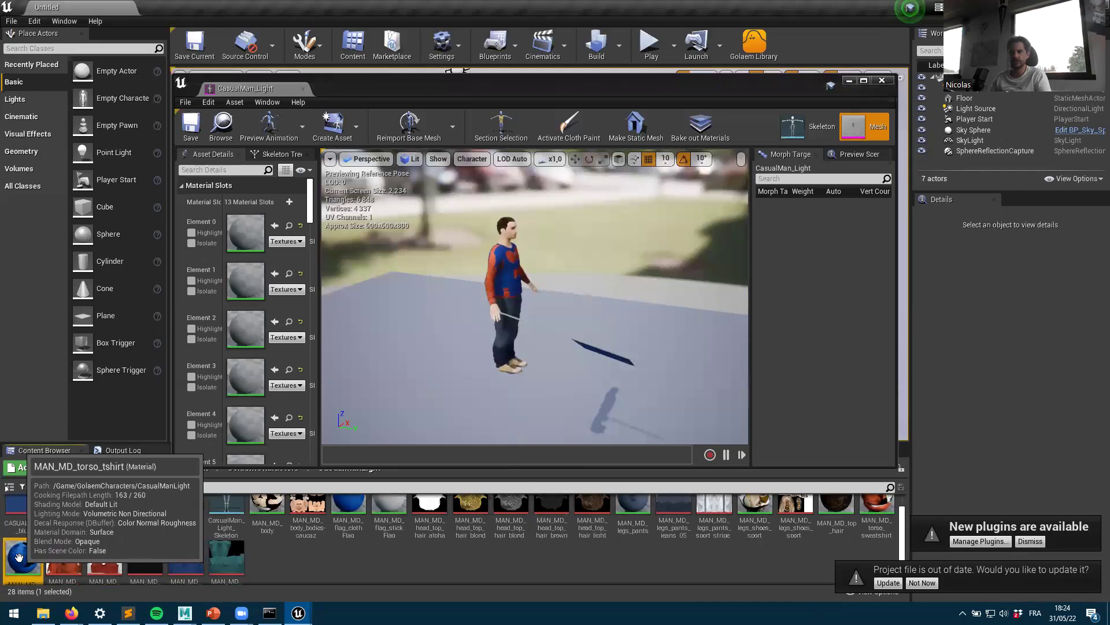
Step: Open MAN_MD_torso_tshirt, pan its graph to the HueShift and output nodes, then close the editors
double_click(19, 556)
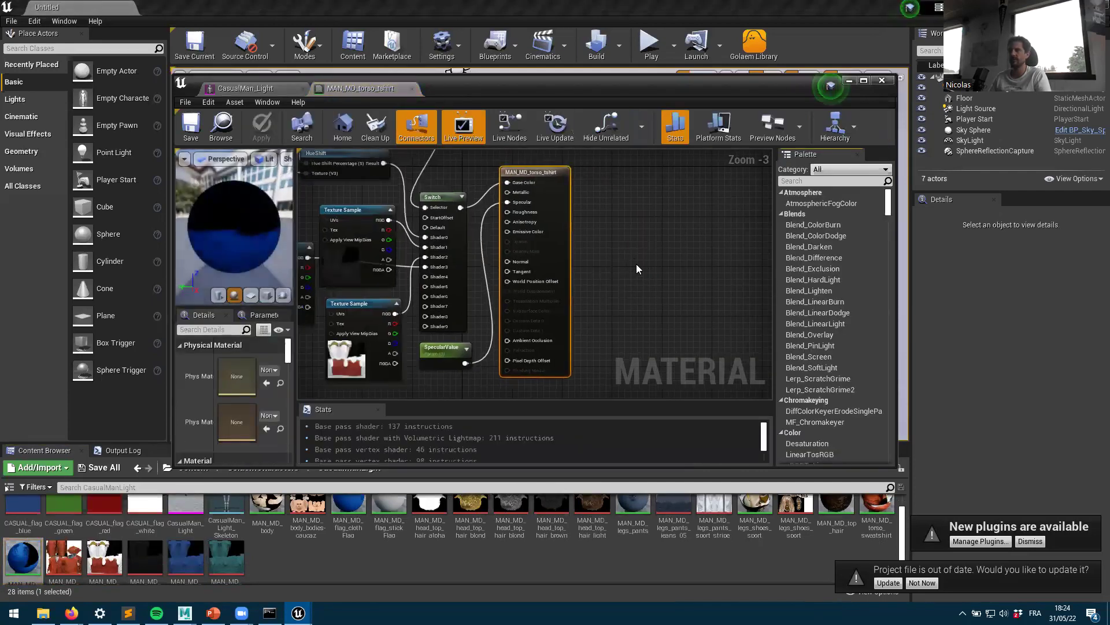
right_drag(607, 226, 649, 295)
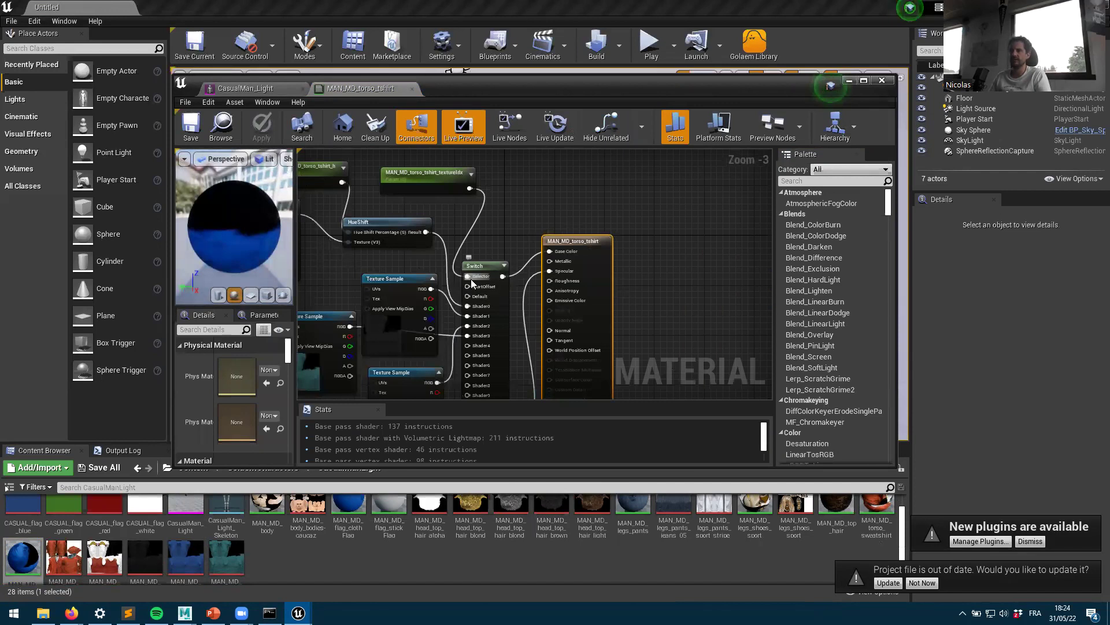
right_drag(473, 196, 437, 202)
right_drag(495, 272, 520, 251)
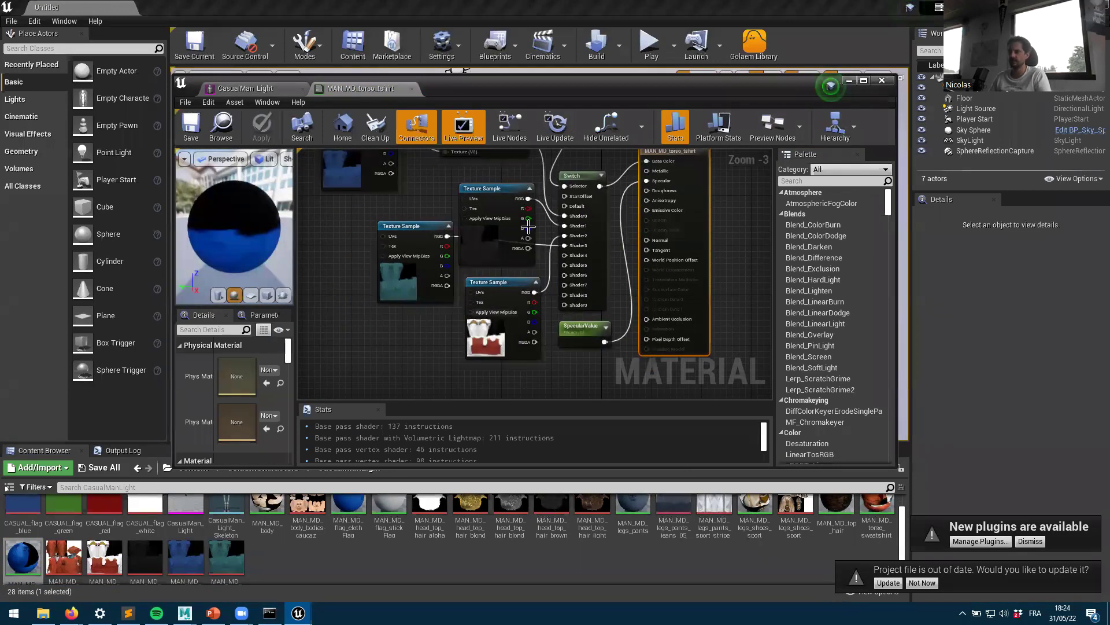
right_drag(504, 258, 409, 365)
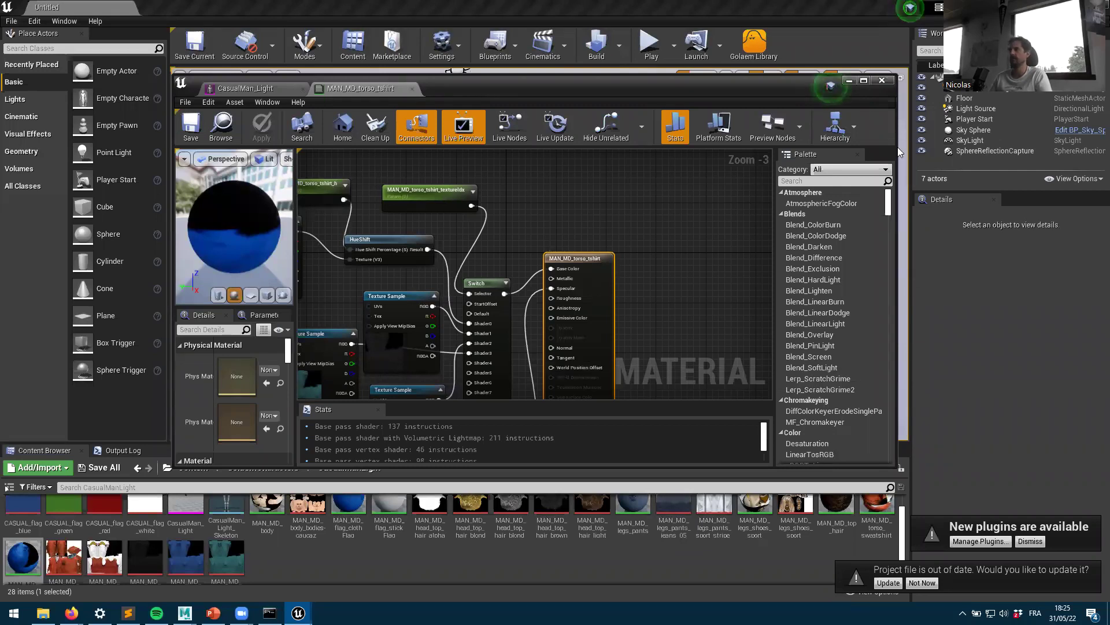
click(881, 80)
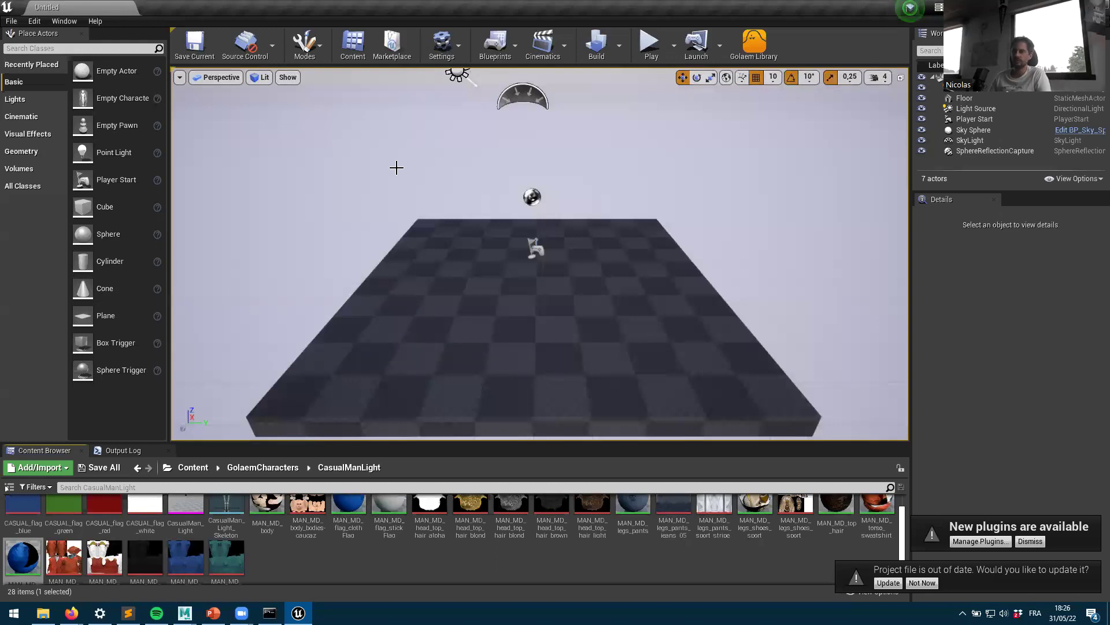
Step: Bring the untitled Maya scene to the front and maximise its window
click(185, 613)
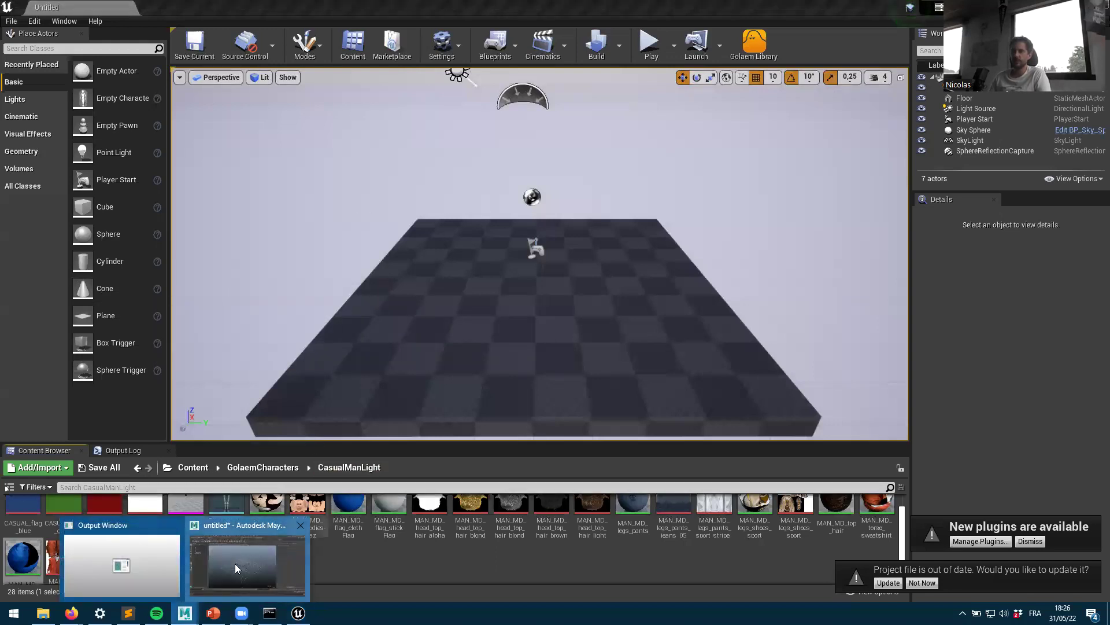
click(234, 563)
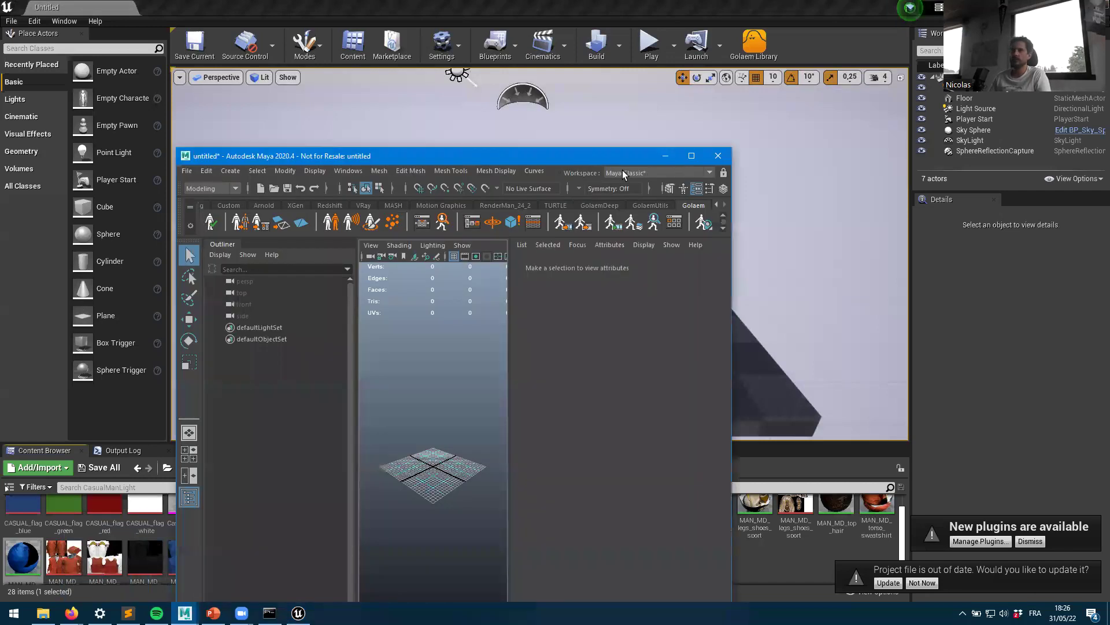
click(694, 152)
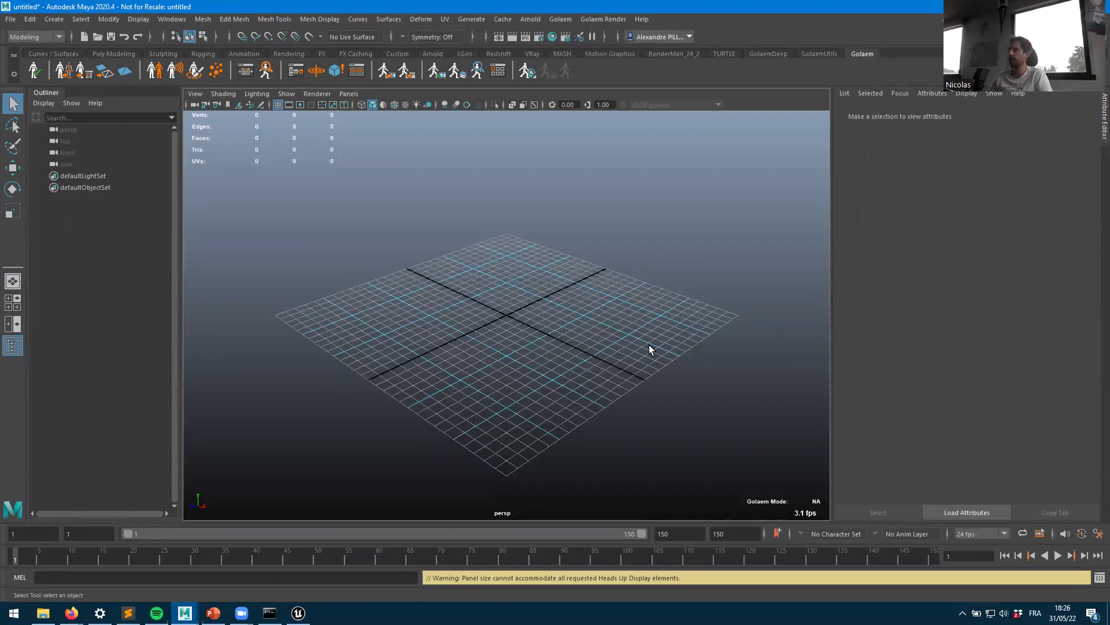
key(alt+Tab)
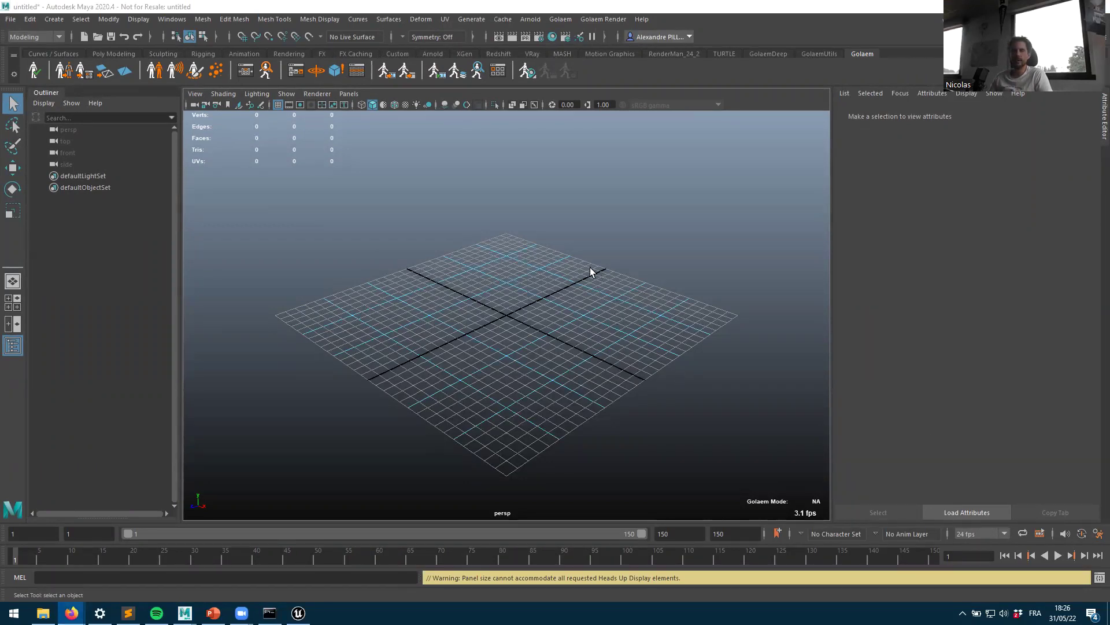
Step: In the Plug-in Manager, filter by 'glm', make sure glmCrowd.mll is loaded, and close it
click(172, 19)
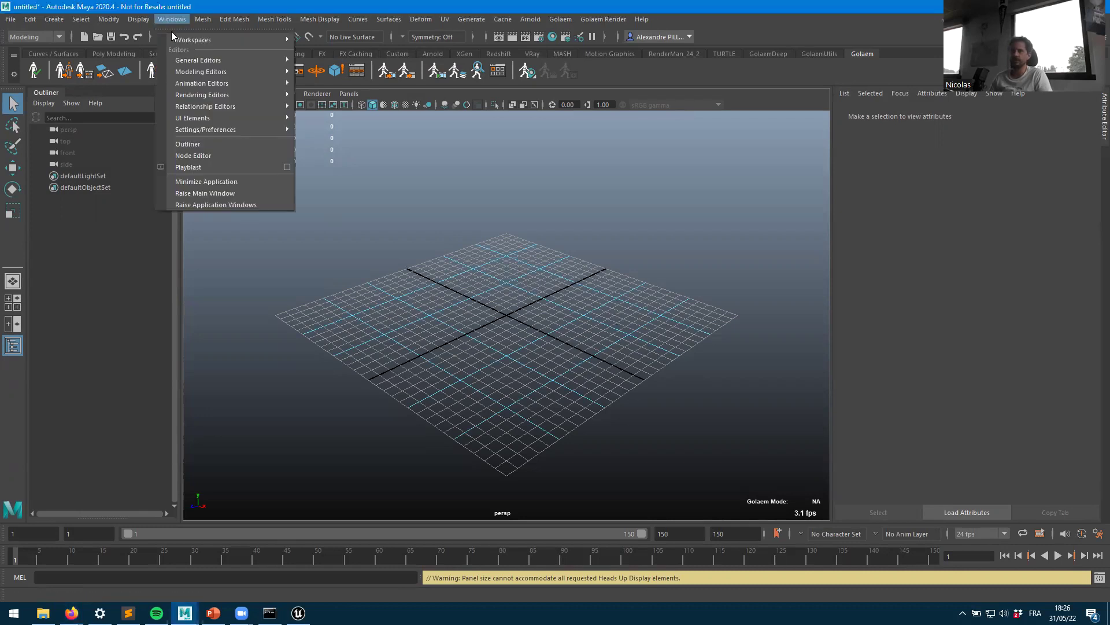
mouse_move(208, 134)
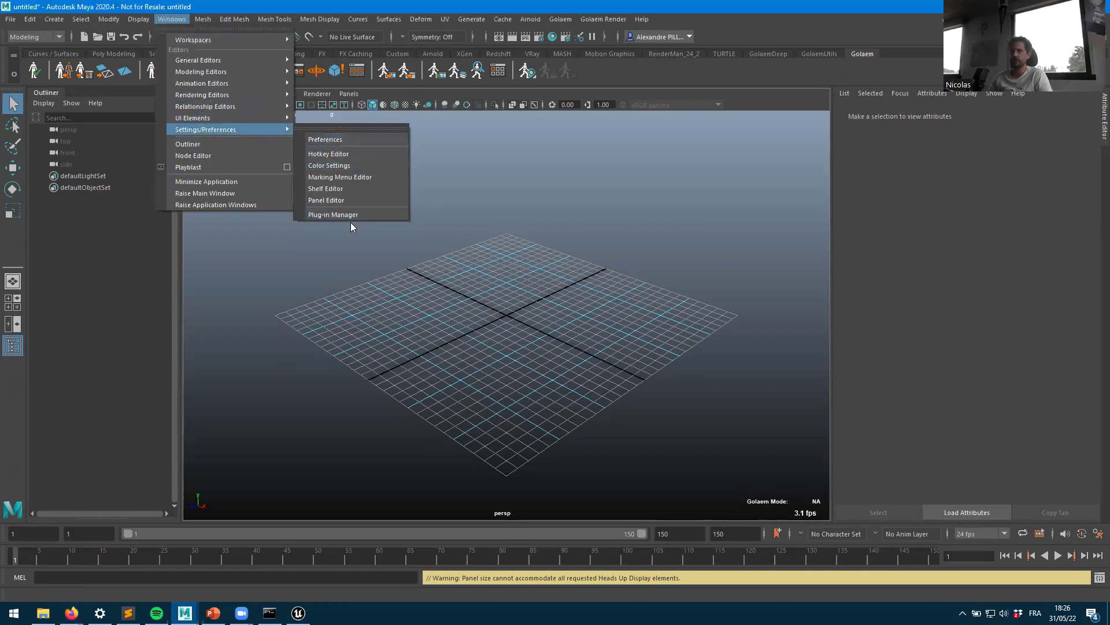
click(356, 205)
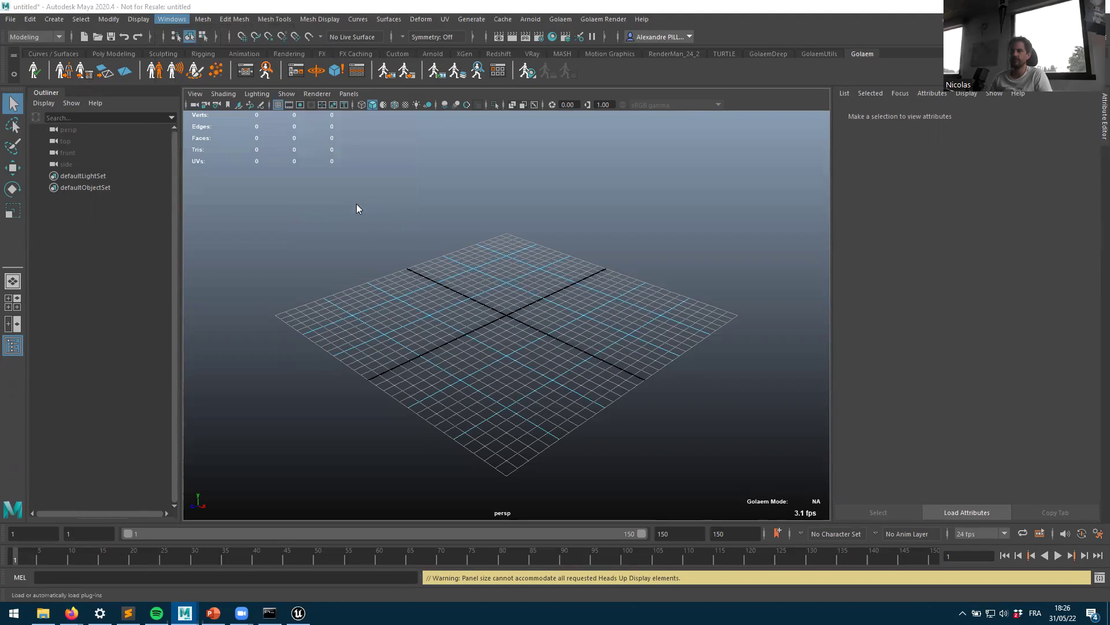
click(439, 243)
text(glm)
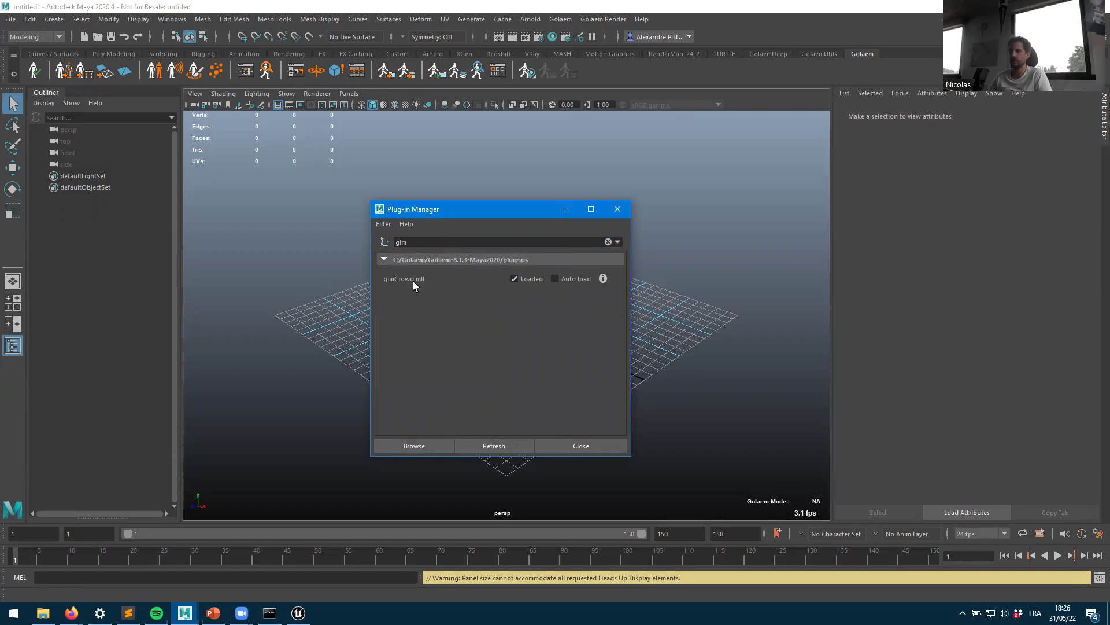
click(514, 279)
click(619, 212)
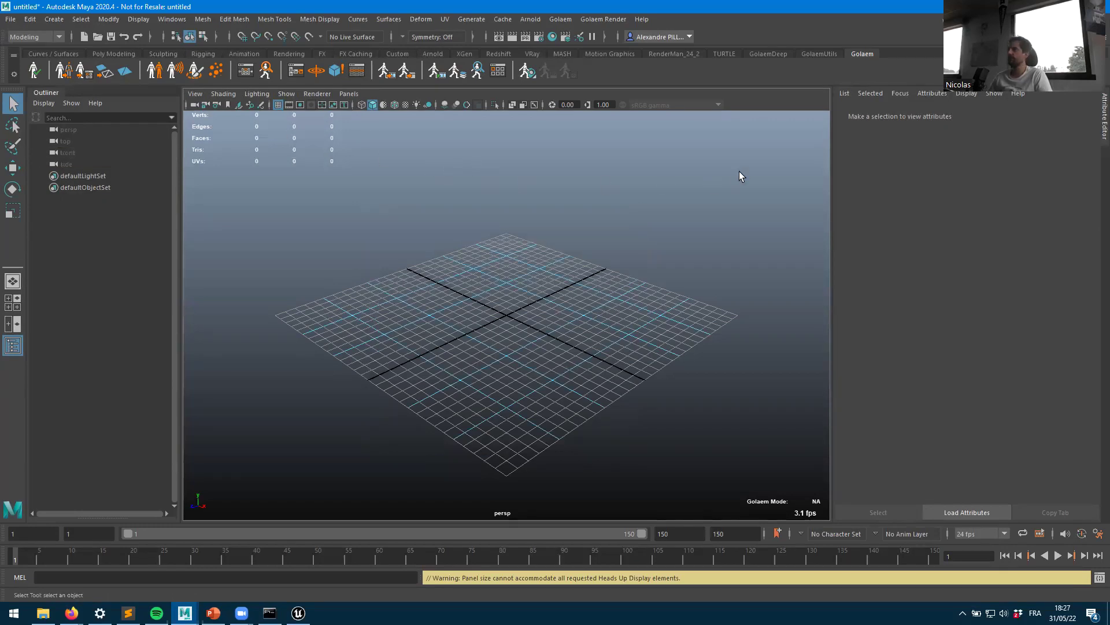
Step: Create an entity type from golaem/characters/CasualMan_Light.gcha and import shaders/CasualManLight_AR.ma
click(157, 74)
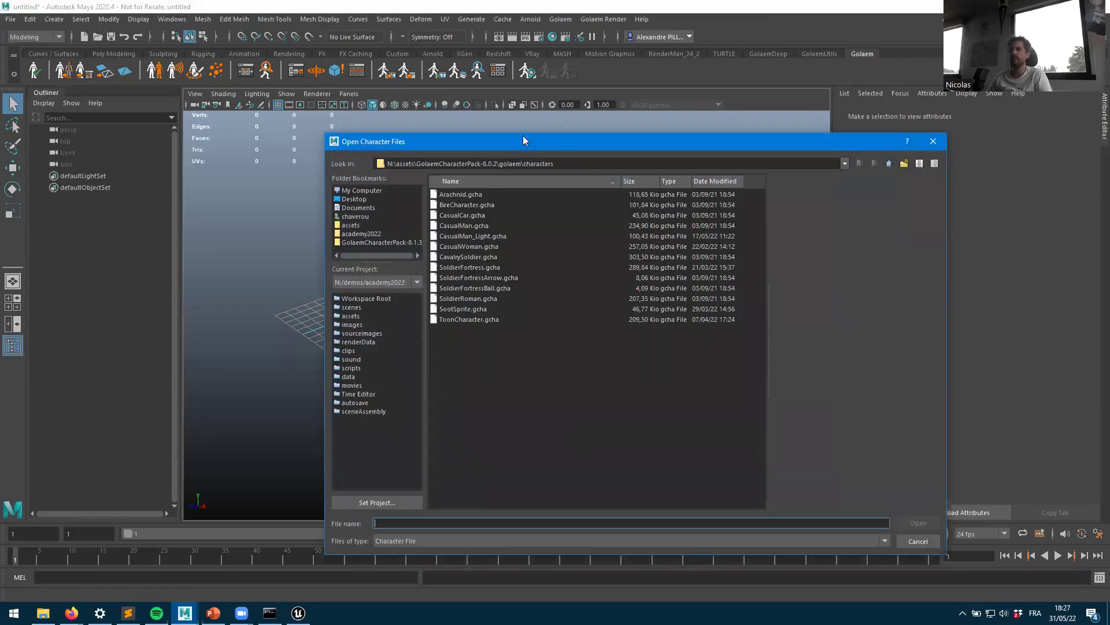
click(370, 242)
click(453, 195)
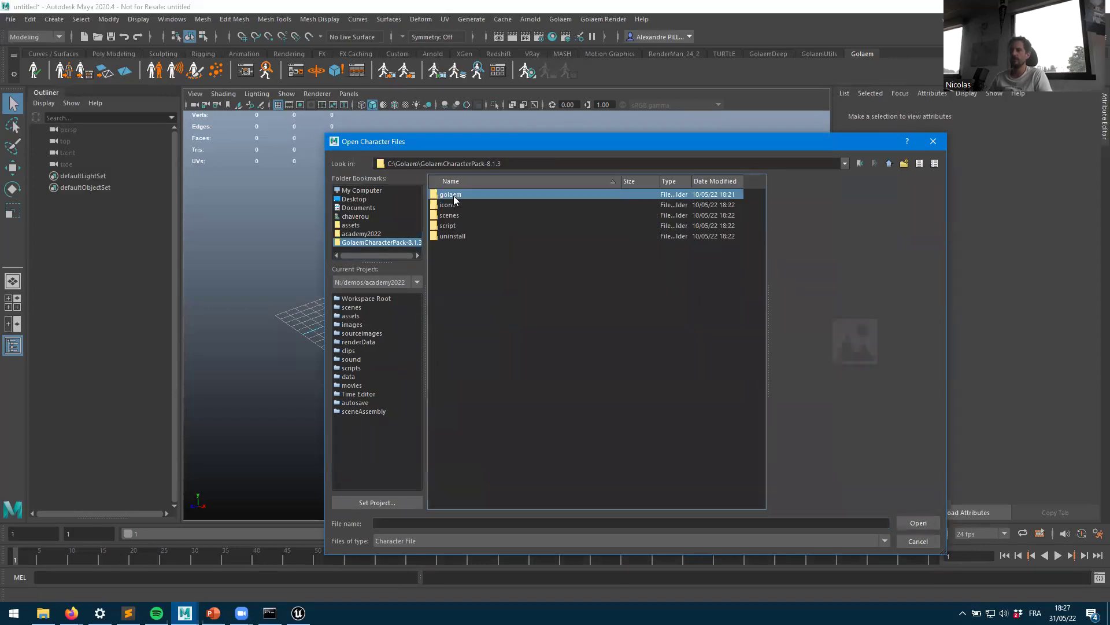
double_click(453, 196)
double_click(455, 195)
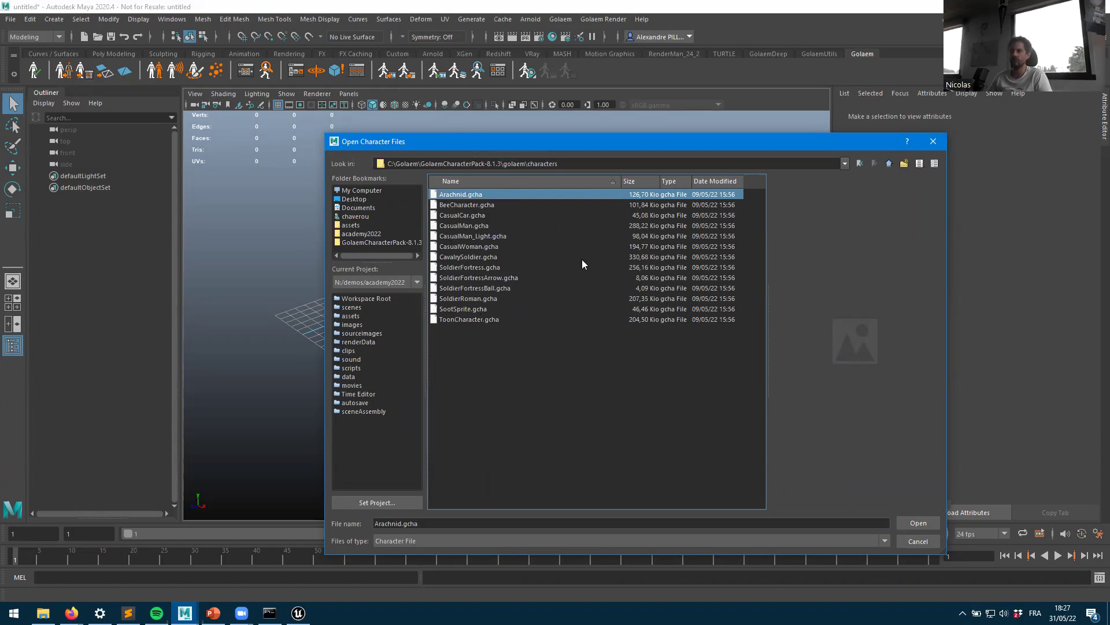
click(471, 236)
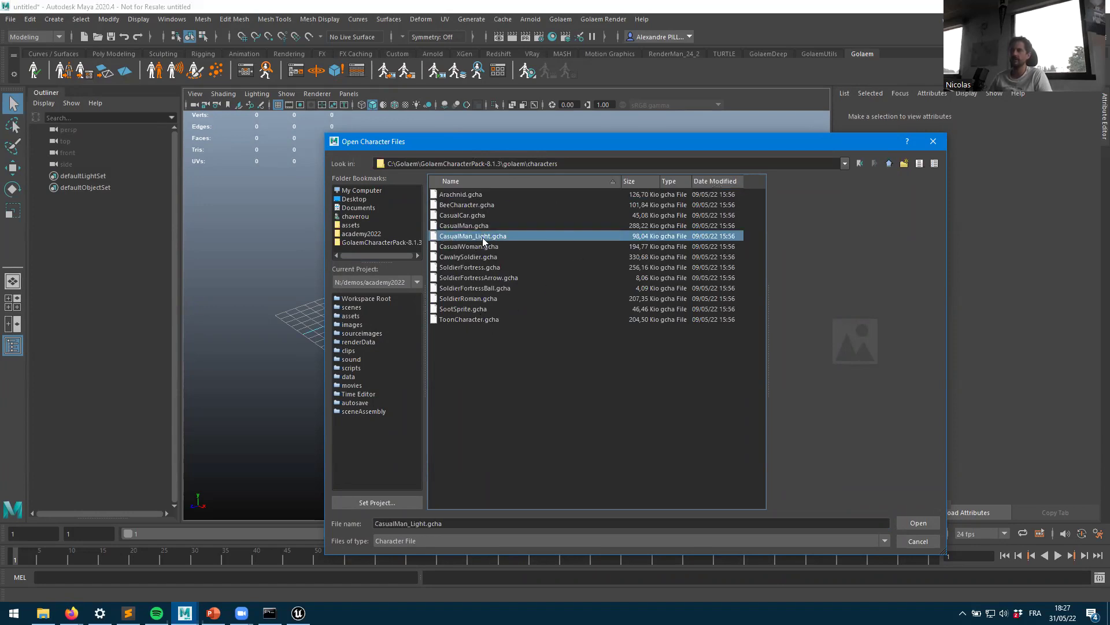
double_click(463, 237)
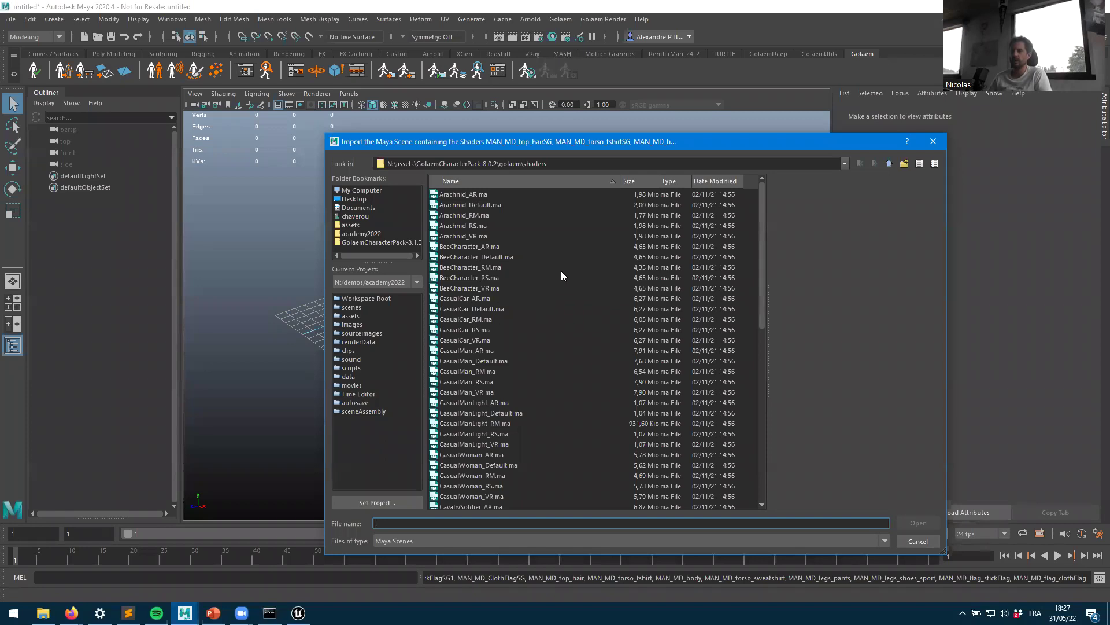
click(454, 403)
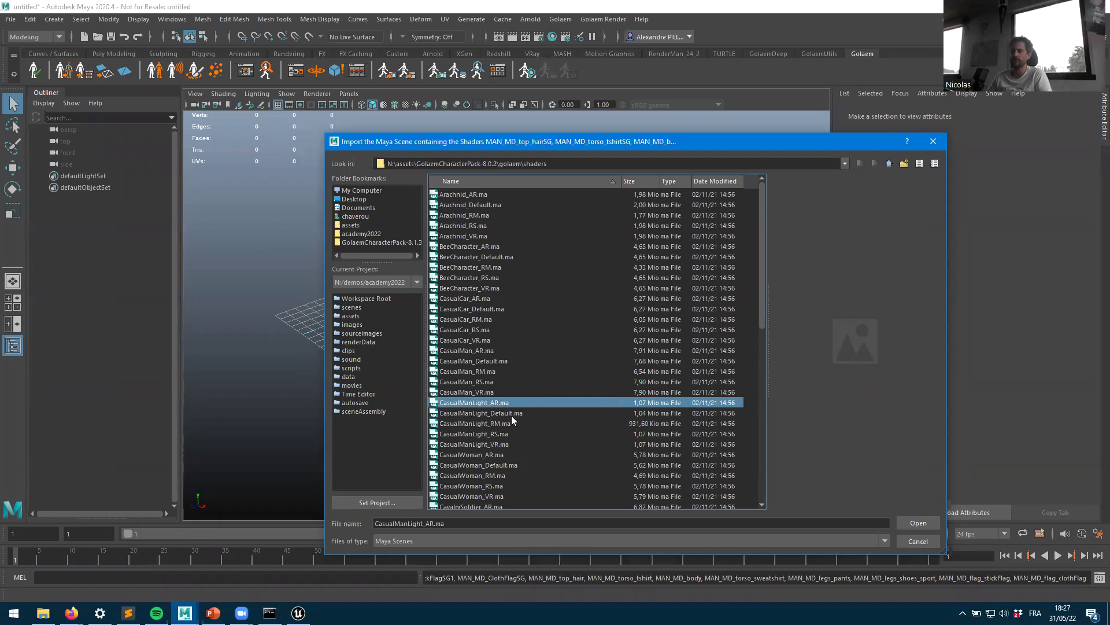
double_click(481, 403)
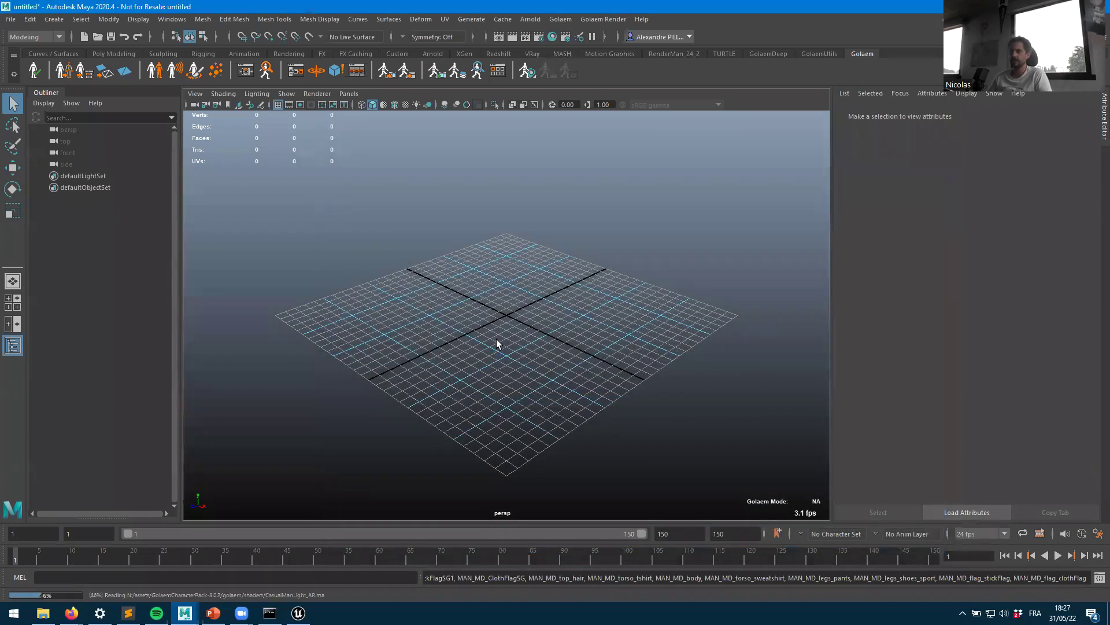
Step: Rename entityType1 to manCharType and save the scene as 05a-cacheReplay.ma
scroll(501, 209, up, 5)
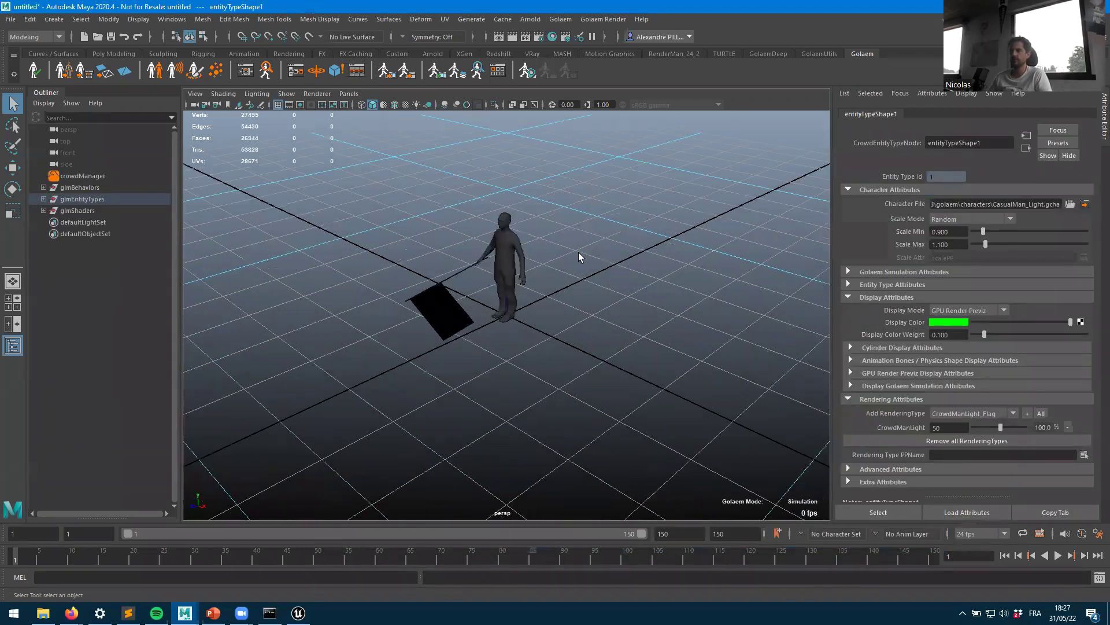
scroll(542, 397, down, 4)
click(43, 198)
double_click(84, 211)
text(man)
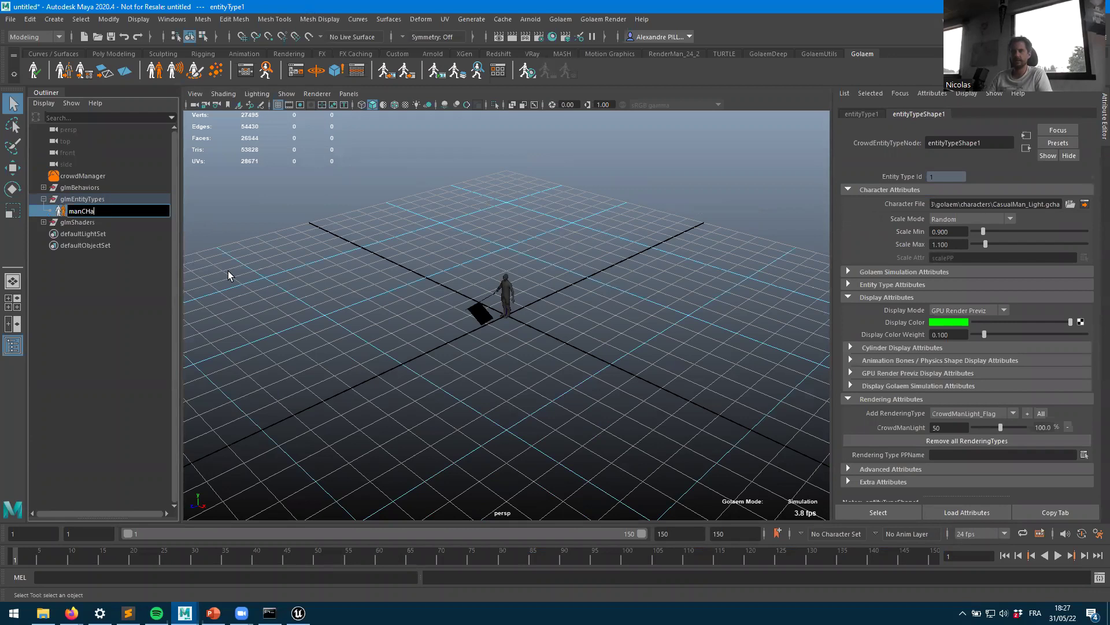
text(CharType)
key(Return)
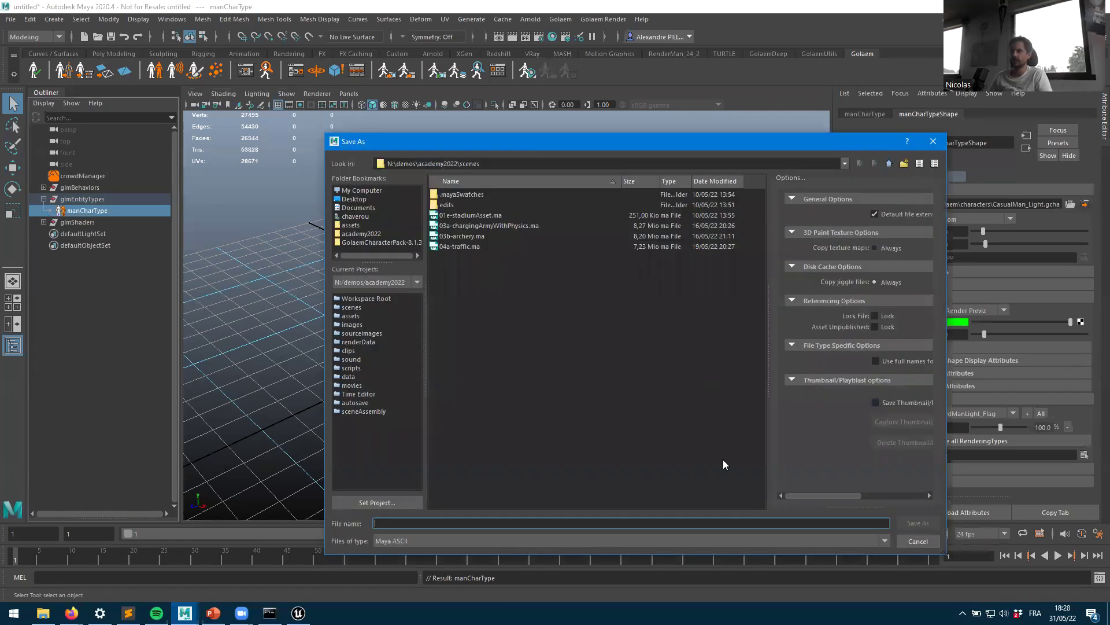
text(05a)
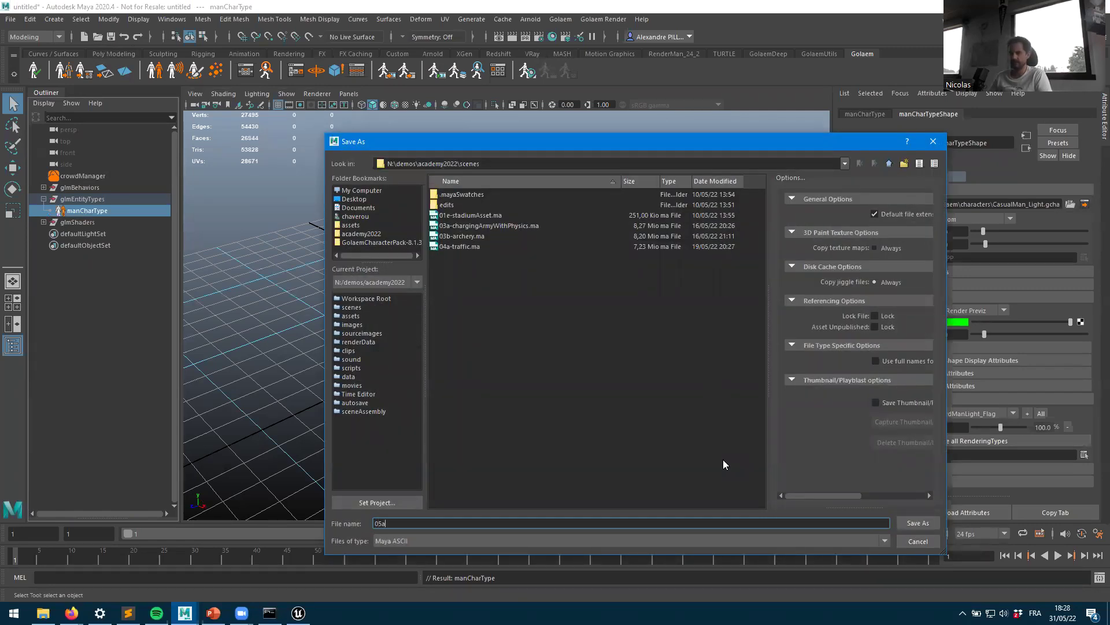
text(-cacheReoplay)
key(Return)
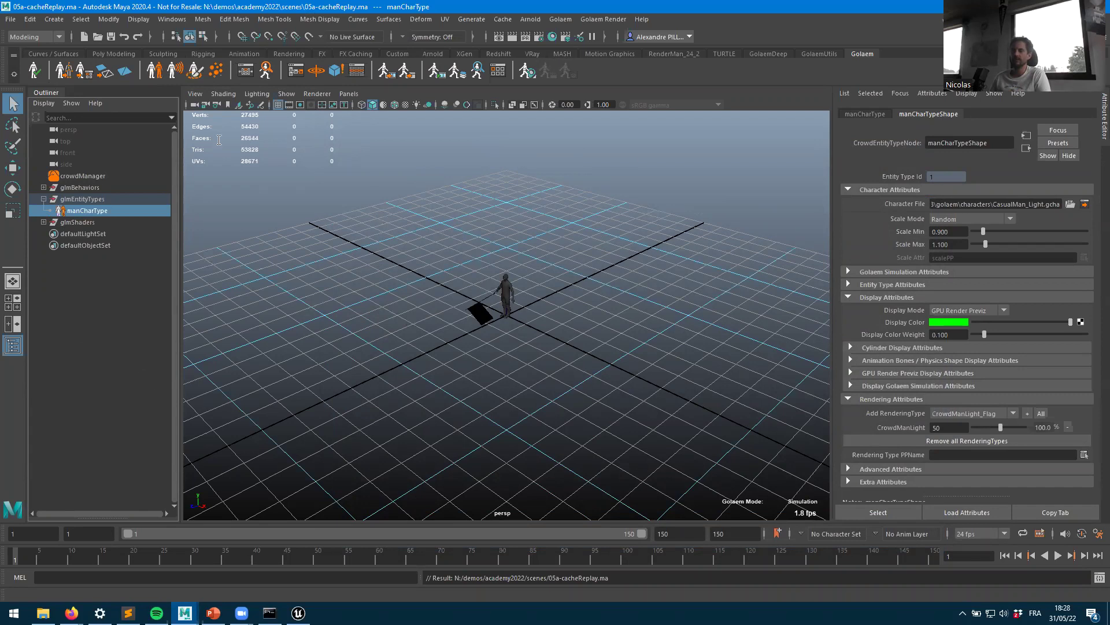
Step: Place a population locator on the grid, raise available slots to 610, and set 10 rows
click(217, 71)
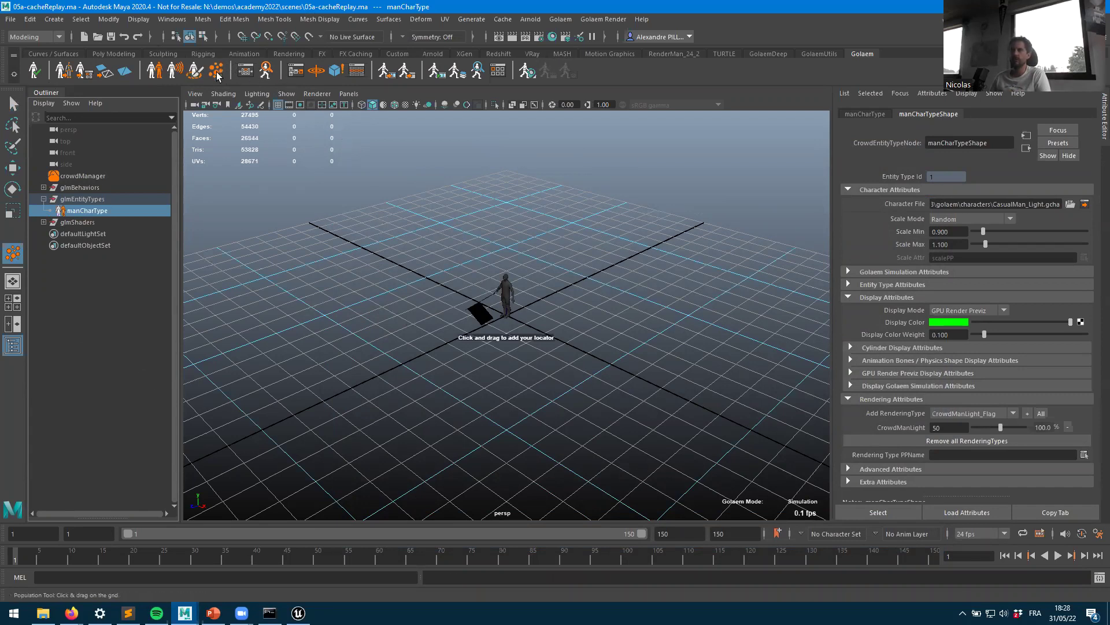
double_click(222, 75)
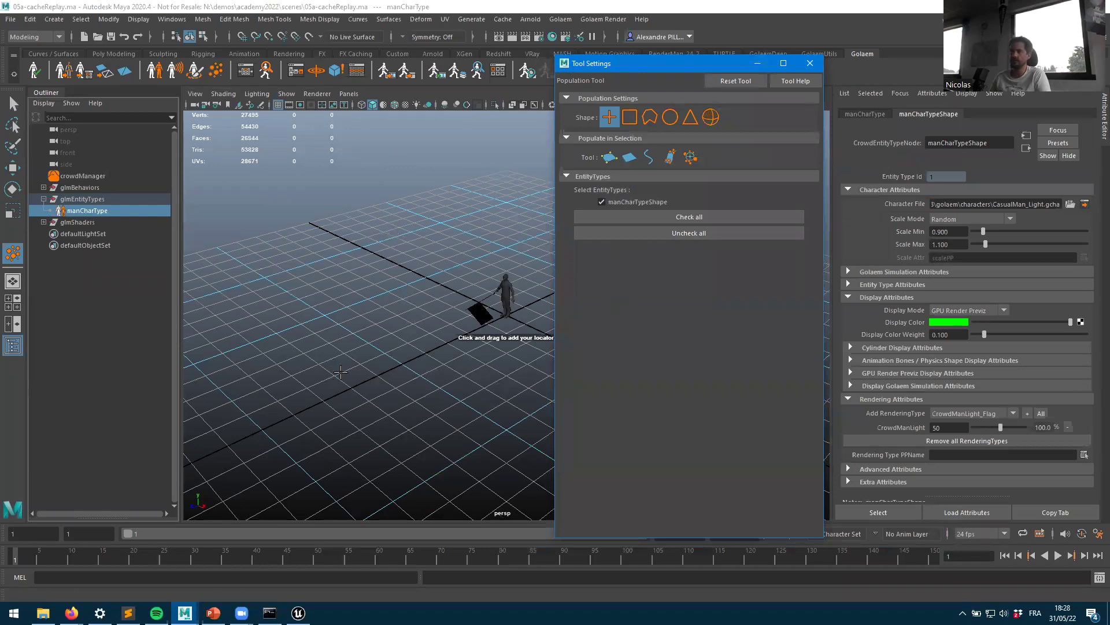
drag(348, 369, 354, 377)
click(810, 63)
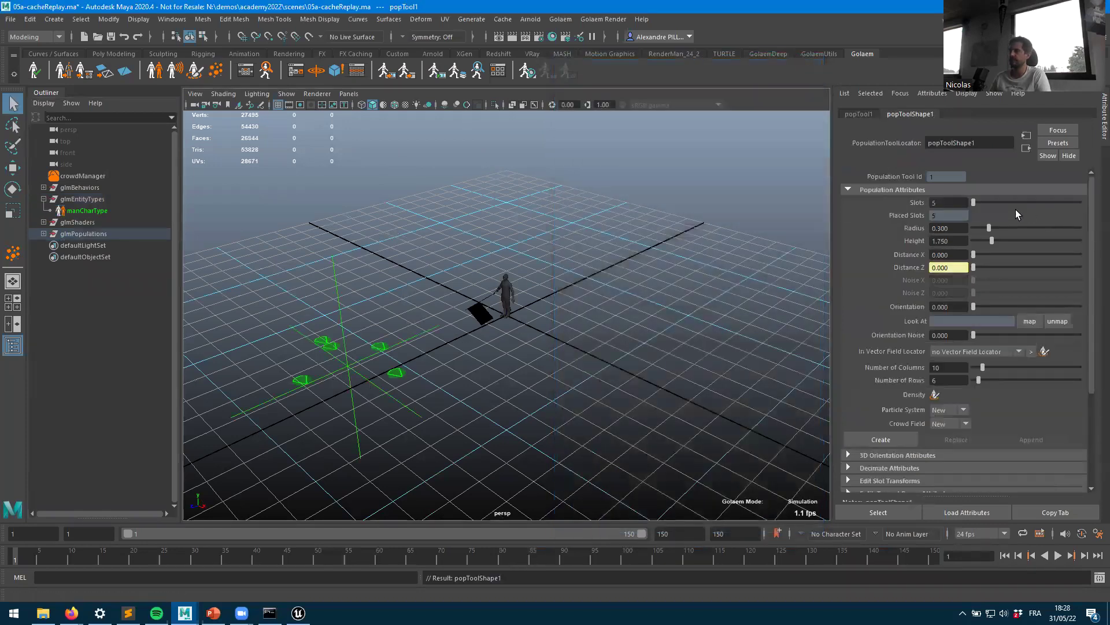
click(1038, 202)
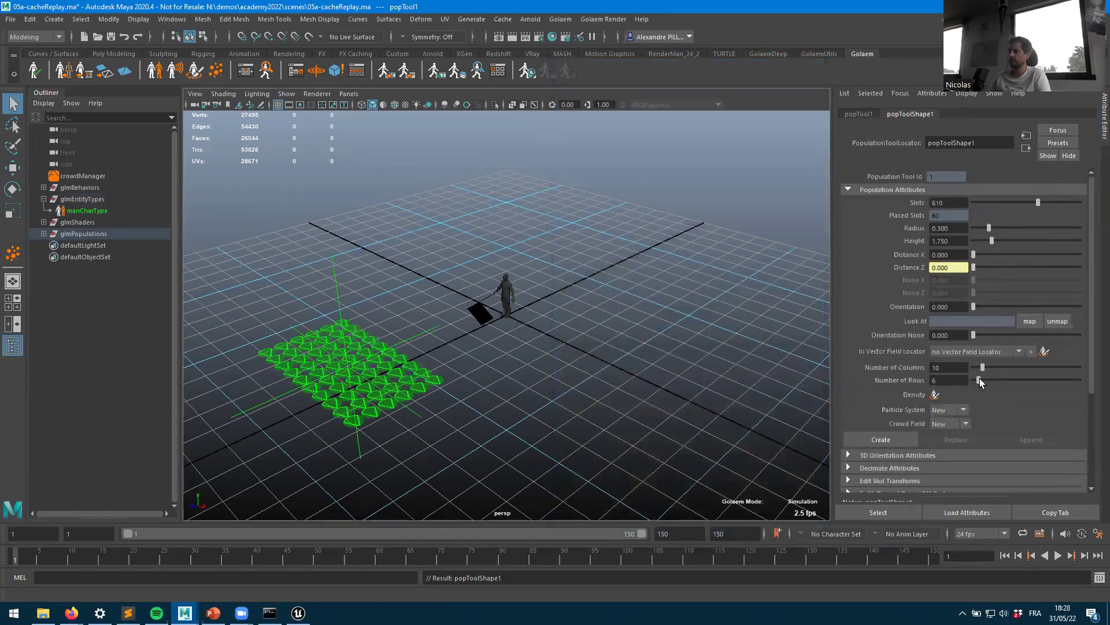
double_click(948, 383)
text(10)
key(Return)
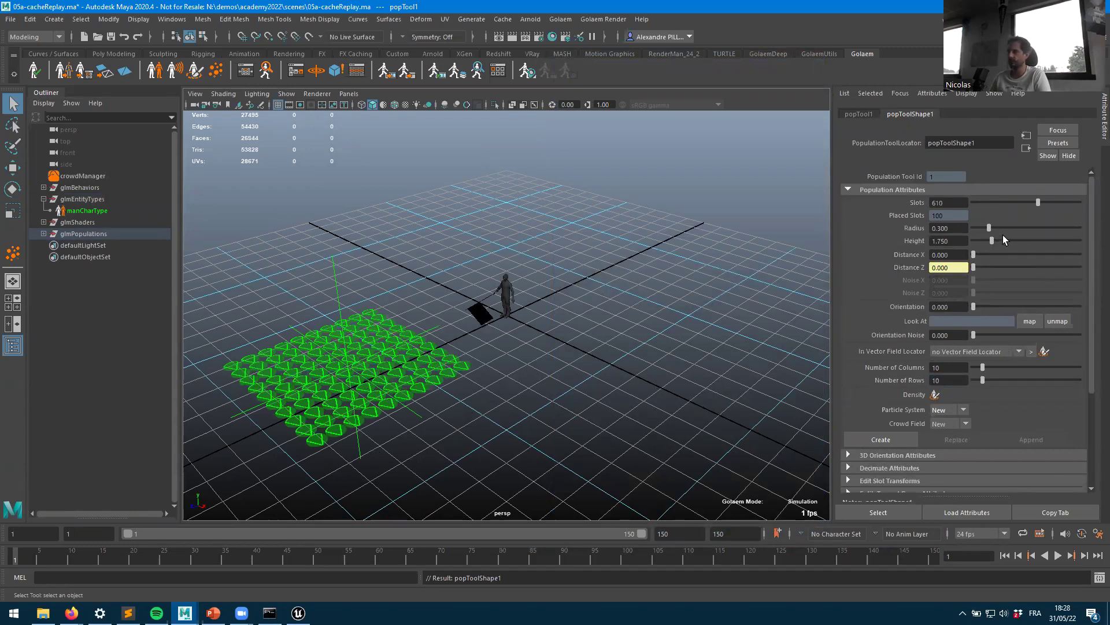
Step: Set Distance and Noise near 1.6–1.7, 15 columns, create the crowd field, and step to frame 2
drag(976, 255, 986, 257)
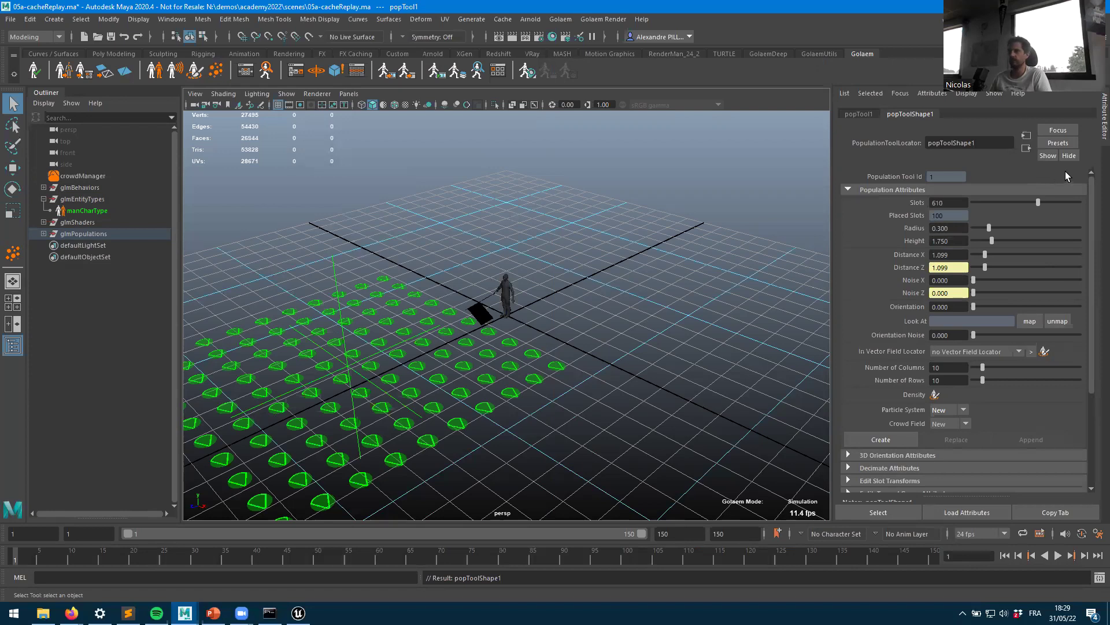
drag(982, 282, 992, 254)
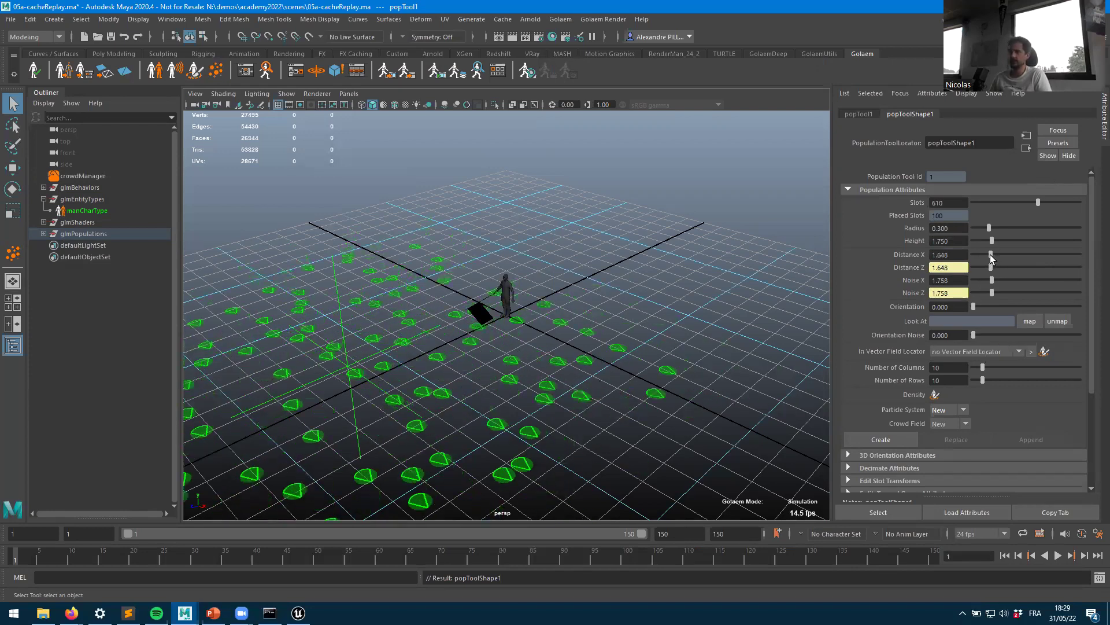
scroll(656, 363, down, 4)
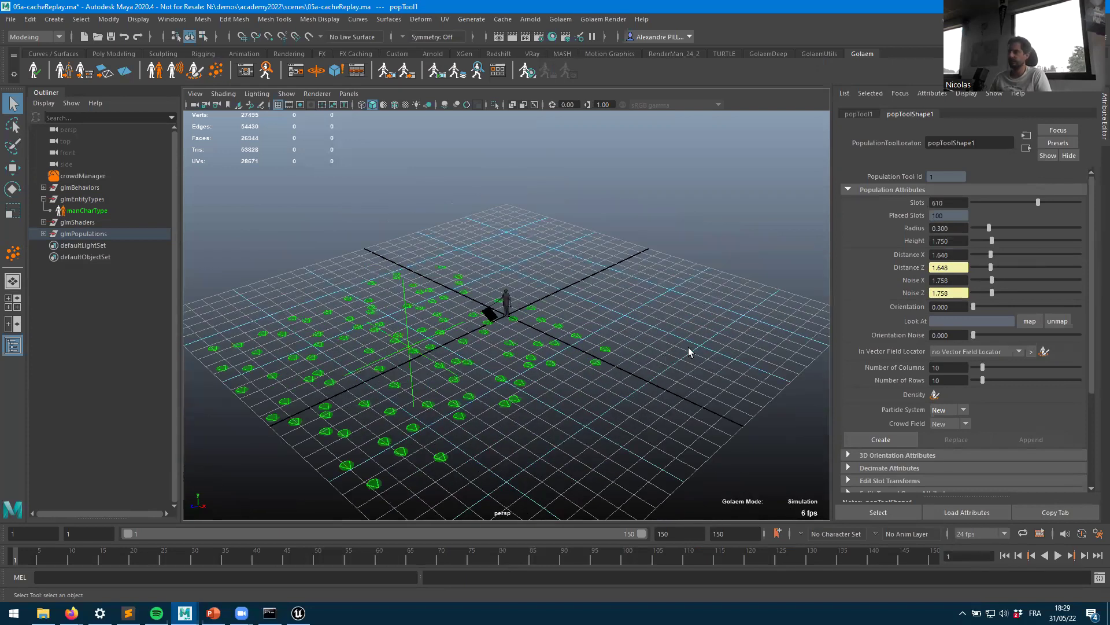
click(947, 372)
text(15)
key(Return)
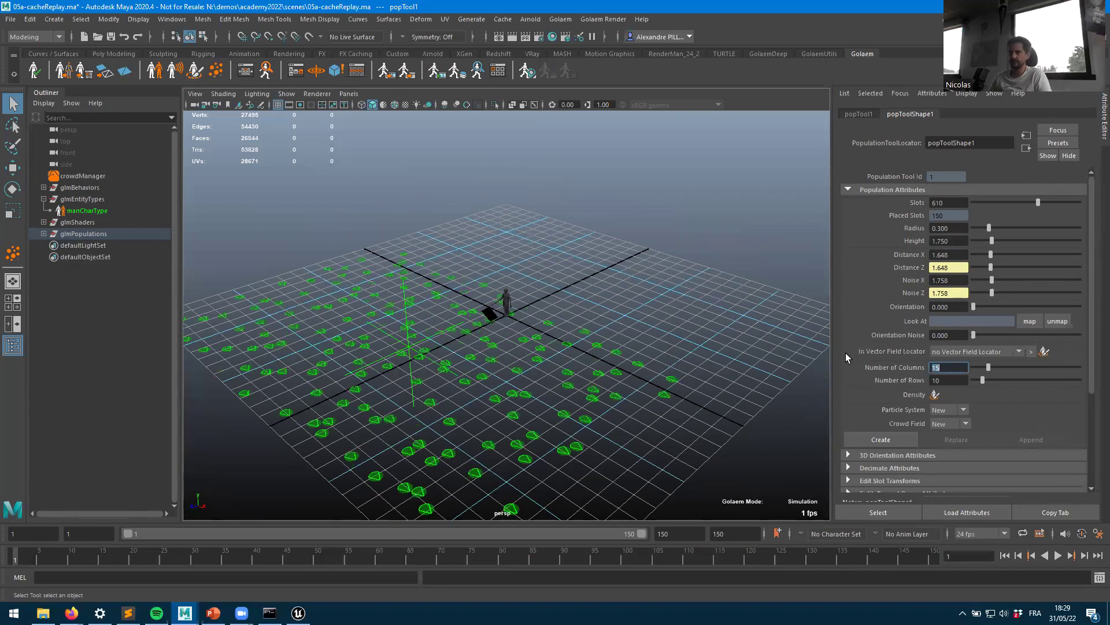
click(882, 440)
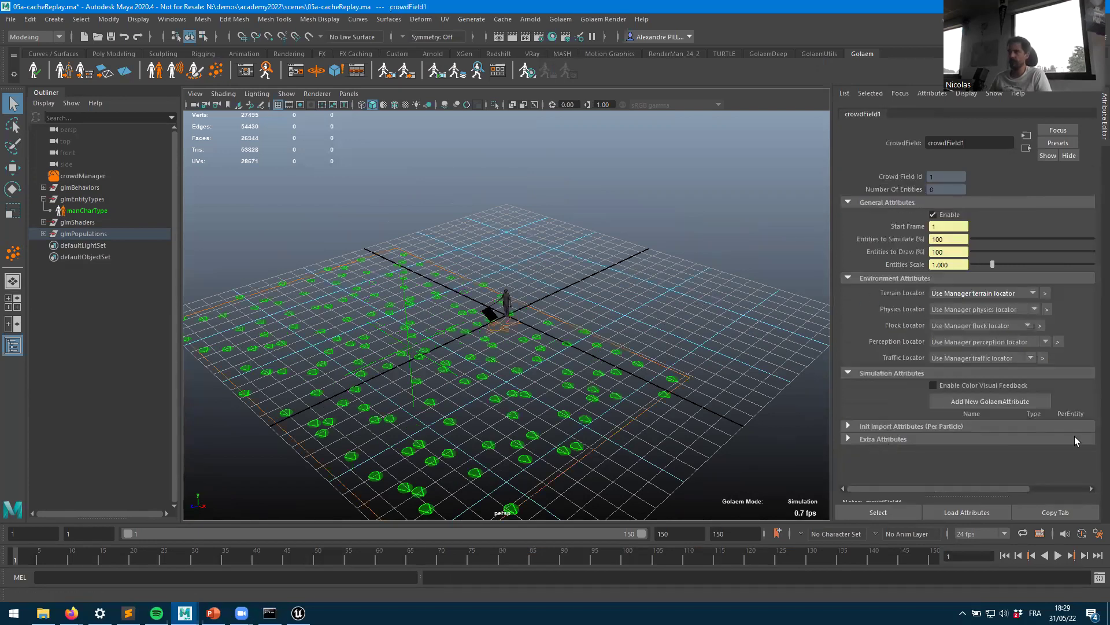
click(1071, 555)
alt+drag(579, 323, 545, 252)
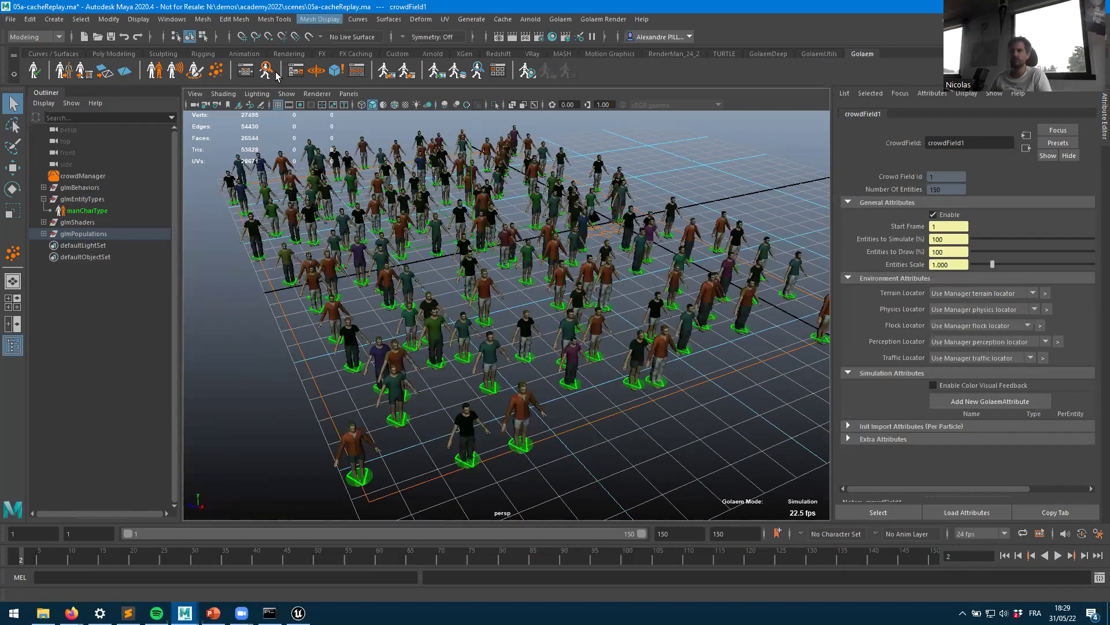
Step: Open the Golaem Behavior Editor with library and outliner panels, showing the manCharTypeShape behaviour graph
click(246, 70)
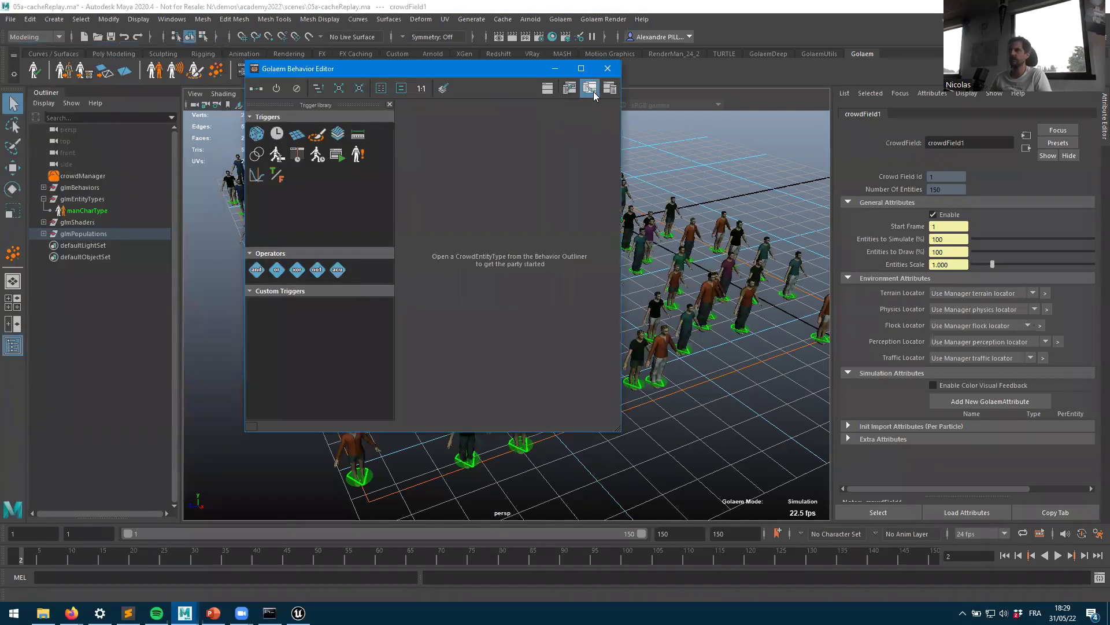
click(609, 88)
click(569, 88)
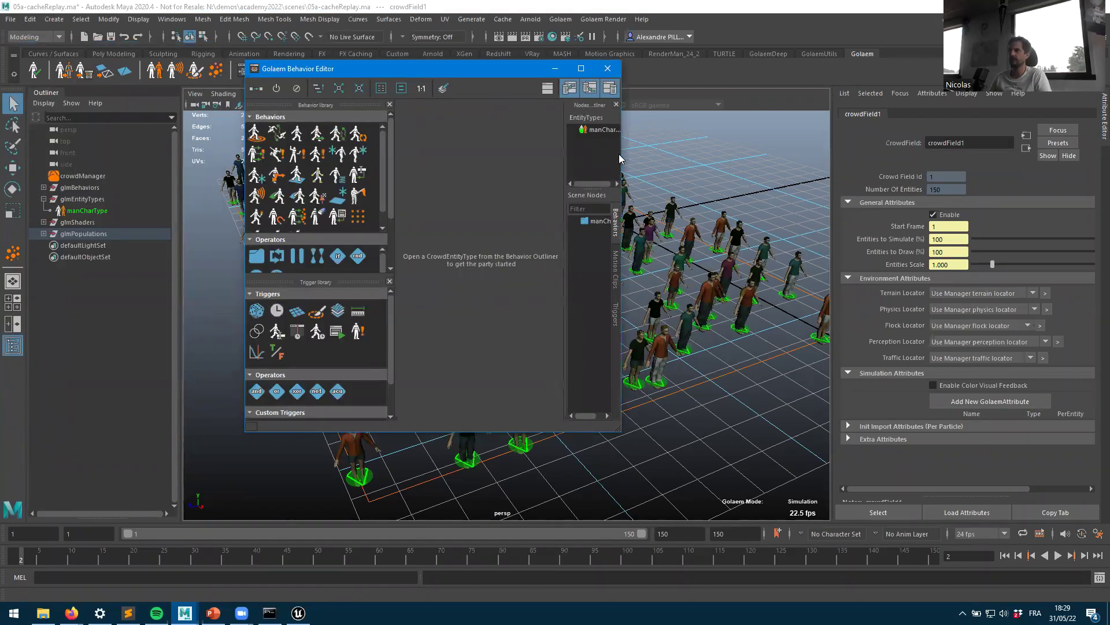
drag(621, 155, 678, 178)
double_click(726, 130)
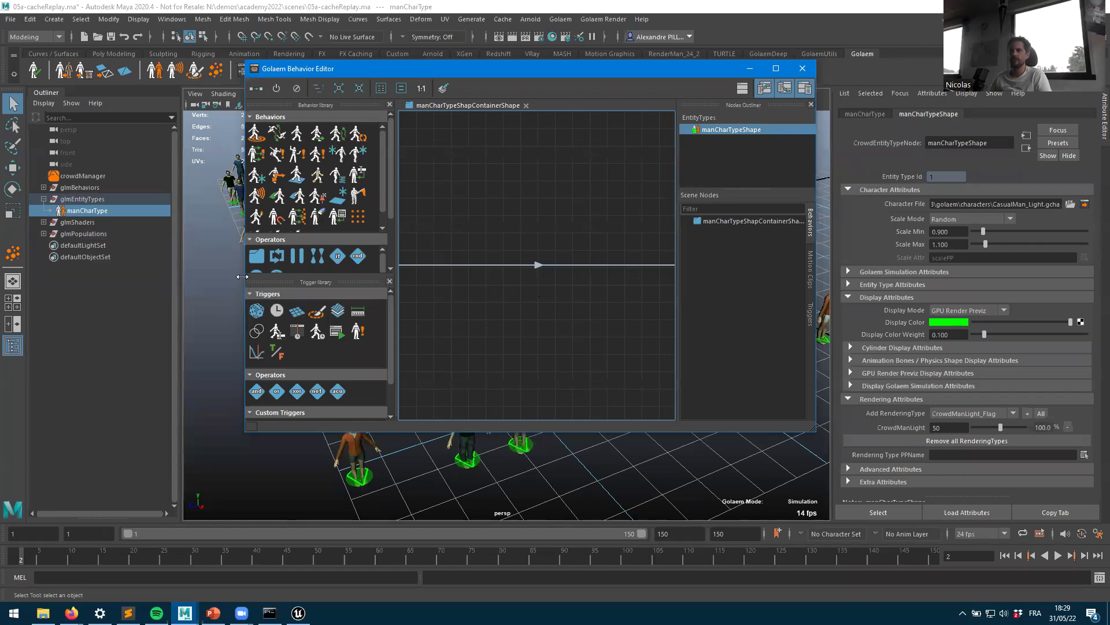
drag(242, 276, 88, 278)
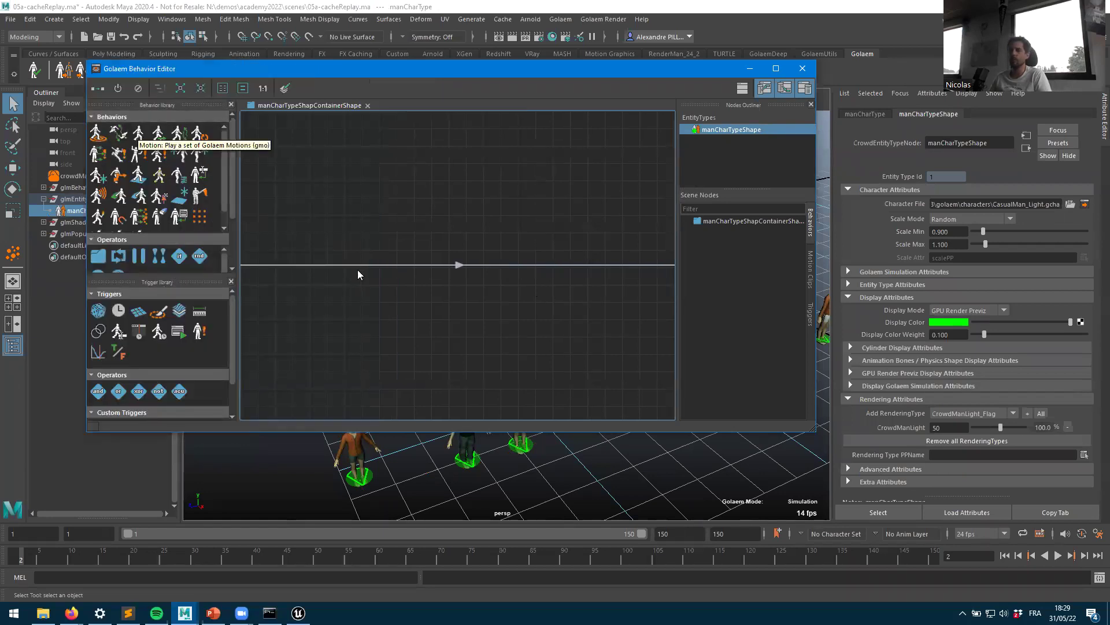
click(365, 310)
drag(295, 268, 339, 268)
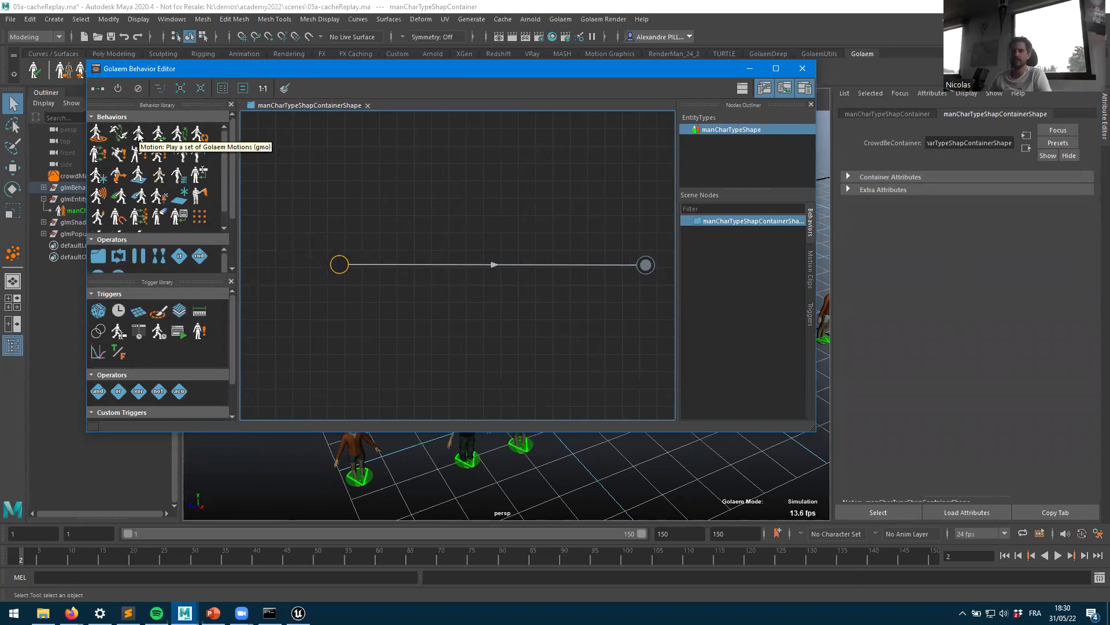
Step: Insert a Motion behaviour on the transition using the Casual WalkFast, WalkNormal and WalkSlow clips
drag(139, 137, 490, 267)
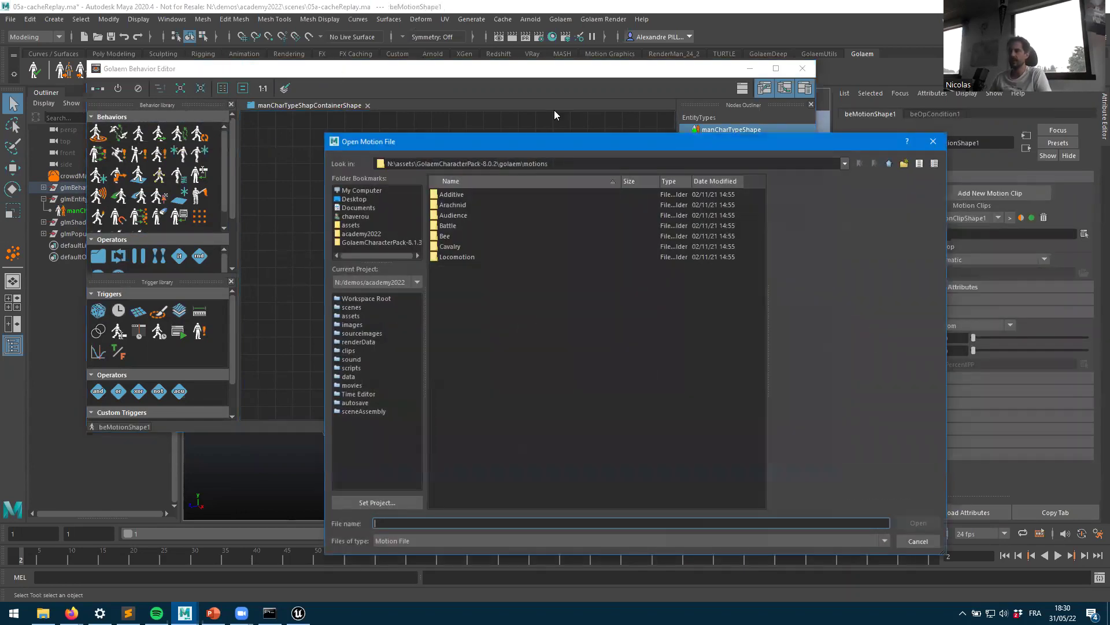
double_click(449, 256)
click(540, 256)
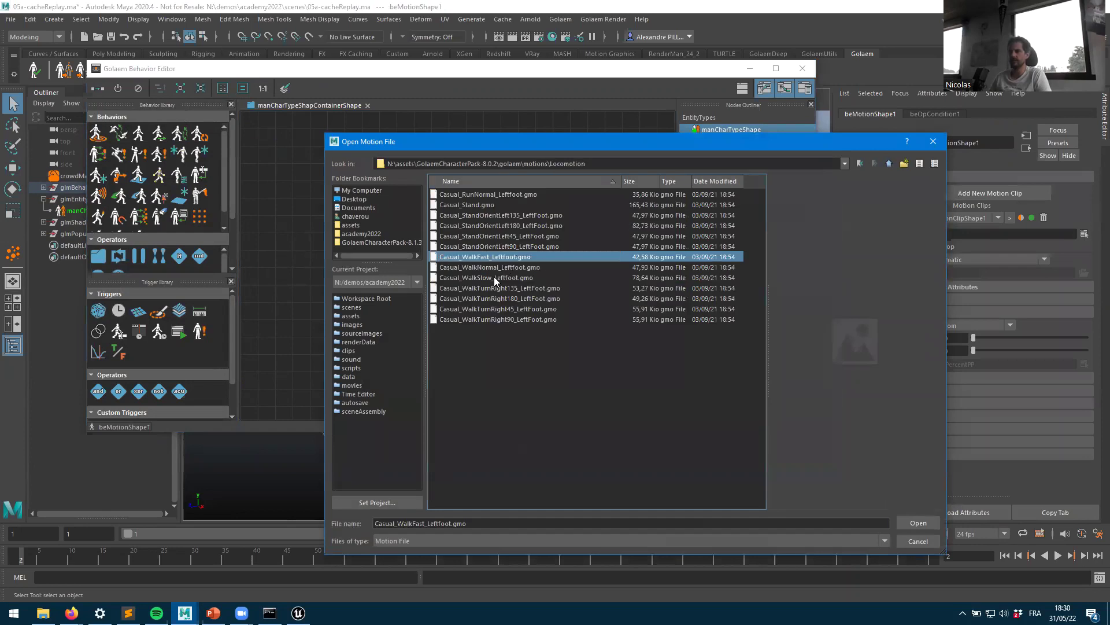
shift+click(525, 279)
shift+click(493, 269)
shift+click(487, 277)
click(919, 522)
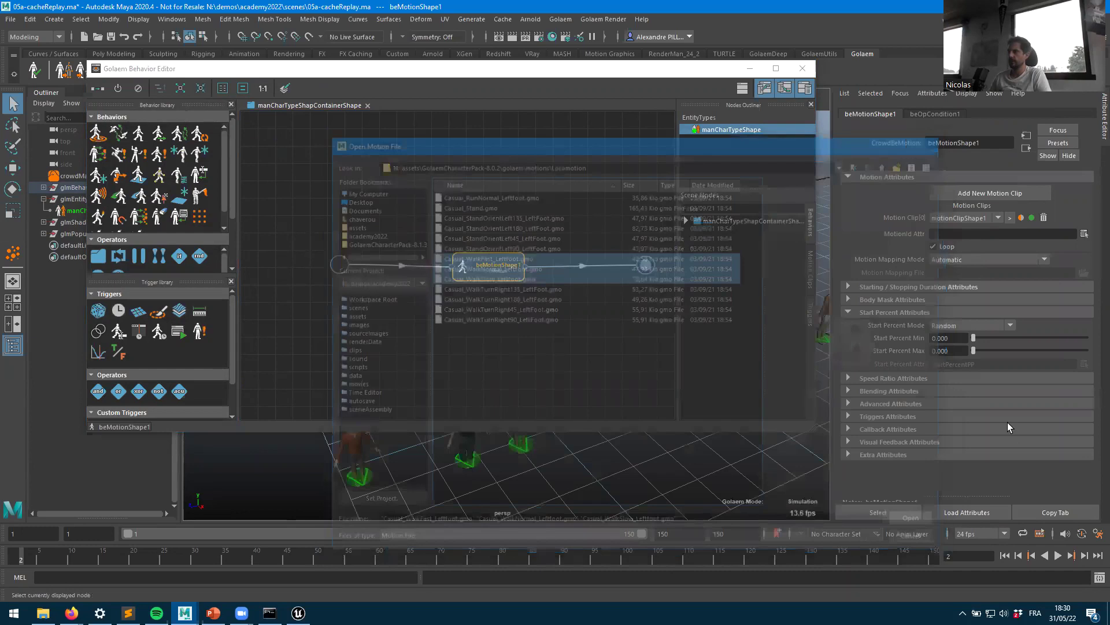
Step: Set the motion's Start Percent max to 1 and Speed Ratio range to 0.886–1.141
drag(977, 383, 1081, 382)
click(593, 354)
click(485, 273)
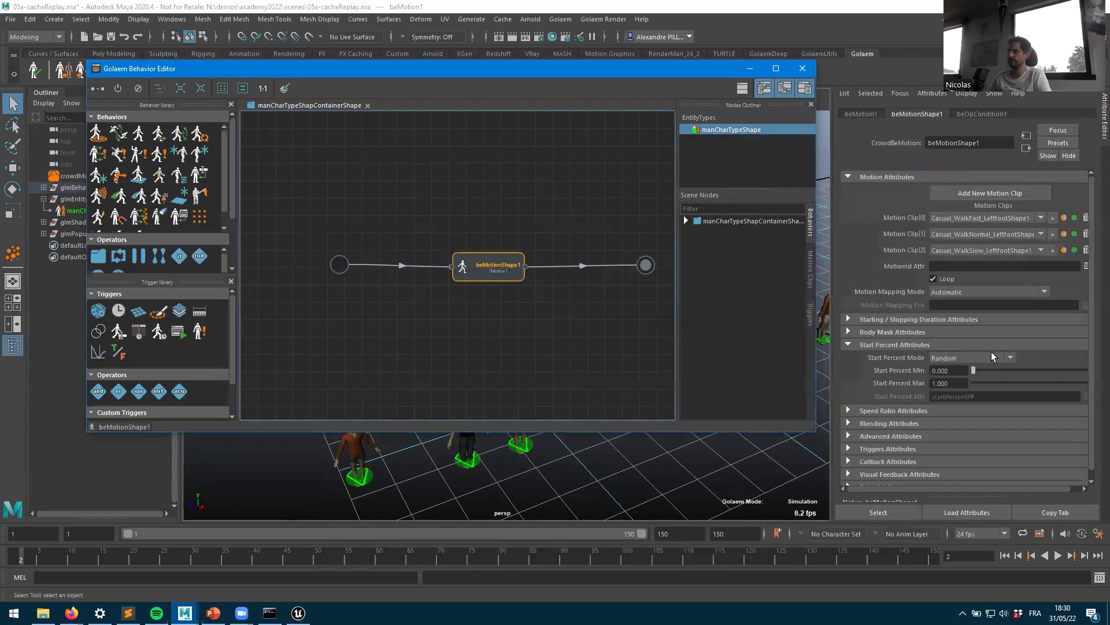
click(928, 322)
click(929, 322)
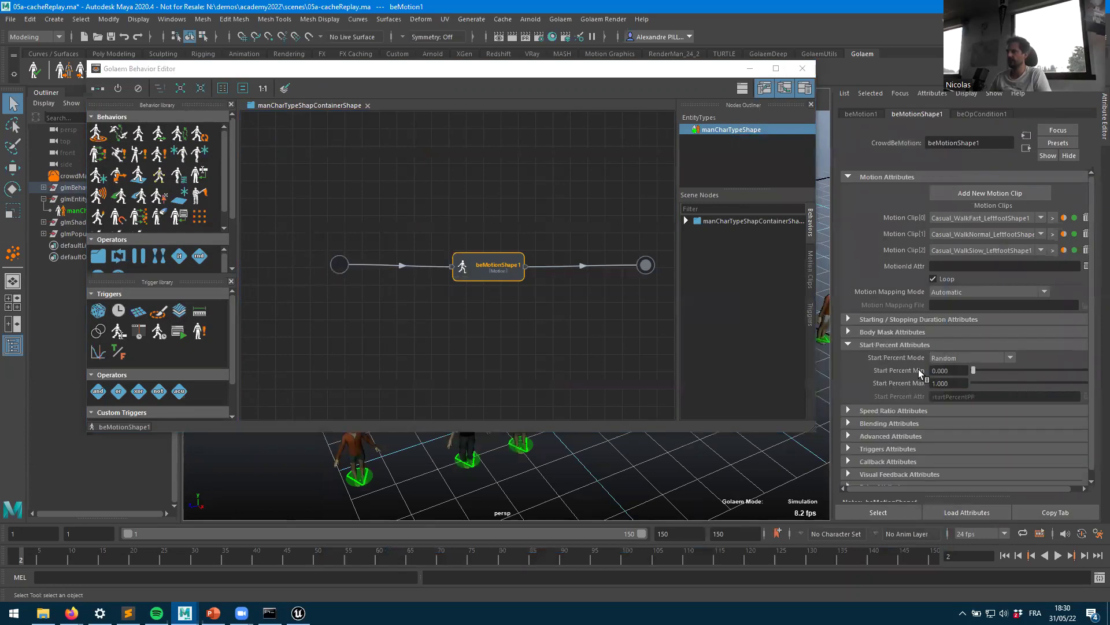
click(915, 411)
drag(1012, 436, 1017, 449)
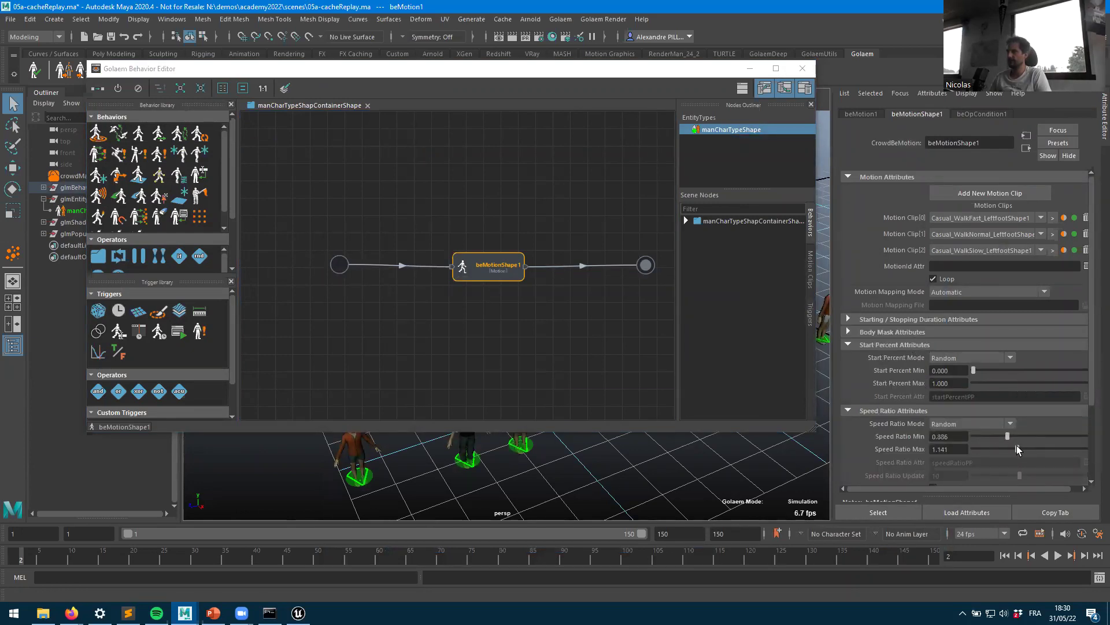
click(750, 68)
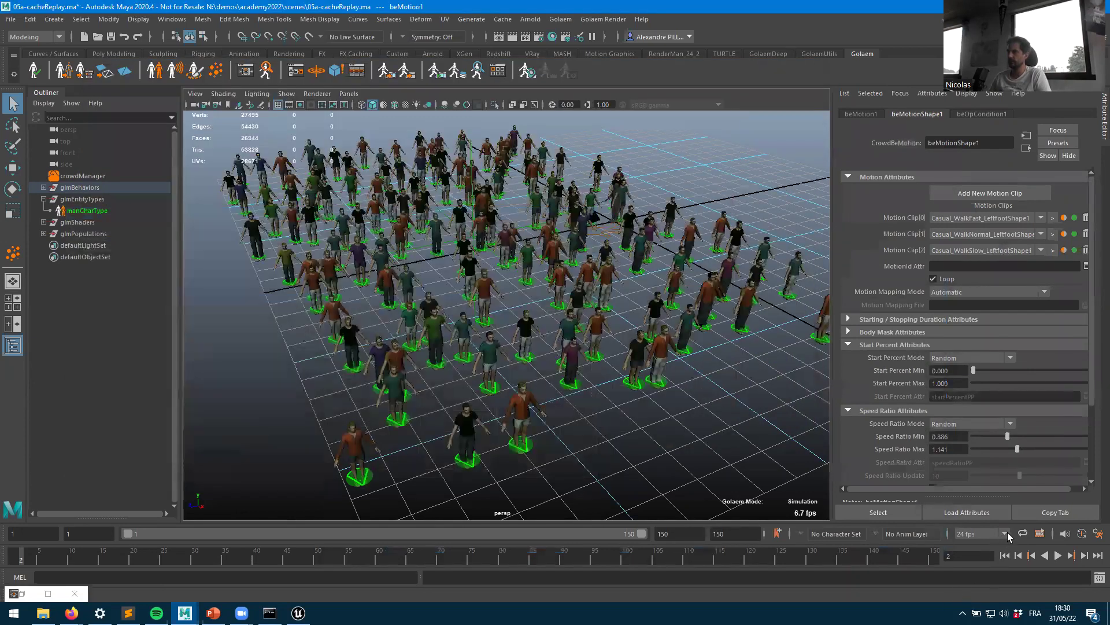
Step: Run the crowd simulation from frame 1, zoom the viewport out, and save the scene
click(1006, 555)
click(1058, 556)
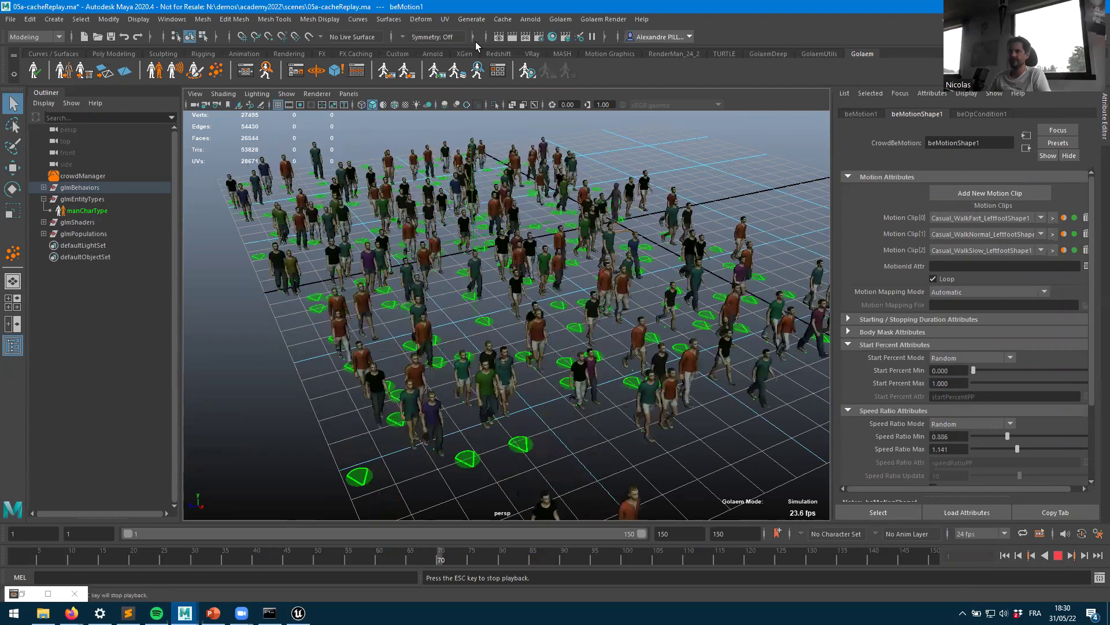
key(Escape)
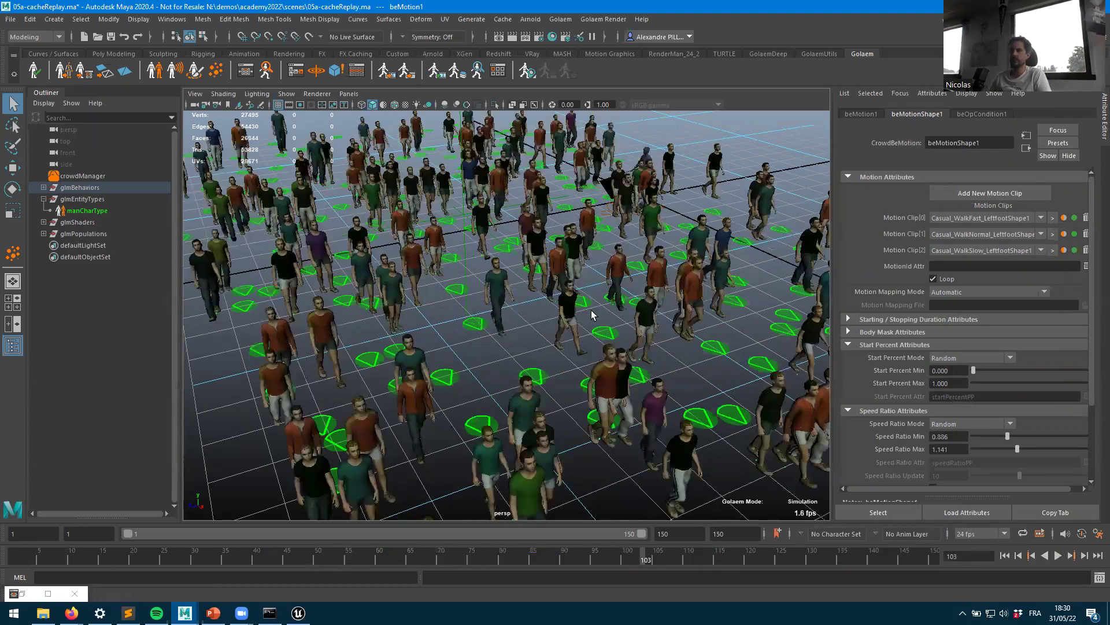
scroll(618, 196, down, 3)
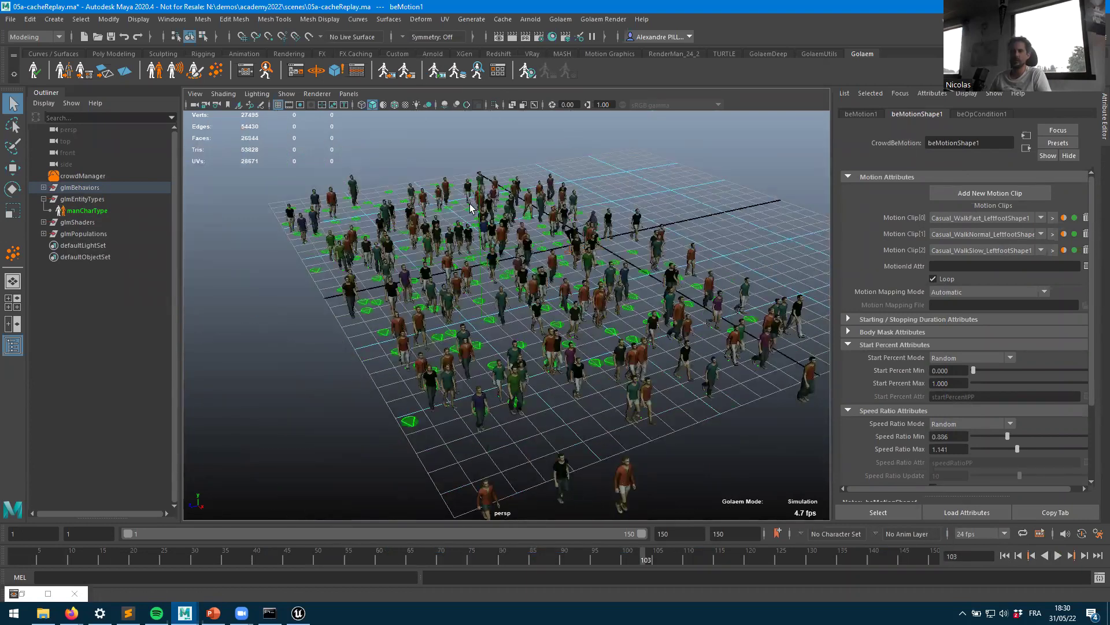
click(110, 37)
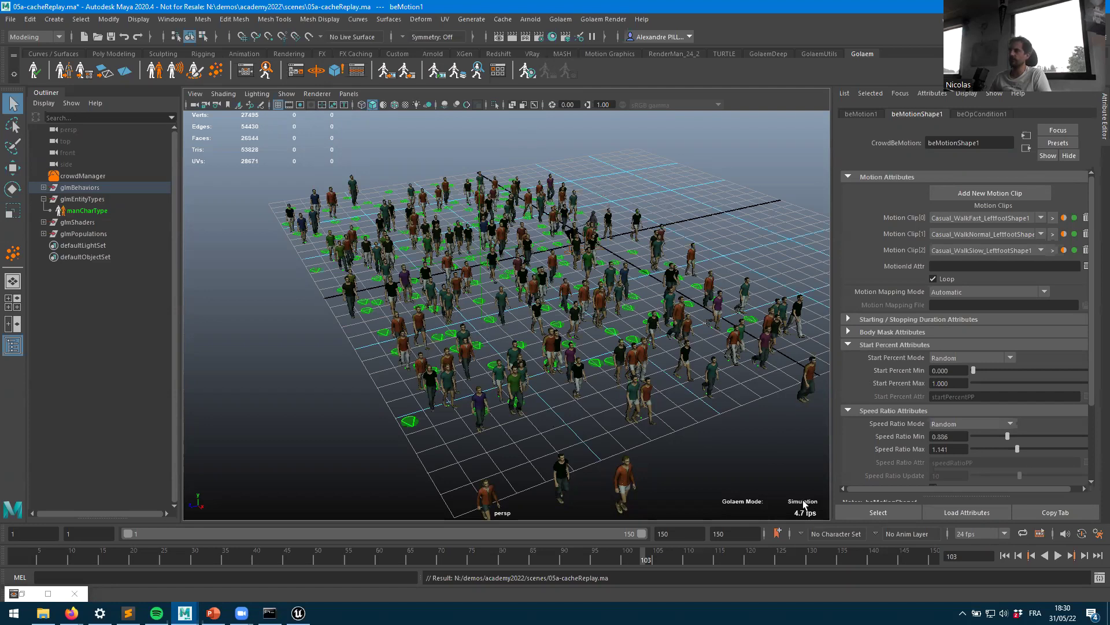
Step: Replay the simulation to frame 109, glance at Preferences, and clear the selection
click(1005, 555)
click(1057, 555)
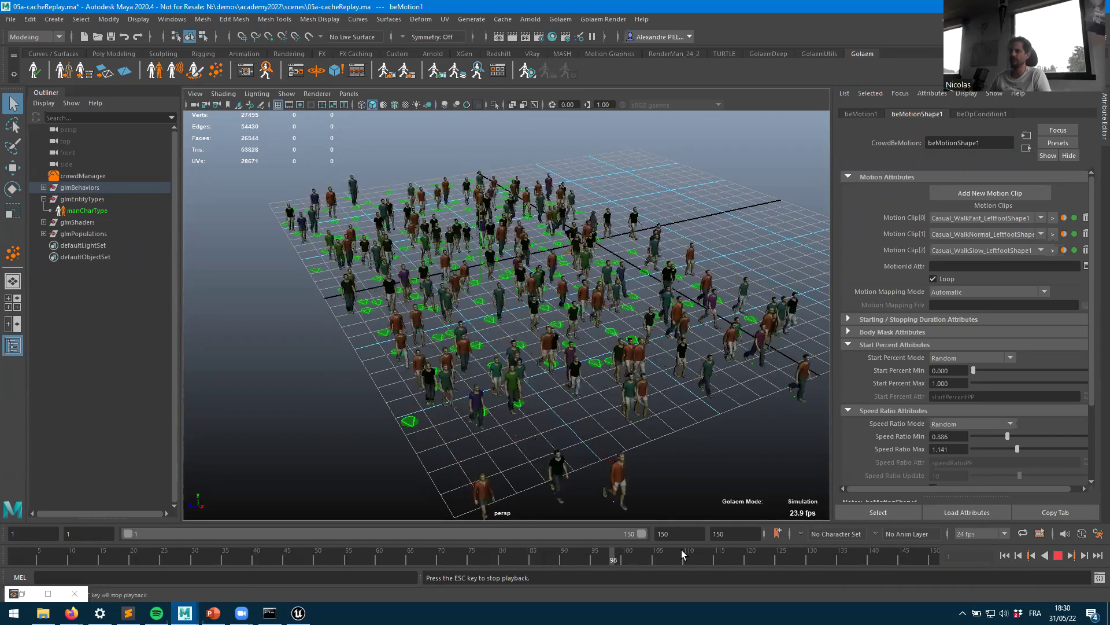
key(Escape)
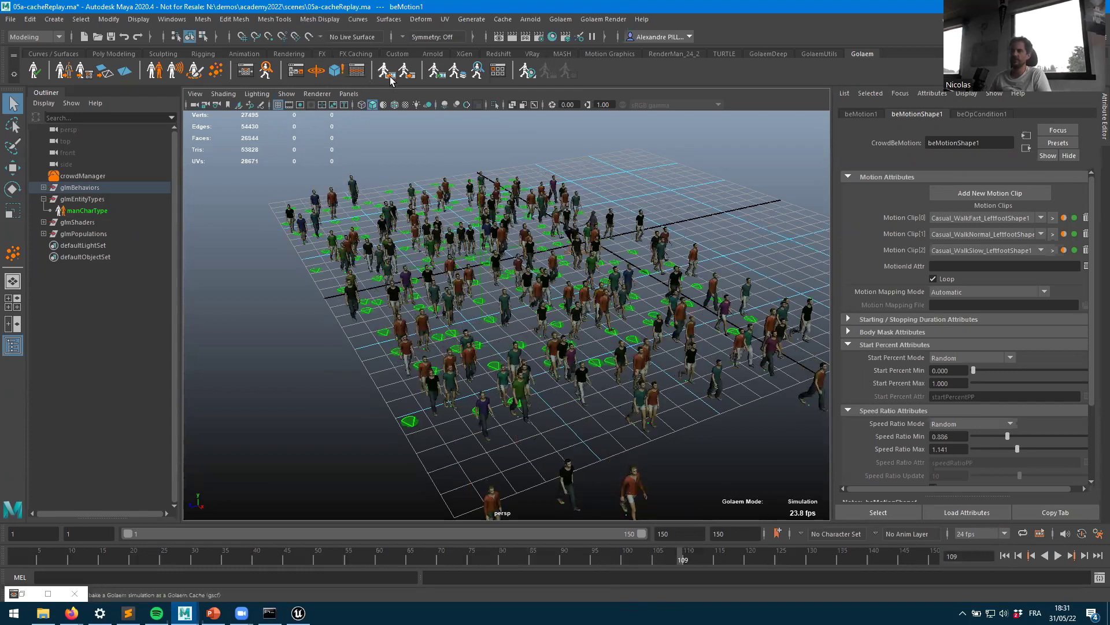
click(1099, 533)
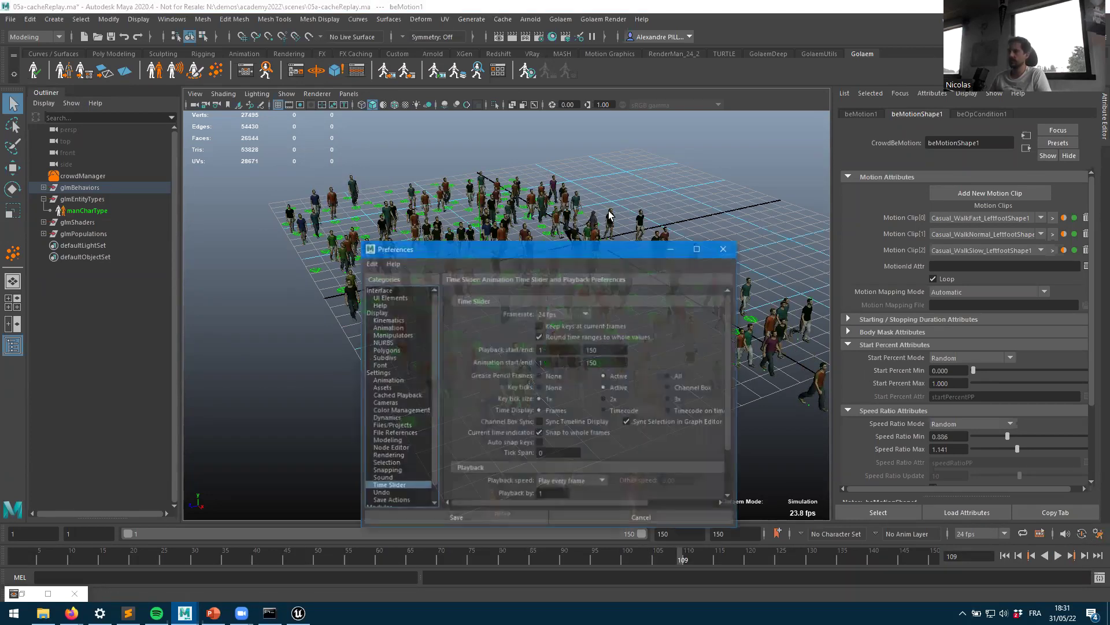
click(380, 305)
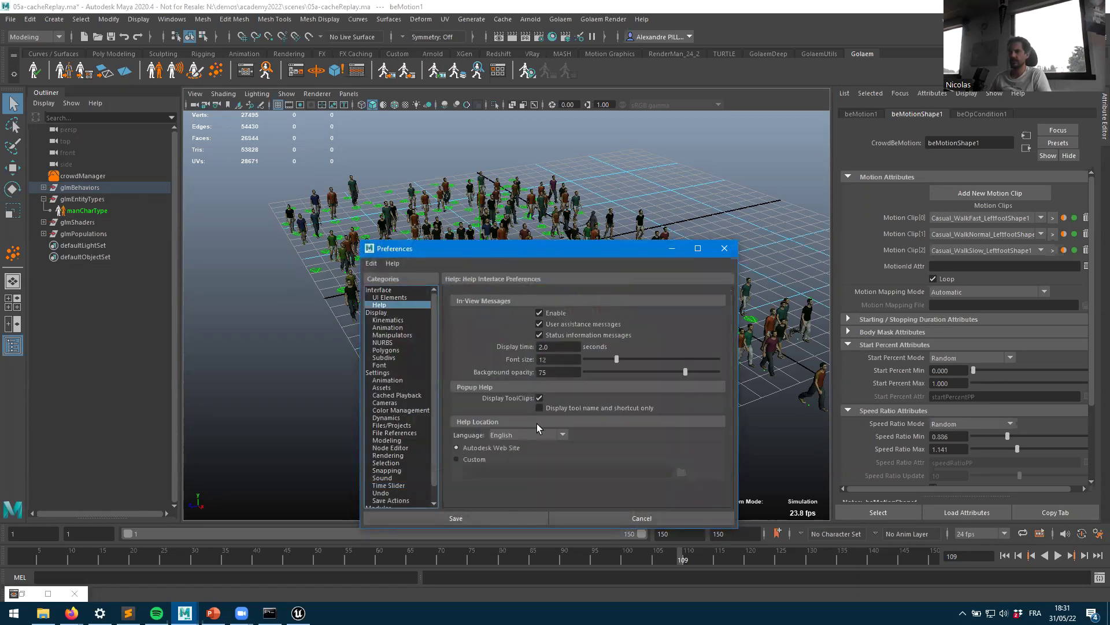
click(725, 248)
click(397, 145)
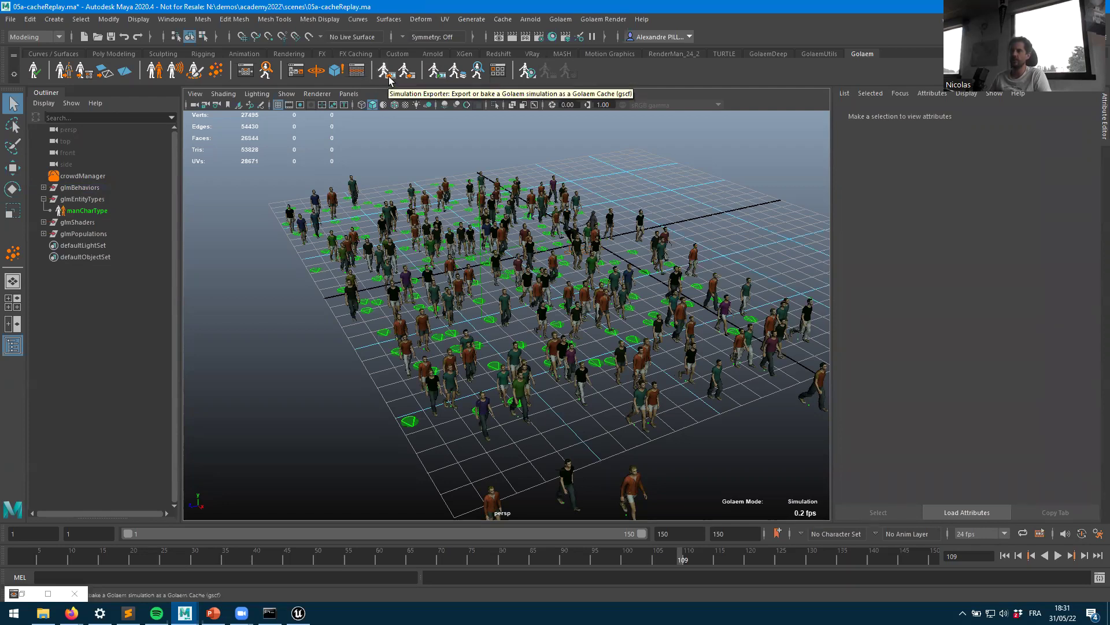
Step: Export crowdField1 as cache 05a-cacheReplay for frames 1–150 in the Simulation Exporter
click(384, 74)
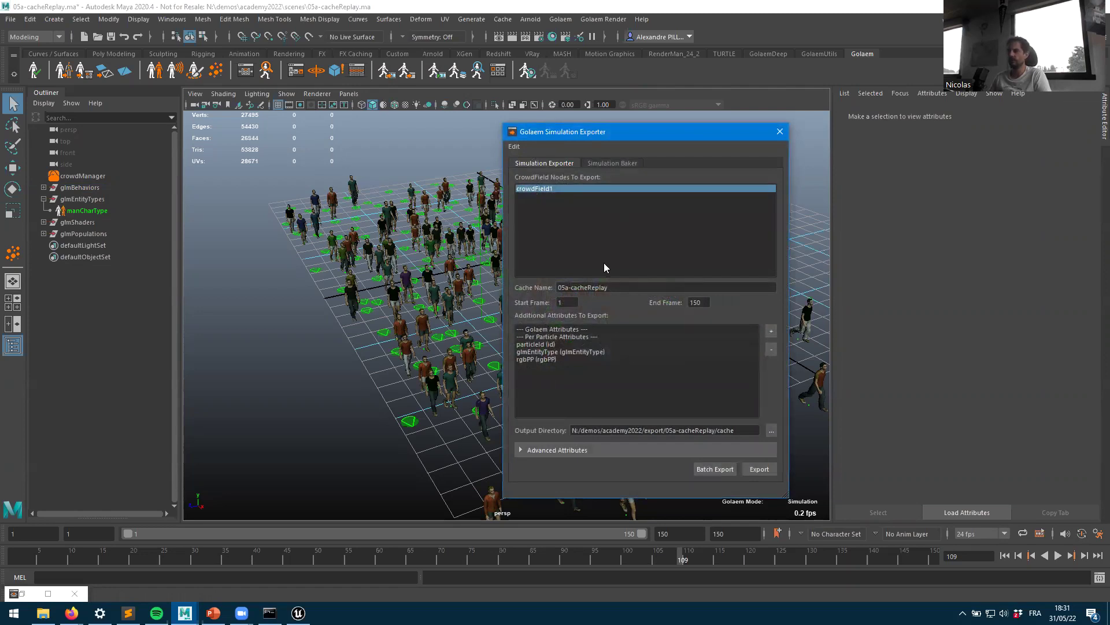
click(564, 303)
drag(746, 430, 571, 430)
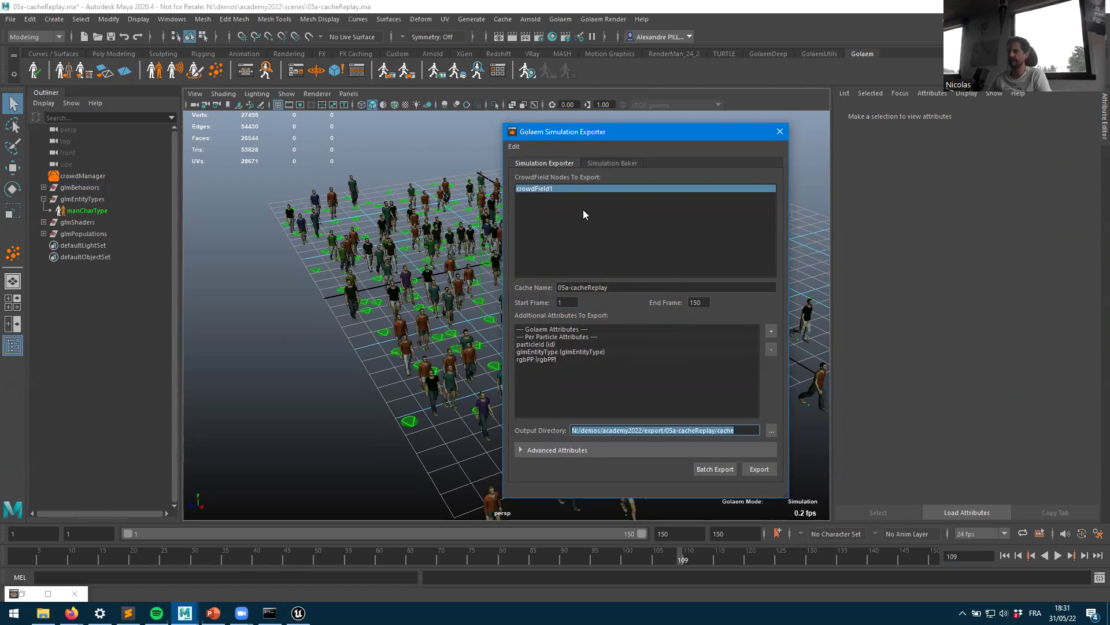
click(565, 302)
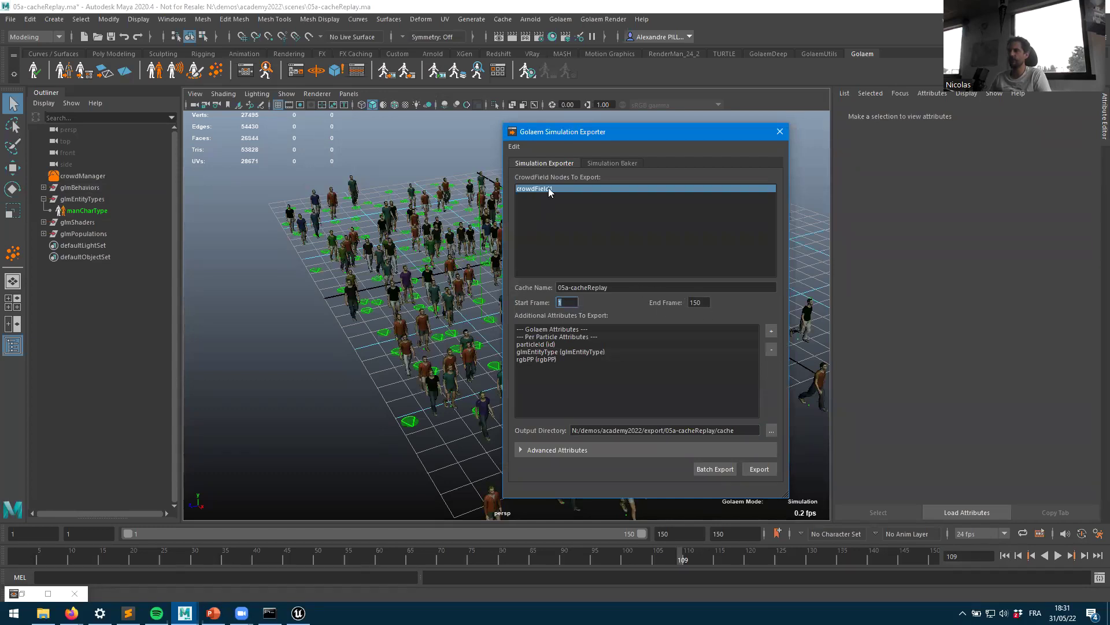
click(613, 284)
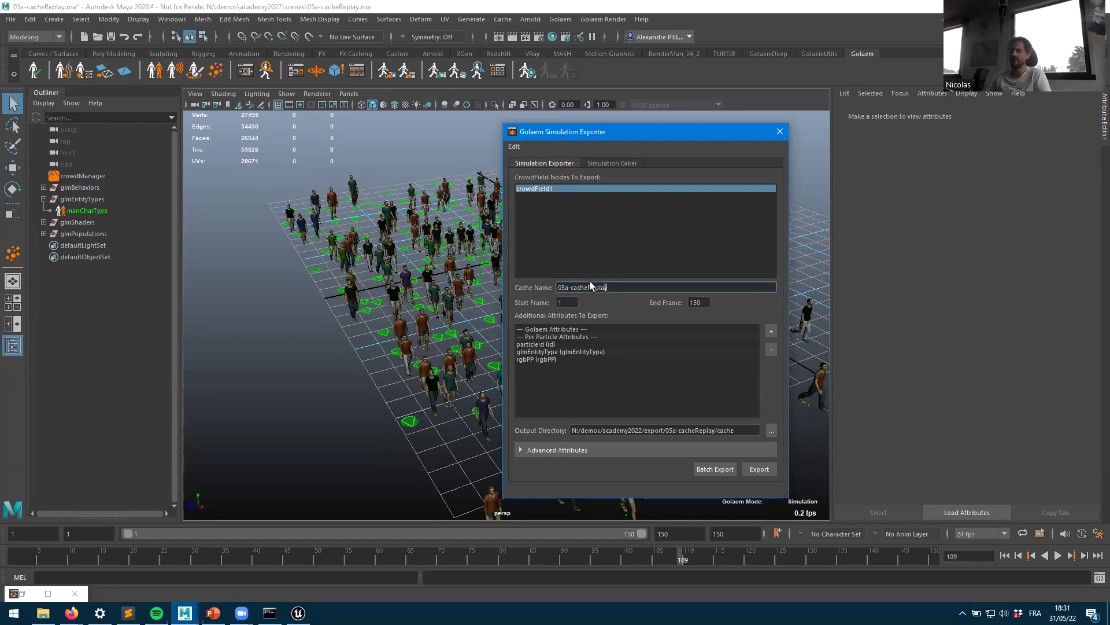
double_click(590, 284)
click(759, 470)
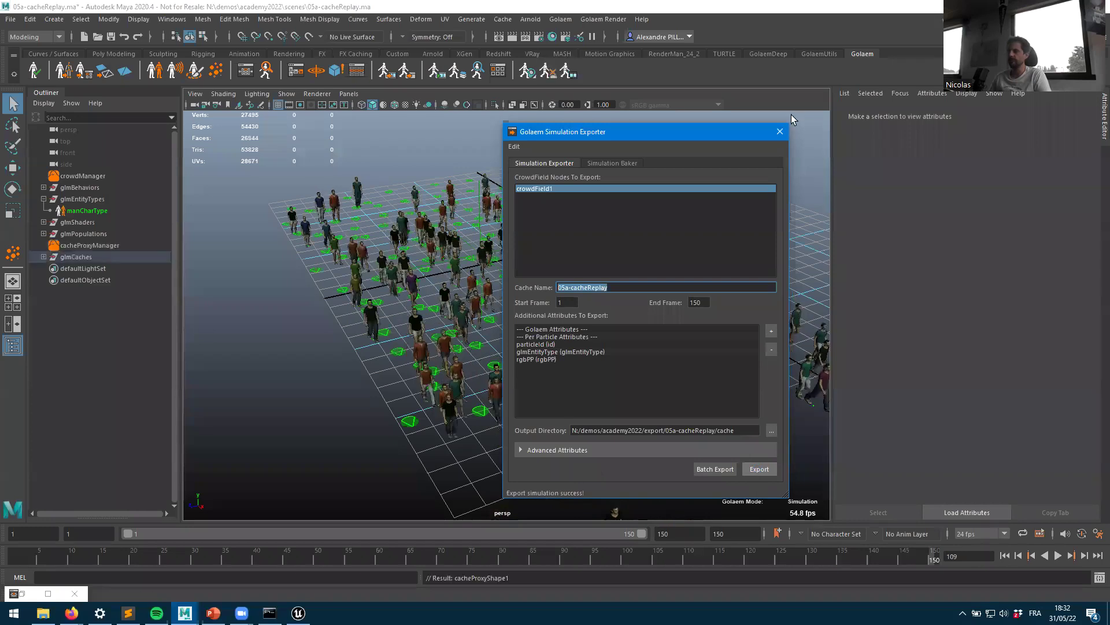
click(780, 132)
Step: Play the 05a-cacheReplay cache, compare with live simulation, then replay cached crowd to frame 71
key(alt+v)
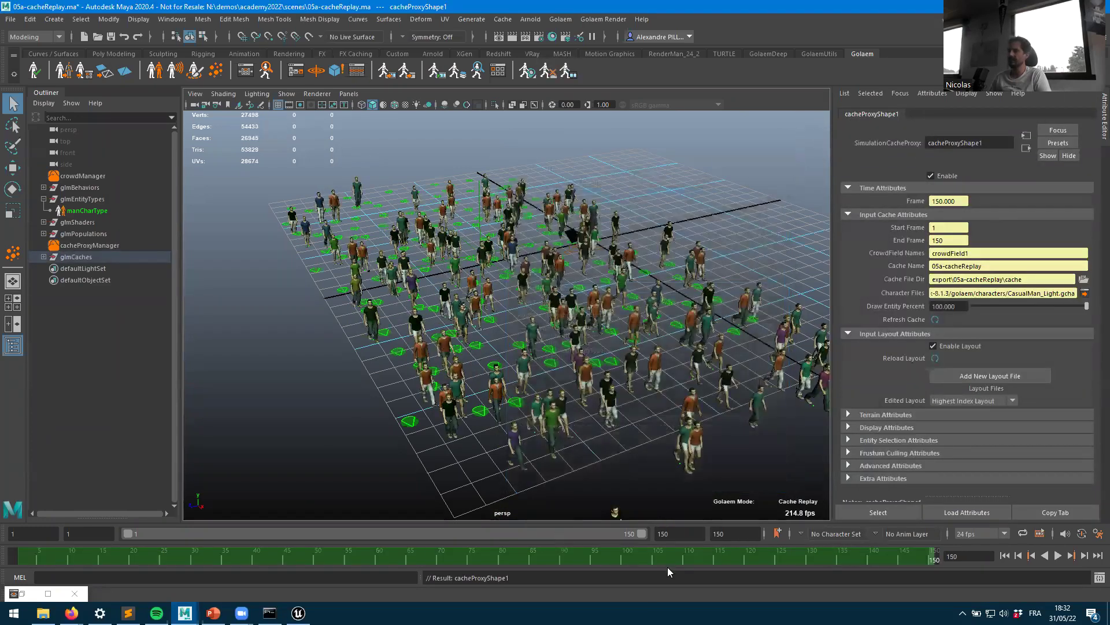
key(alt+v)
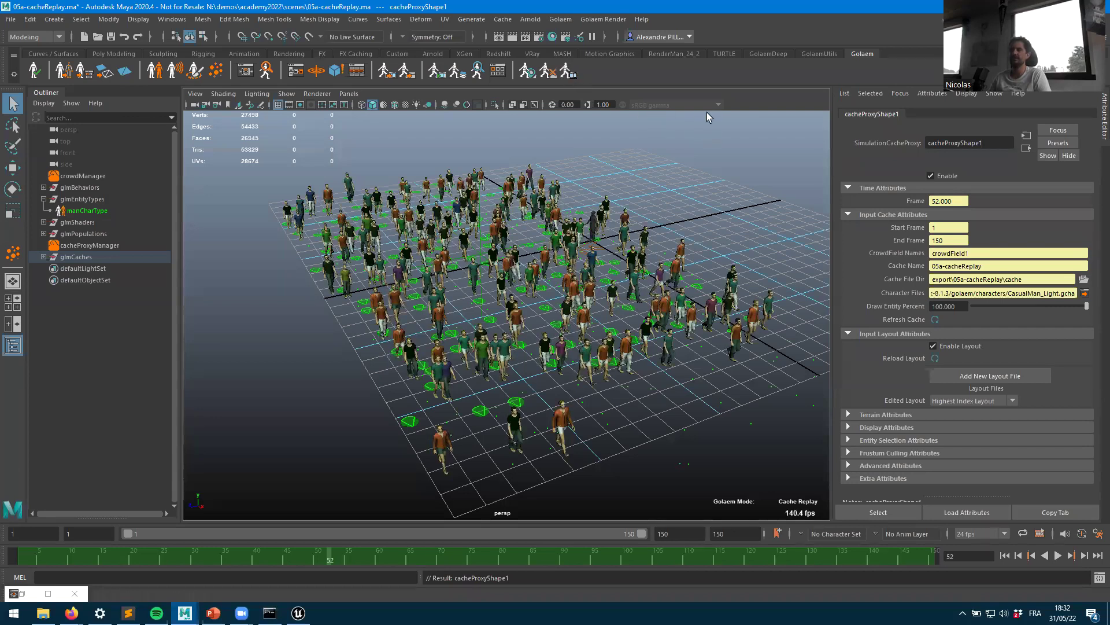
click(566, 74)
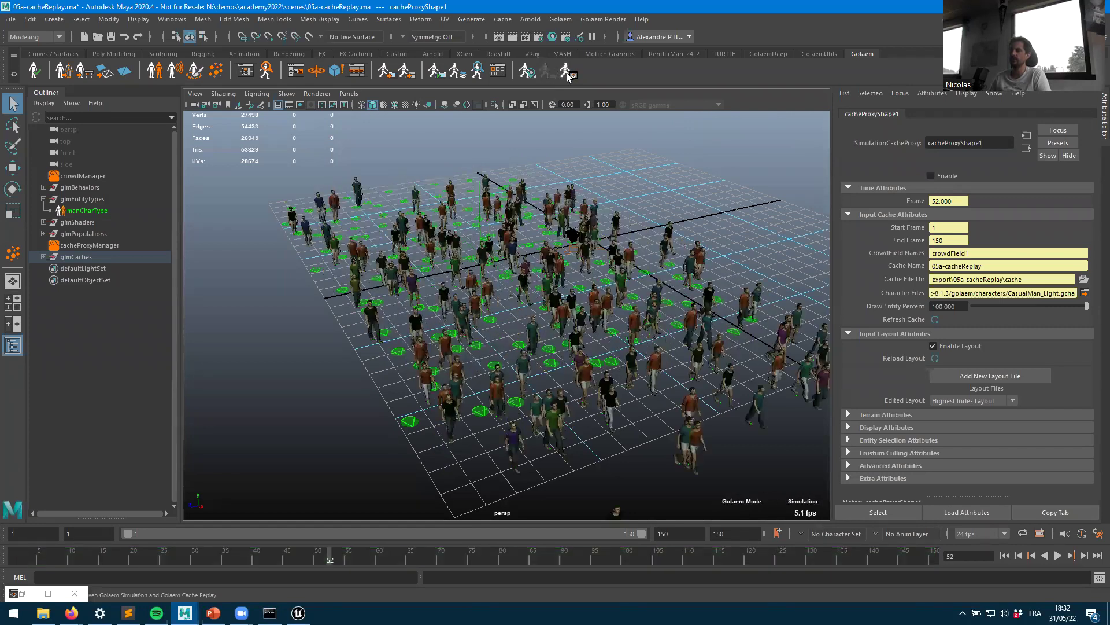
click(567, 73)
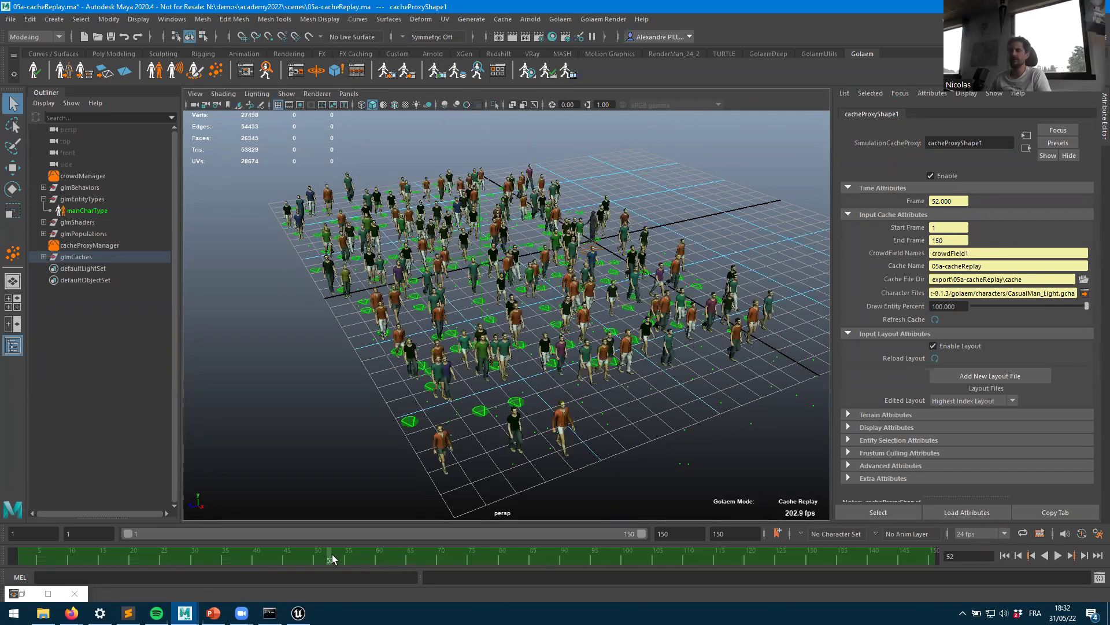
key(alt+v)
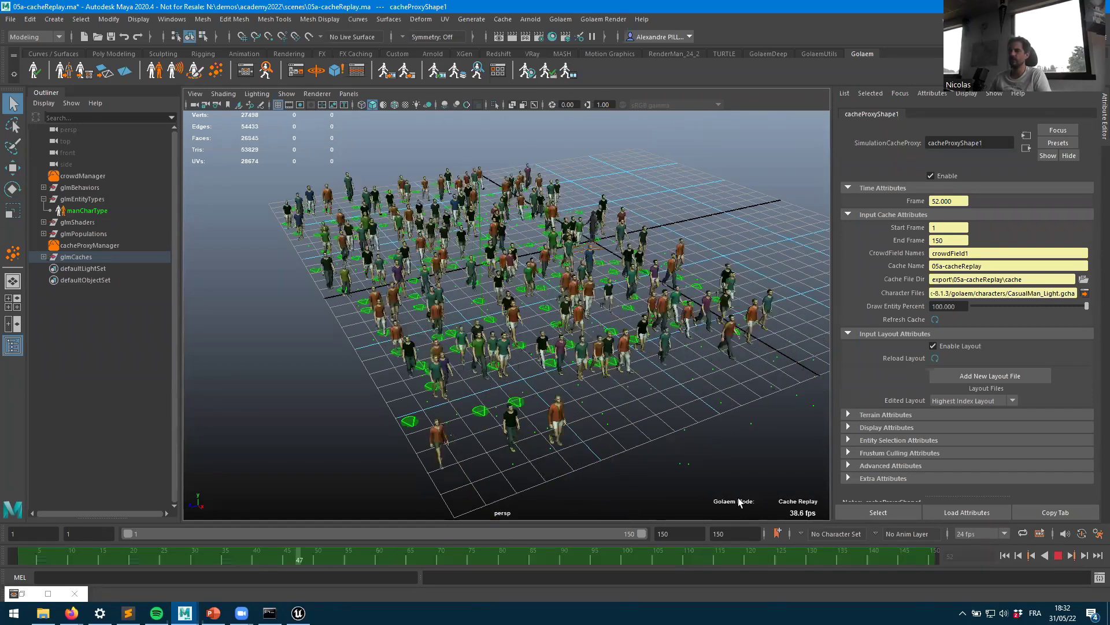
key(alt+v)
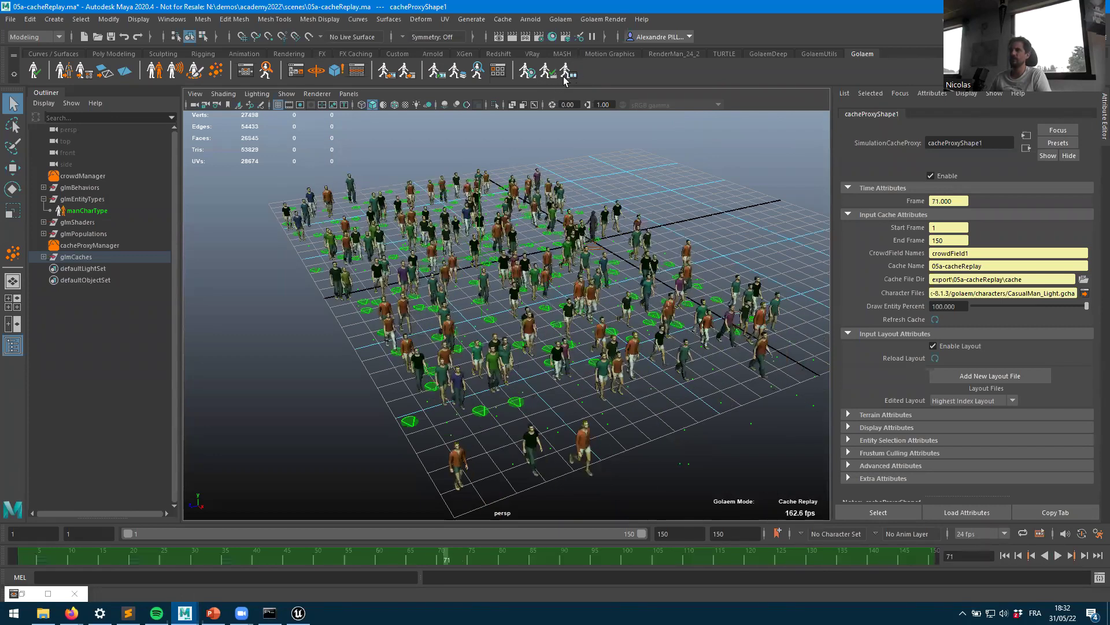
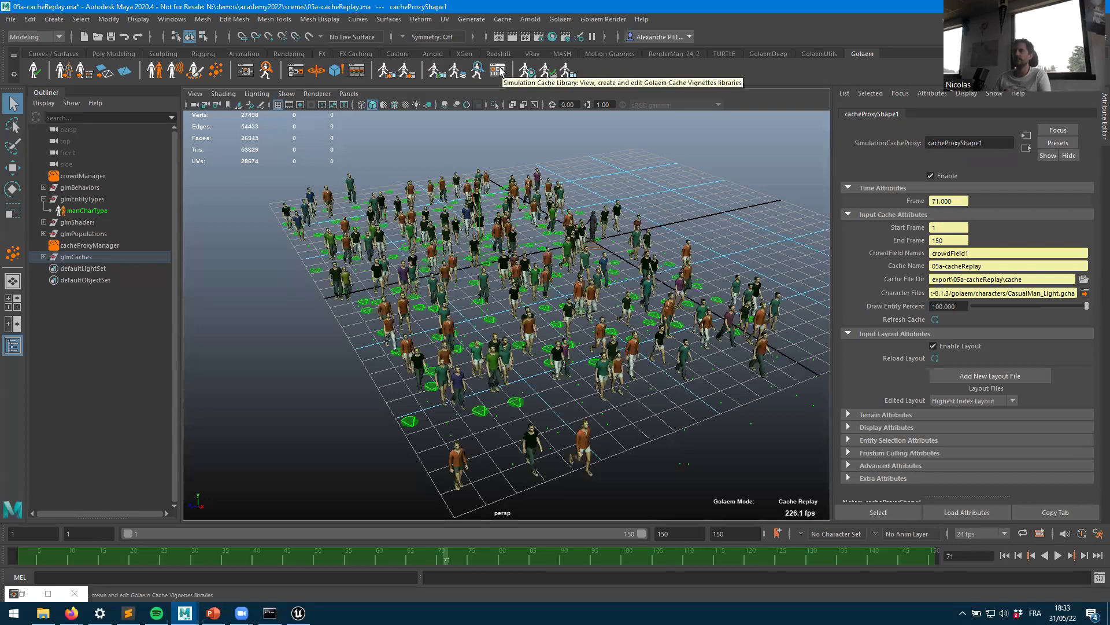
Step: Delete the TEST_charactersRender cache from the various library and create a new library
click(498, 72)
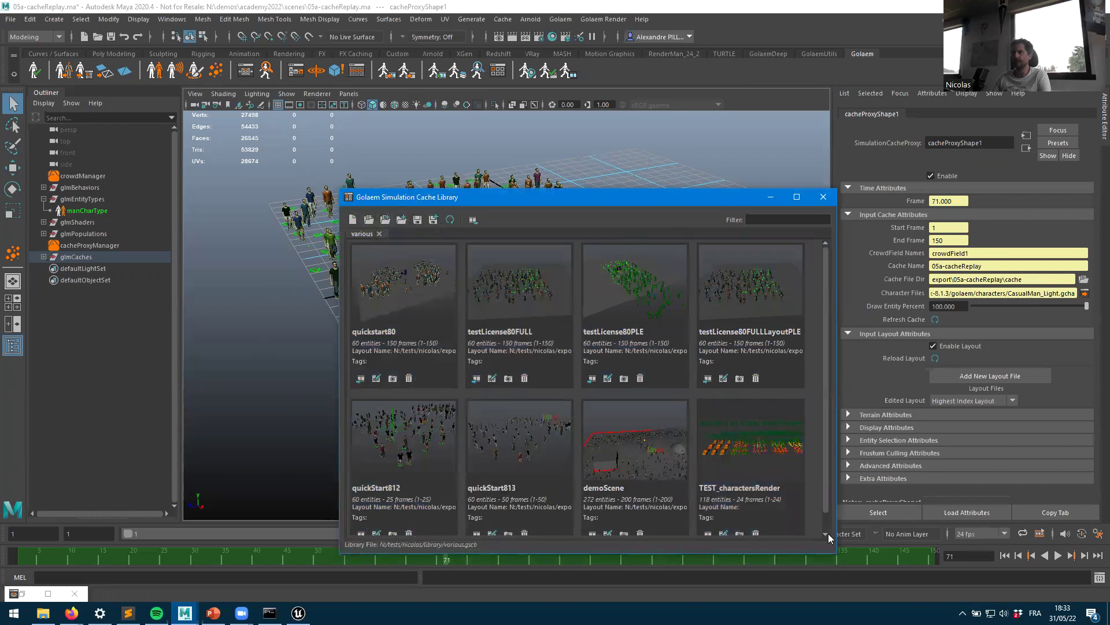
click(757, 532)
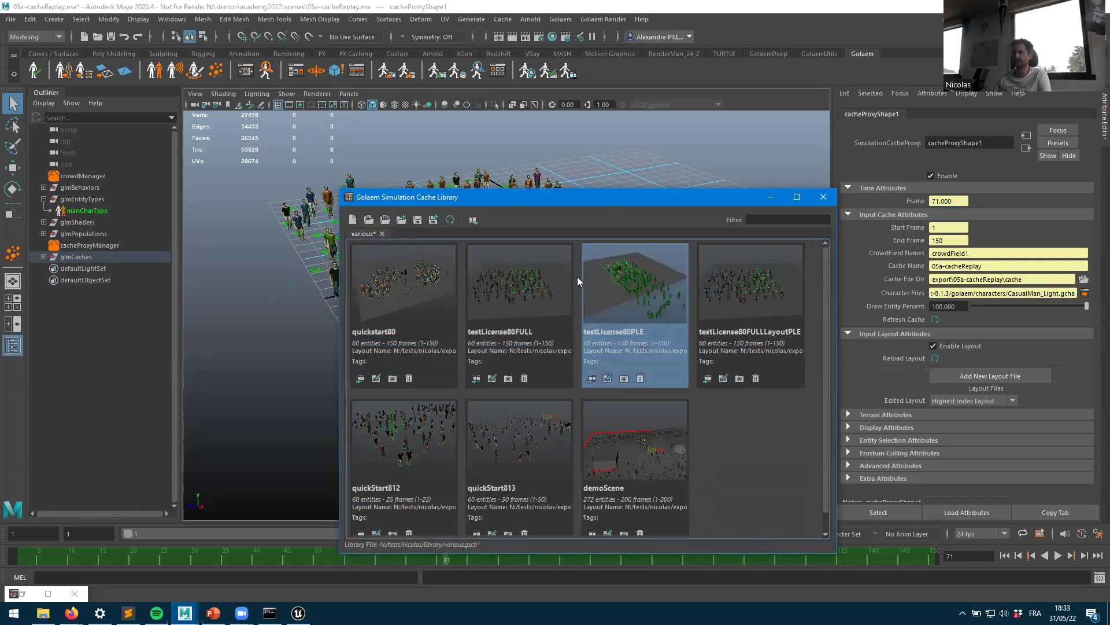
click(352, 220)
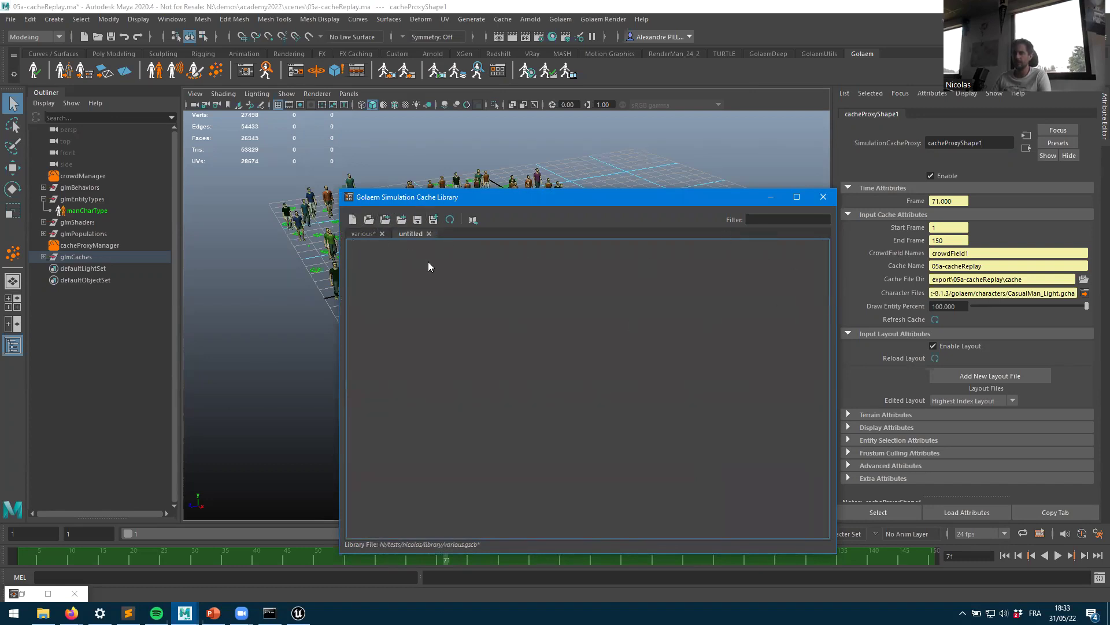
Step: Save the various library, return to the new untitled library and move the window aside
click(364, 234)
click(417, 219)
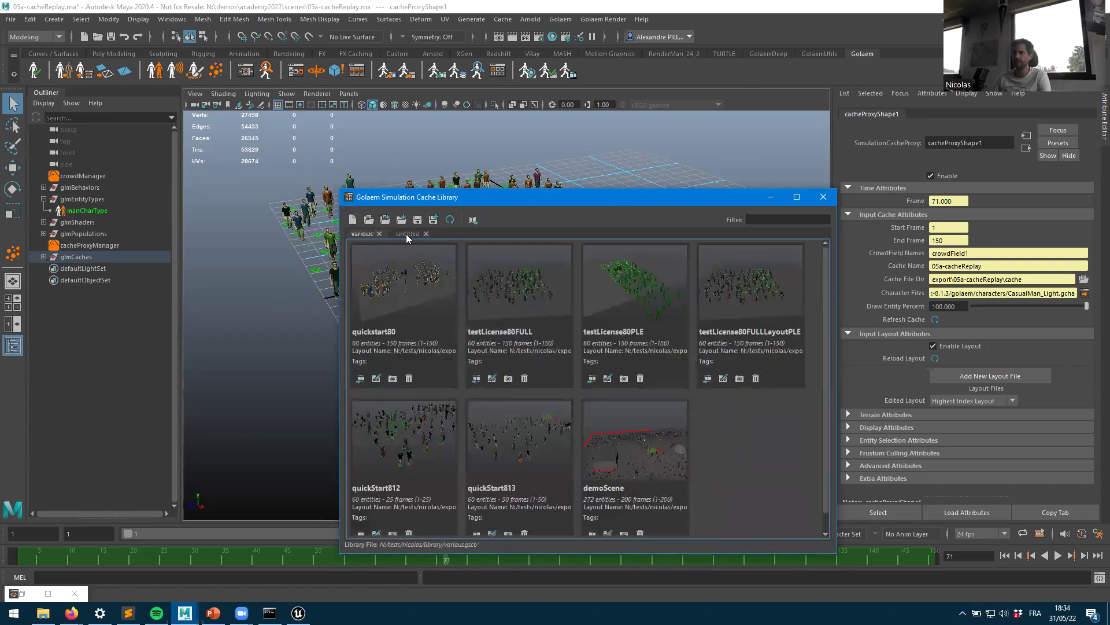
click(409, 233)
drag(483, 197, 779, 96)
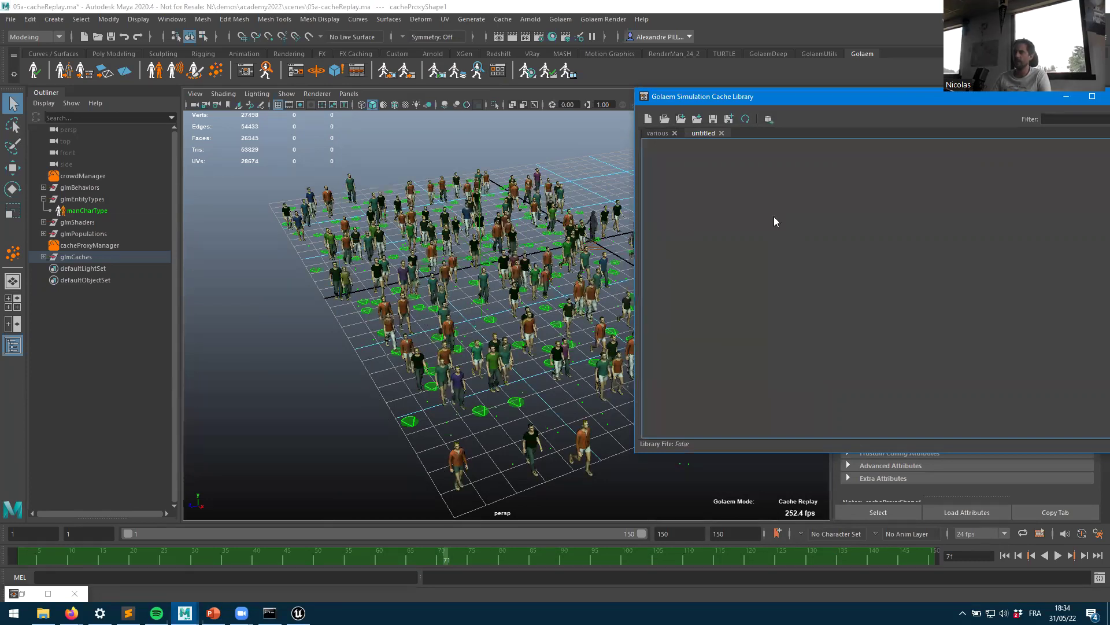
Step: Import the scene's 05a-cacheReplay cache proxy (150 entities, frames 1–150) into the new library
drag(780, 100, 697, 106)
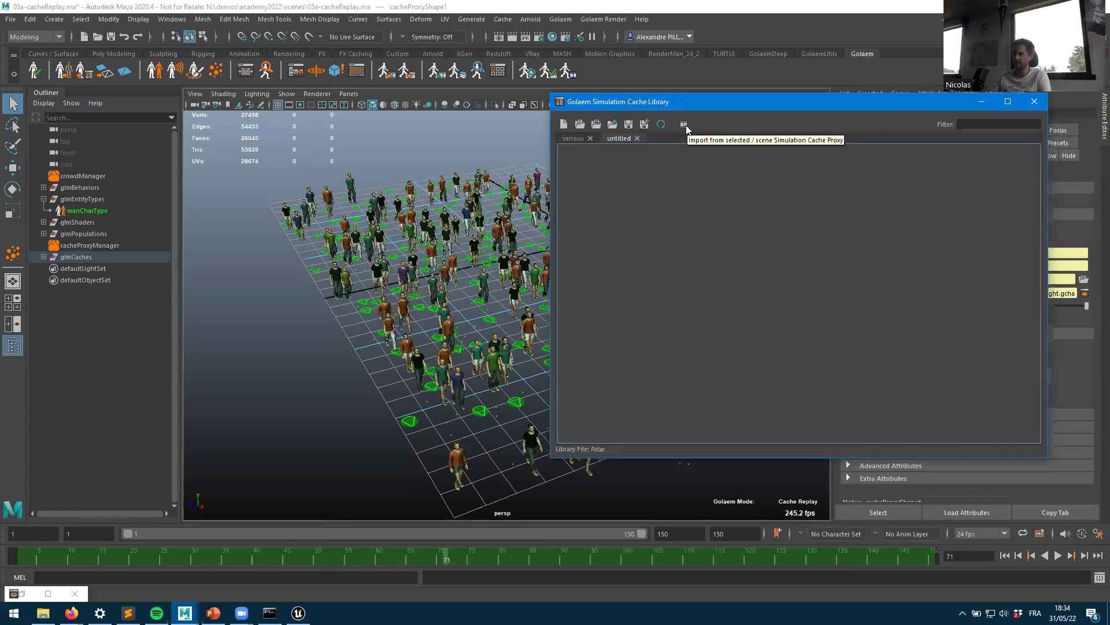
click(685, 126)
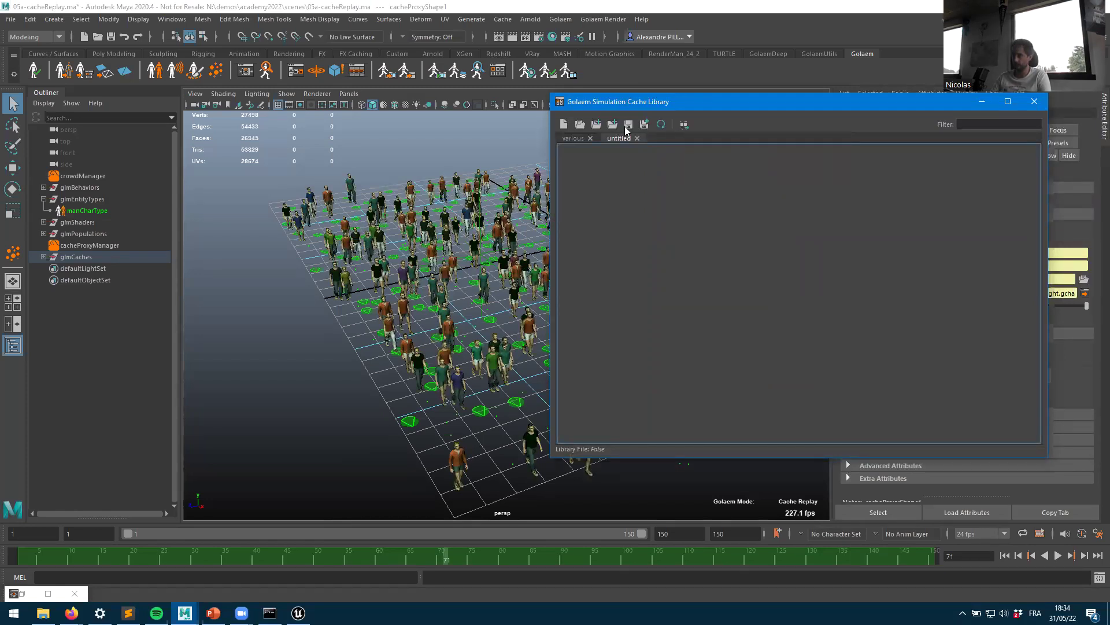
click(683, 126)
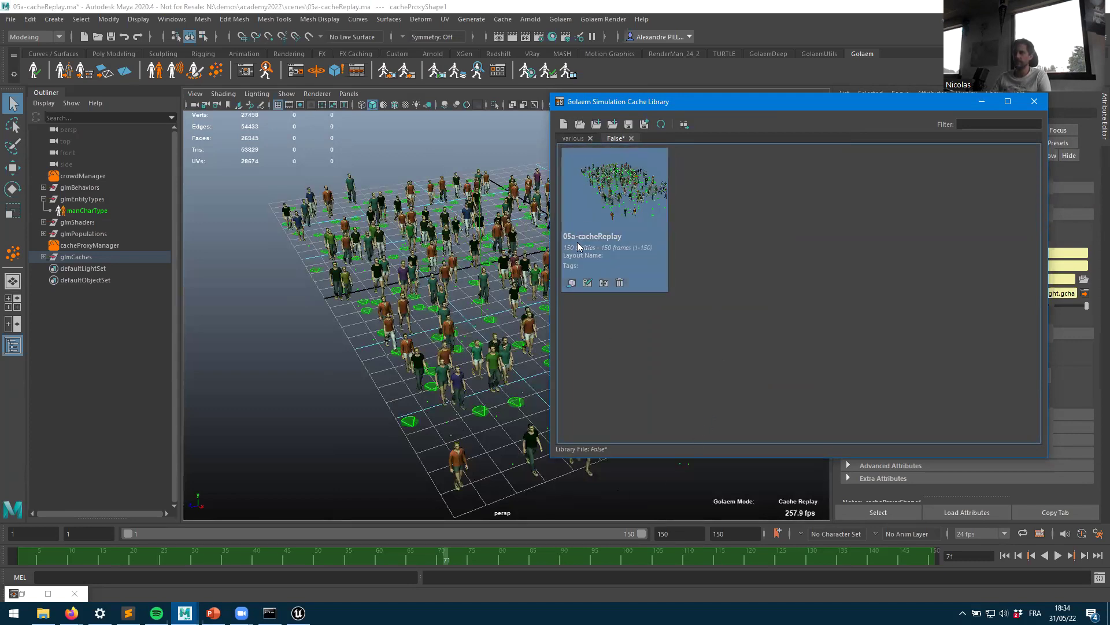
click(644, 124)
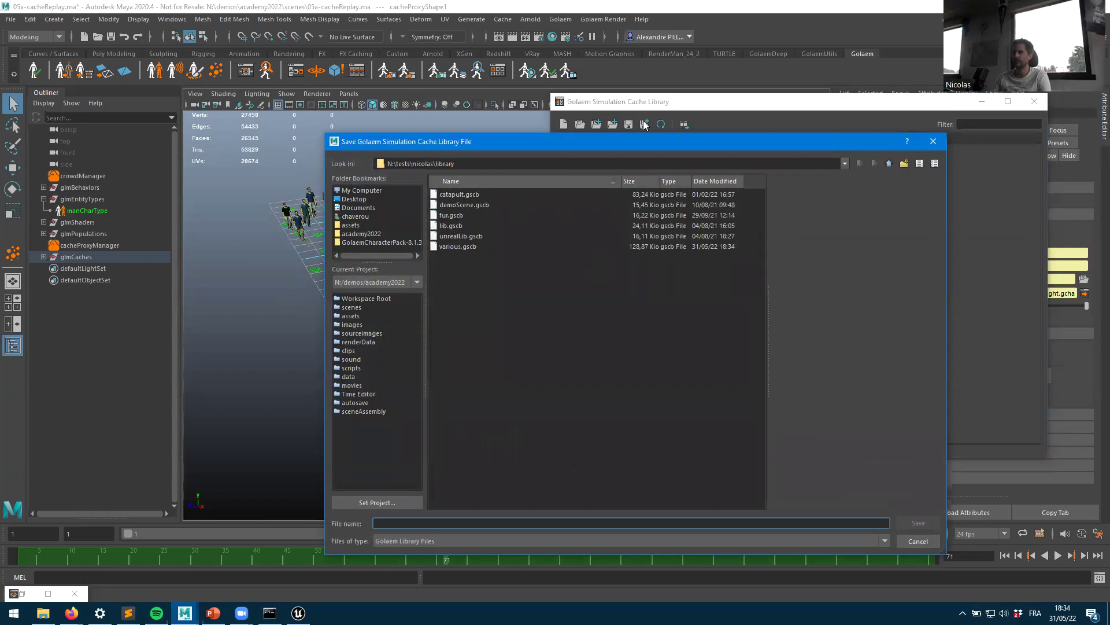
Step: Save the new cache library file as academy22.gclb
click(912, 540)
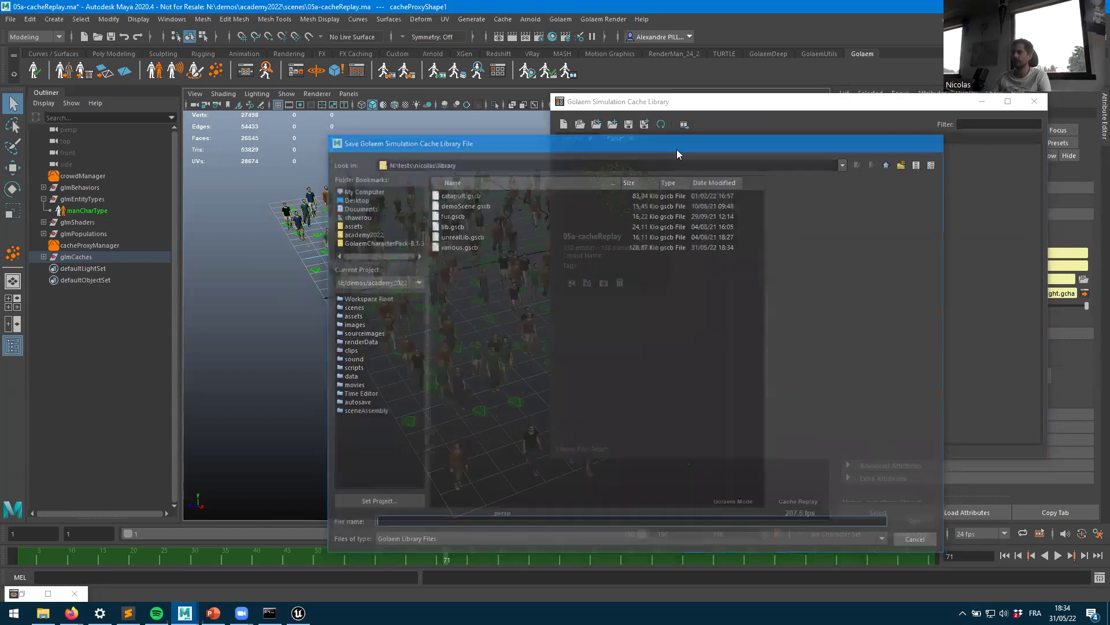
click(645, 124)
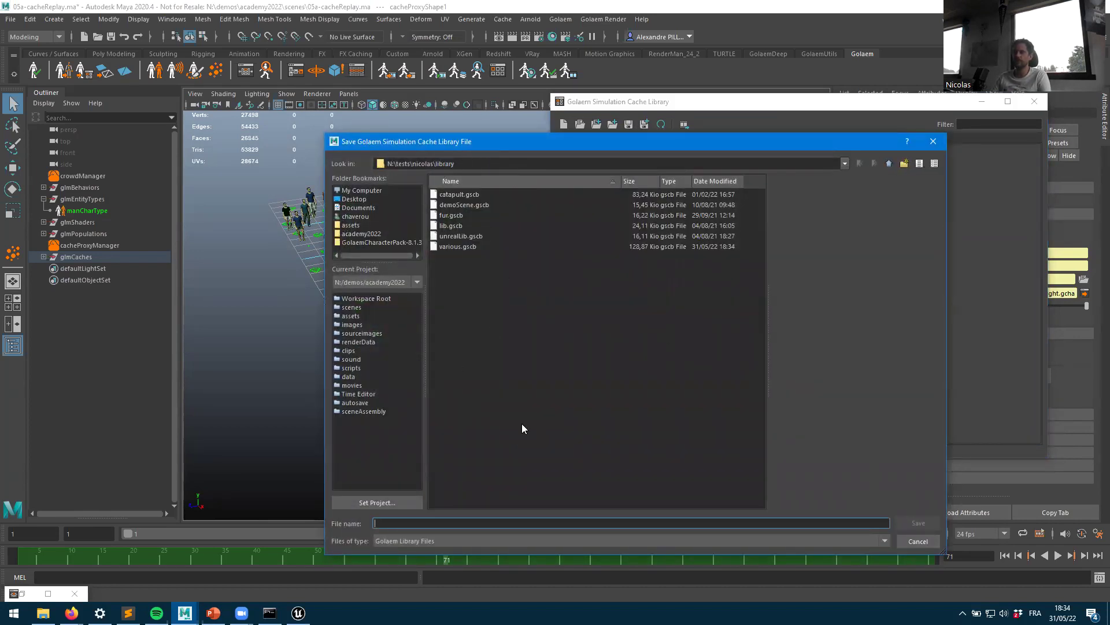
text(academy22)
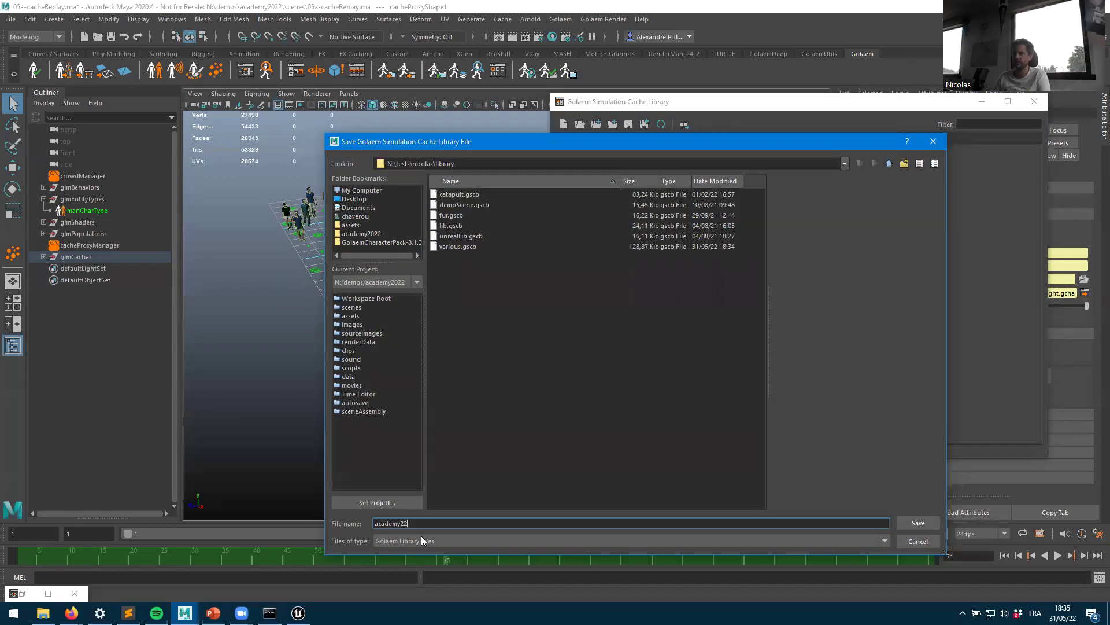
click(928, 522)
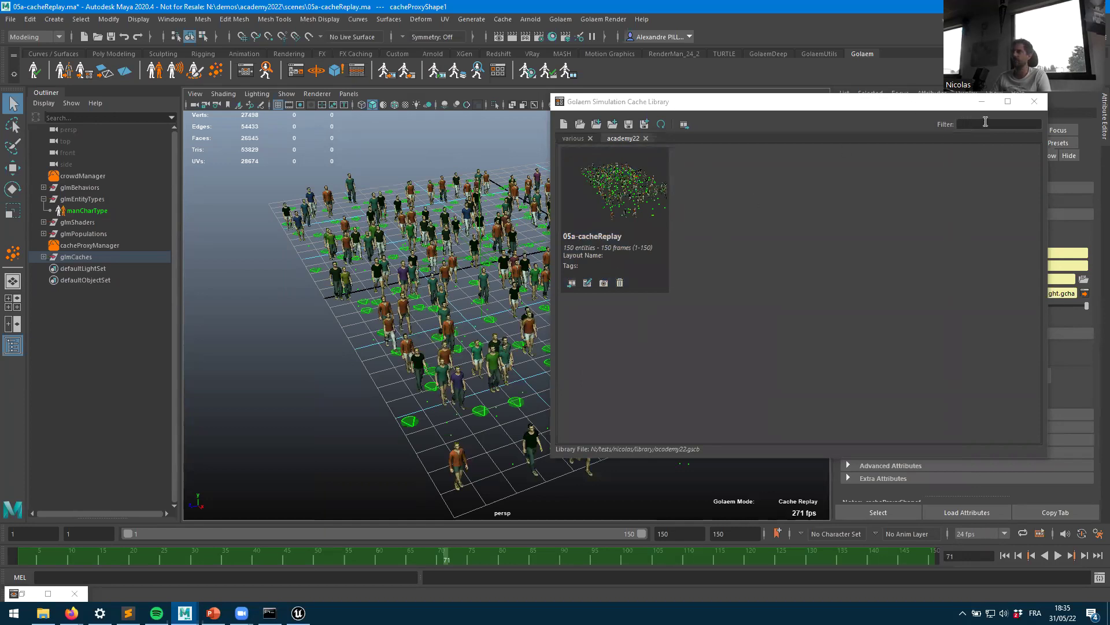
Step: Frame the camera close to the crowd's front and hide the glmPopulations node
click(578, 139)
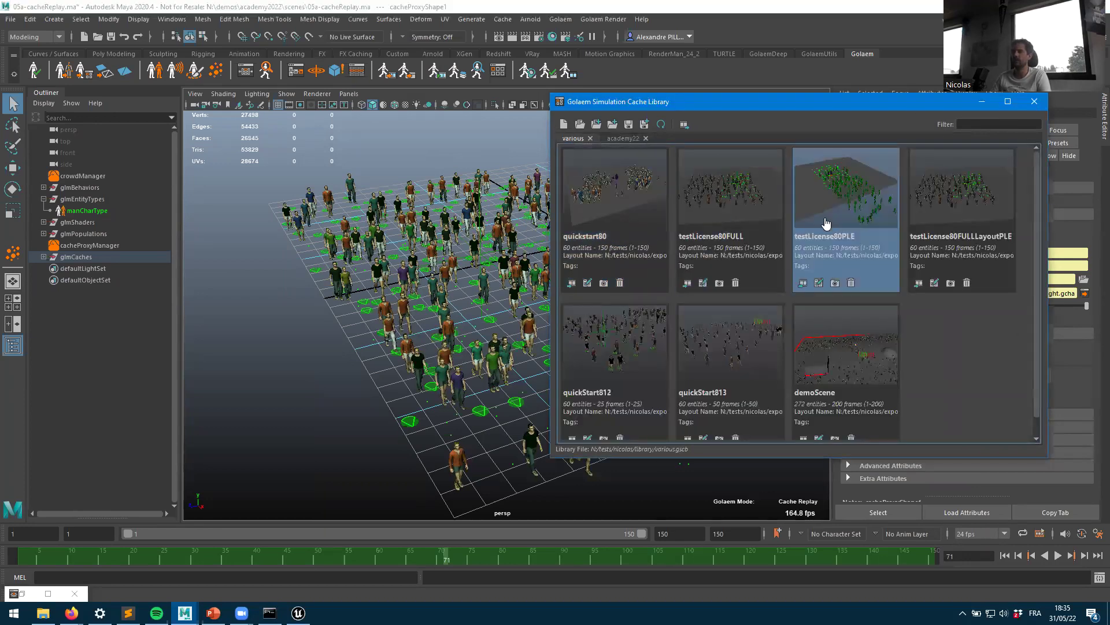
click(624, 139)
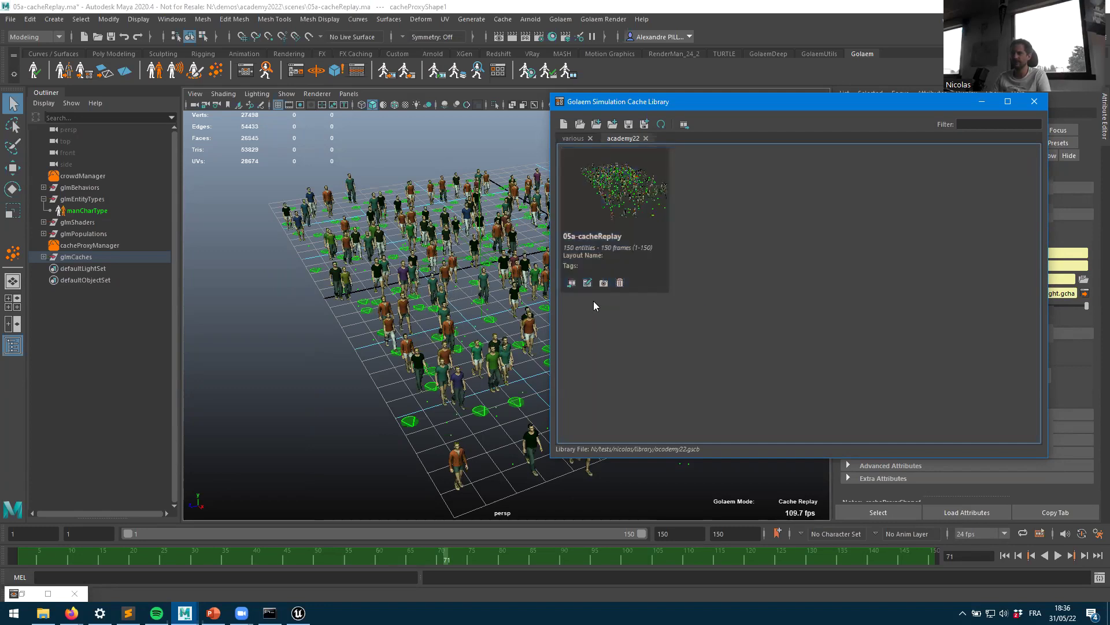
alt+drag(424, 320, 627, 188)
scroll(388, 332, up, 5)
scroll(388, 332, up, 8)
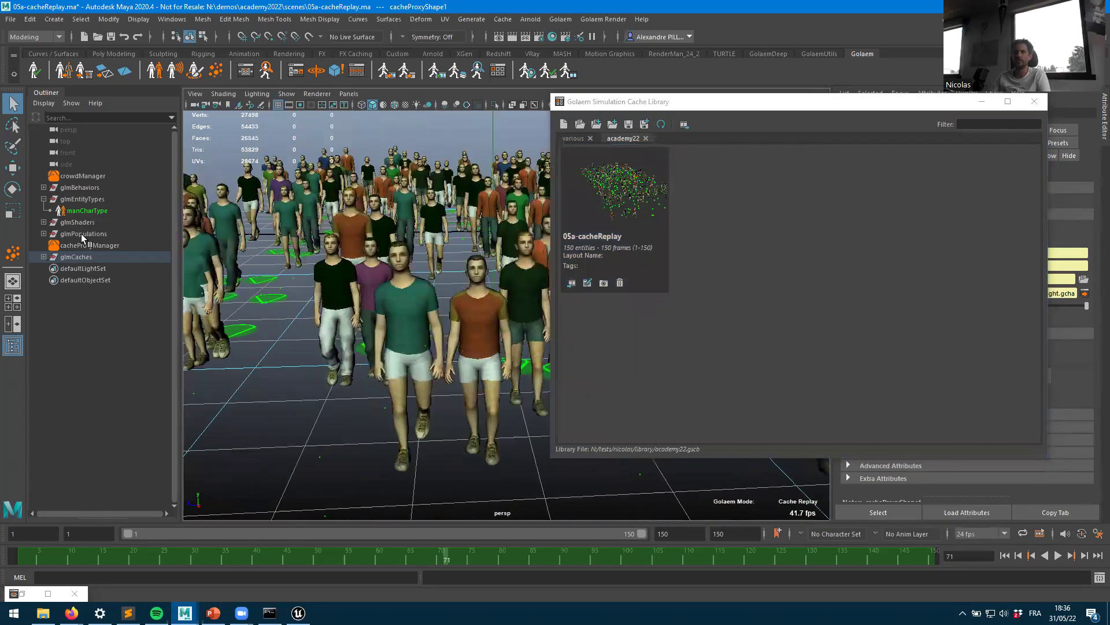
click(83, 233)
key(ctrl+h)
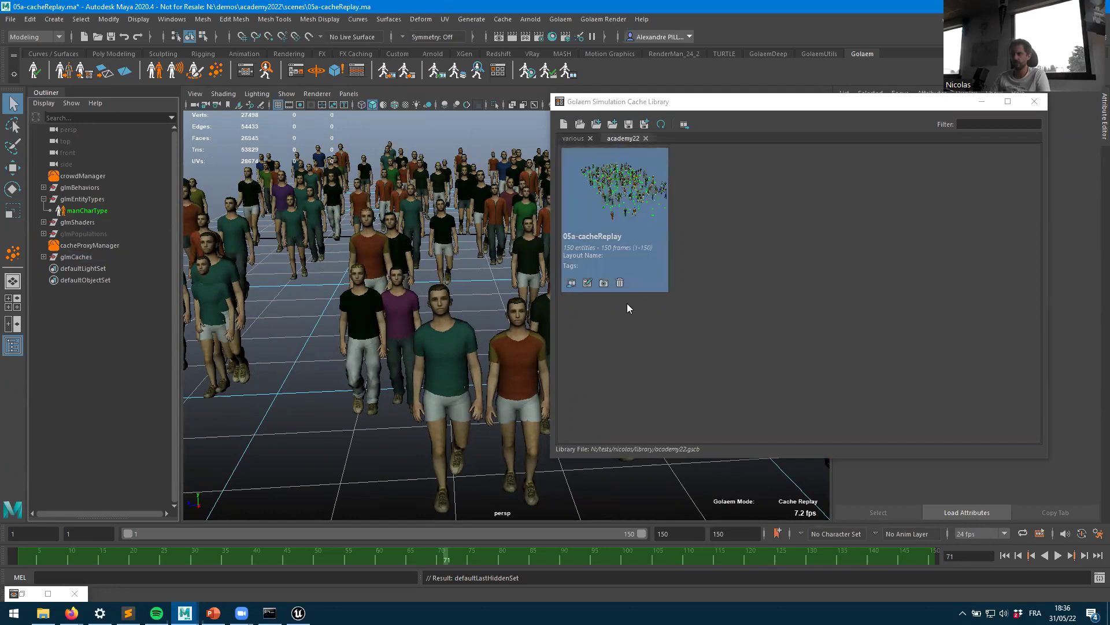
Step: Snapshot the current view as the 05a-cacheReplay thumbnail and save the academy22 library
click(603, 283)
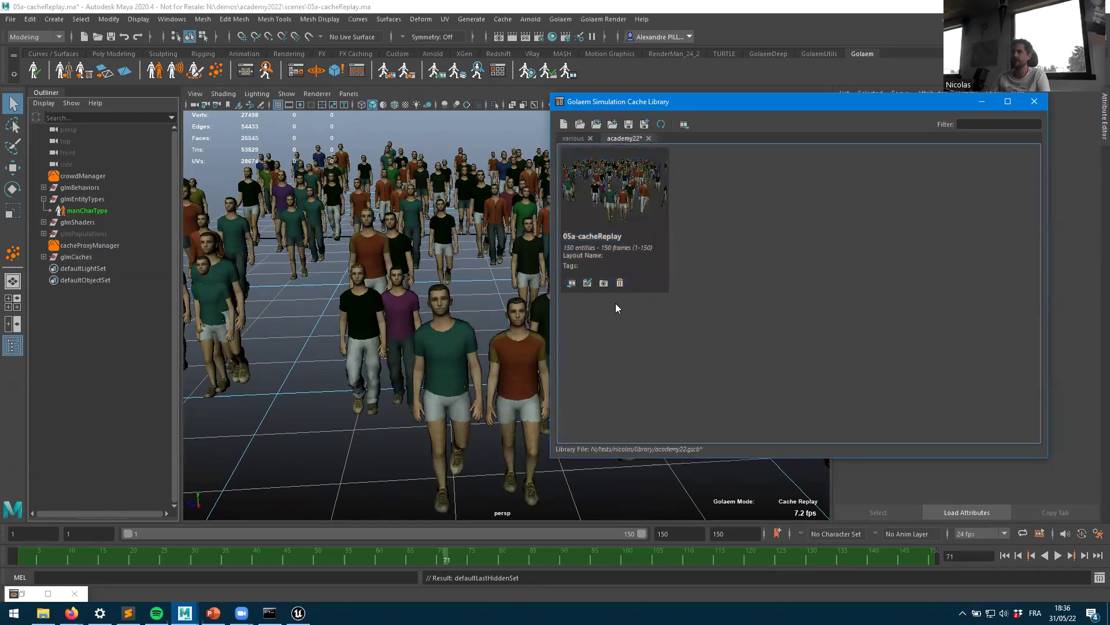
click(587, 283)
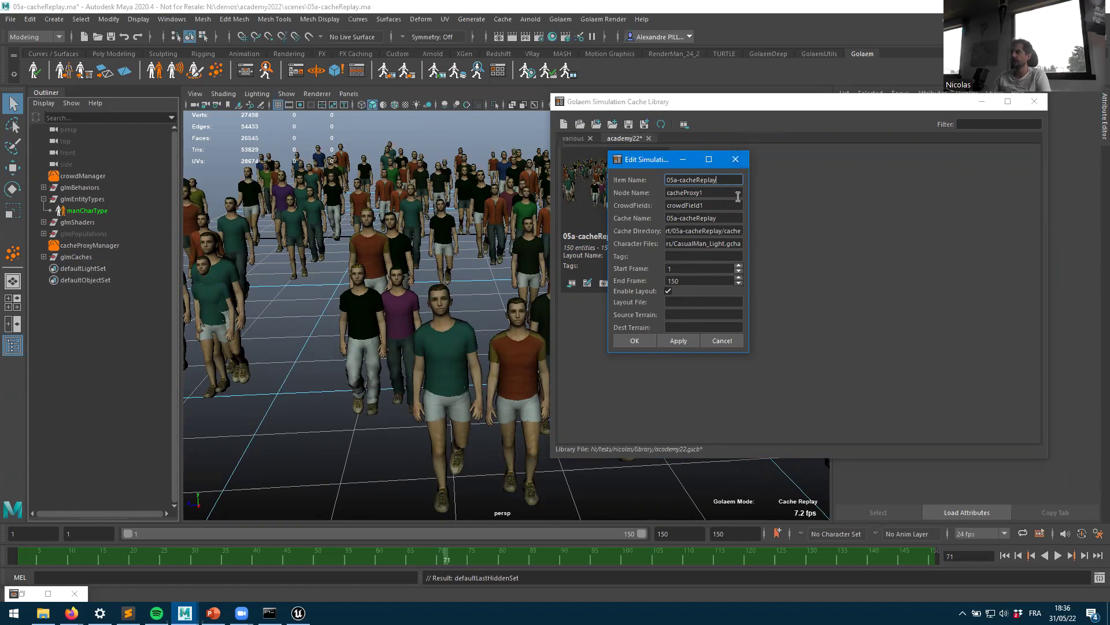
click(722, 341)
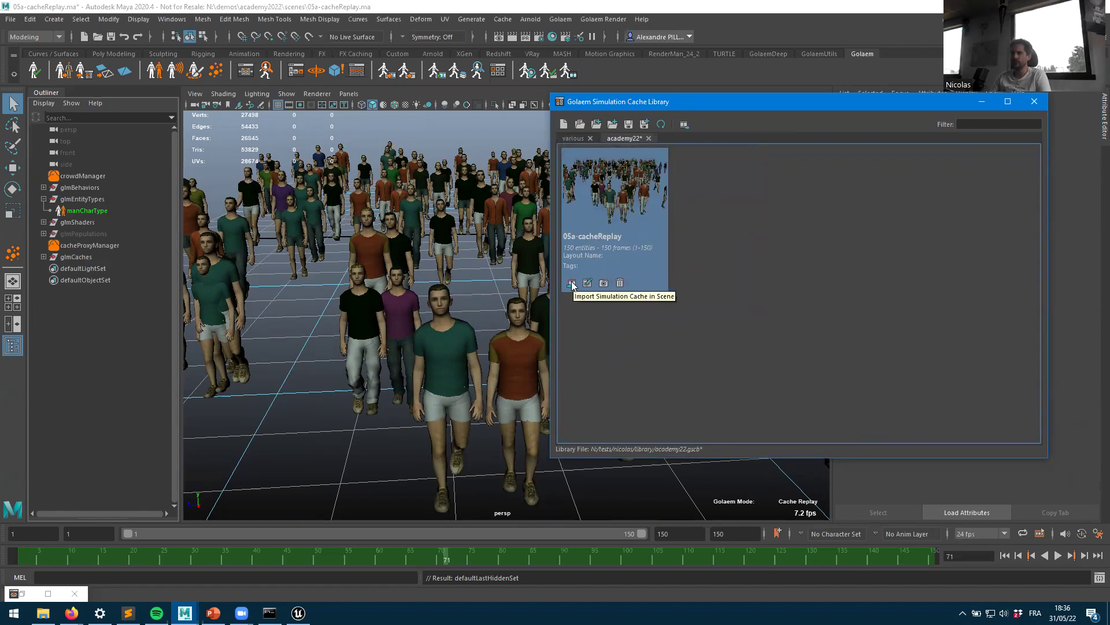
click(629, 126)
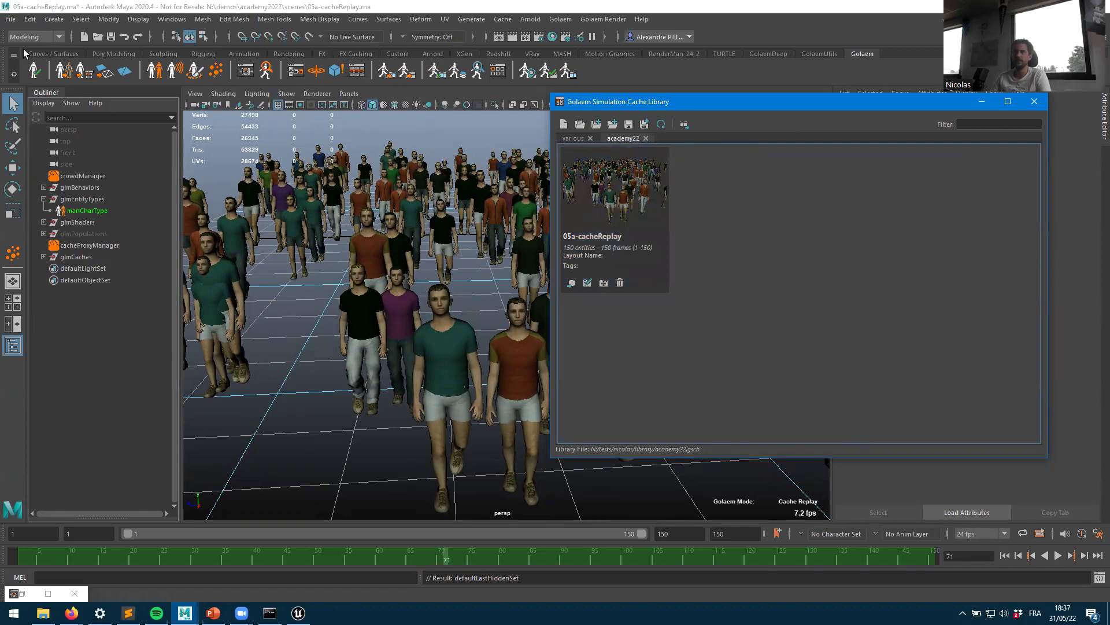
Step: Start a new empty Maya scene without saving the current one
click(10, 19)
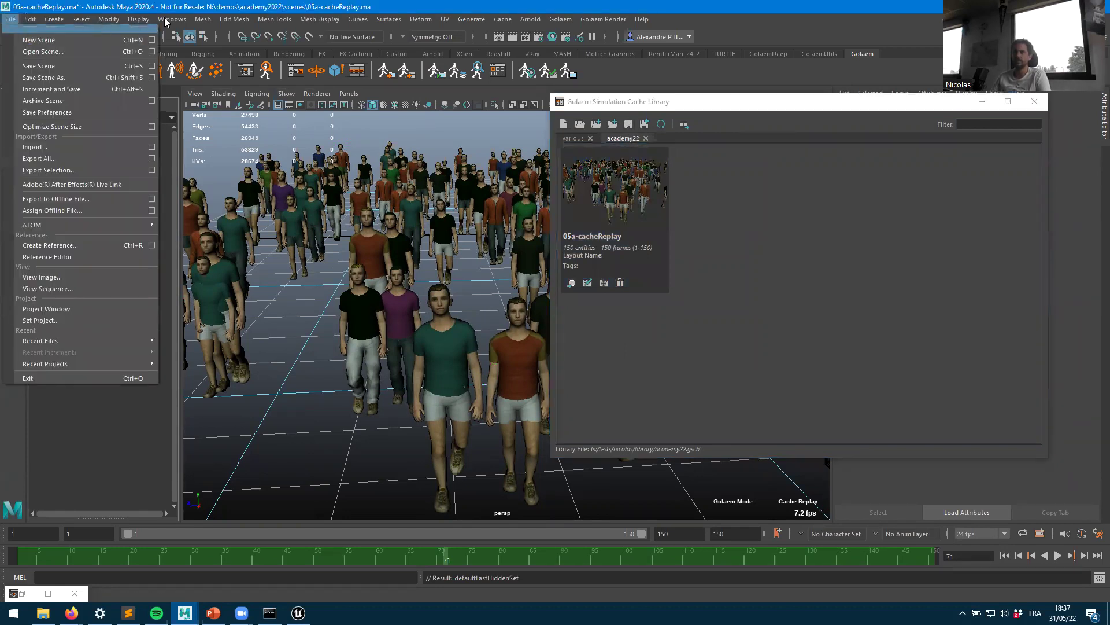
click(172, 19)
click(111, 37)
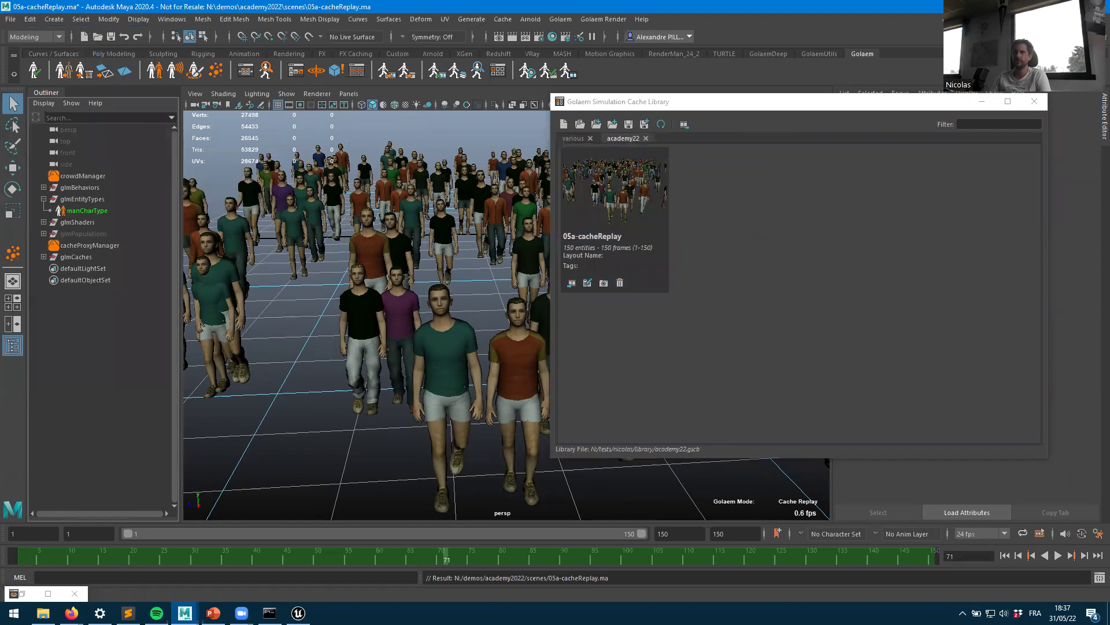
click(11, 19)
click(35, 39)
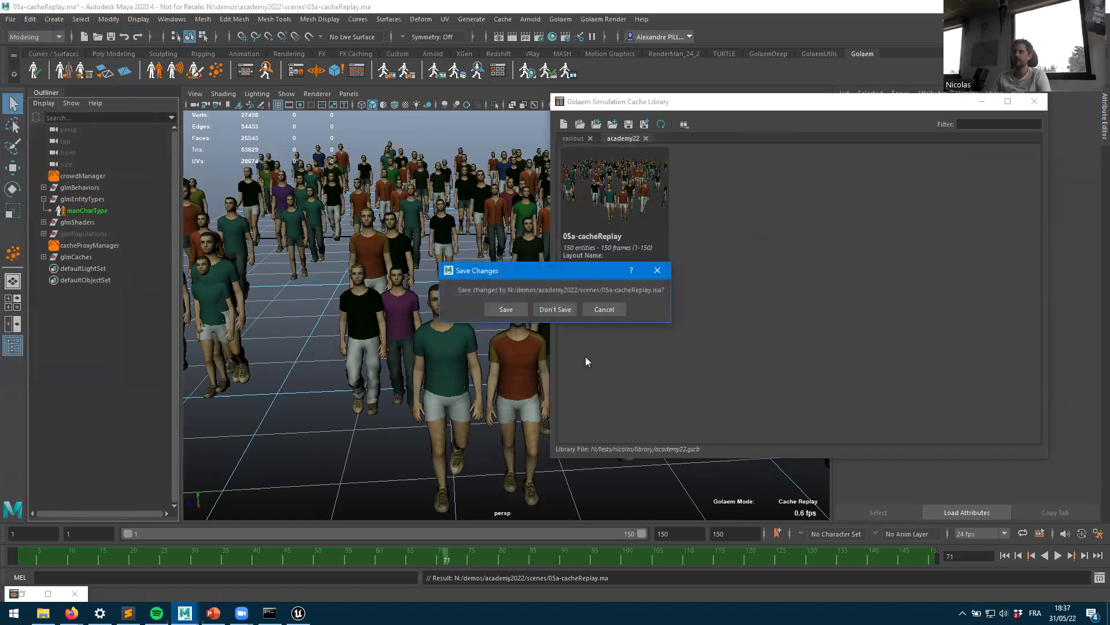
click(556, 309)
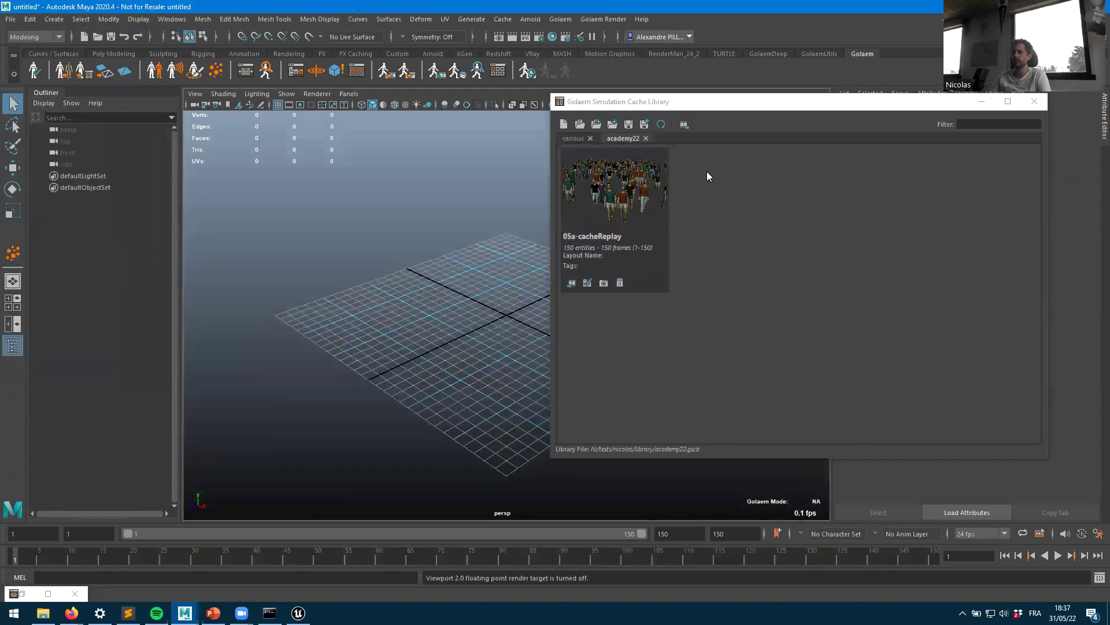
Step: Load the 05a-cacheReplay cache, play it and stop at frame 104, then switch to Unreal
double_click(602, 183)
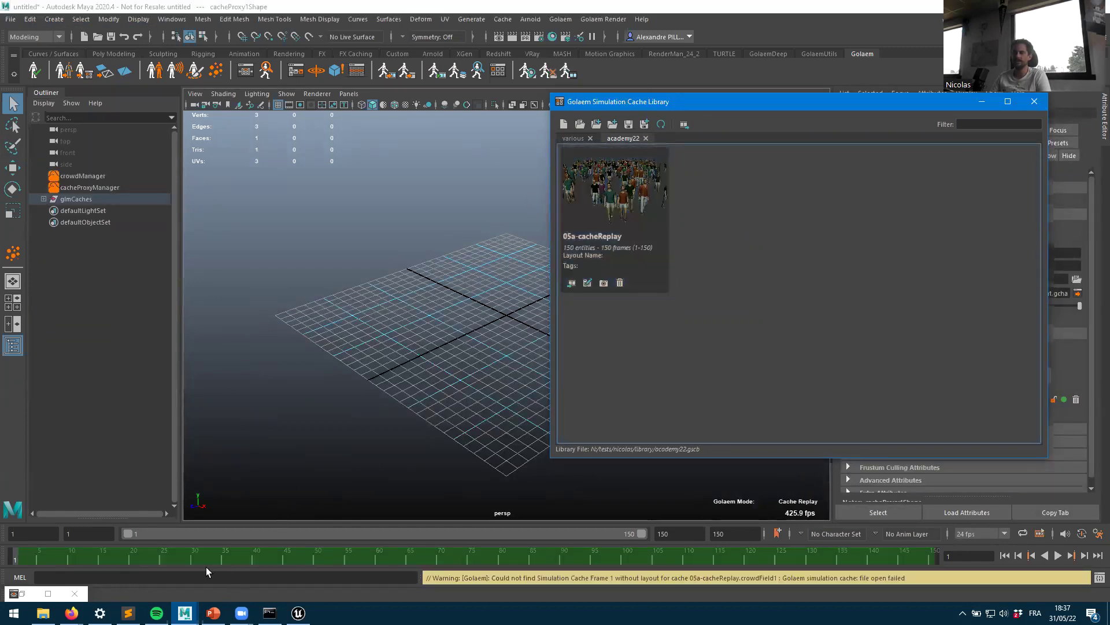
click(313, 550)
key(alt+v)
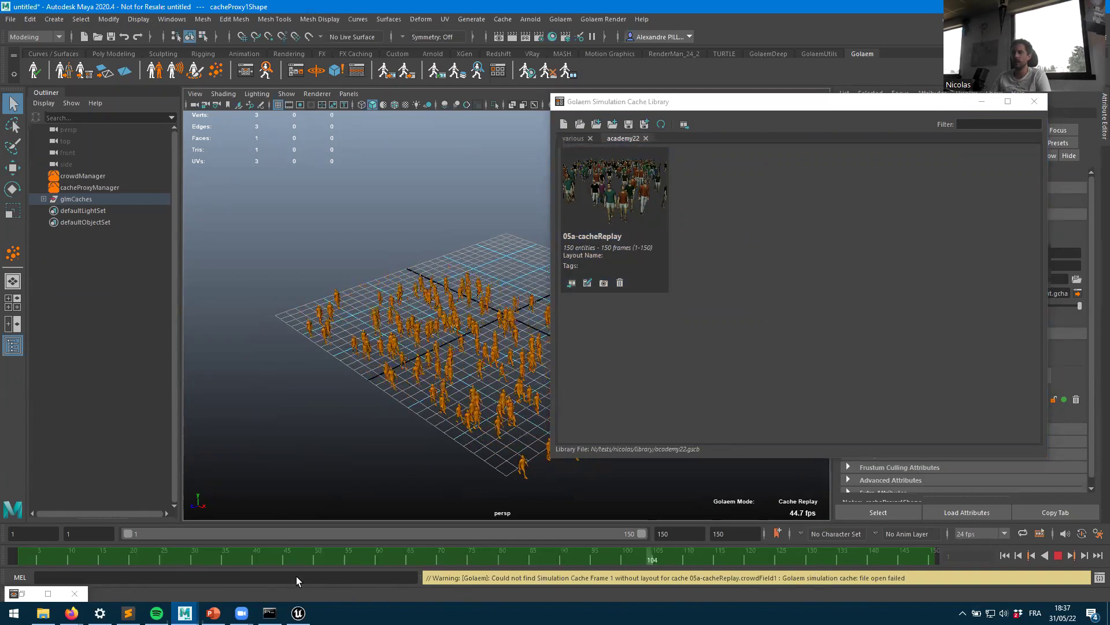
click(648, 566)
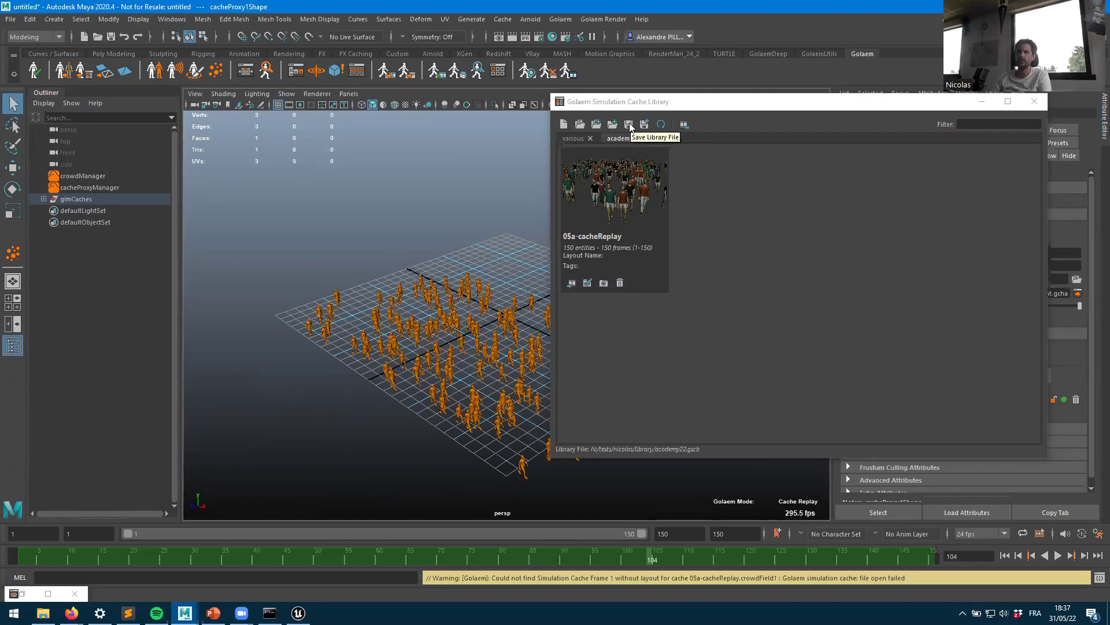
mouse_move(647, 171)
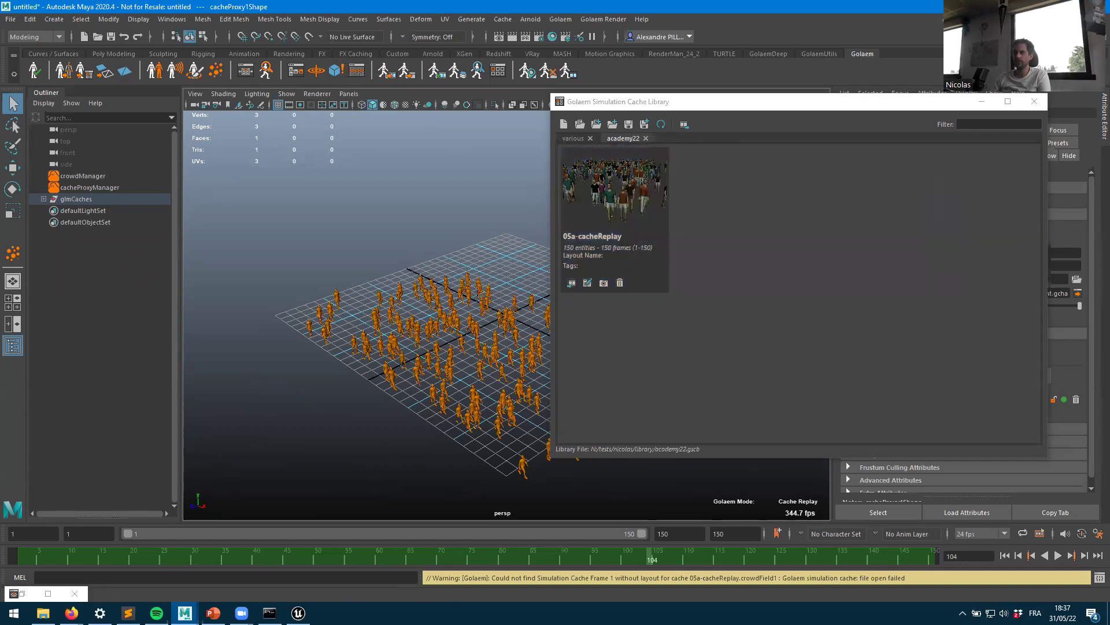
click(298, 613)
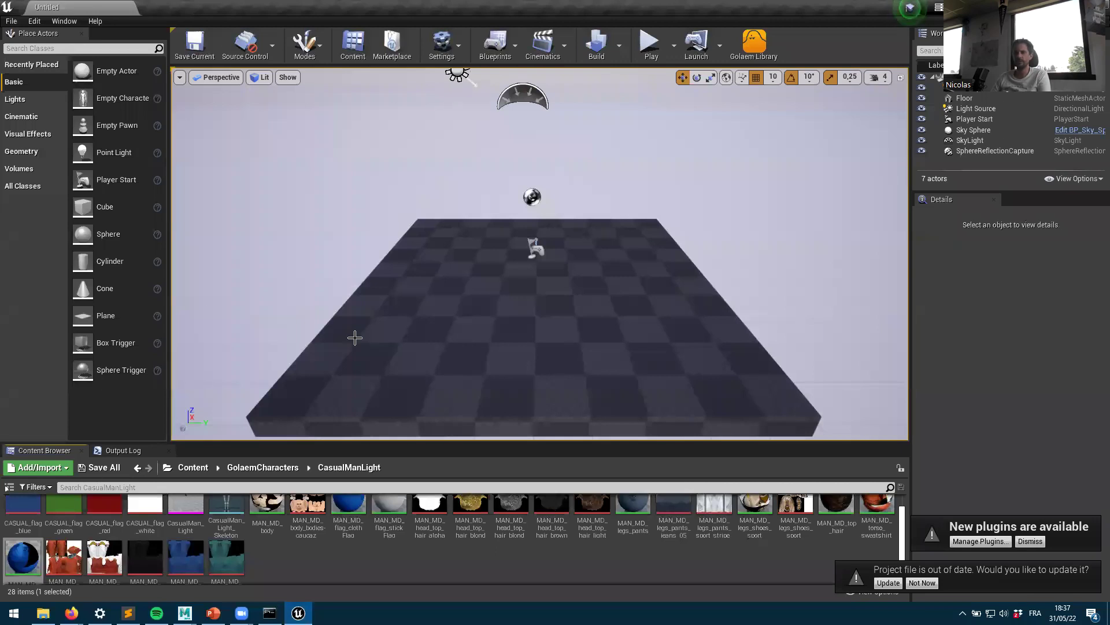
Step: Open academy22.gscb from N:\tests\nicolas\library in Unreal's Golaem cache library
click(192, 467)
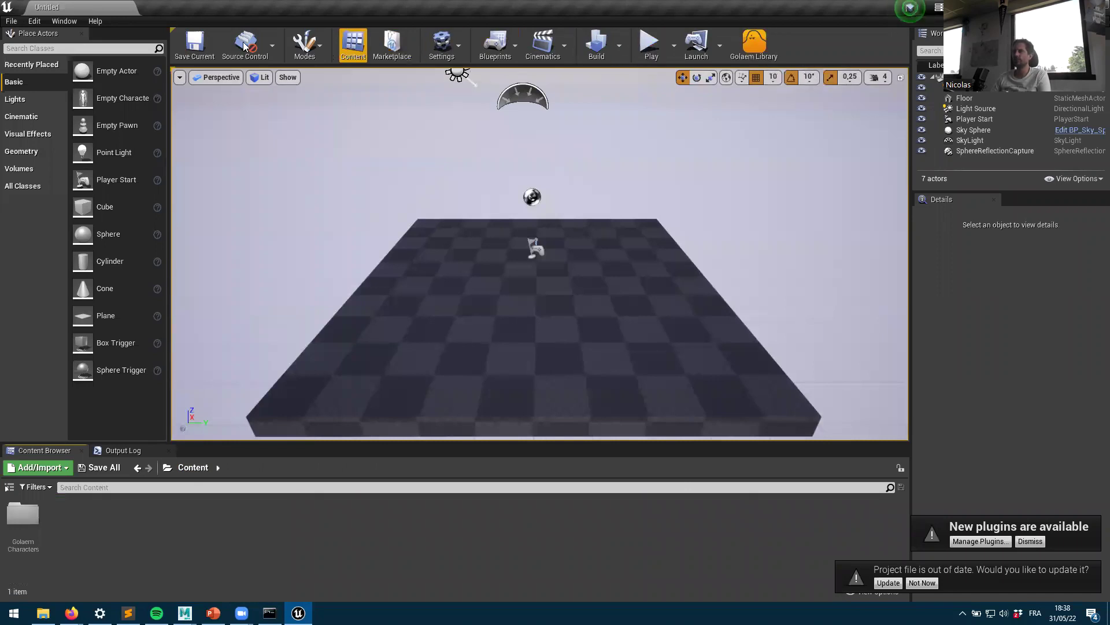
click(763, 53)
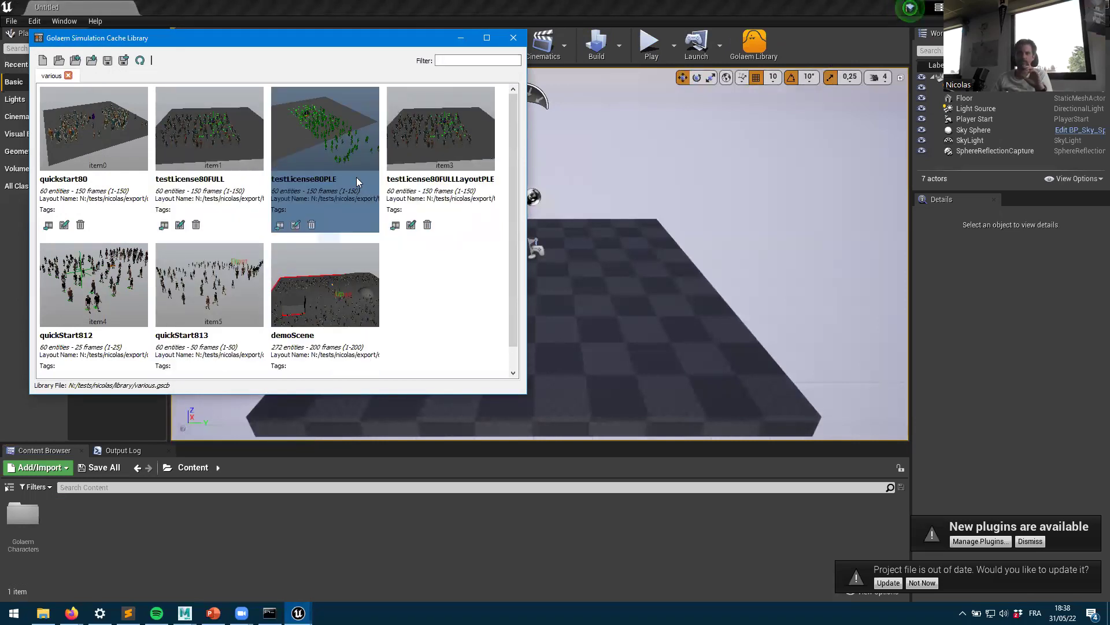
mouse_move(355, 178)
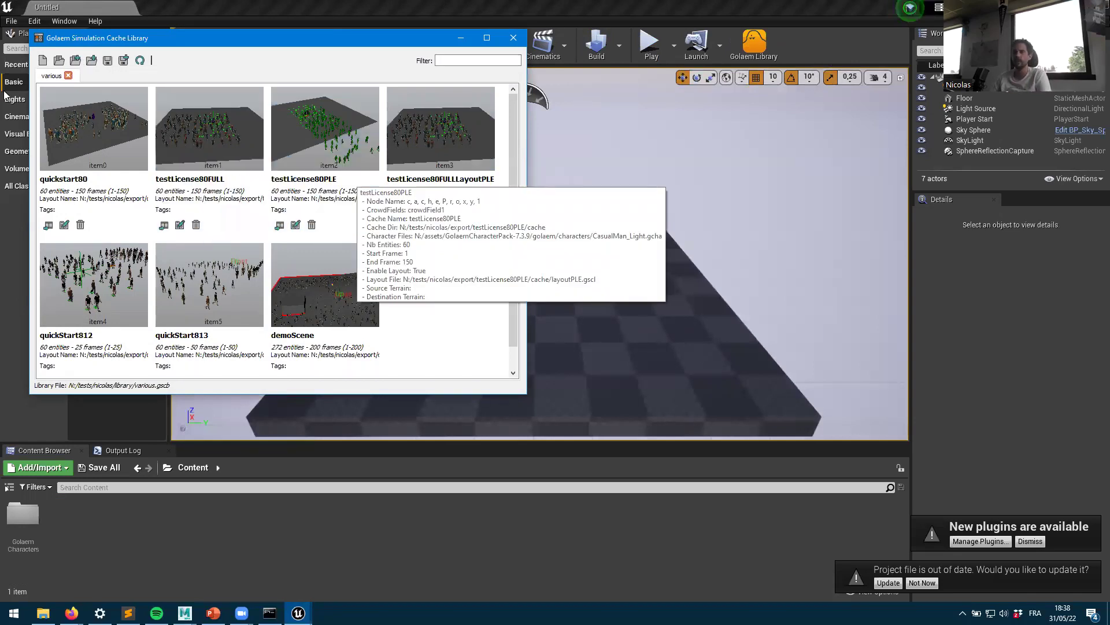
click(59, 61)
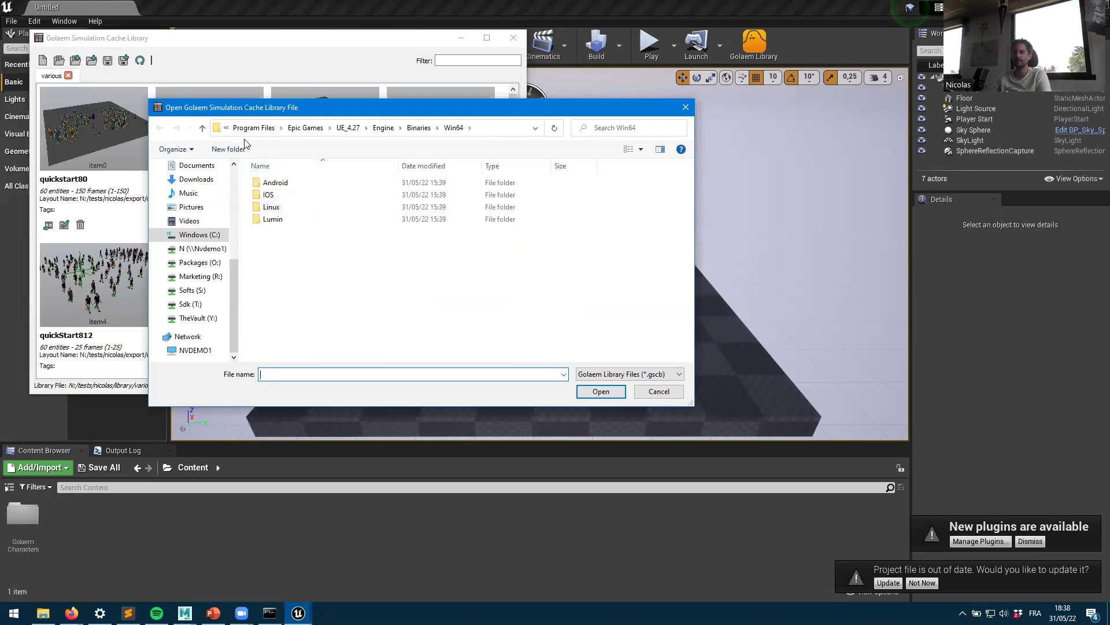
click(204, 248)
double_click(271, 231)
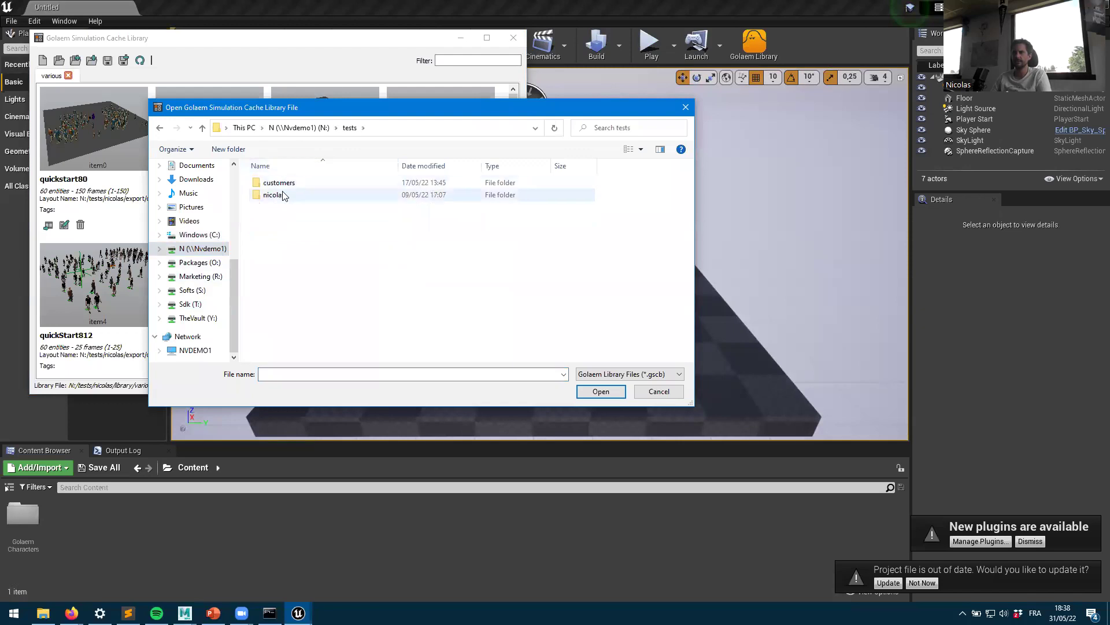
double_click(276, 195)
click(283, 292)
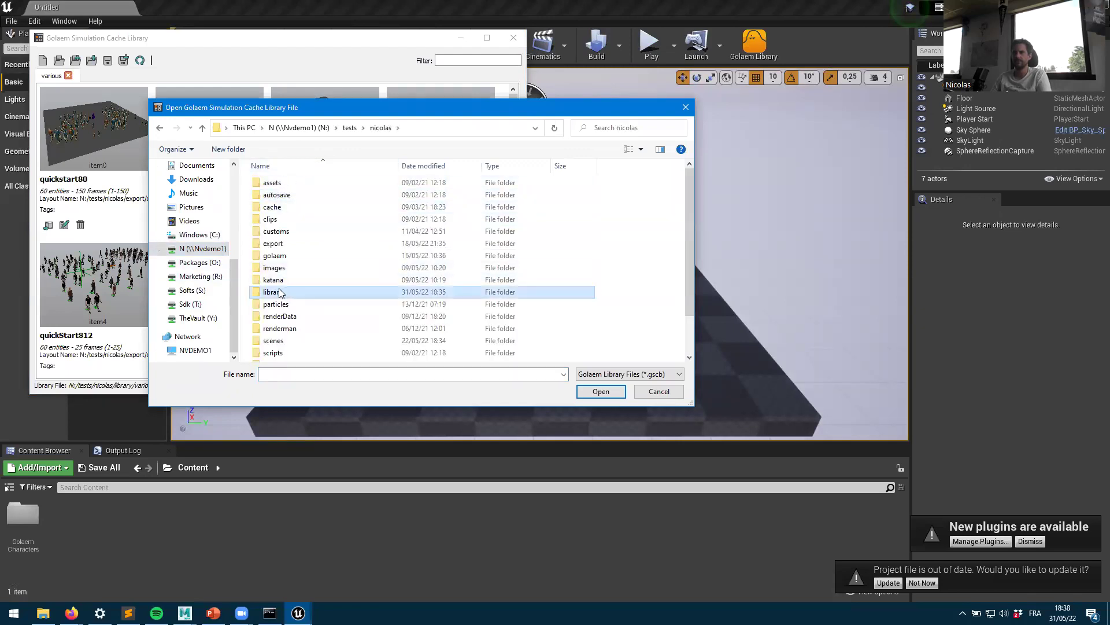
double_click(279, 293)
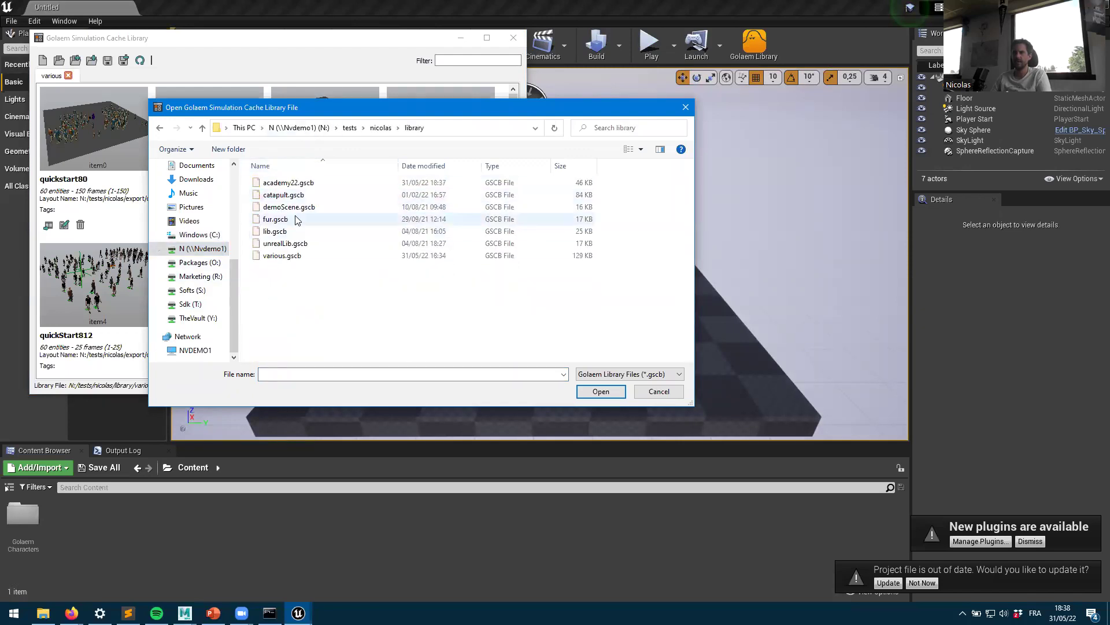
double_click(285, 183)
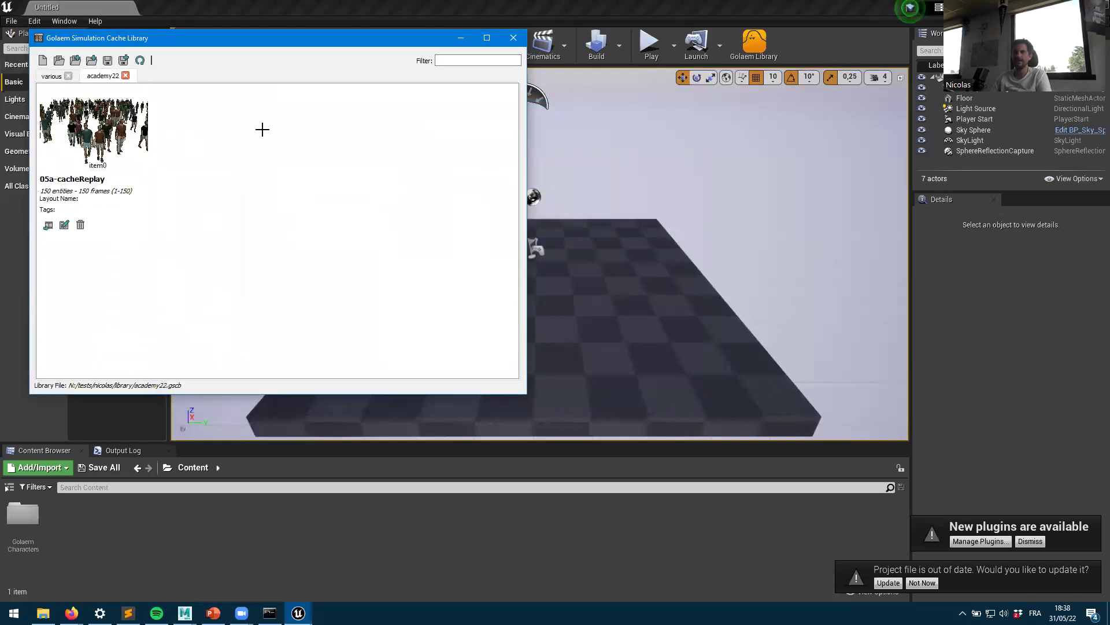
Step: Move the cache library window right, review the Python errors in the Output Log, then close it
click(96, 196)
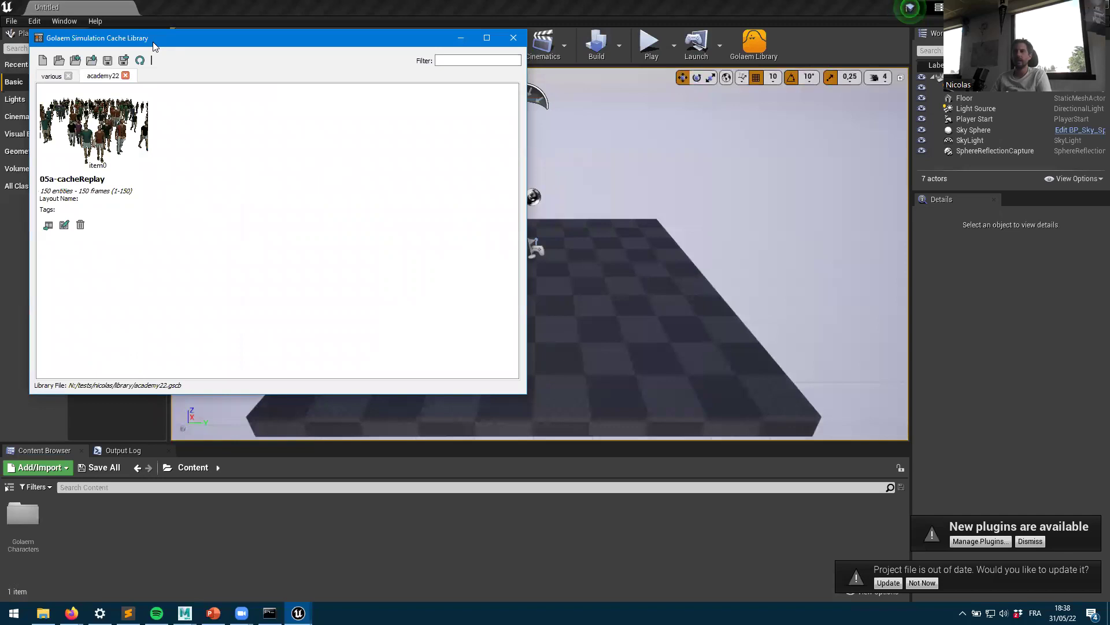
drag(161, 47, 719, 194)
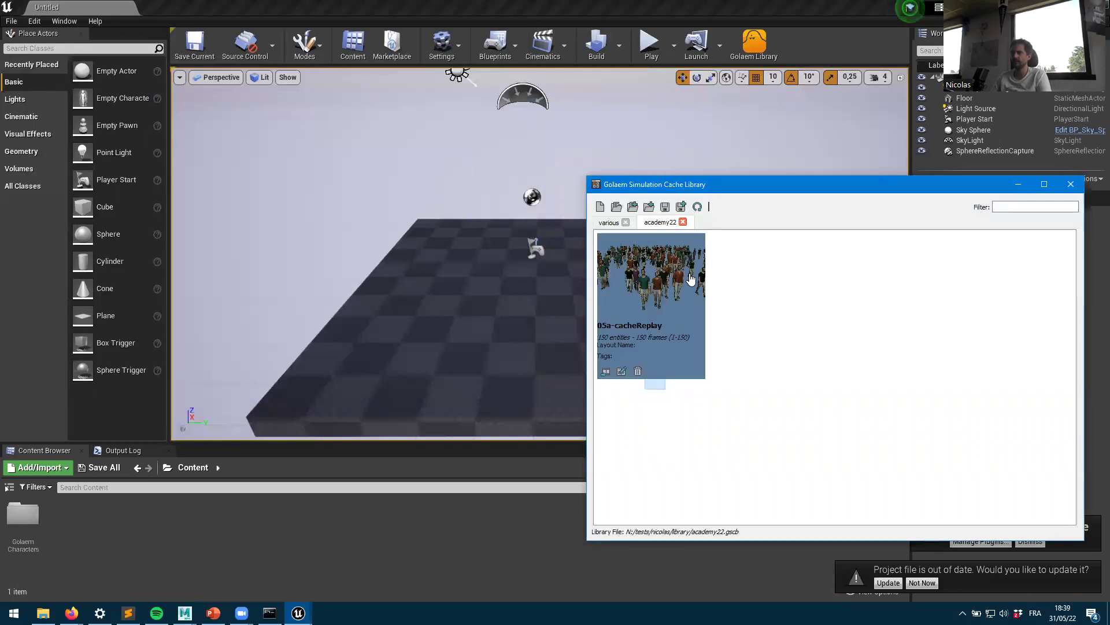
click(129, 450)
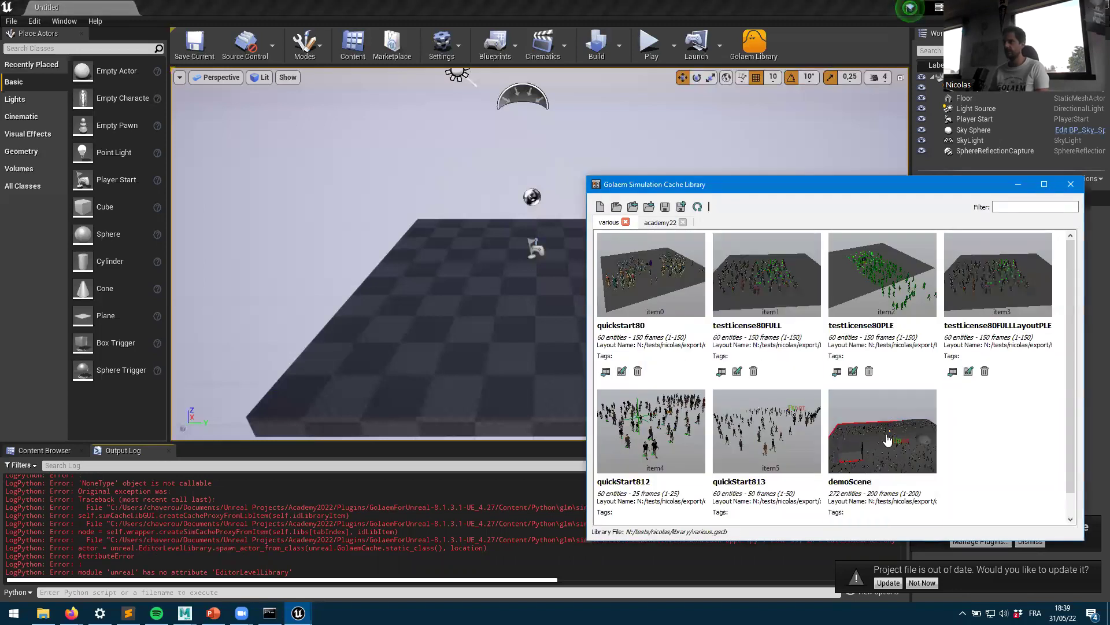
scroll(755, 443, down, 1)
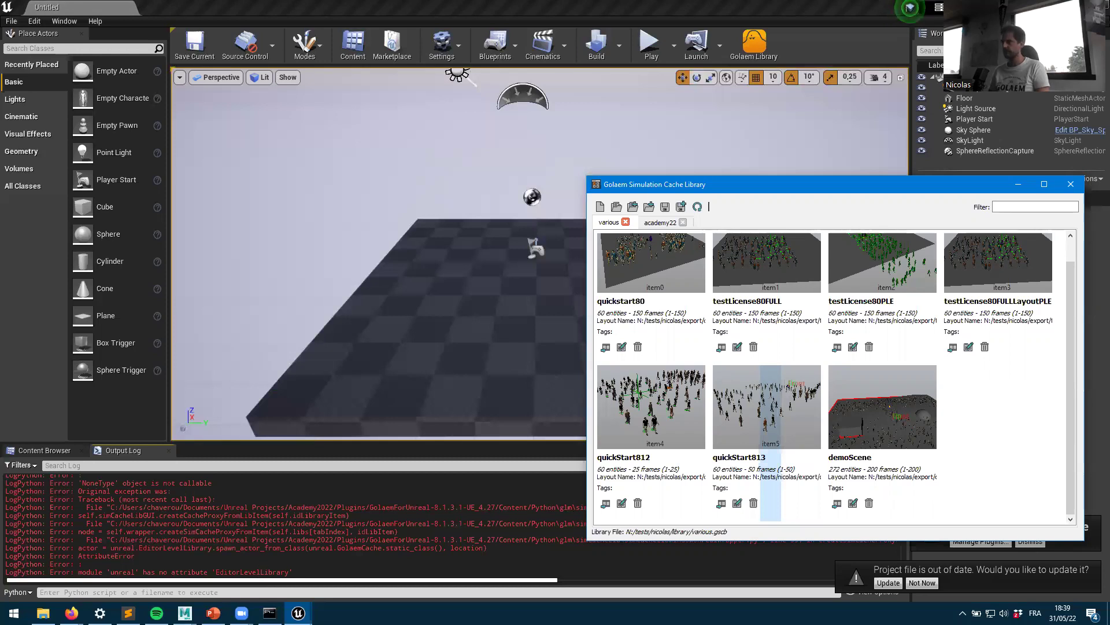
click(1019, 184)
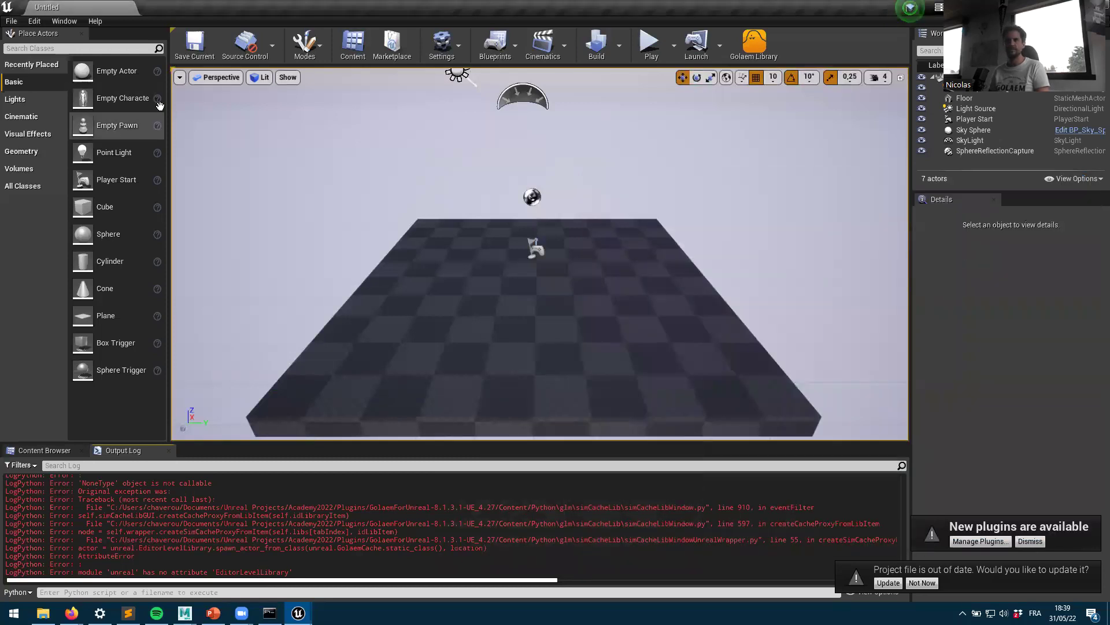
click(16, 49)
Step: Place a Golaem Cache actor in the level and reset its location to the origin
text(golaem)
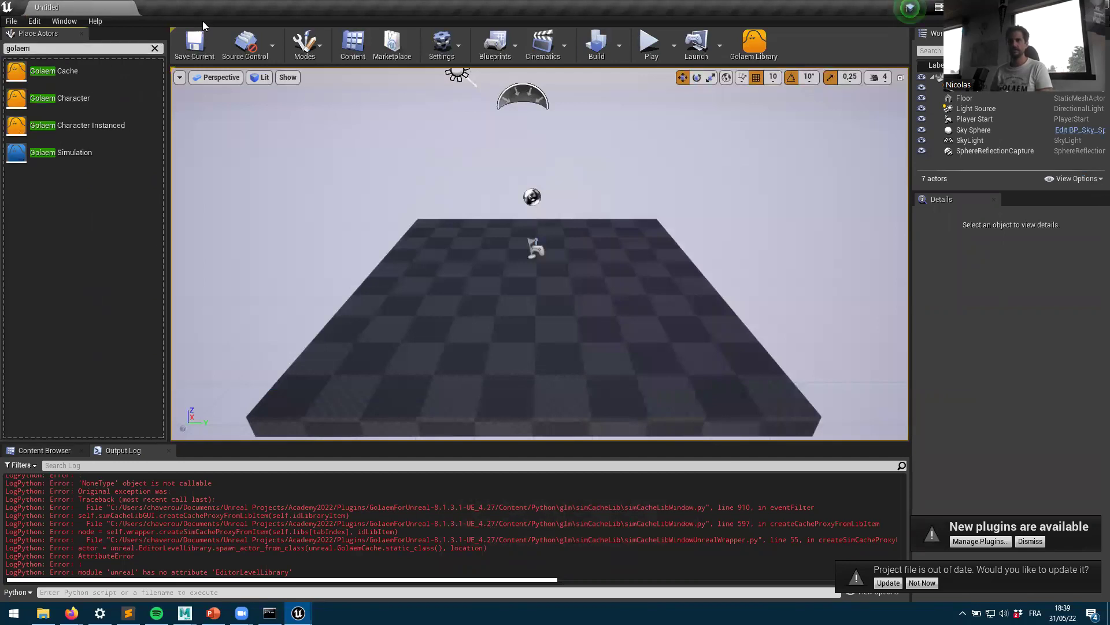
drag(53, 71, 535, 258)
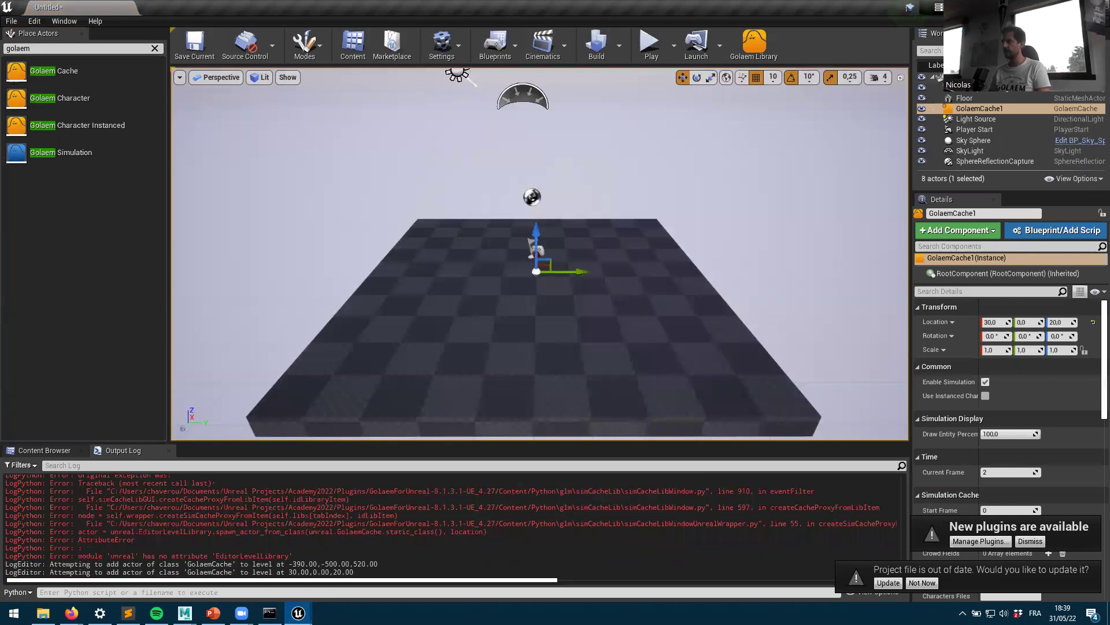
click(1093, 322)
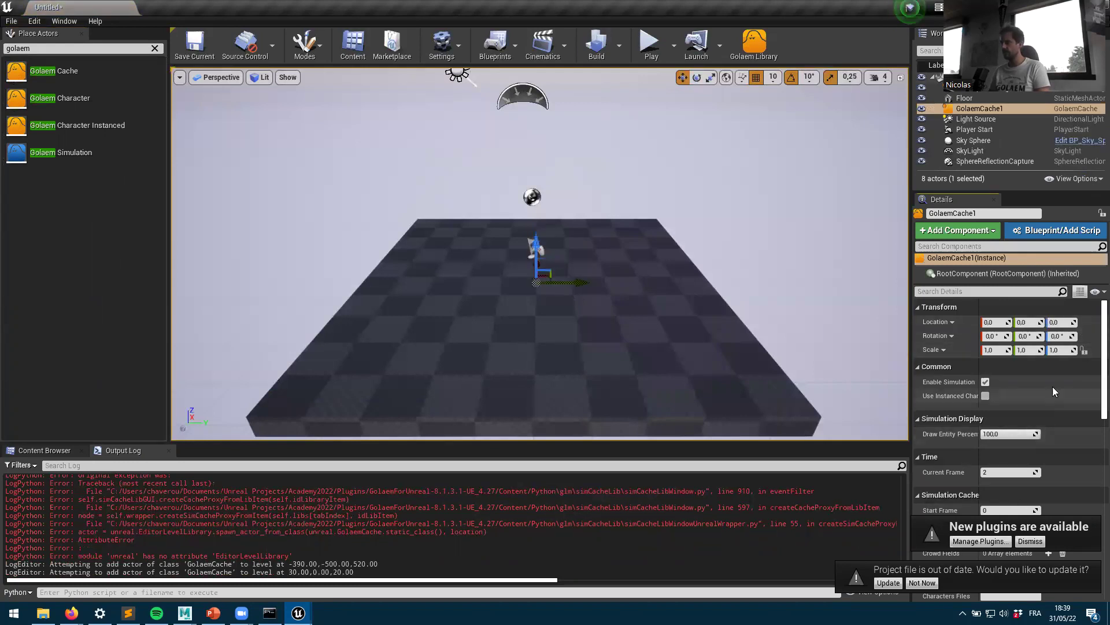
Step: Set Start Frame 1, End Frame 150, Frame Rate 24, and add one In Characters entry
scroll(1069, 418, down, 5)
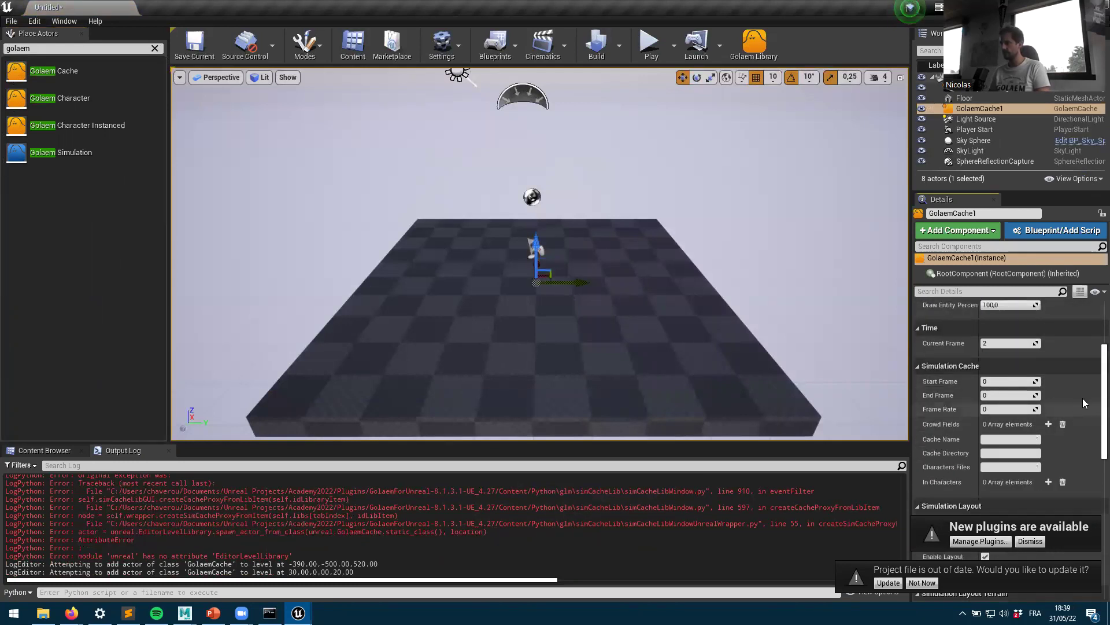
scroll(1070, 468, down, 3)
scroll(1070, 467, up, 8)
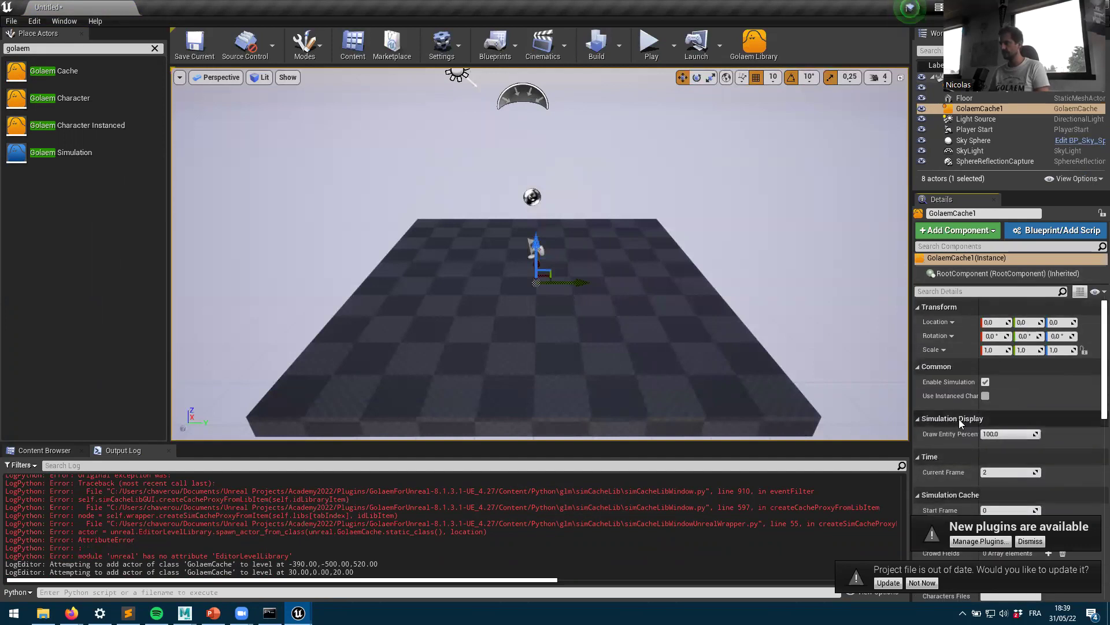
scroll(976, 435, down, 4)
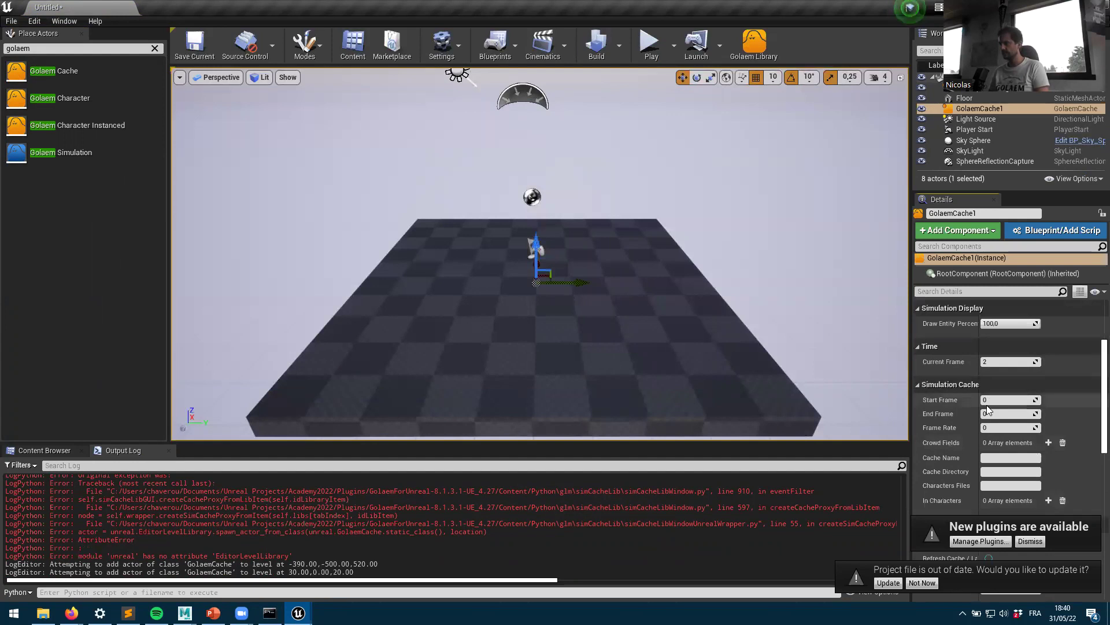
click(1001, 401)
text(1)
key(Tab)
key(Tab)
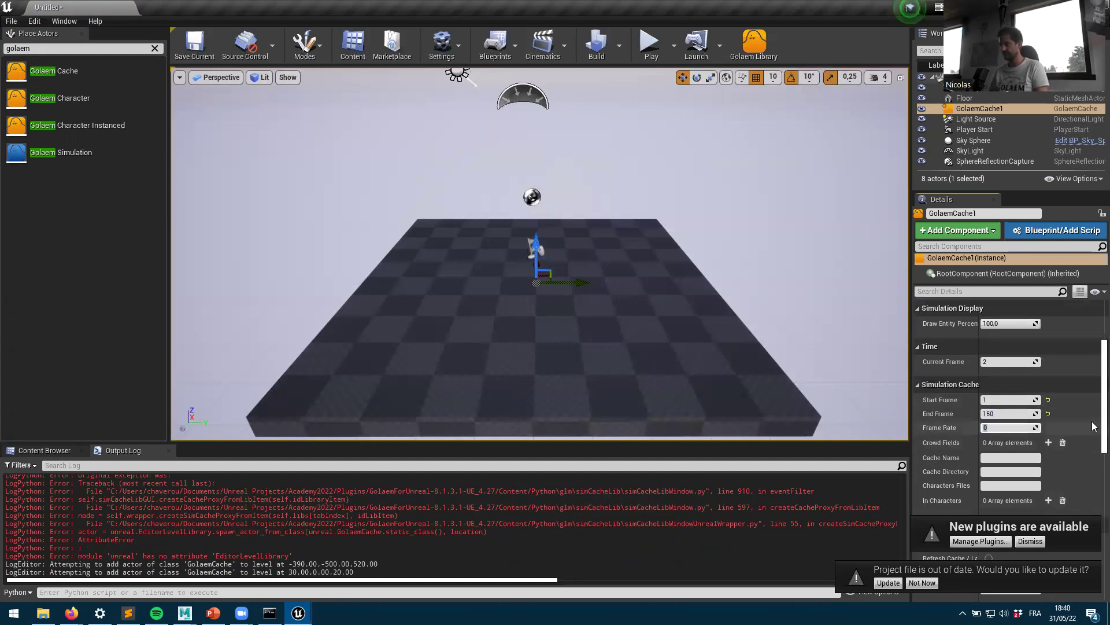
text(24)
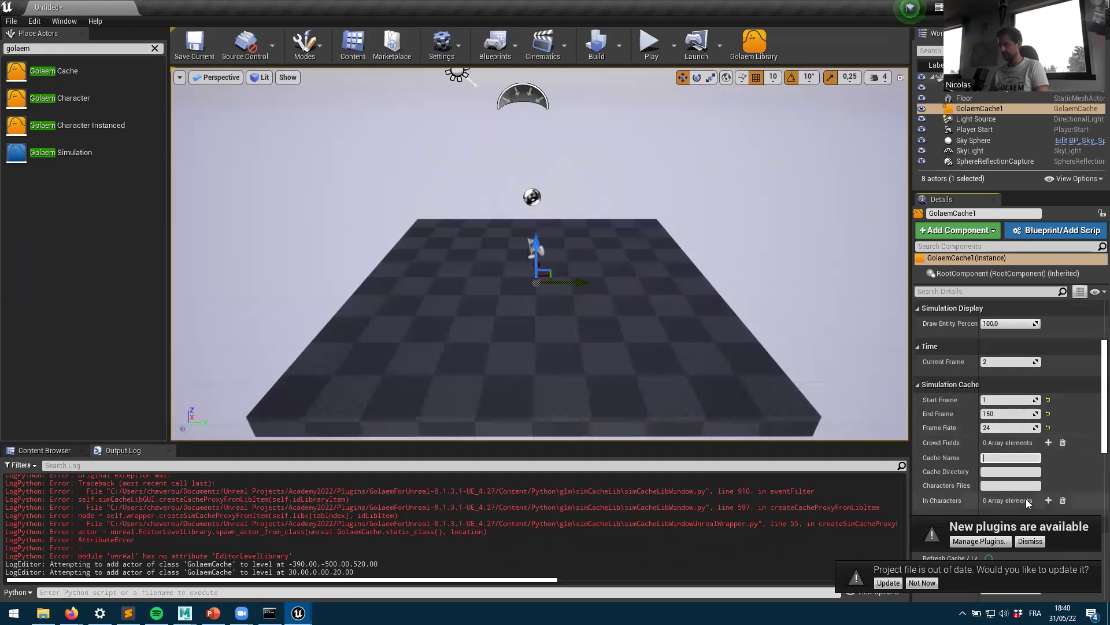
key(Tab)
scroll(1027, 498, down, 2)
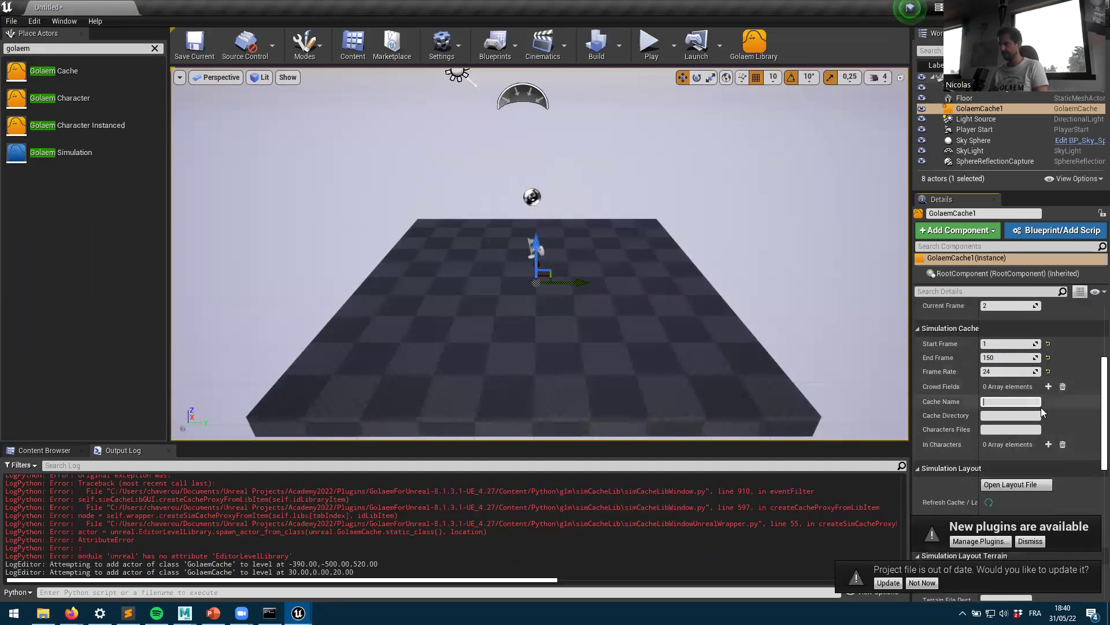
click(1048, 444)
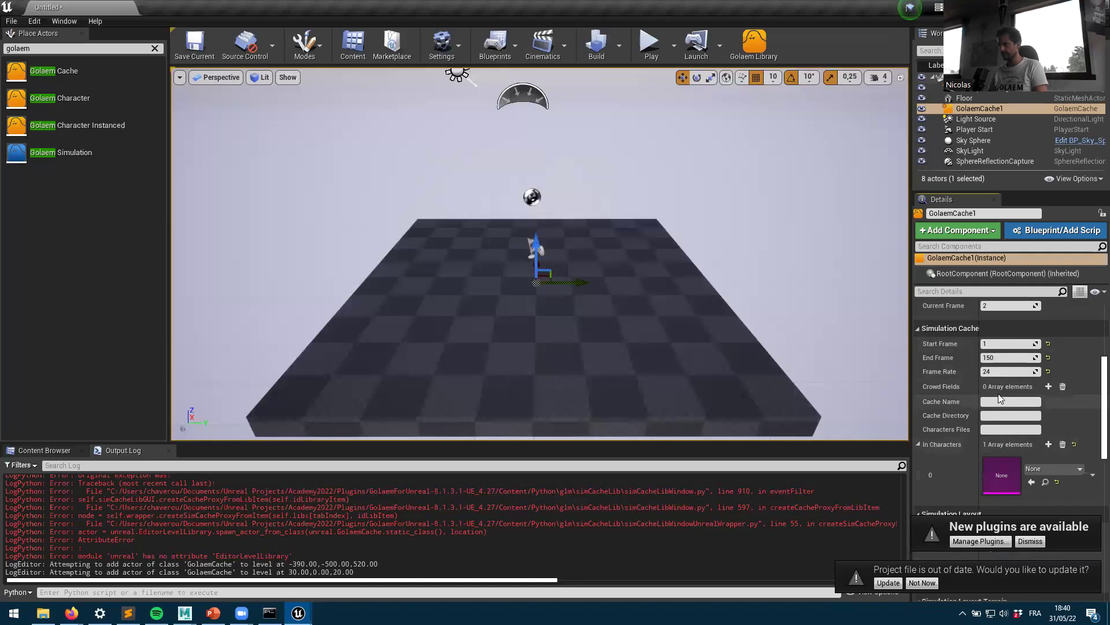
scroll(1055, 423, down, 2)
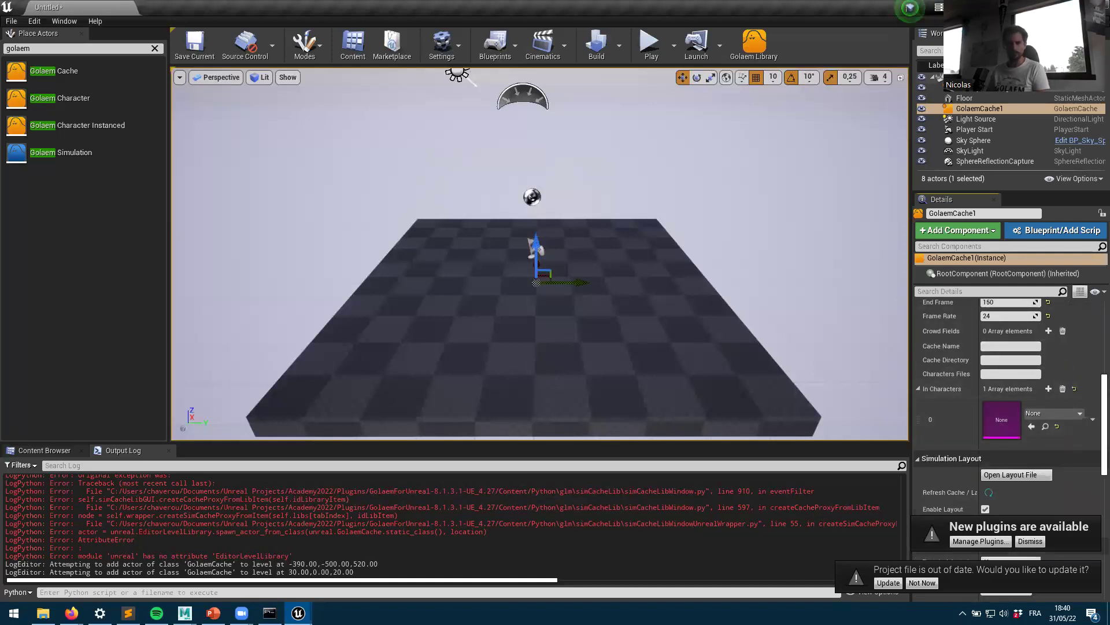
Step: Copy the 05a-cacheReplay item name from Maya into GolaemCache1's Cache Name field
mouse_move(184, 612)
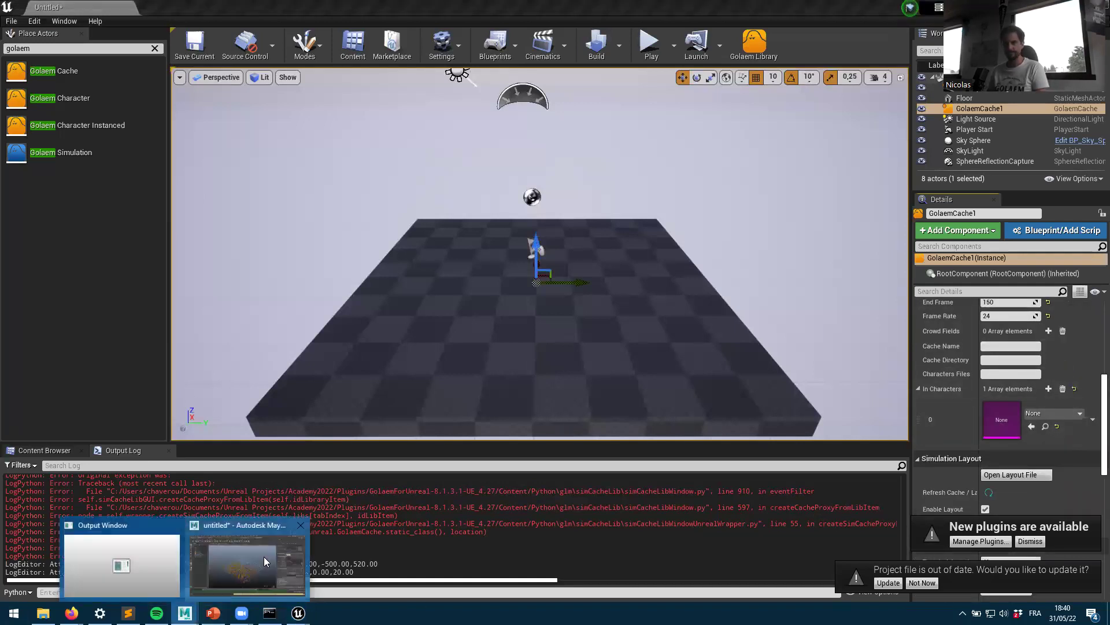
click(263, 557)
click(587, 282)
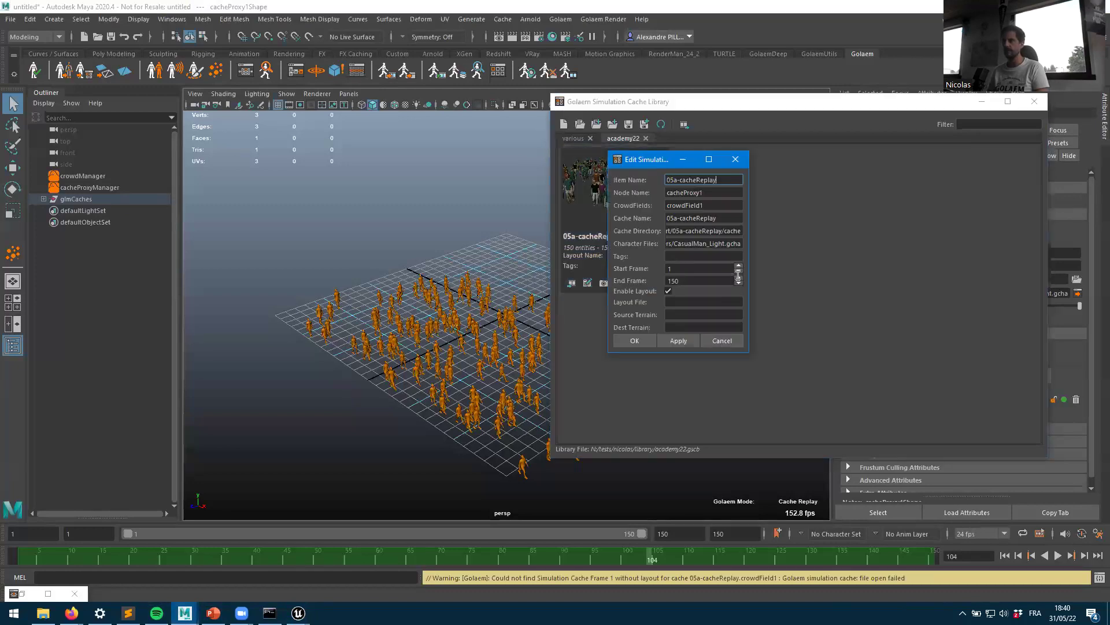
triple_click(690, 177)
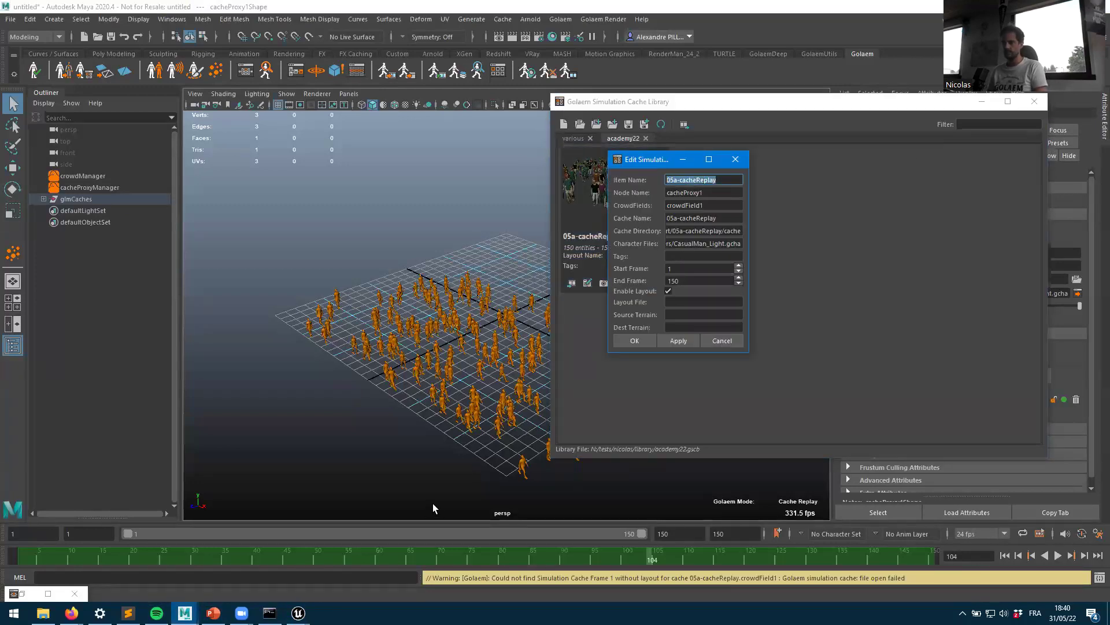
key(alt+Tab)
click(990, 346)
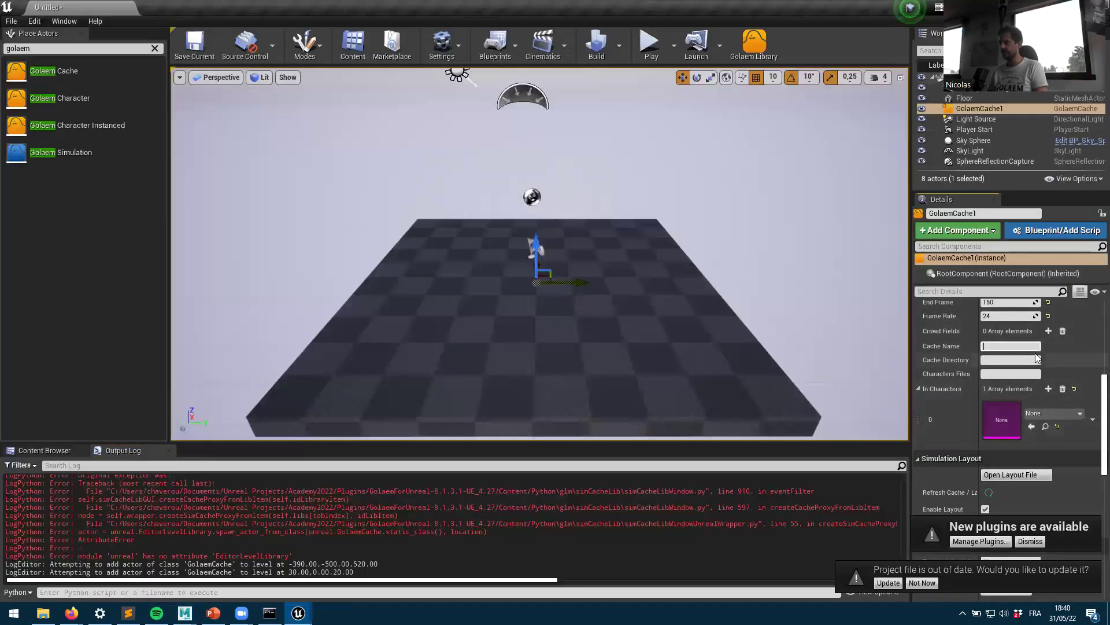
key(alt+Tab)
key(Tab)
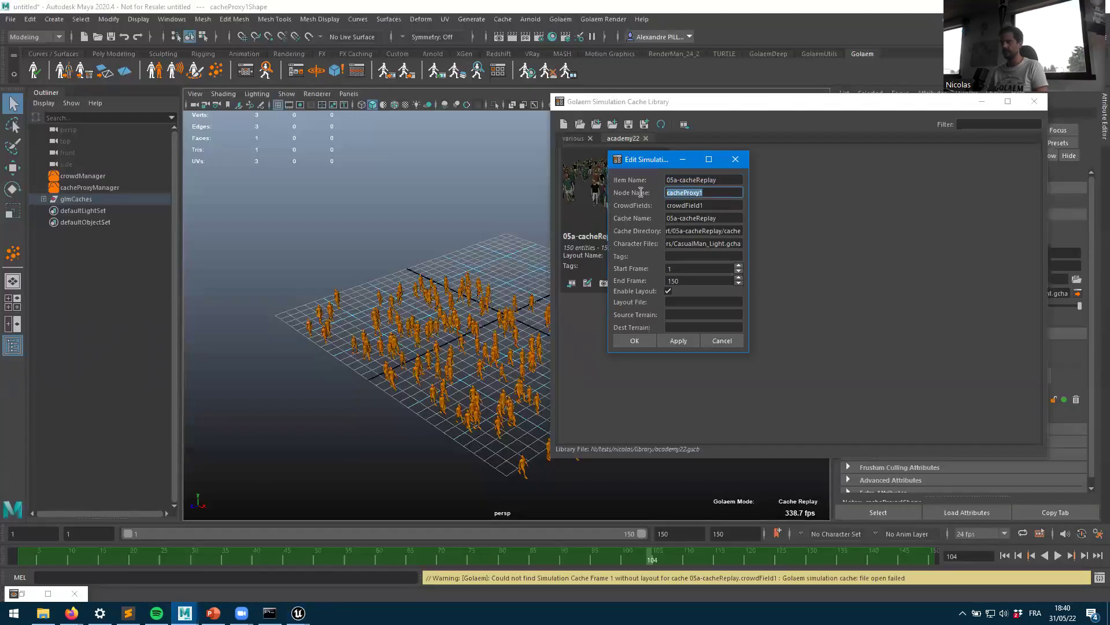
key(alt+Tab)
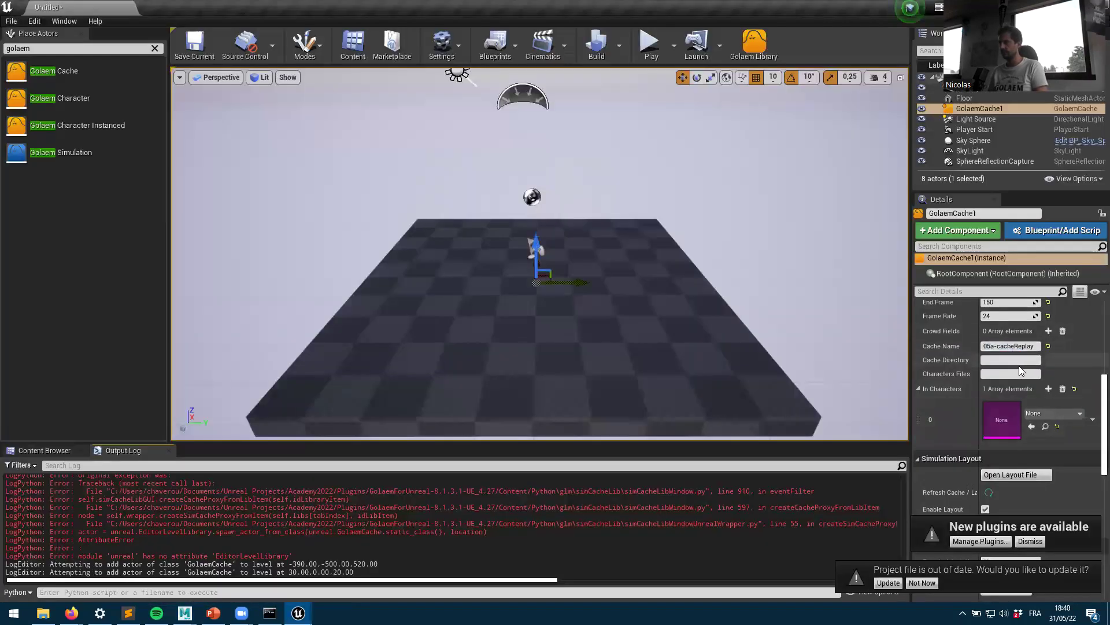
key(alt+Tab)
Step: Copy the cache directory and CasualMan_Light character file path from Maya into the actor
key(Tab)
key(Tab)
key(Tab)
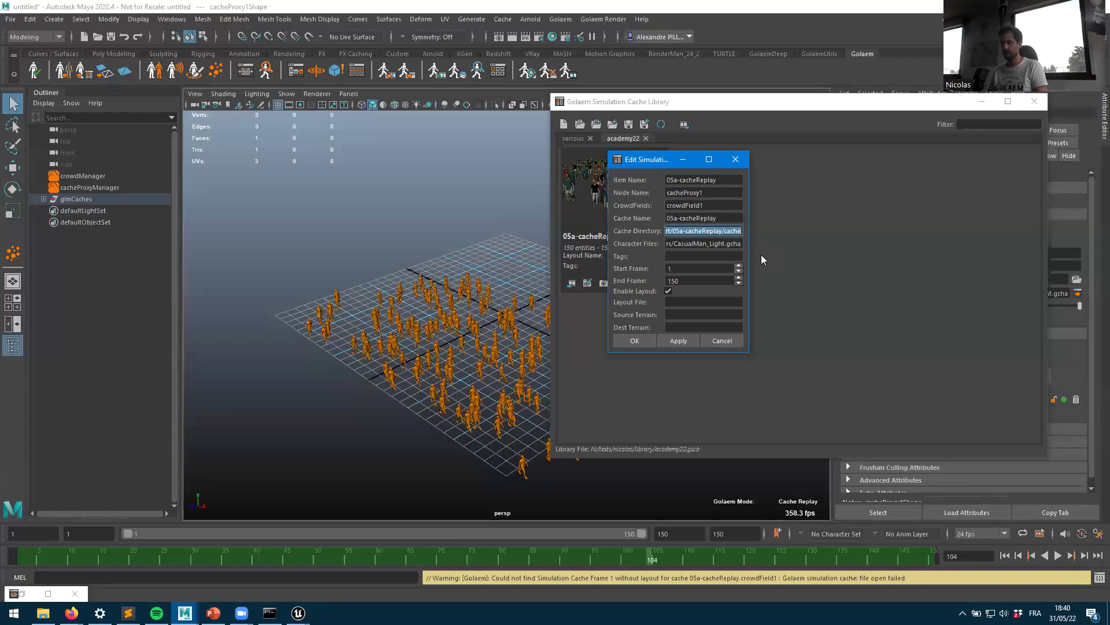
key(alt+Tab)
click(990, 360)
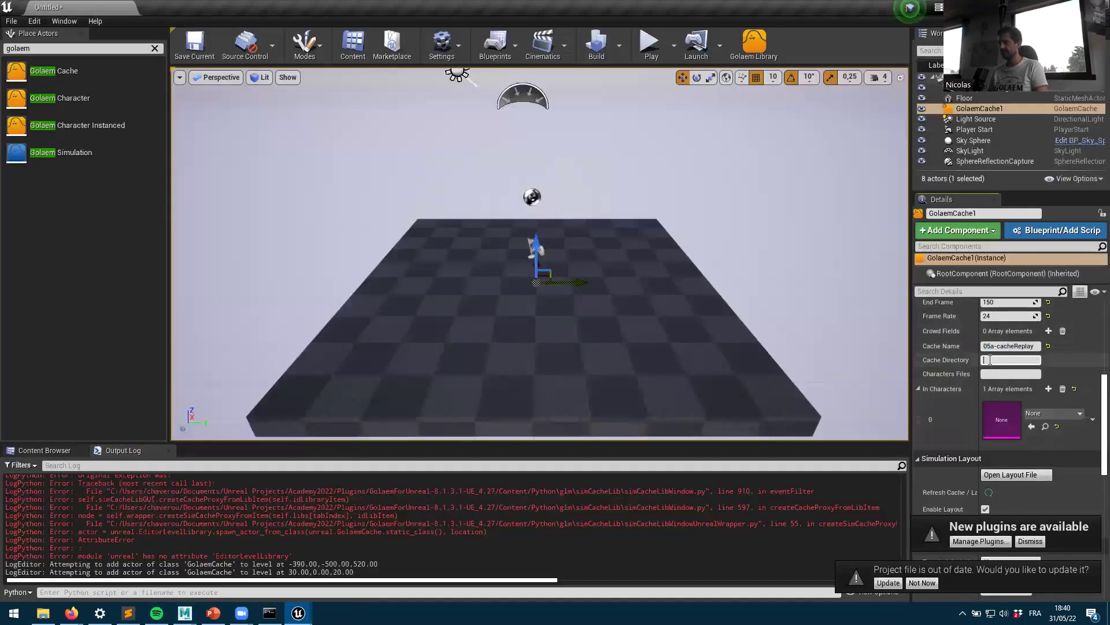
key(alt+Tab)
key(Tab)
key(alt+Tab)
click(1011, 373)
key(ctrl+v)
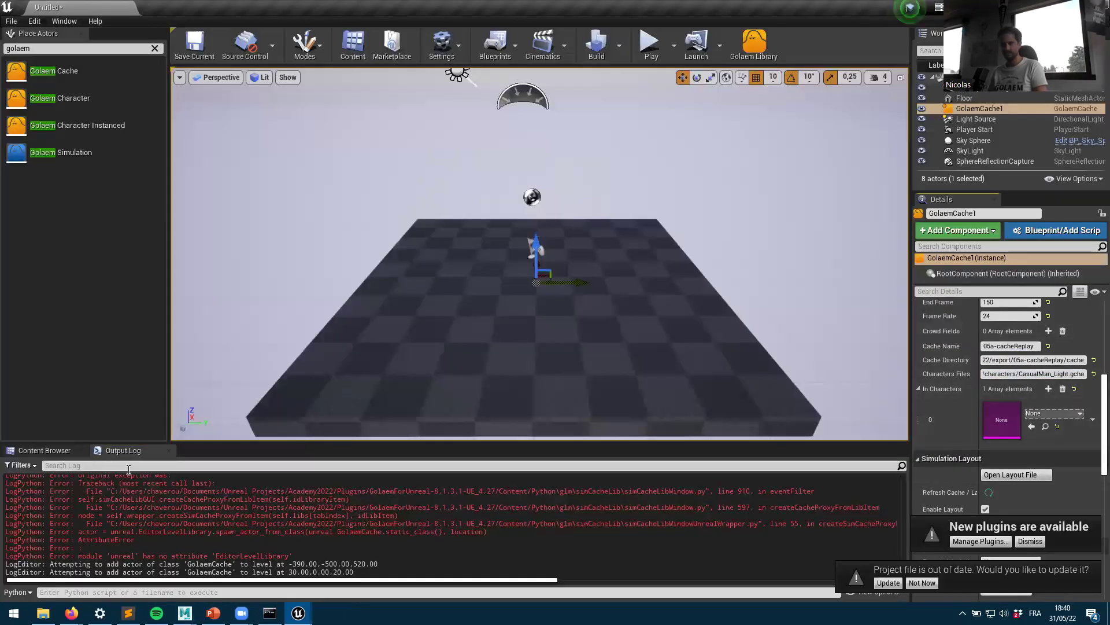
Step: Assign the CasualMan_Light asset from GolaemCharacters/CasualManLight to the In Characters slot
click(40, 450)
double_click(54, 550)
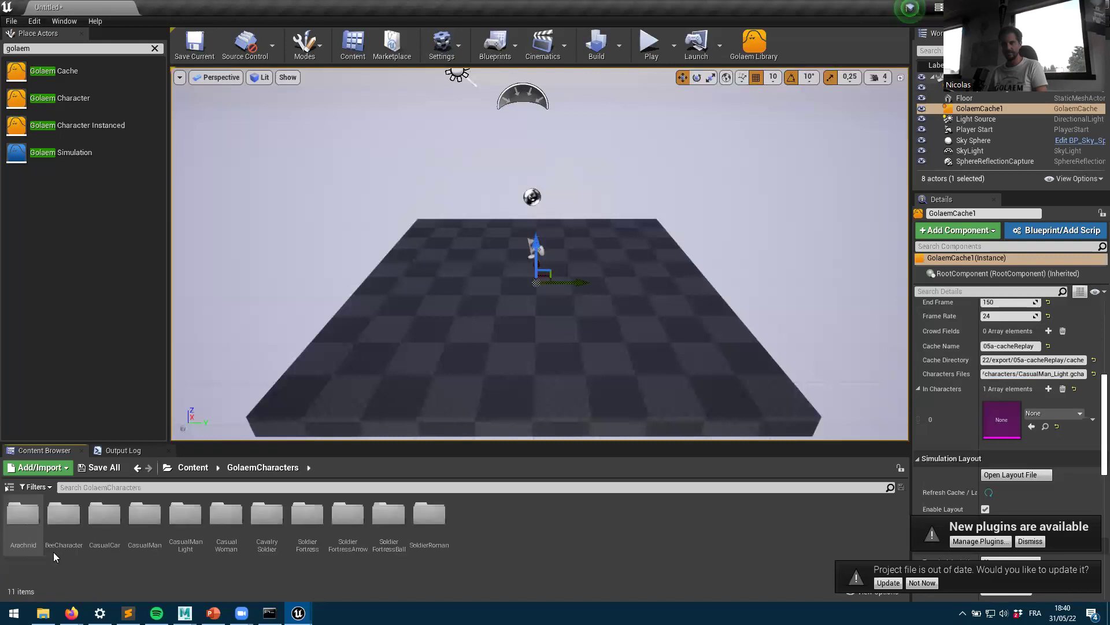
double_click(185, 516)
drag(185, 515, 1002, 421)
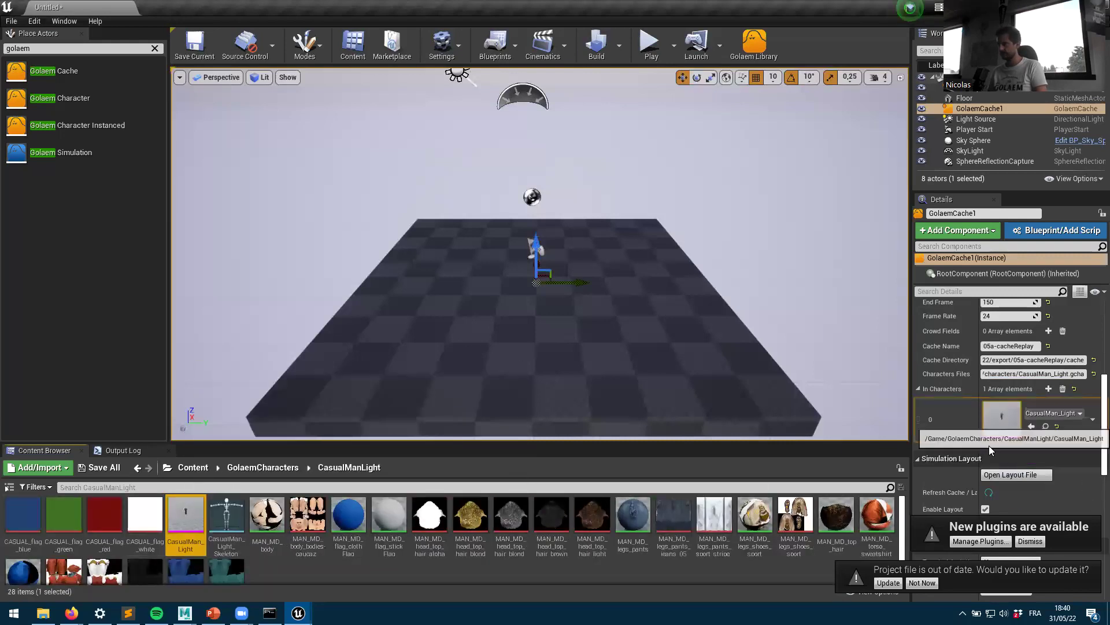
scroll(1038, 479, down, 3)
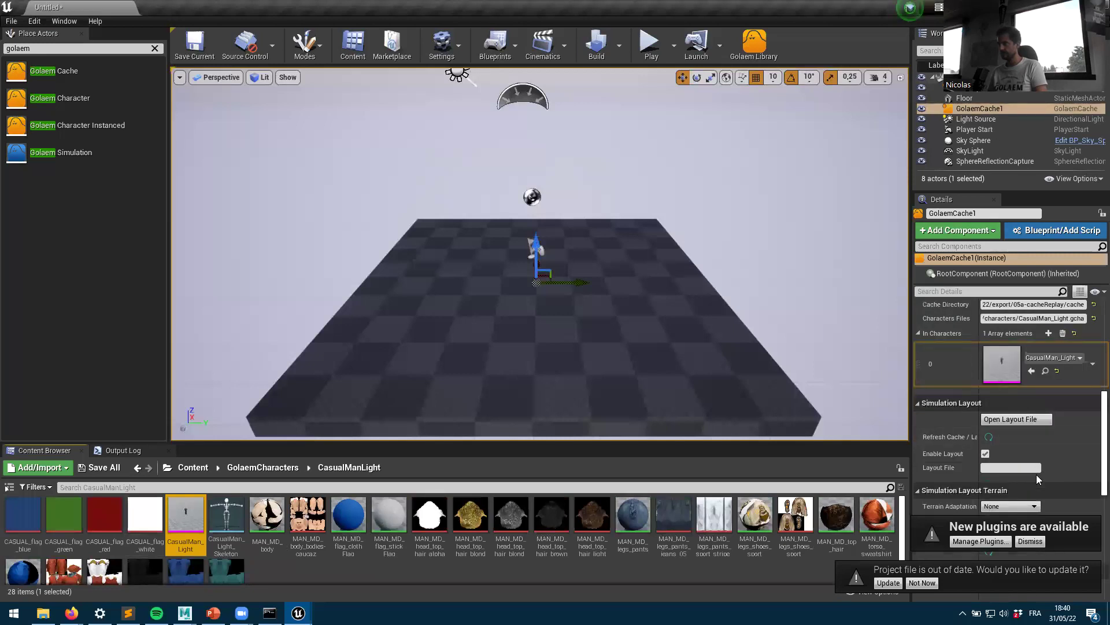
Step: Test-play the level, switching play mode to spawn at the current camera location
click(648, 41)
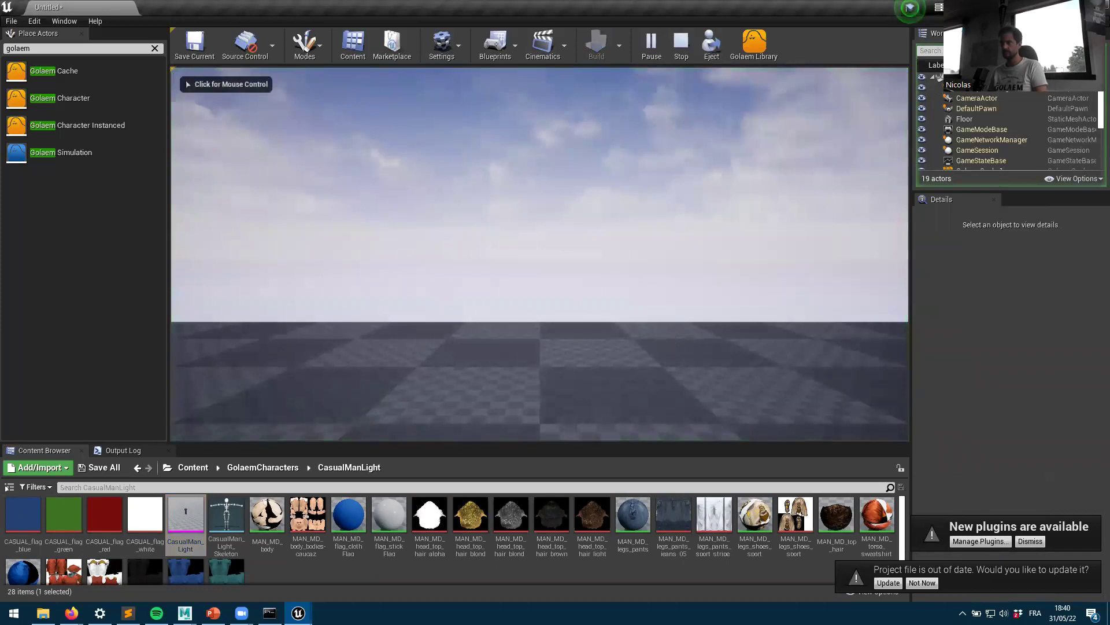
key(Escape)
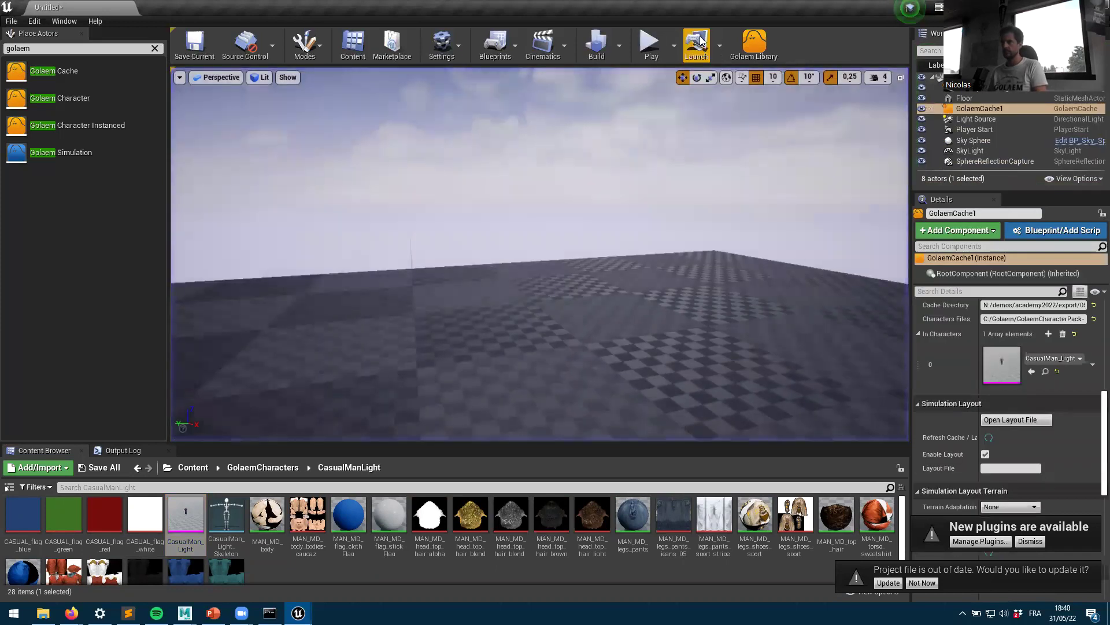
click(674, 45)
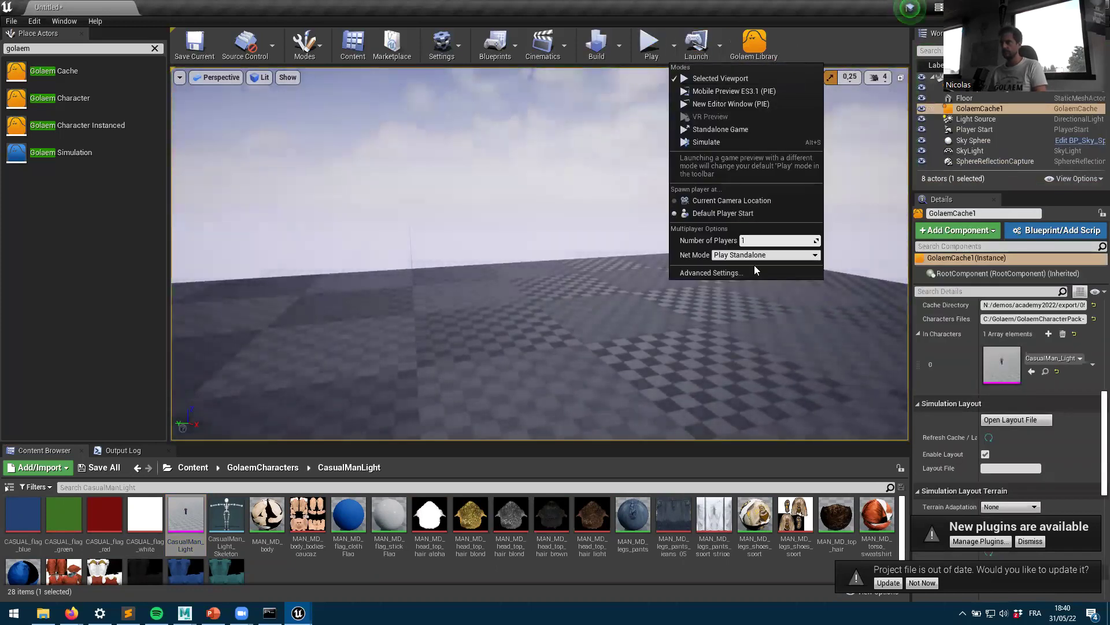
click(730, 200)
key(f)
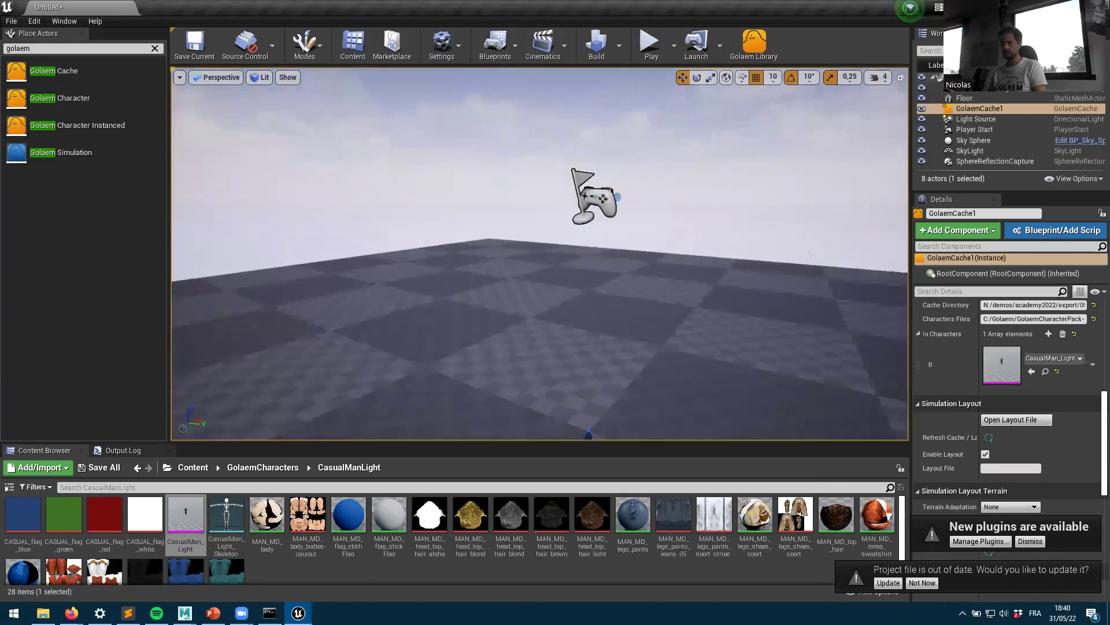
click(650, 45)
key(Escape)
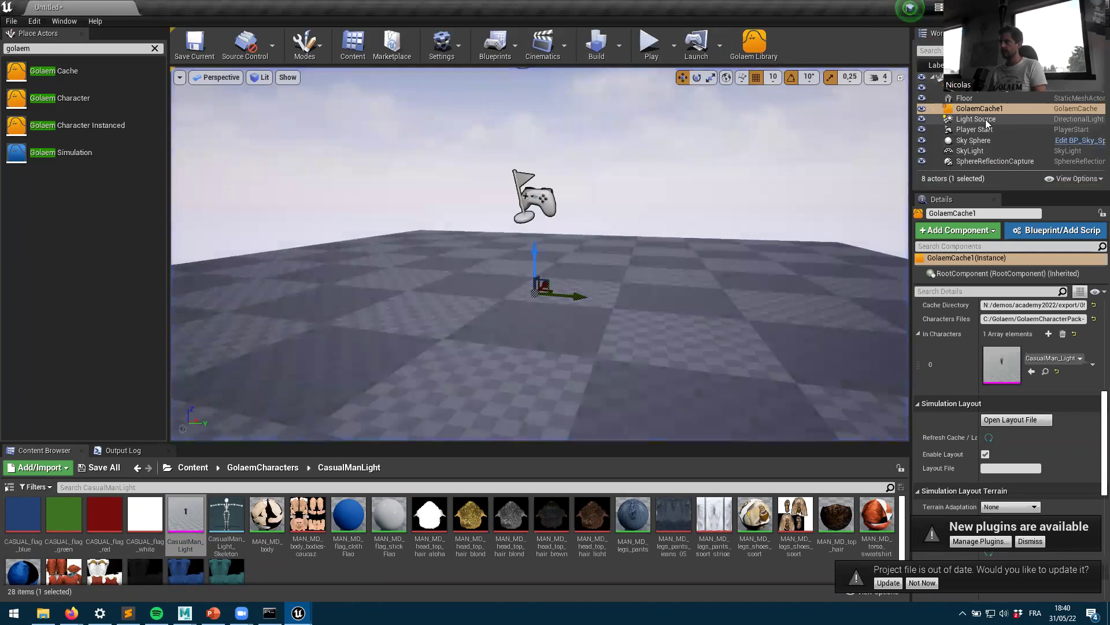
Step: Set the Golaem cache's Current Frame to 20
scroll(1066, 376, up, 3)
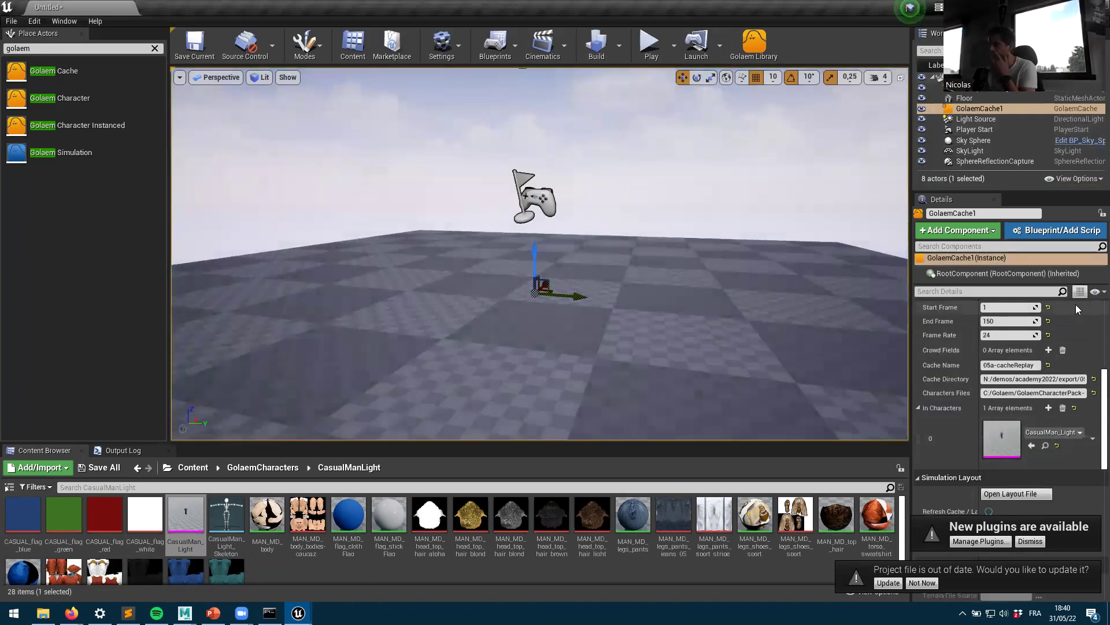
scroll(971, 315, up, 2)
click(1007, 324)
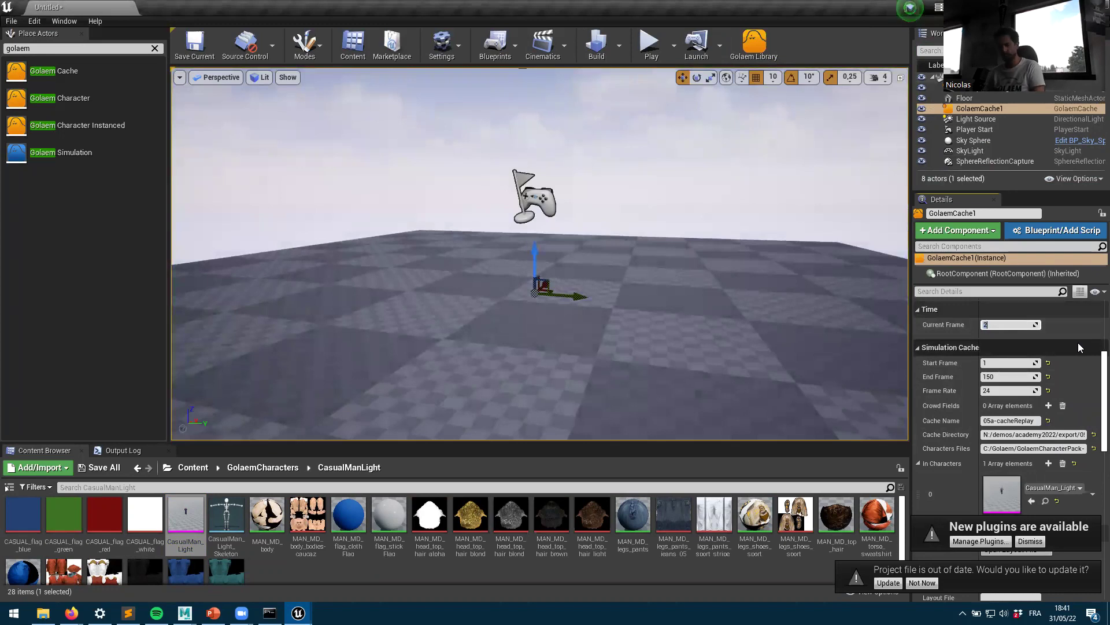
text(20)
key(Return)
Step: Inspect the floor from another side, then end play and check the Output Log
scroll(1031, 416, up, 3)
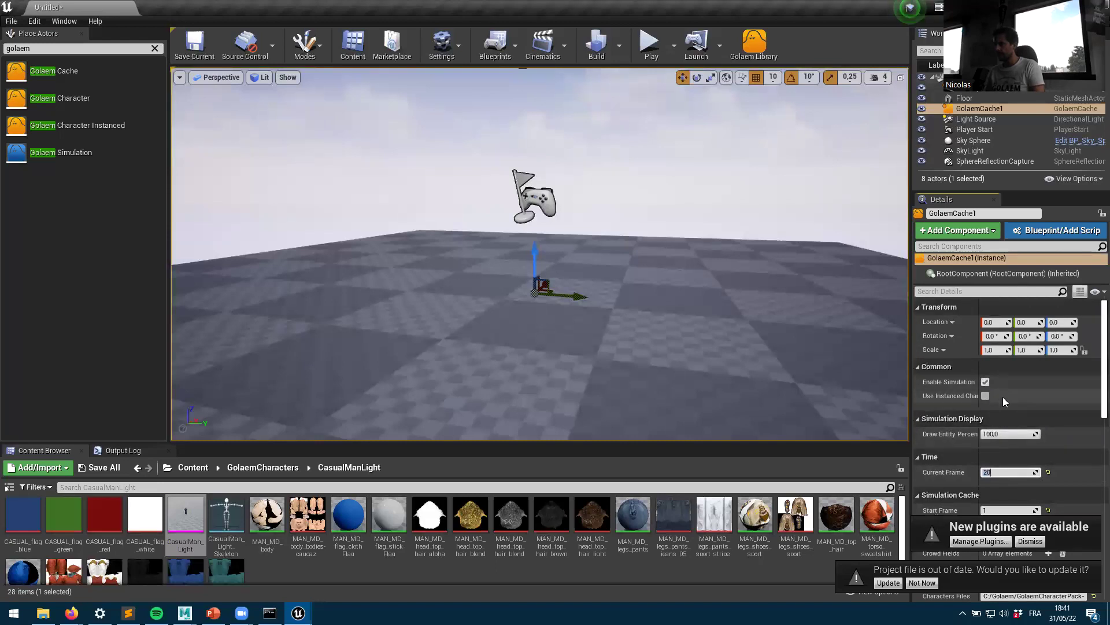
scroll(1064, 449, down, 8)
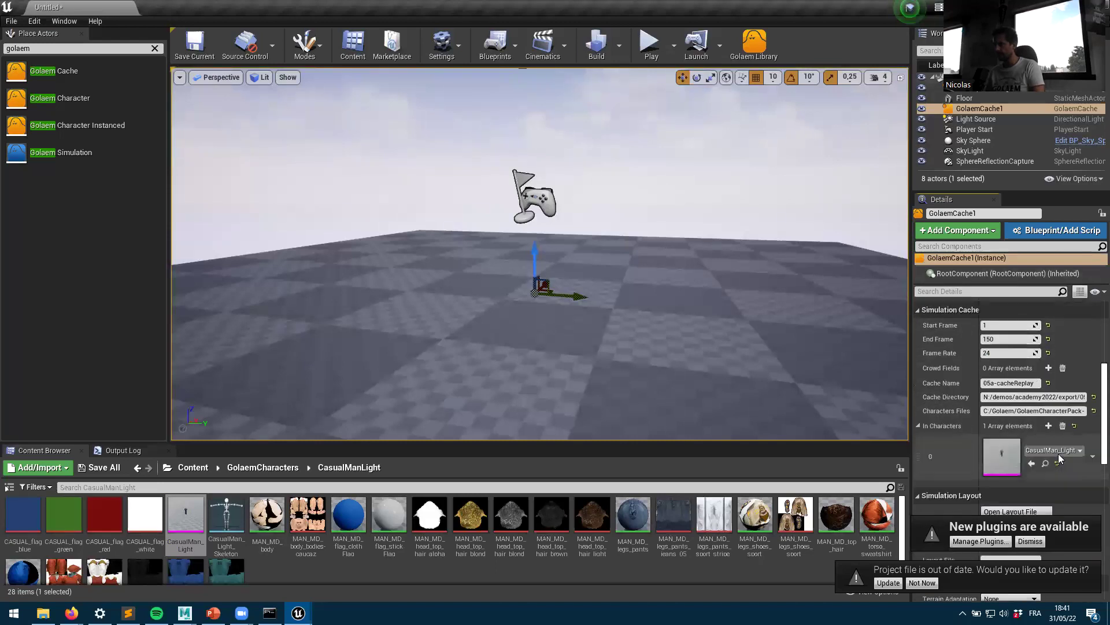
scroll(1060, 435, down, 4)
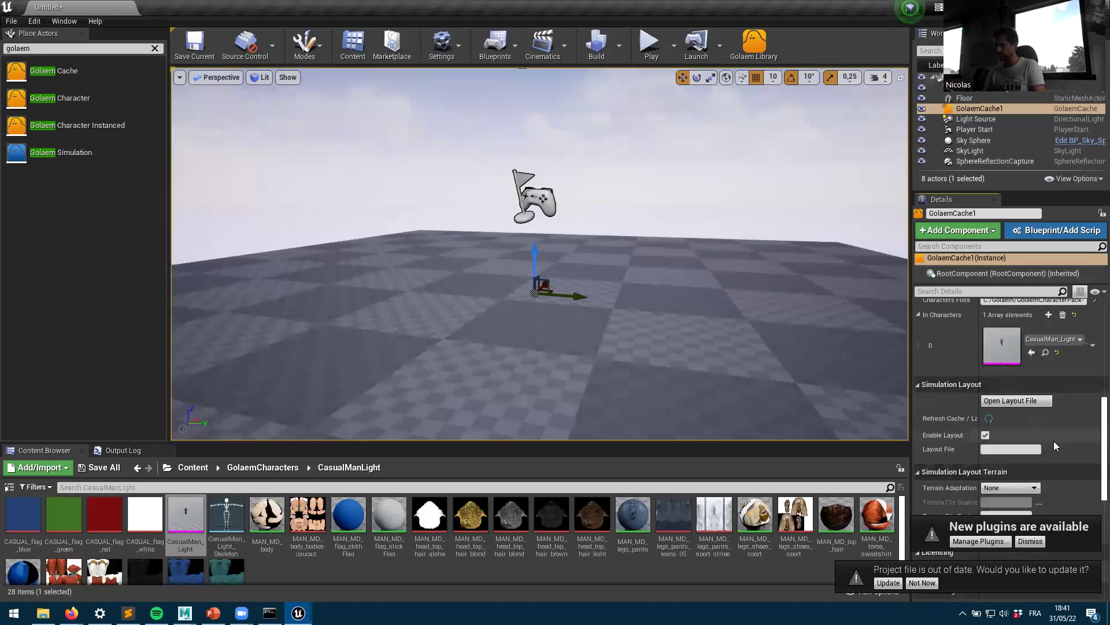
scroll(1052, 439, down, 5)
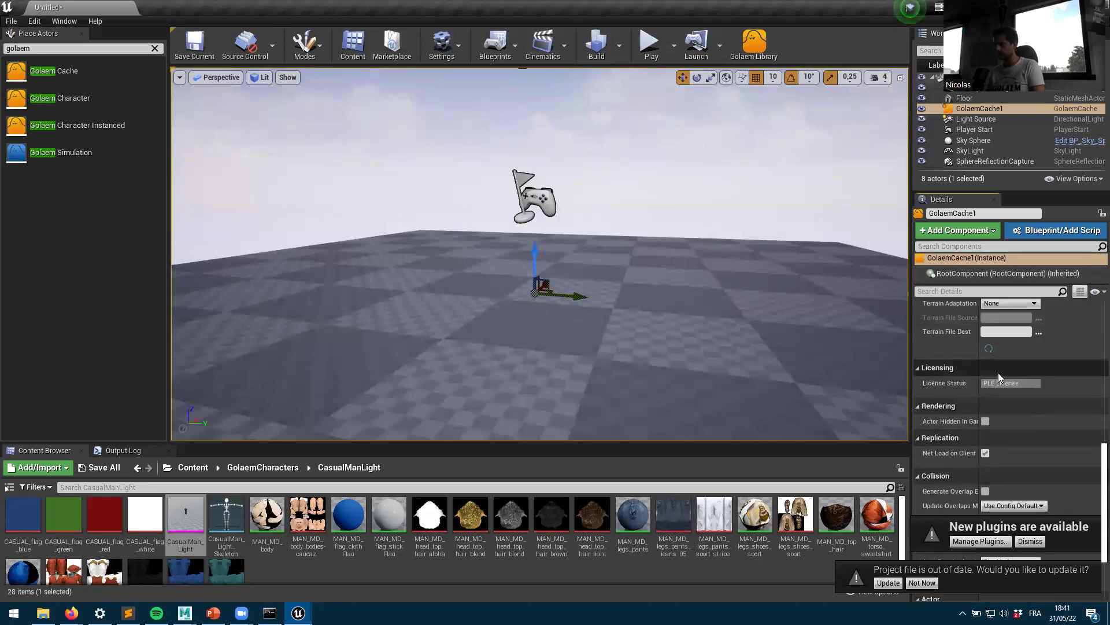
drag(692, 300, 800, 263)
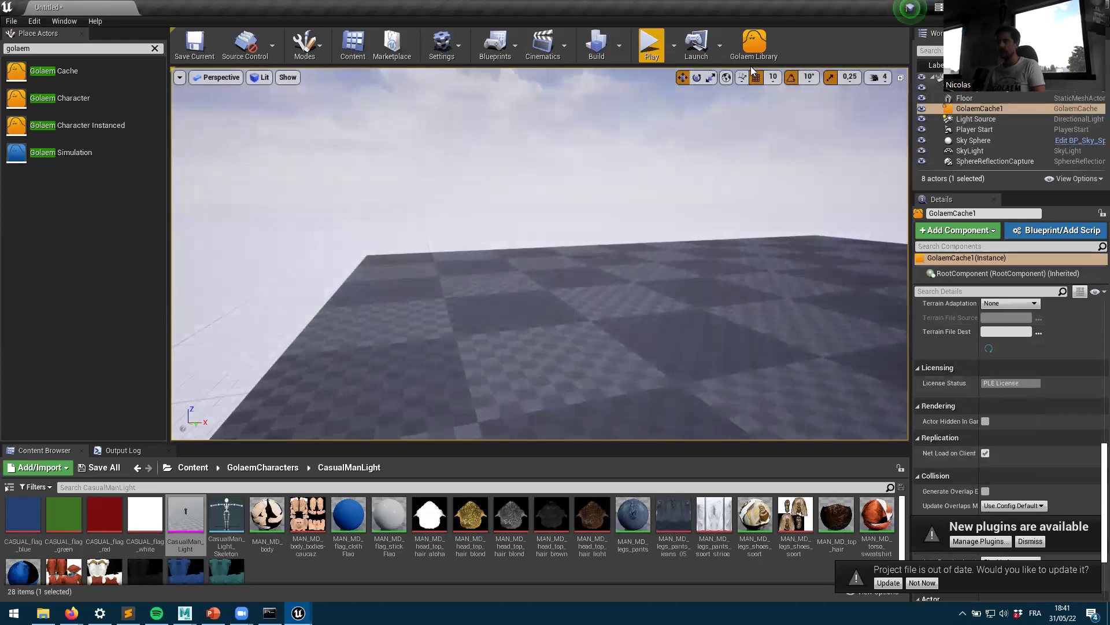
key(Escape)
click(123, 450)
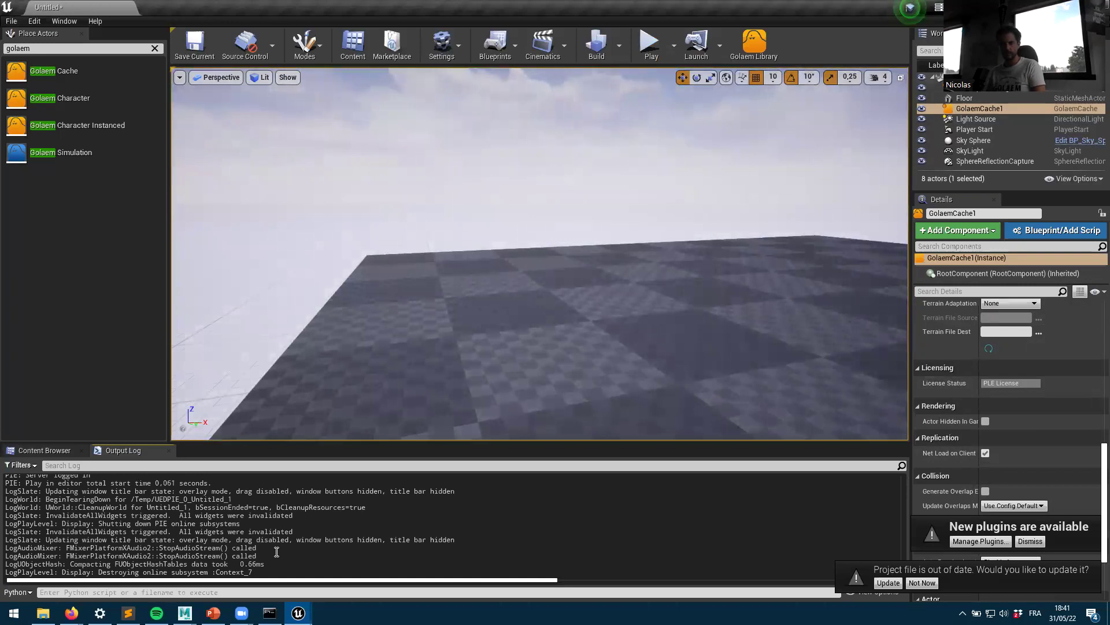
Step: Load the 05a-cacheReplay cache from the academy22 Golaem library and move the library window aside
click(755, 48)
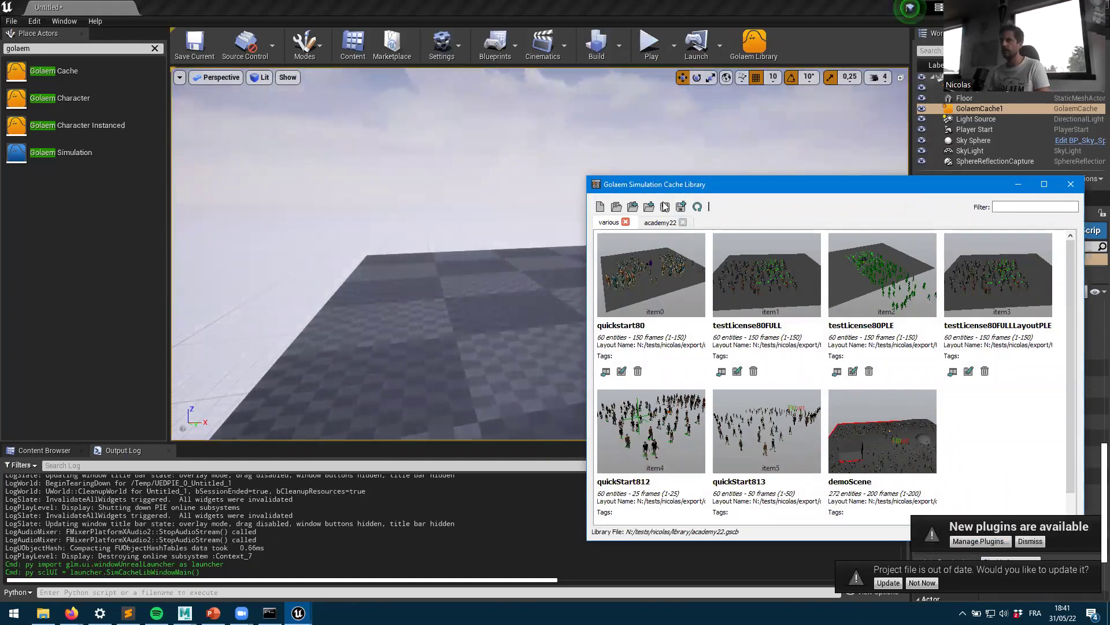
click(660, 223)
click(656, 289)
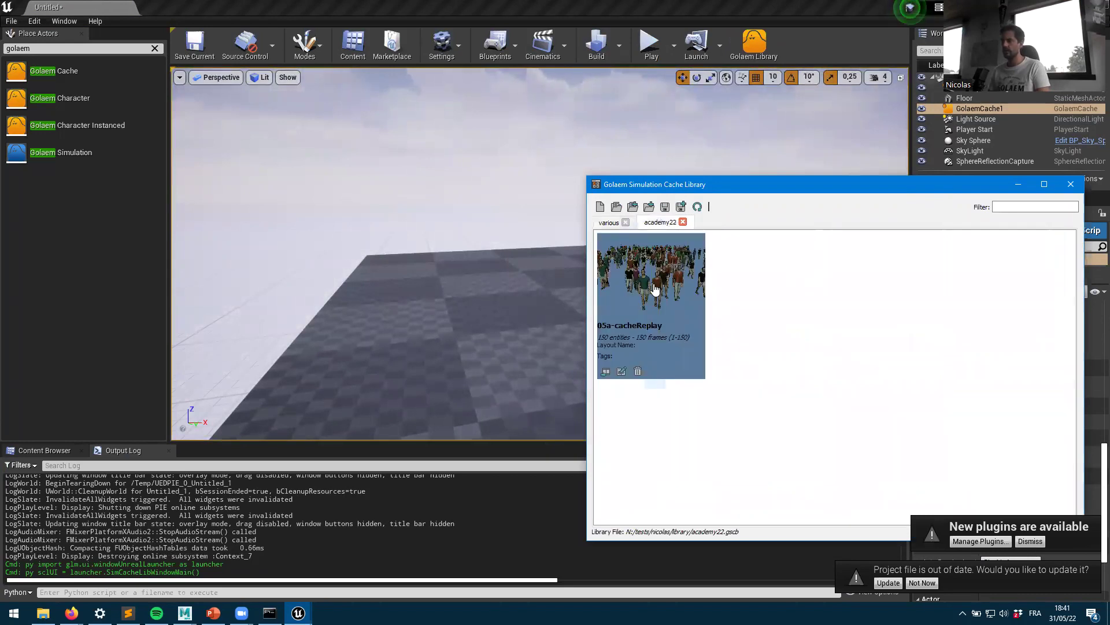
double_click(656, 289)
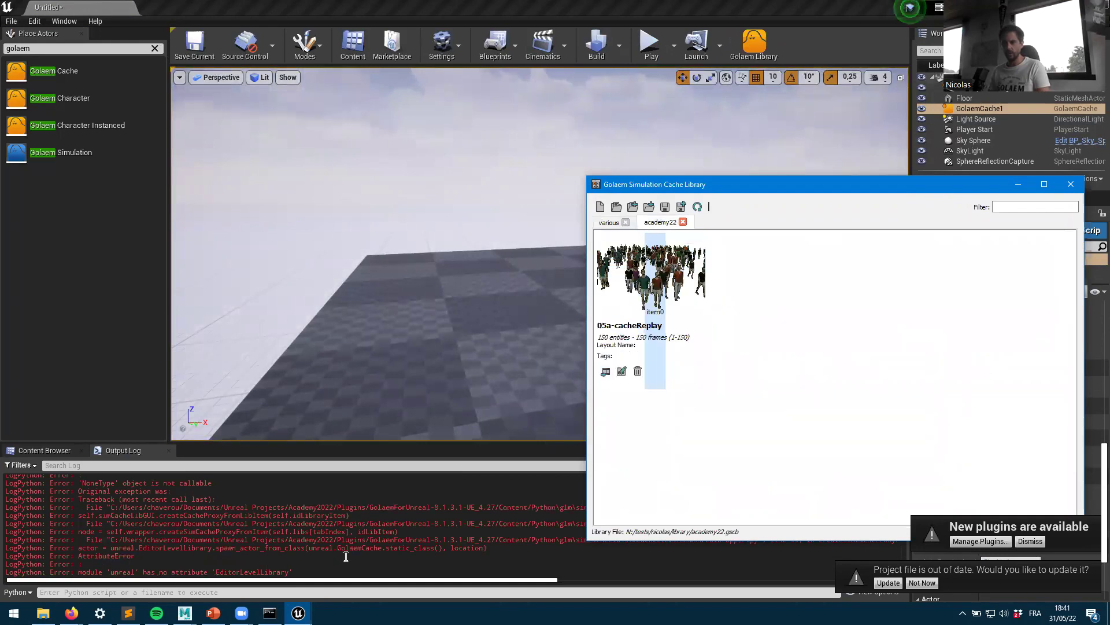
mouse_move(702, 360)
drag(723, 185, 777, 52)
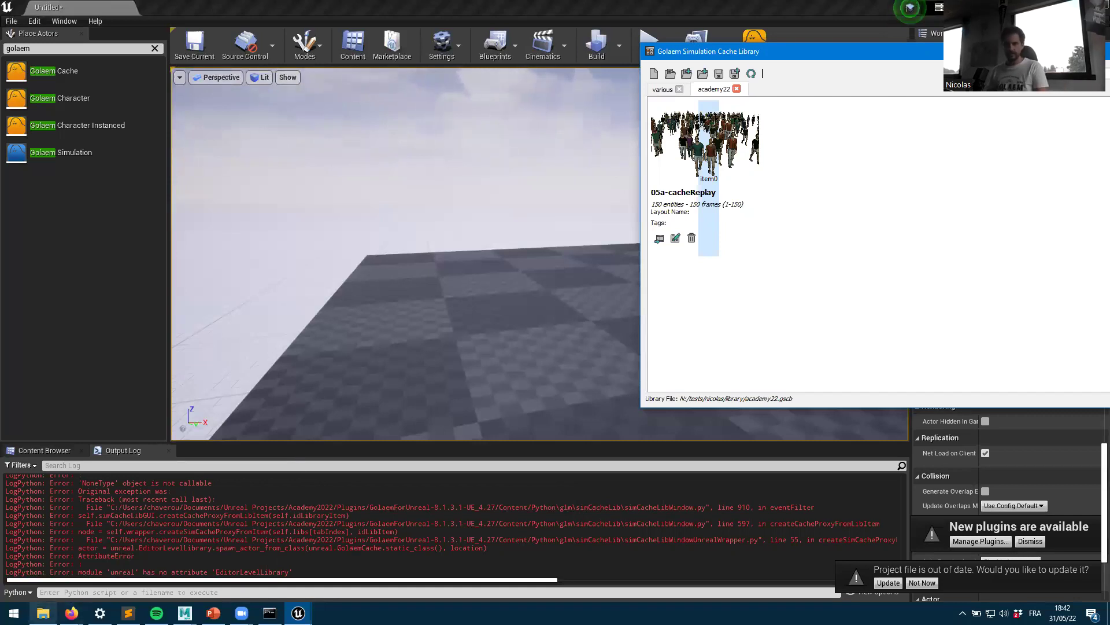
Step: Bring the File Explorer window showing the Python3 Win64 folder to the front
click(43, 613)
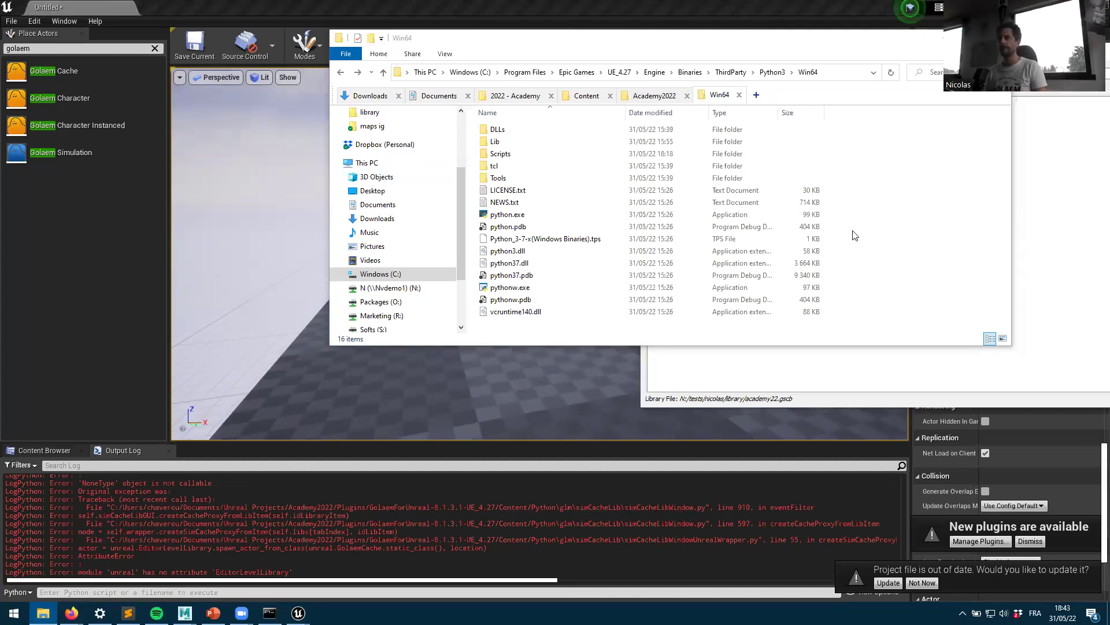
click(537, 328)
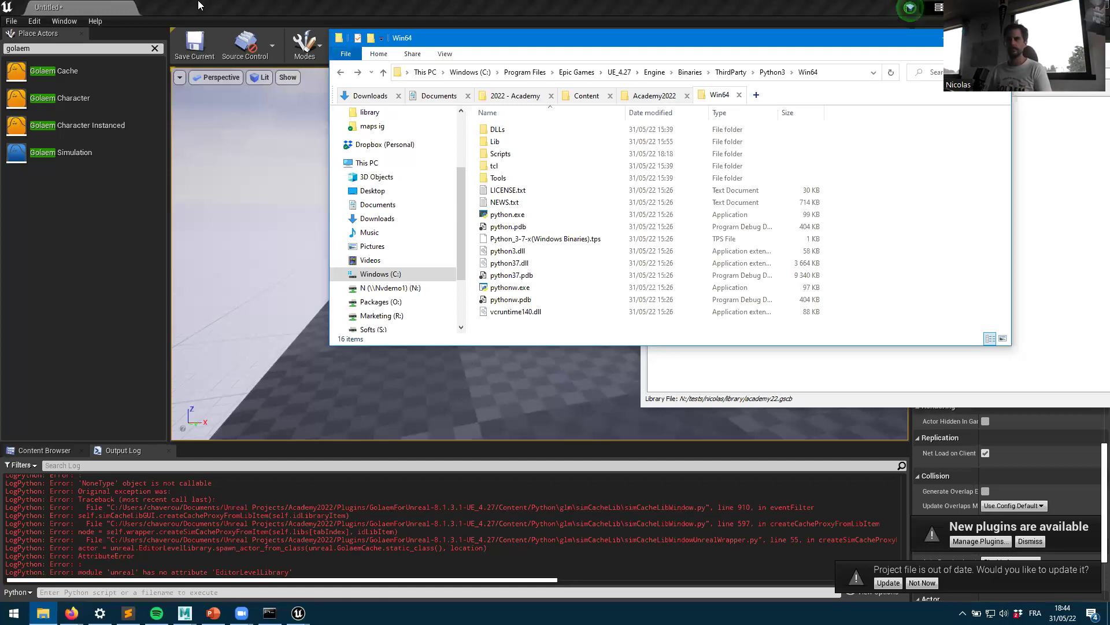
Step: Minimise the Win64 File Explorer window to reveal the Unreal editor
click(524, 21)
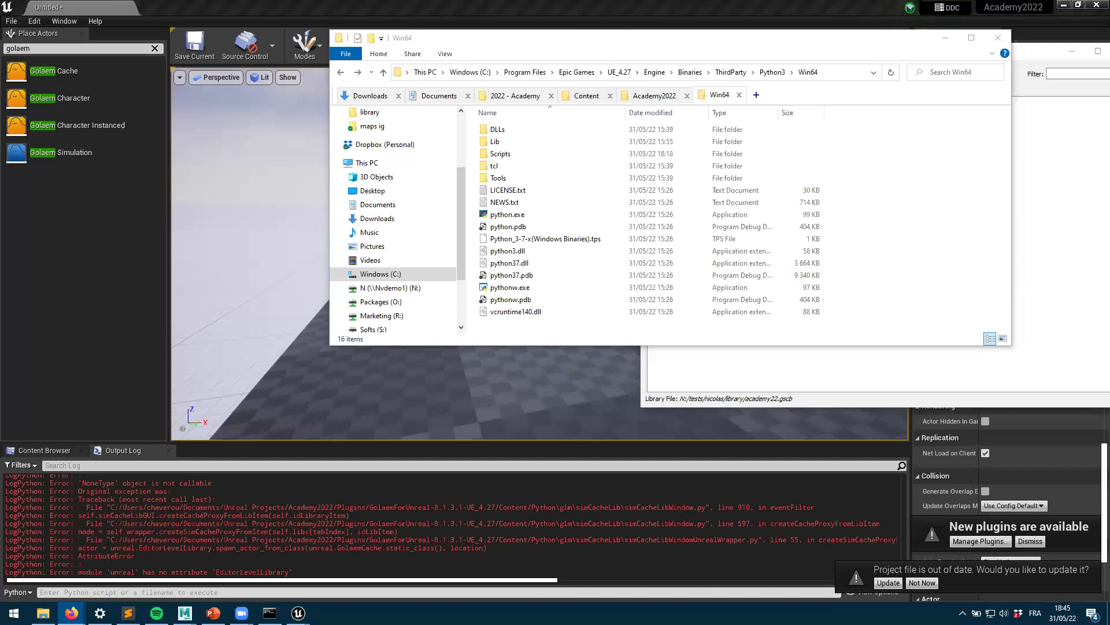
click(946, 38)
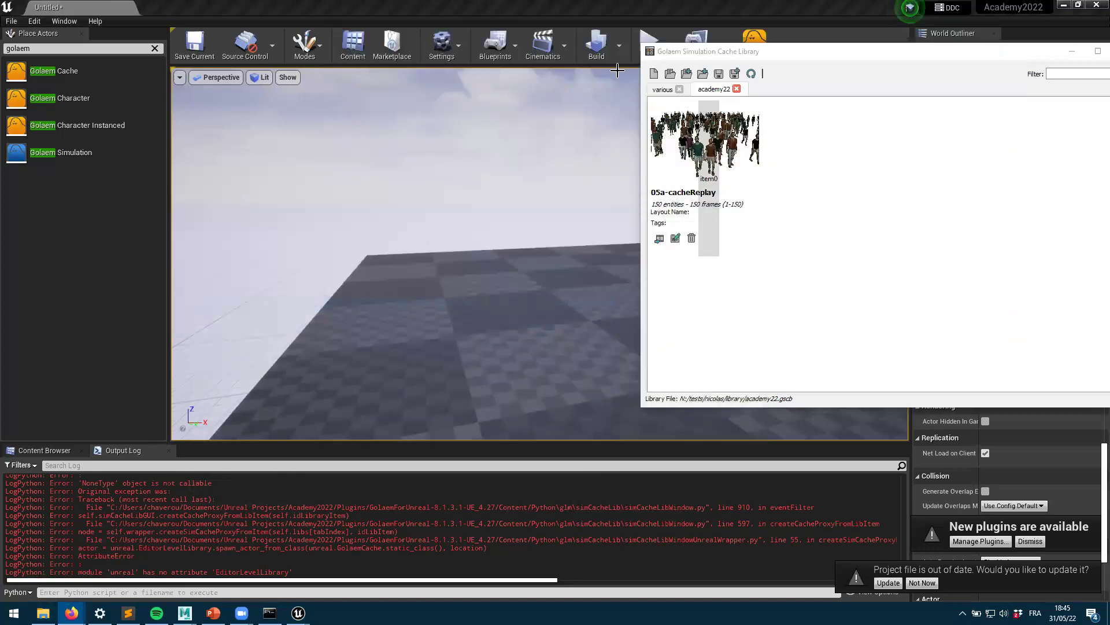
Step: Bring the Unreal editor forward and briefly open and close the Play mode dropdown
click(955, 13)
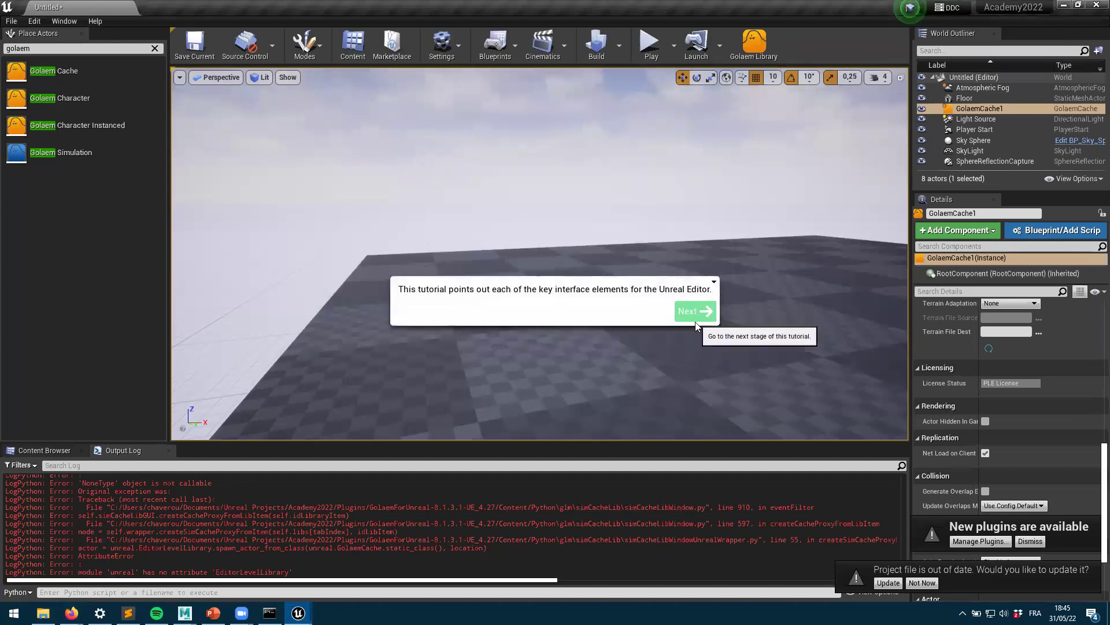
click(683, 51)
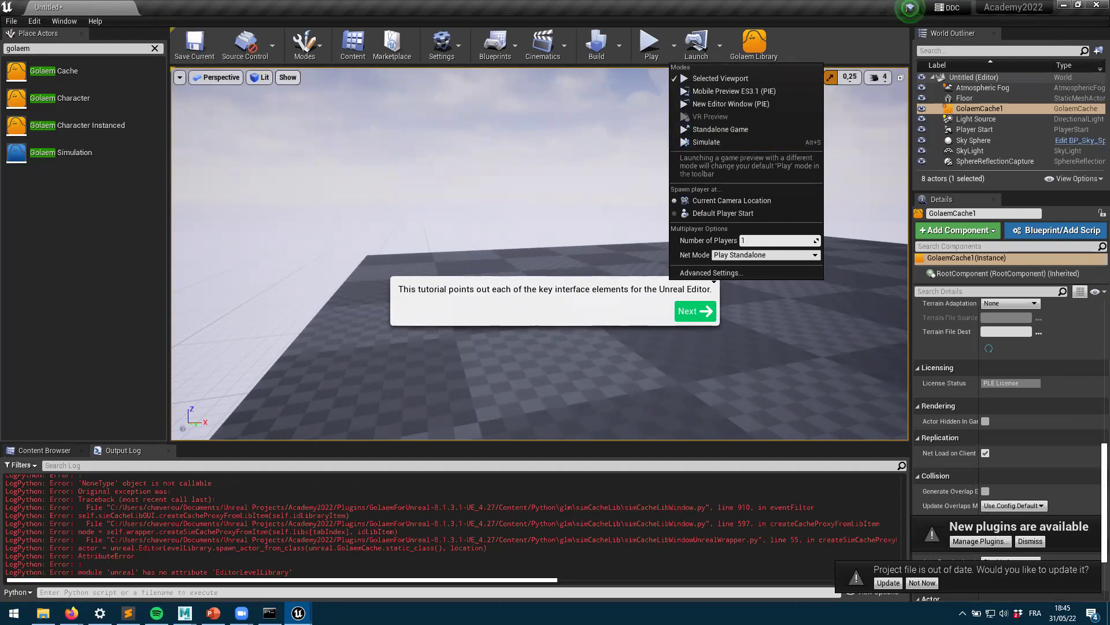
click(71, 612)
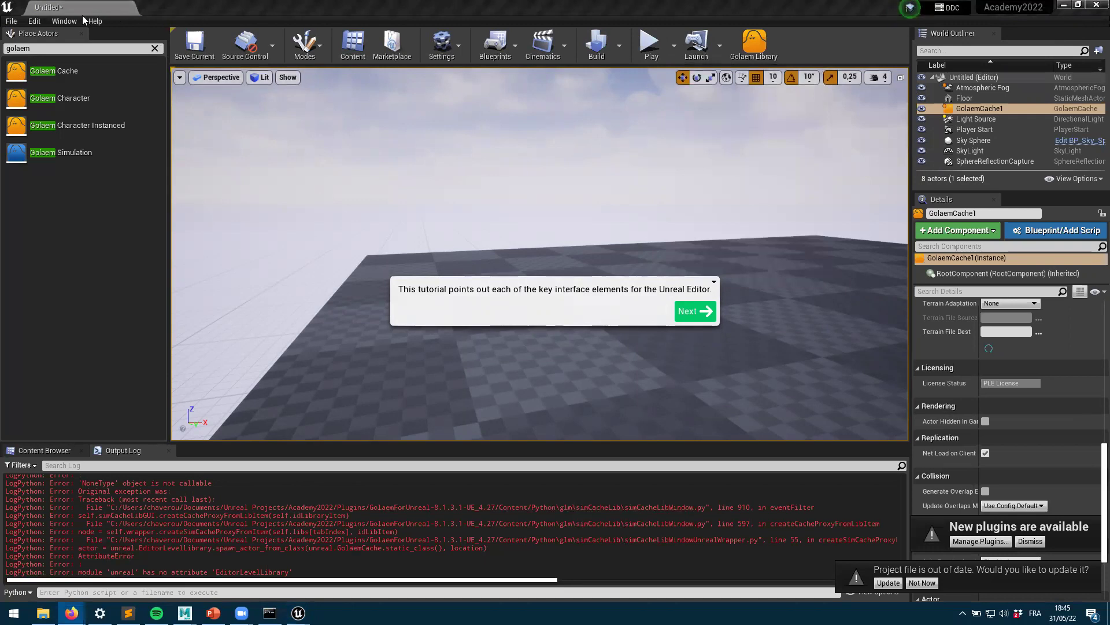
Step: Disable Editor Scripting Utilities in Window > Plugins, found by searching 'script', then close Plugins
click(32, 22)
click(72, 199)
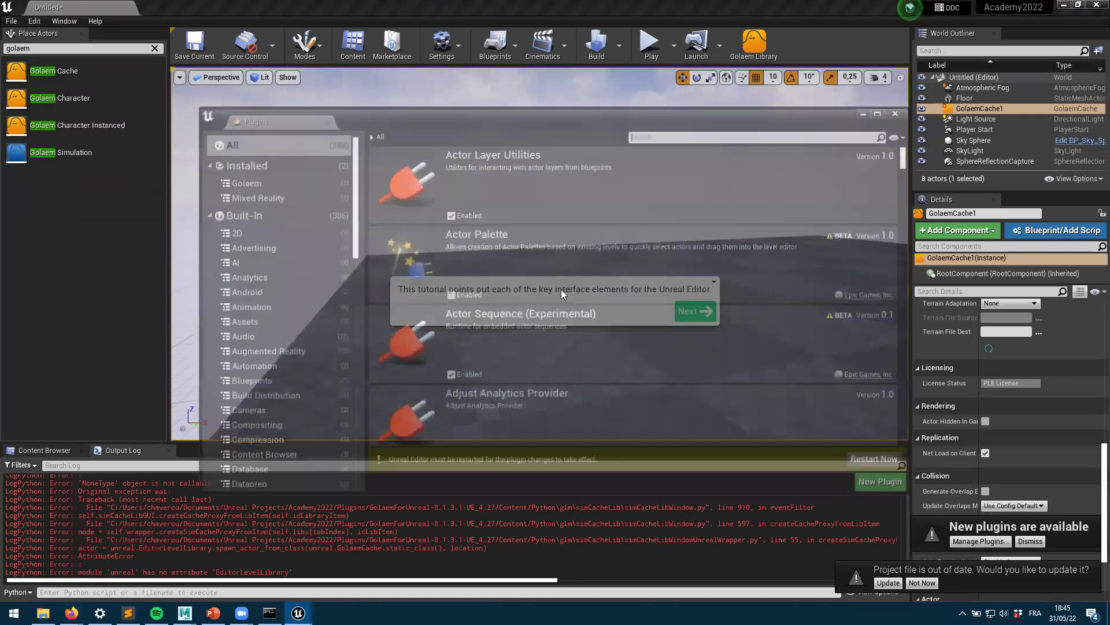
scroll(662, 379, down, 3)
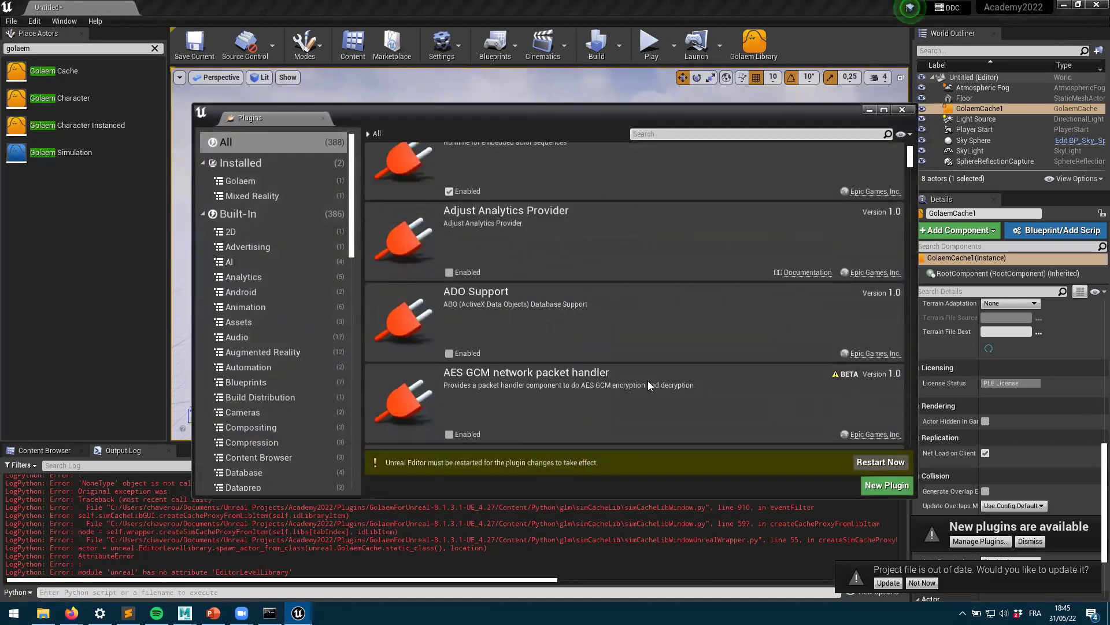
text(scri)
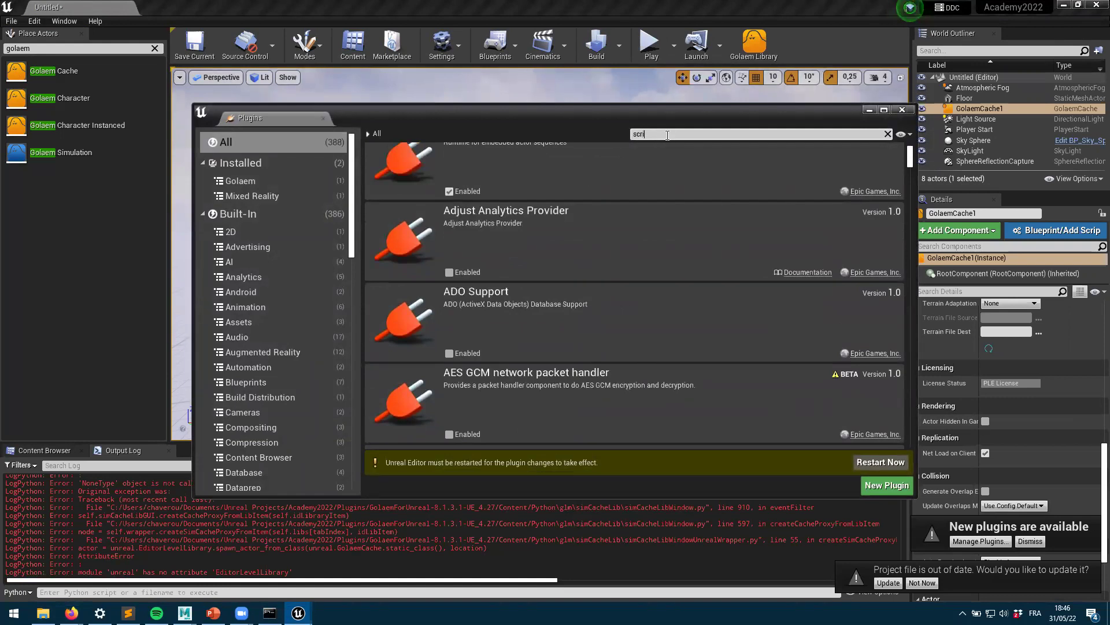
text(pt)
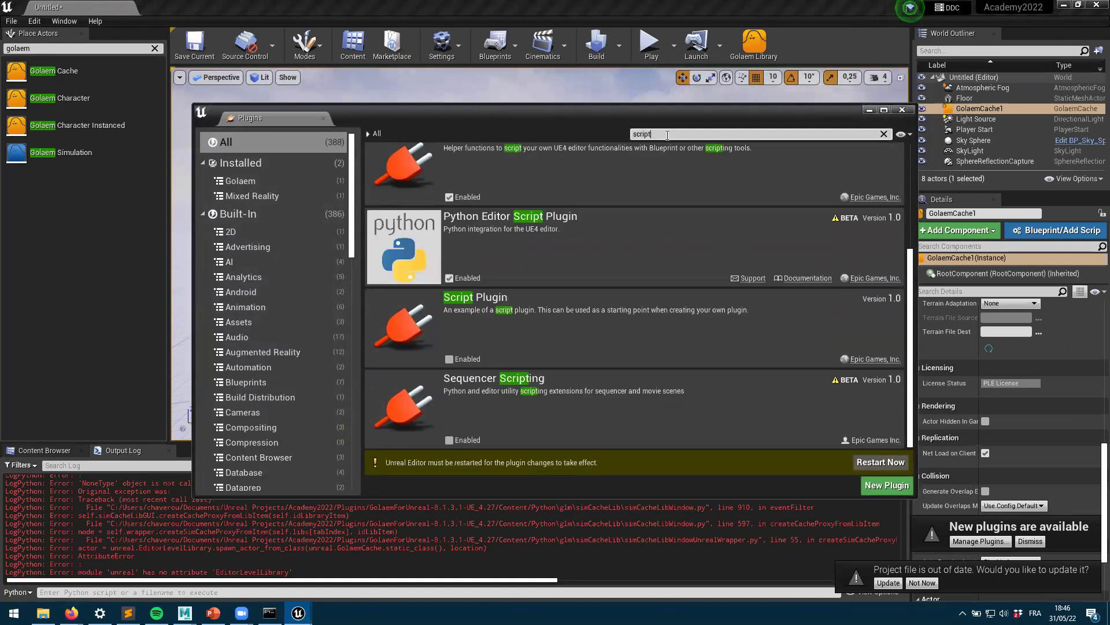
scroll(607, 301, up, 2)
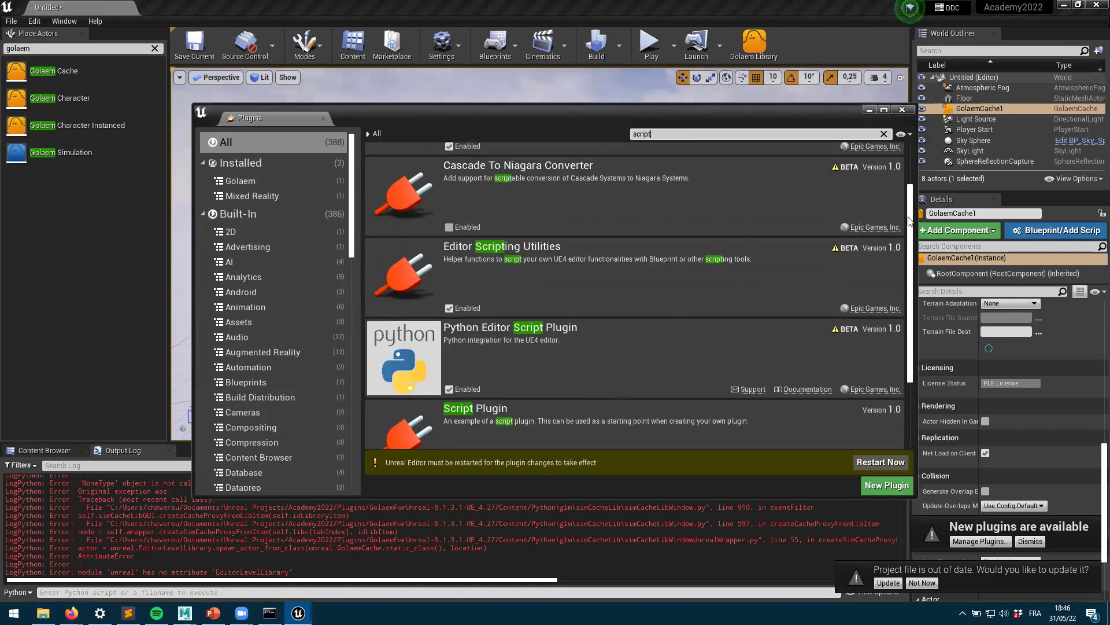
click(449, 308)
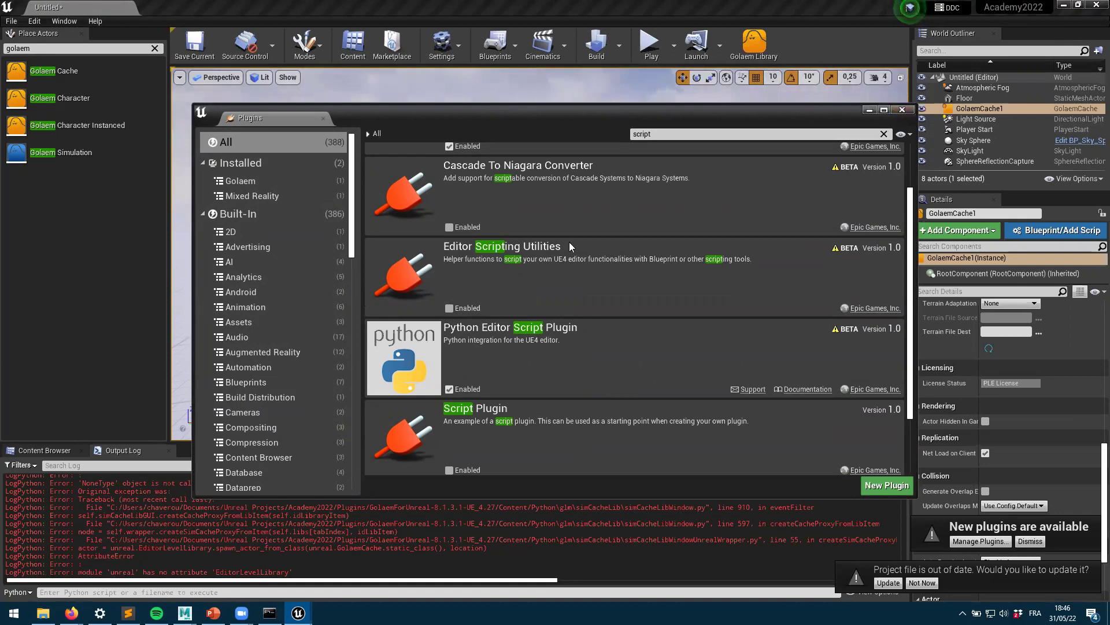
scroll(589, 335, down, 1)
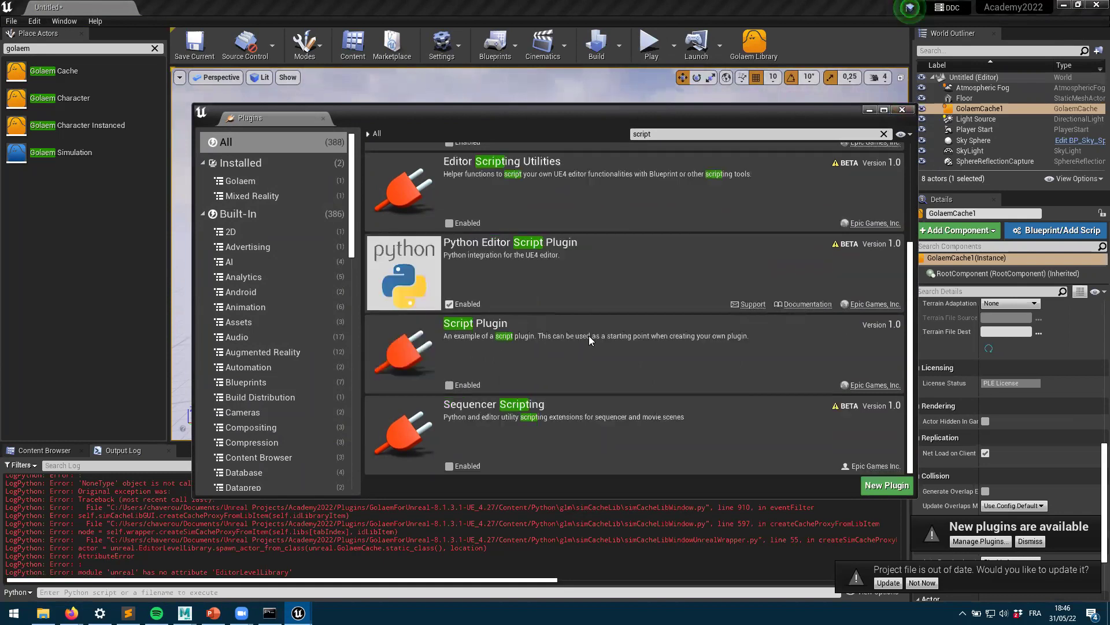
click(903, 110)
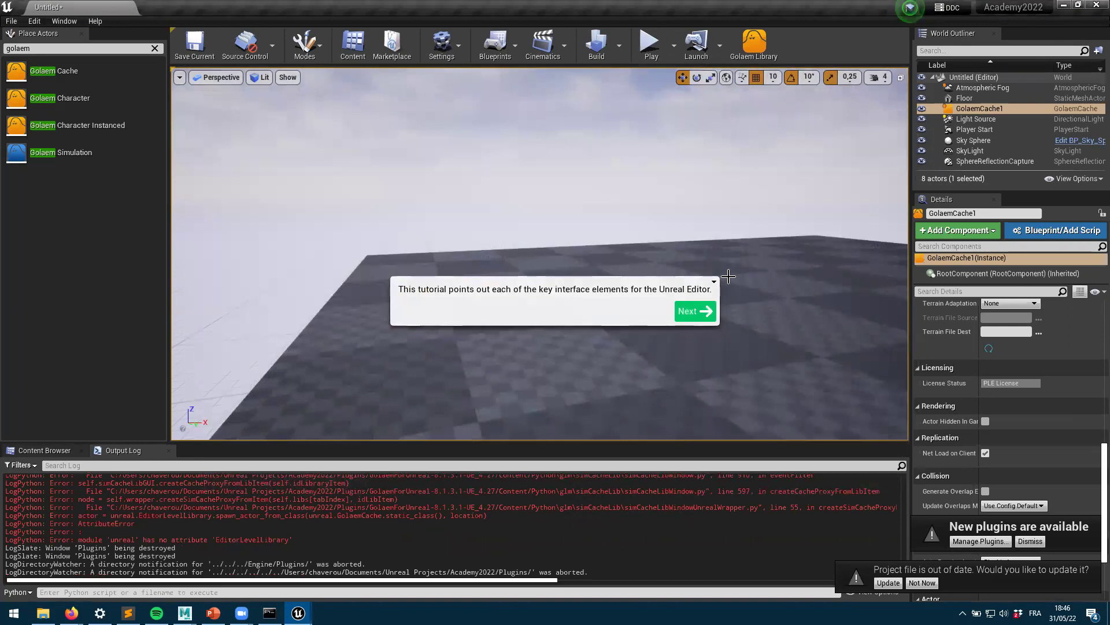
Step: Exit the editor interface tutorial, then reopen and minimise the Golaem Simulation Cache Library
click(699, 313)
click(700, 335)
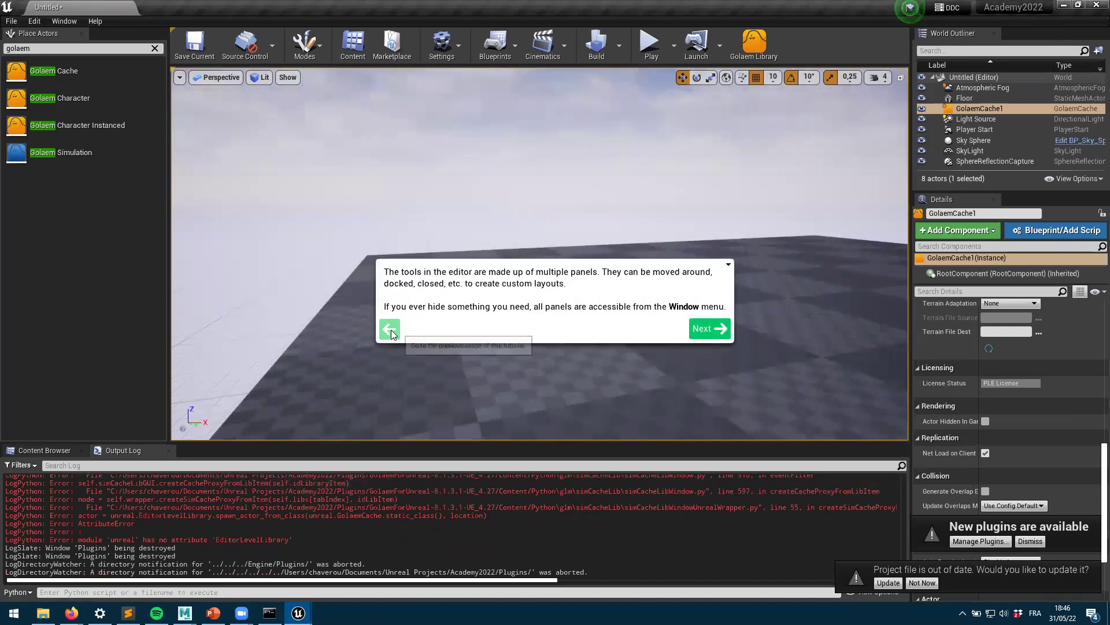
click(715, 282)
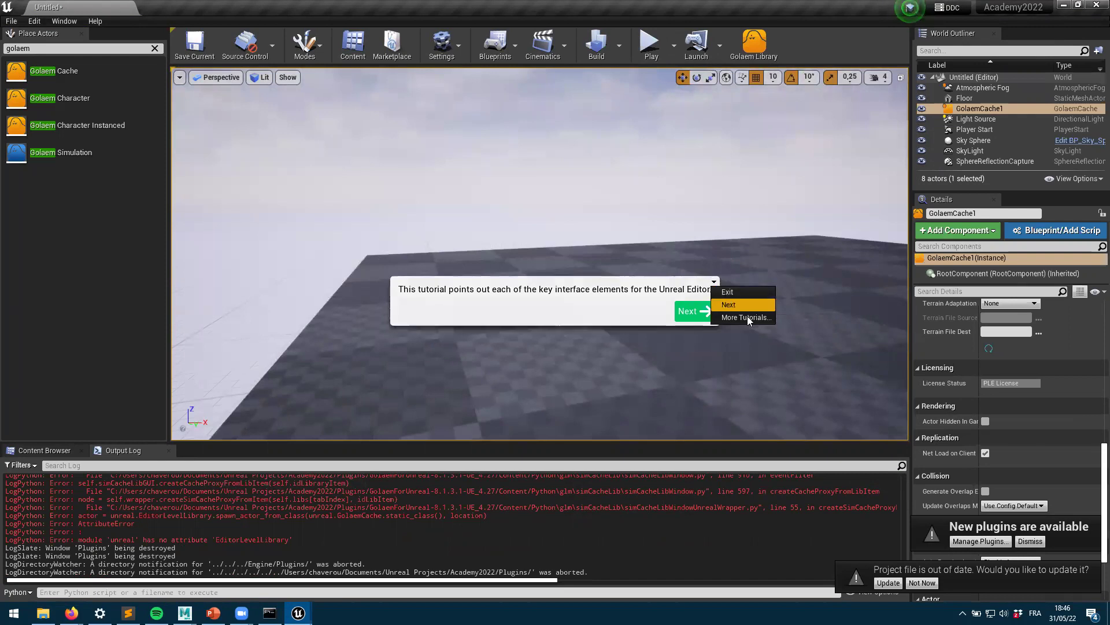
click(738, 303)
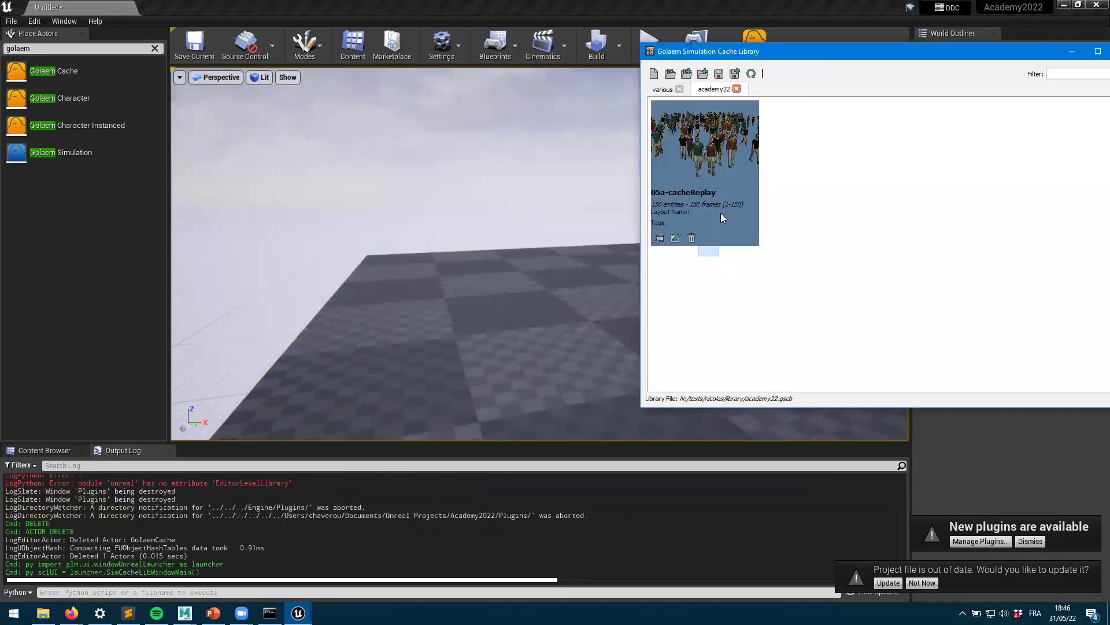
double_click(707, 156)
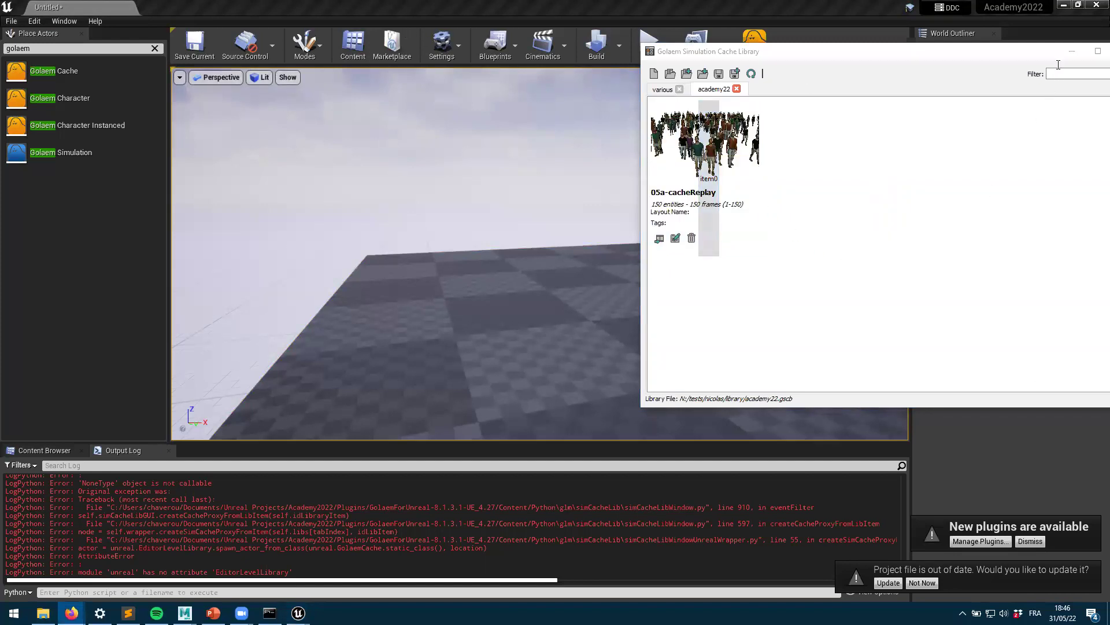
click(1073, 52)
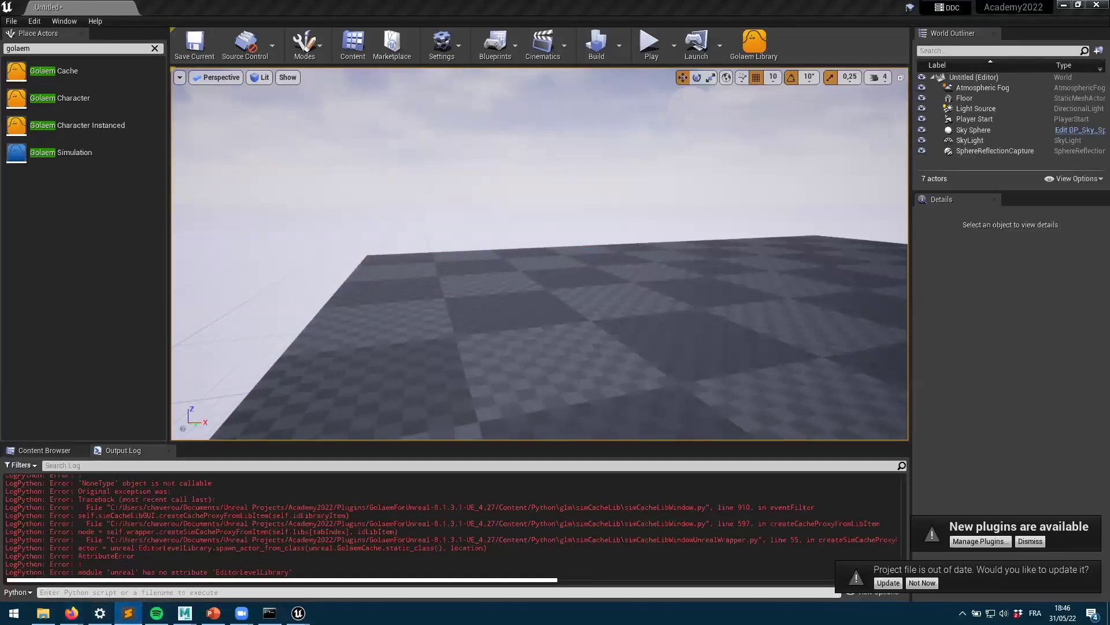
Step: Search Plugins for 'script', enable the beta Editor Scripting Utilities, confirm Yes, and close Plugins
click(67, 23)
click(44, 198)
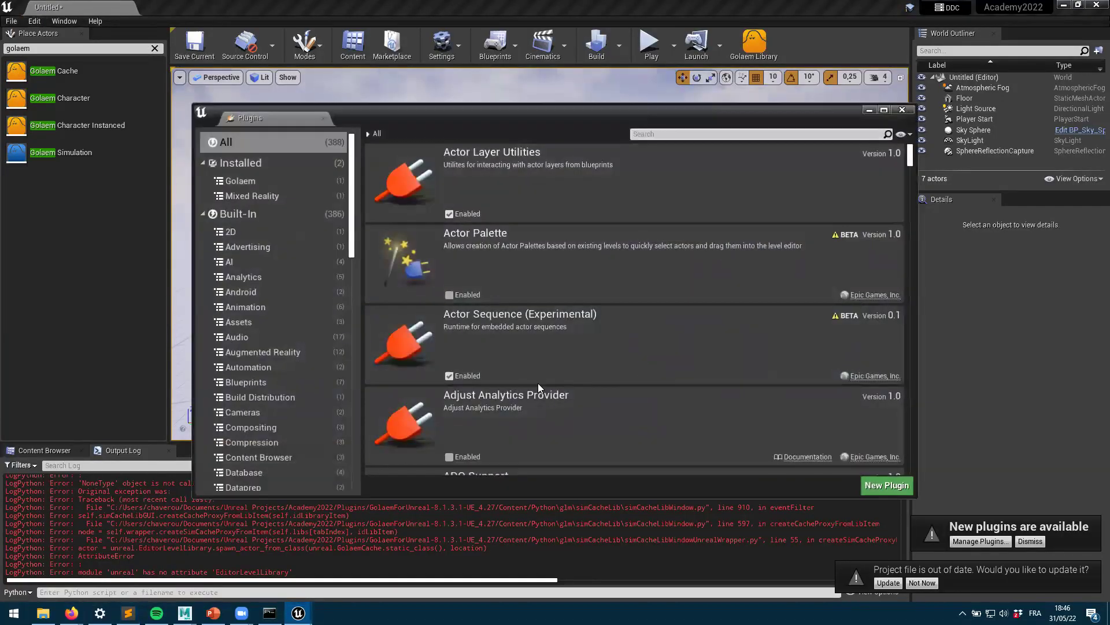
text(scrip)
scroll(602, 382, down, 4)
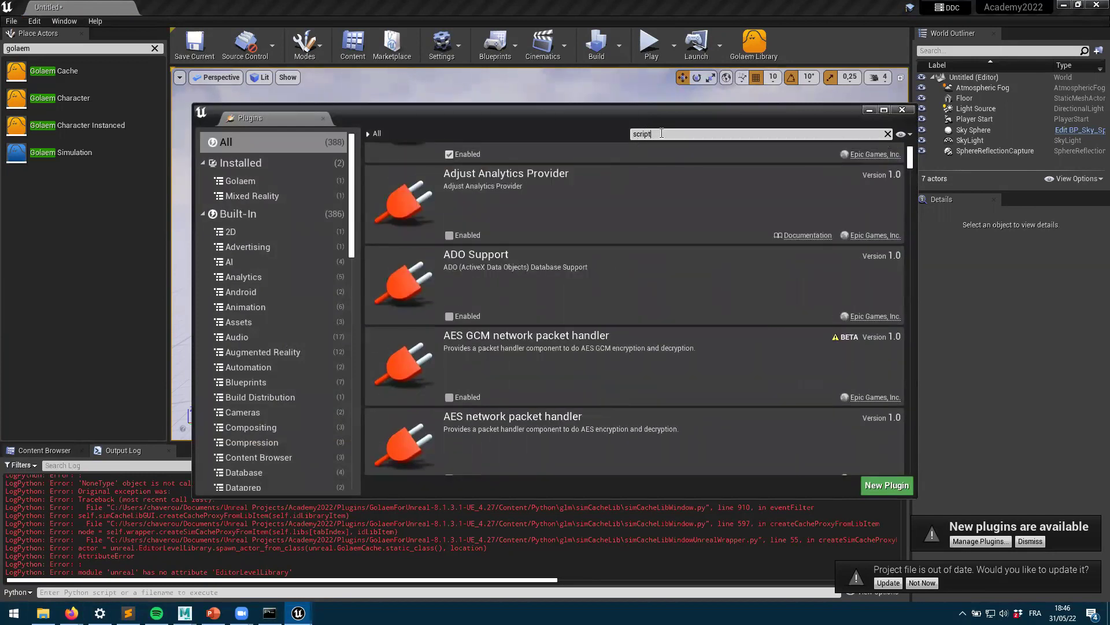
scroll(648, 216, up, 4)
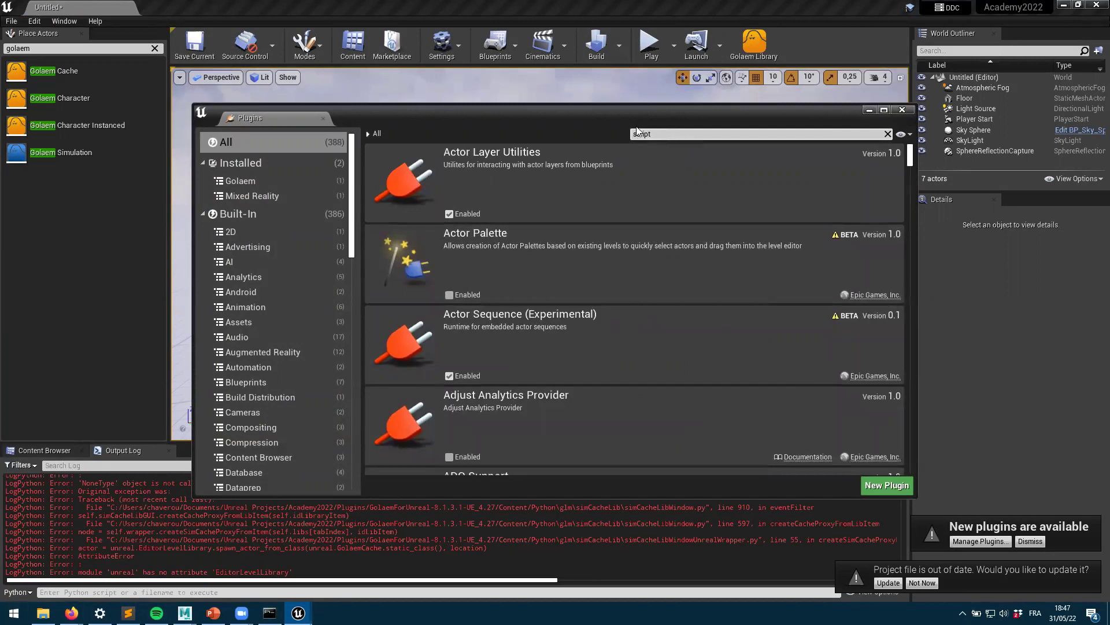
key(ctrl+a)
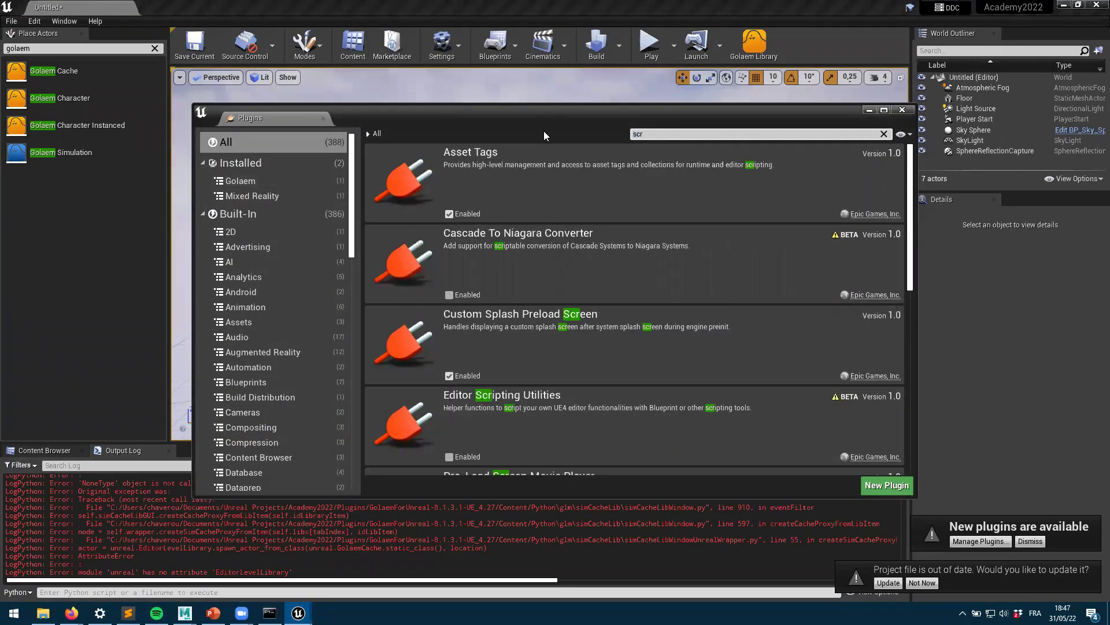
key(BackSpace)
text(script)
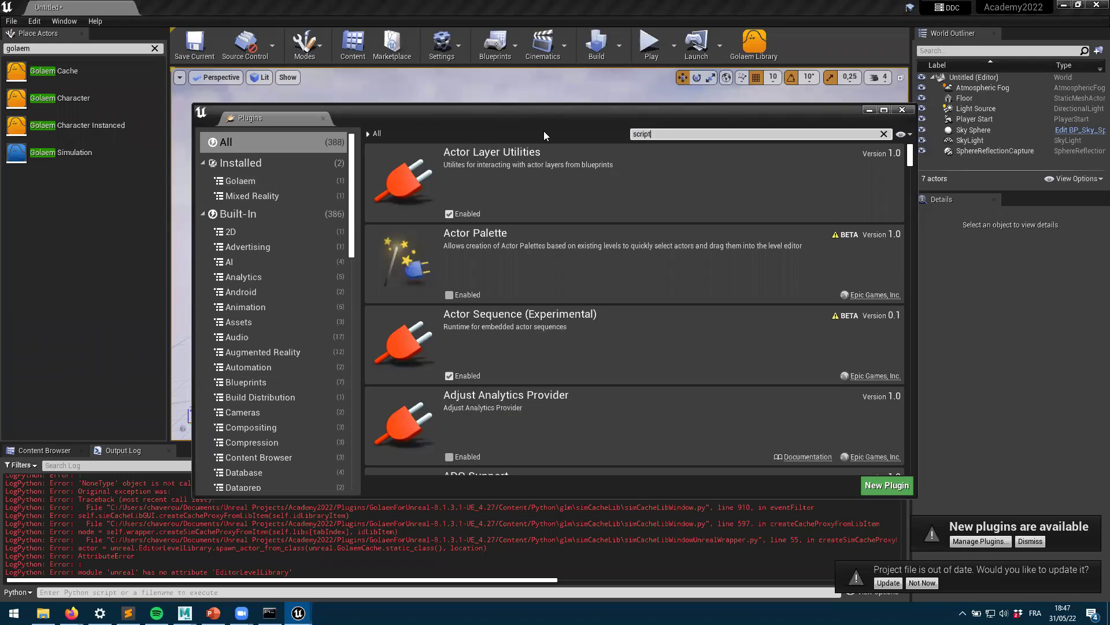
click(446, 376)
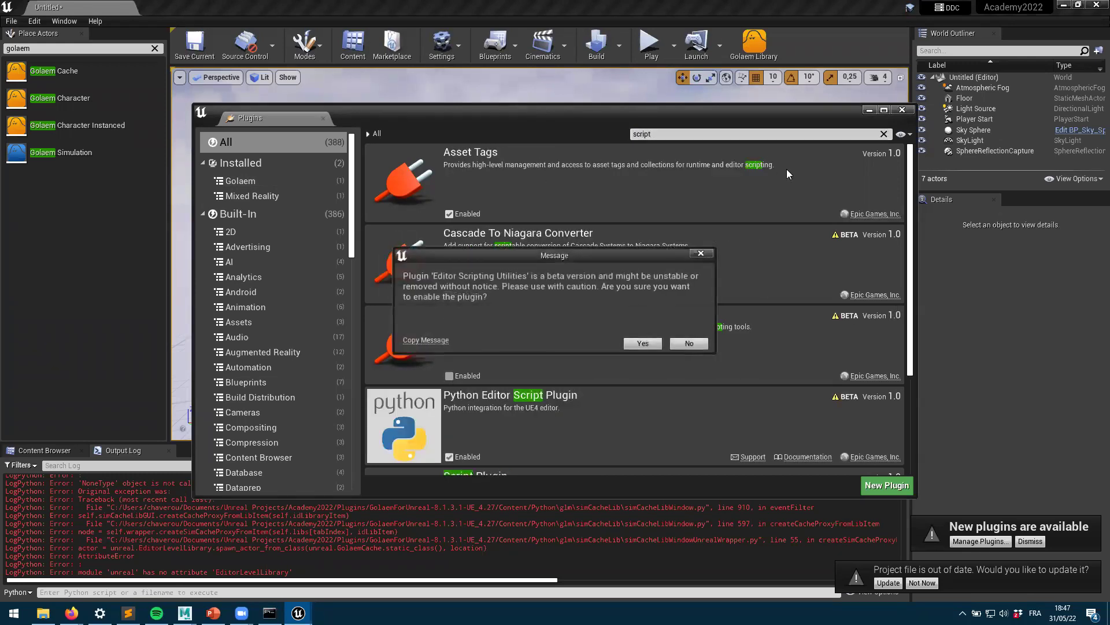
click(643, 343)
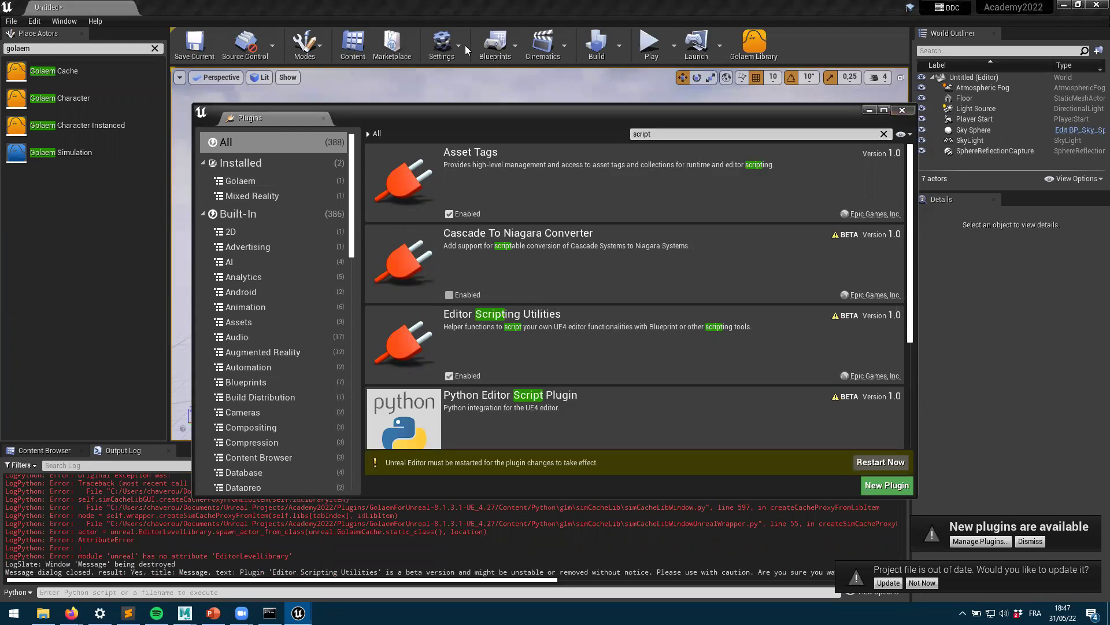
click(757, 51)
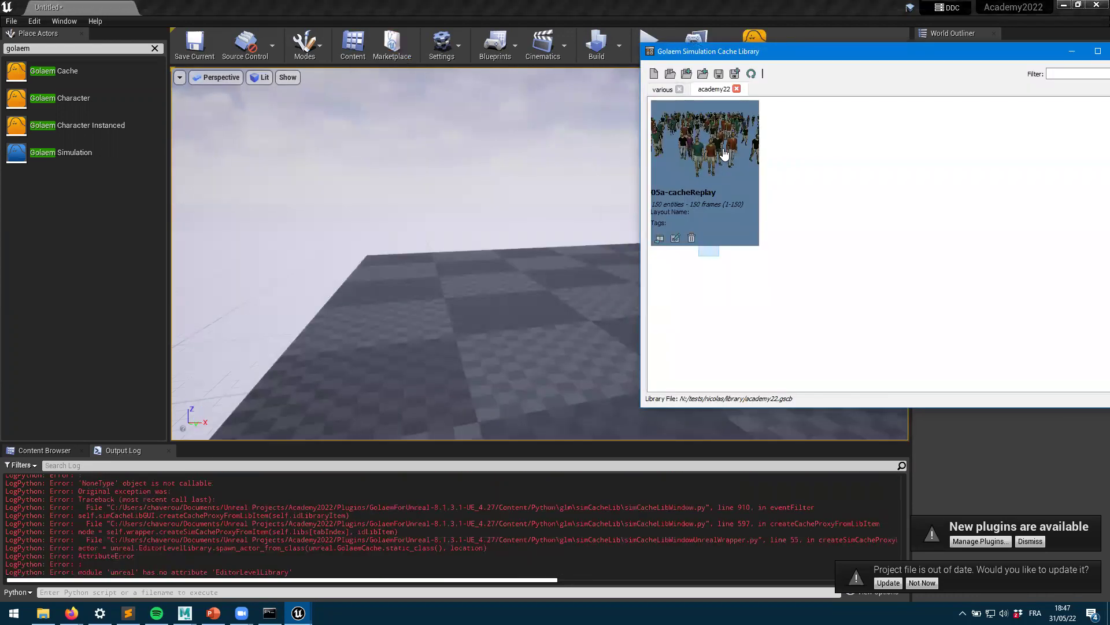
Step: Close the Golaem library, check the character pack's empty Content folder, then return to Unreal
click(1071, 51)
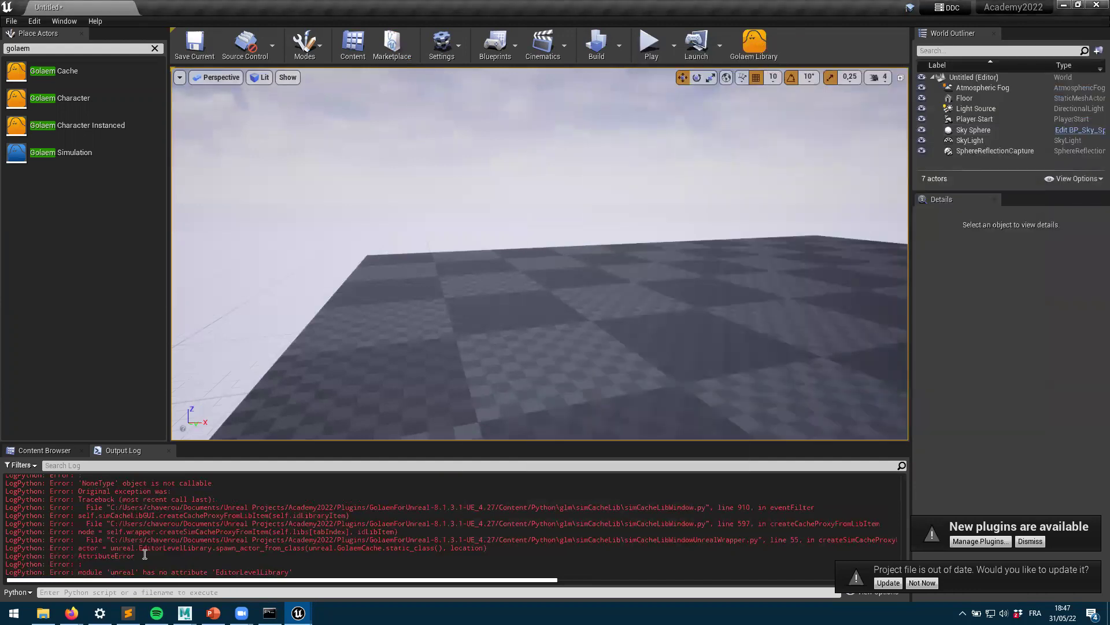
key(alt+Tab)
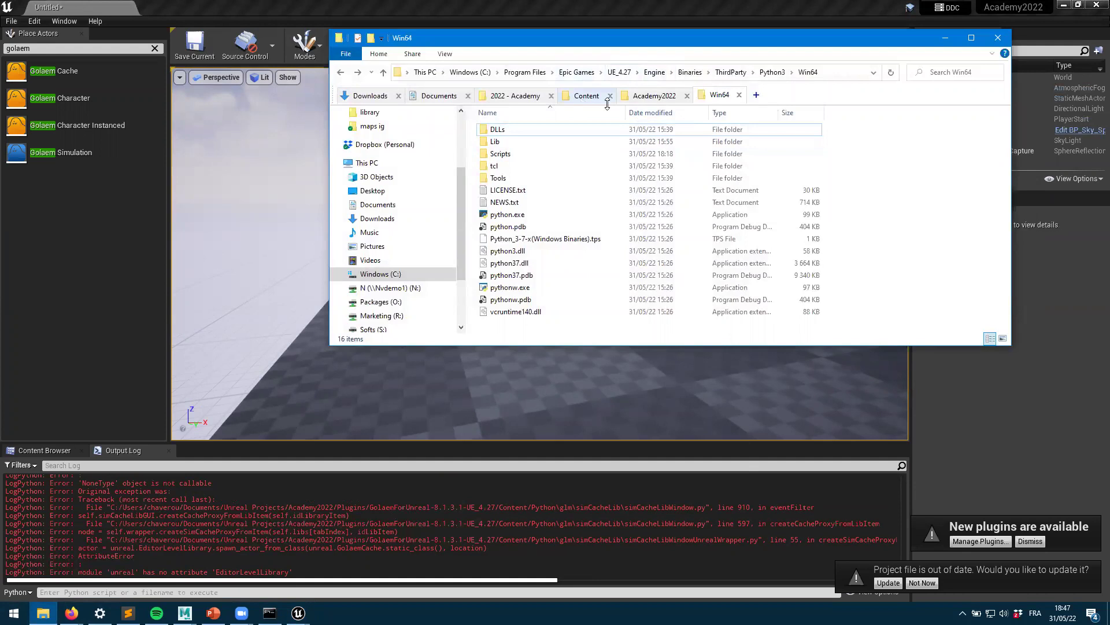
click(524, 96)
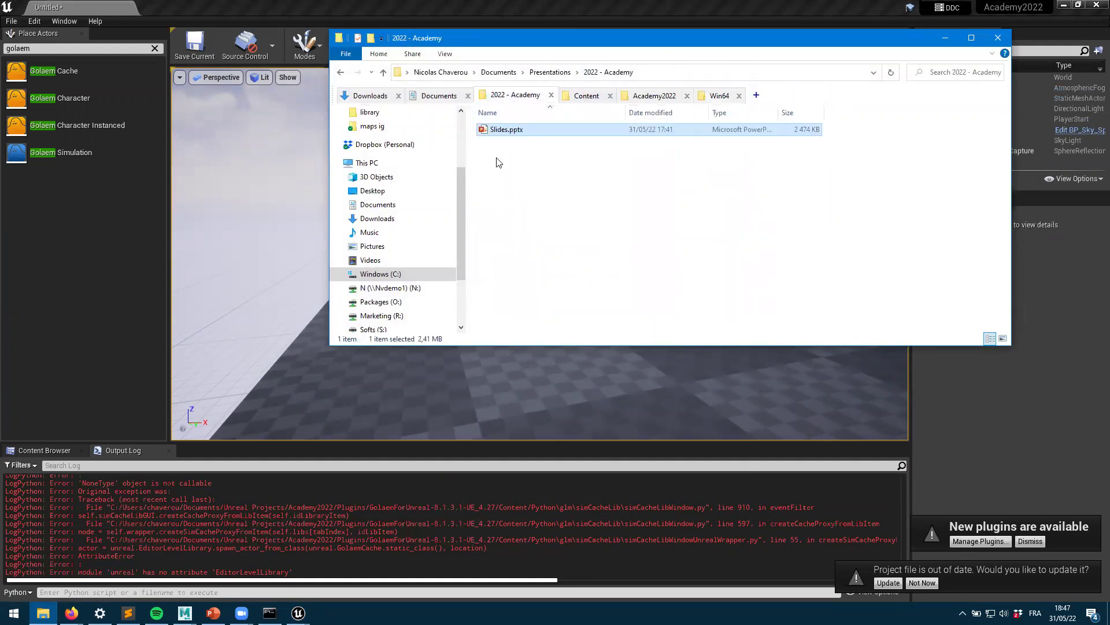
click(584, 96)
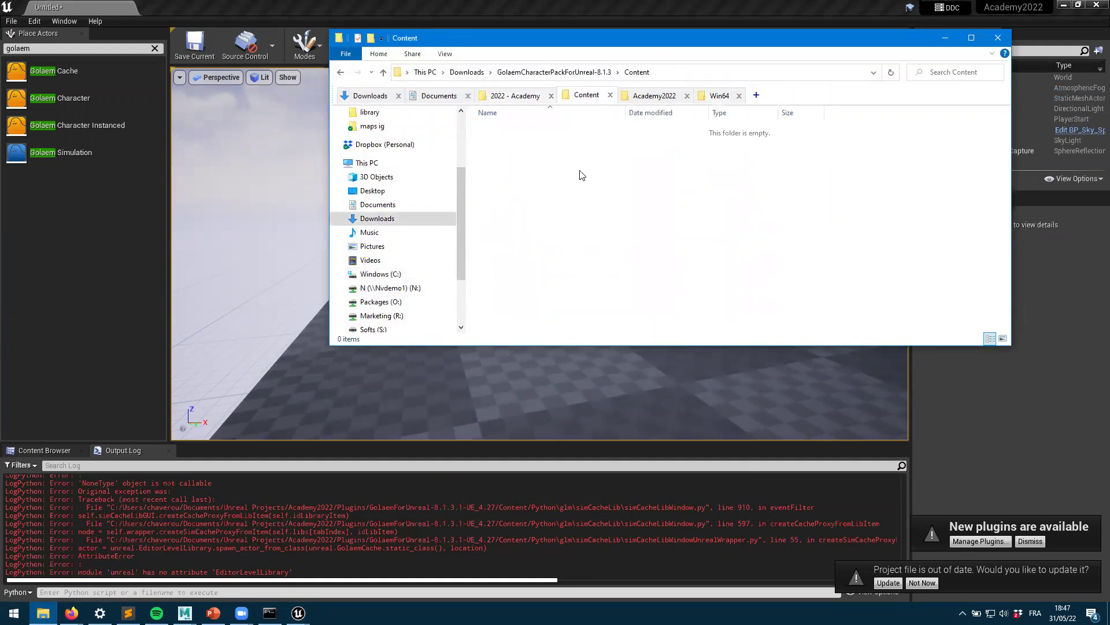
click(1095, 8)
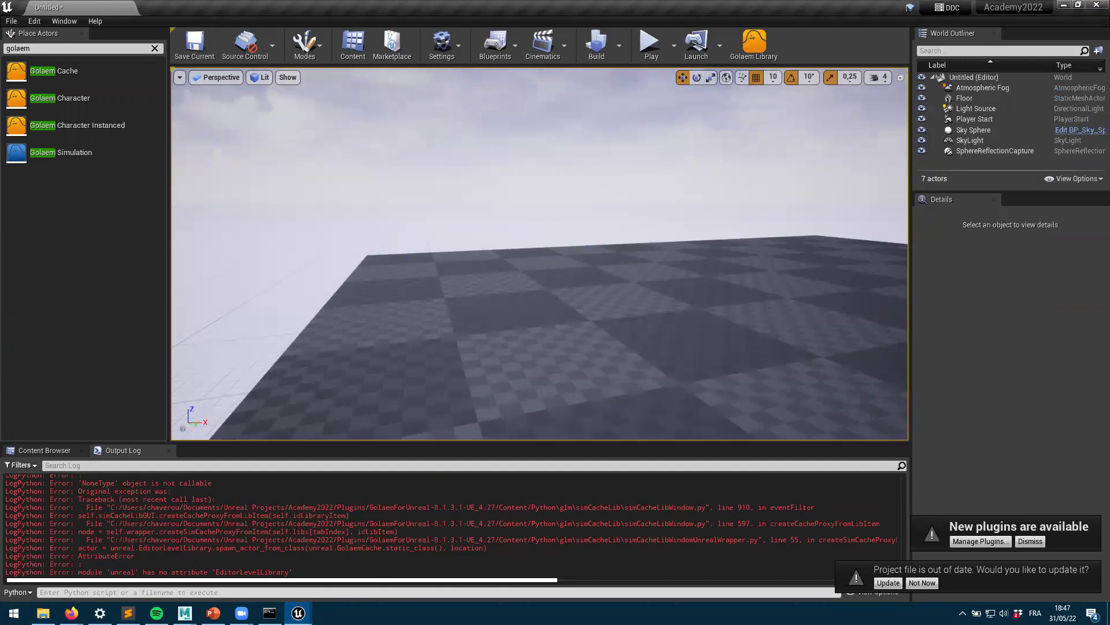
Step: Quit the Unreal editor, saving the untitled level as MainMap
click(1095, 6)
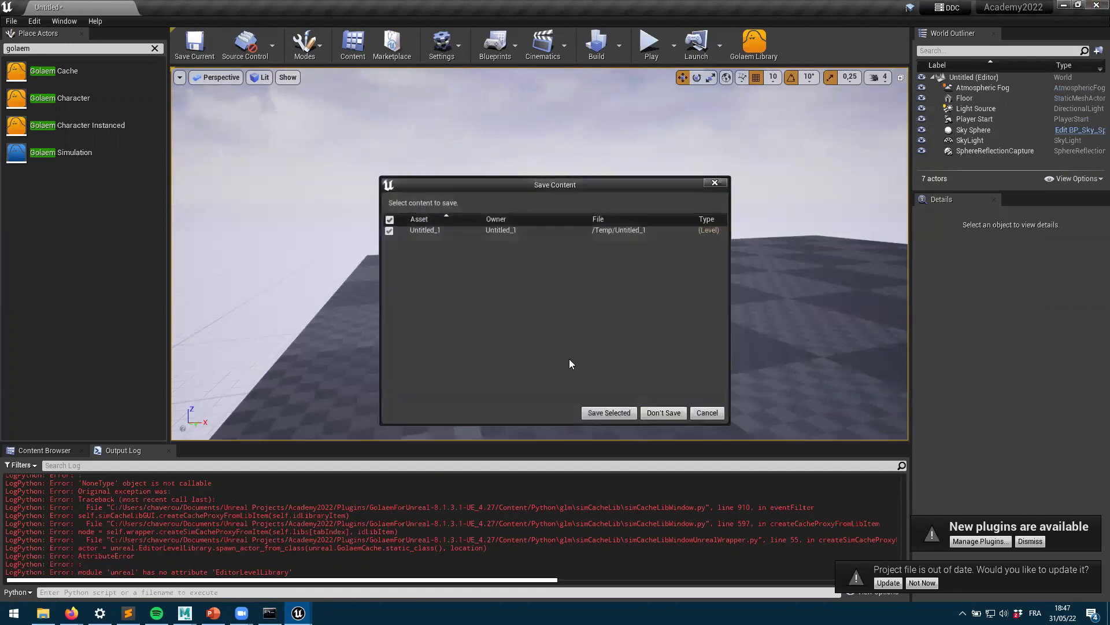
click(609, 413)
text(MainMap)
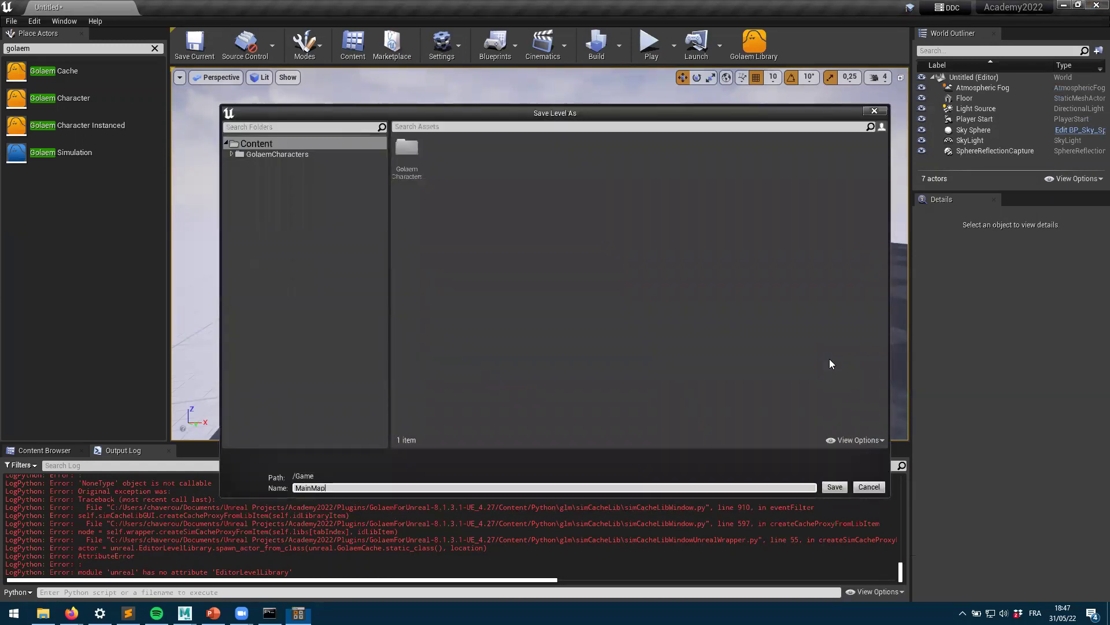
key(Return)
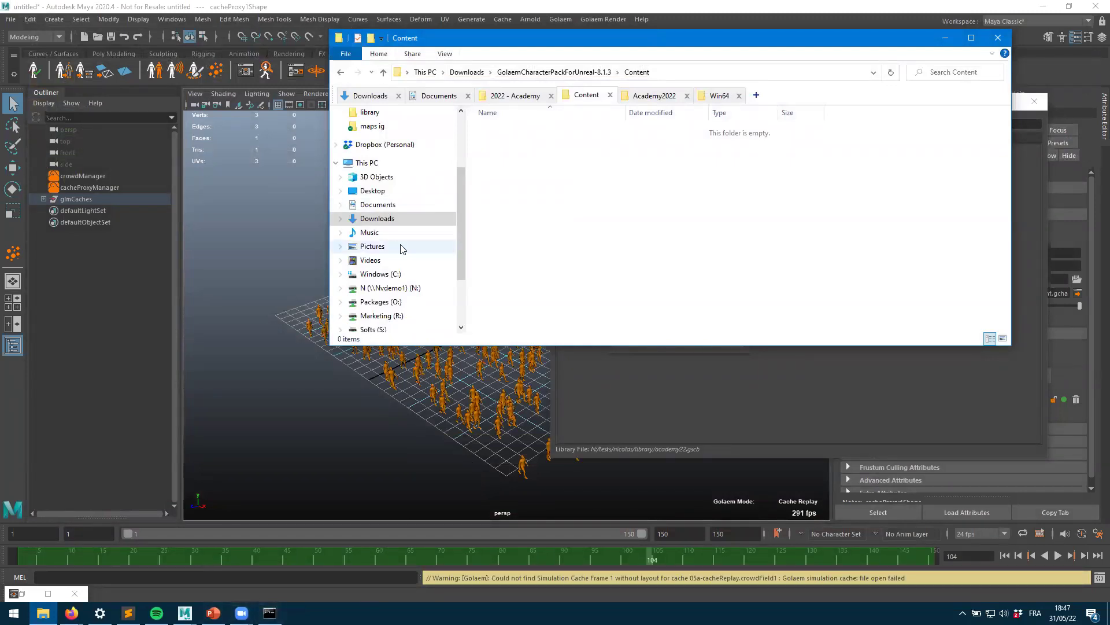
Step: Launch the Epic Games Launcher from Windows search and show its Library of engines and projects
key(super)
text(epic)
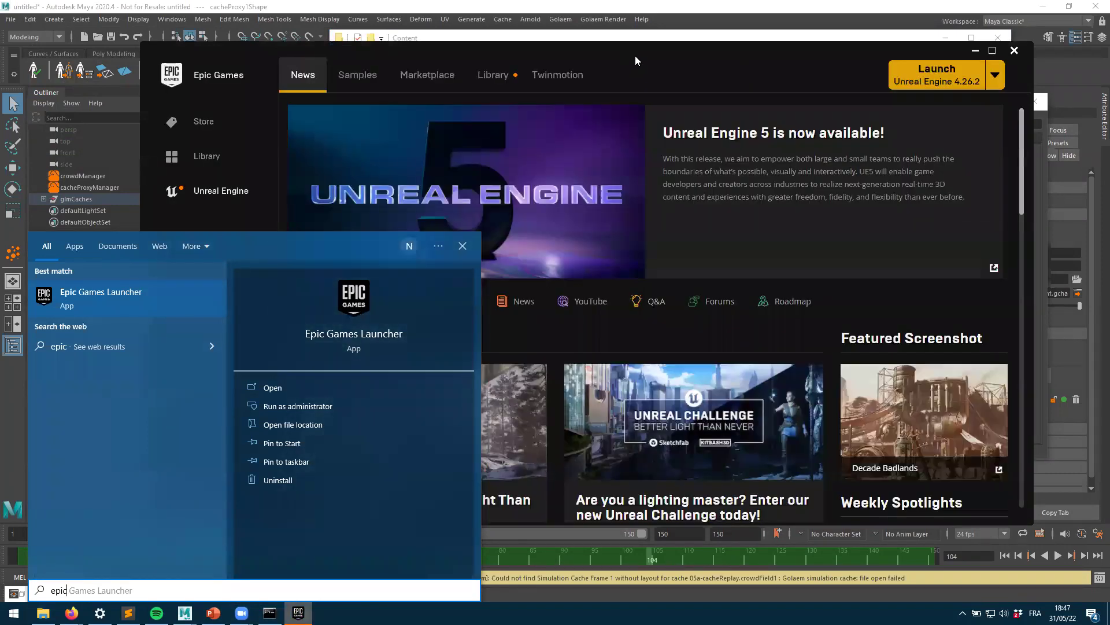
click(493, 74)
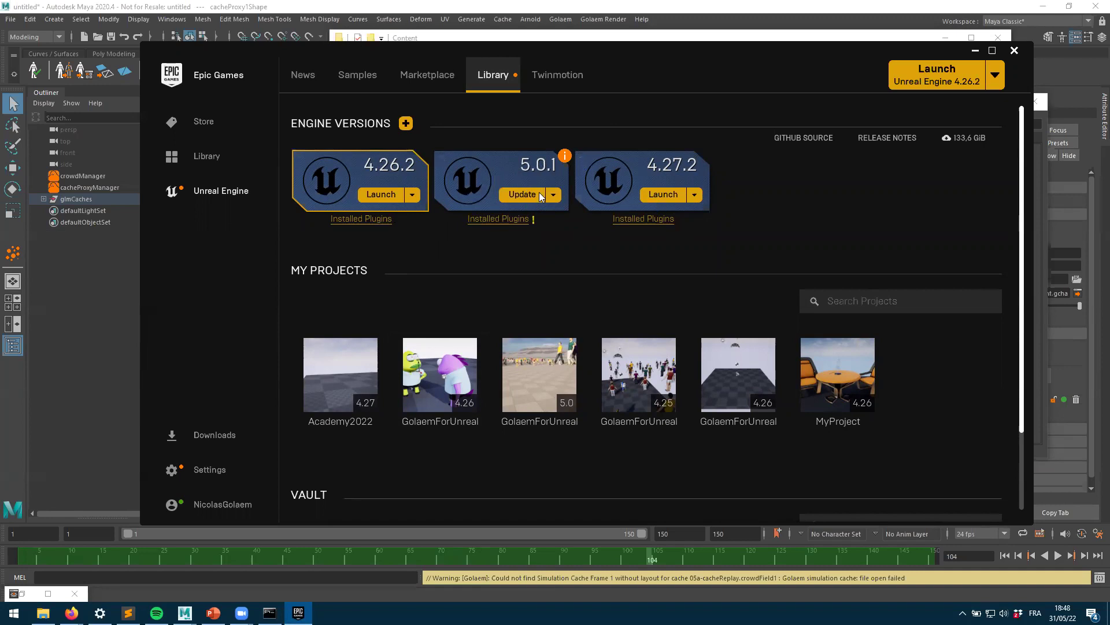
Step: Check engine 5.0.1's options, then read the Academy2022 project's compatibility and disk path
click(553, 194)
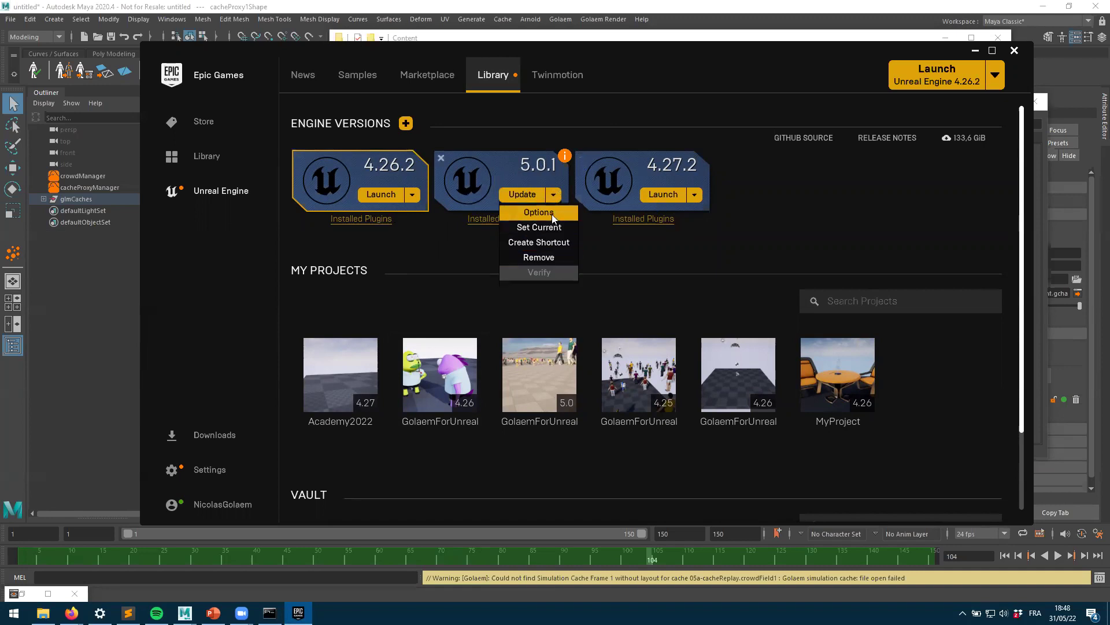
click(432, 248)
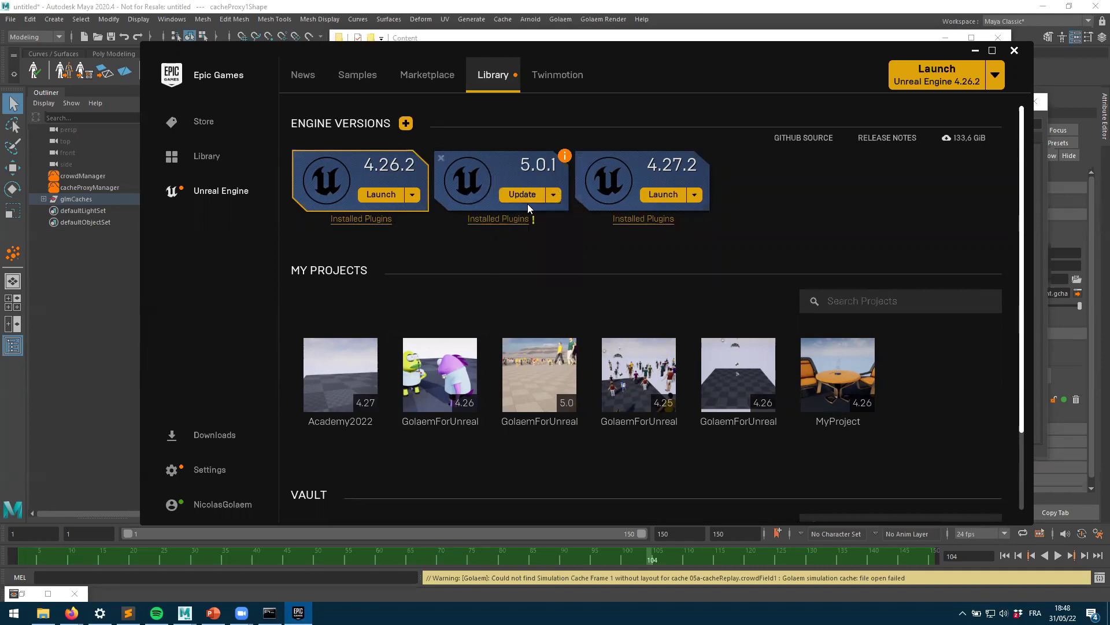
click(554, 191)
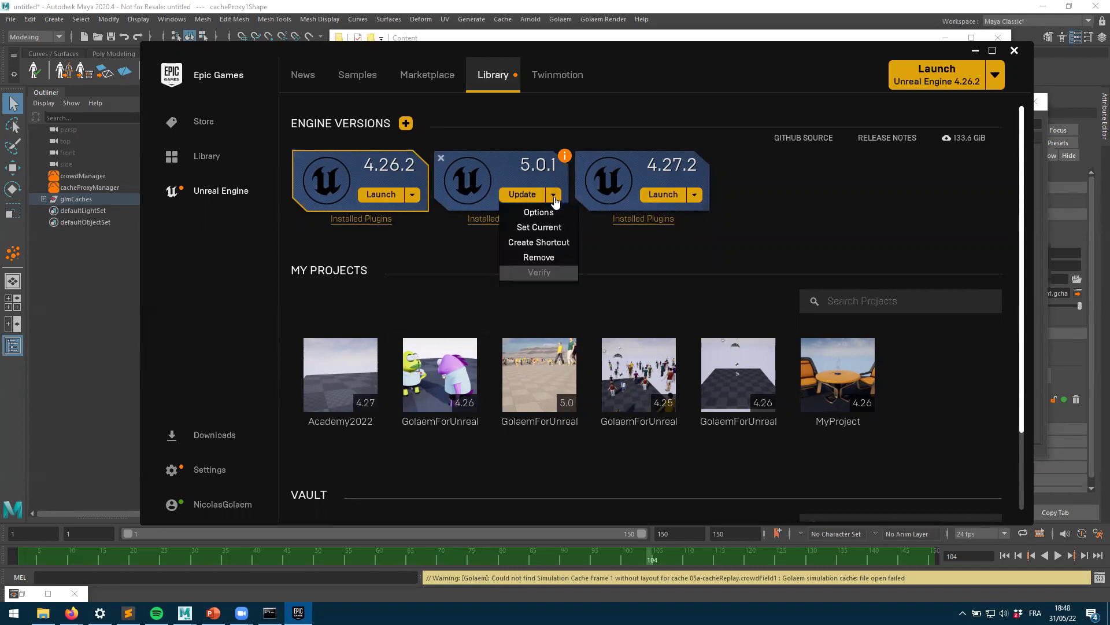
click(457, 240)
click(564, 156)
click(553, 194)
click(442, 242)
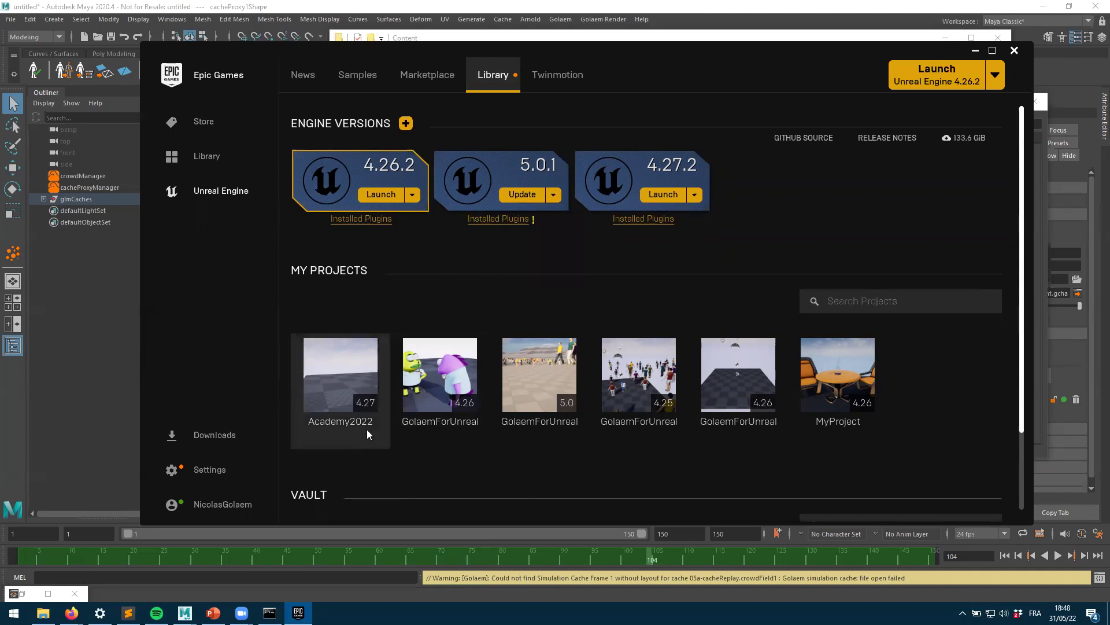
mouse_move(340, 374)
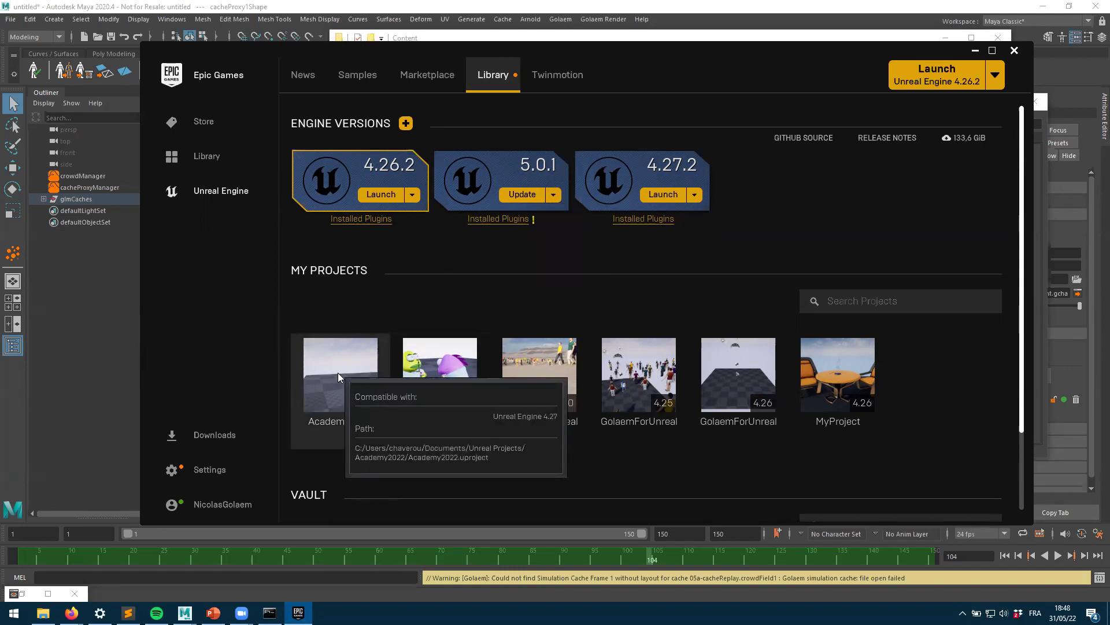
Step: Inspect the Academy2022 project folder and its full path in File Explorer, then return to the launcher
click(43, 613)
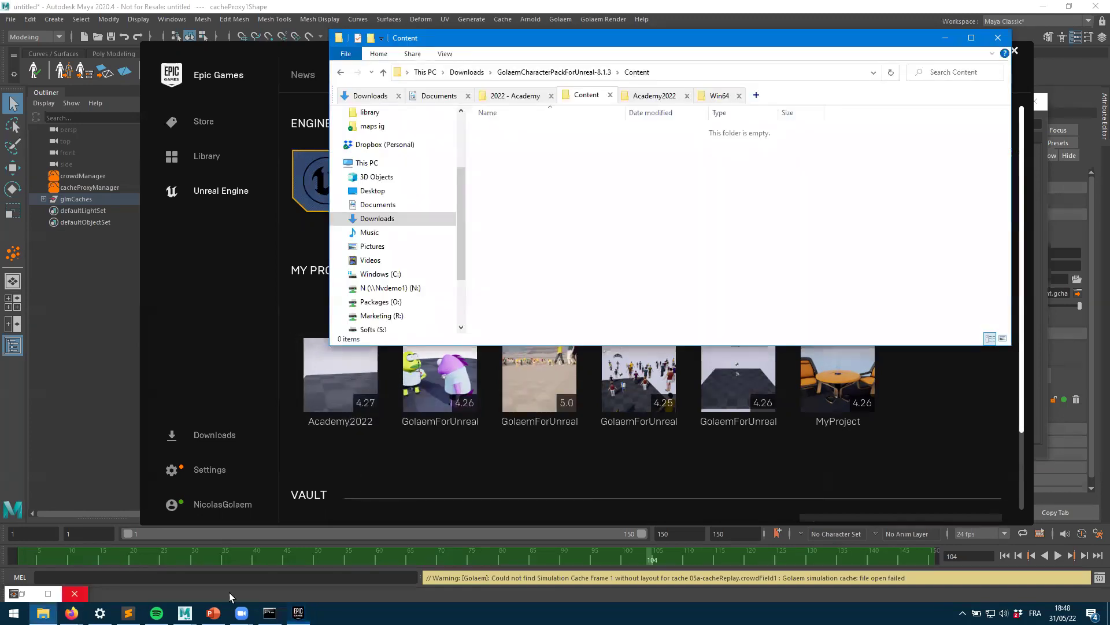
click(654, 95)
click(683, 74)
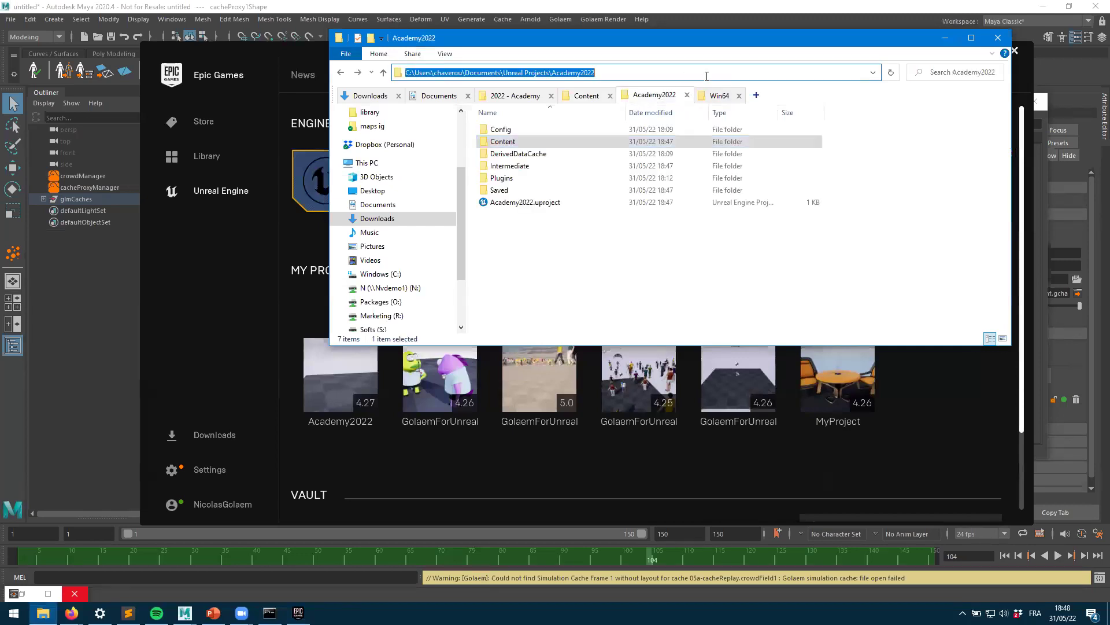
click(128, 612)
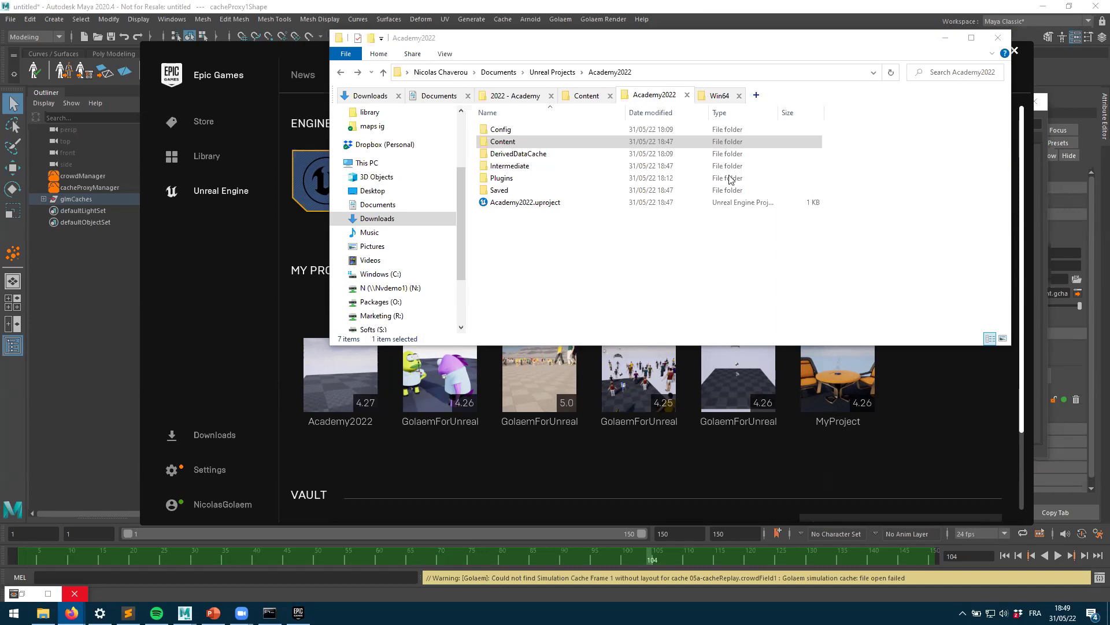
click(453, 472)
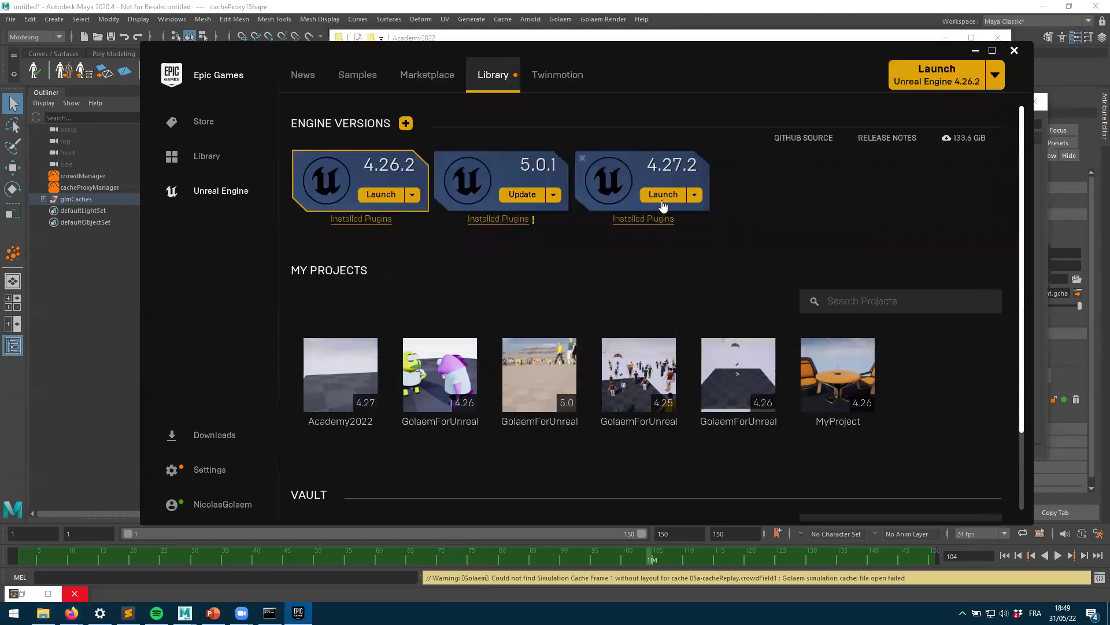
Step: Launch Unreal Engine 4.27.2 and open the Academy2022 project from the Project Browser
click(658, 194)
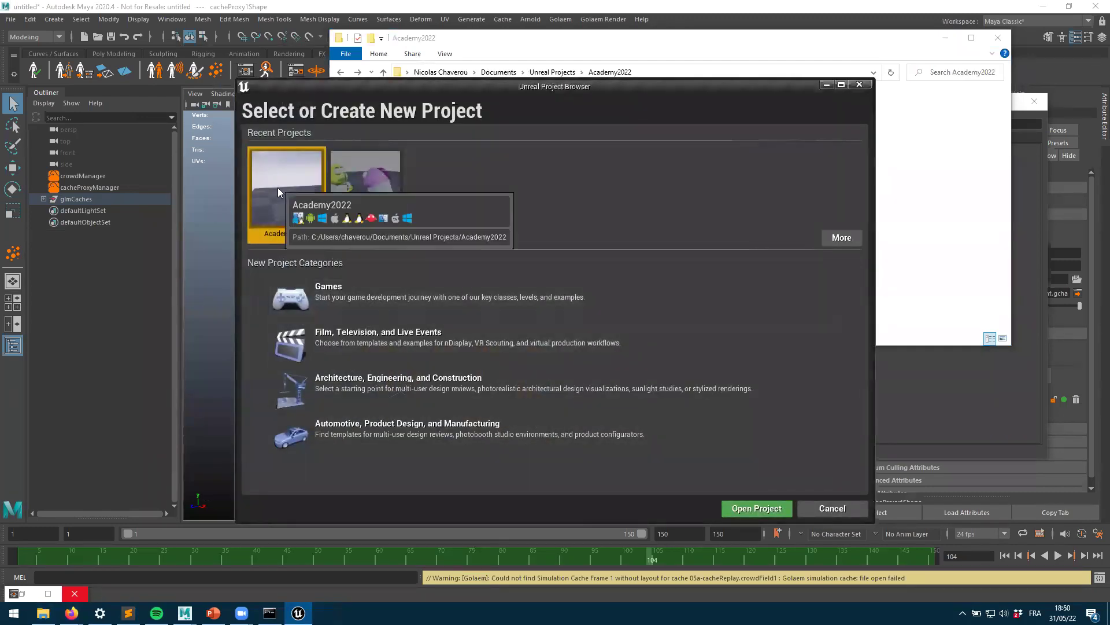
click(759, 509)
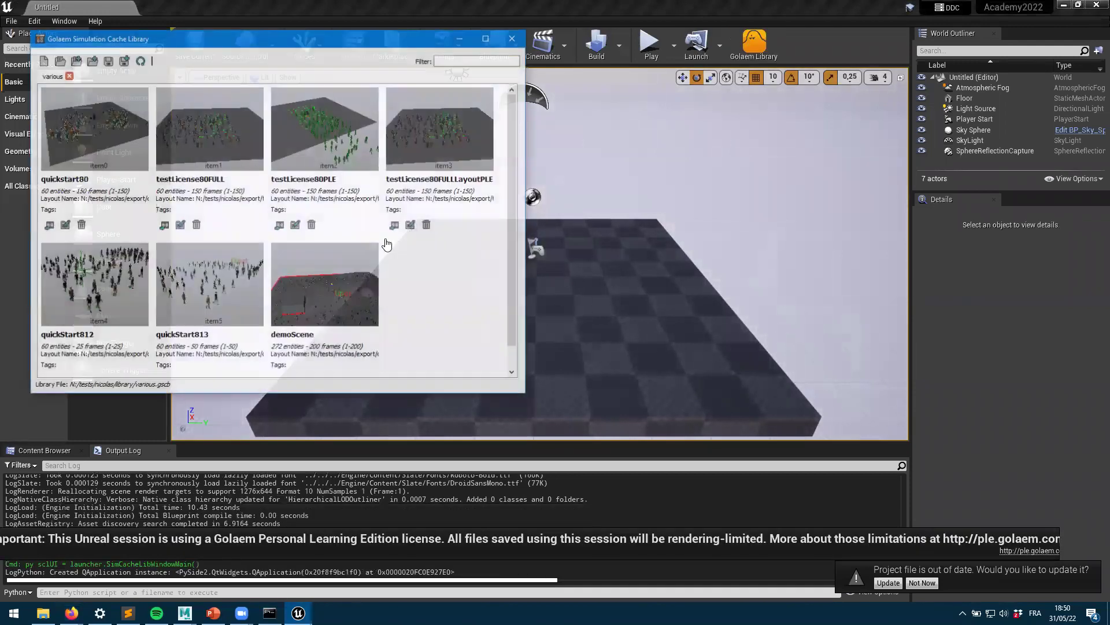
Step: Load the academy22.gscb cache library from the N: drive tests library folder
click(58, 60)
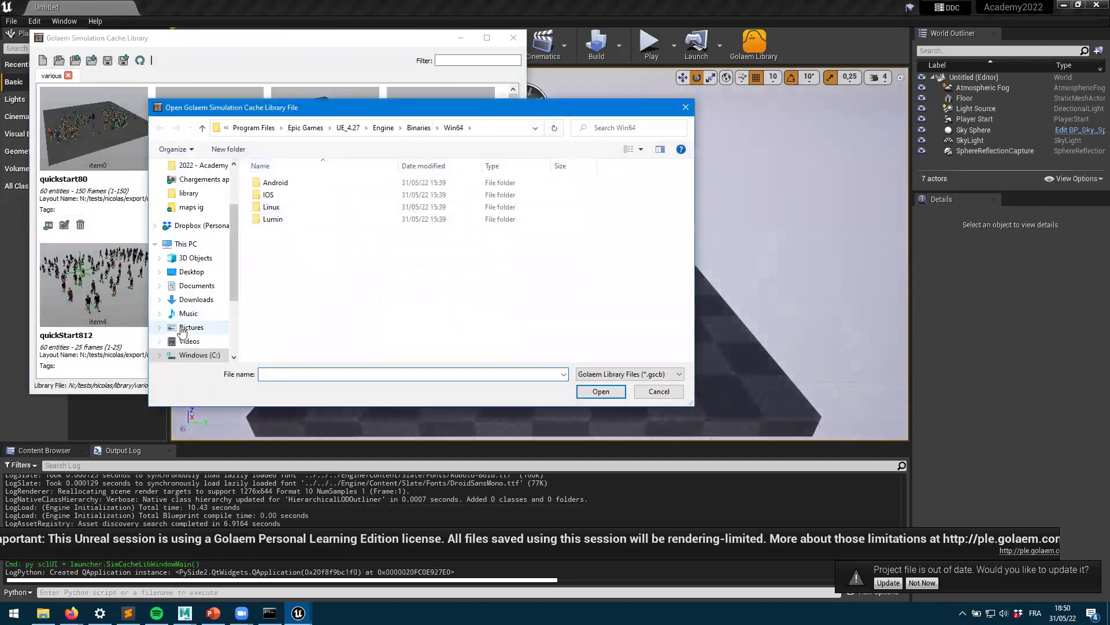
scroll(200, 328, down, 3)
click(202, 249)
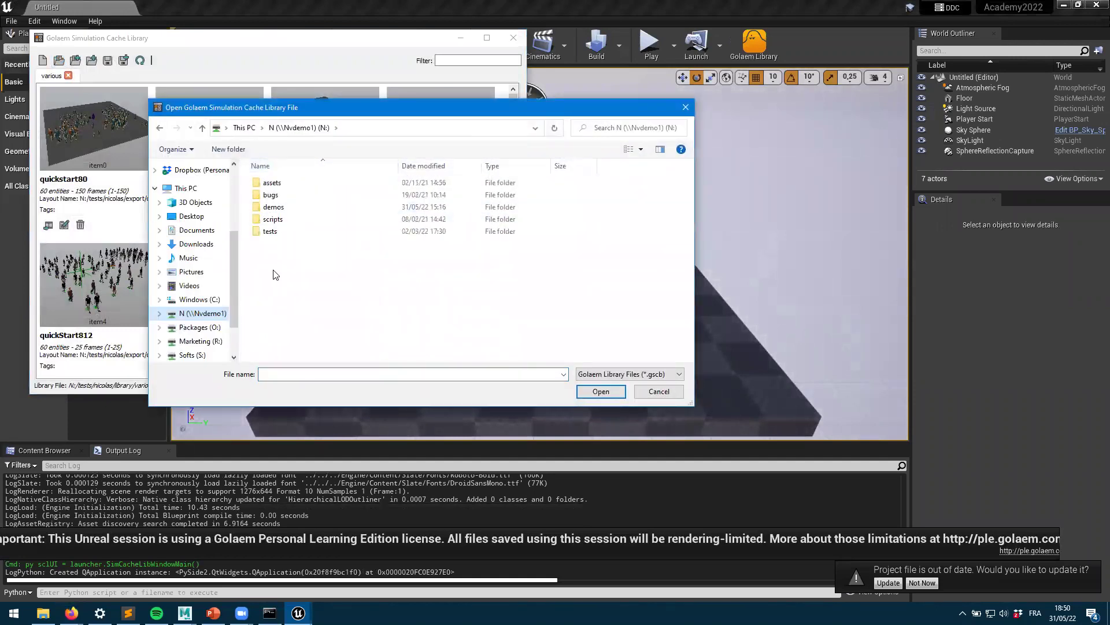
double_click(272, 231)
double_click(273, 196)
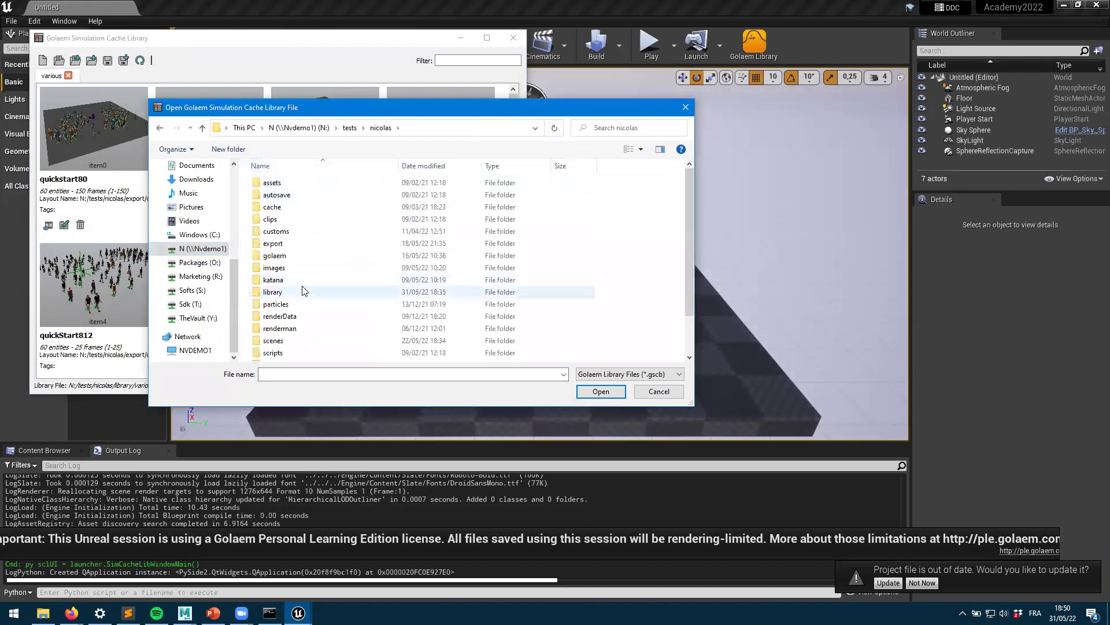
double_click(323, 303)
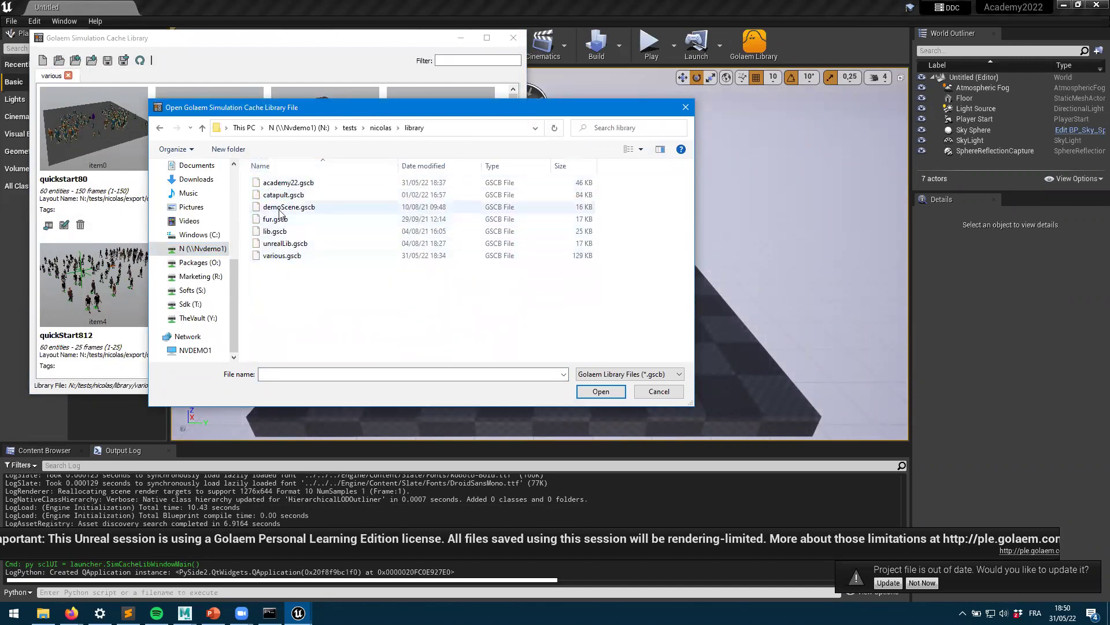
double_click(287, 182)
Step: Add the 05a-cacheReplay crowd to the level as a GolaemCache actor
click(112, 146)
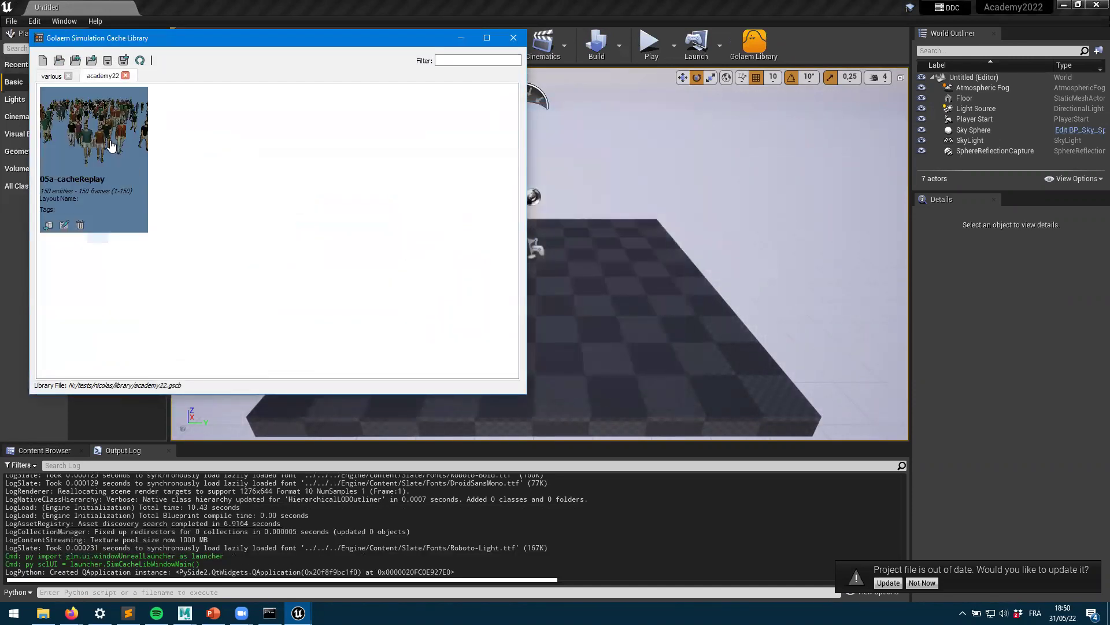
double_click(112, 146)
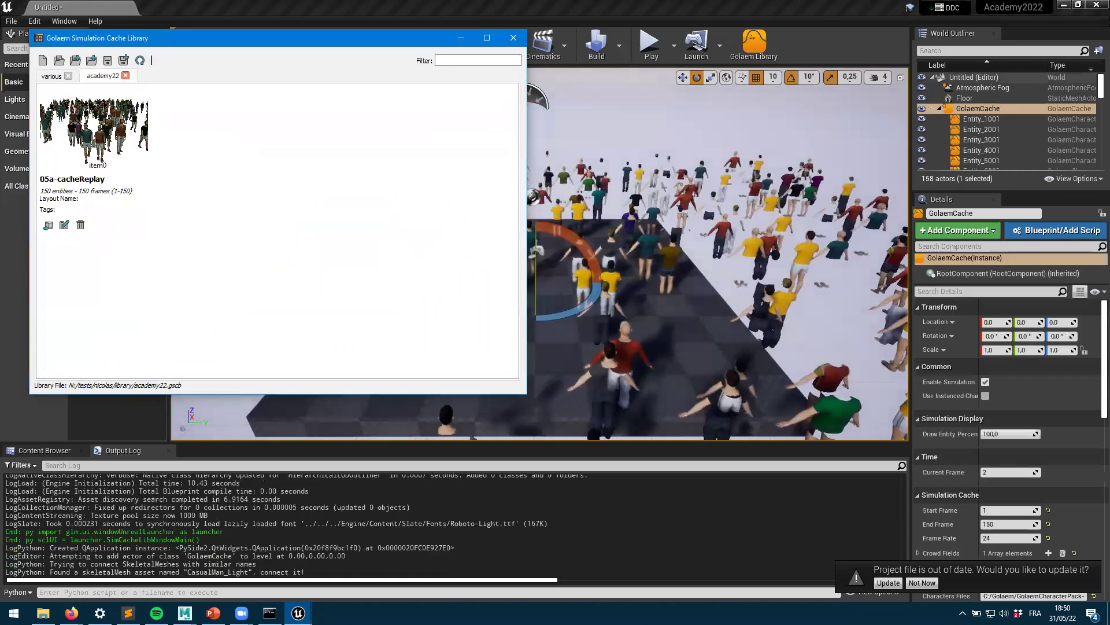
key(alt+Tab)
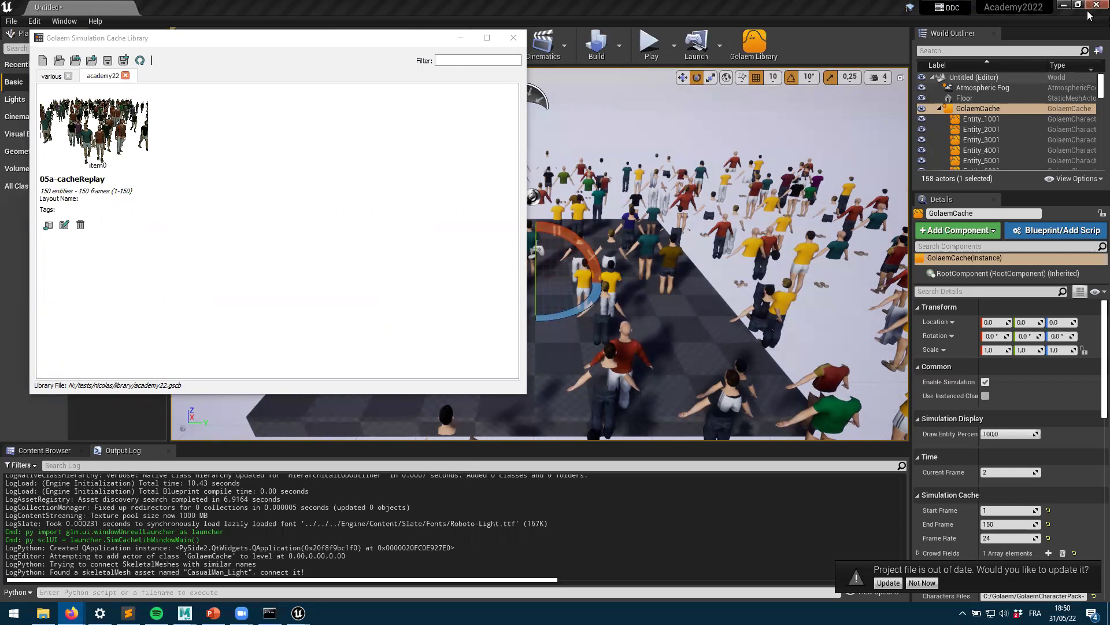
Step: Review the project folder, then rotate the Light Source on Z to relight the crowd
click(43, 613)
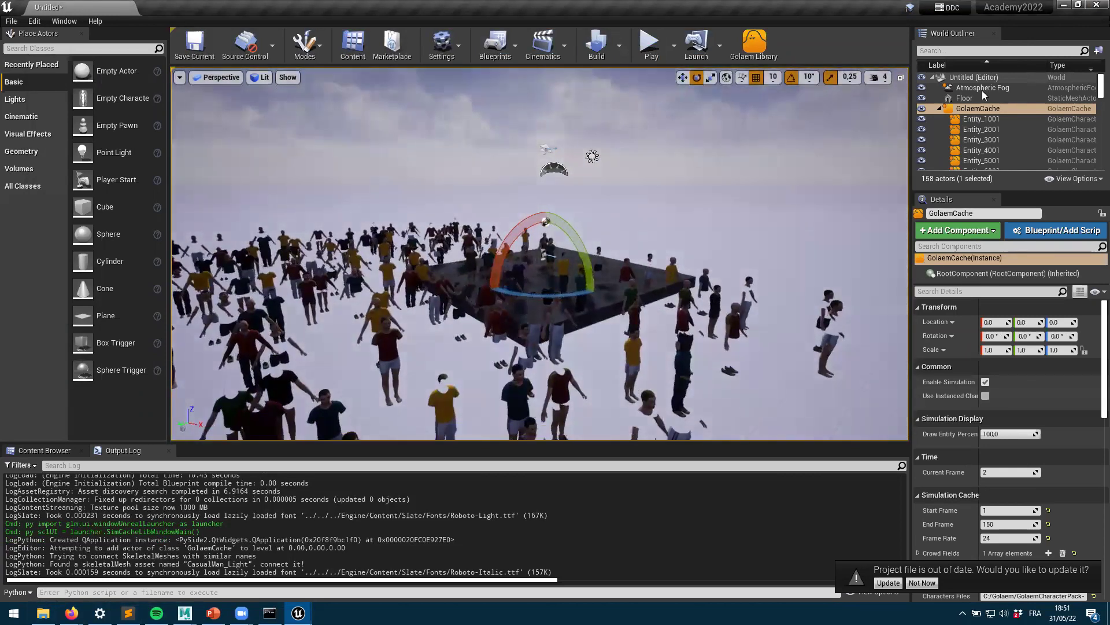
scroll(990, 152, down, 3)
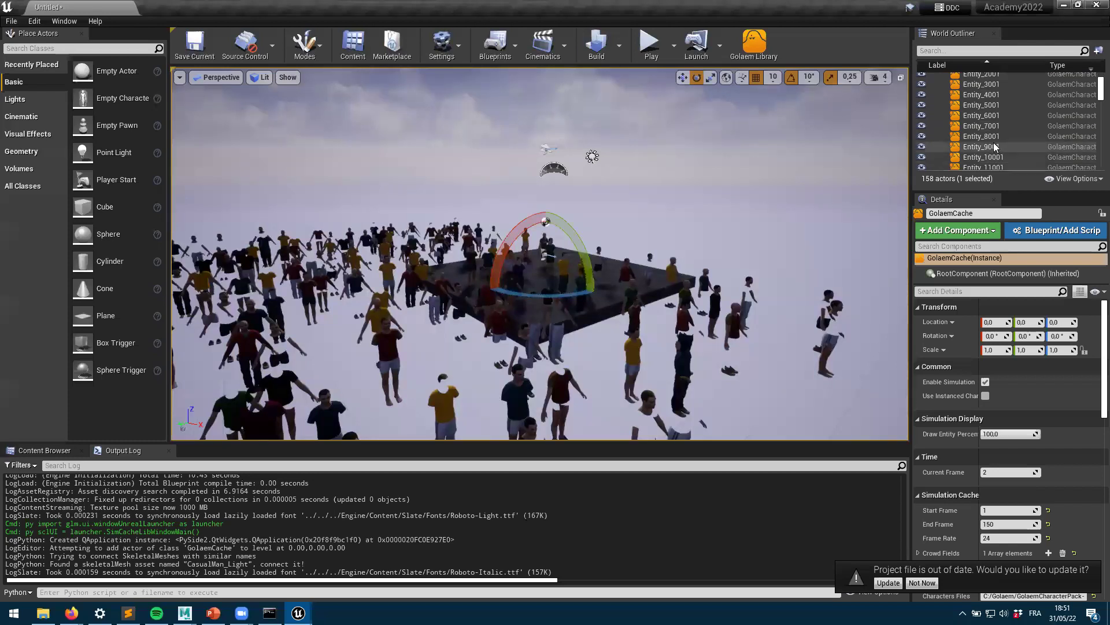
scroll(990, 152, up, 3)
click(976, 119)
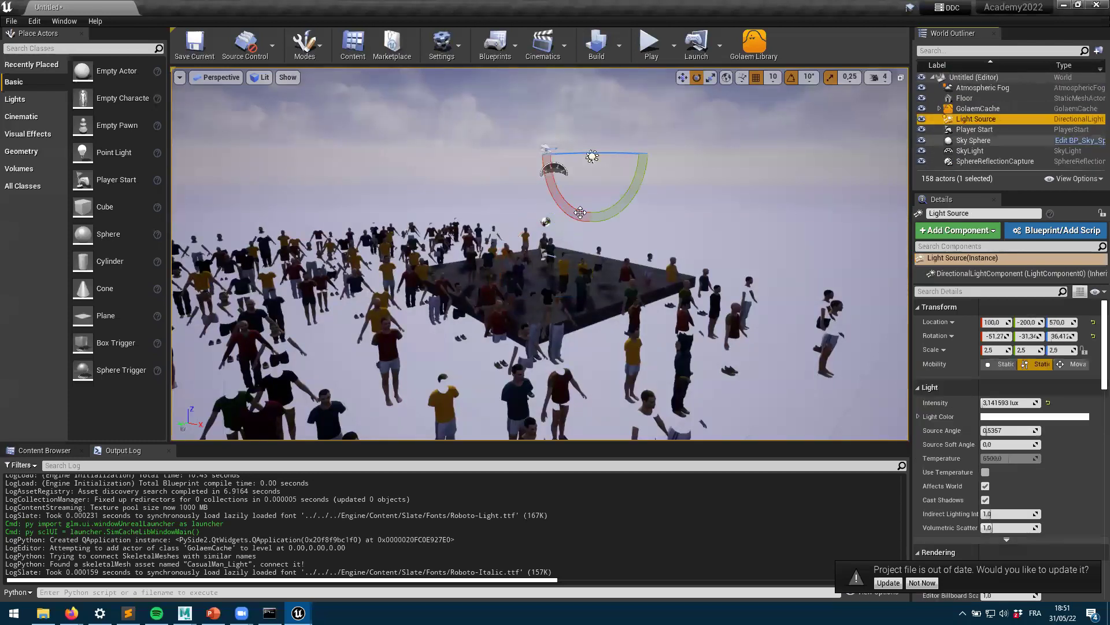
drag(569, 171, 510, 173)
Step: Reset the Floor's Location Z to 0, then close the Unreal editor
click(1056, 102)
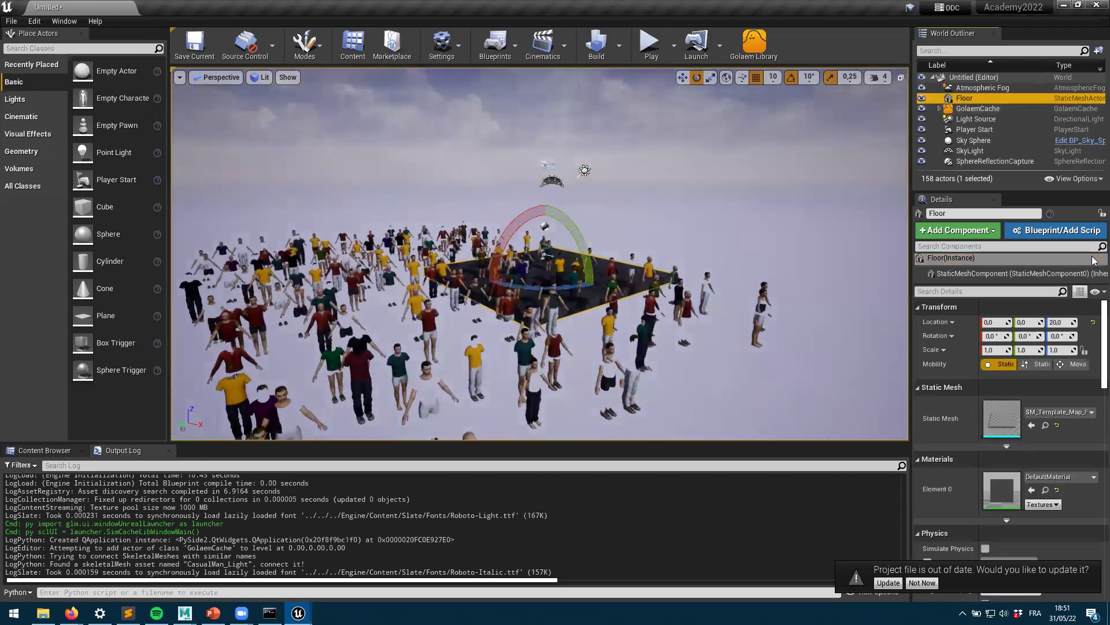
click(1093, 322)
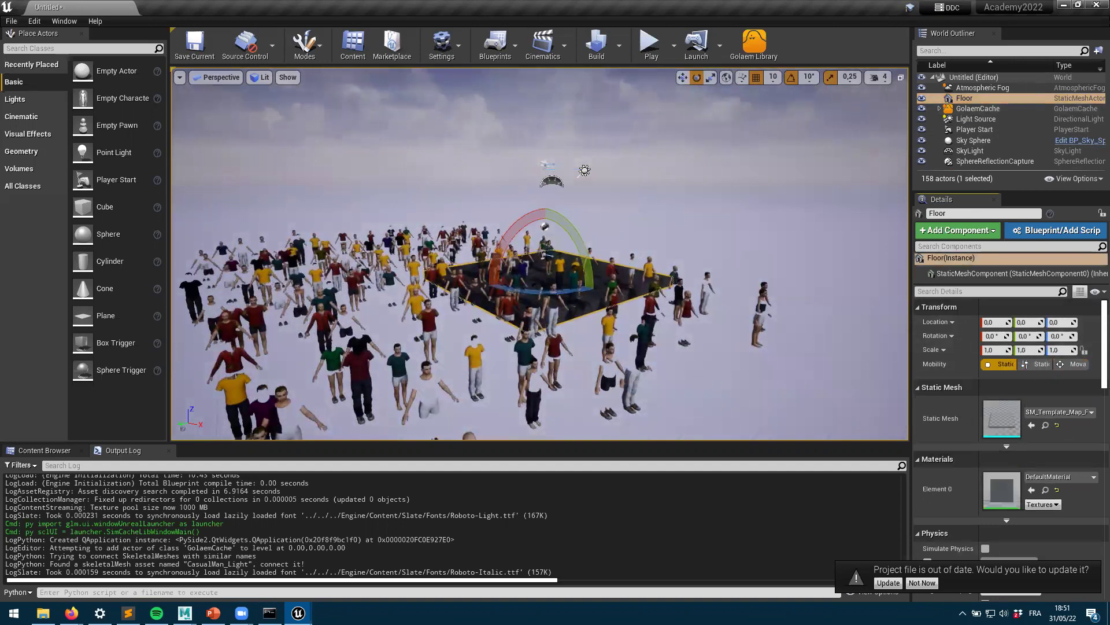
key(alt+Tab)
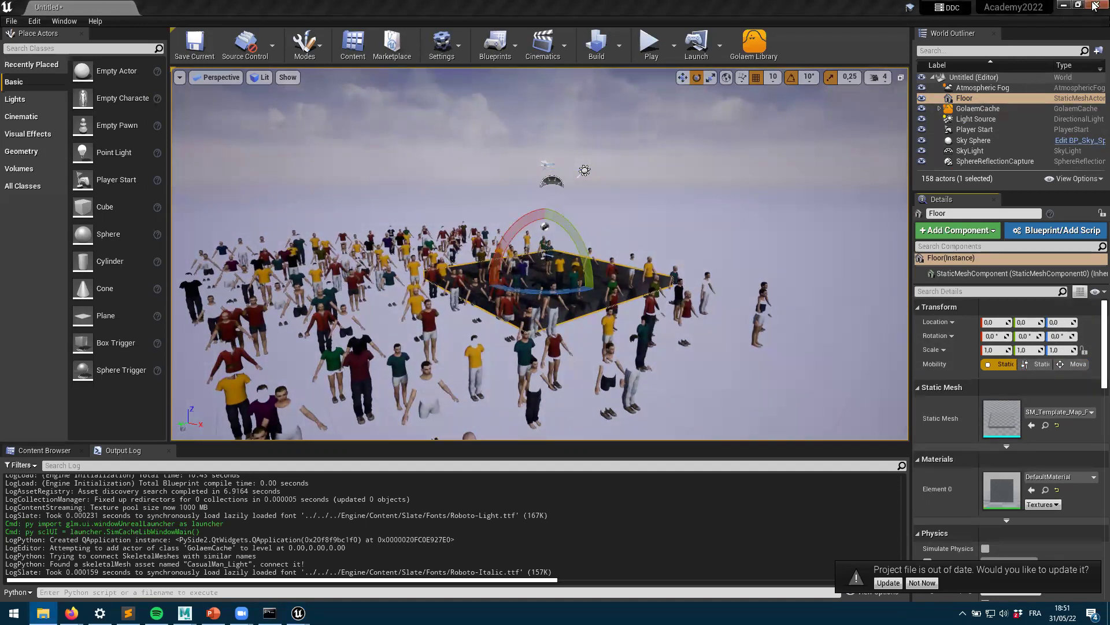
click(629, 239)
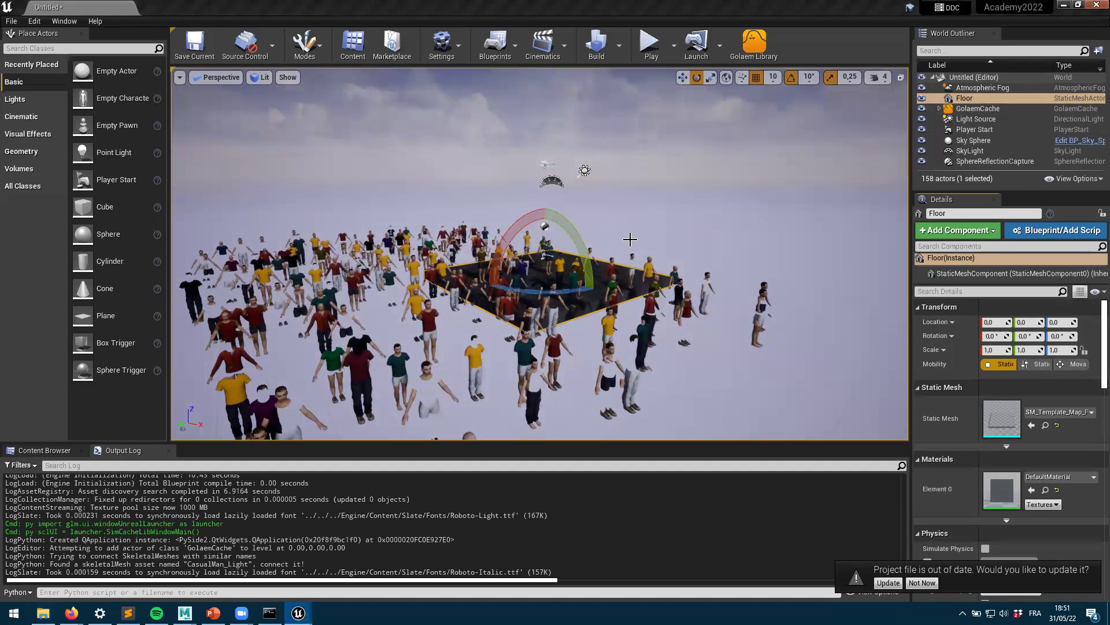
click(1095, 7)
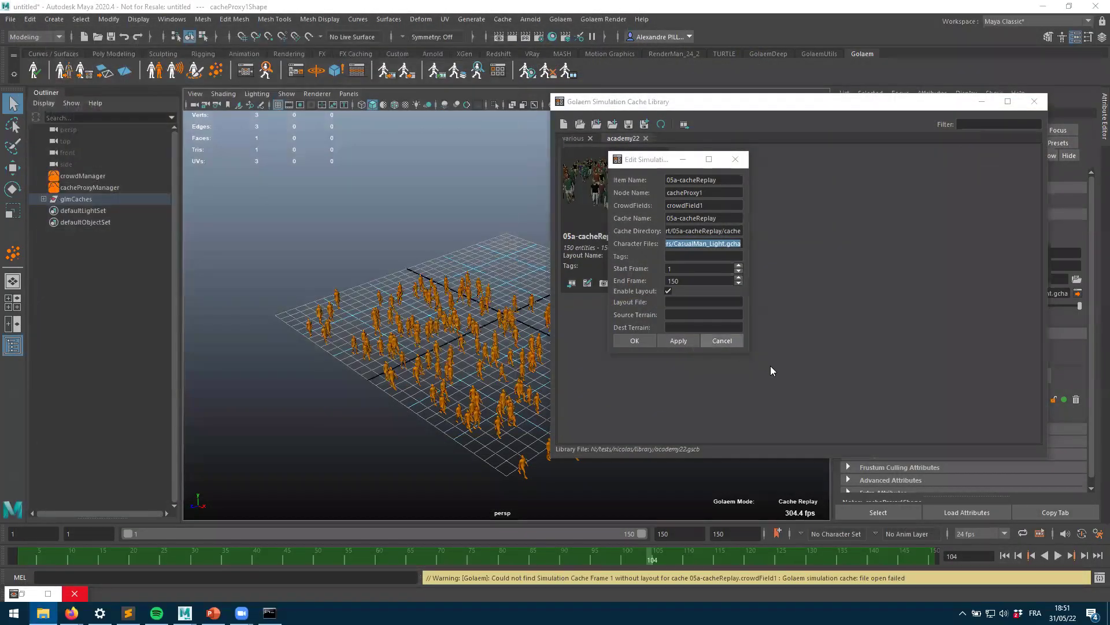
Step: Dismiss Maya's cache item settings and reopen Academy2022 from the launcher's Library
key(Escape)
click(1035, 101)
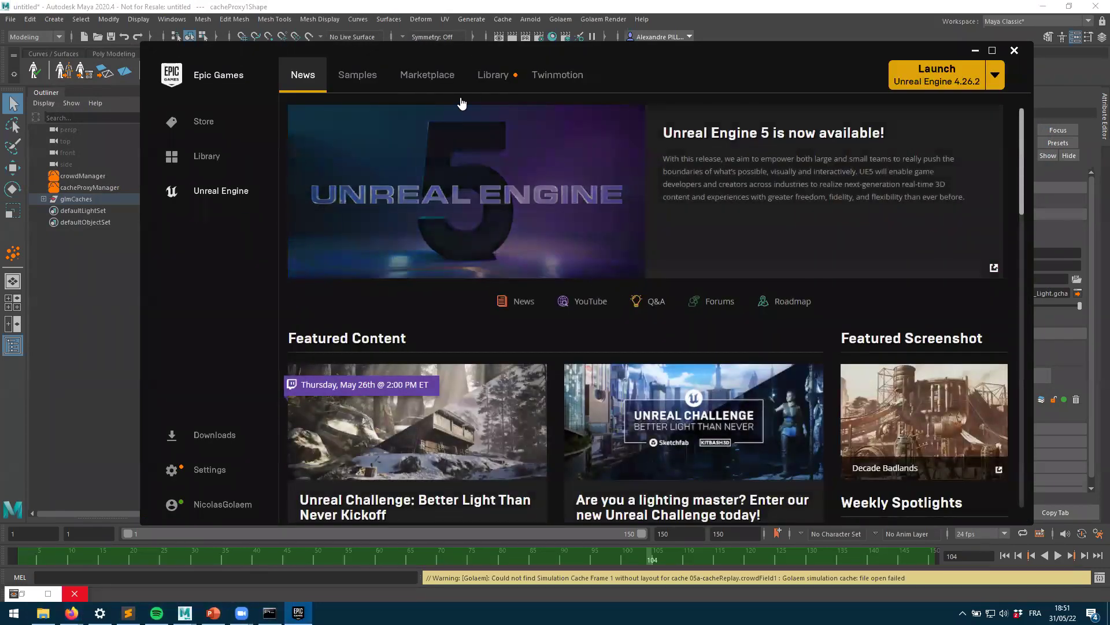
click(494, 79)
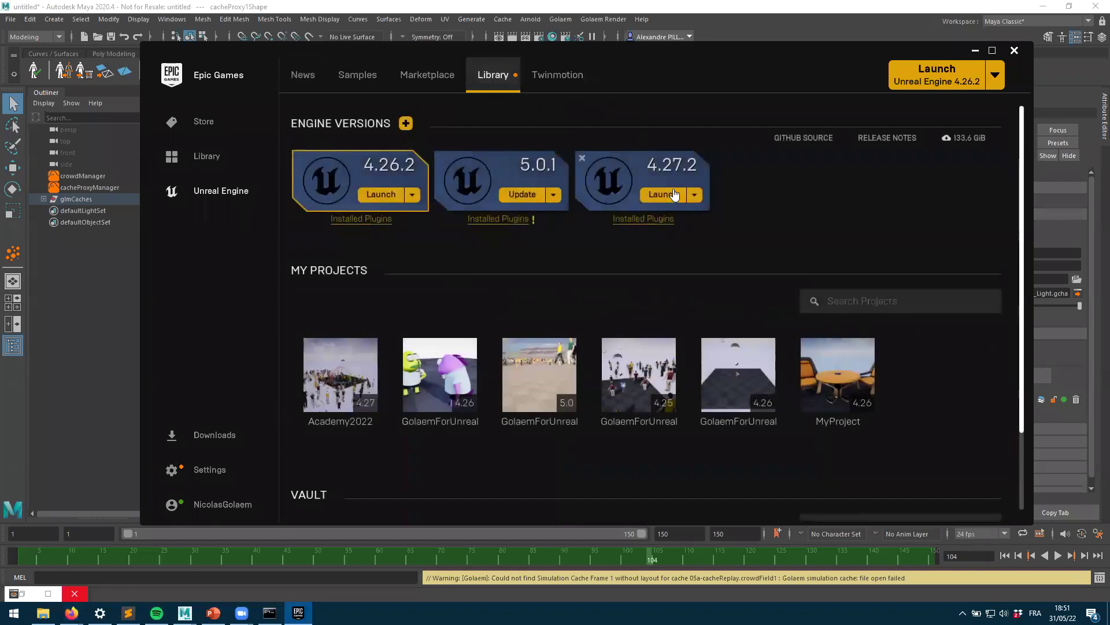
click(350, 368)
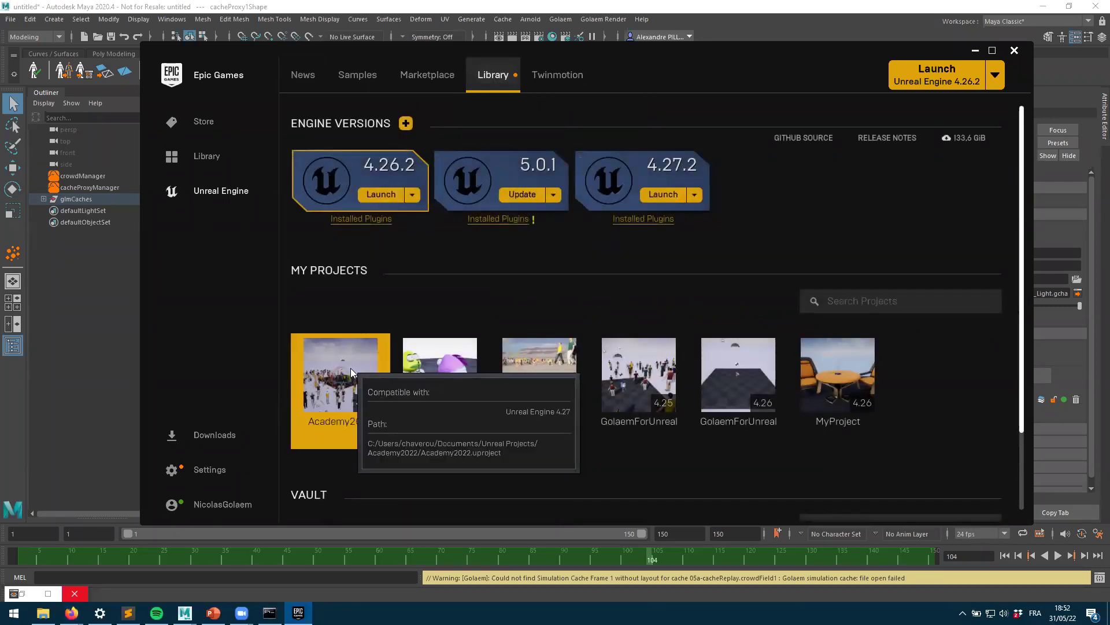
double_click(354, 367)
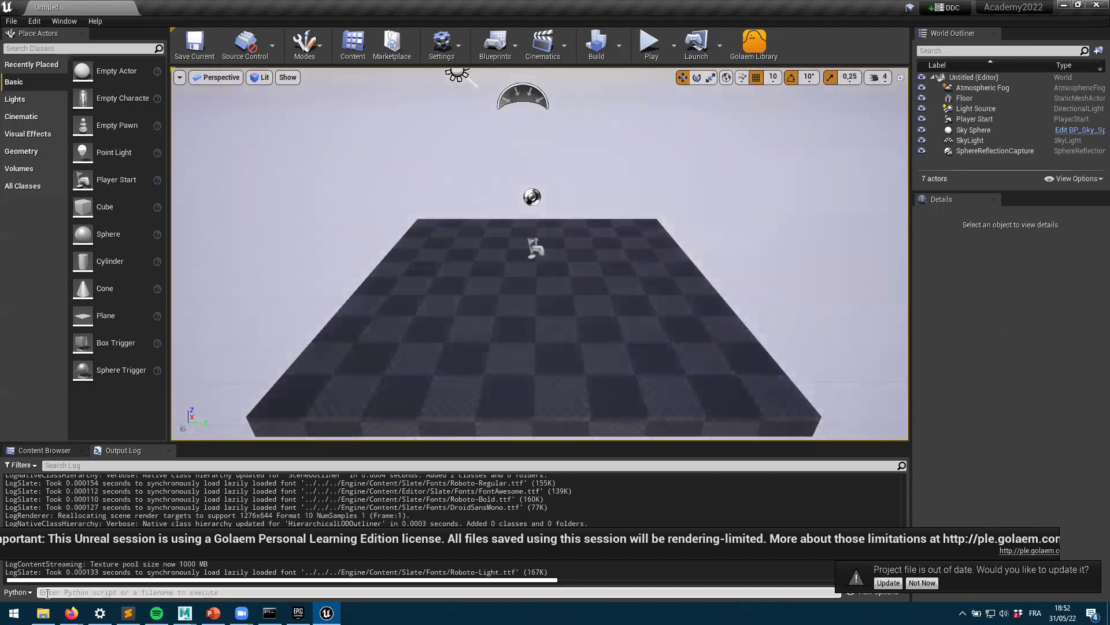
Step: Run import os and print(os.environ['golaem_LICENSE']) in the Python console to show the licence path
text(import os)
key(Return)
text(print())
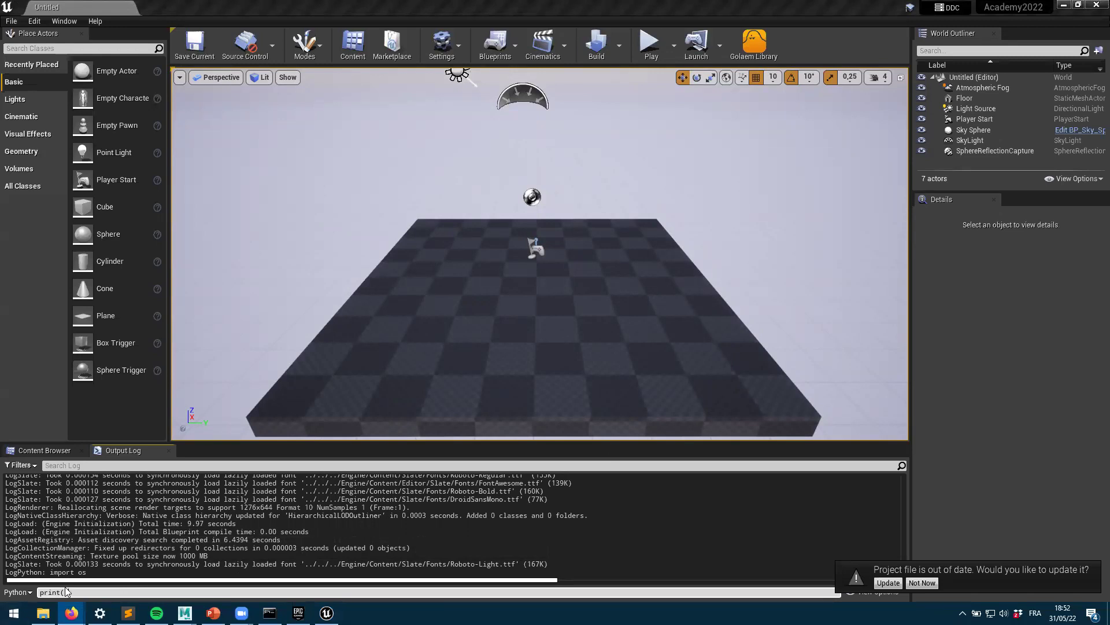
text(os.environ['API_USER'])
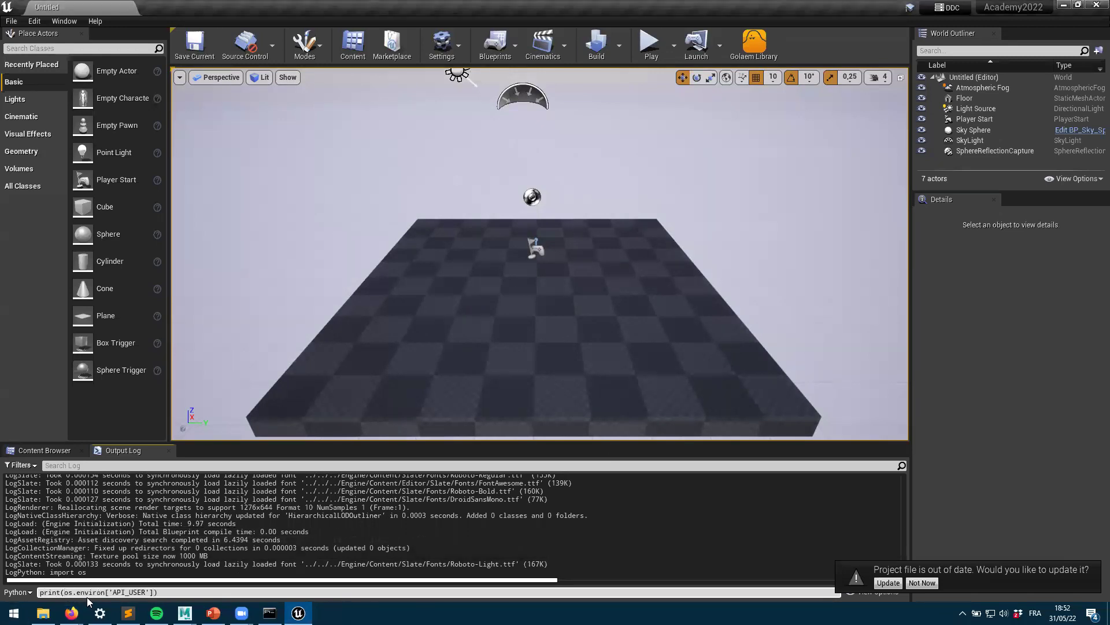
key(BackSpace)
key(BackSpace)
key(BackSpace)
key(BackSpace)
key(BackSpace)
key(BackSpace)
key(BackSpace)
key(BackSpace)
text(golaem_LICENSE)
key(Return)
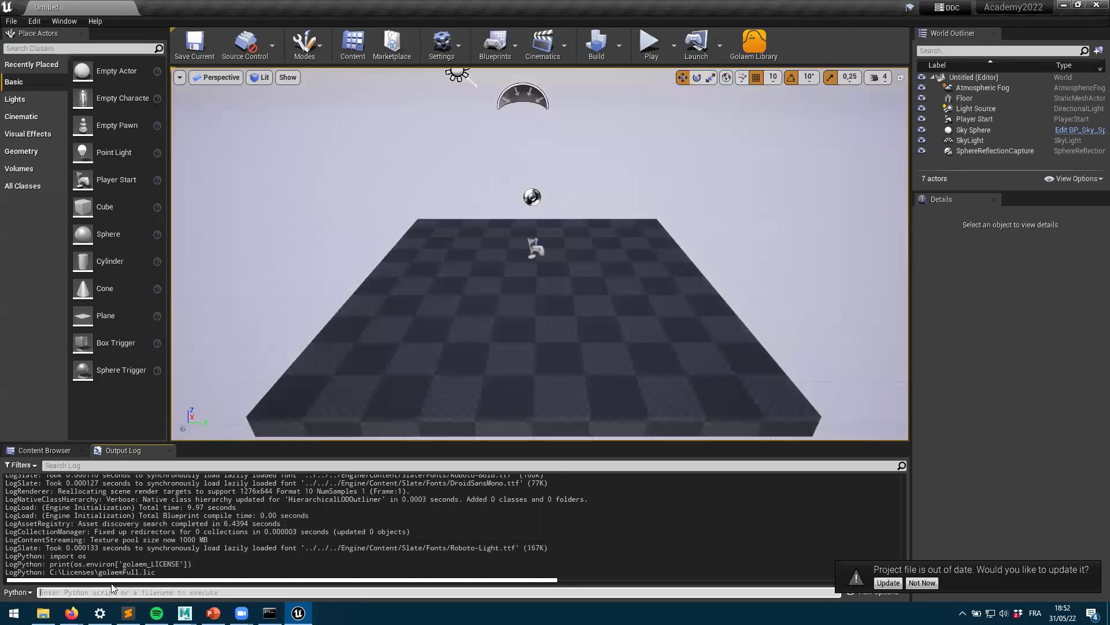
key(super+e)
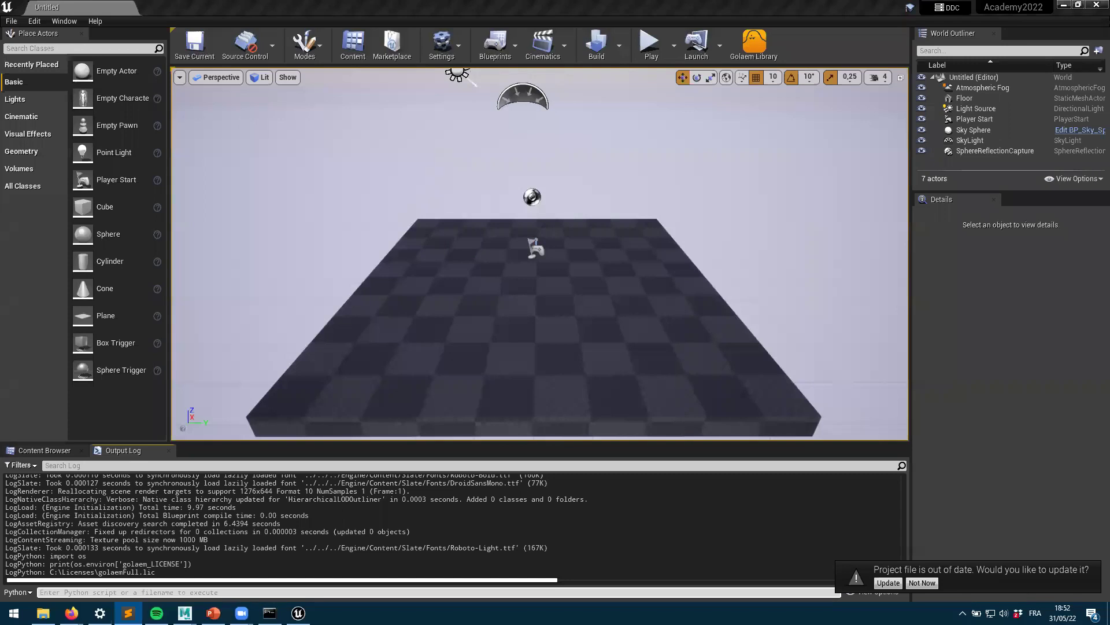
Step: Start the Epic Games Launcher from Windows search, launch the engine and open Academy2022
click(922, 583)
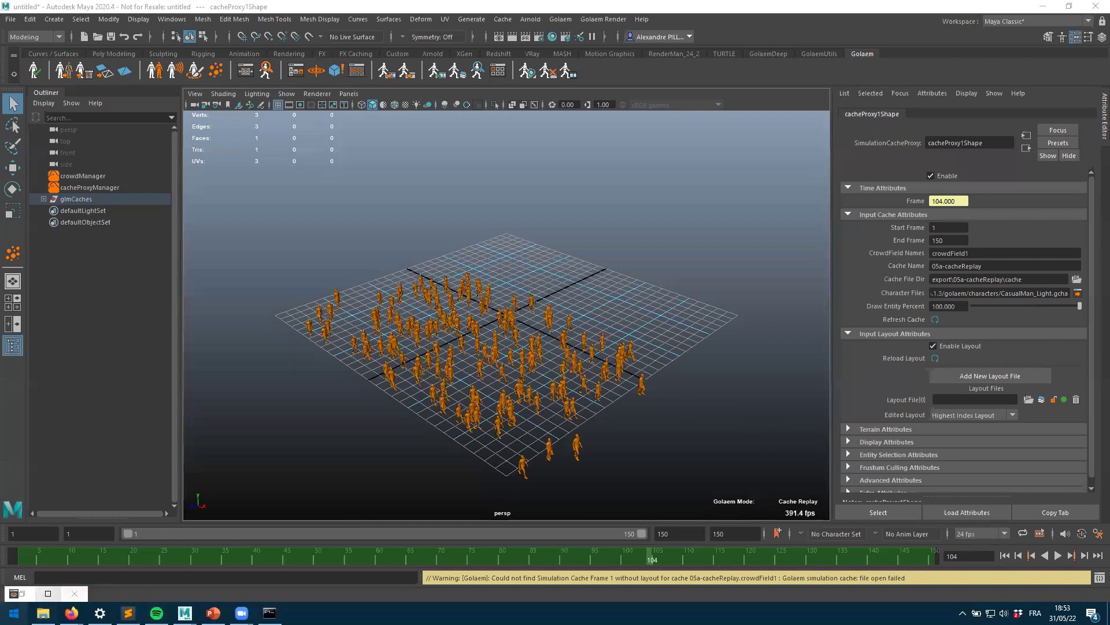
key(super)
text(epic)
key(Return)
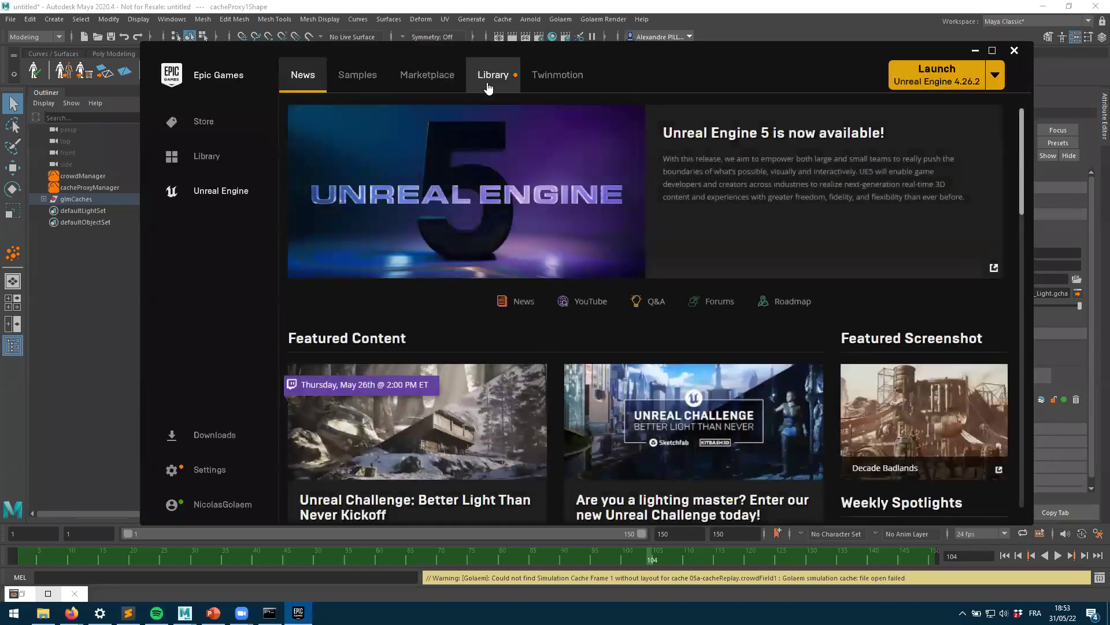
click(488, 87)
click(659, 195)
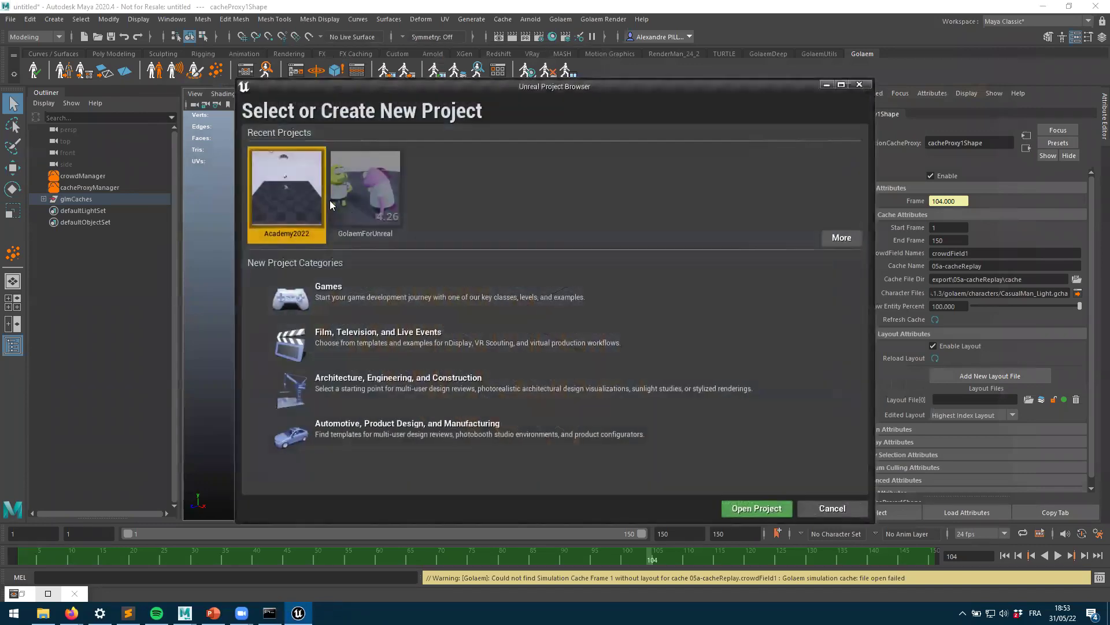
double_click(280, 192)
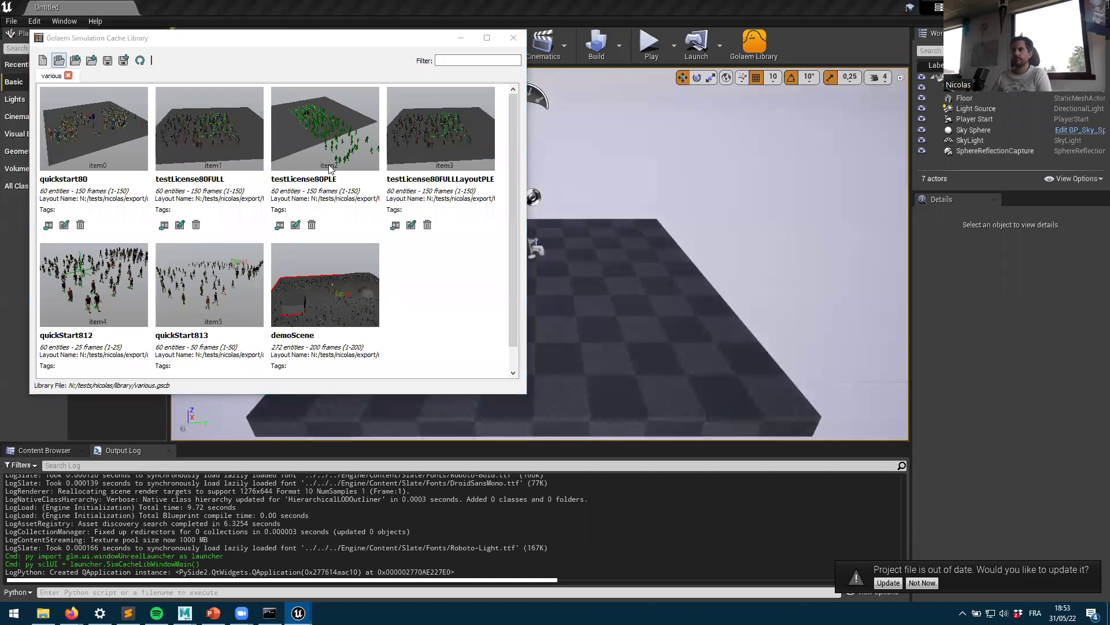
Step: Load N:/tests/nicolas/library/academy22.gscb into the Golaem Cache Library
click(200, 248)
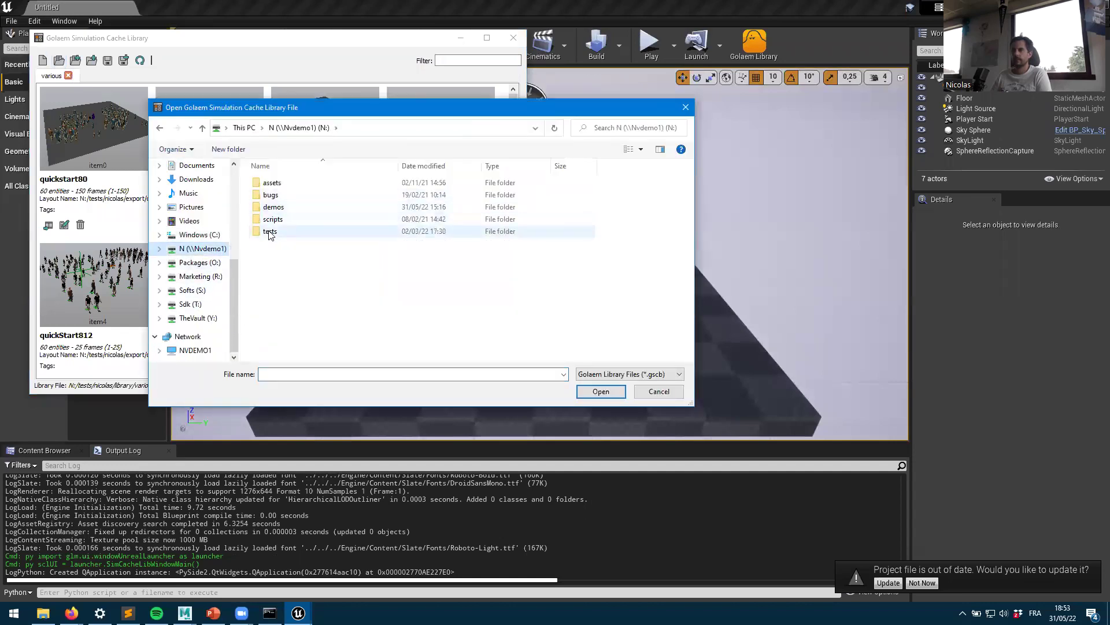
double_click(269, 231)
double_click(272, 195)
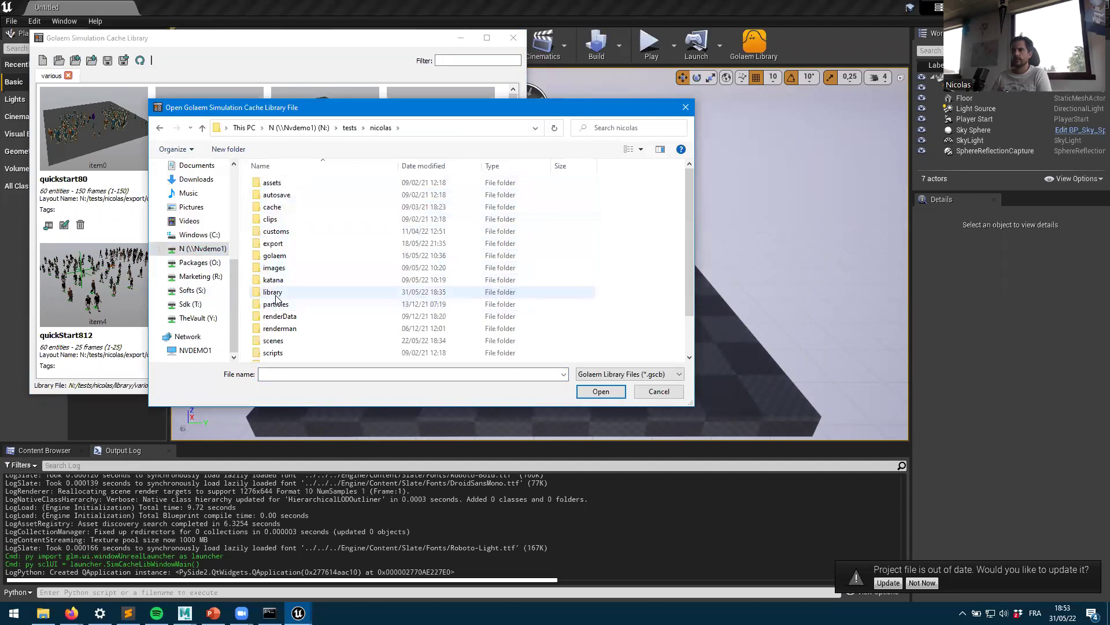
double_click(275, 293)
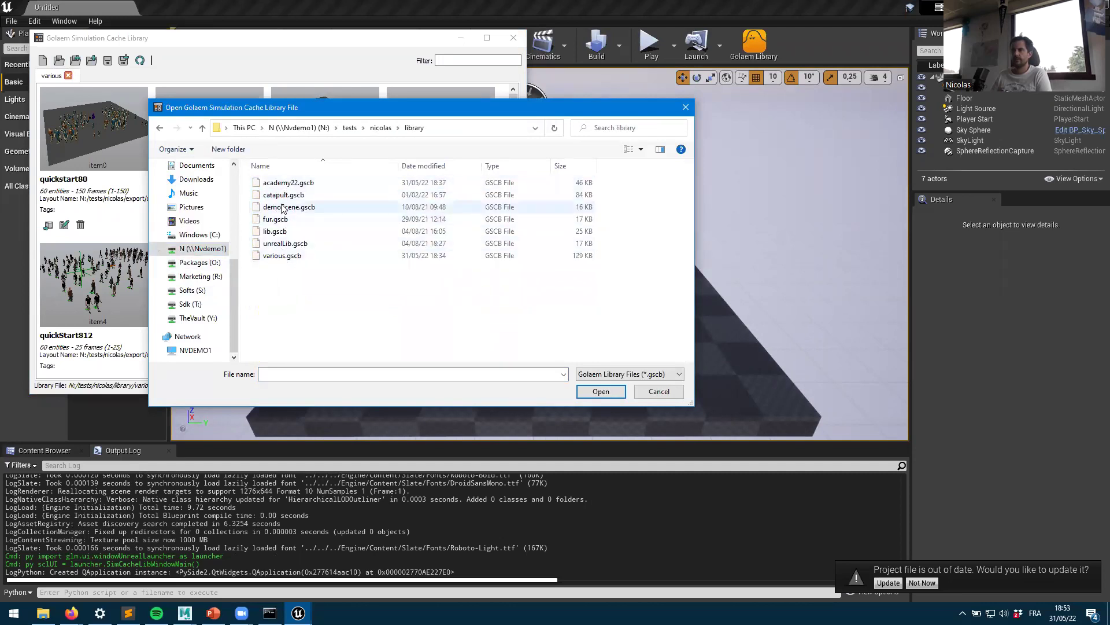
double_click(314, 183)
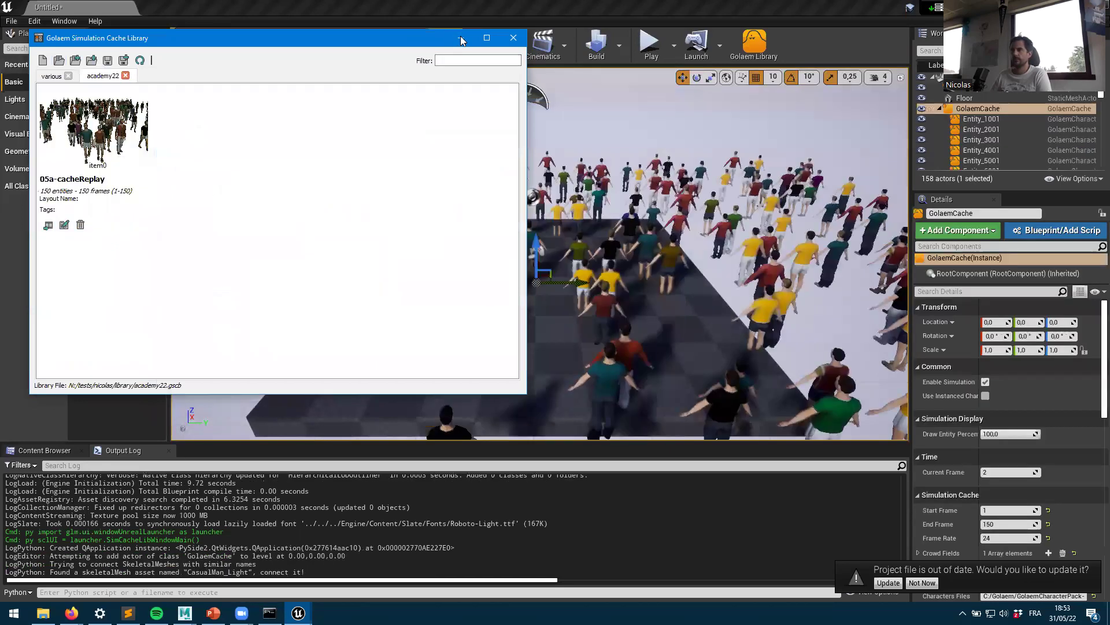
Step: Minimize the library, view the crowd around the Floor, and run a Play/Stop test
click(461, 39)
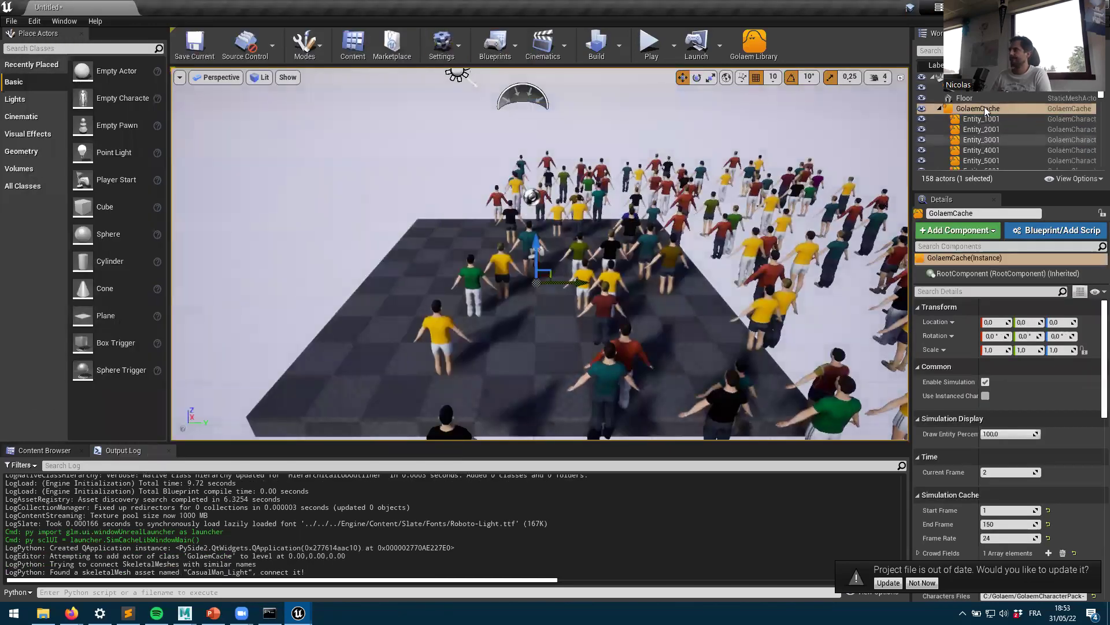
click(972, 98)
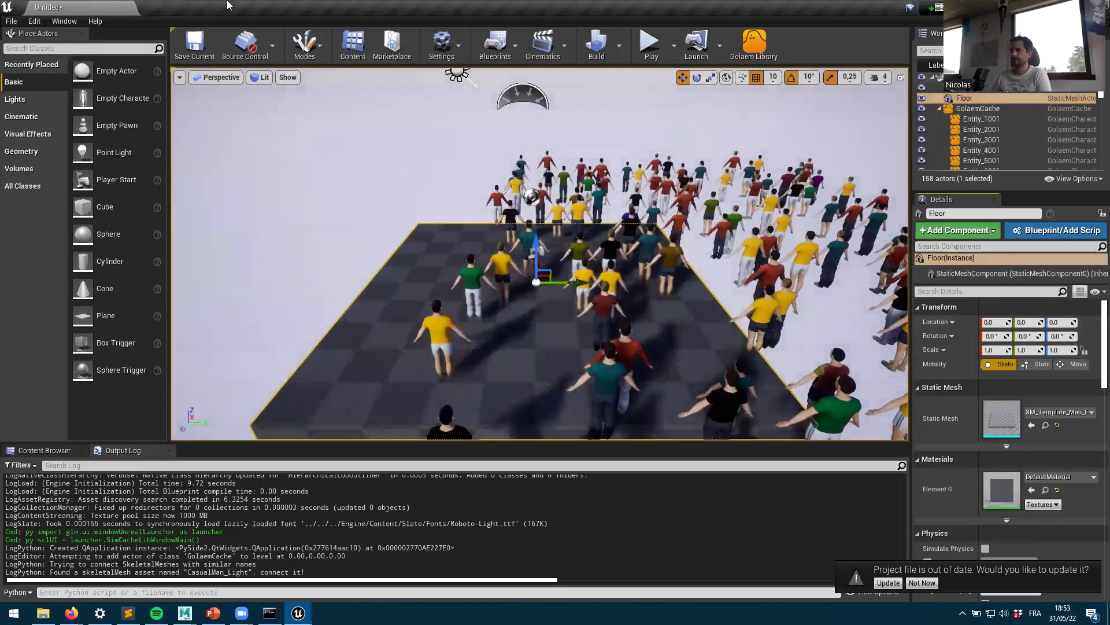
alt+drag(538, 260, 417, 265)
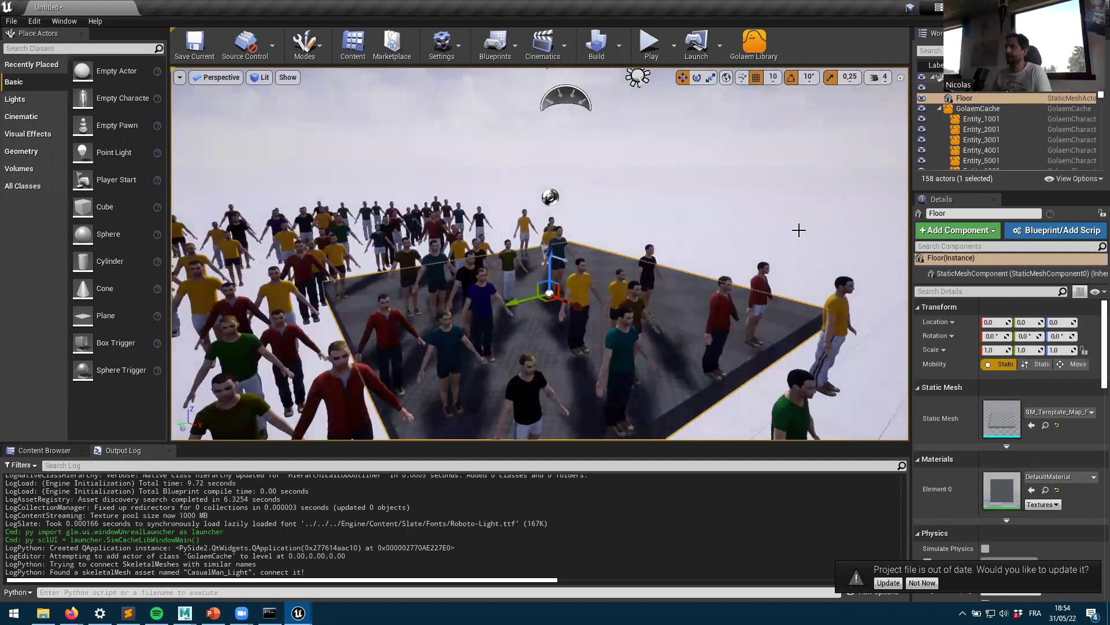
alt+drag(799, 230, 751, 215)
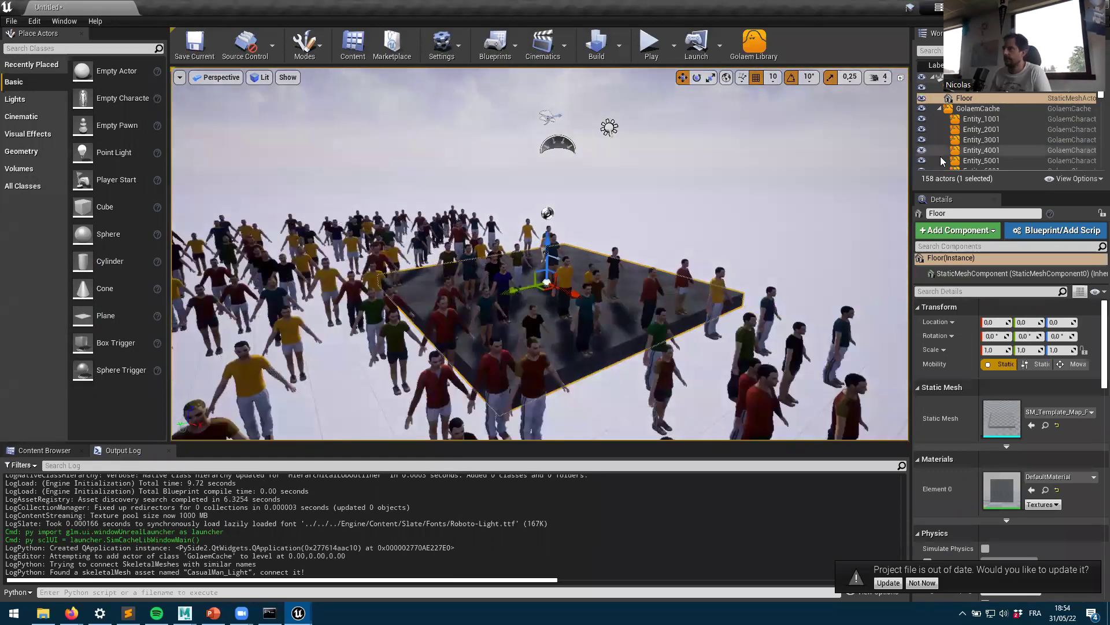
click(651, 46)
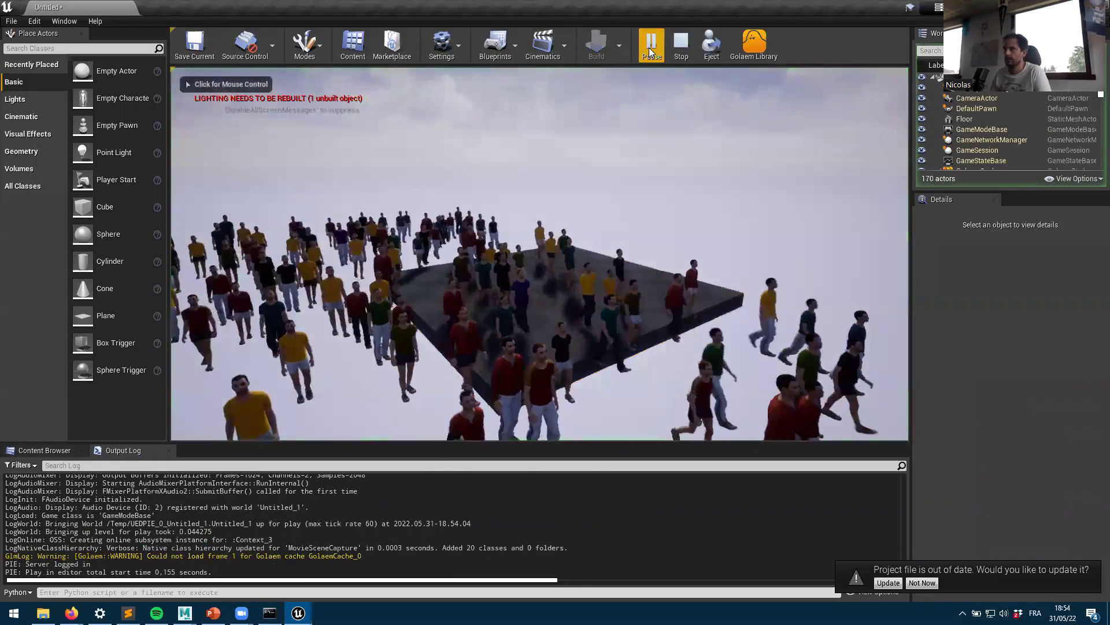
click(681, 45)
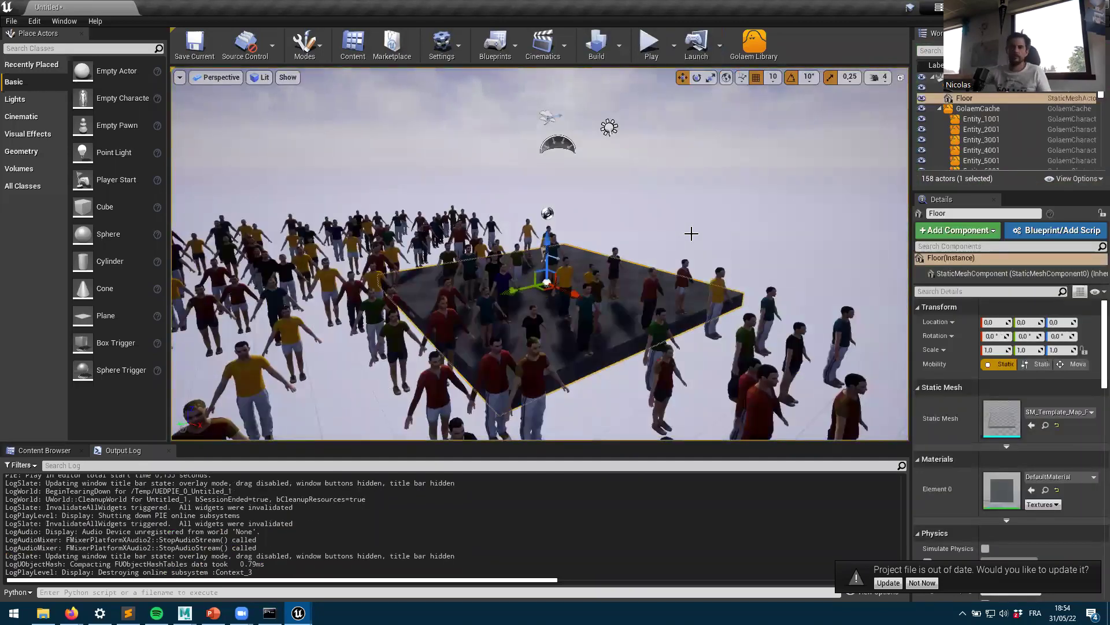
click(33, 20)
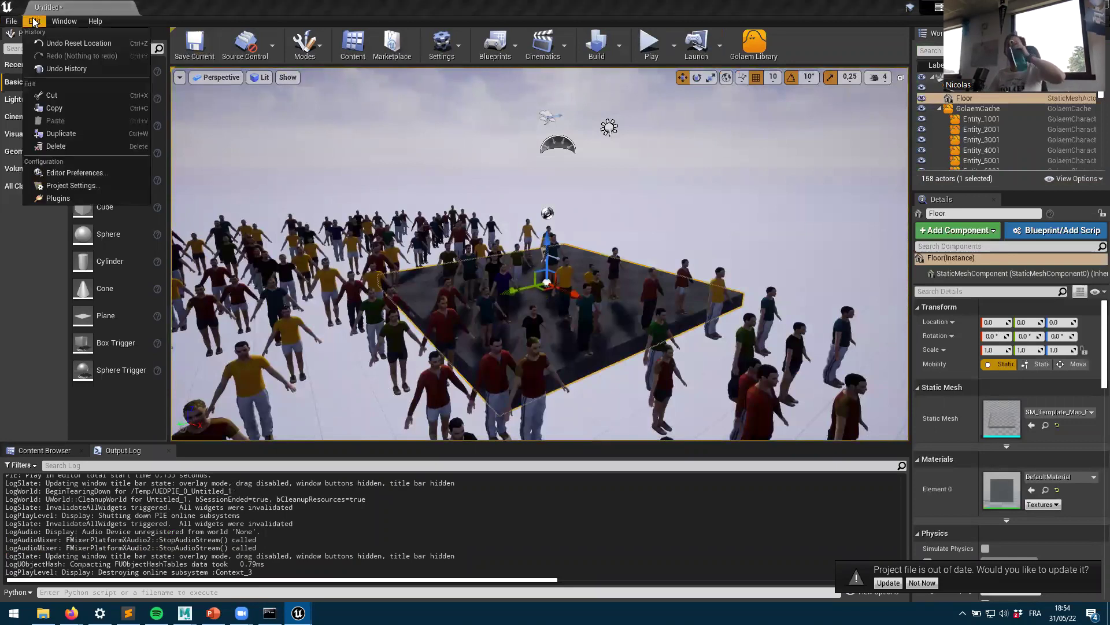
Step: Filter plugins on 'scr' and enable Editor Scripting Utilities beside the enabled Python Editor Script Plugin
click(81, 199)
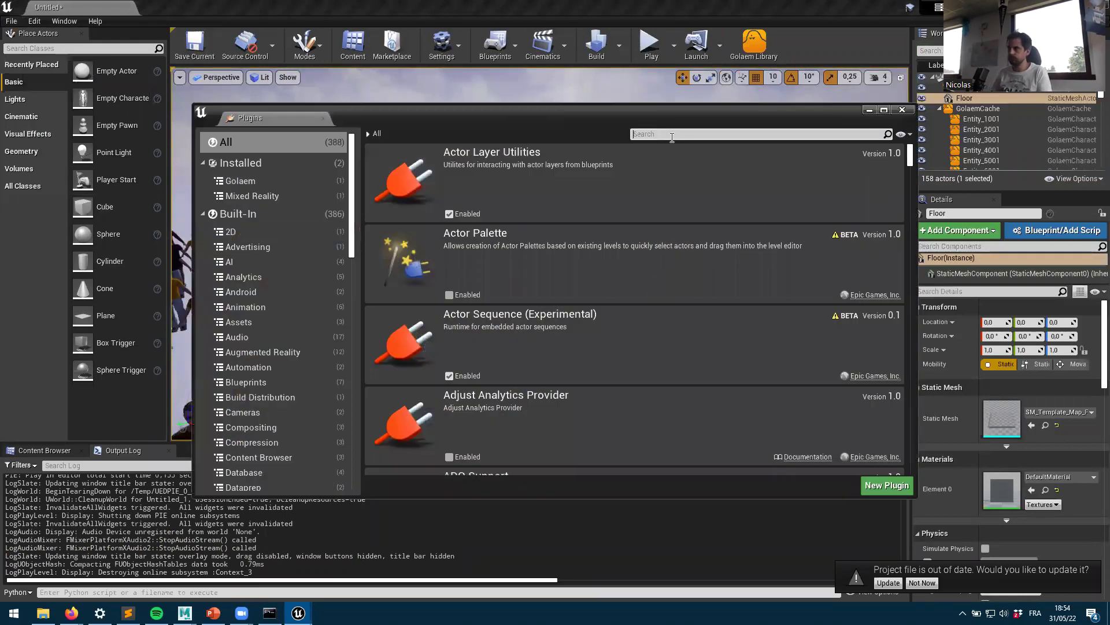
click(672, 135)
text(sr)
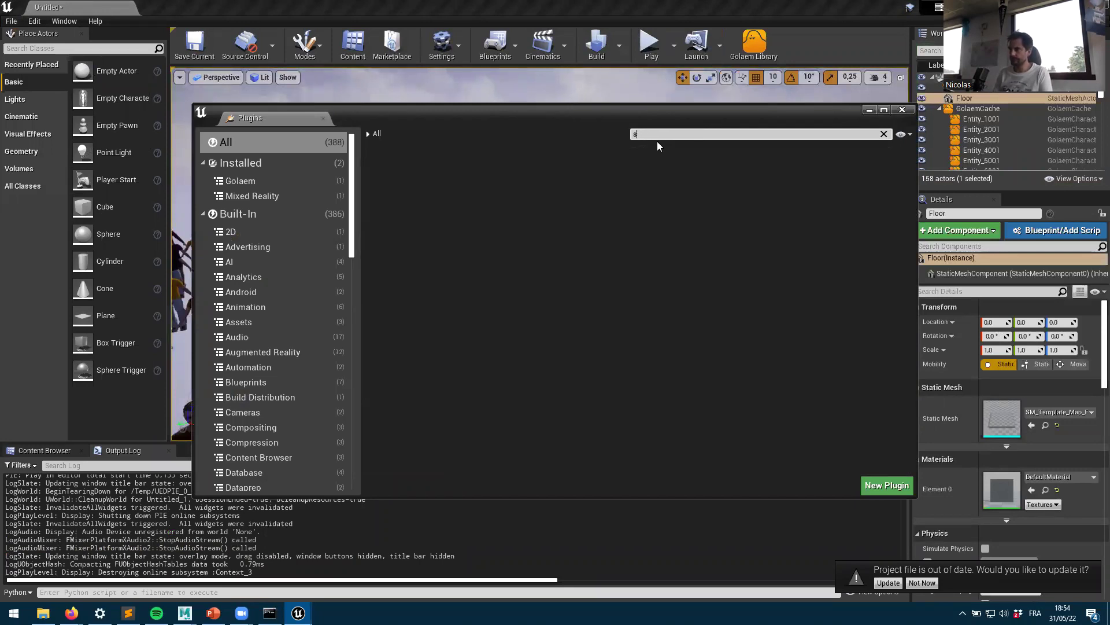
key(BackSpace)
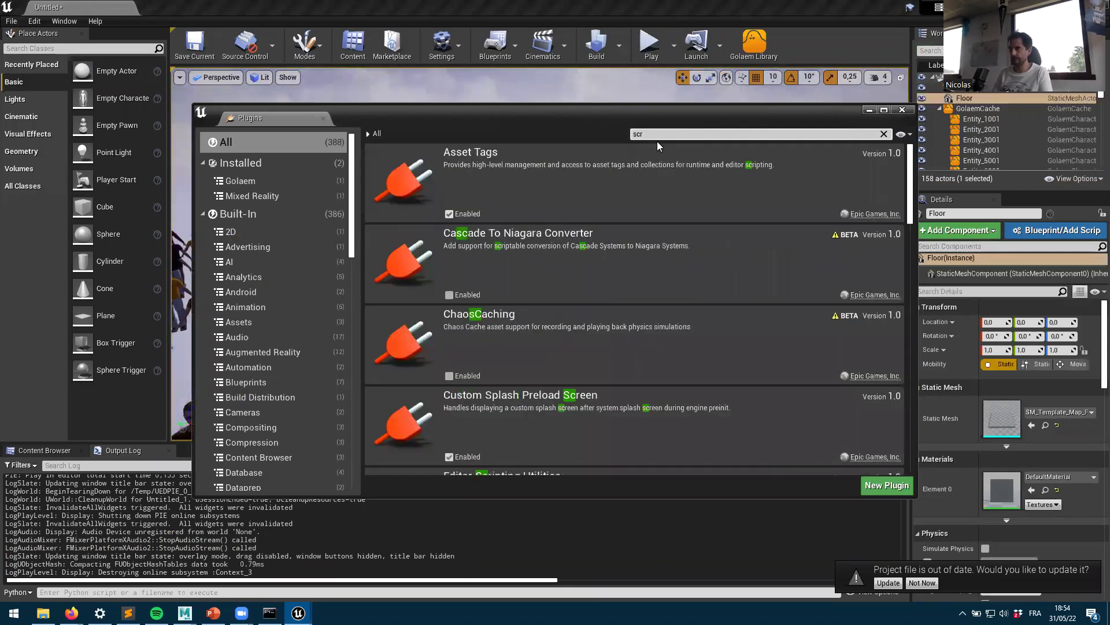
text(r)
scroll(691, 324, down, 1)
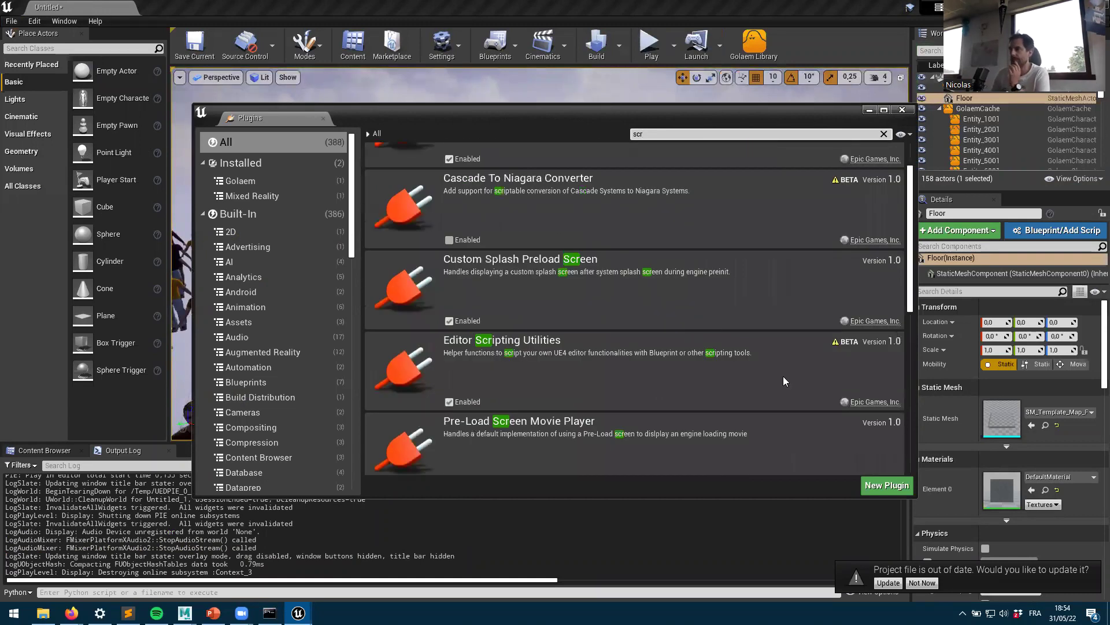
click(449, 402)
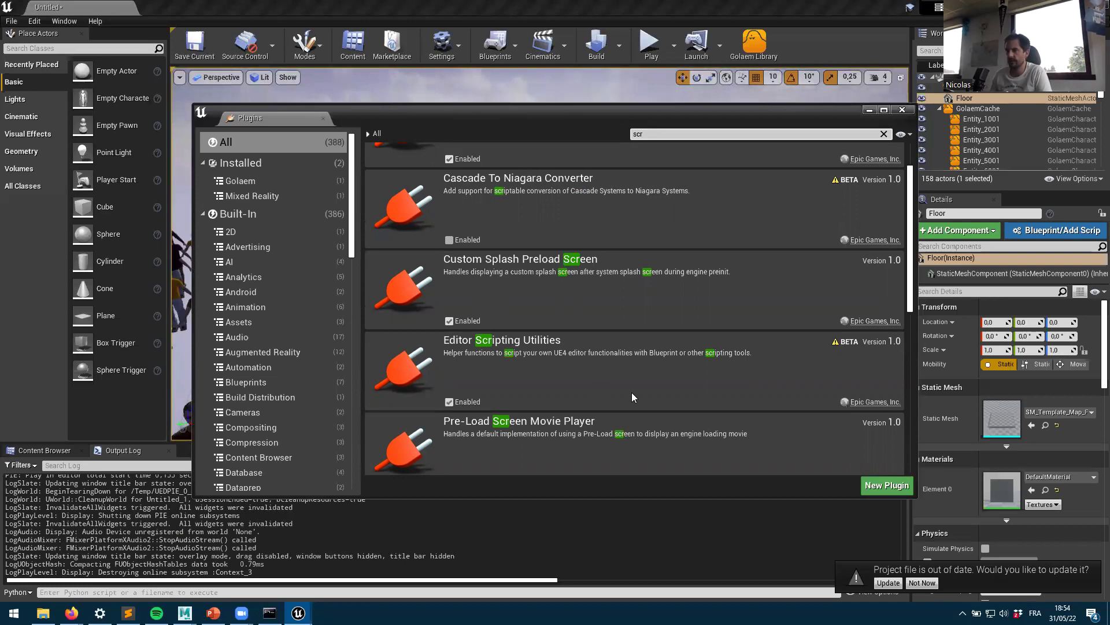
scroll(629, 390, down, 1)
scroll(585, 365, down, 1)
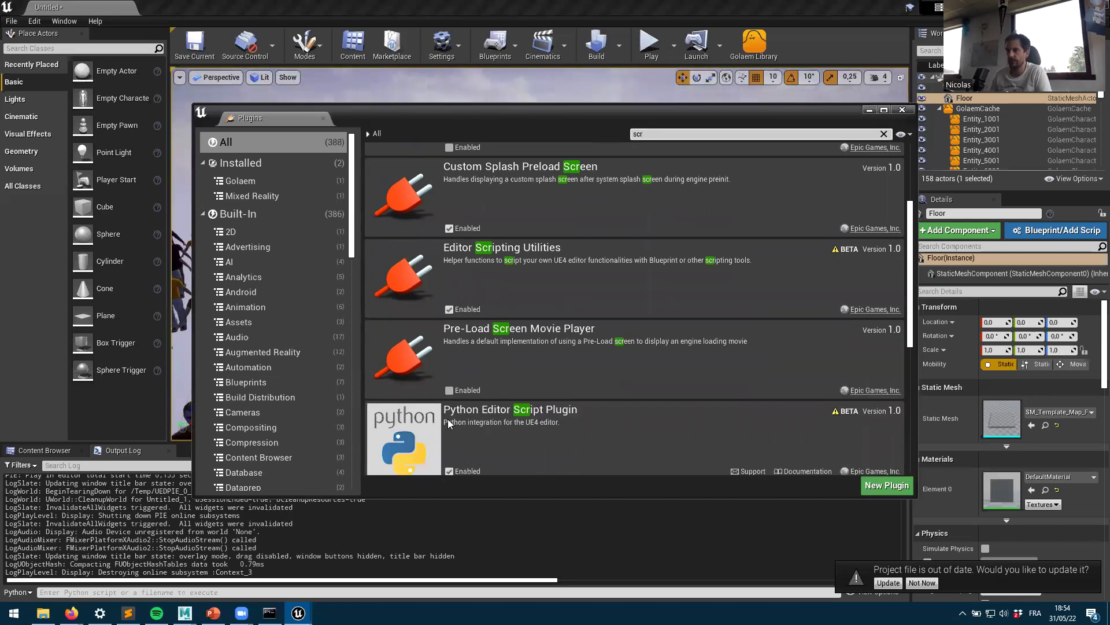
scroll(565, 411, down, 1)
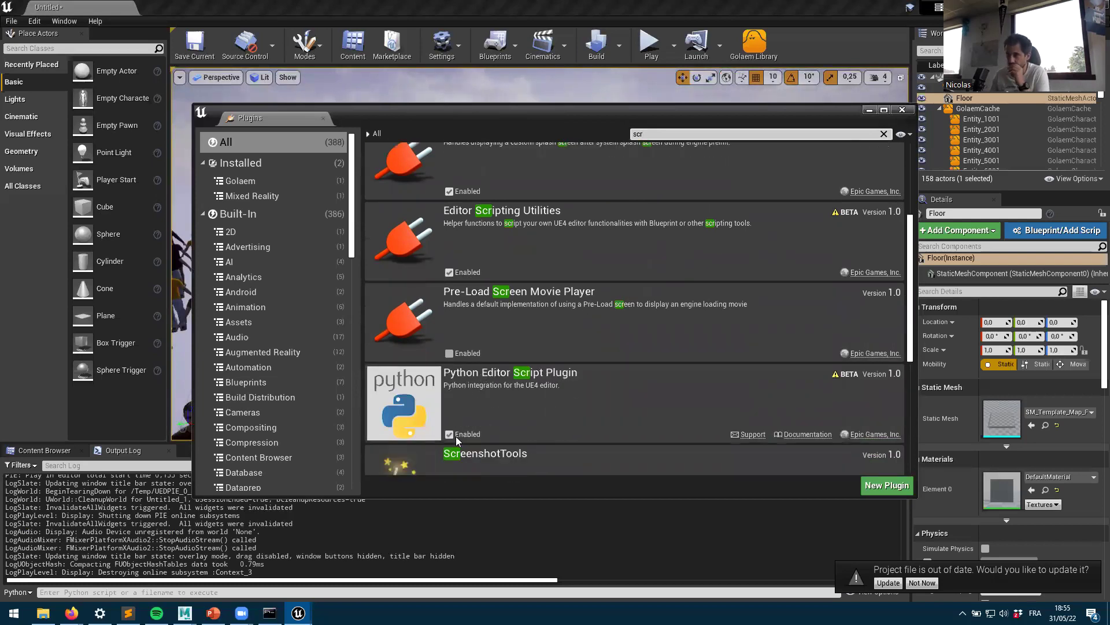
scroll(453, 376, up, 2)
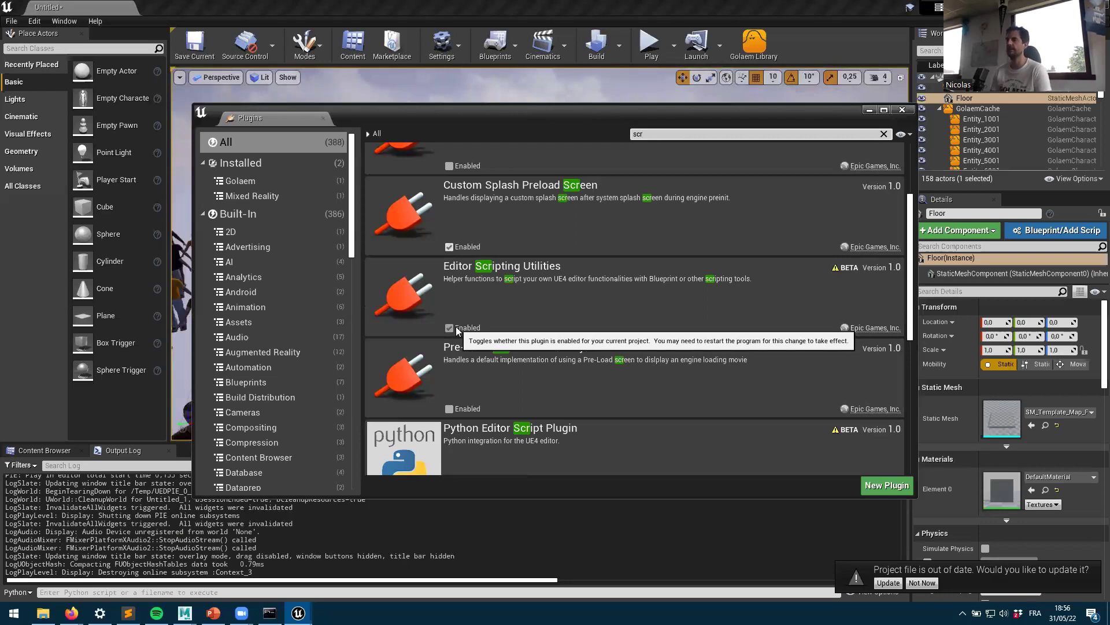
Step: Close the Plugins window and delete the existing GolaemCache actor
click(904, 111)
click(987, 111)
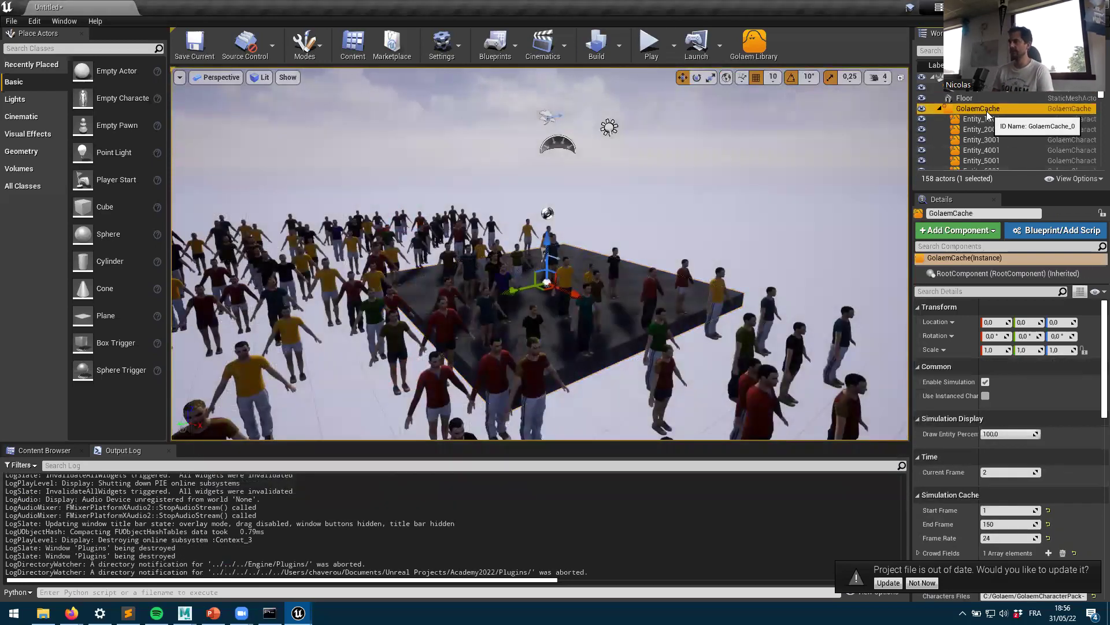
key(Delete)
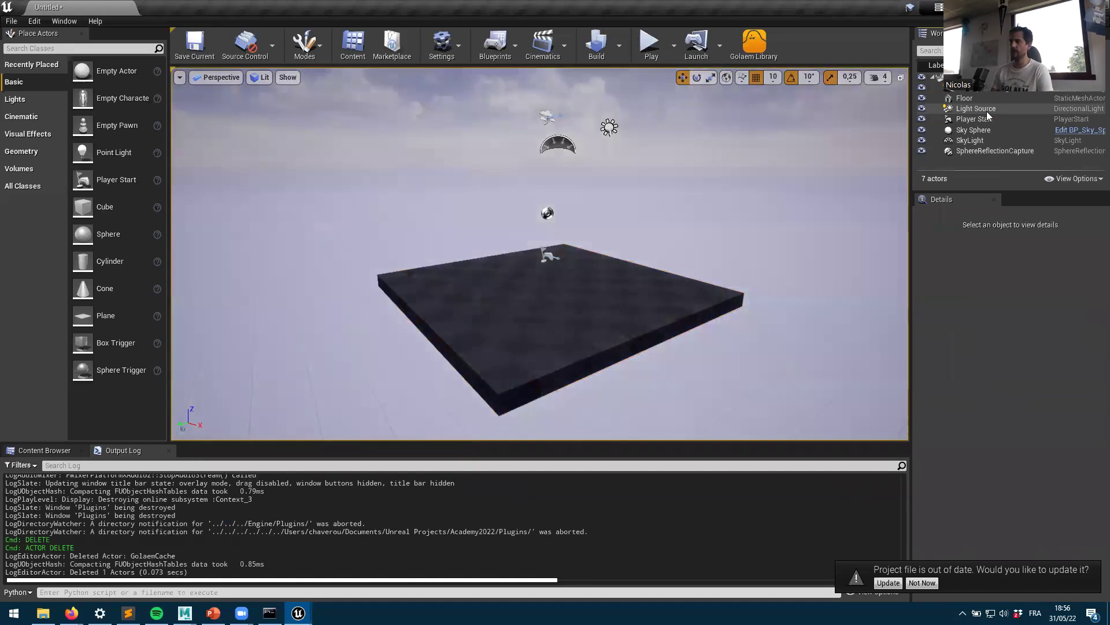
Step: Drag the 05a-cacheReplay tile into the viewport to create GolaemCache1, then close the library
click(755, 51)
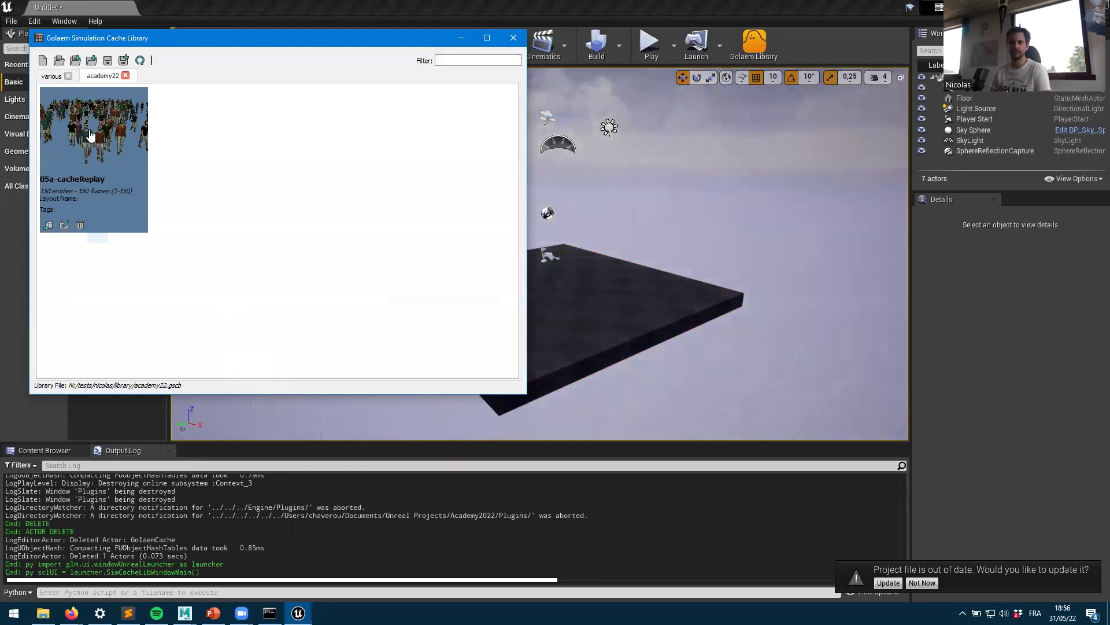
drag(90, 135, 542, 281)
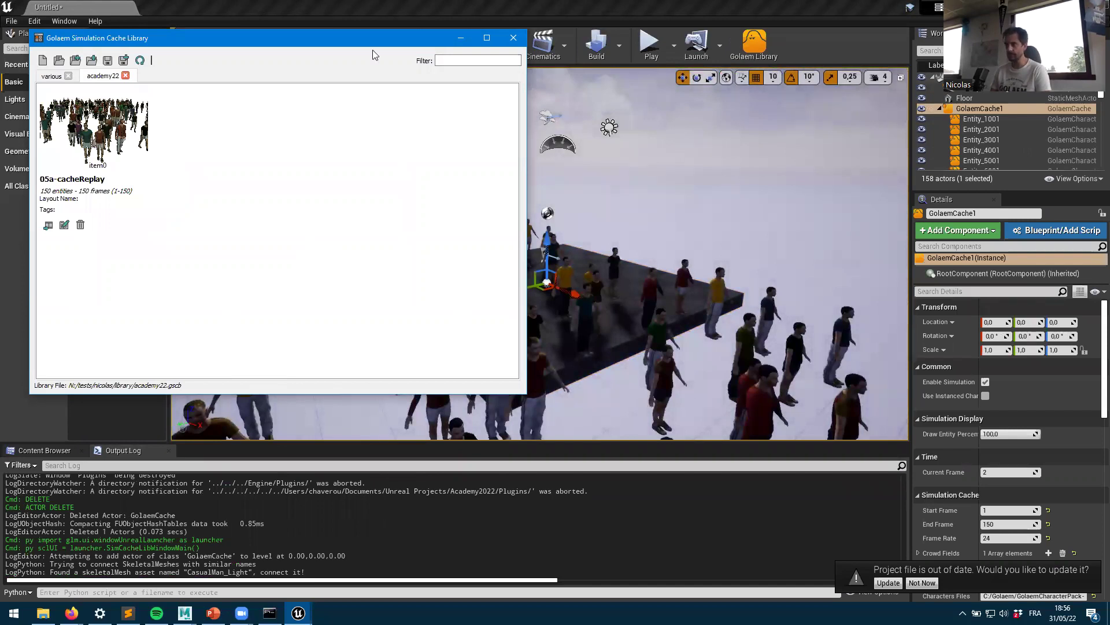
drag(373, 38, 365, 119)
click(505, 118)
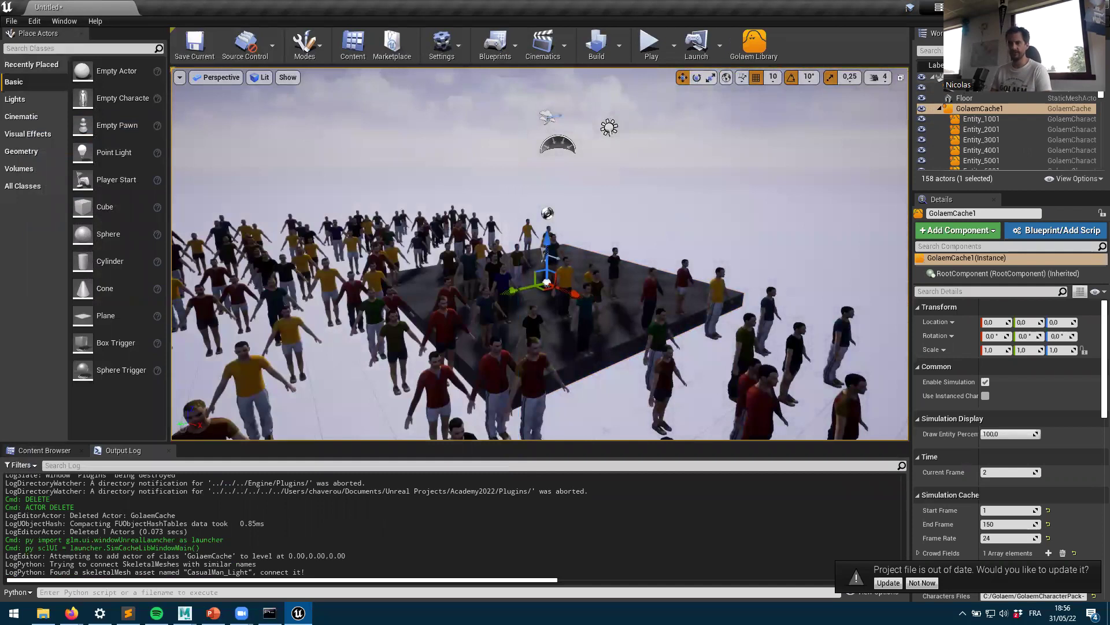
scroll(494, 126, down, 3)
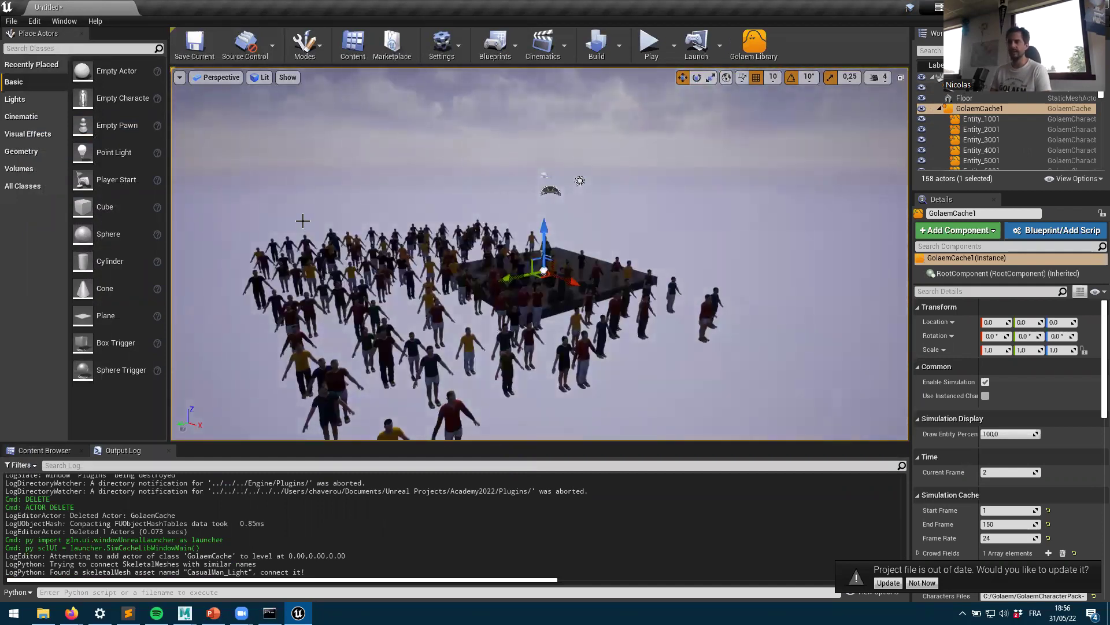
scroll(605, 363, up, 3)
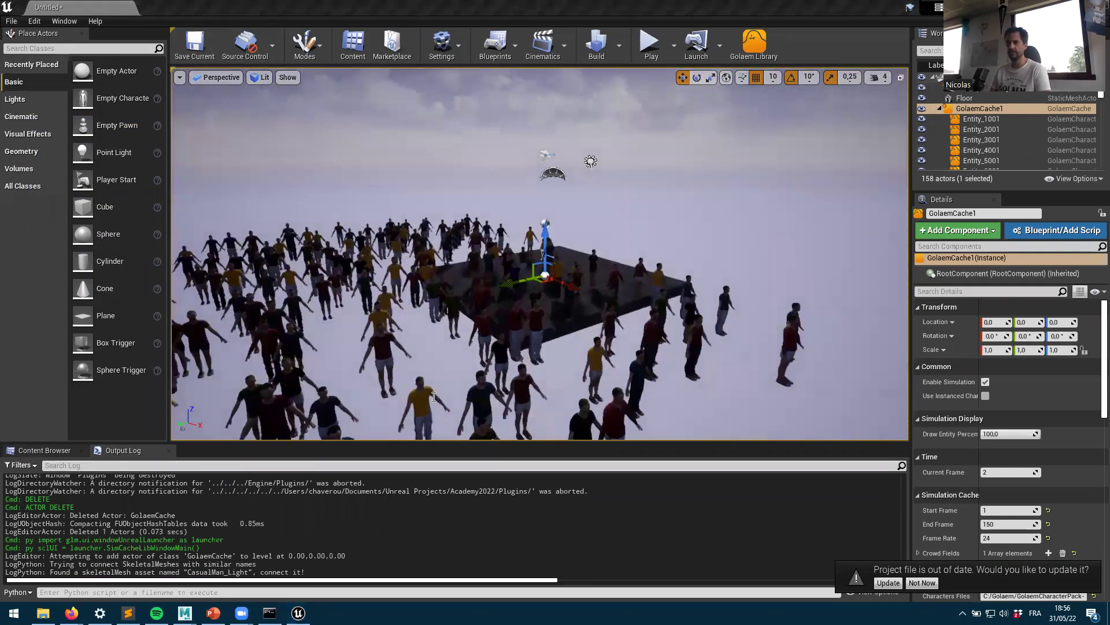
Step: Stop the orange crowd playback in Maya, orbit the crowd grid, then return to Unreal Editor
mouse_move(184, 612)
click(289, 554)
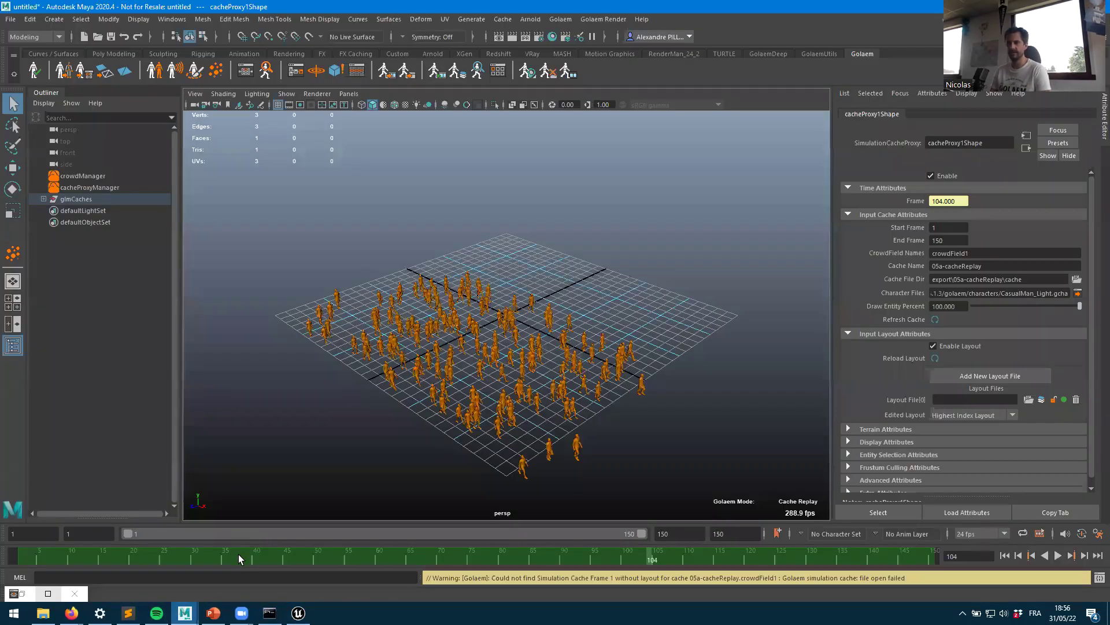
key(Escape)
alt+drag(441, 325, 367, 366)
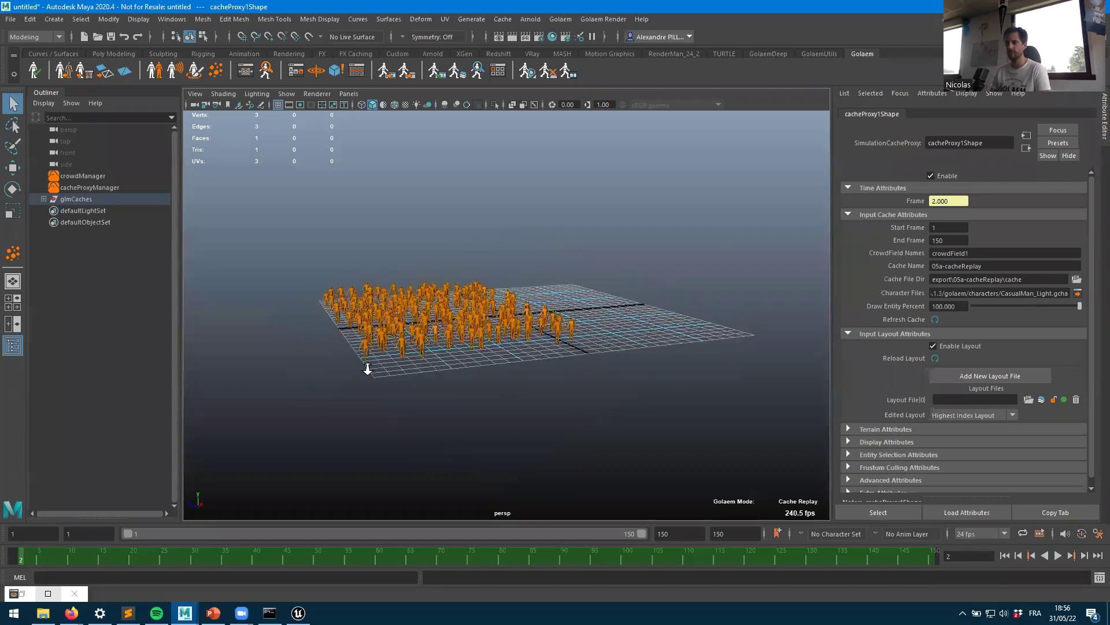
scroll(459, 356, up, 3)
scroll(459, 356, up, 4)
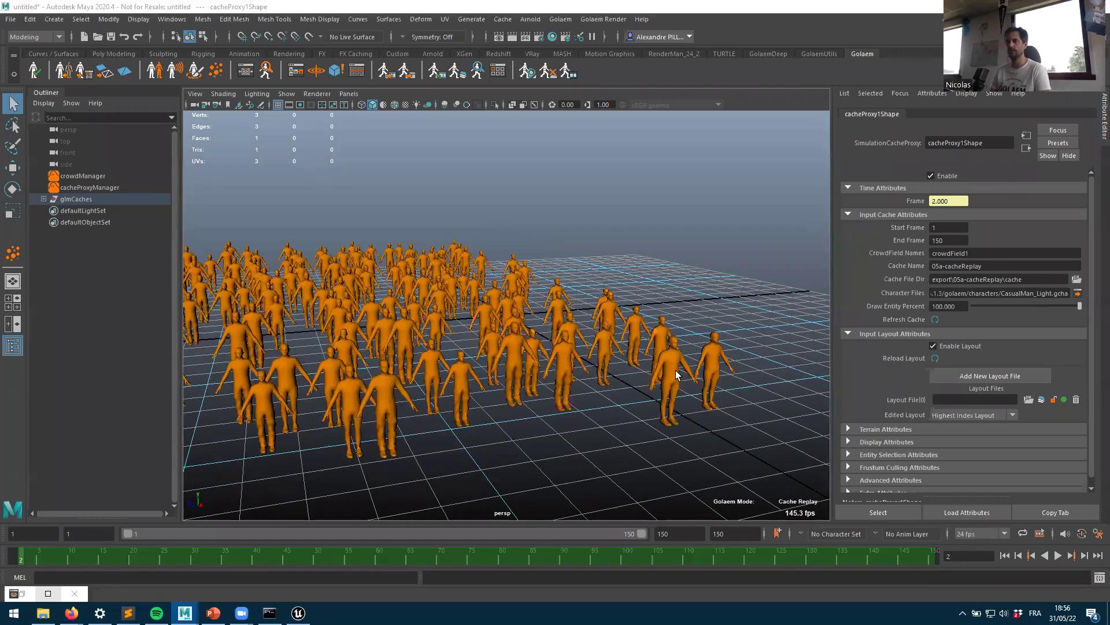
click(299, 613)
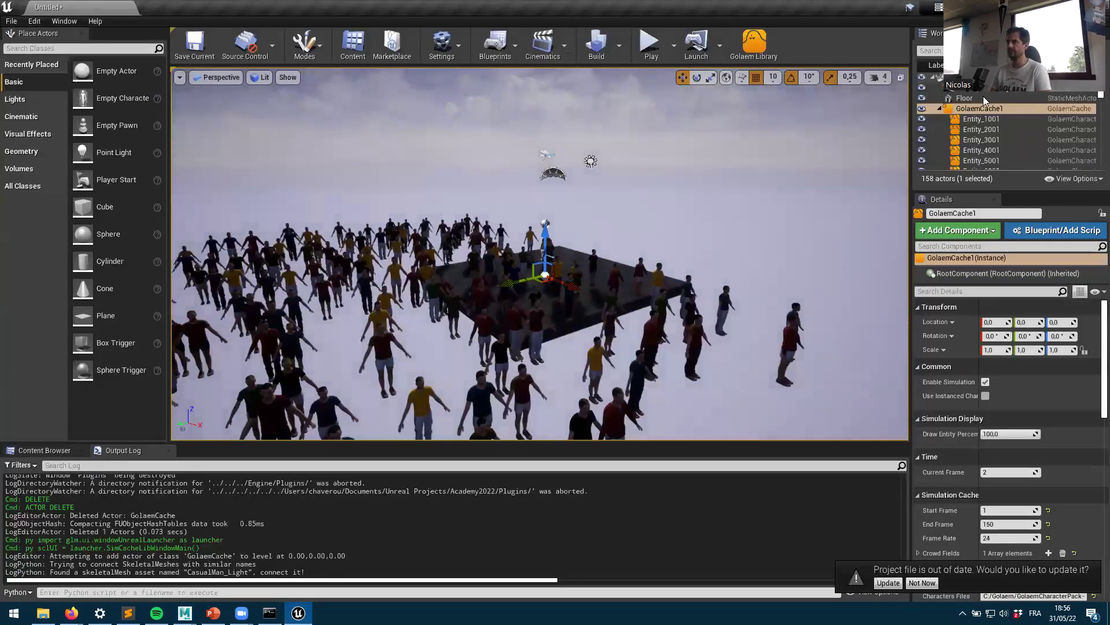
Step: Rotate the Light Source to a yaw of about -143.6 to light the crowd, then reselect GolaemCache1
click(938, 108)
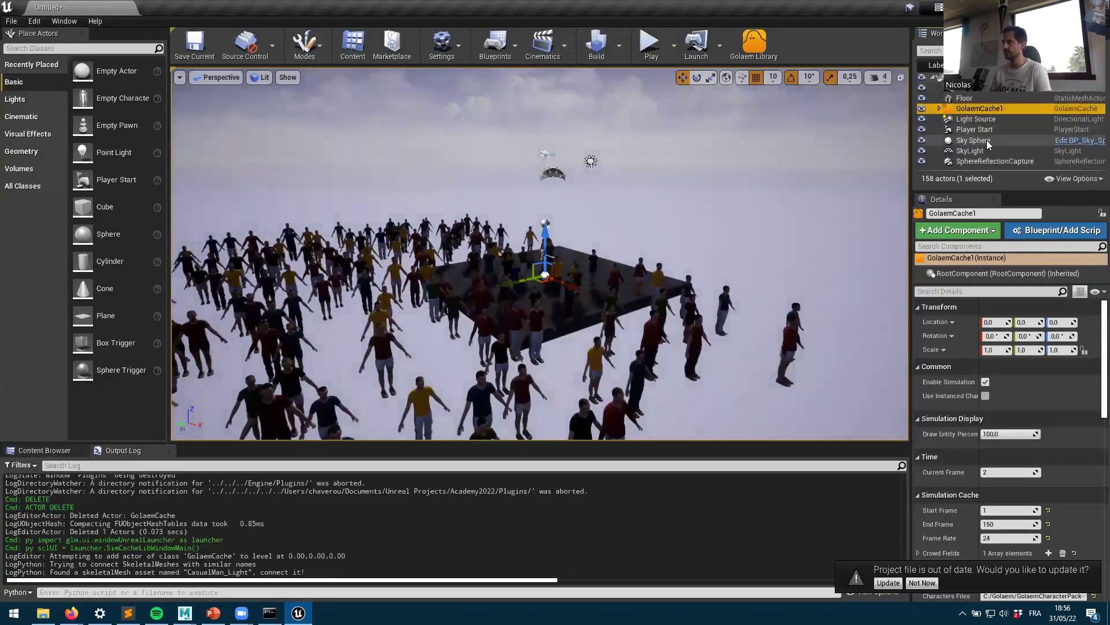
click(978, 118)
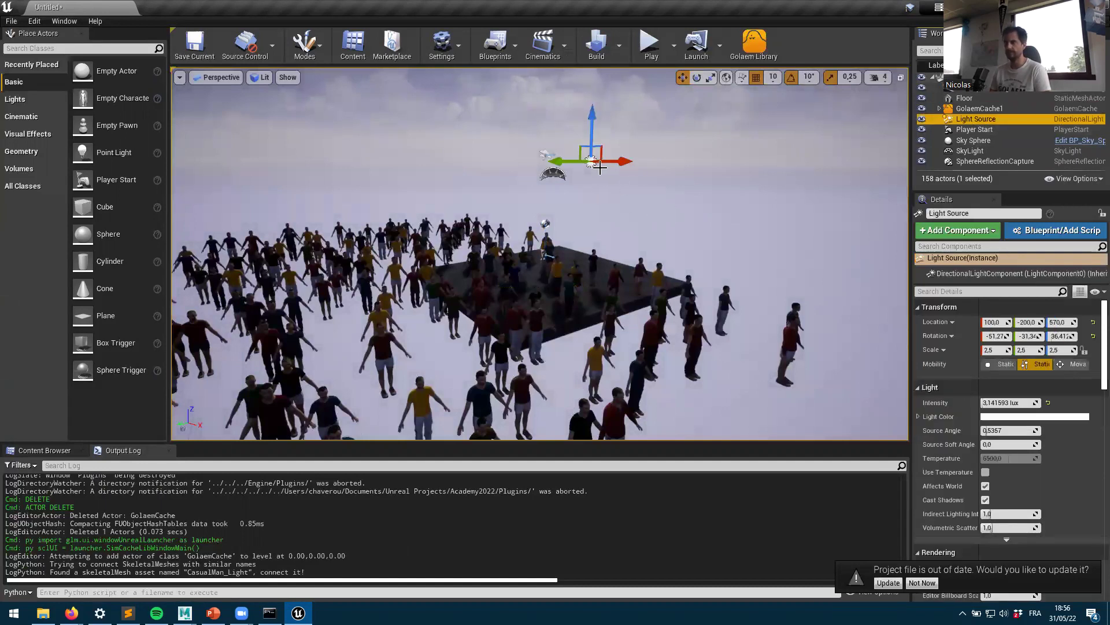
key(e)
drag(613, 170, 532, 207)
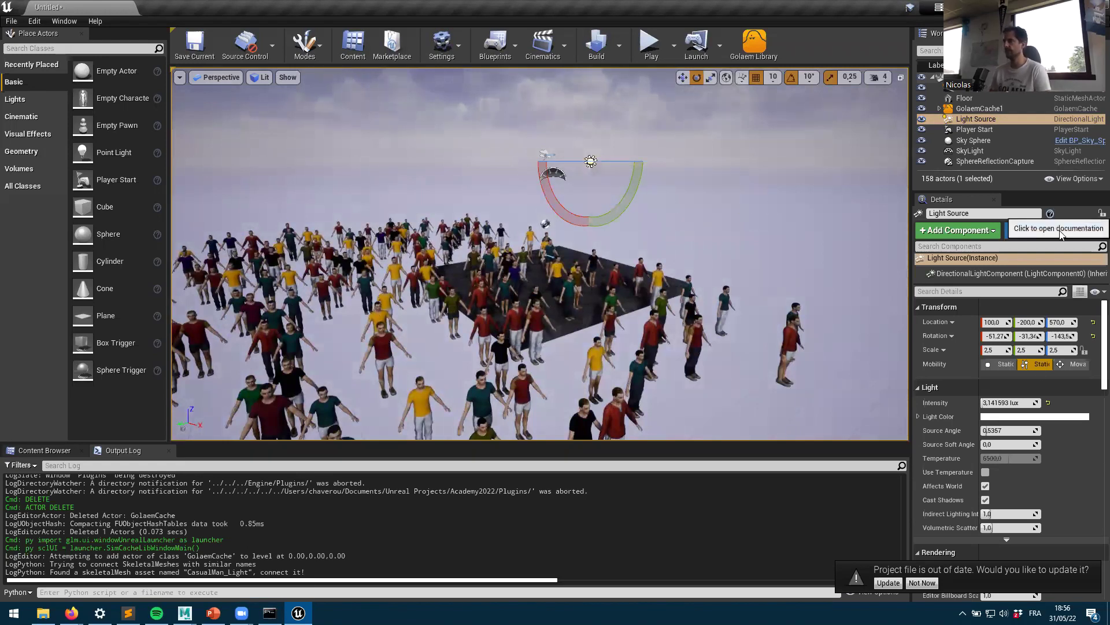
click(989, 109)
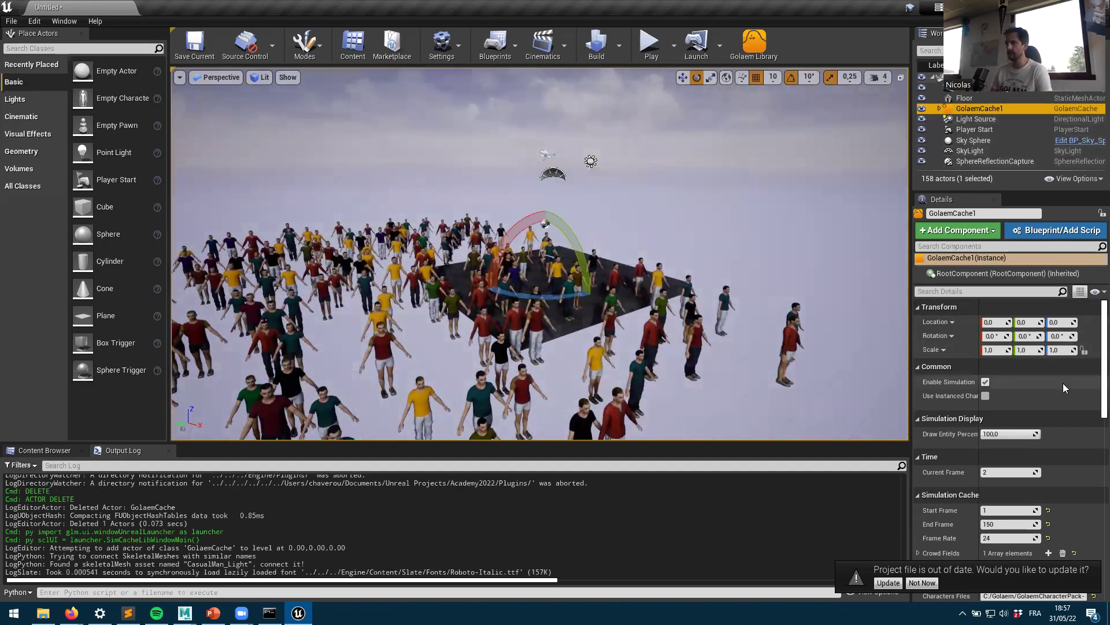
scroll(1063, 383, down, 5)
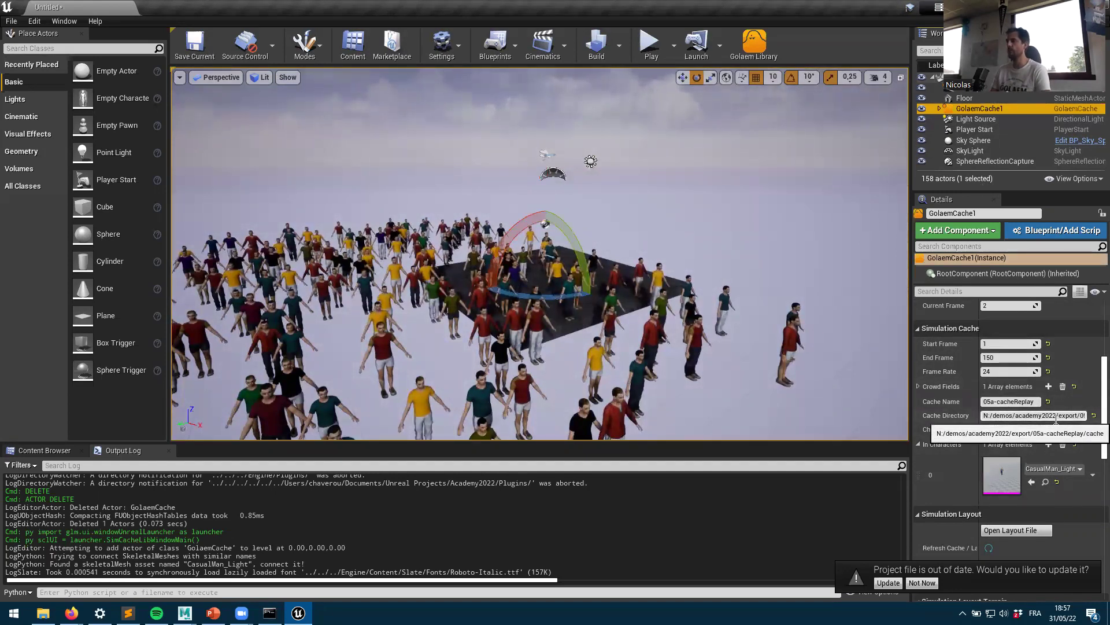
scroll(1041, 451, down, 3)
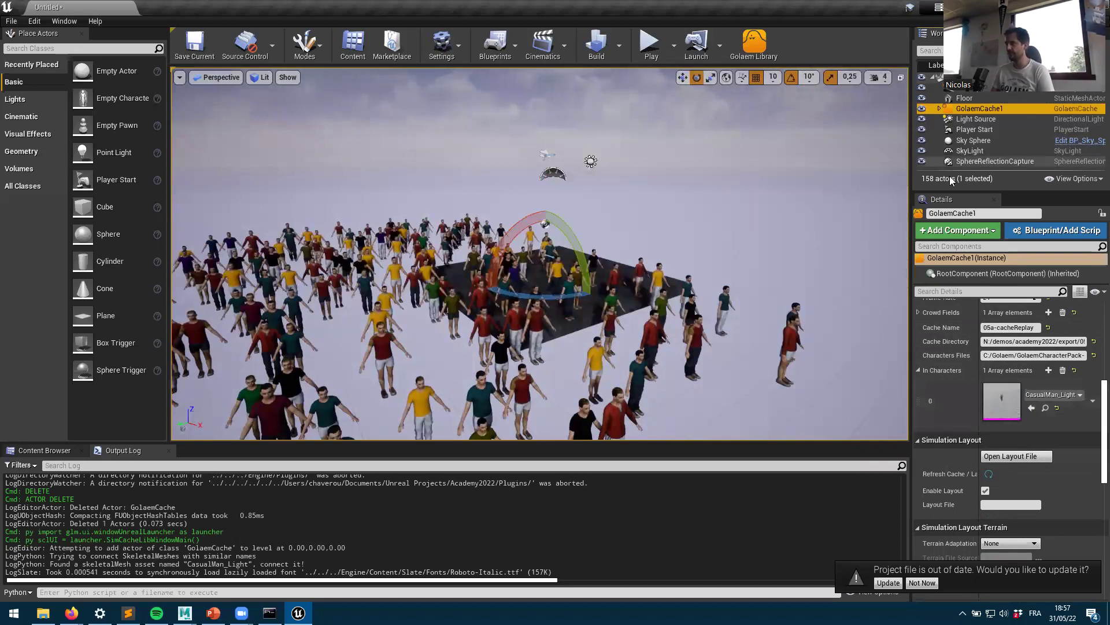
Step: Expand GolaemCache1 and inspect the material slots of Entity_2001 and Entity_3001
click(939, 109)
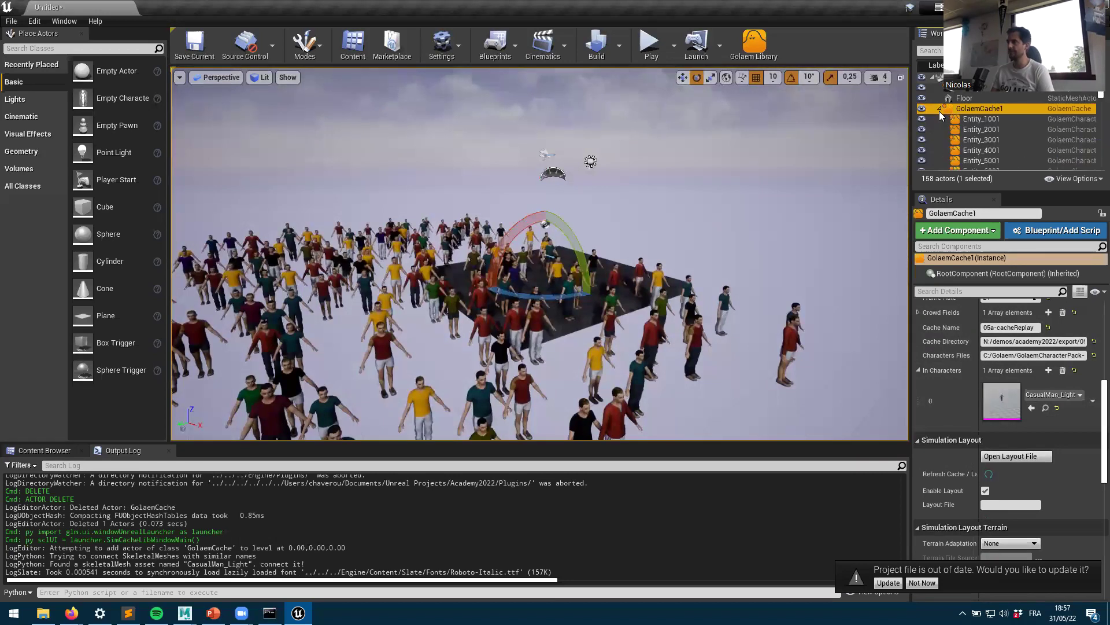
click(981, 129)
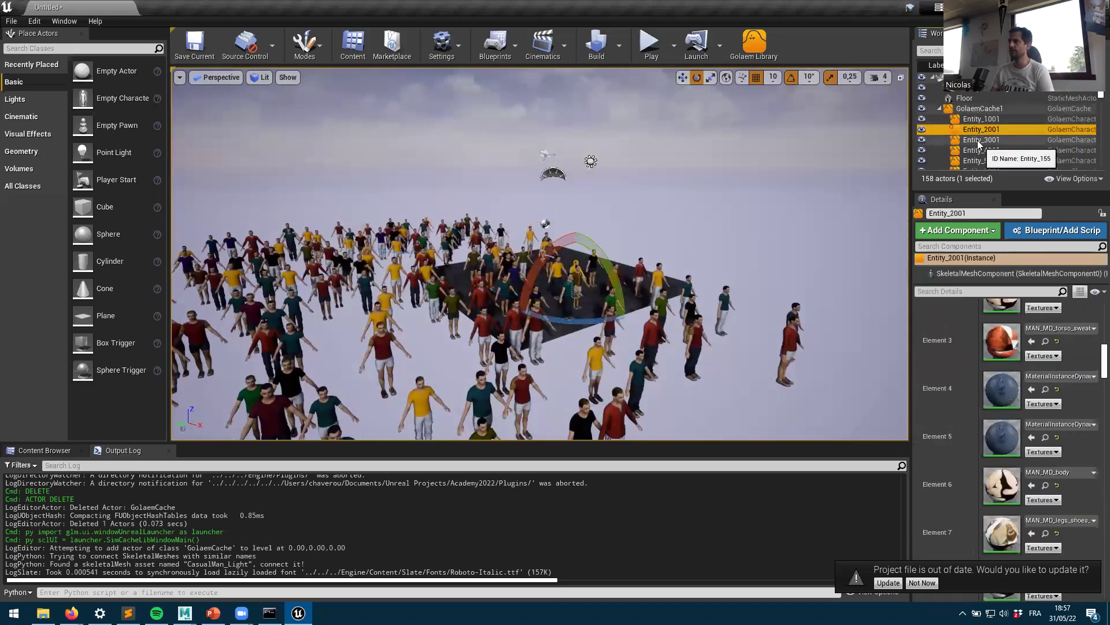
click(980, 141)
scroll(1000, 156, down, 3)
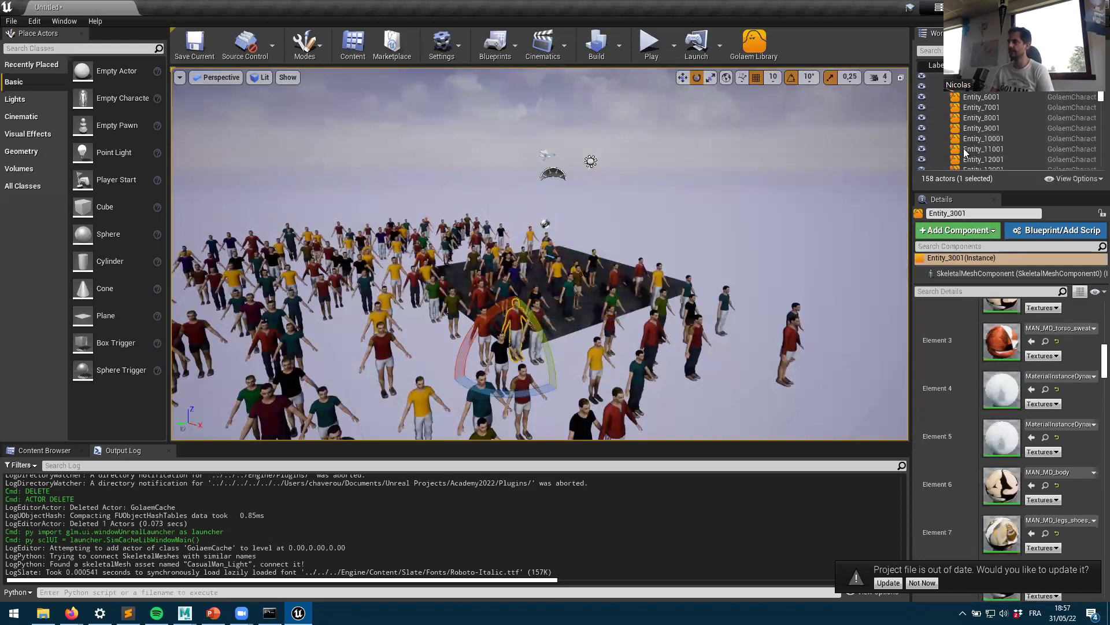
scroll(983, 136, up, 1)
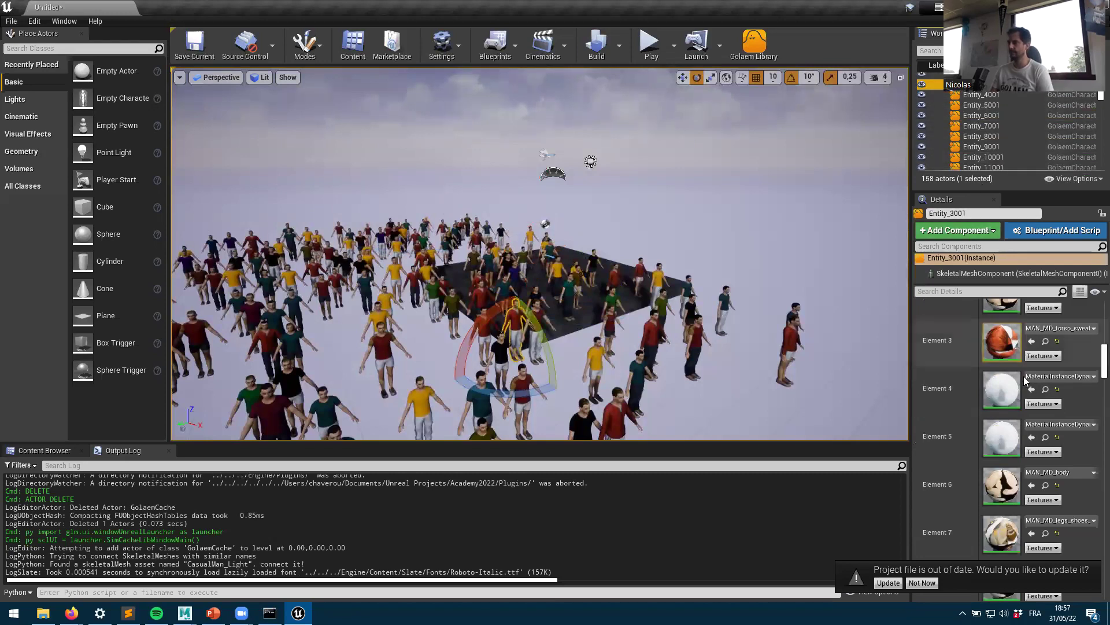
scroll(1023, 376, up, 1)
scroll(1035, 458, up, 2)
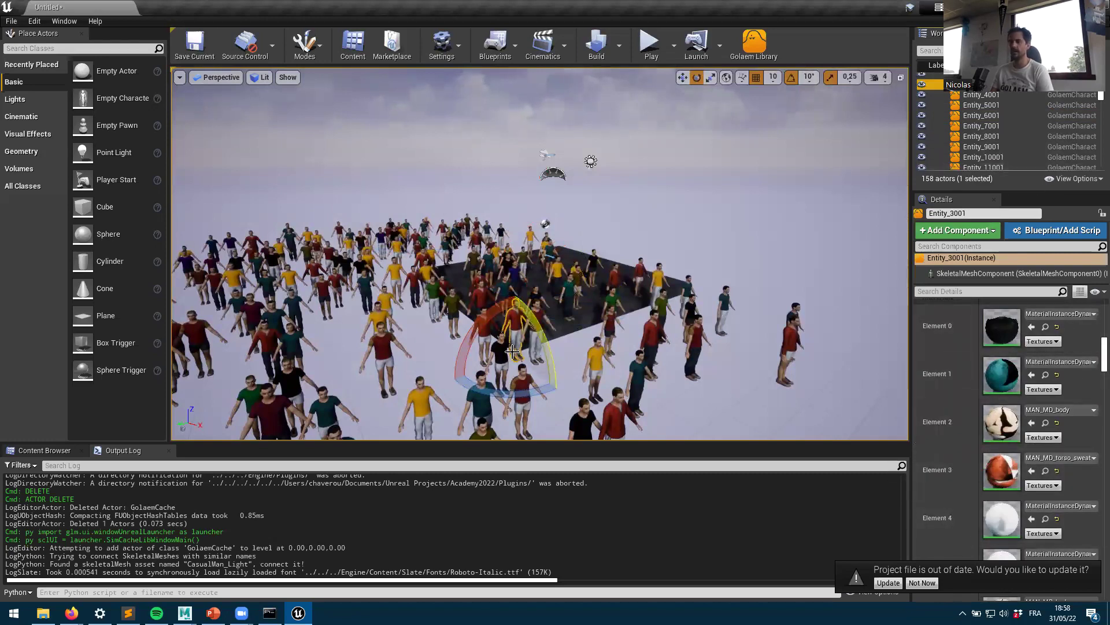
scroll(517, 349, up, 2)
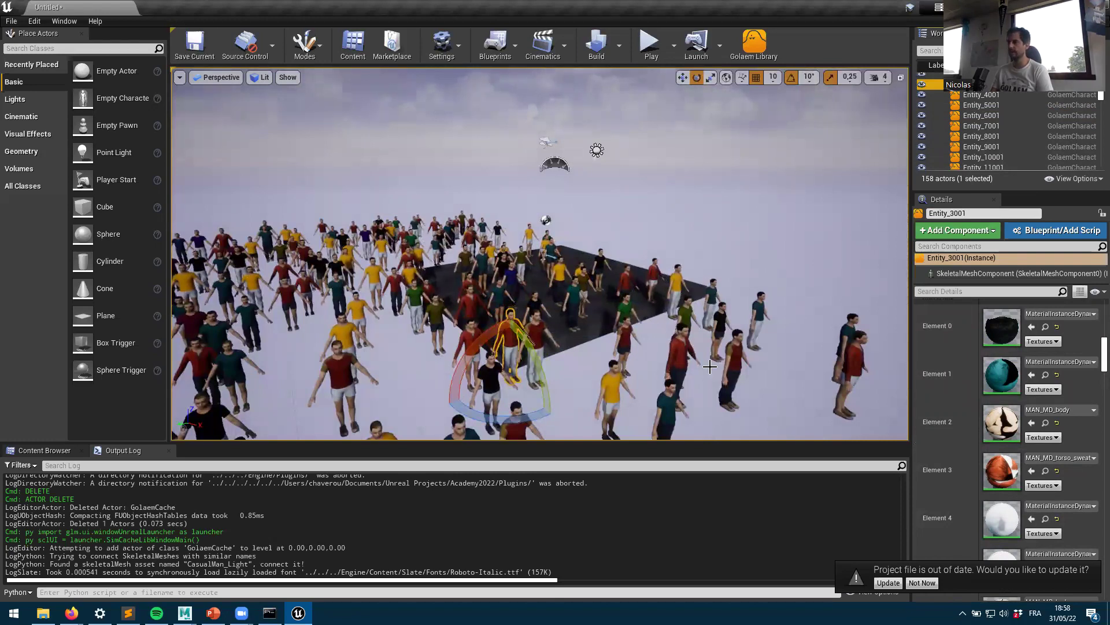
scroll(594, 370, down, 2)
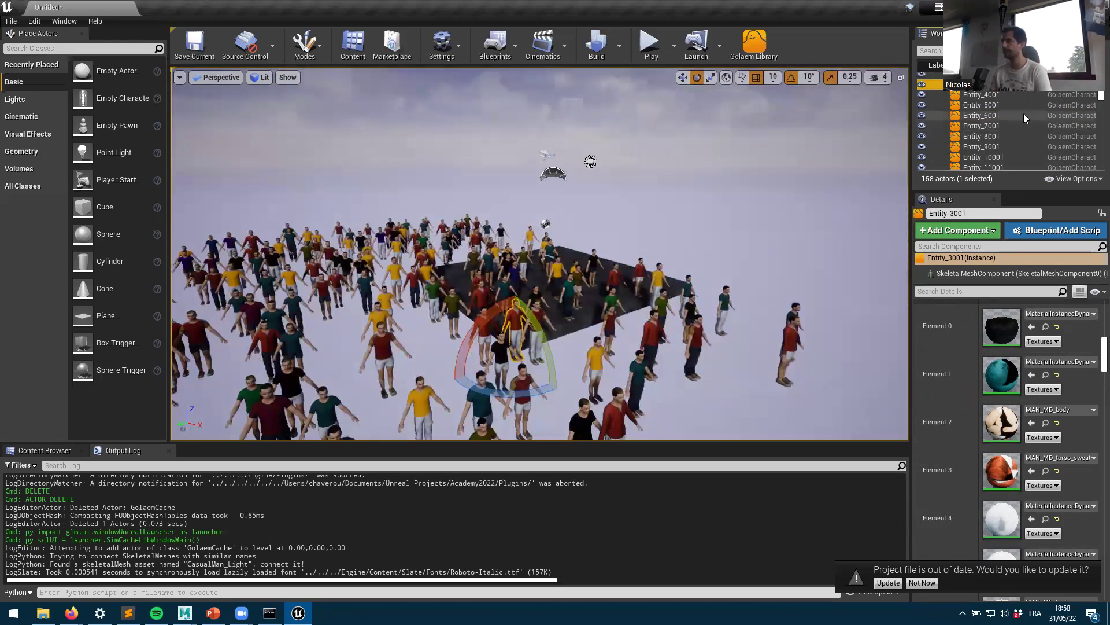
scroll(1023, 114, up, 3)
Step: Reselect GolaemCache1 and review its 05a-cacheReplay cache settings at frame 2
click(987, 110)
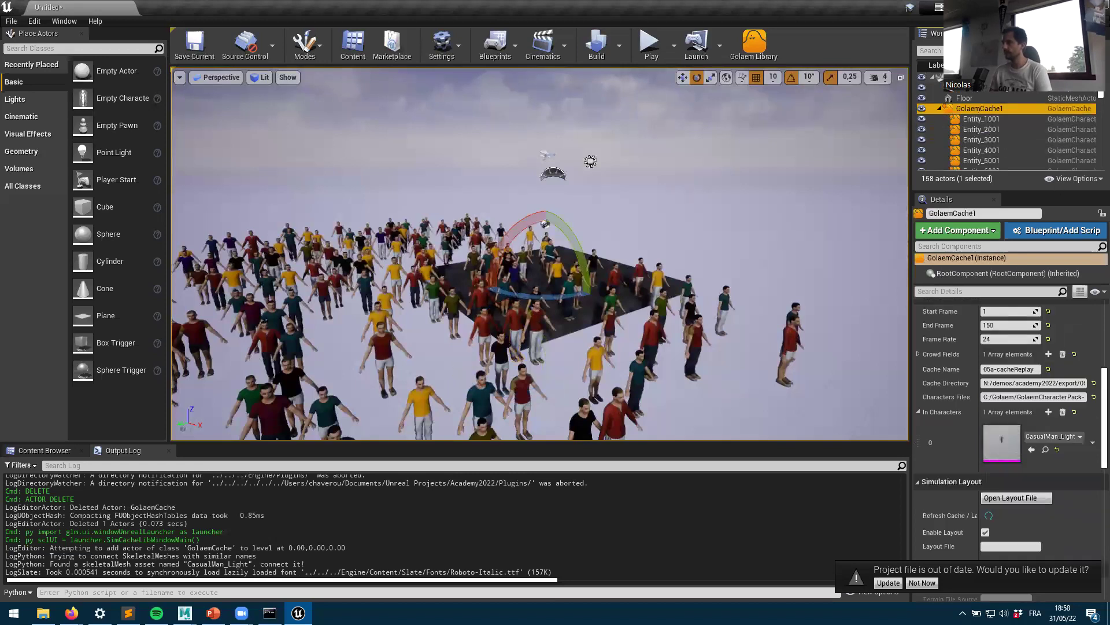
scroll(1026, 448, up, 5)
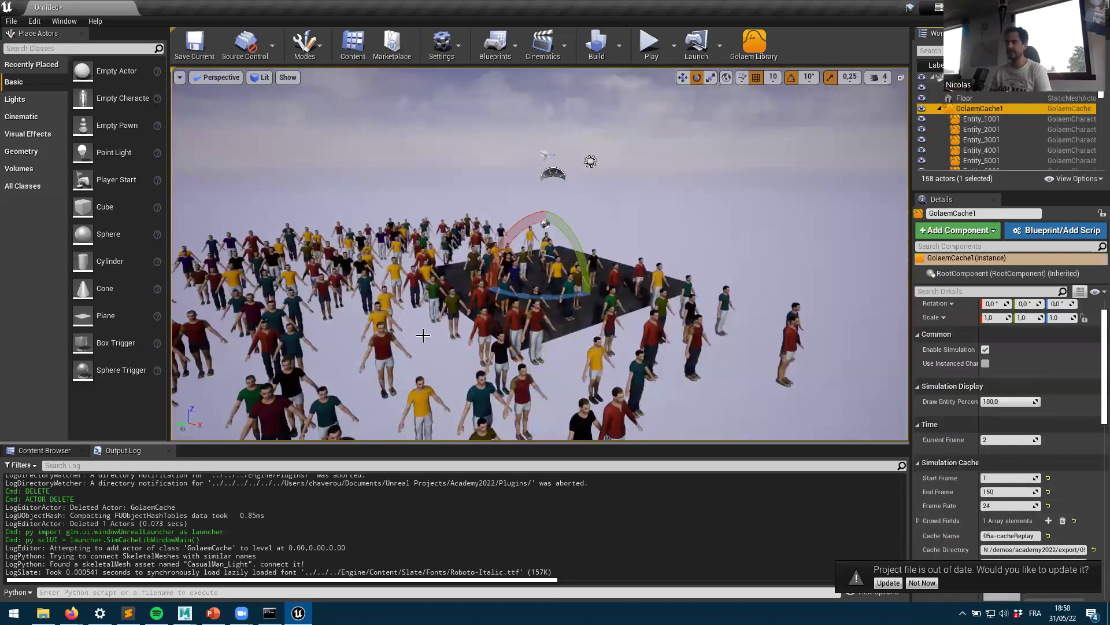
scroll(548, 360, down, 2)
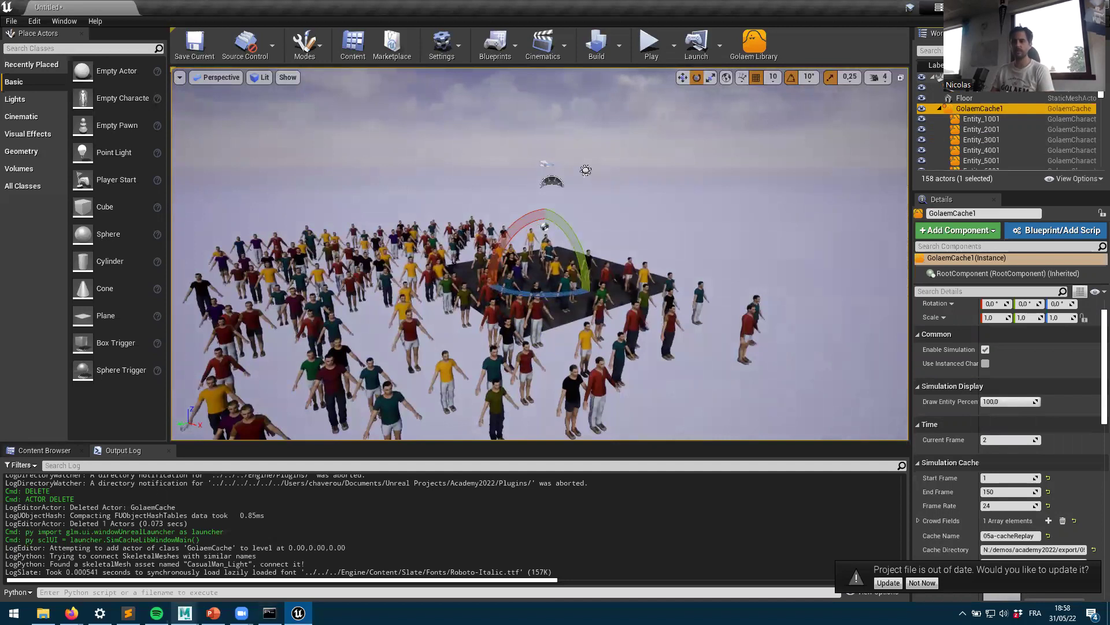
Step: Set MAN_MD_torso_sweatshirt geometry weight to 0 for CrowdManLight and save CasualMan_Light.gcha
mouse_move(185, 611)
click(251, 571)
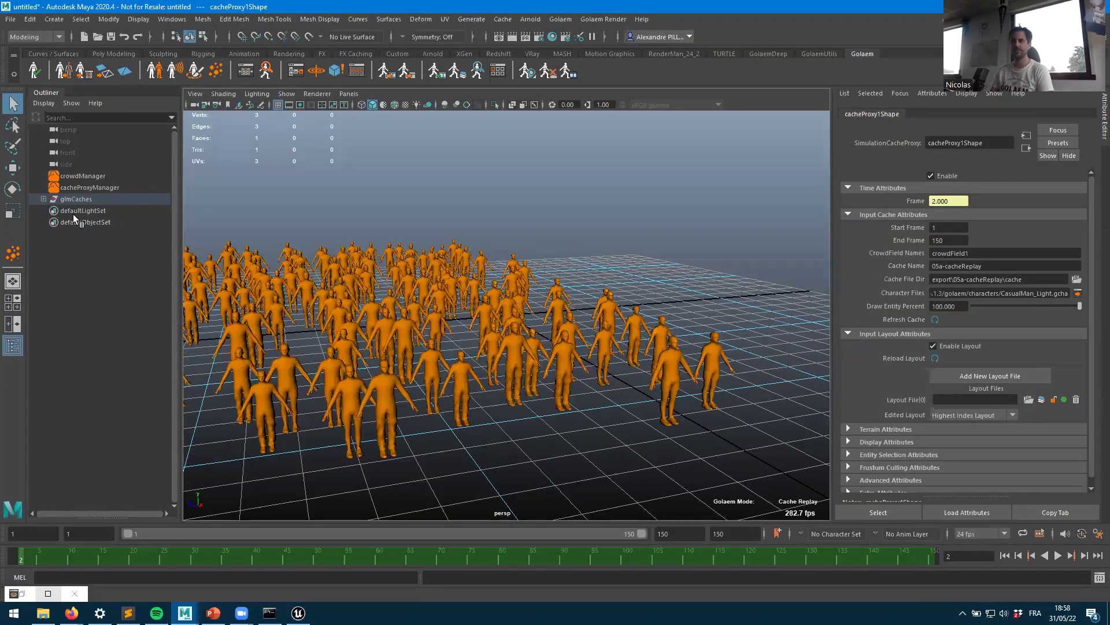
click(1079, 293)
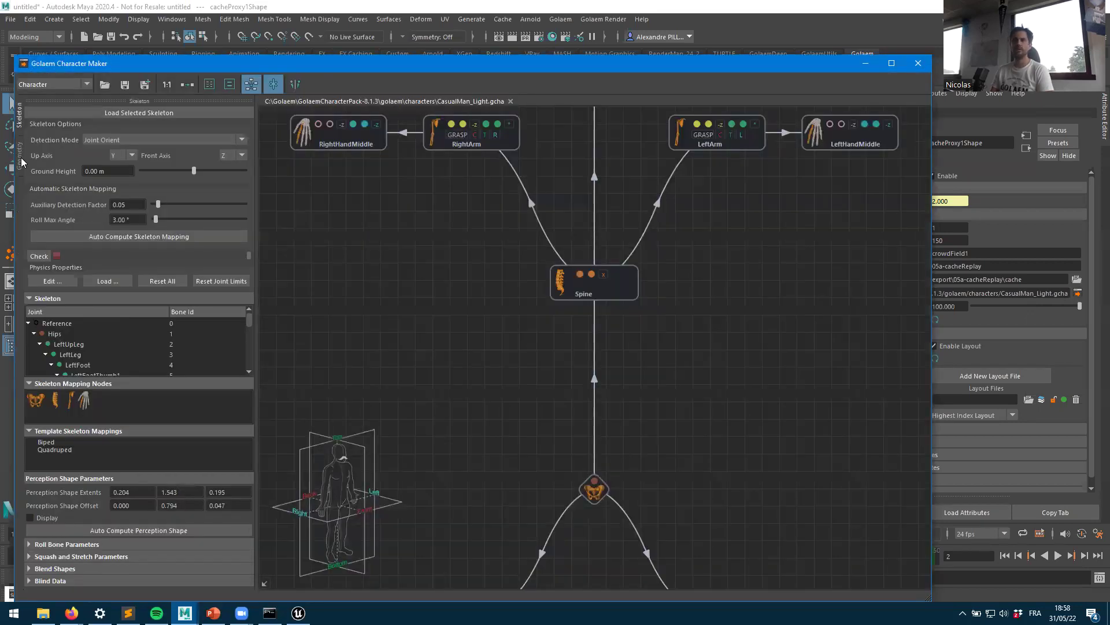
click(21, 161)
click(98, 266)
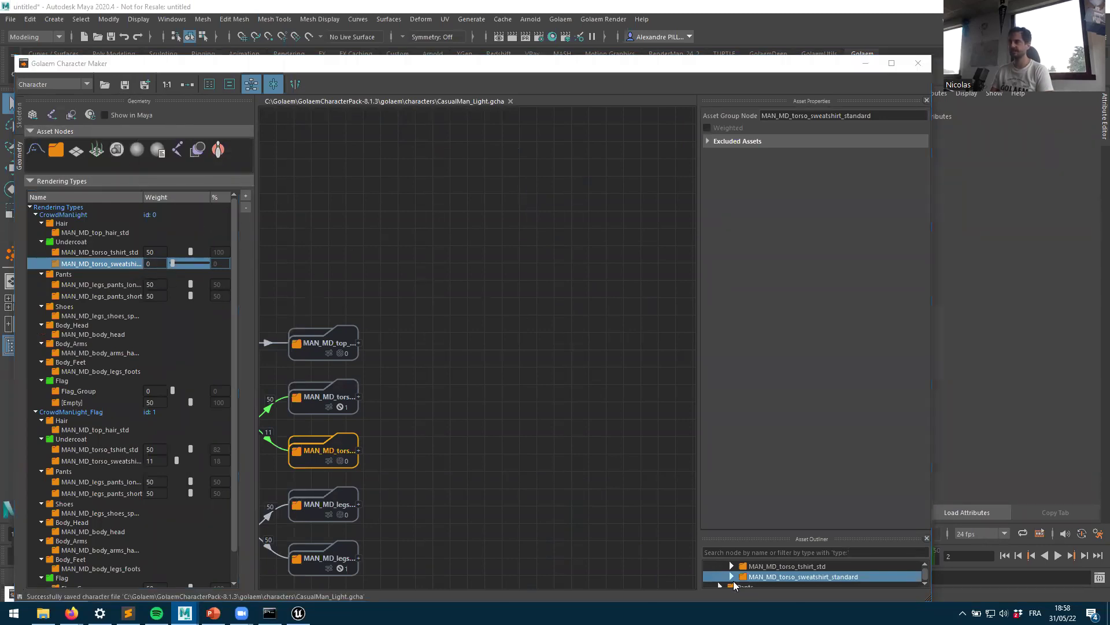
key(alt+Tab)
scroll(1065, 463, down, 3)
Step: Refresh GolaemCache1's cache under Simulation Layout to load the updated sweatshirt weighting
scroll(1012, 539, down, 5)
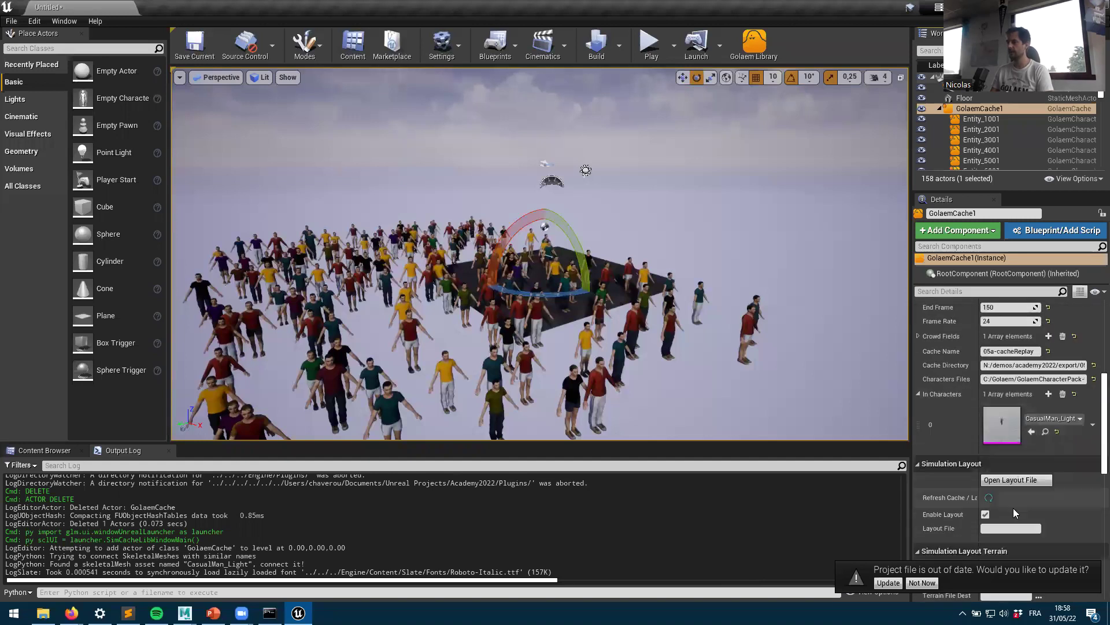
click(990, 462)
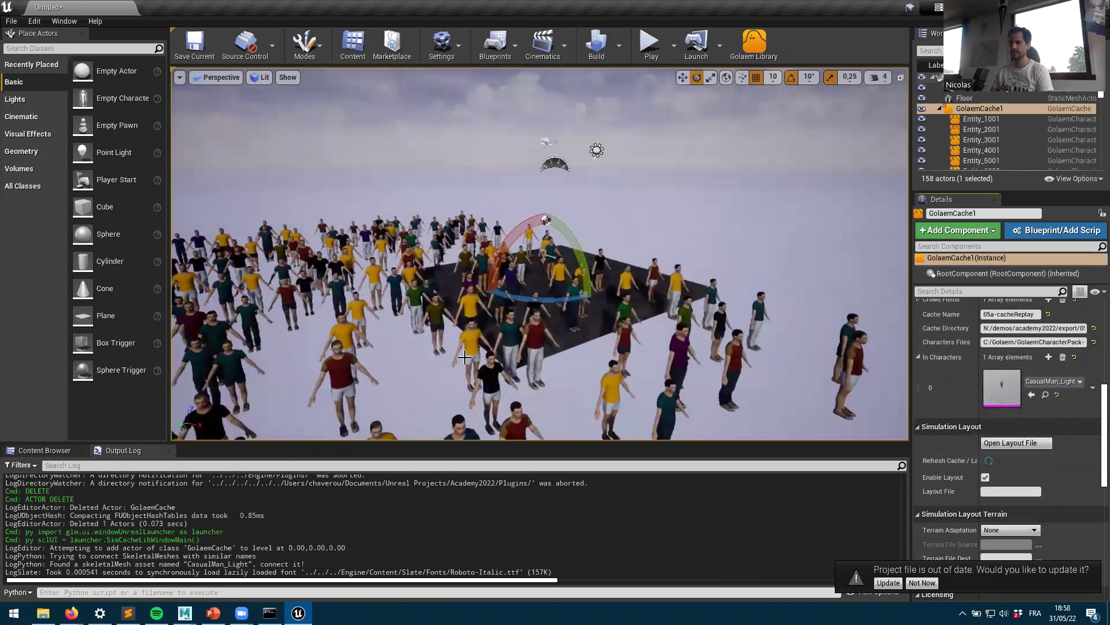
scroll(537, 358, down, 2)
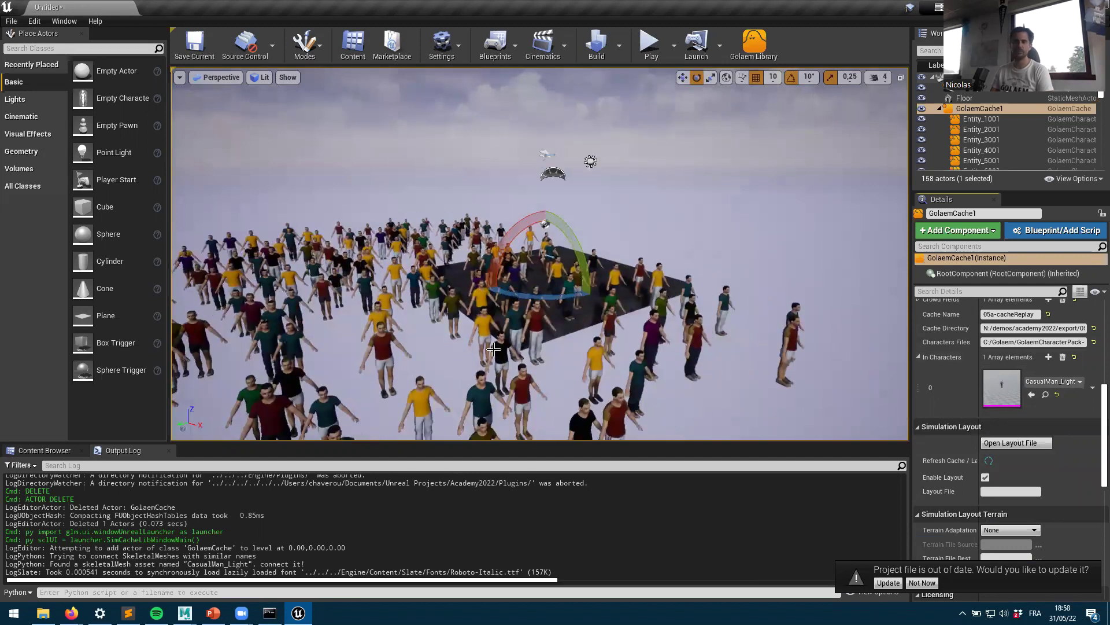
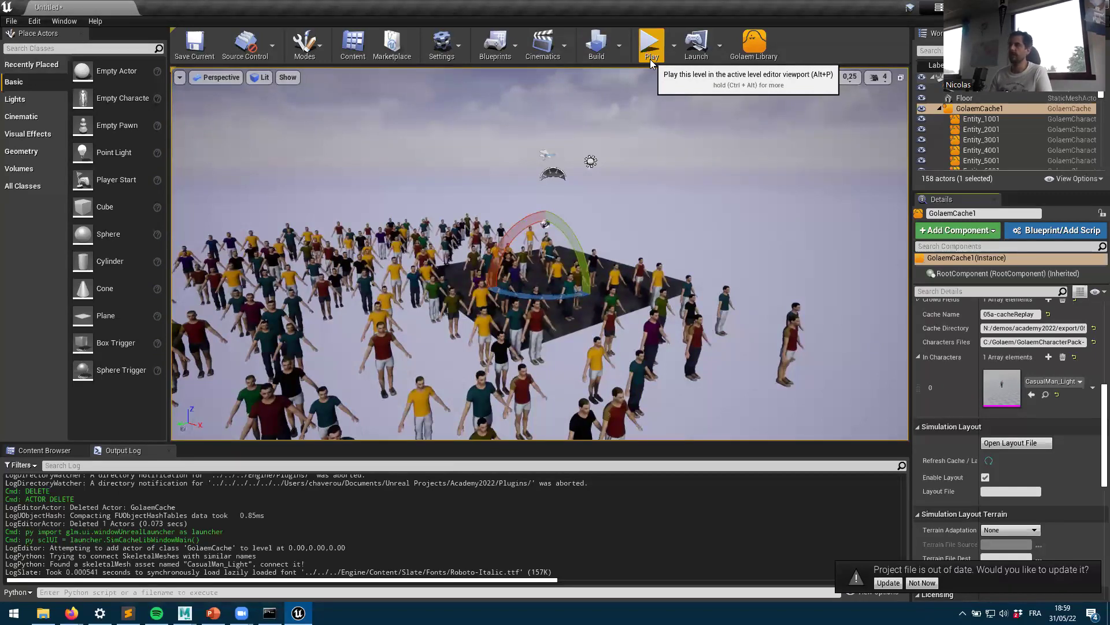
Step: Preview the level in a play-in-editor session, then reframe the view on the crowd
click(674, 46)
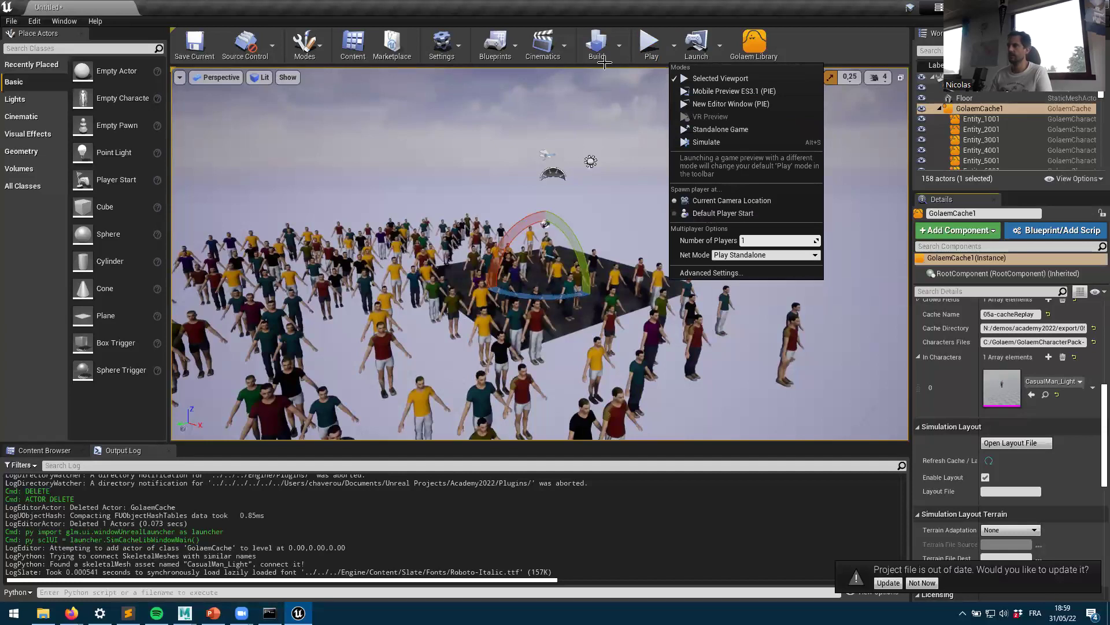
click(651, 47)
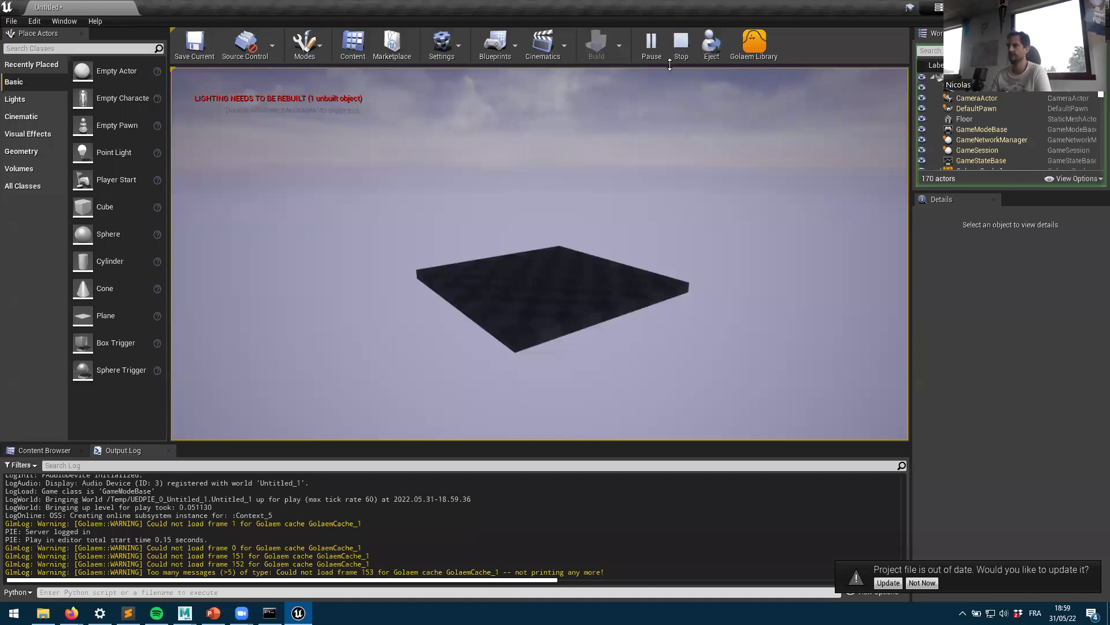
click(681, 46)
right_drag(473, 309, 671, 254)
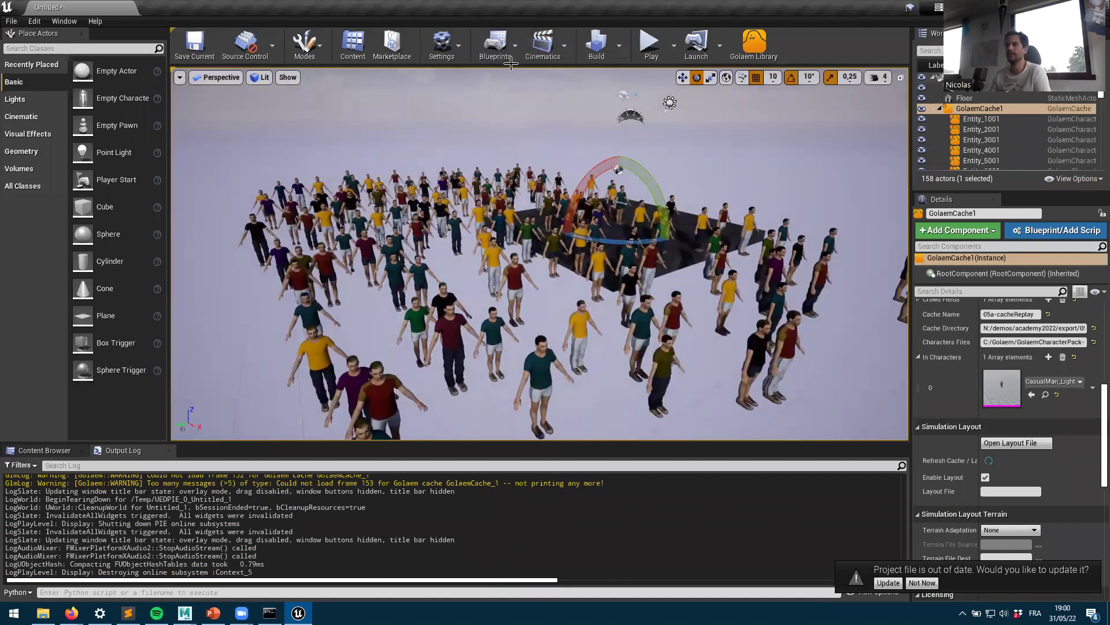
Step: Add a new level sequence named CacheReplay from the Cinematics menu
click(565, 45)
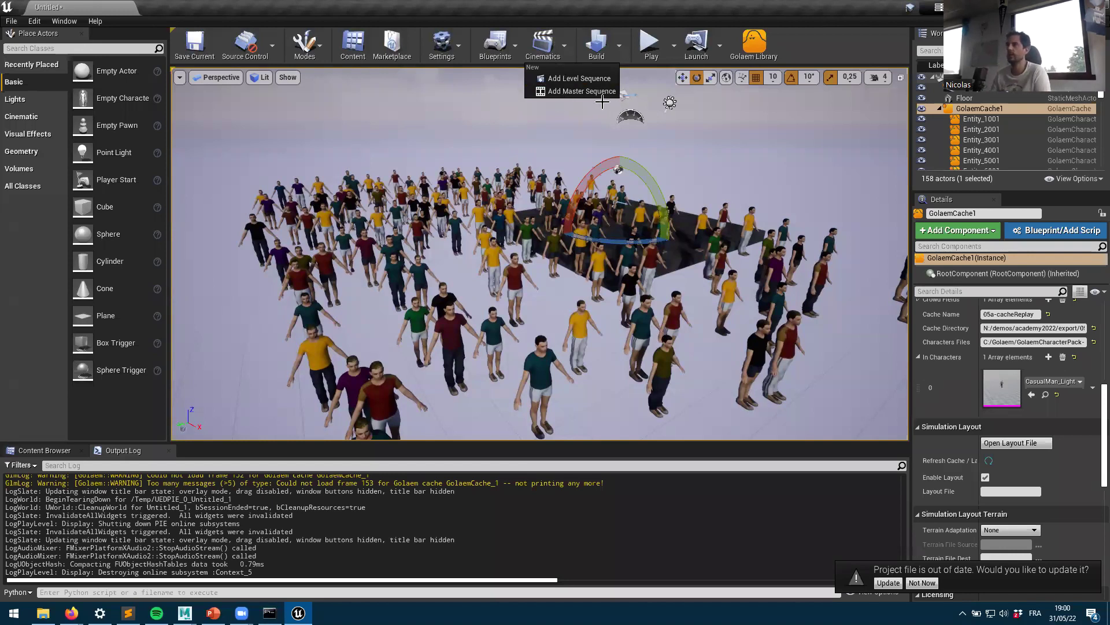
click(572, 78)
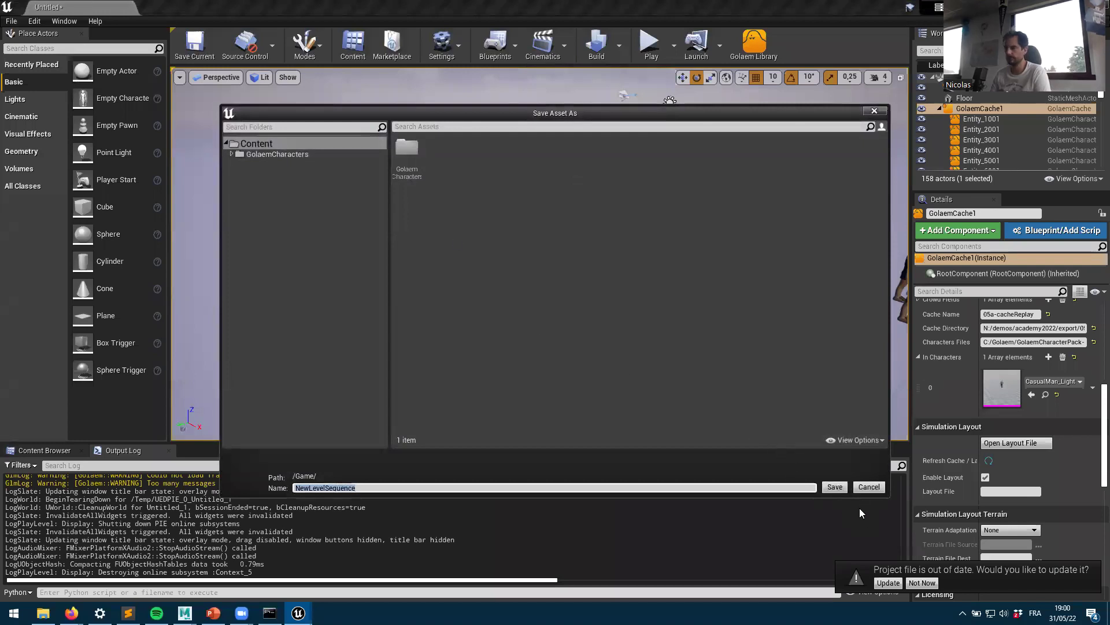
text(CacheReplay)
key(Return)
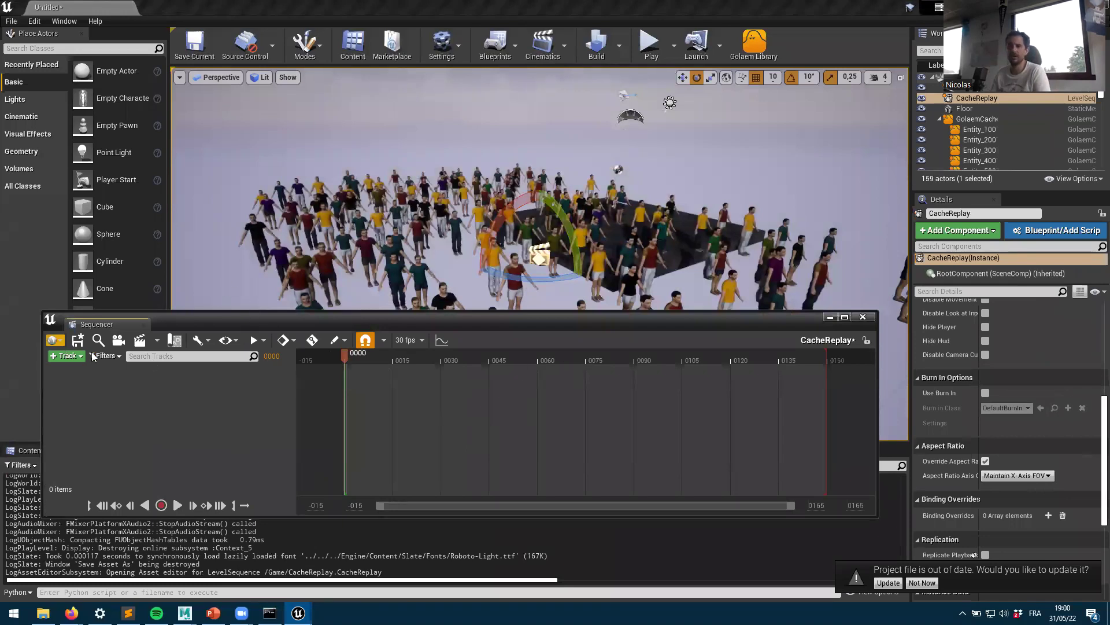
Step: Bind the GolaemCache1 actor to the CacheReplay sequence
click(77, 358)
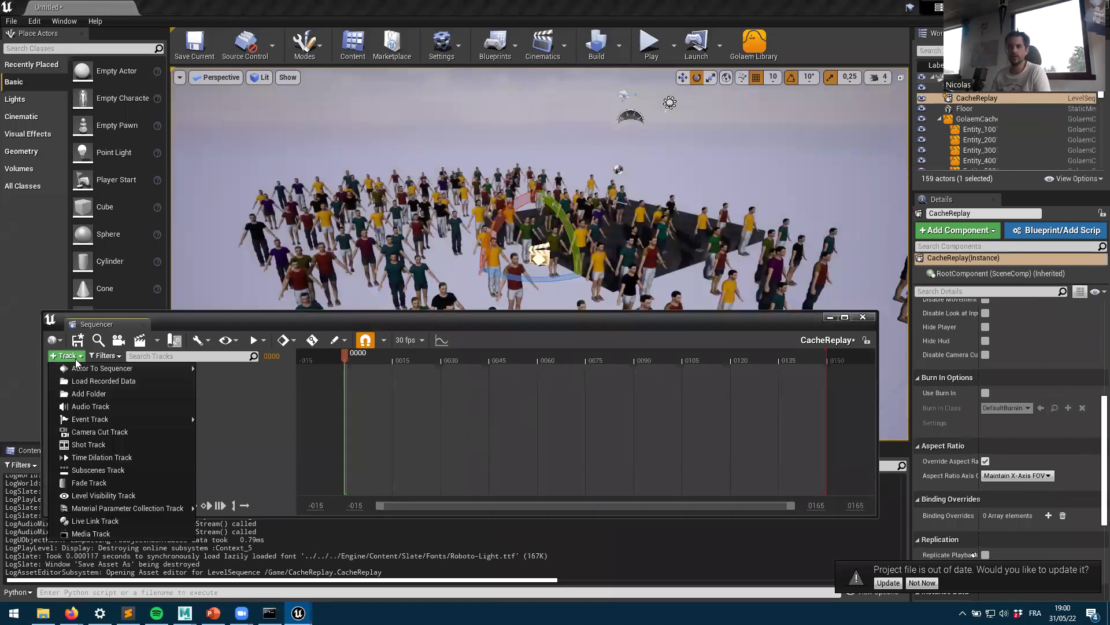
mouse_move(77, 368)
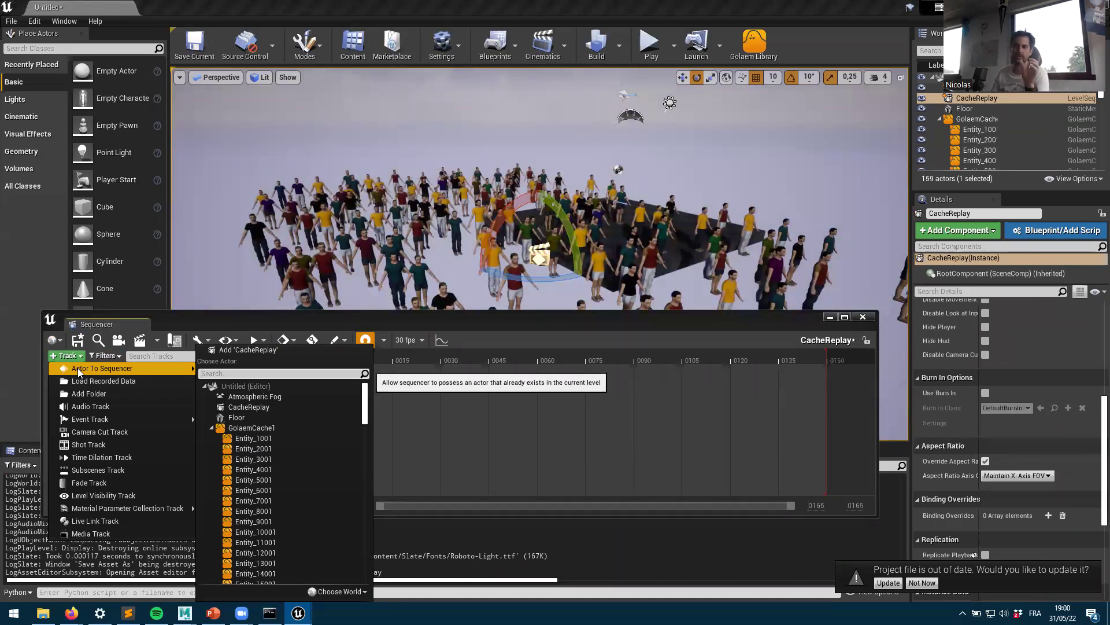
click(245, 427)
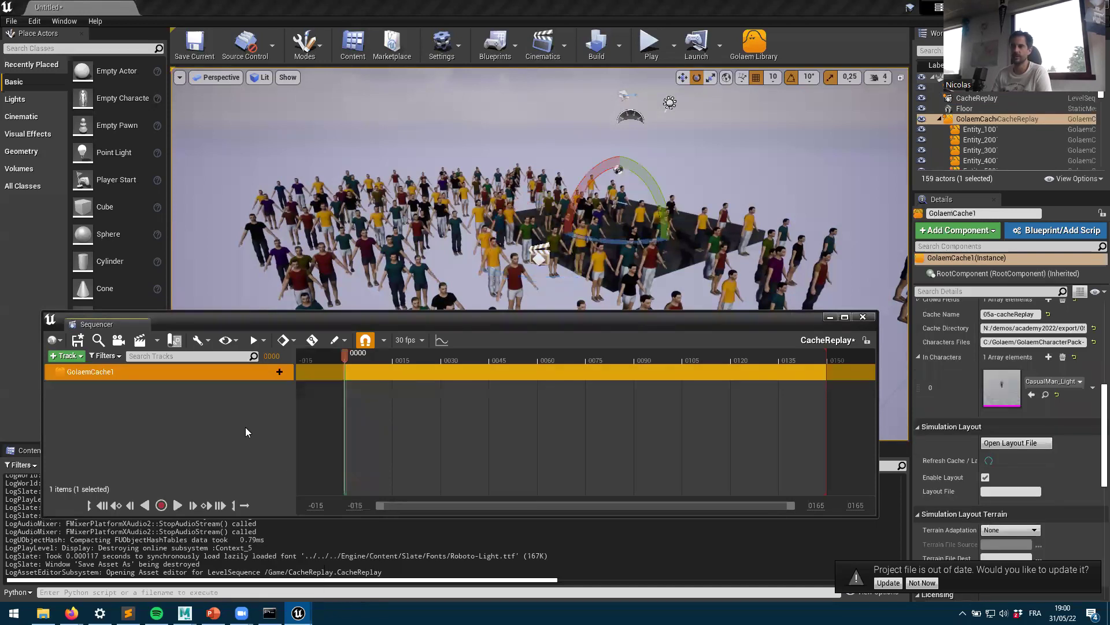
Step: Add a Golaem Cache Track under the GolaemCache1 row
click(279, 371)
mouse_move(304, 455)
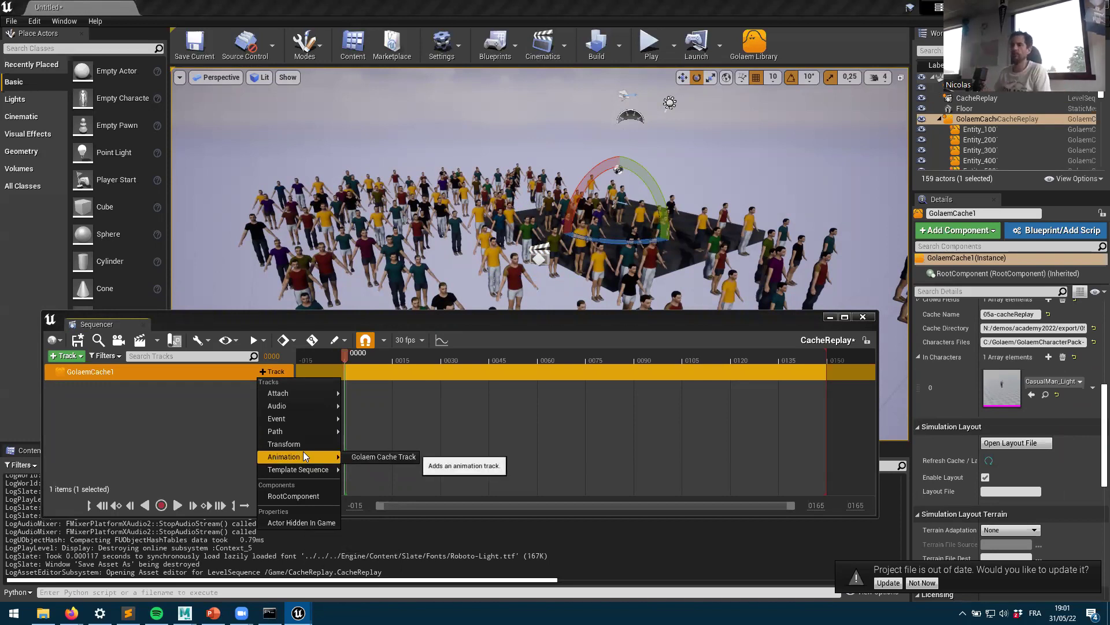
click(385, 458)
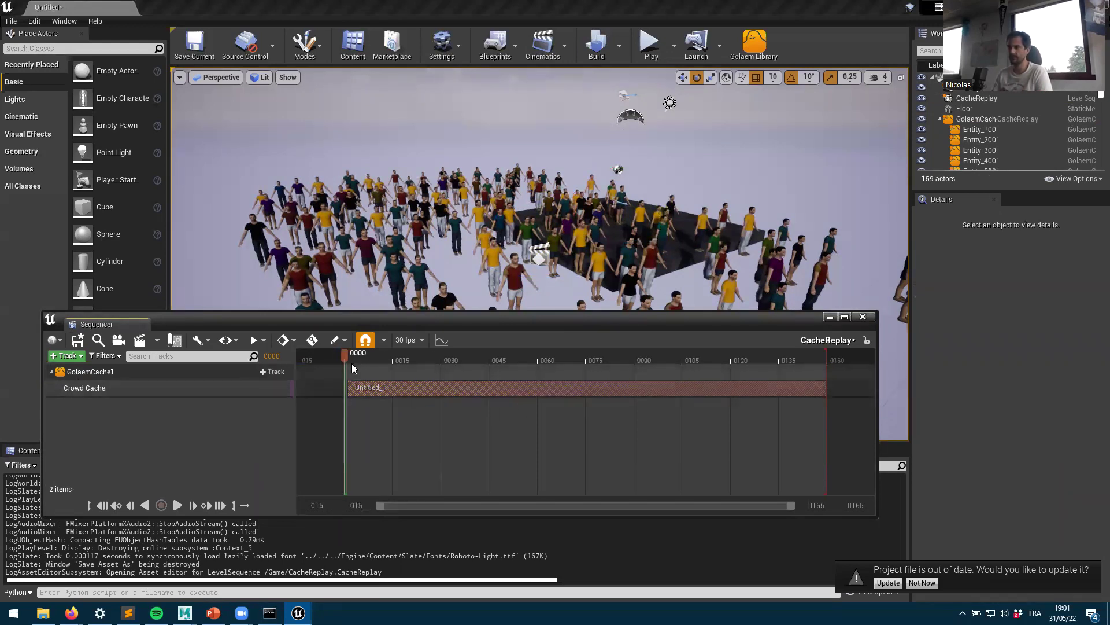
Step: Scrub the crowd animation and move the Crowd Cache section to start at frame 0
drag(345, 357, 393, 356)
click(670, 359)
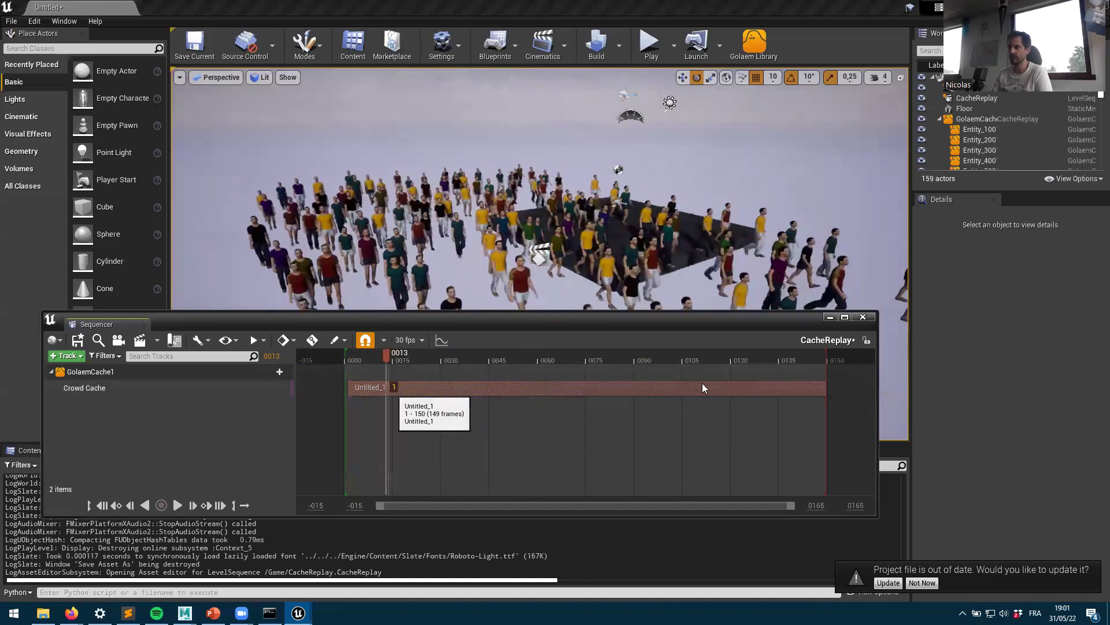
click(502, 384)
drag(409, 387, 543, 392)
click(446, 361)
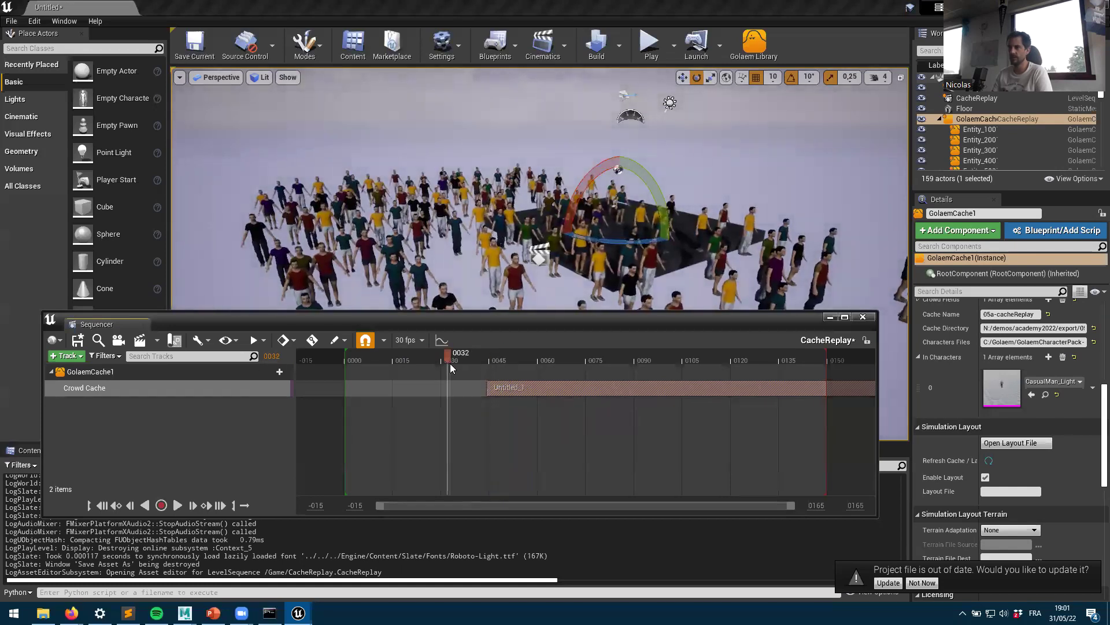
drag(442, 354, 512, 362)
drag(752, 360, 531, 360)
drag(624, 384, 637, 409)
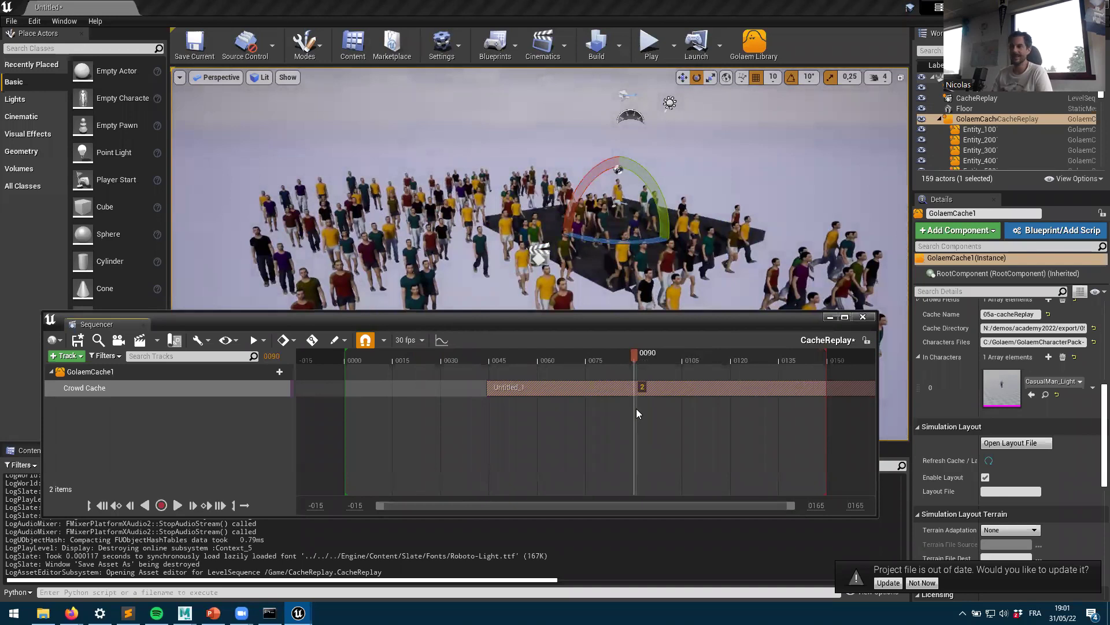
drag(532, 388, 402, 401)
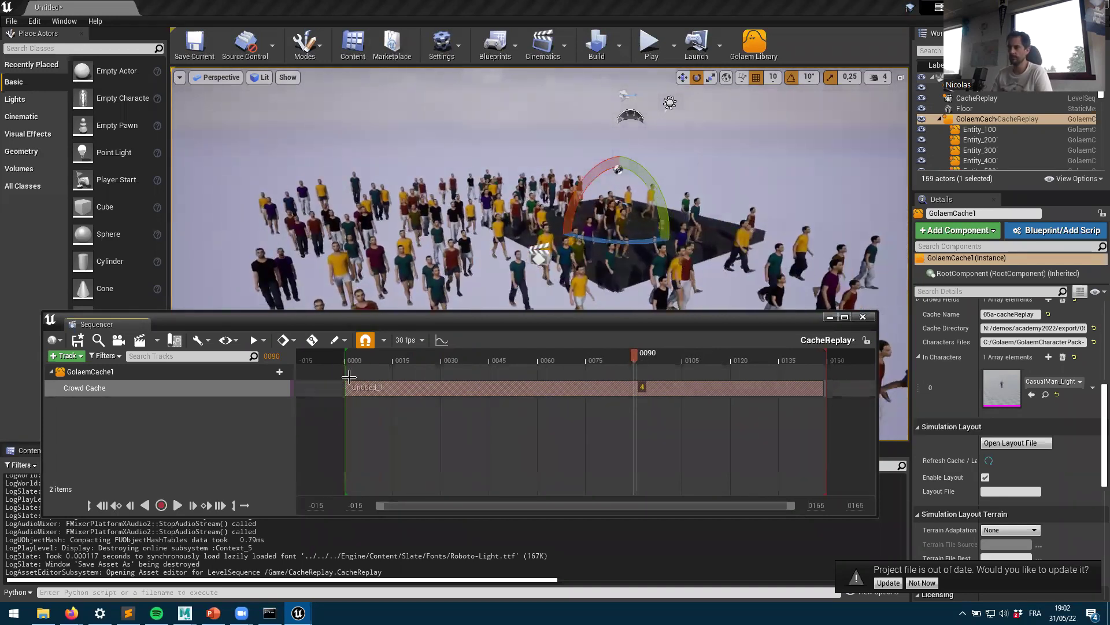
Step: Close the Sequencer and save the current level, overwriting MainMap
click(862, 317)
click(212, 53)
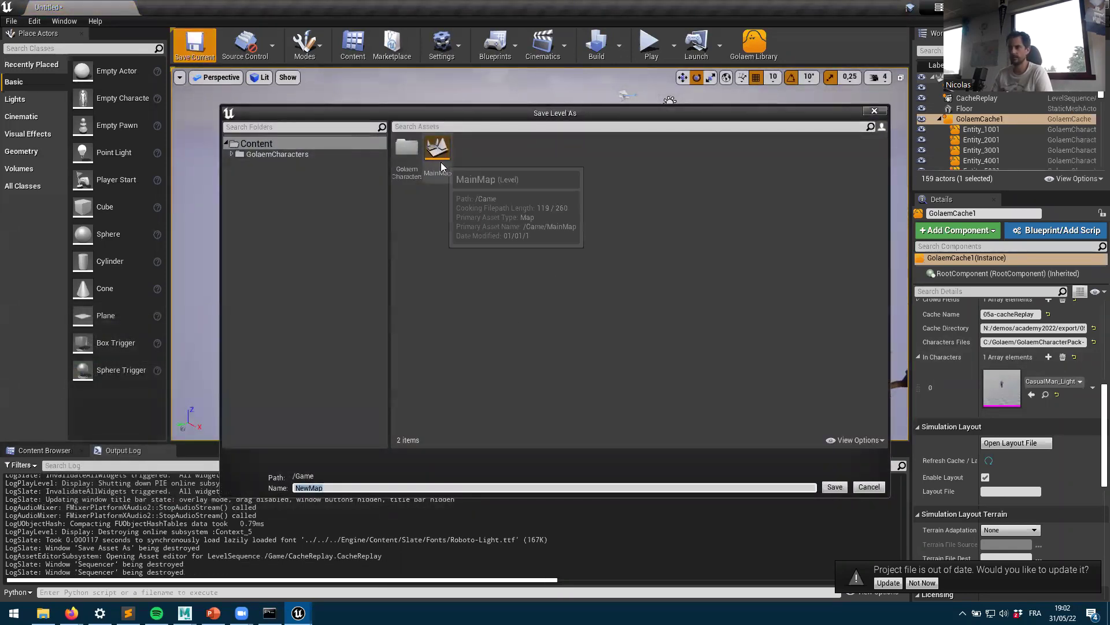
double_click(441, 162)
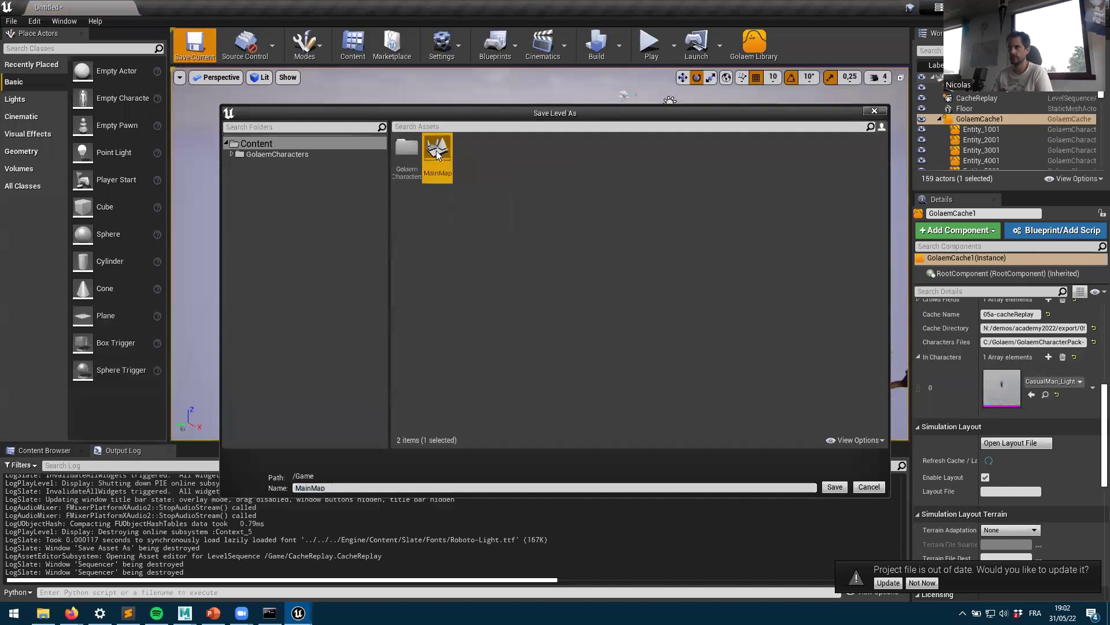
click(639, 334)
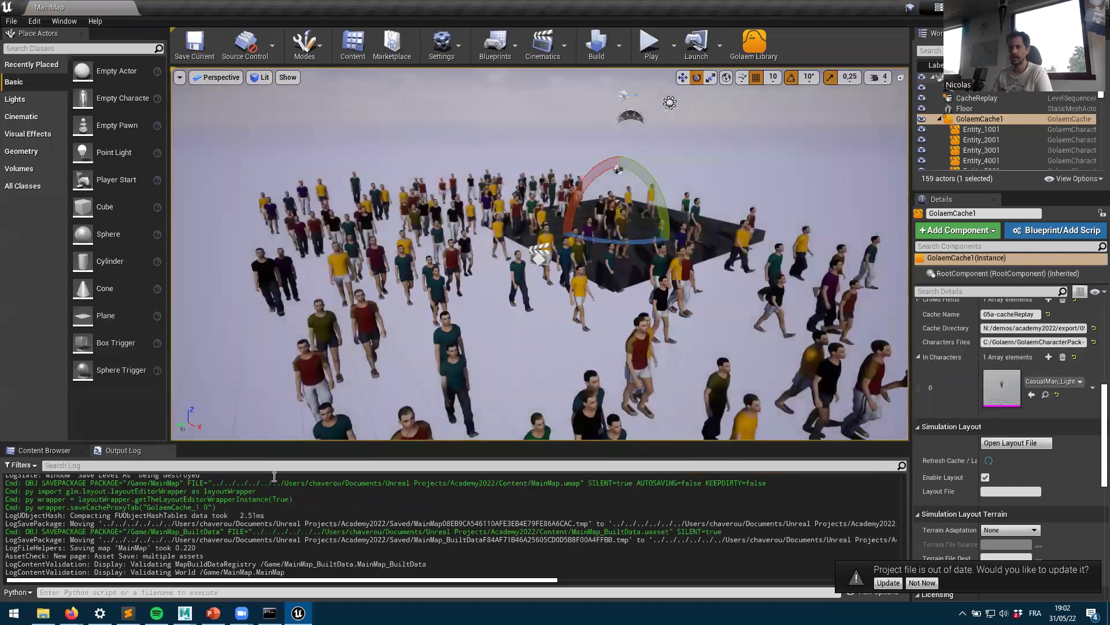
Step: Back in Maya, close Character Maker and reopen 05a-cacheReplay.ma without saving the untitled scene
mouse_move(185, 613)
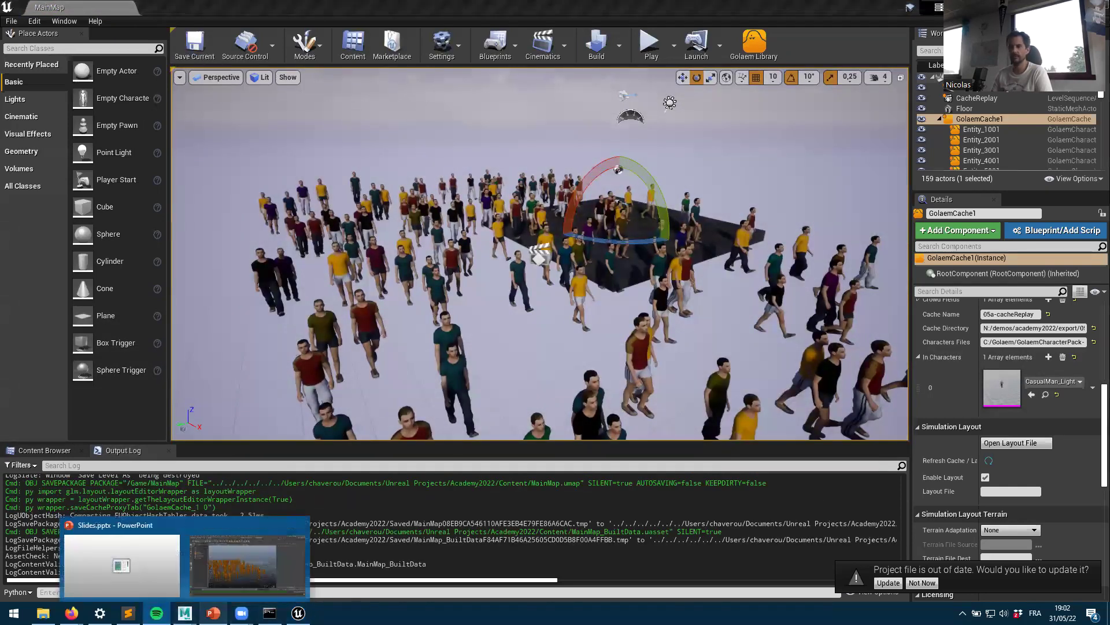
click(293, 564)
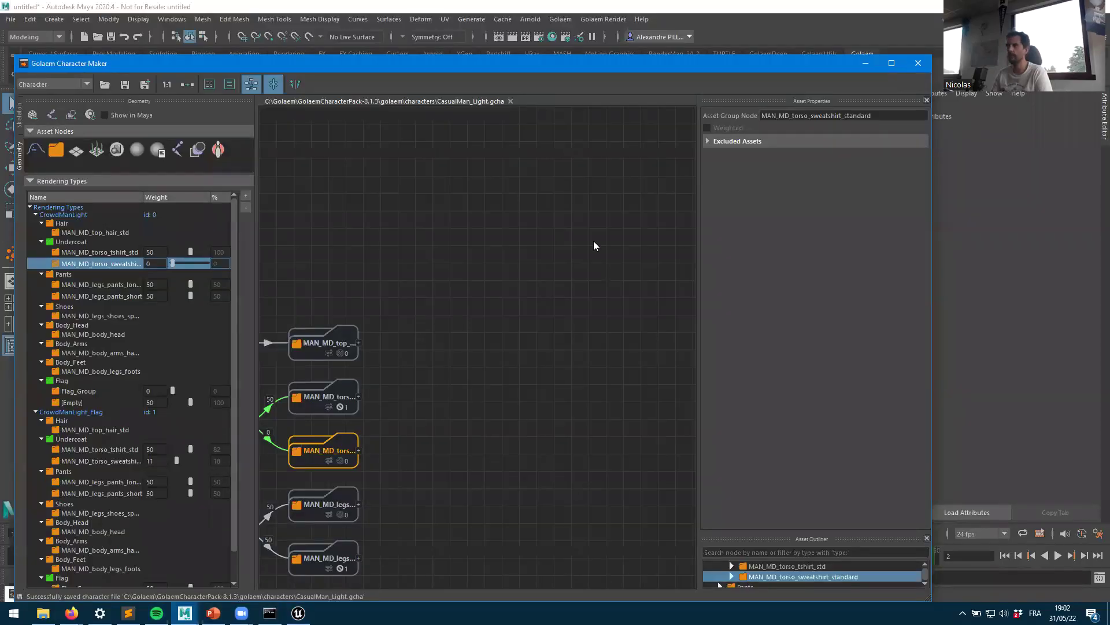
click(918, 63)
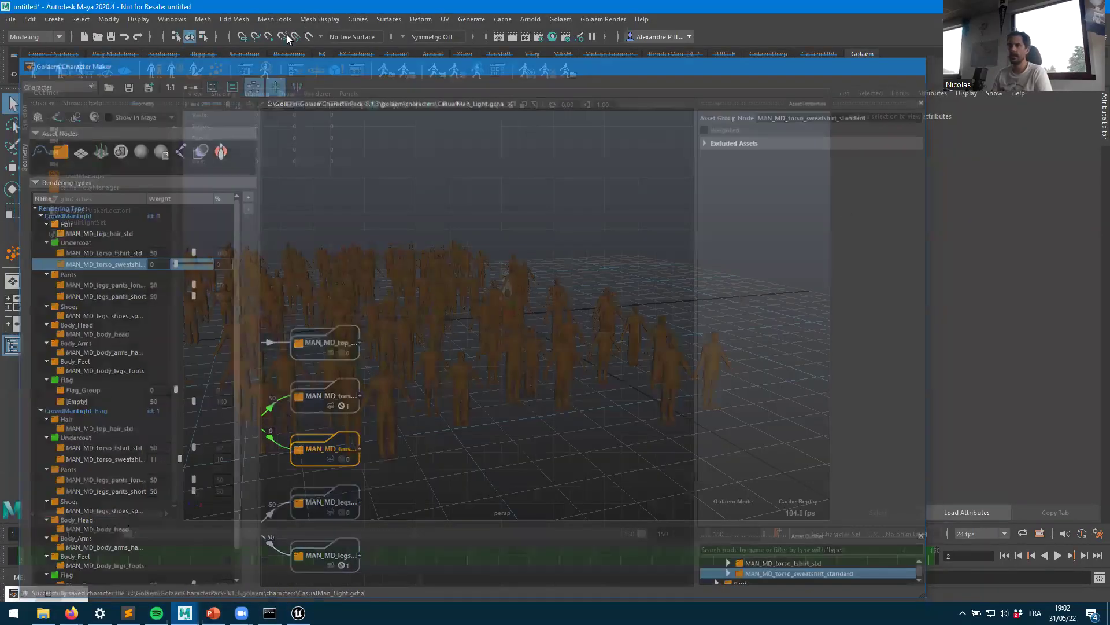
click(10, 19)
mouse_move(86, 341)
click(317, 341)
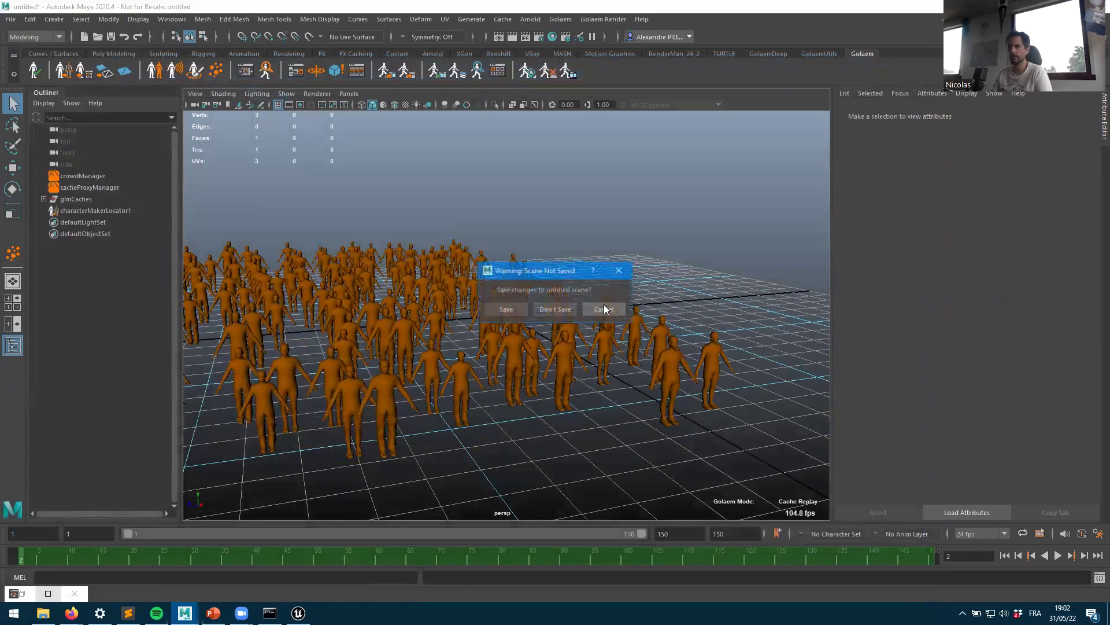
click(552, 310)
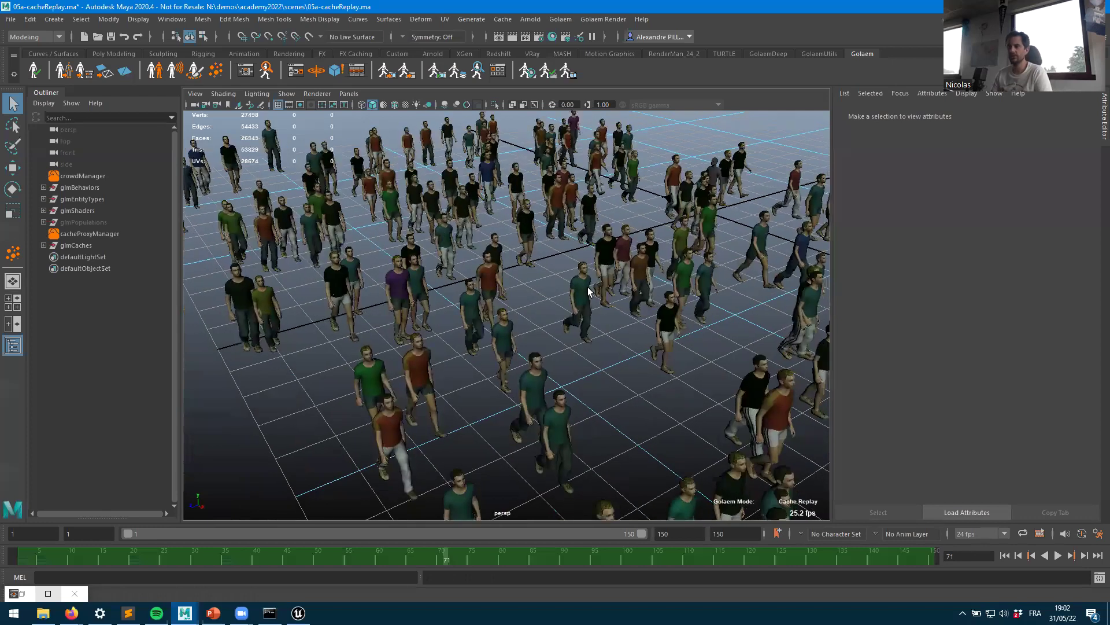
Step: In component mode (F8), marquee-select a group of crowd entities
scroll(605, 331, down, 5)
alt+drag(493, 362, 690, 293)
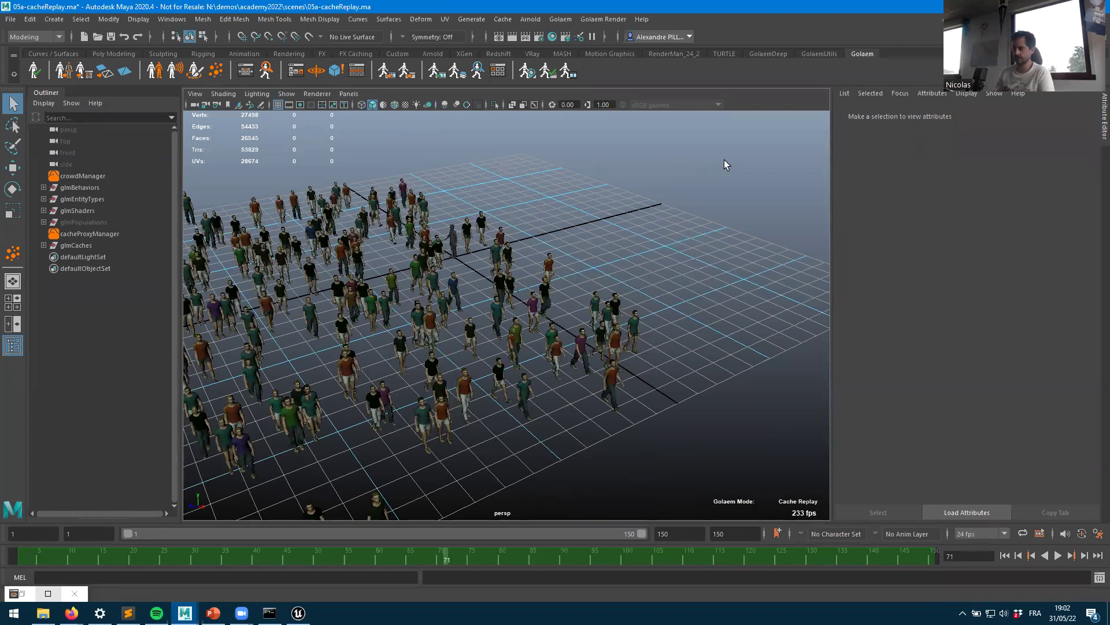
key(F8)
drag(687, 419, 573, 308)
drag(516, 283, 517, 284)
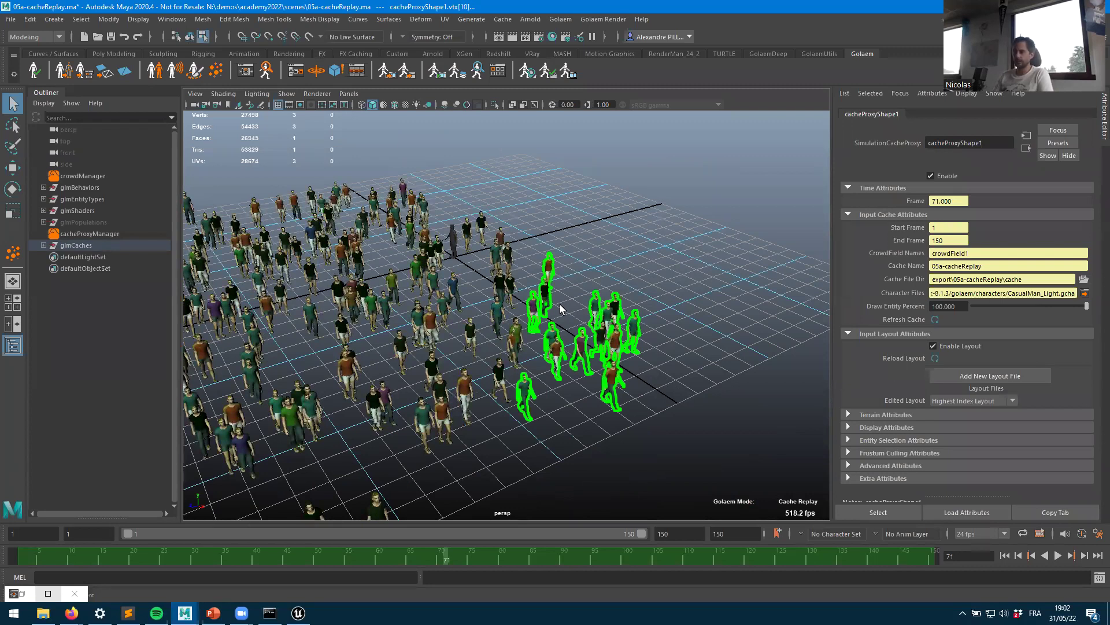
Step: Move the selected entities across the grid toward its right side
key(w)
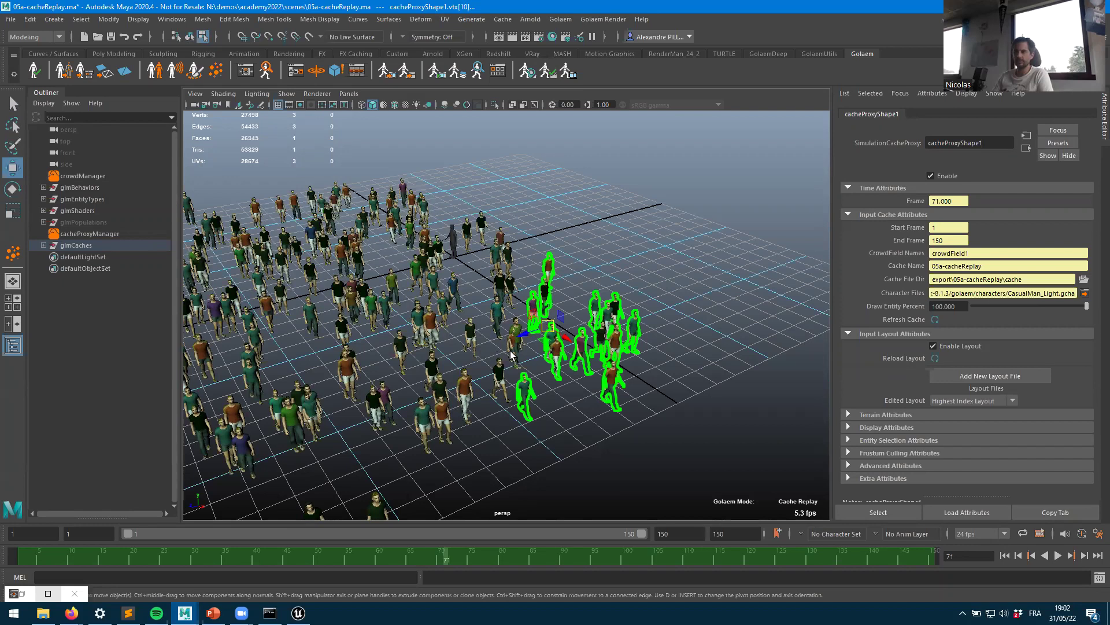
drag(524, 338, 657, 283)
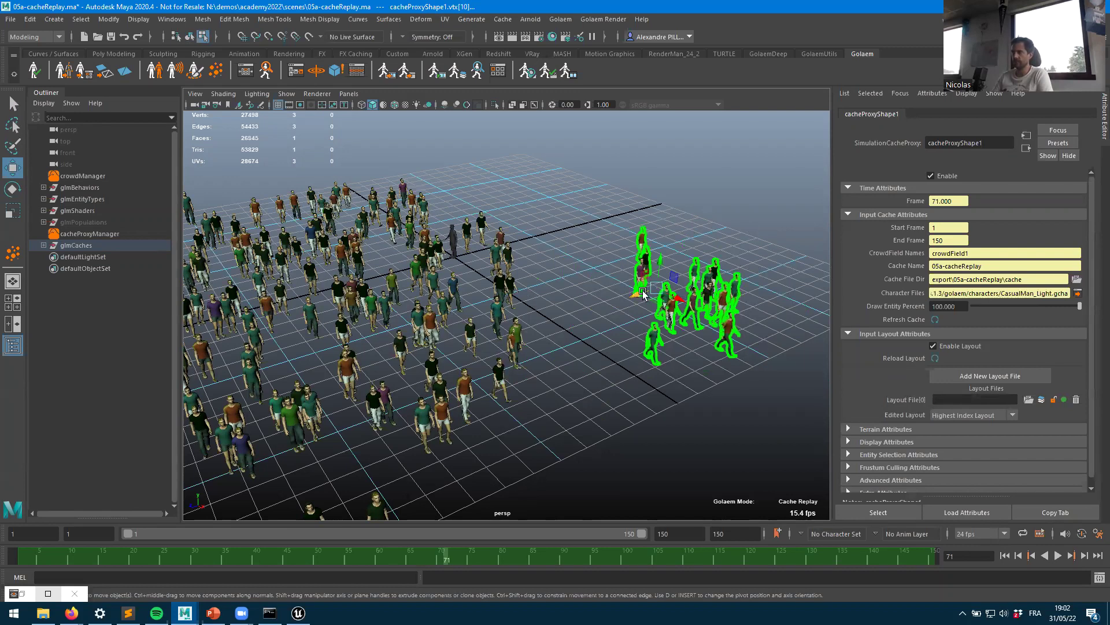
middle_drag(571, 312, 639, 282)
Step: Rotate the group about 180° with Object axis orientation, previewing playback until frame 119
key(e)
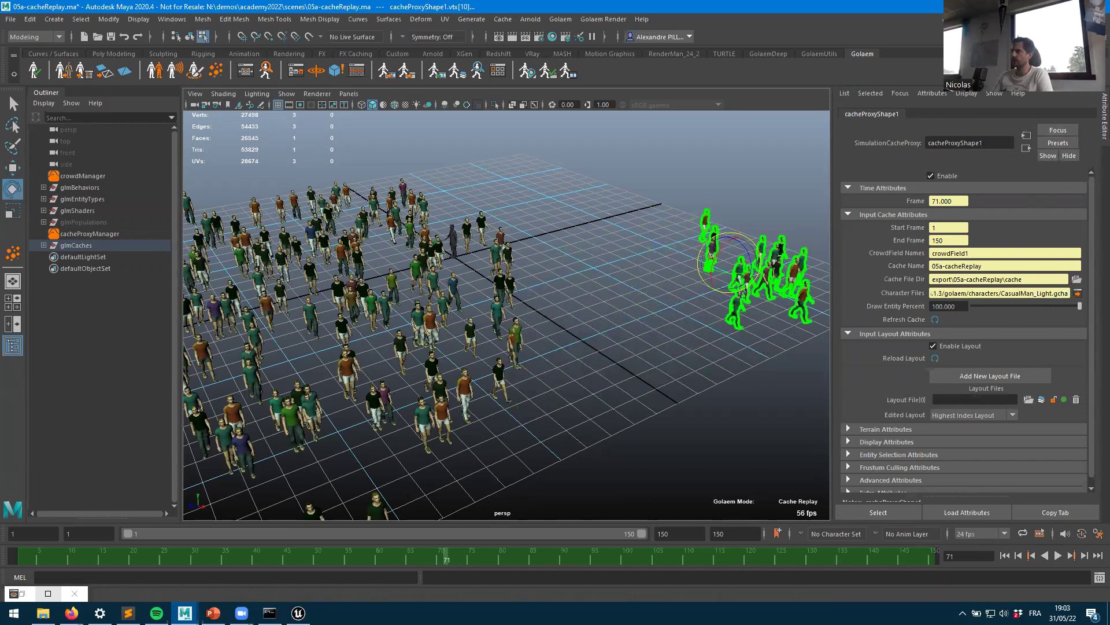
double_click(12, 189)
click(649, 115)
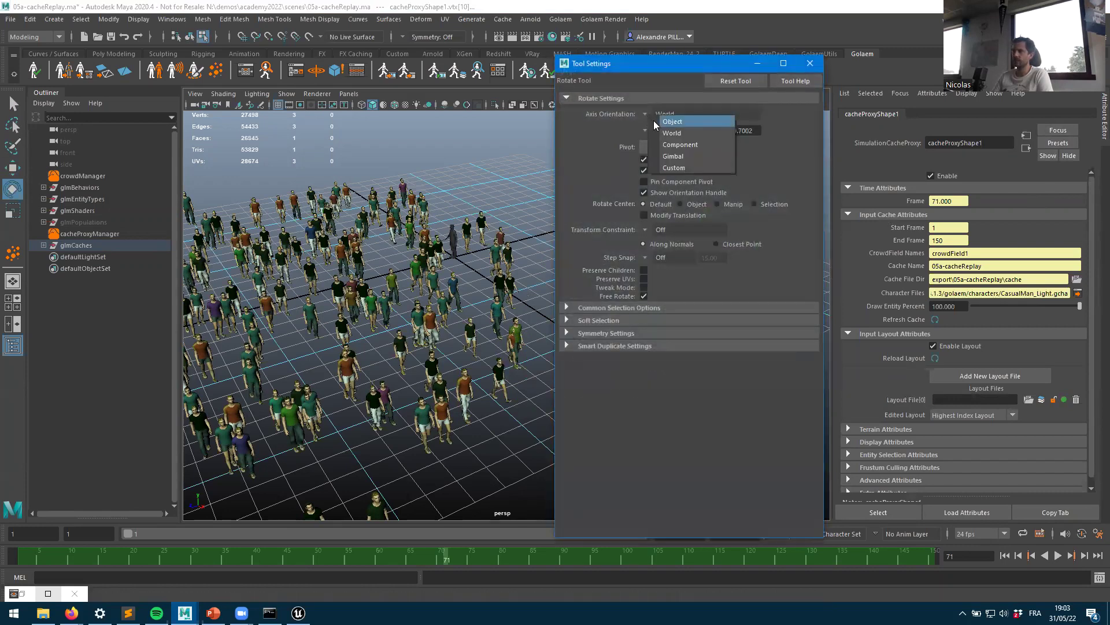
click(671, 125)
click(757, 63)
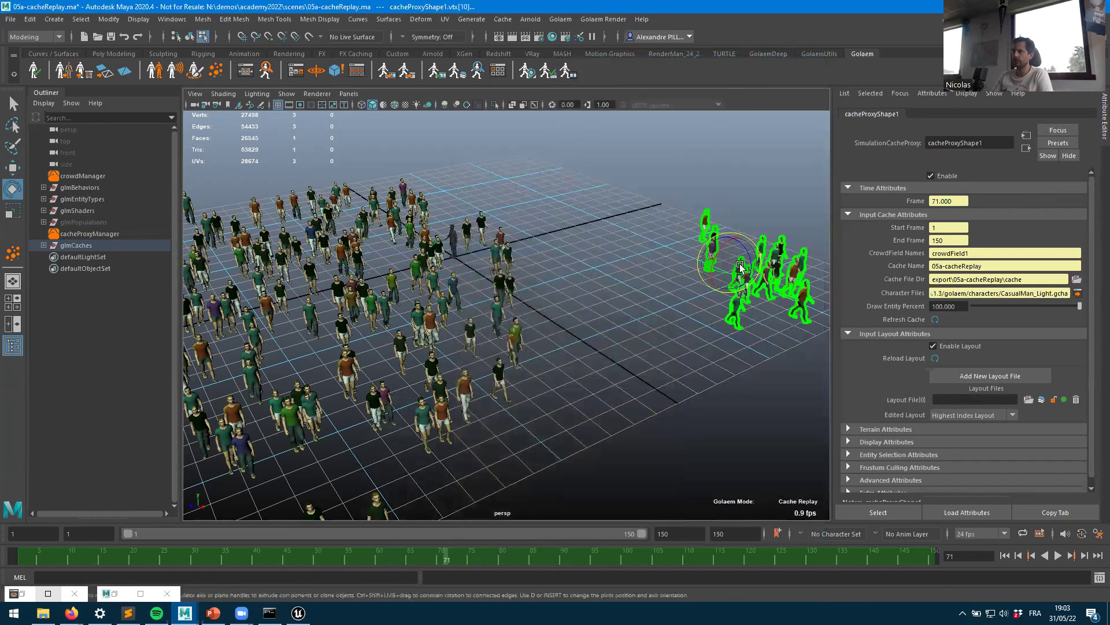
drag(705, 266, 729, 279)
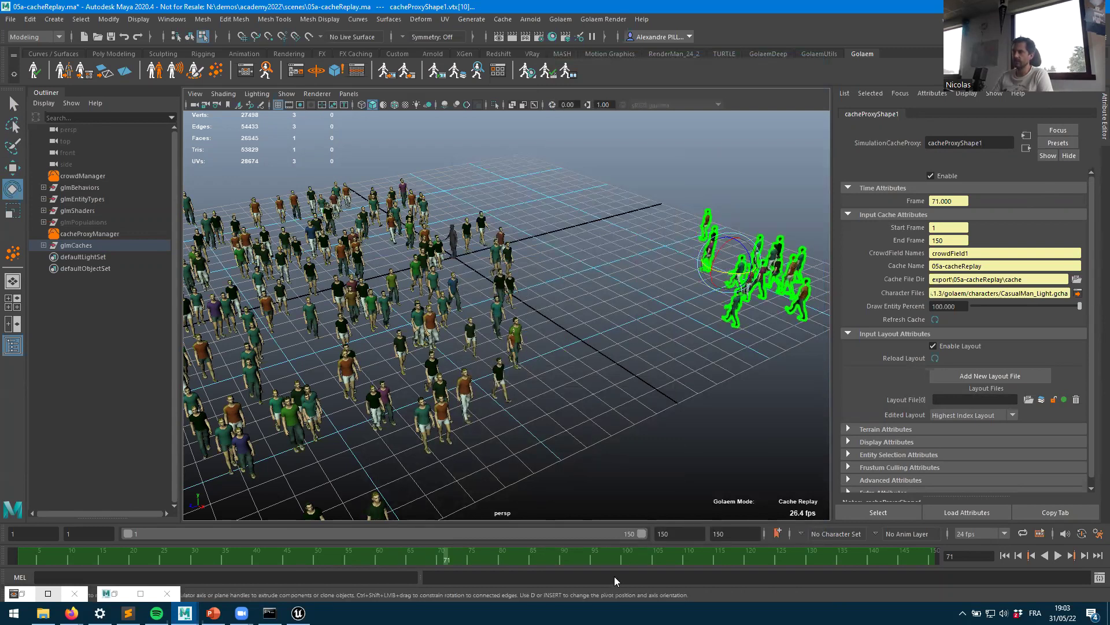
key(alt+v)
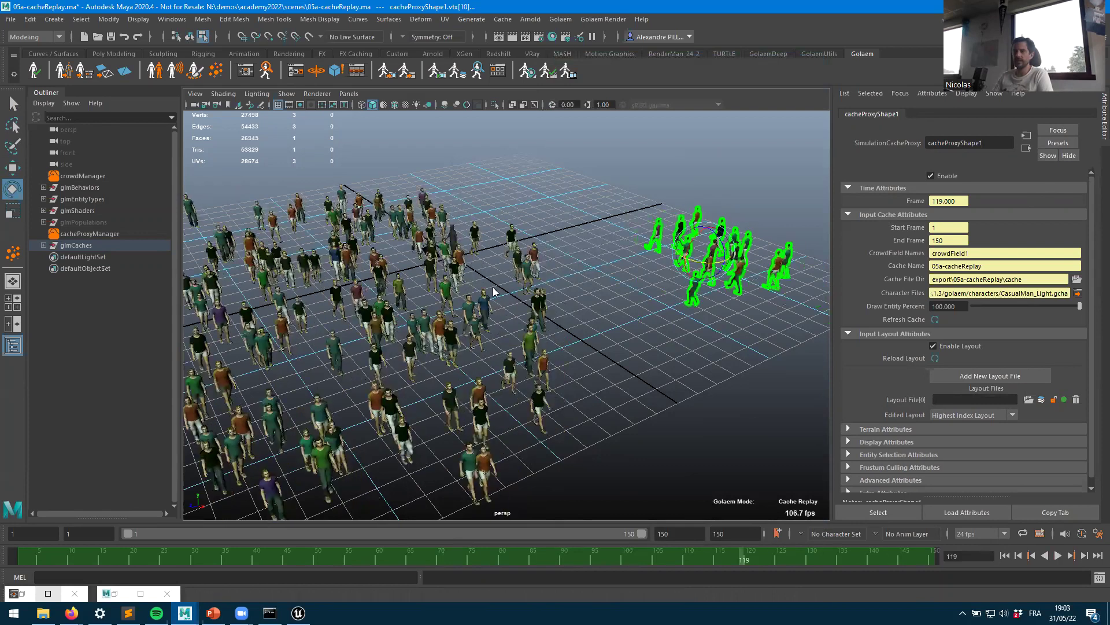
key(alt+v)
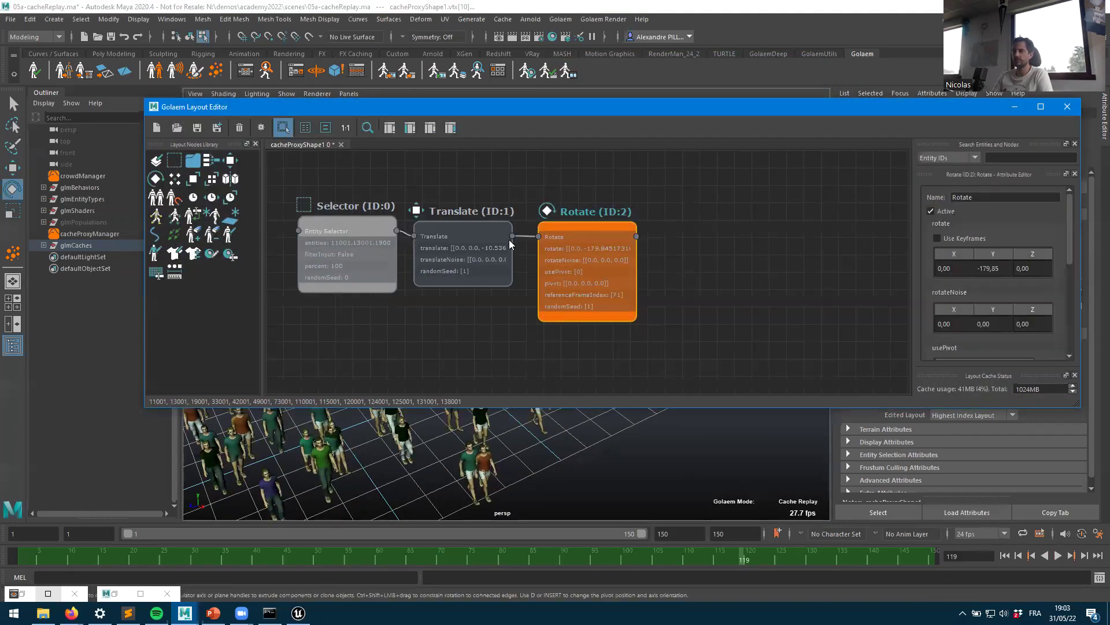
Step: Add a Duplicate node after Rotate and shift the duplicated walkers to the left
click(738, 260)
click(581, 265)
drag(585, 254, 580, 251)
drag(162, 203, 563, 268)
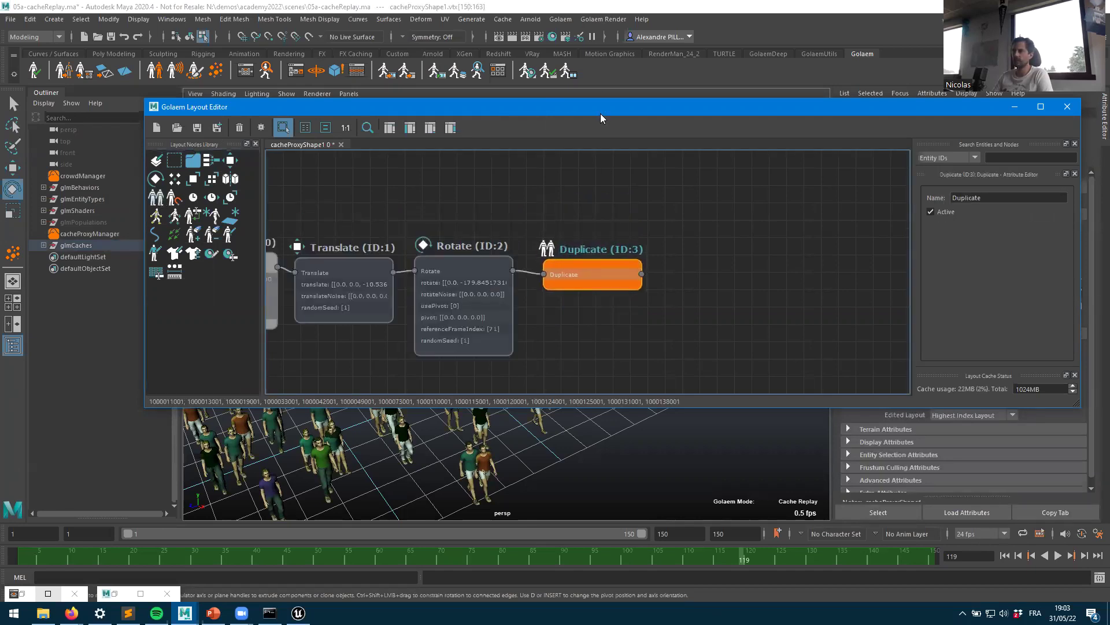
drag(600, 113, 591, 354)
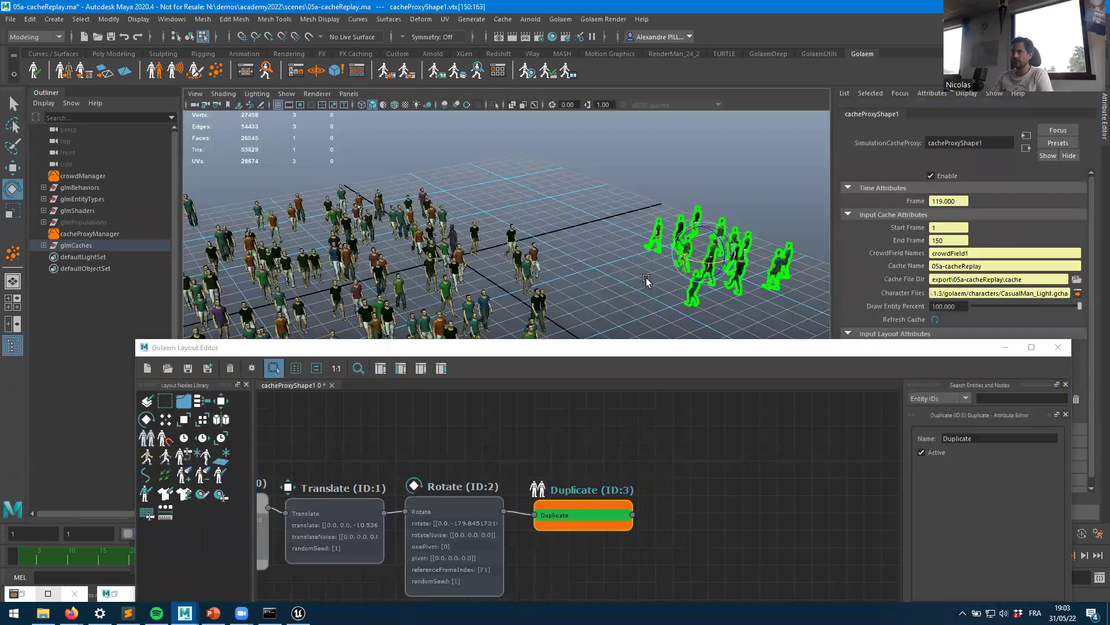
key(w)
drag(703, 256, 624, 249)
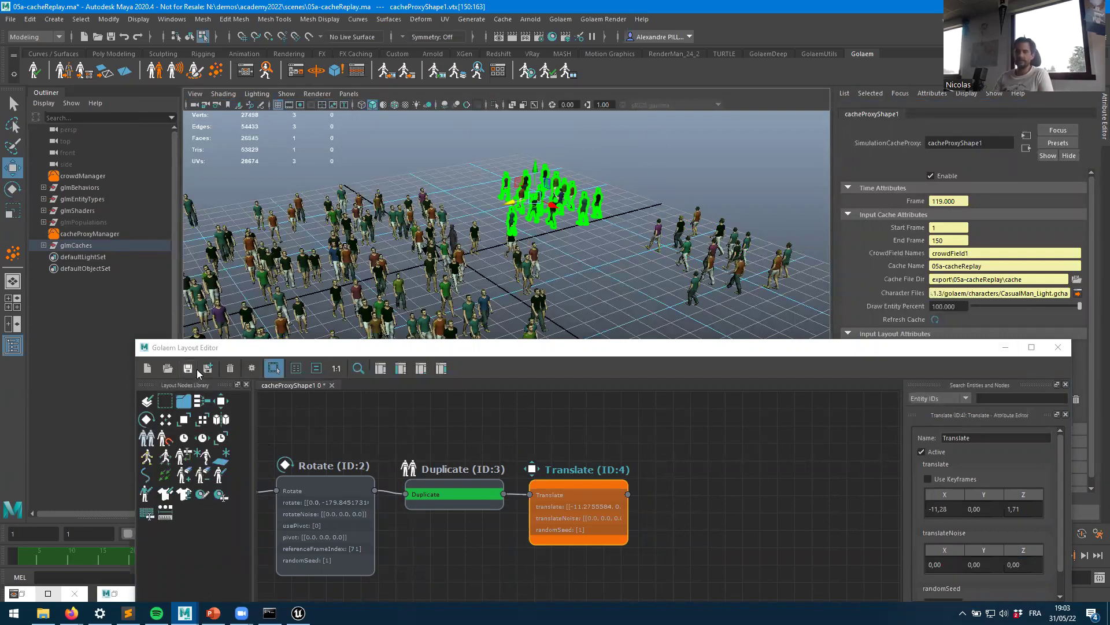
Step: Save the layout file as 'layout' and close the layout editor
key(f)
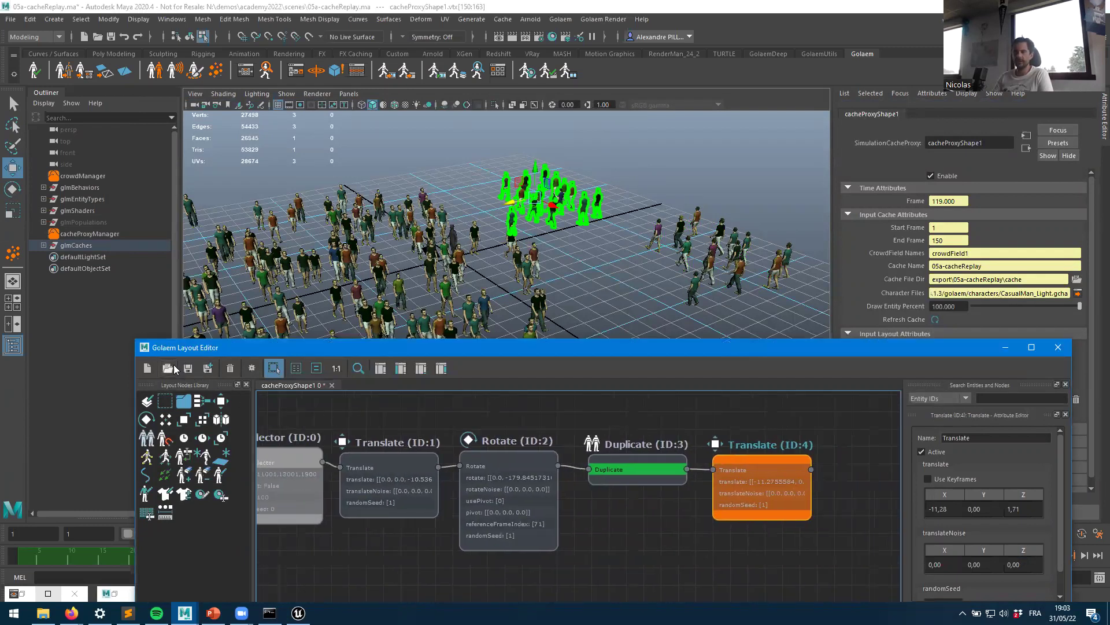
click(187, 371)
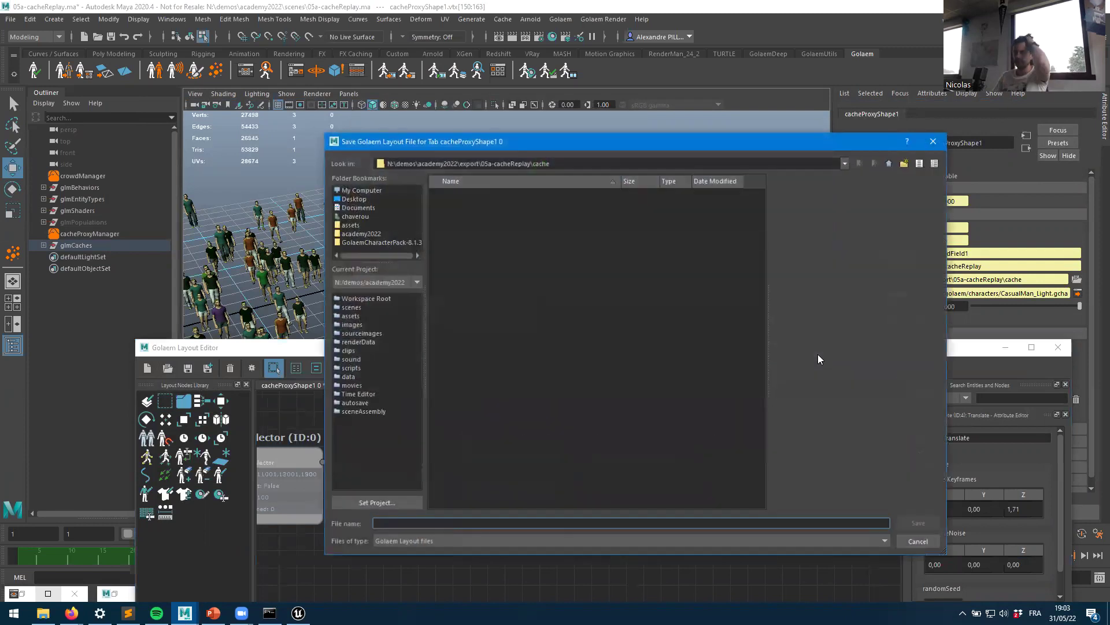
text(la)
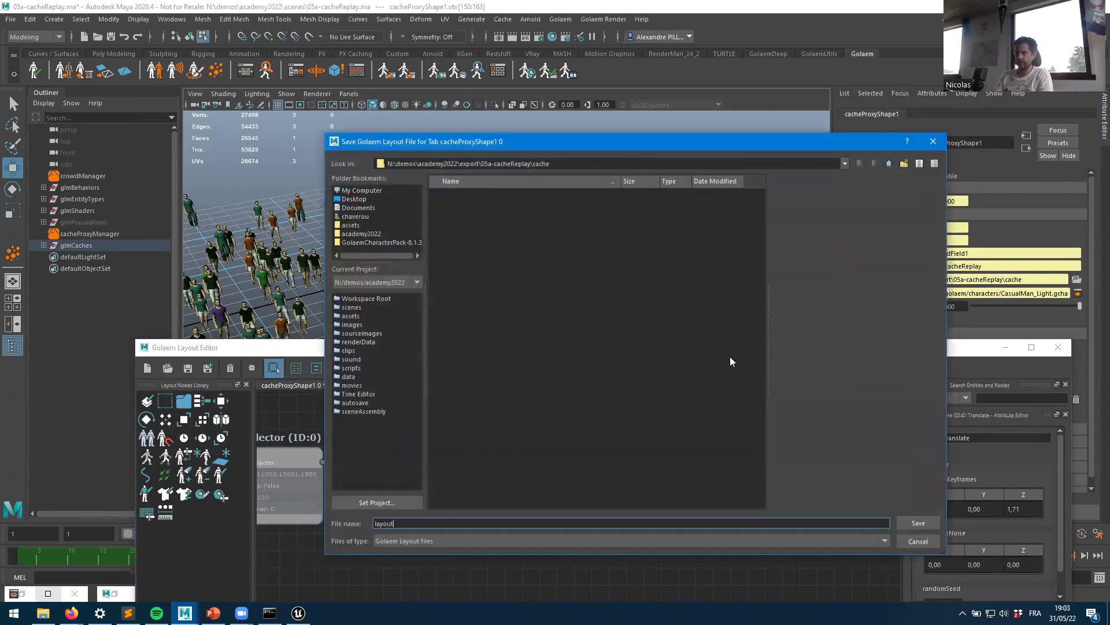
text(yout)
key(Return)
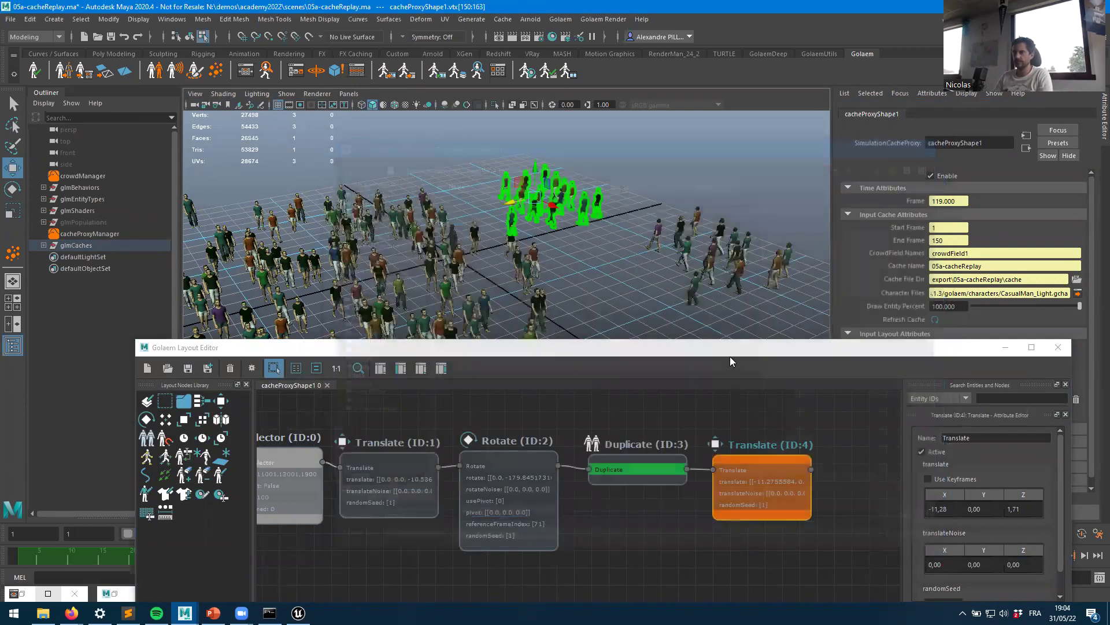
click(1058, 347)
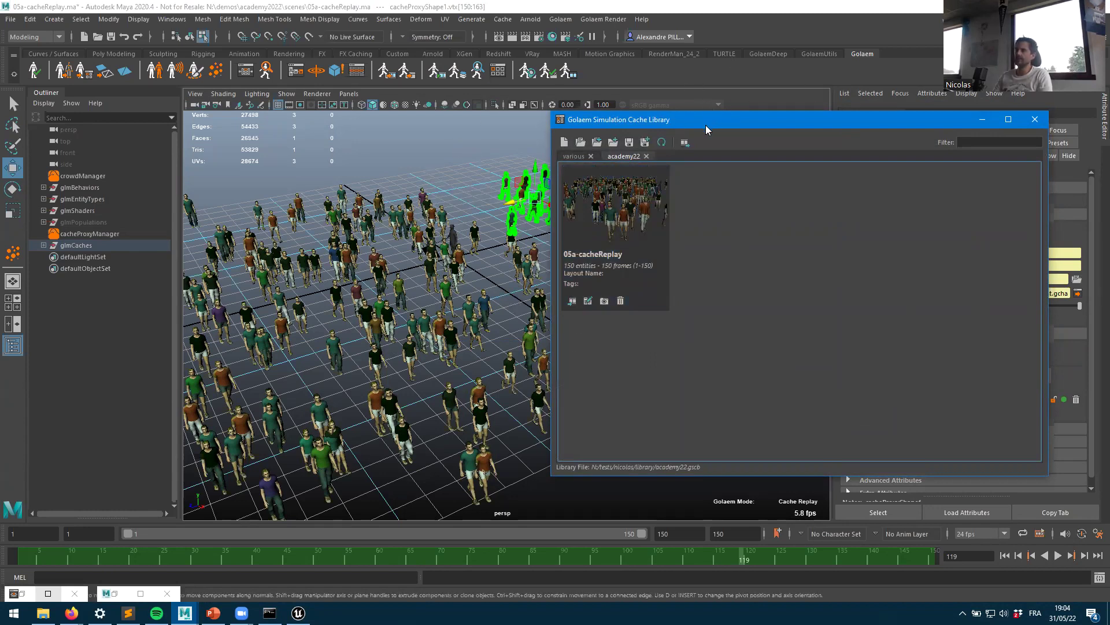
Step: Add the current cache as a new library entry and refresh its thumbnail from a close-up view
drag(706, 125, 576, 402)
alt+drag(580, 285, 613, 498)
click(574, 248)
click(555, 419)
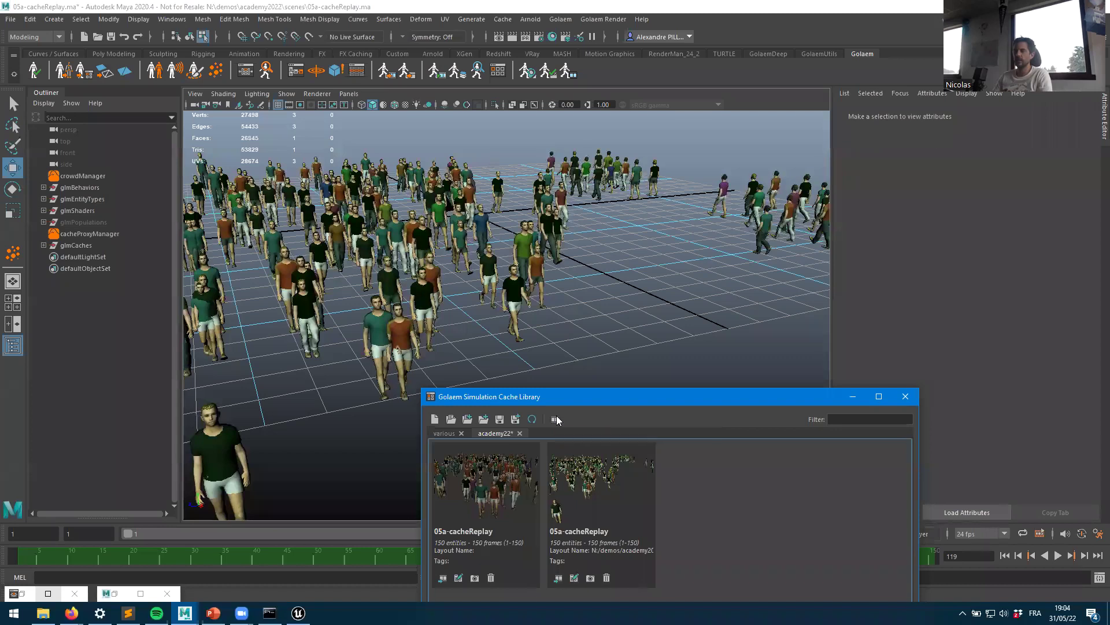
click(601, 486)
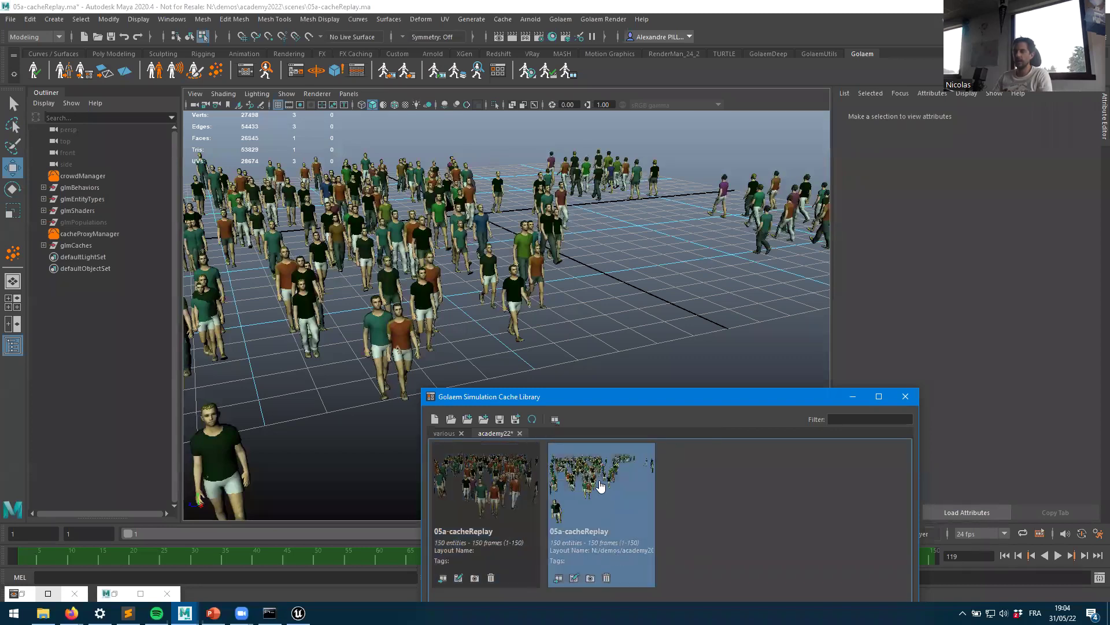
alt+drag(596, 278, 602, 573)
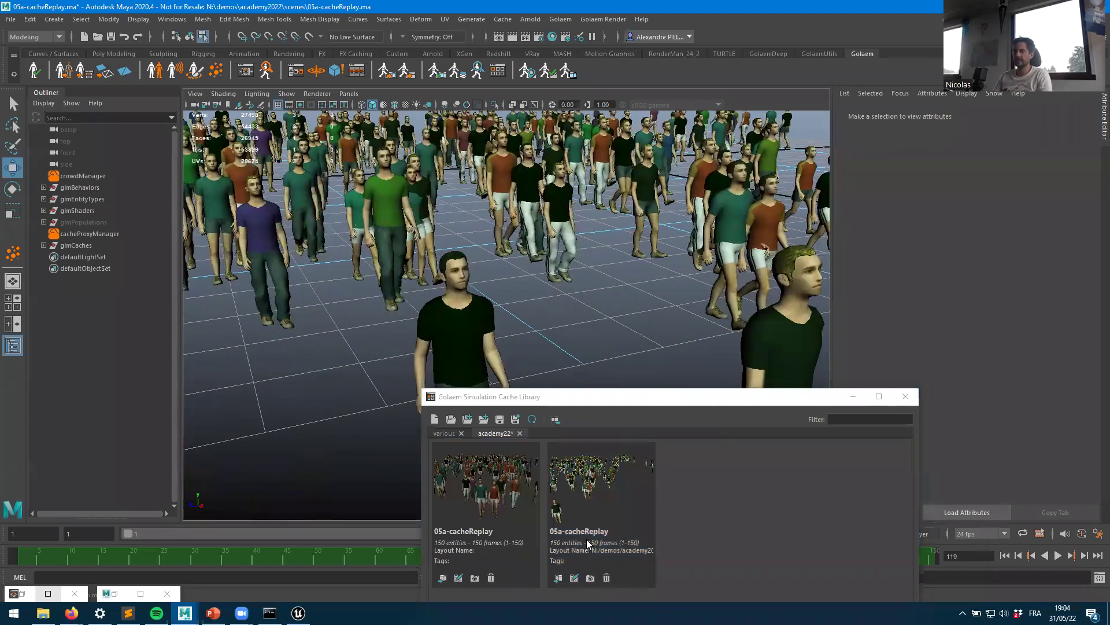
click(590, 578)
Step: Delete the old 05a-cacheReplay entry and save the academy22 library
click(601, 554)
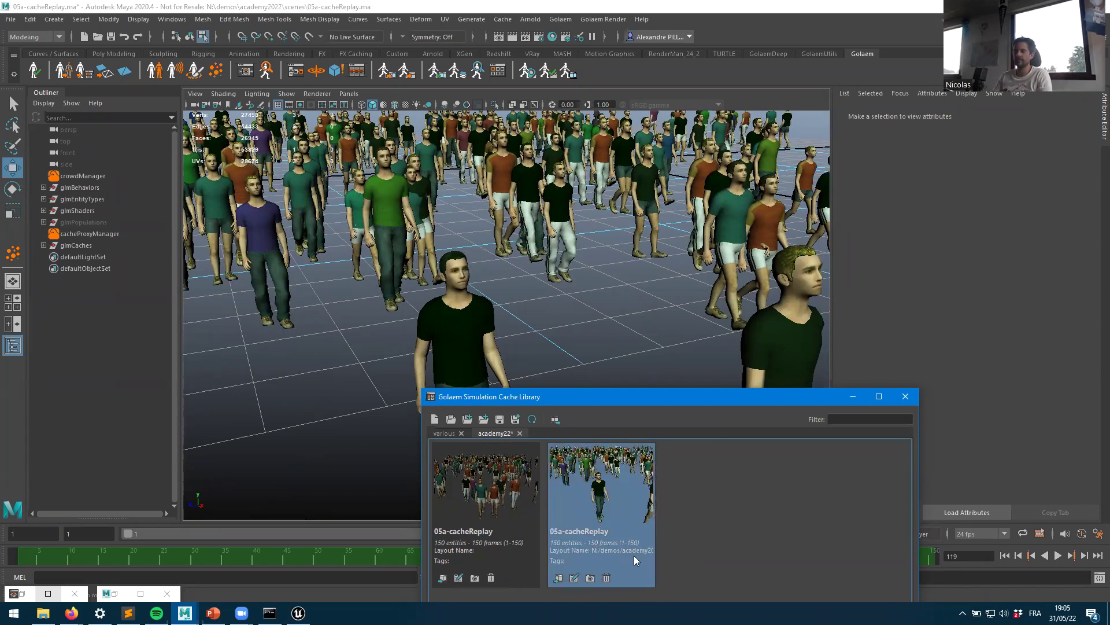
click(542, 560)
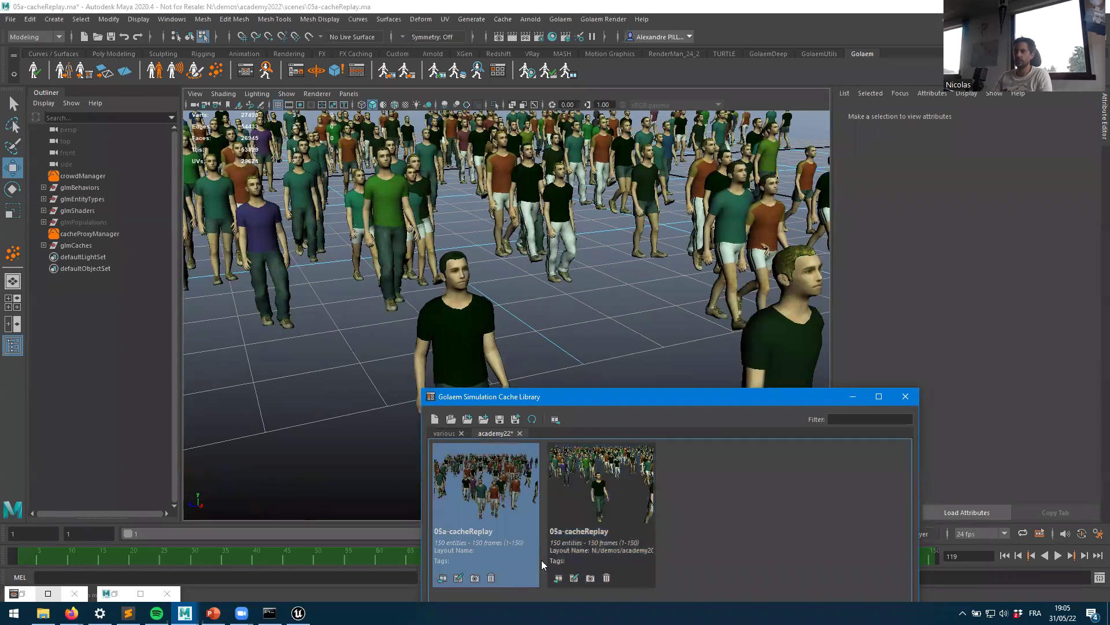
click(492, 577)
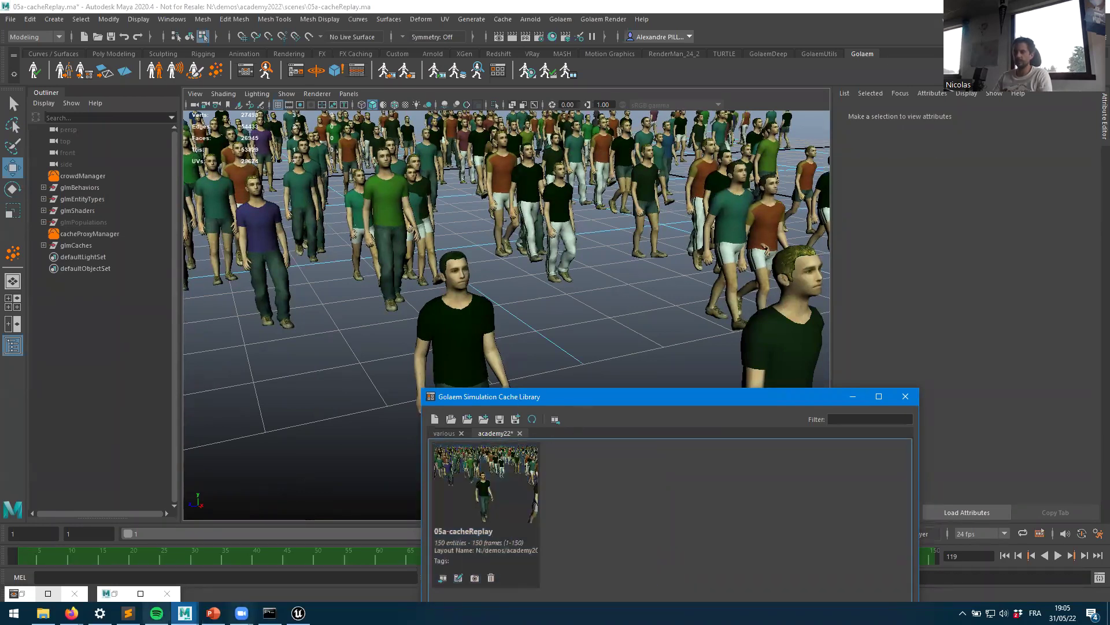
click(499, 419)
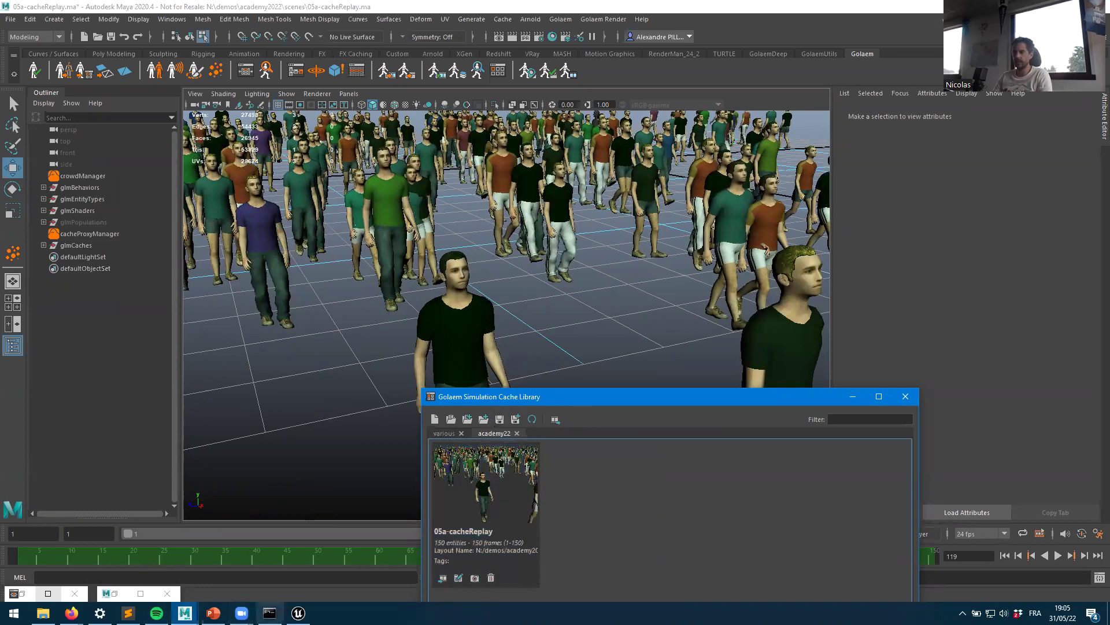
click(588, 335)
key(alt+Tab)
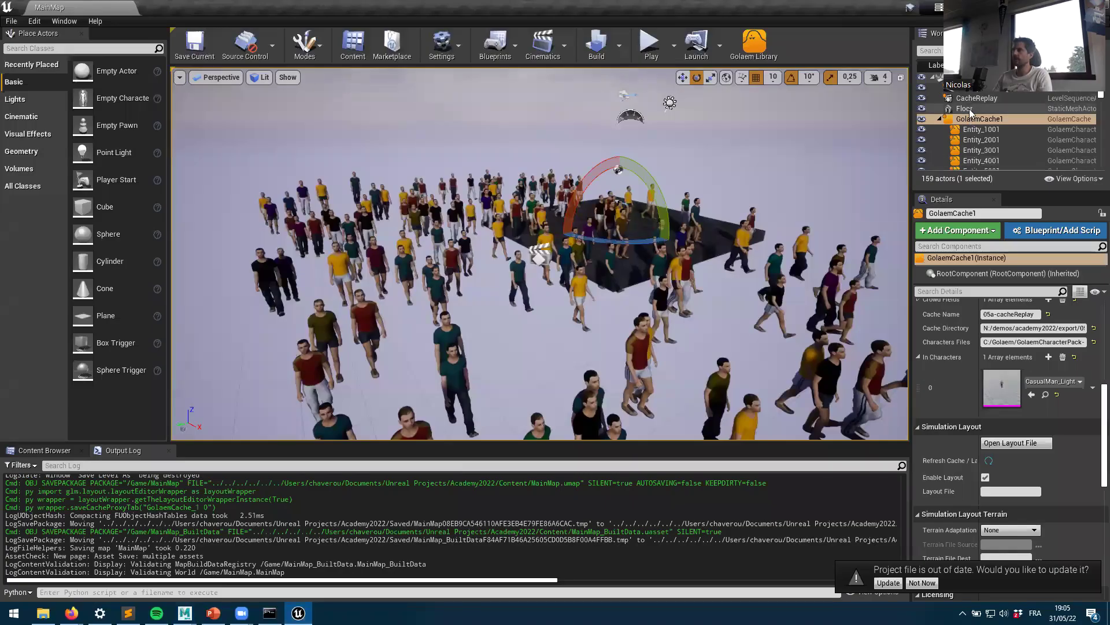
Step: Replace GolaemCache1 with the 05a-cacheReplay crowd from the Golaem Library
key(Delete)
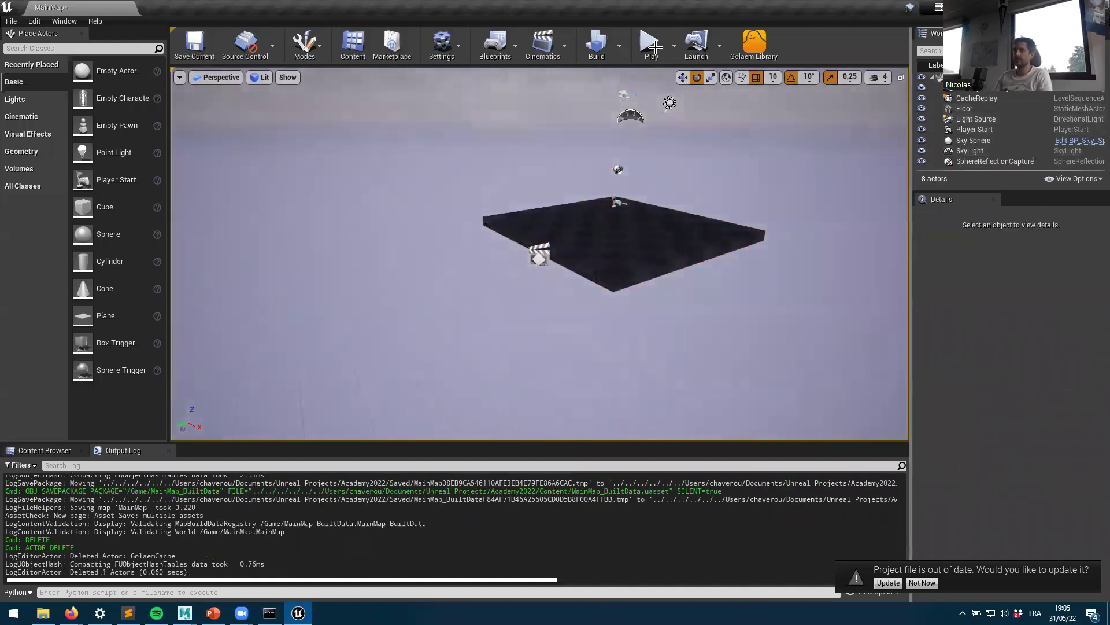
click(757, 47)
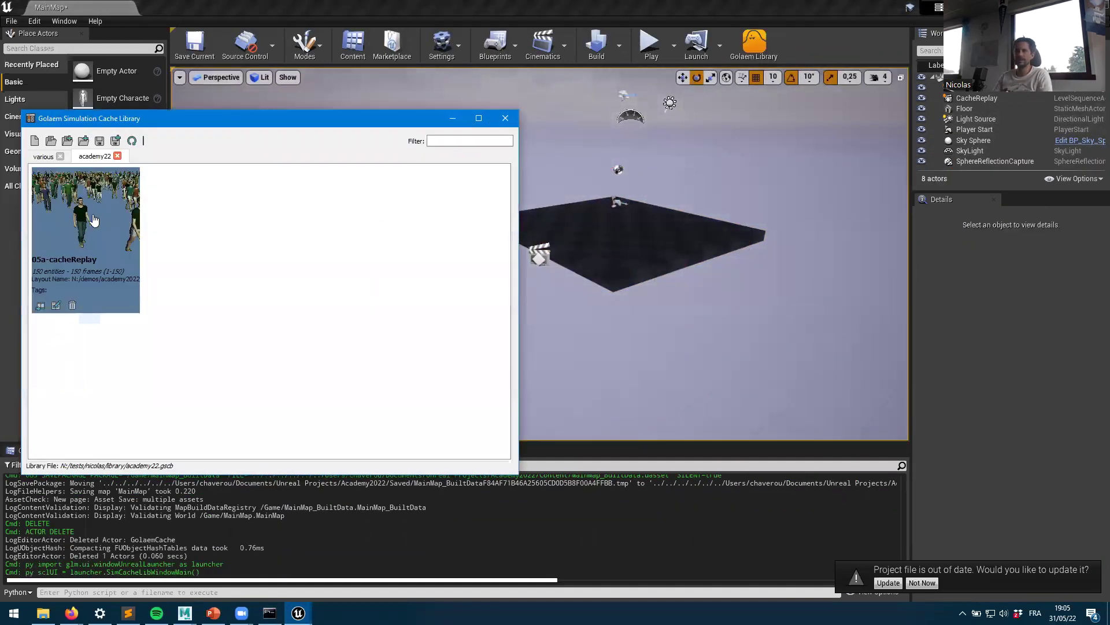
double_click(85, 214)
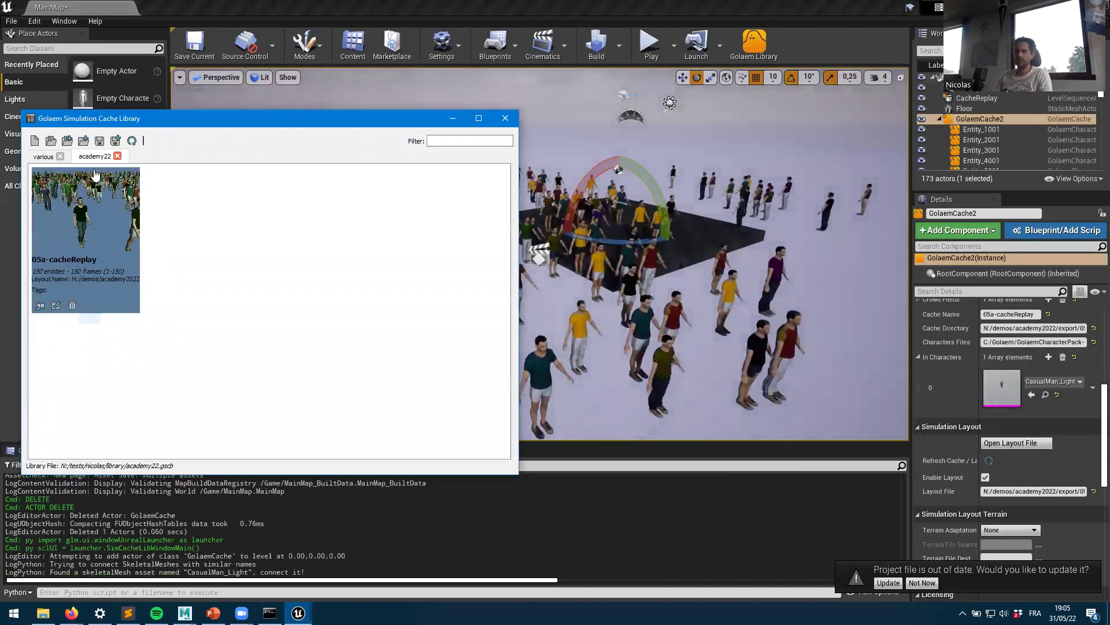
click(452, 118)
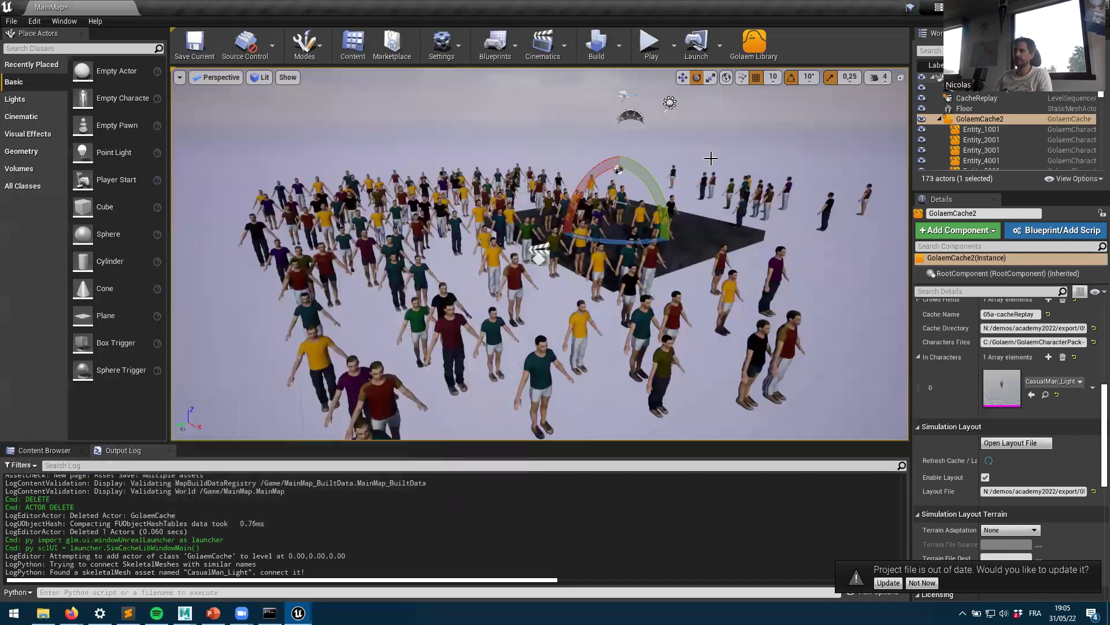
Step: Play the level to watch the updated crowd walk, then stop with Esc
click(649, 44)
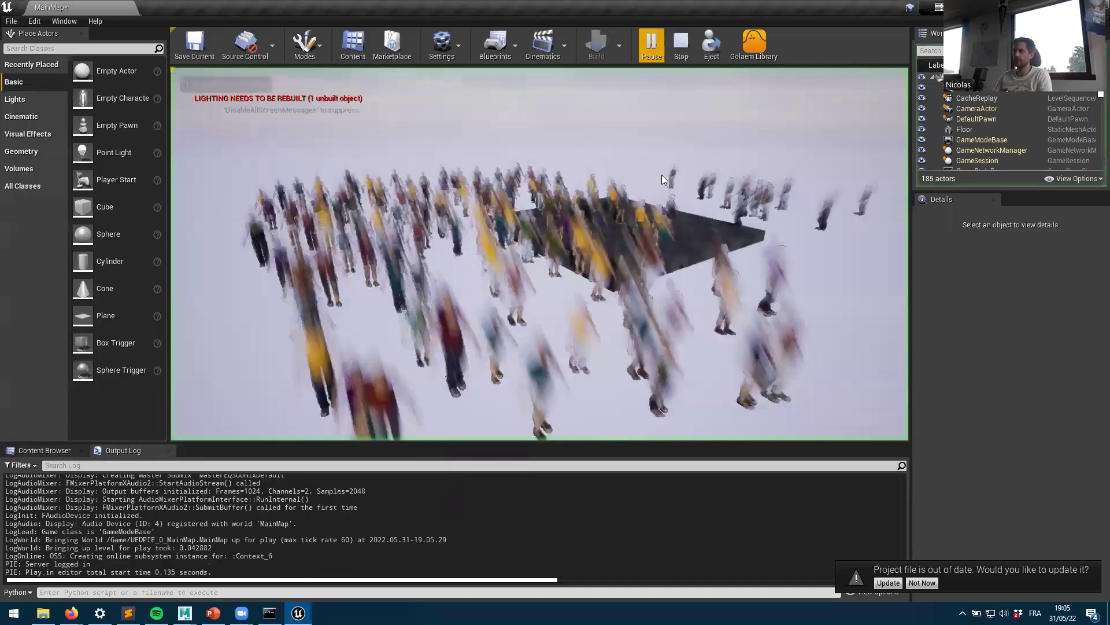
click(538, 255)
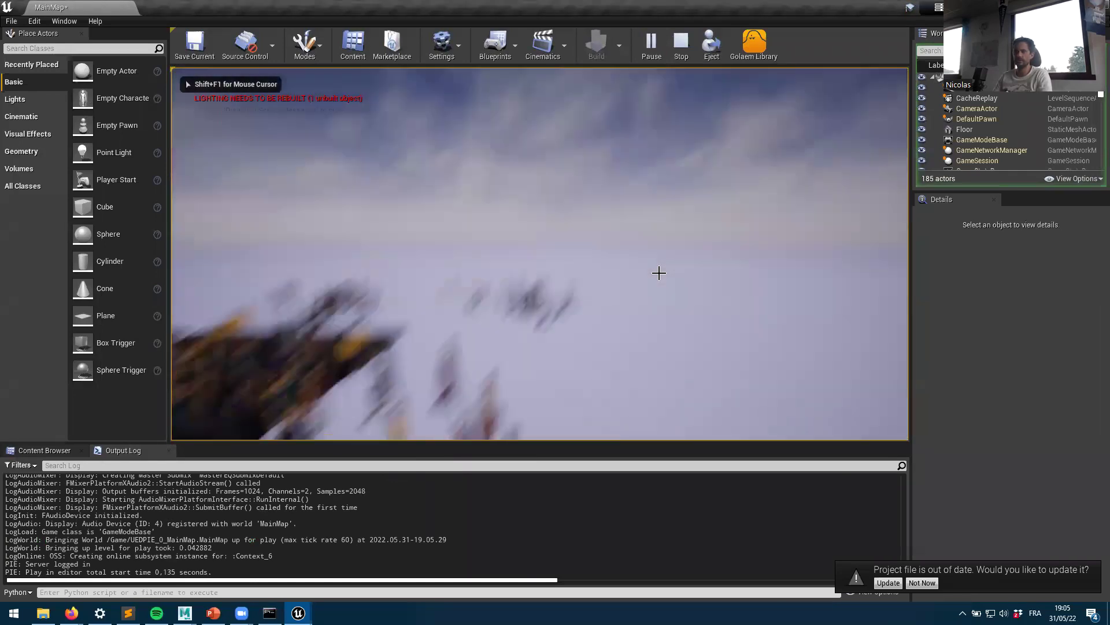
key(Escape)
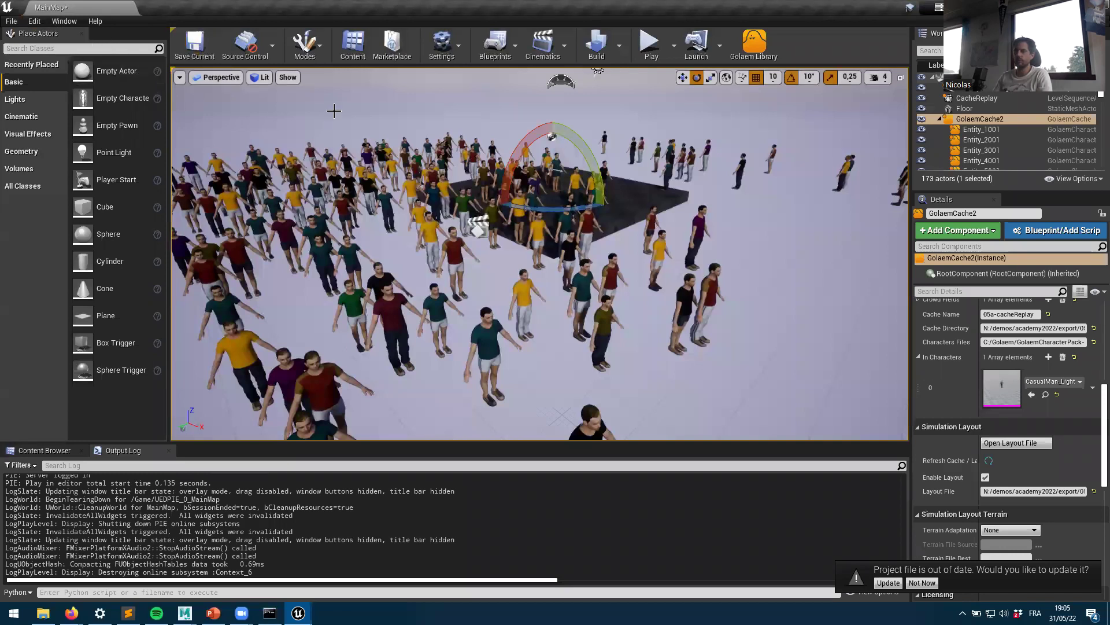
Step: Open Window > Golaem > Golaem Layout Editor and pan to see Selector, Translate, Rotate, Duplicate nodes
click(30, 23)
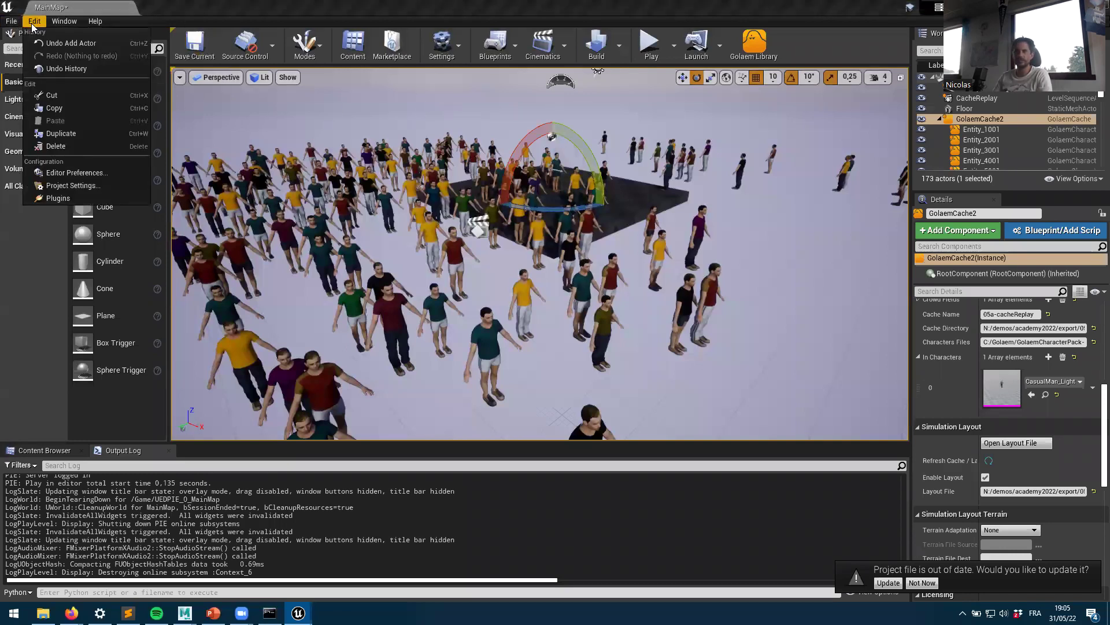
mouse_move(65, 21)
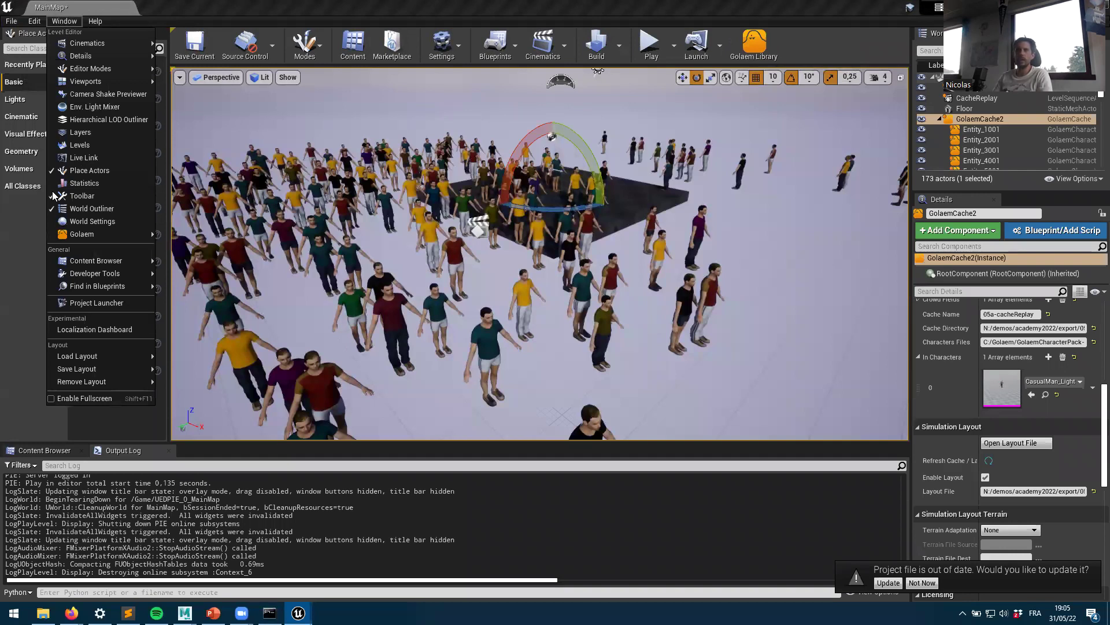
mouse_move(85, 234)
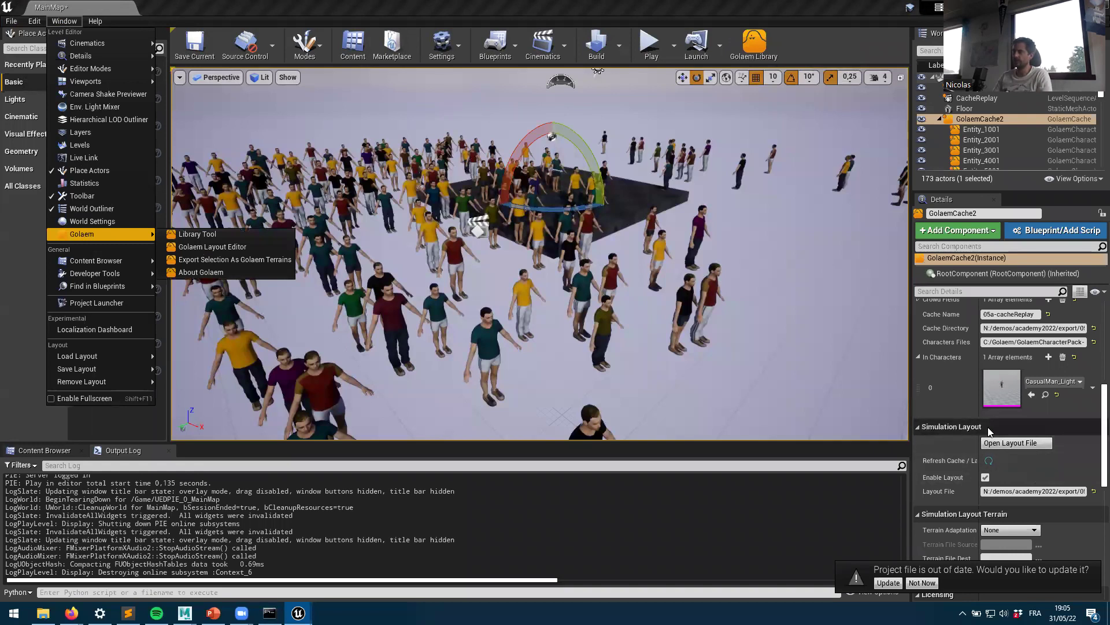
click(1022, 444)
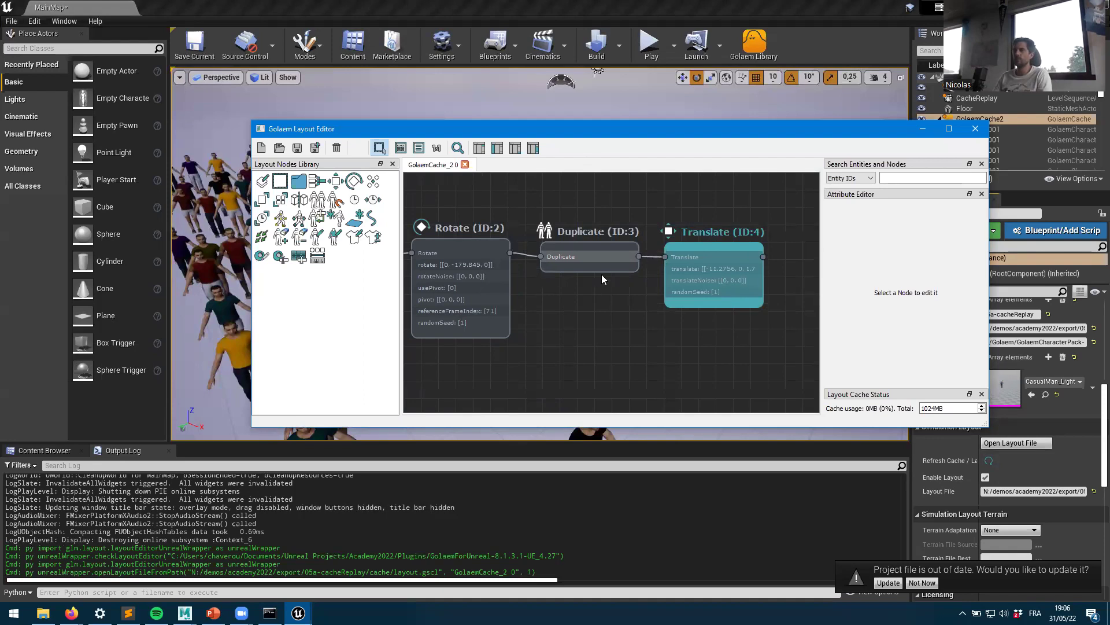
middle_drag(613, 325, 680, 285)
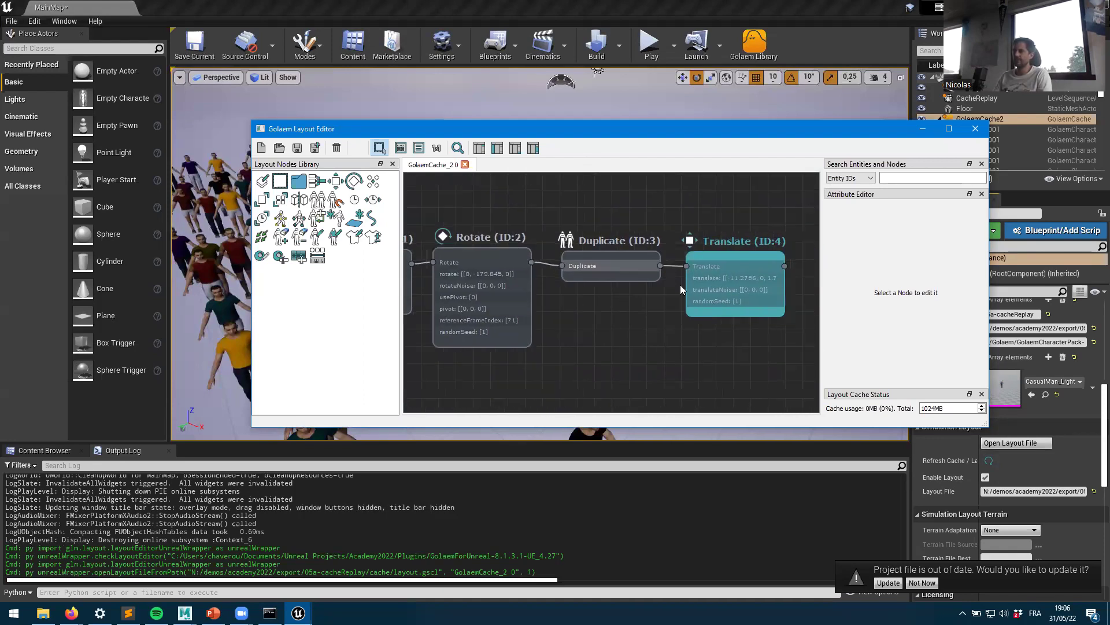
middle_drag(583, 336, 699, 330)
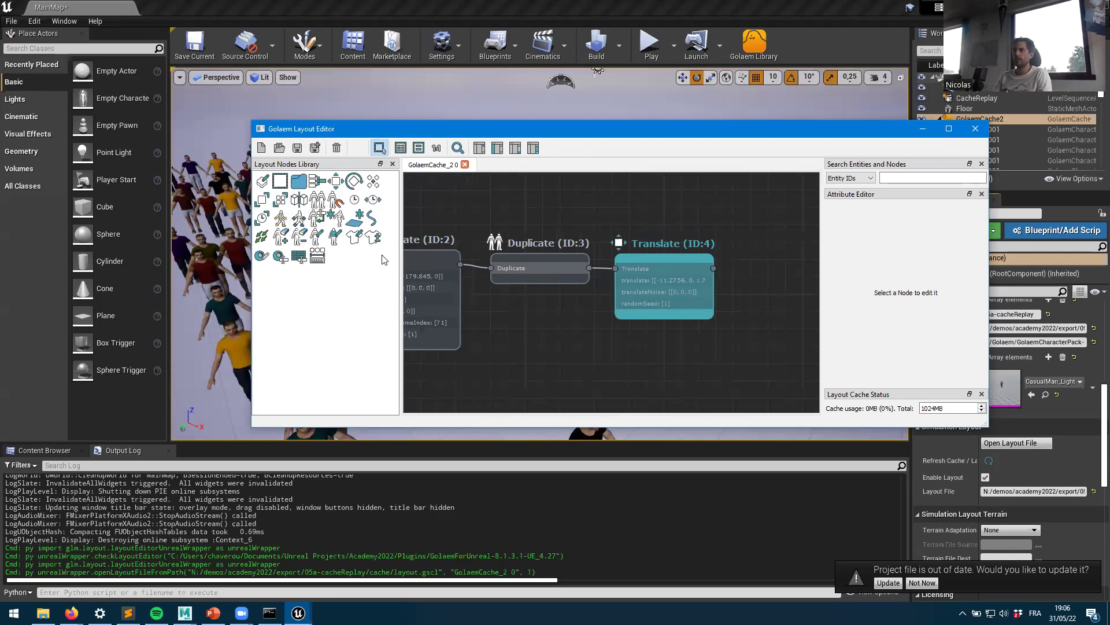
middle_drag(583, 333, 862, 312)
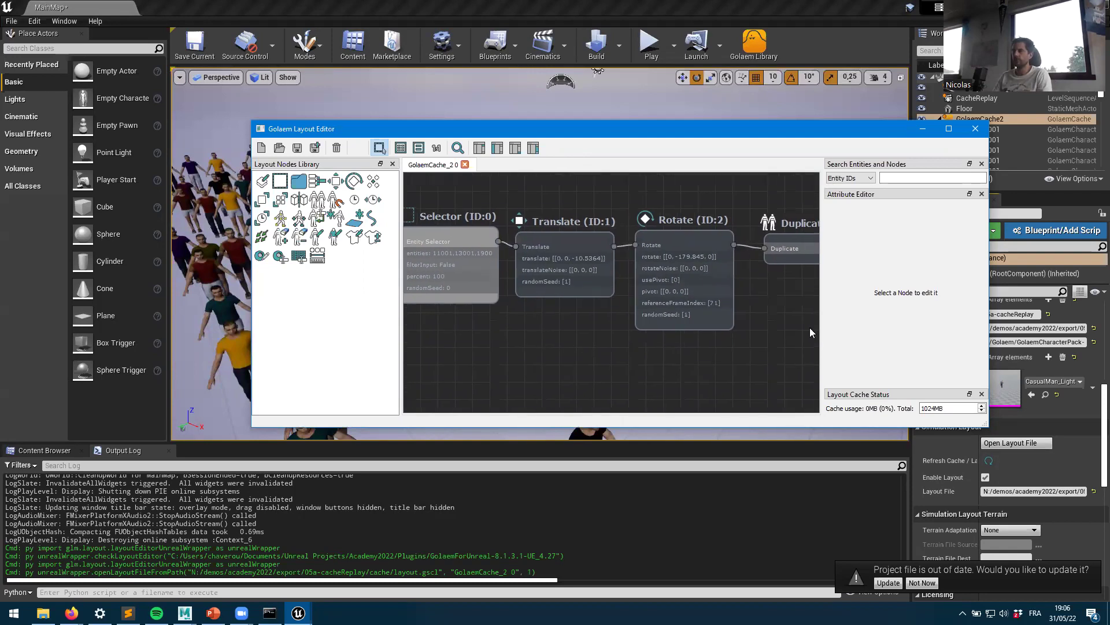
Step: Select and center the graph on the Selector (ID:0) node, then clear the selection
click(496, 277)
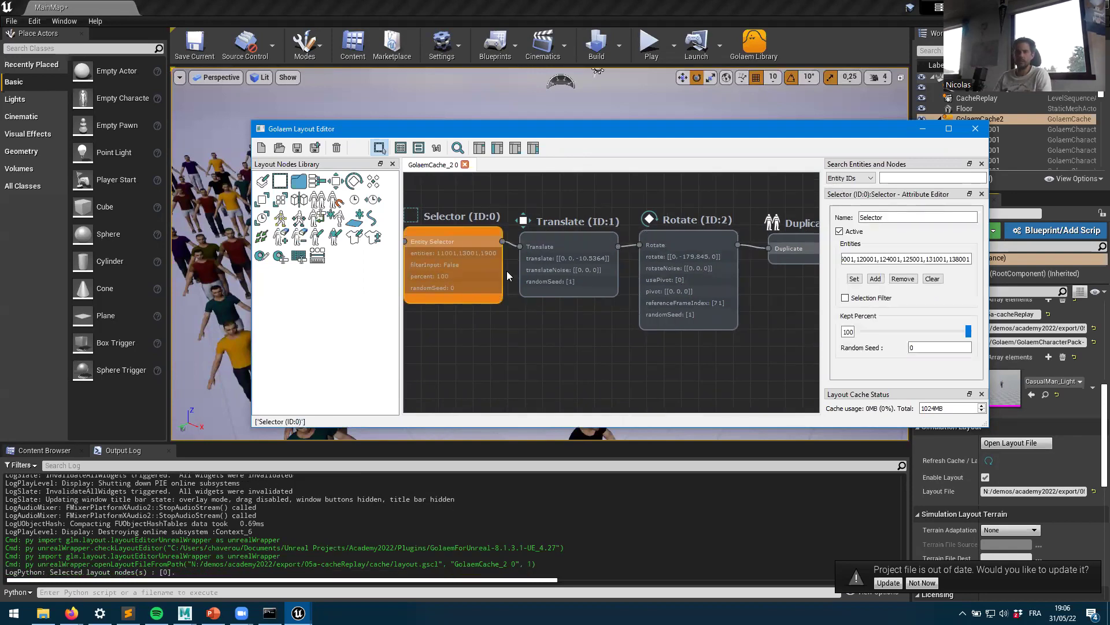
click(485, 324)
click(466, 278)
key(f)
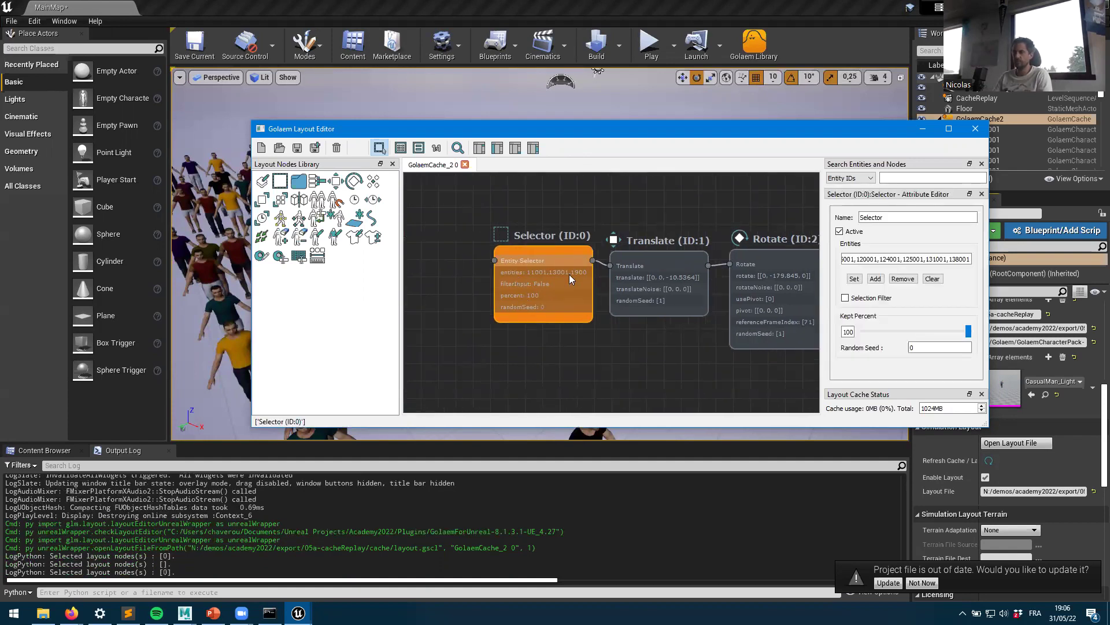
click(567, 277)
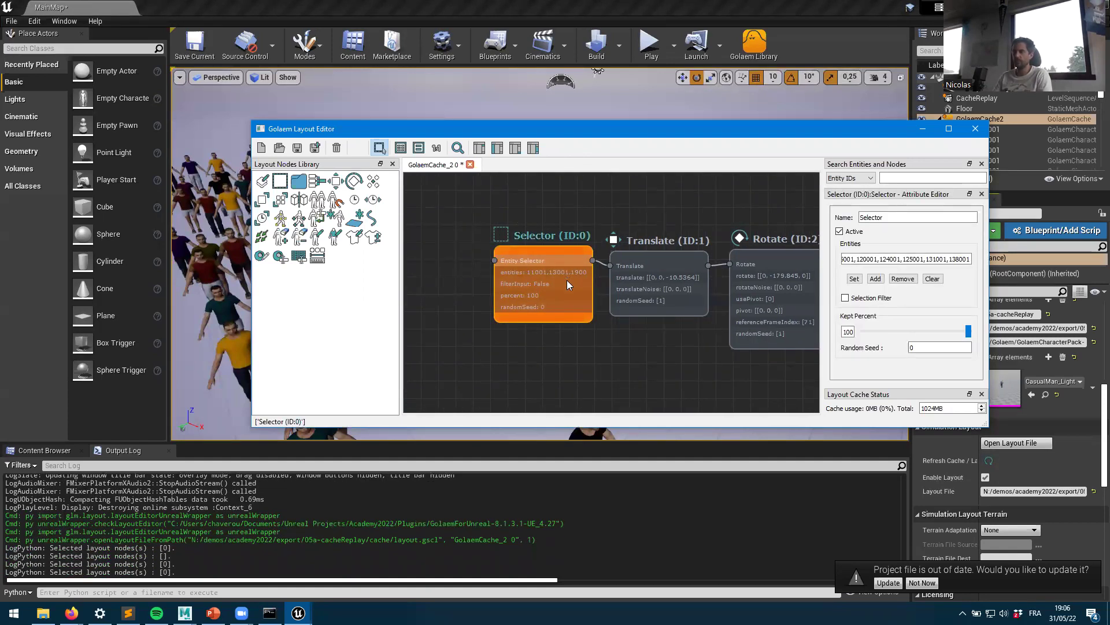
click(571, 351)
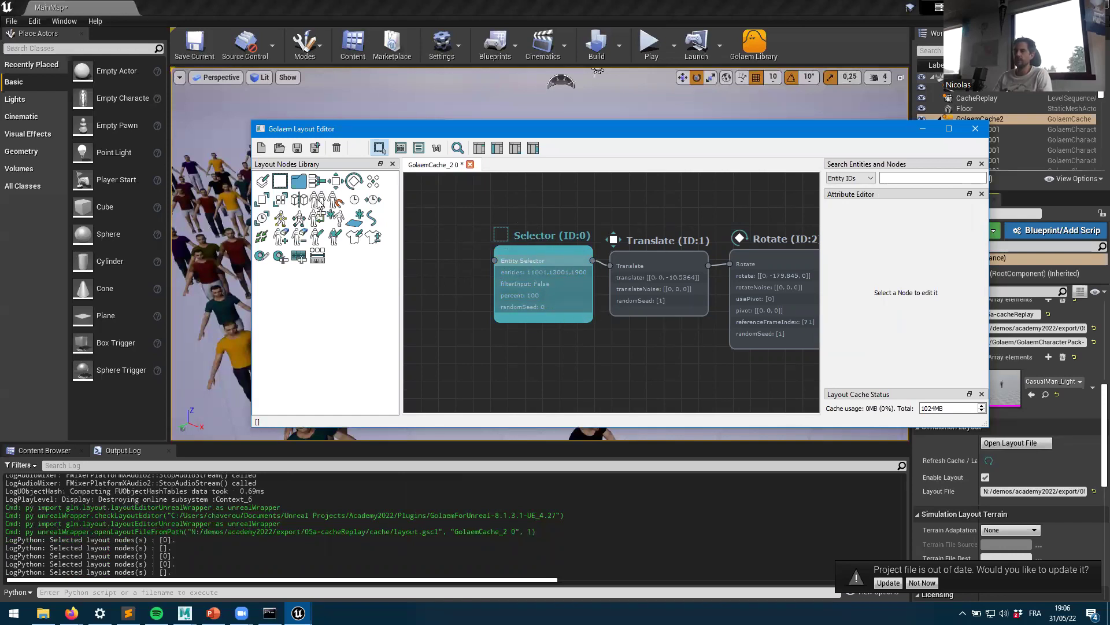
Step: Move the editor down to reveal the crowd and inspect Translate (ID:4): -11.28, 0.00, 1.71
drag(464, 132, 393, 300)
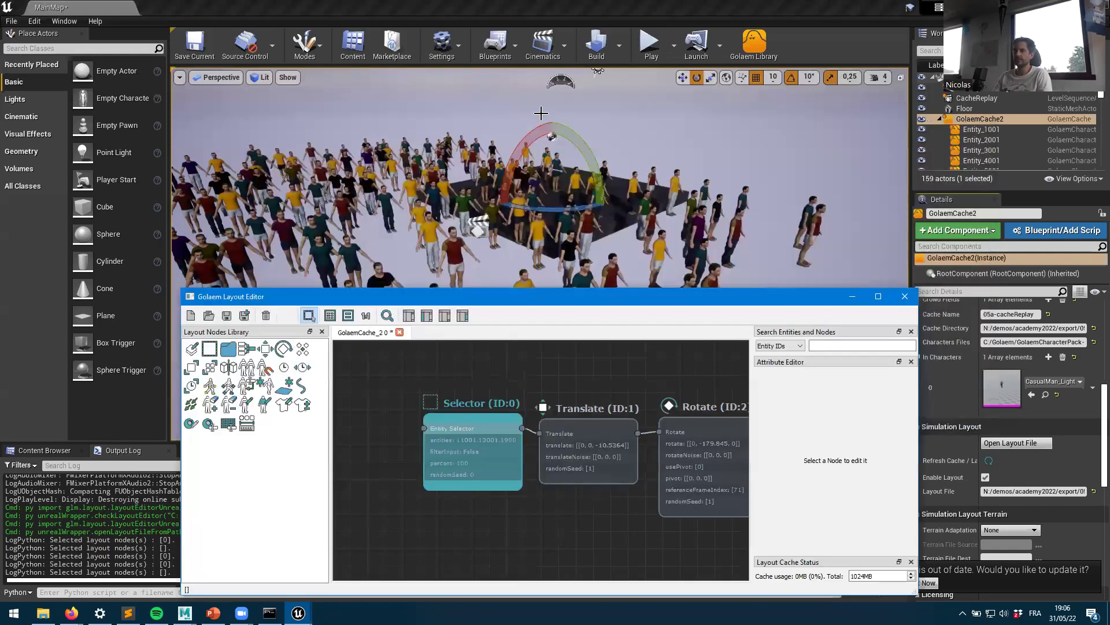
middle_drag(617, 424, 468, 449)
click(524, 453)
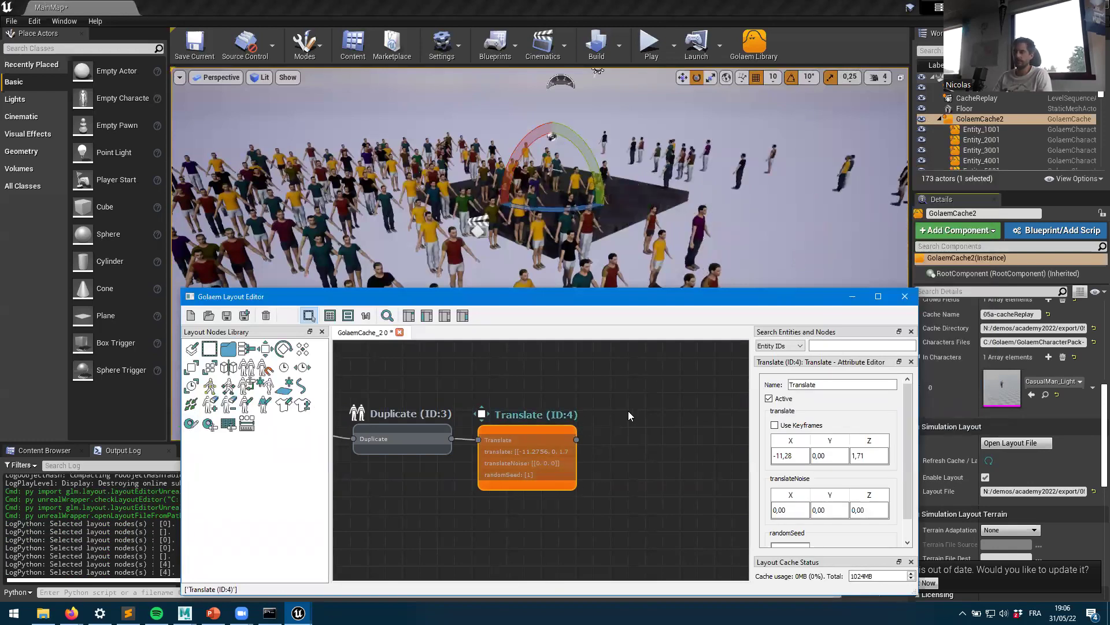
click(585, 454)
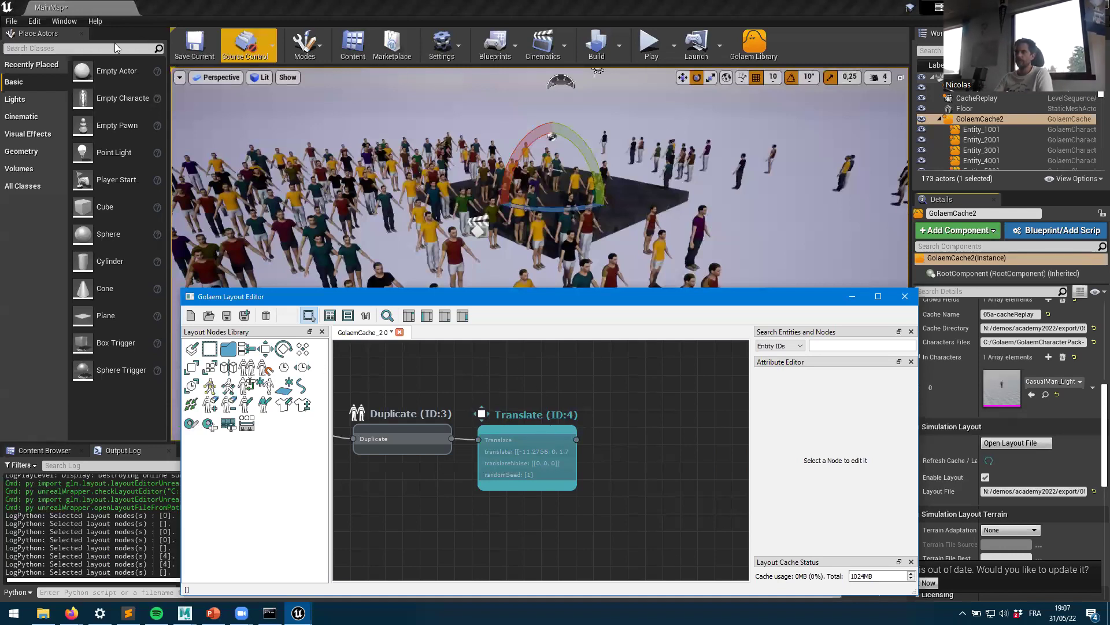
Step: Add a FrameOffset node after the Translate (ID:4) node in the layout graph
middle_drag(371, 518, 317, 484)
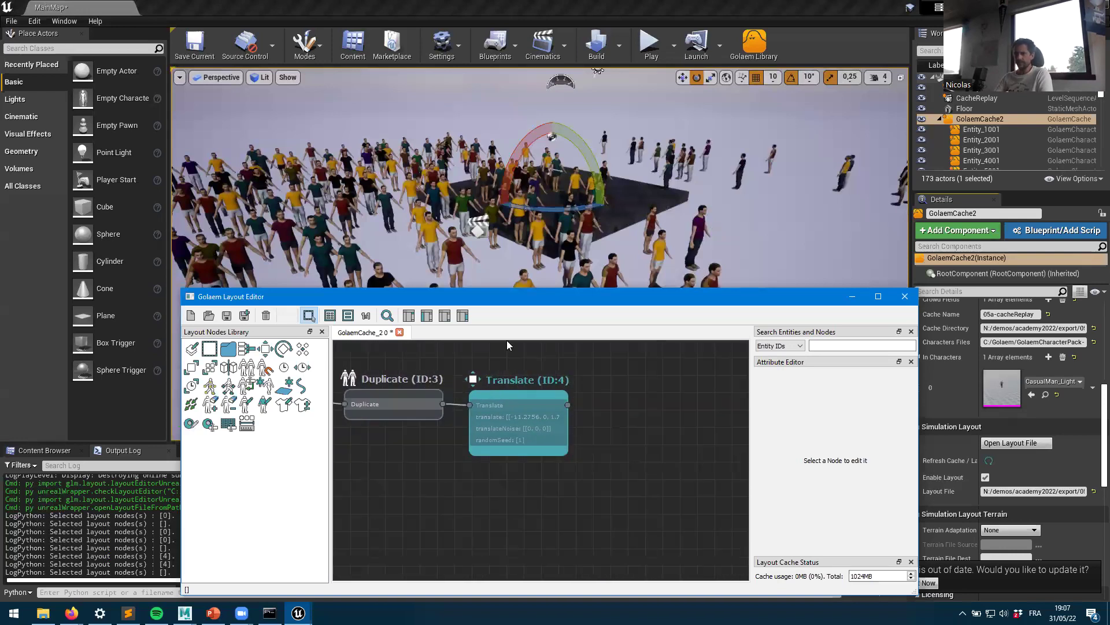
drag(302, 367, 632, 437)
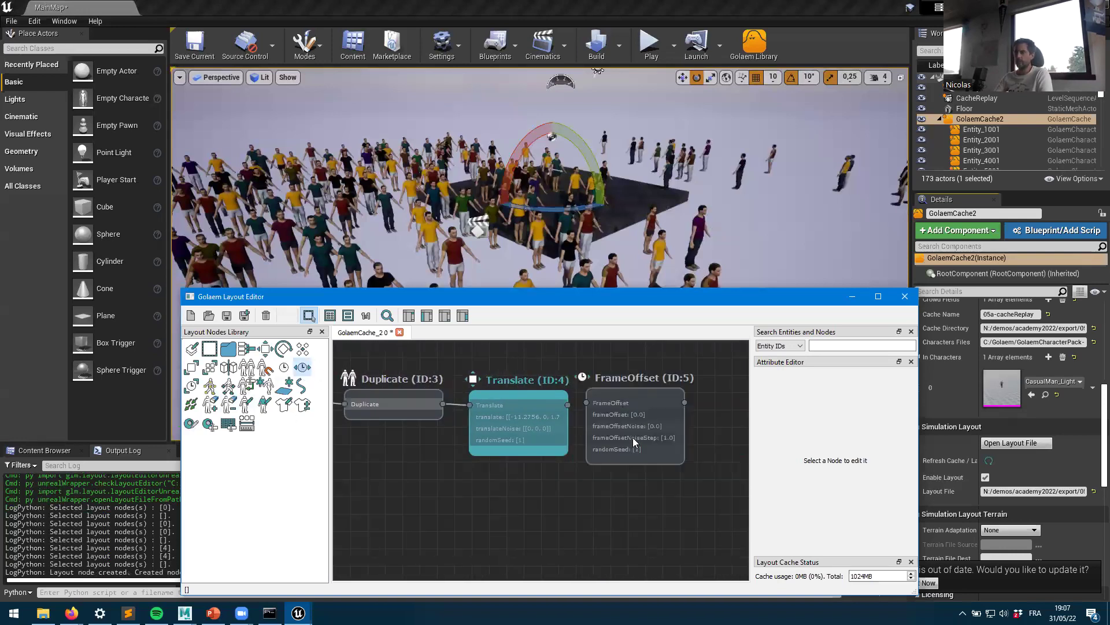
click(618, 451)
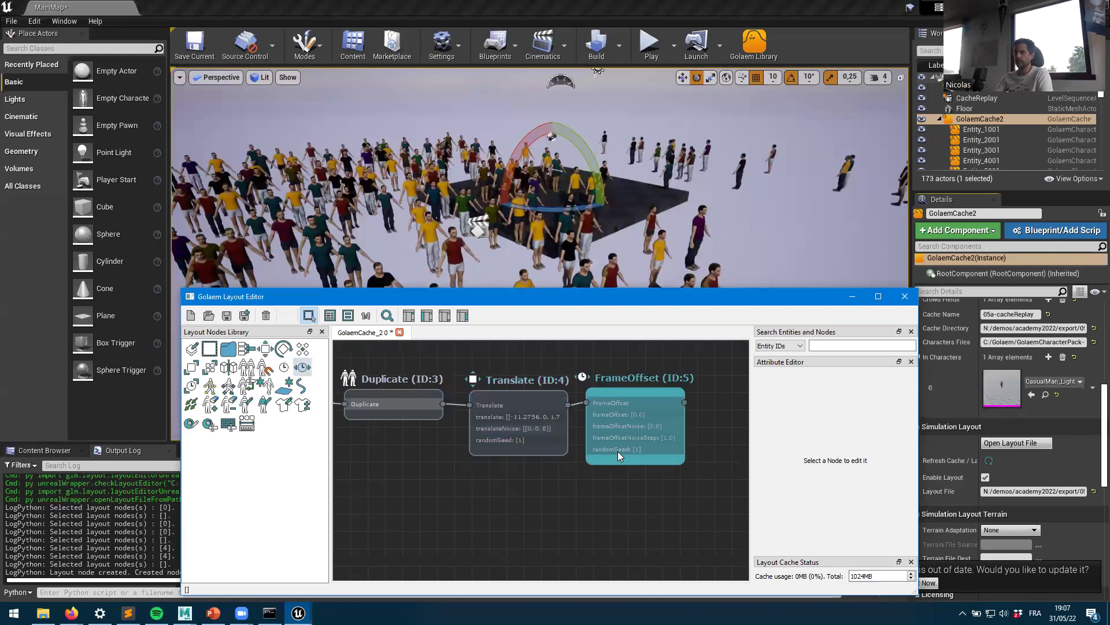
drag(646, 434, 662, 429)
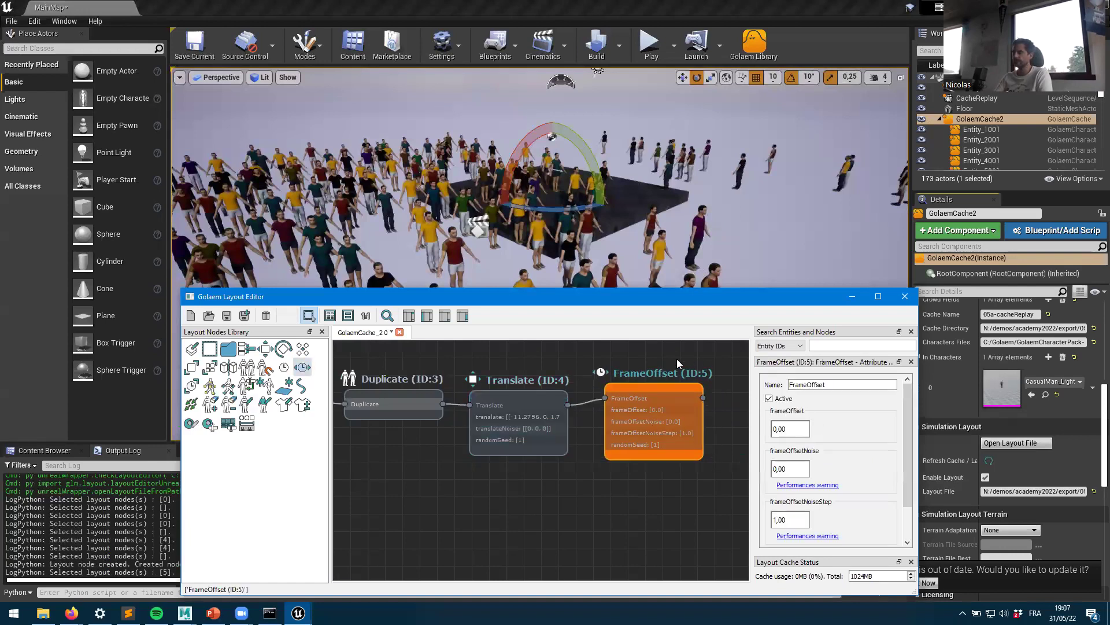
Step: Set the FrameOffset node's frameOffset to 10 and save the layout file
triple_click(787, 429)
text(10)
key(Return)
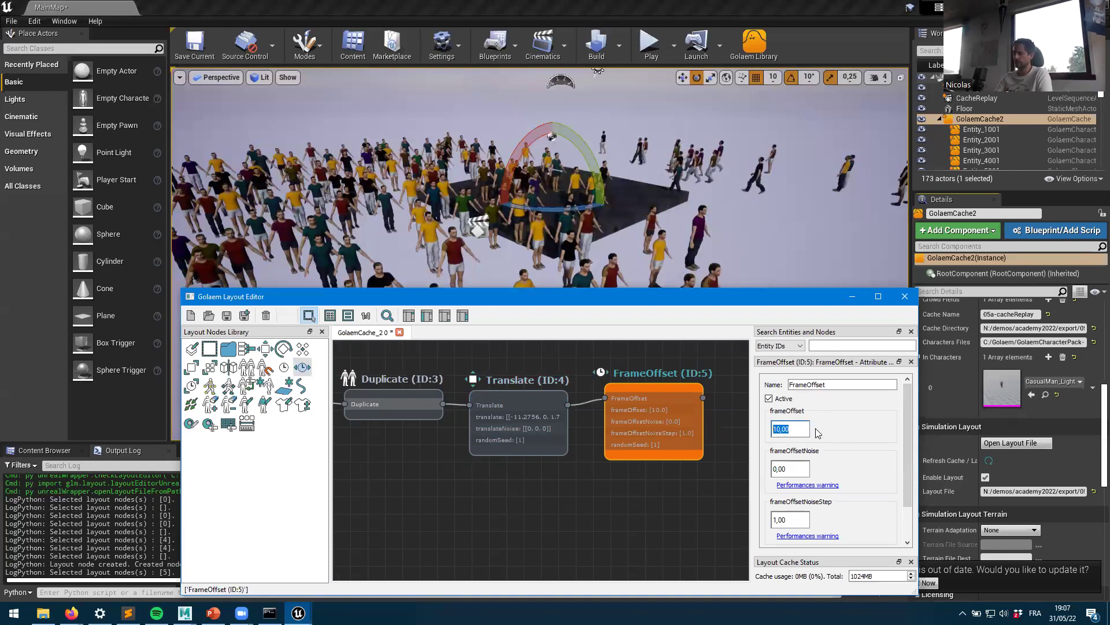
text(0)
key(Return)
text(10)
key(Return)
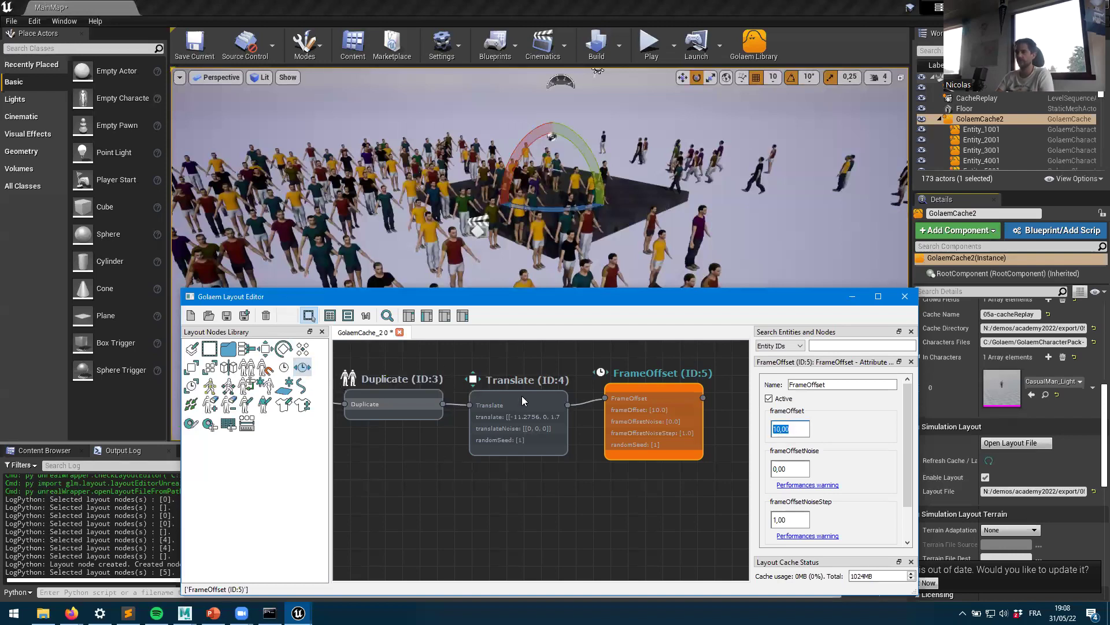
key(ctrl+s)
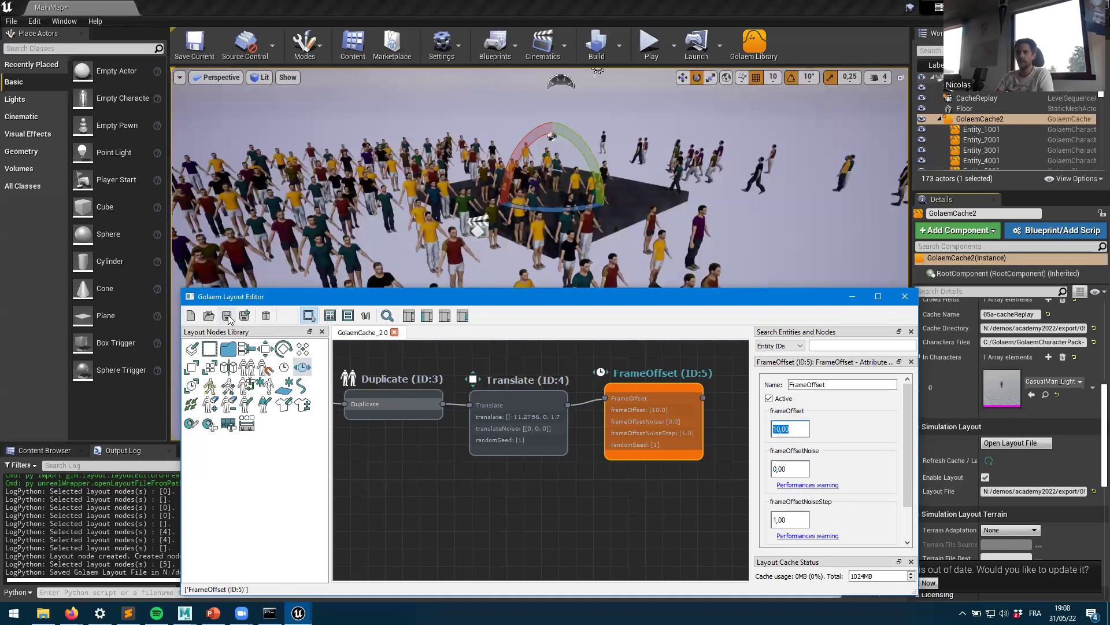
click(185, 613)
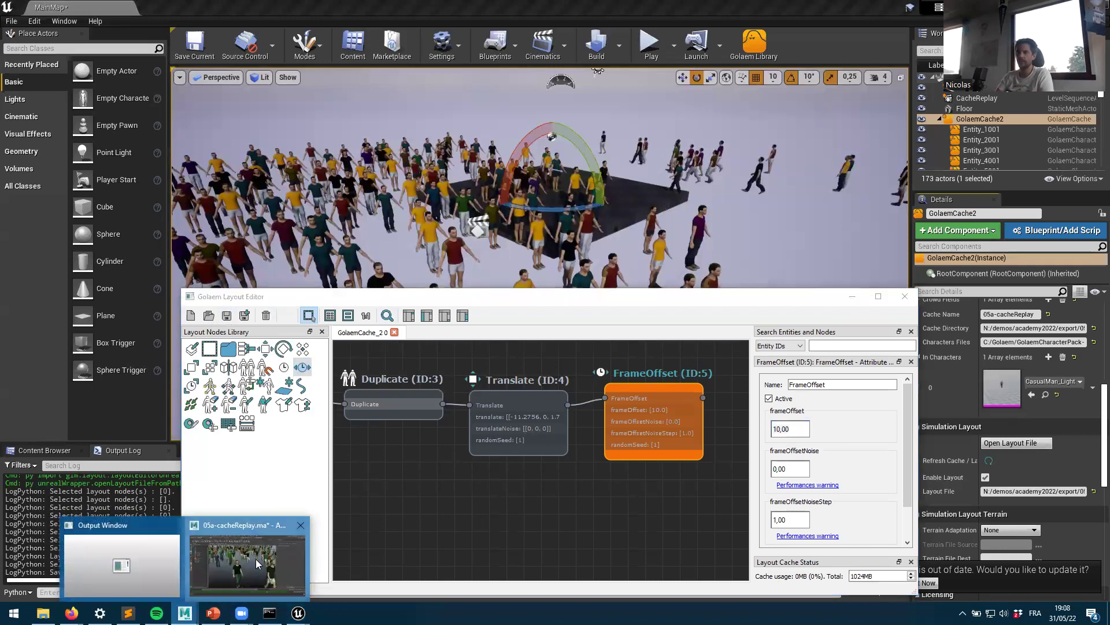
Step: Select cacheProxy1 under glmCaches, check its cacheProxyShape1 attributes, and open the Golaem Layout Editor
click(260, 564)
key(a)
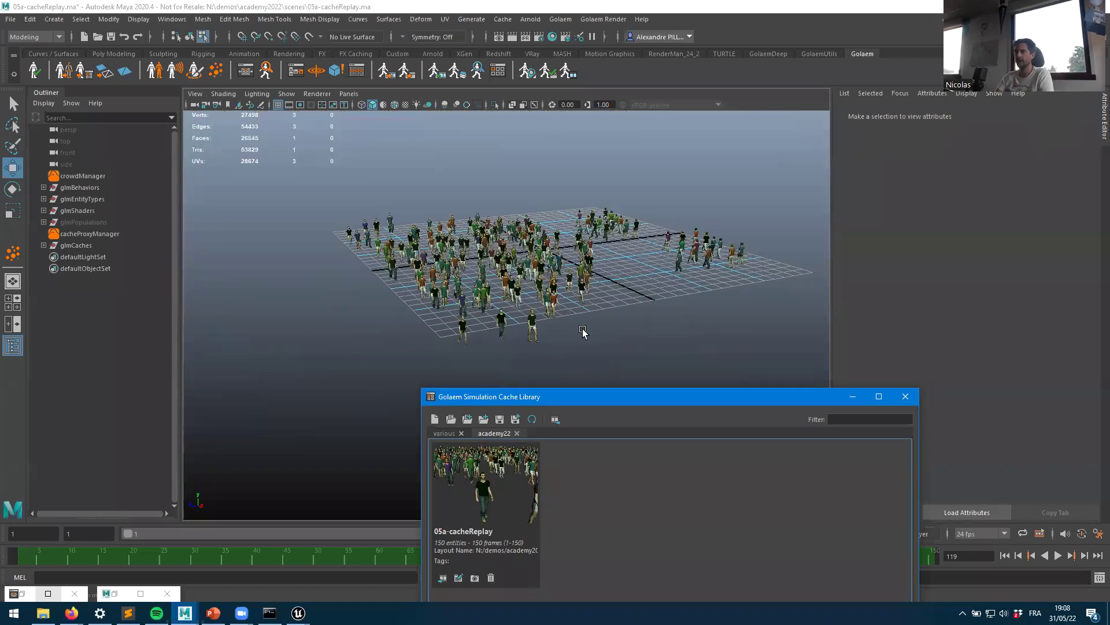
click(43, 245)
click(84, 256)
click(907, 113)
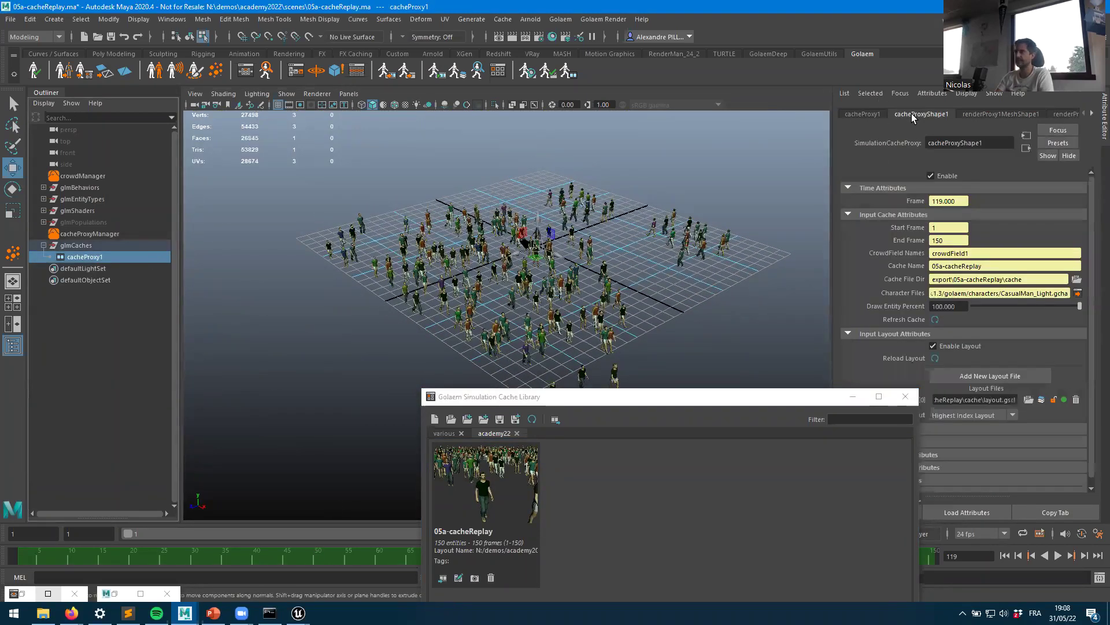
alt+drag(625, 243, 596, 179)
scroll(596, 177, up, 5)
alt+right_drag(596, 177, 457, 75)
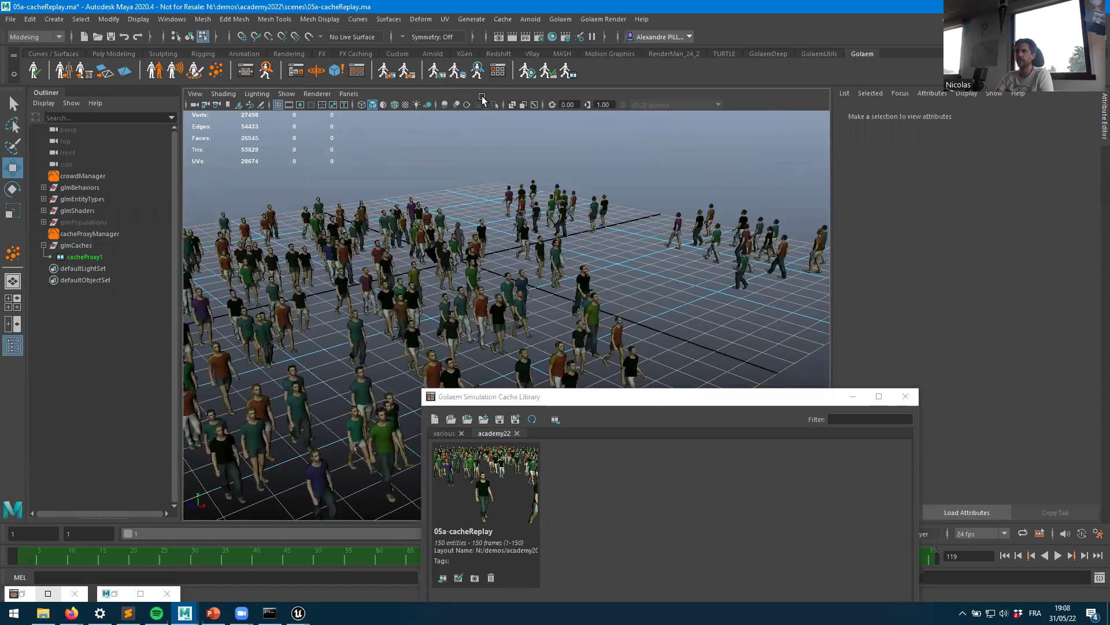
click(455, 72)
Step: Pan the layout graph across Duplicate, Translate and FrameOffset (ID:5), then back toward the earlier nodes
middle_drag(580, 494, 313, 468)
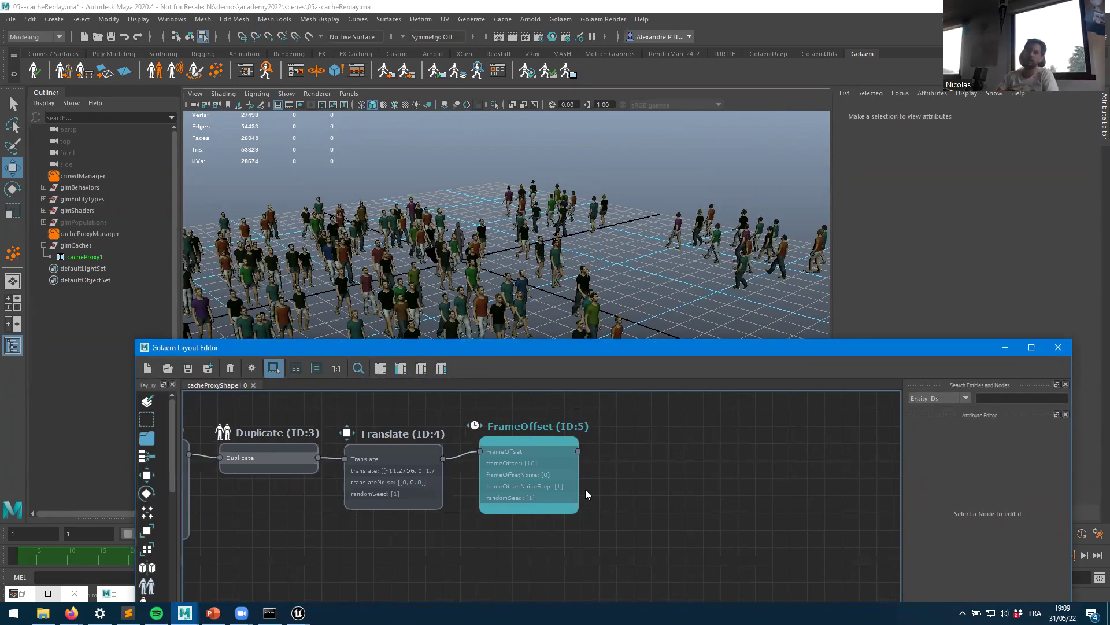
middle_drag(620, 519, 589, 526)
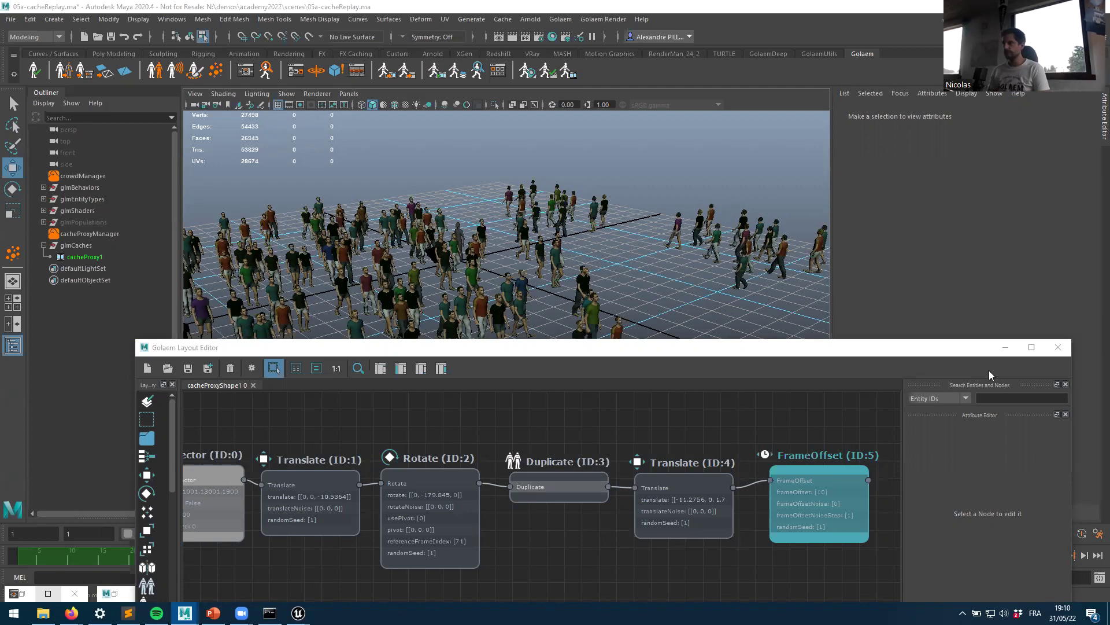
Step: Close the Layout Editor and Simulation Cache Library, then start a new scene after saving the crowd scene
click(1058, 347)
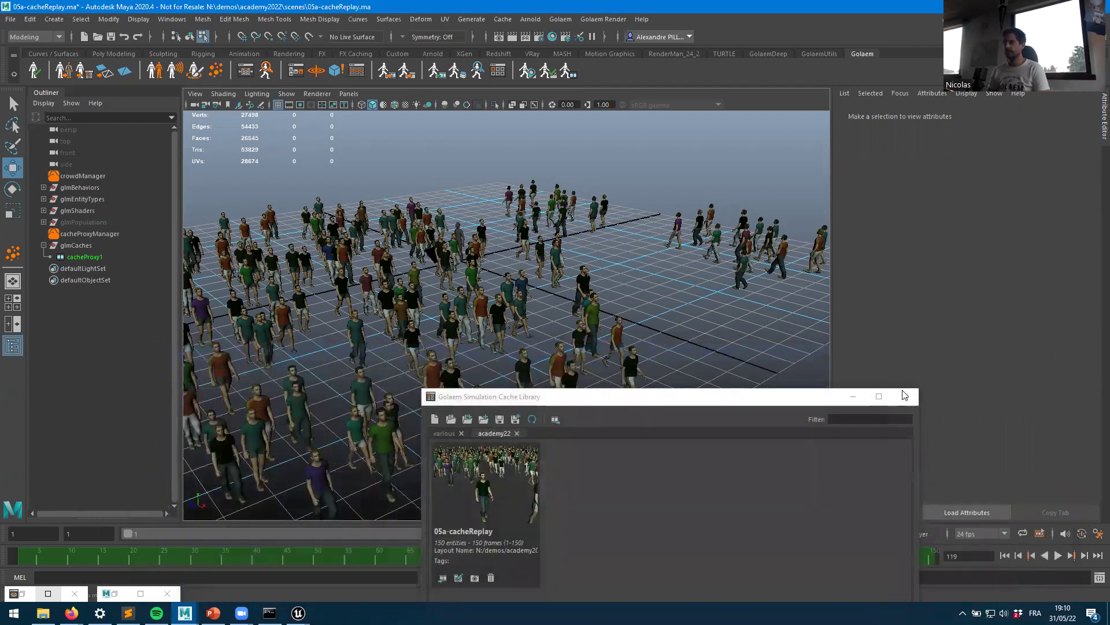
click(905, 396)
click(10, 19)
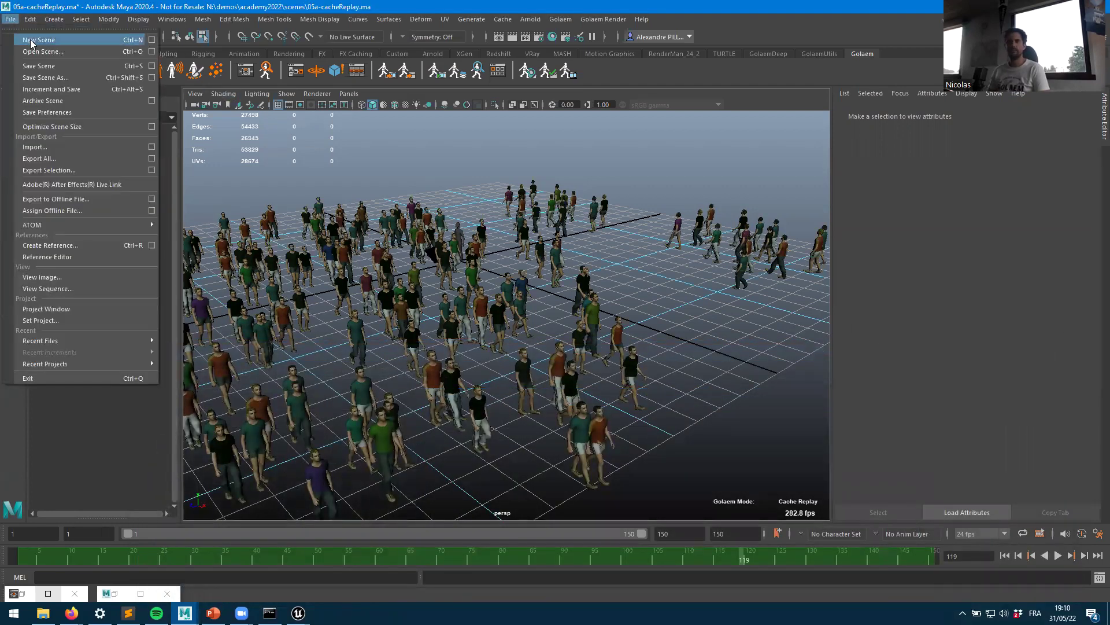
click(31, 40)
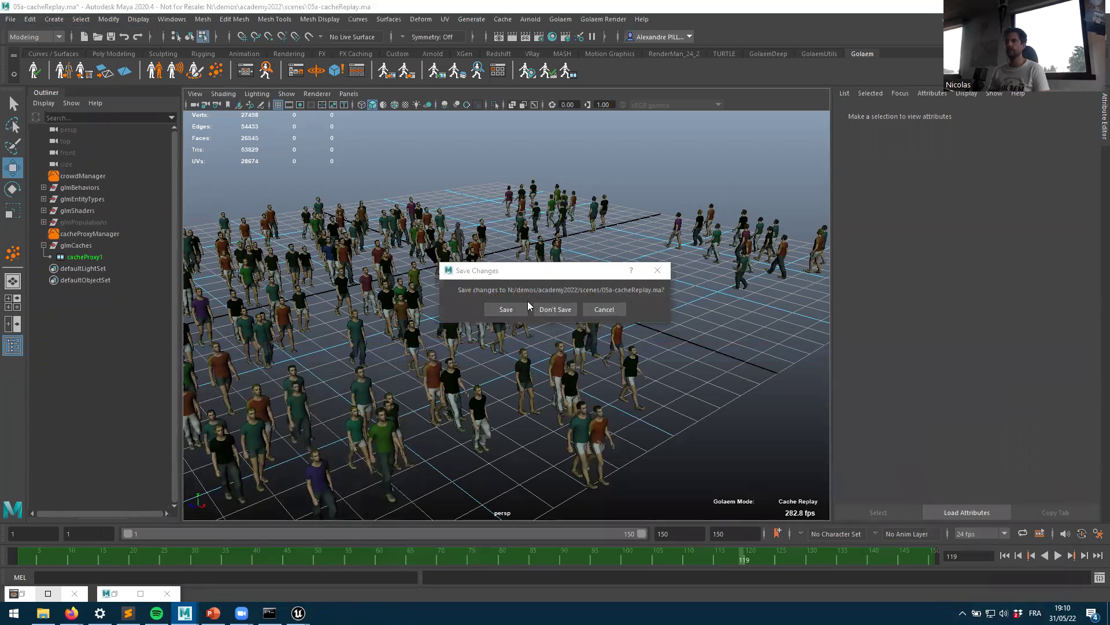
click(505, 310)
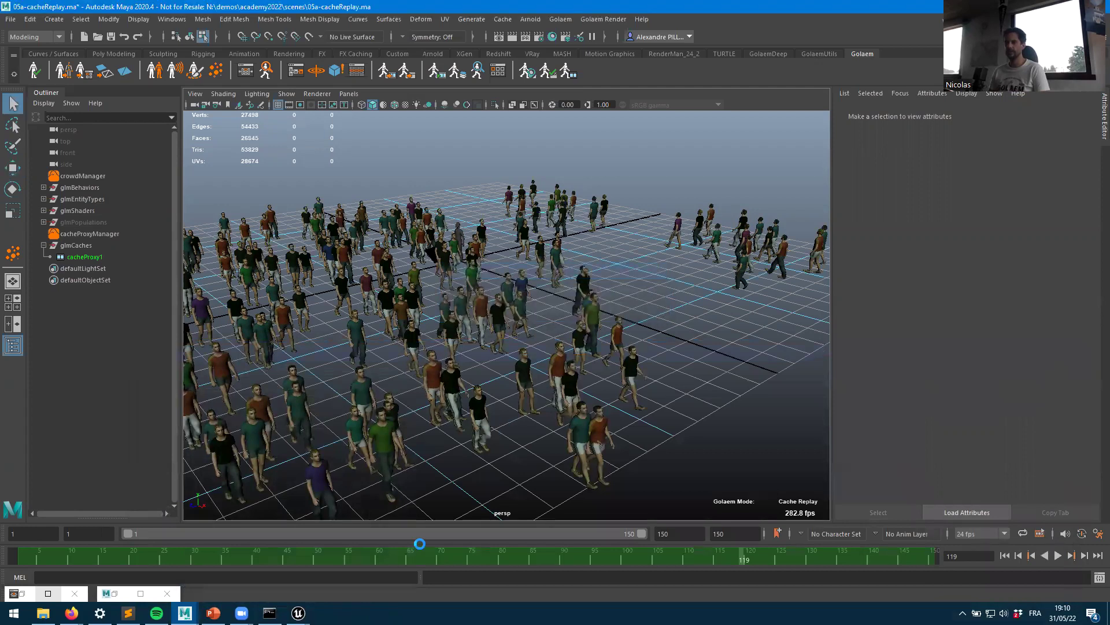
mouse_move(298, 611)
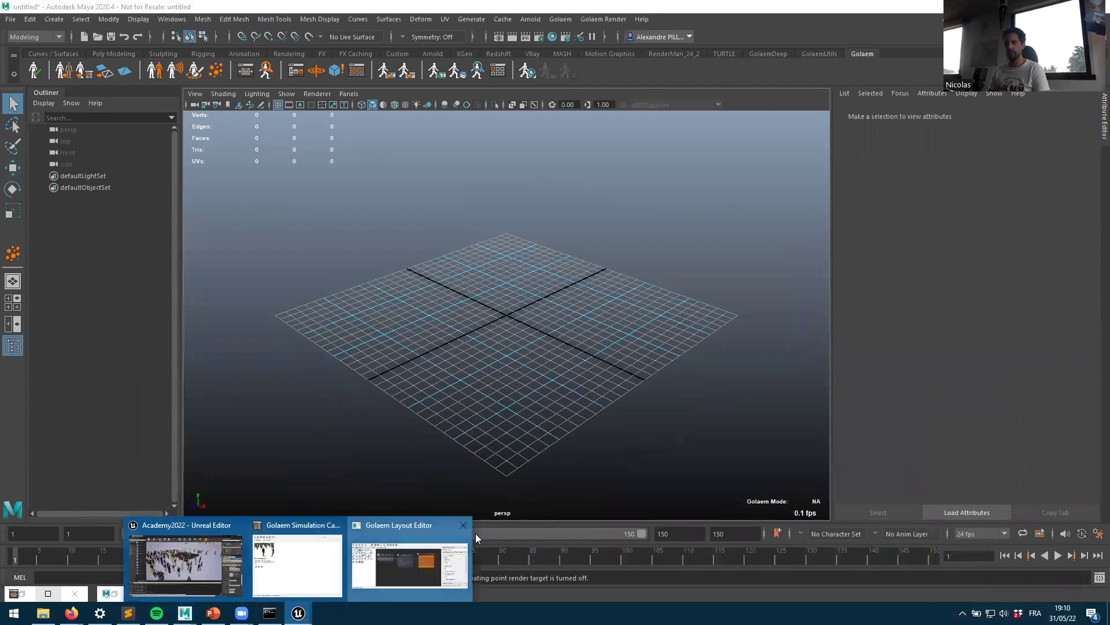
click(408, 570)
click(730, 282)
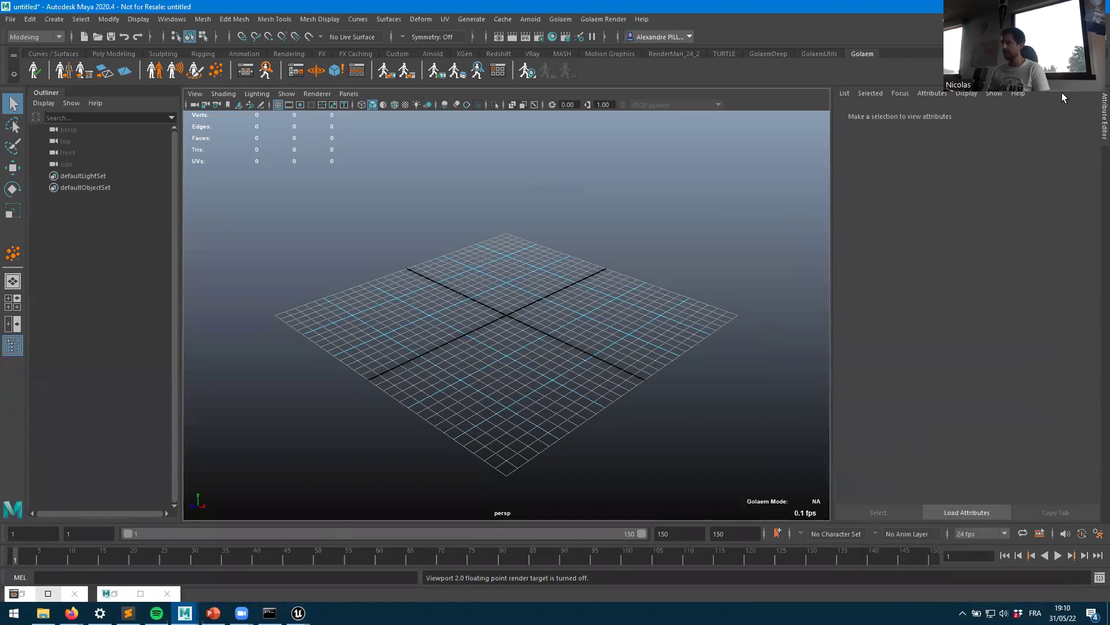
Step: Save the MainMap level and choose File > New Level
click(299, 613)
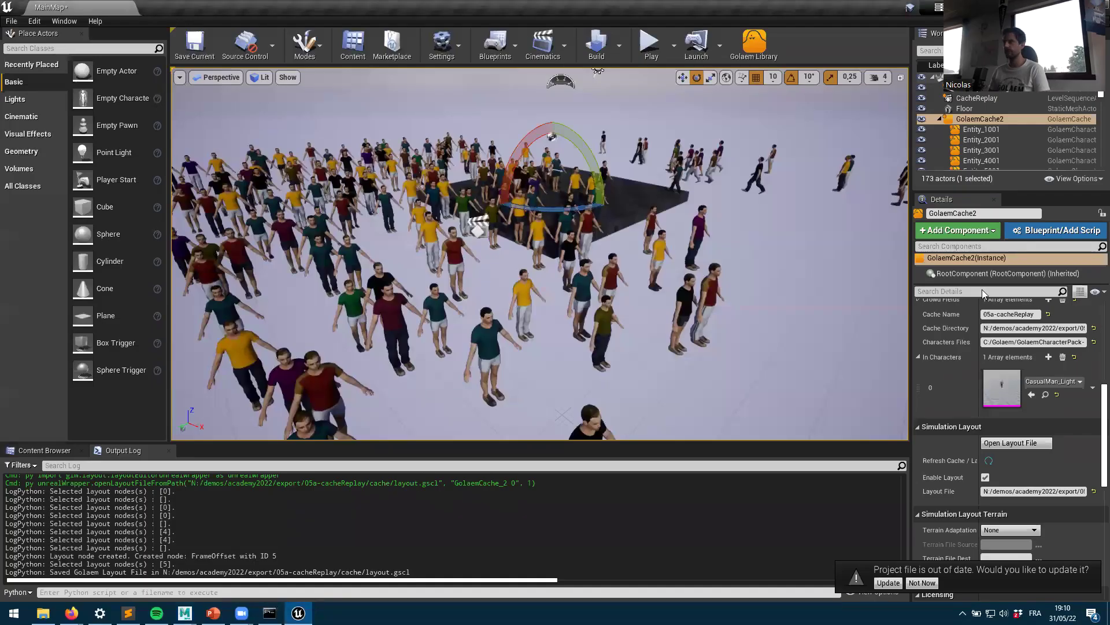
click(207, 43)
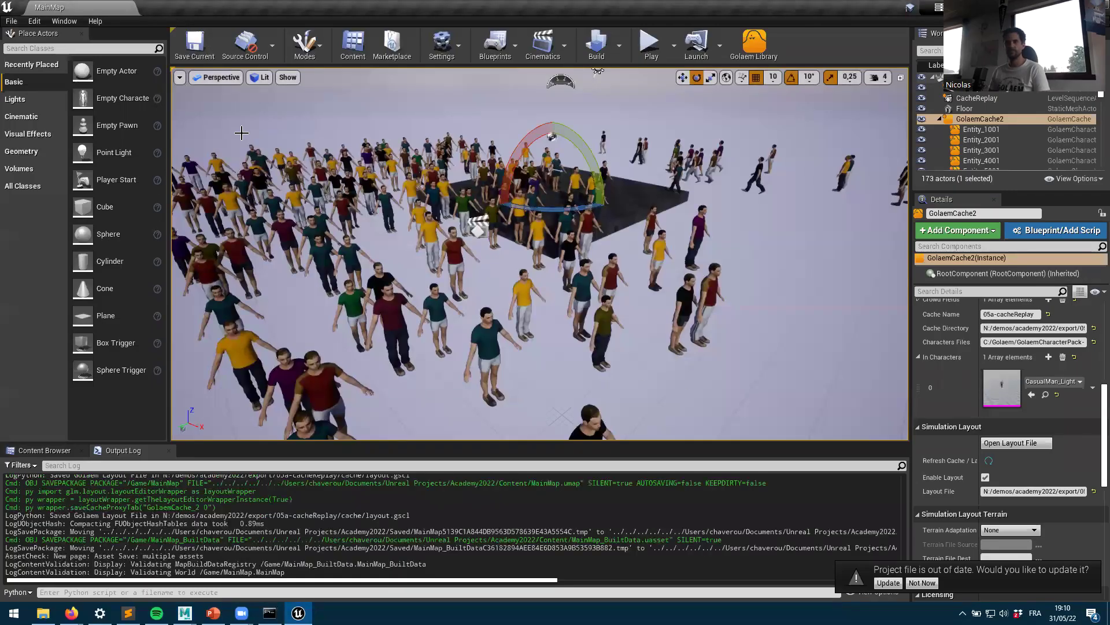
click(11, 20)
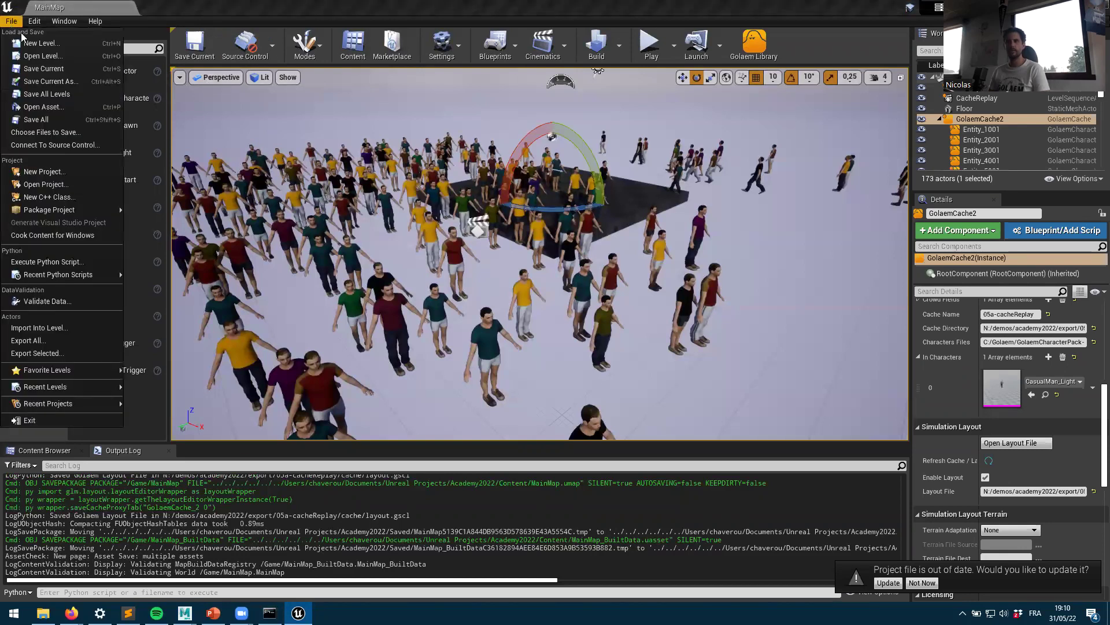
click(26, 42)
Step: Create a Default template level and reset its Floor's location from Z 20 to 0, 0, 0
click(447, 247)
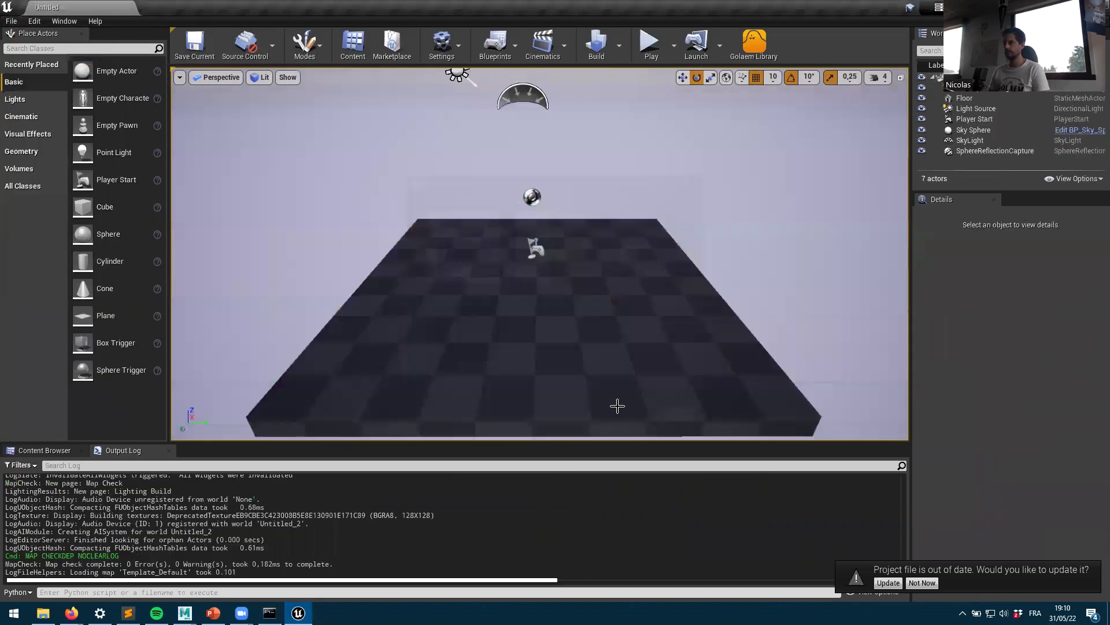
click(1023, 98)
scroll(1071, 404, down, 4)
scroll(1083, 390, up, 3)
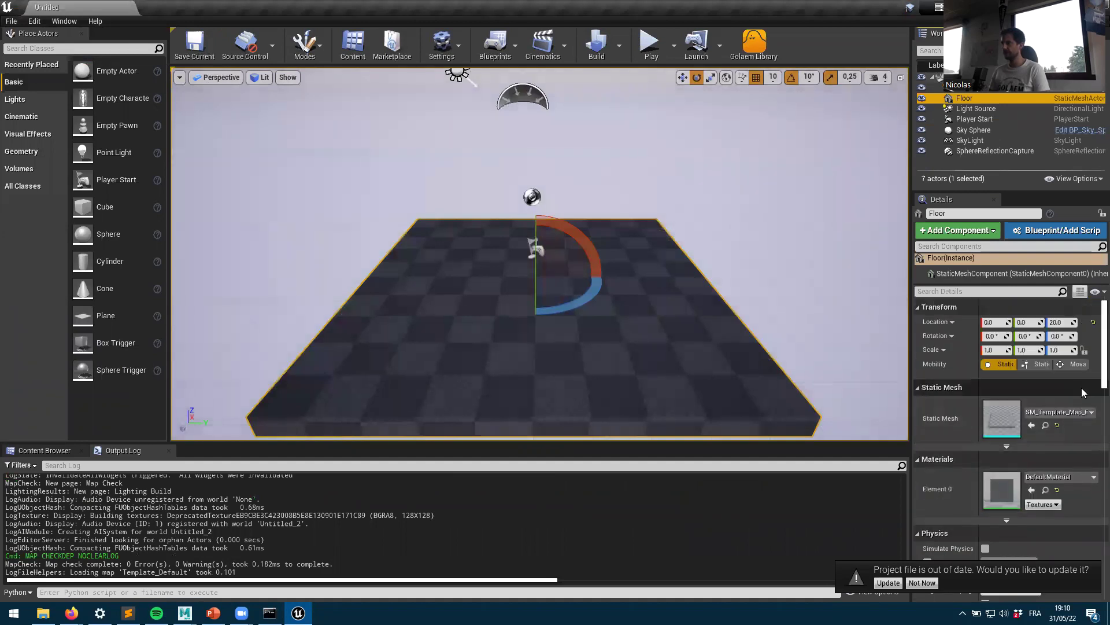
click(1093, 322)
right_drag(492, 261, 491, 261)
right_drag(557, 366, 557, 366)
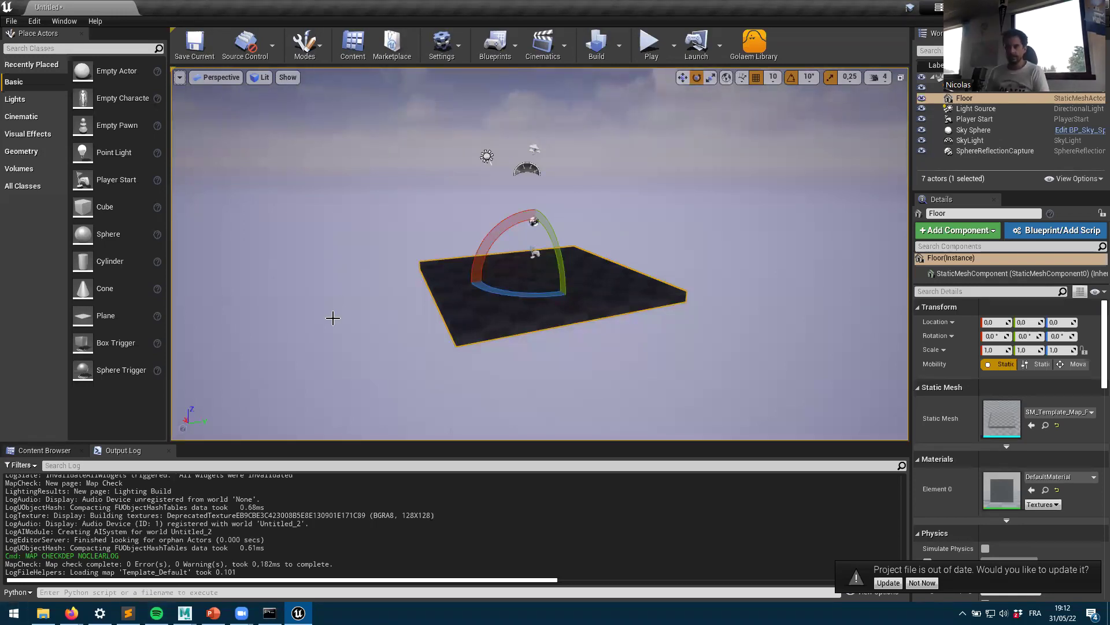
Step: Create a Golaem entity type using CasualMan_Light.gcha and import its shader scene
click(185, 612)
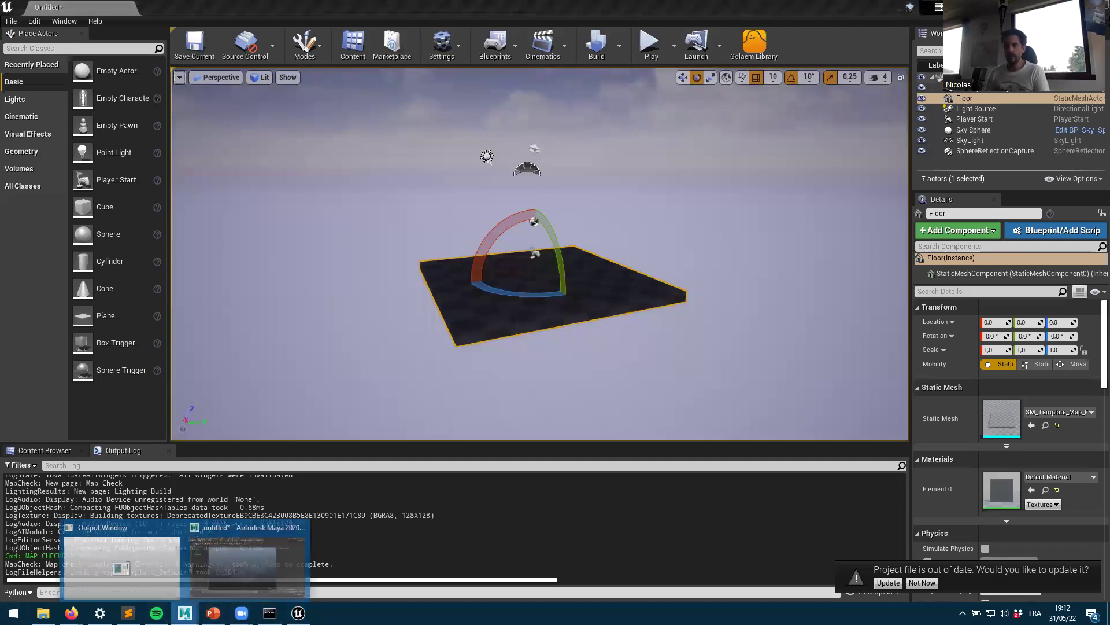
click(261, 570)
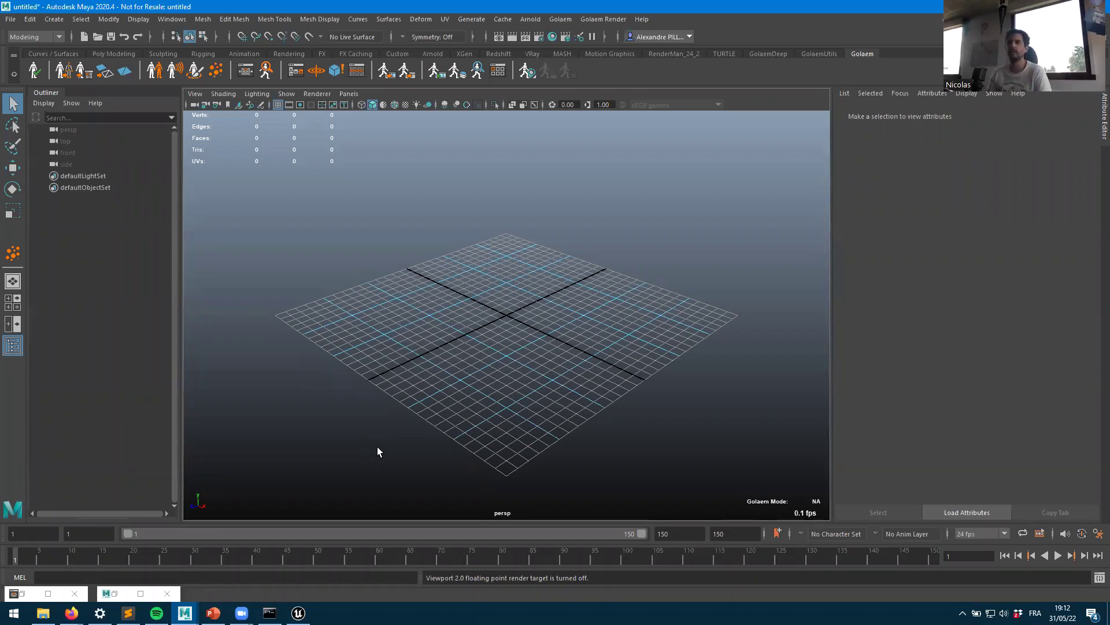
click(174, 71)
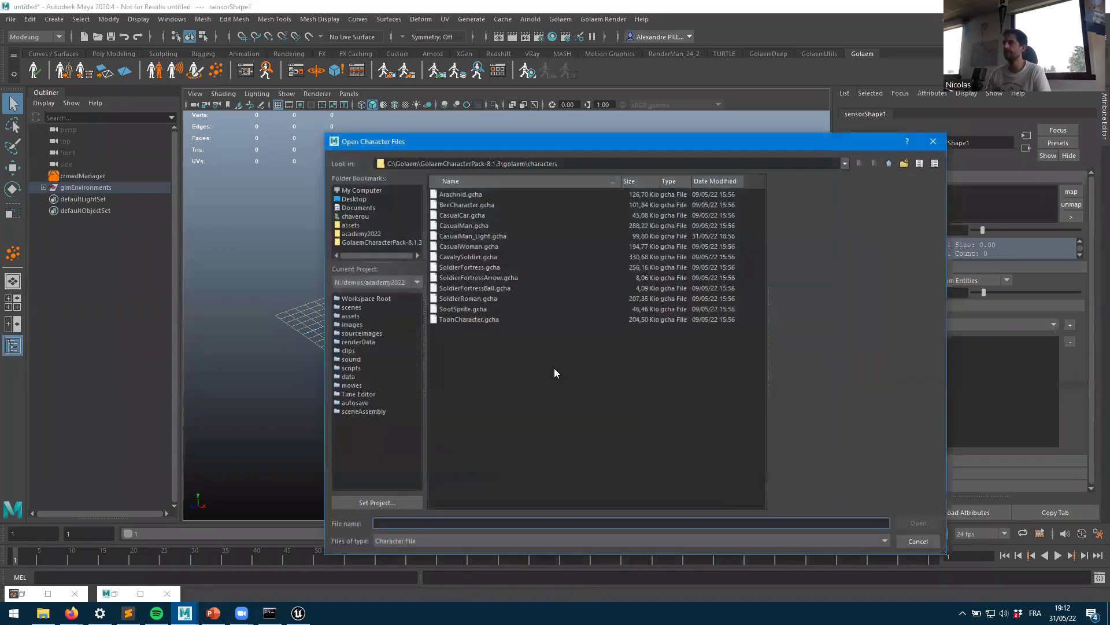
double_click(466, 236)
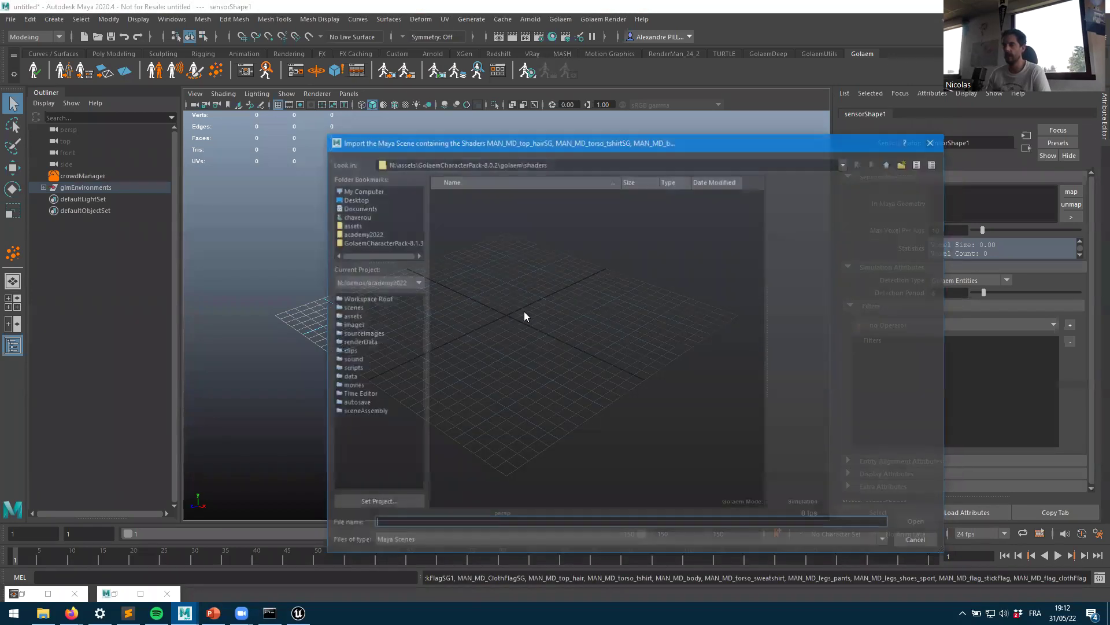
double_click(484, 463)
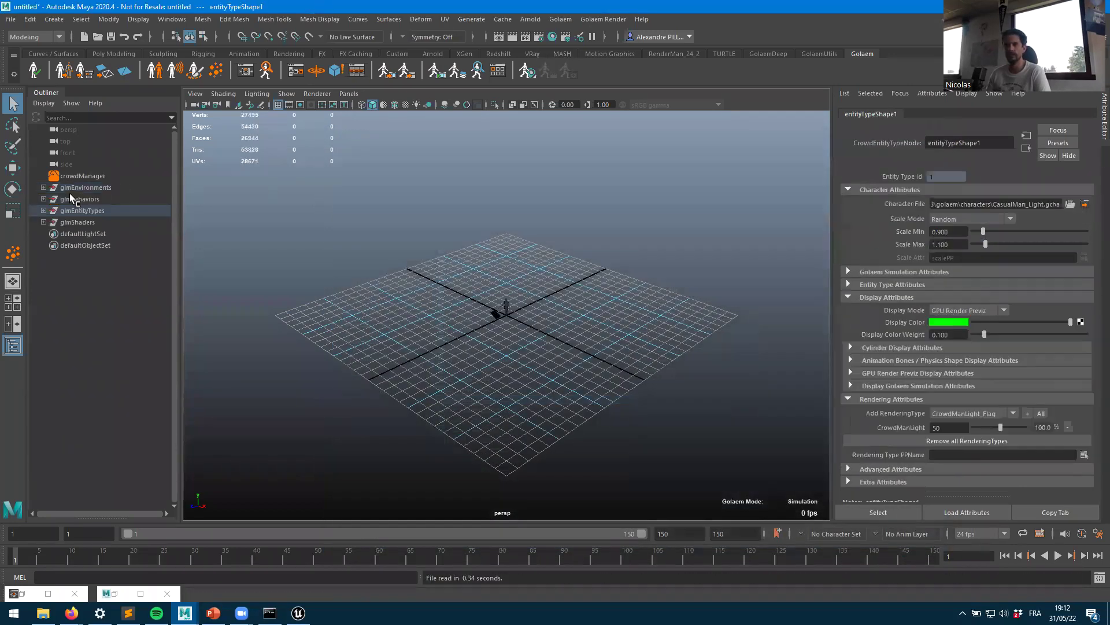
Step: Delete sensor1 from glmEnvironments, leaving only the perception node
click(43, 188)
click(78, 210)
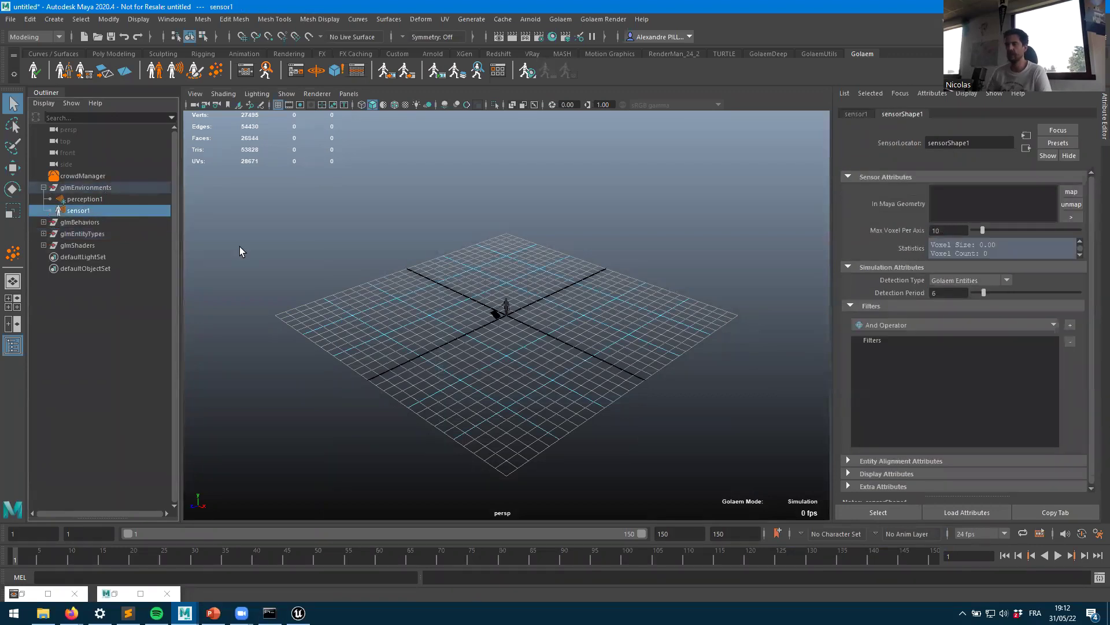
key(Delete)
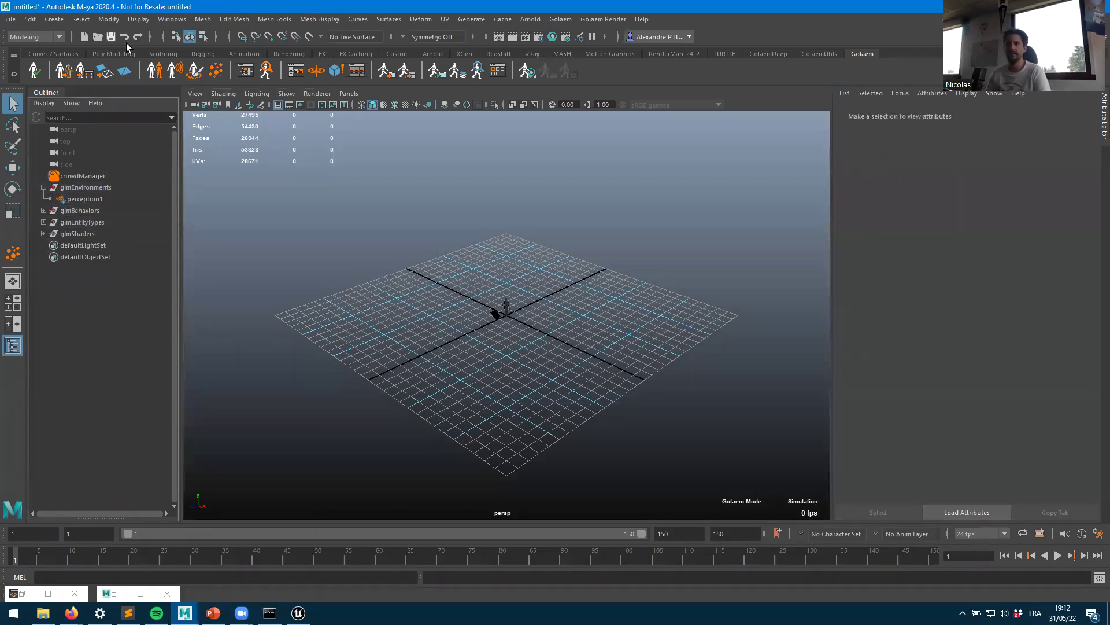
Step: Save the scene as 05b-simReplay.ma in the scenes folder
click(110, 36)
text(05b-s)
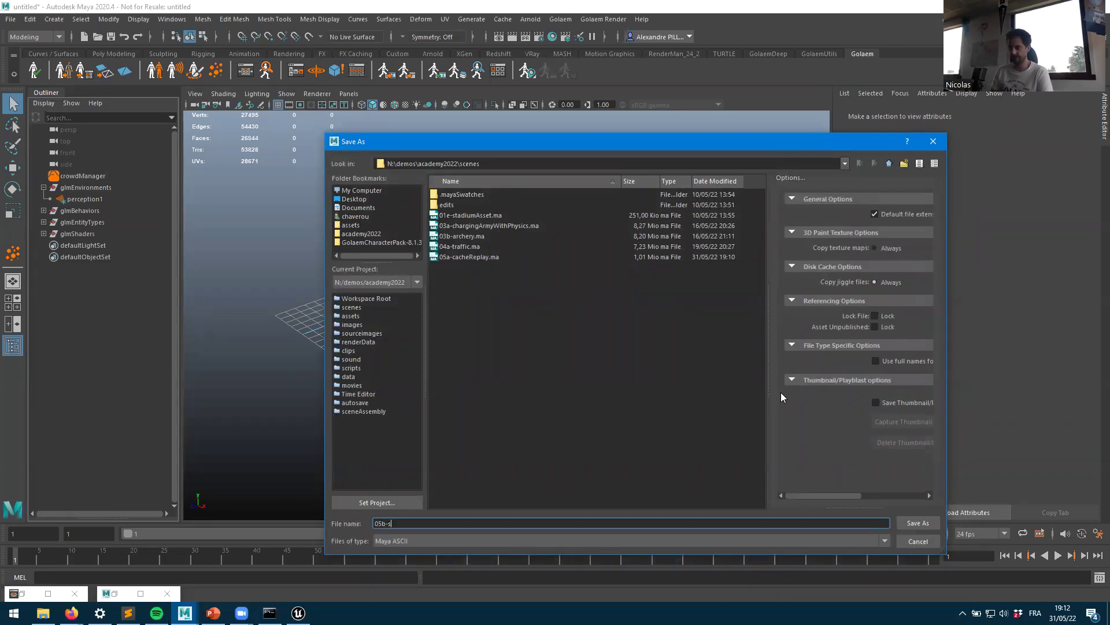
text(imReplay)
key(Return)
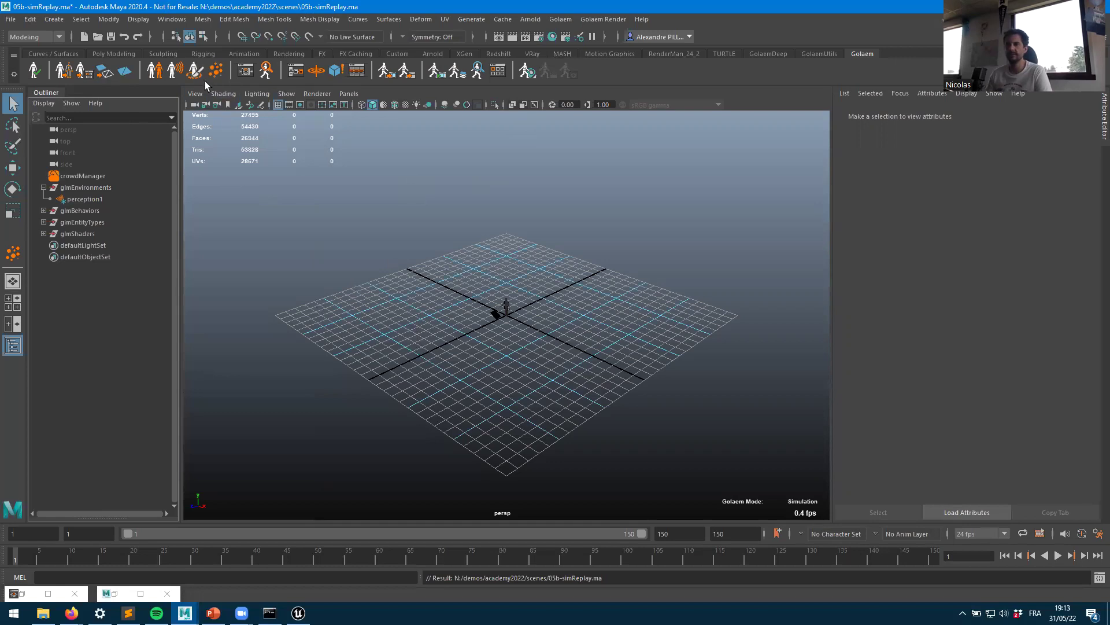
Step: Place a population tool with Distance X/Z 1.868 and Noise X/Z 0.989
click(395, 301)
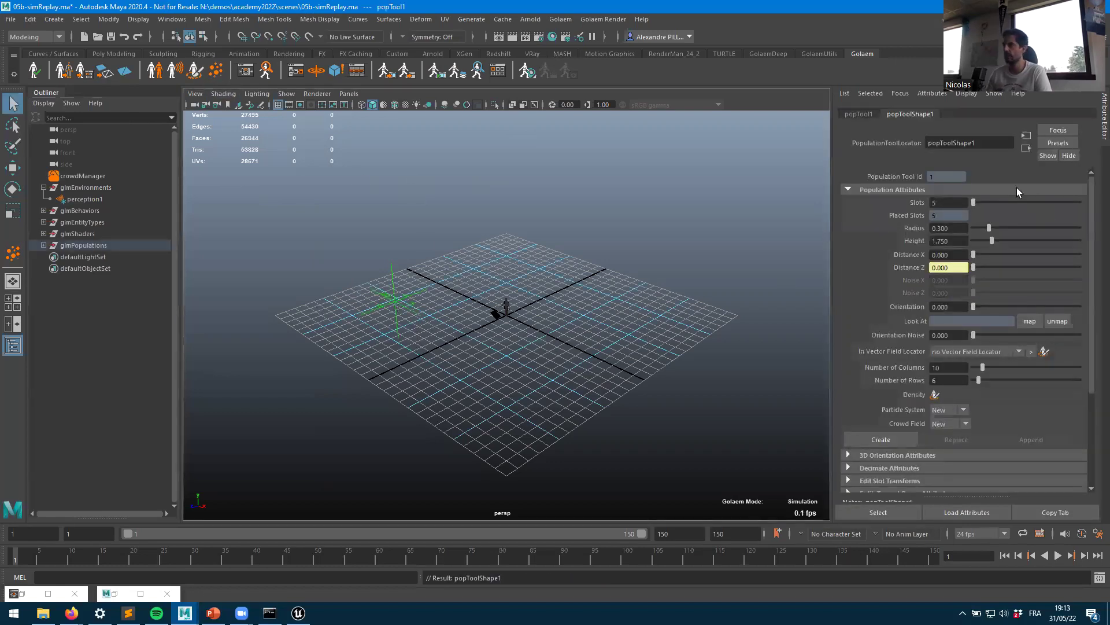
drag(974, 254, 993, 254)
alt+drag(403, 339, 577, 372)
scroll(612, 314, up, 6)
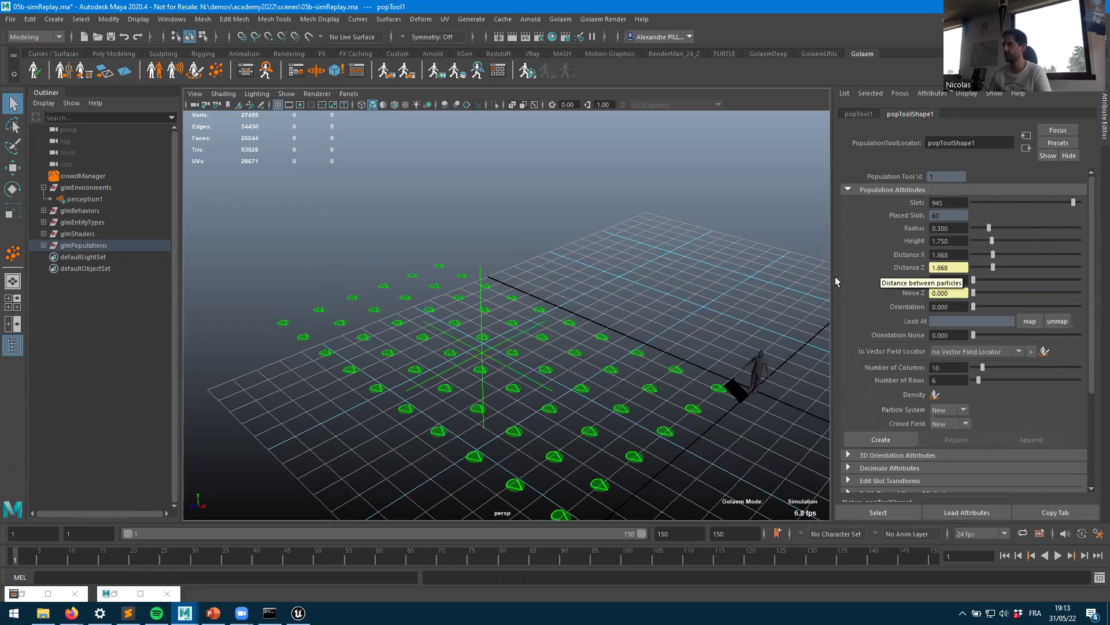
drag(974, 293, 984, 293)
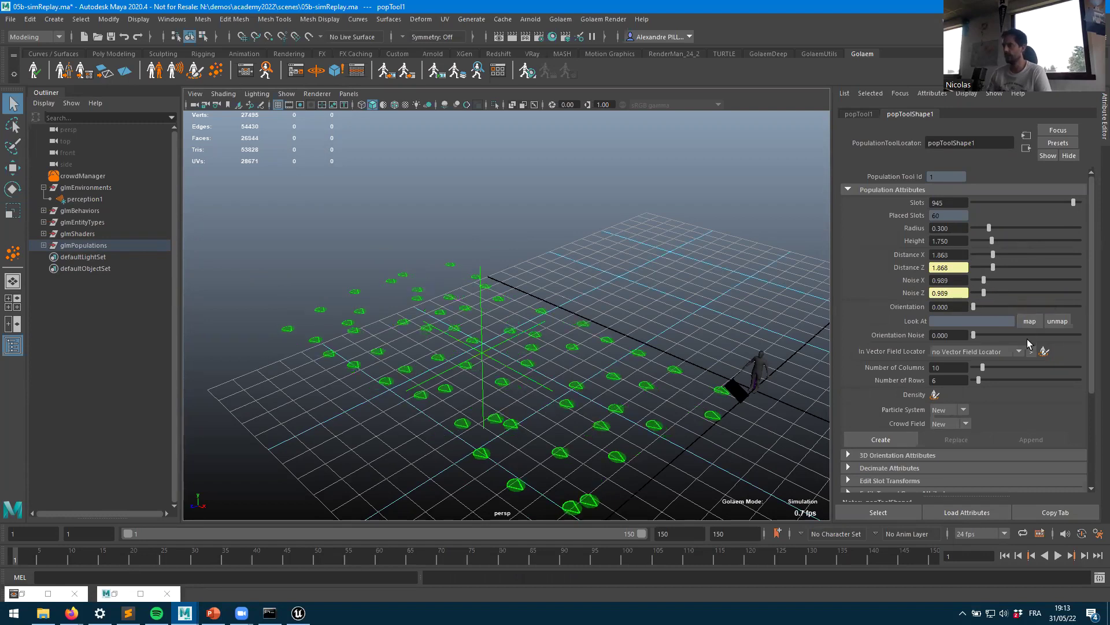
Step: Create a crowd field from the population and step the timeline forward two frames
click(893, 442)
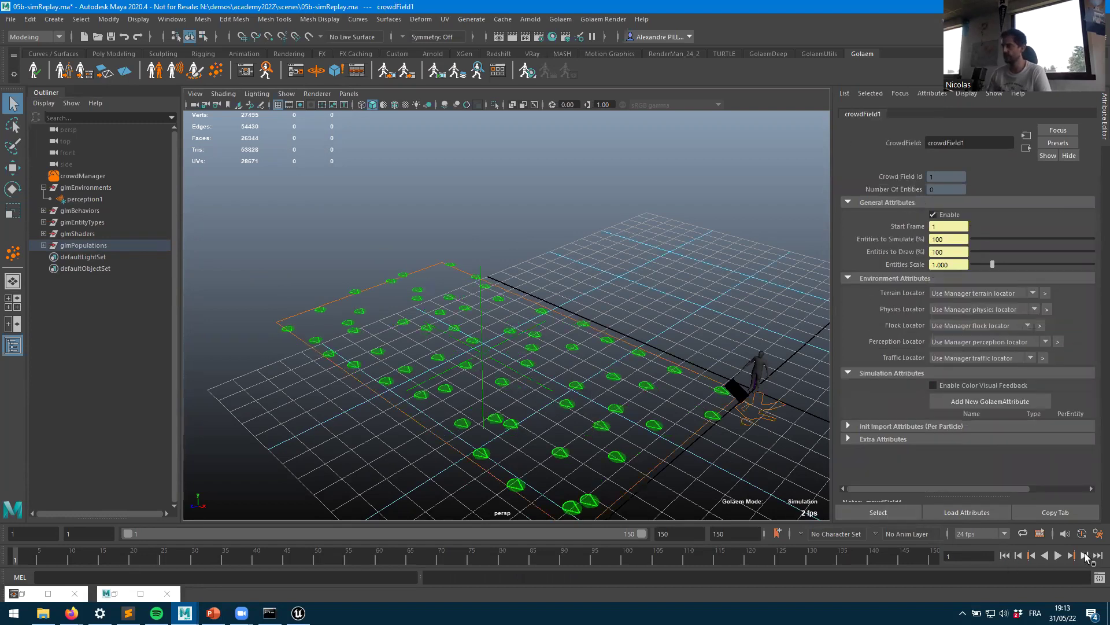
click(1084, 556)
click(1083, 555)
mouse_move(567, 324)
alt+mouse_down()
mouse_move(618, 331)
mouse_move(572, 333)
alt+mouse_up()
click(245, 74)
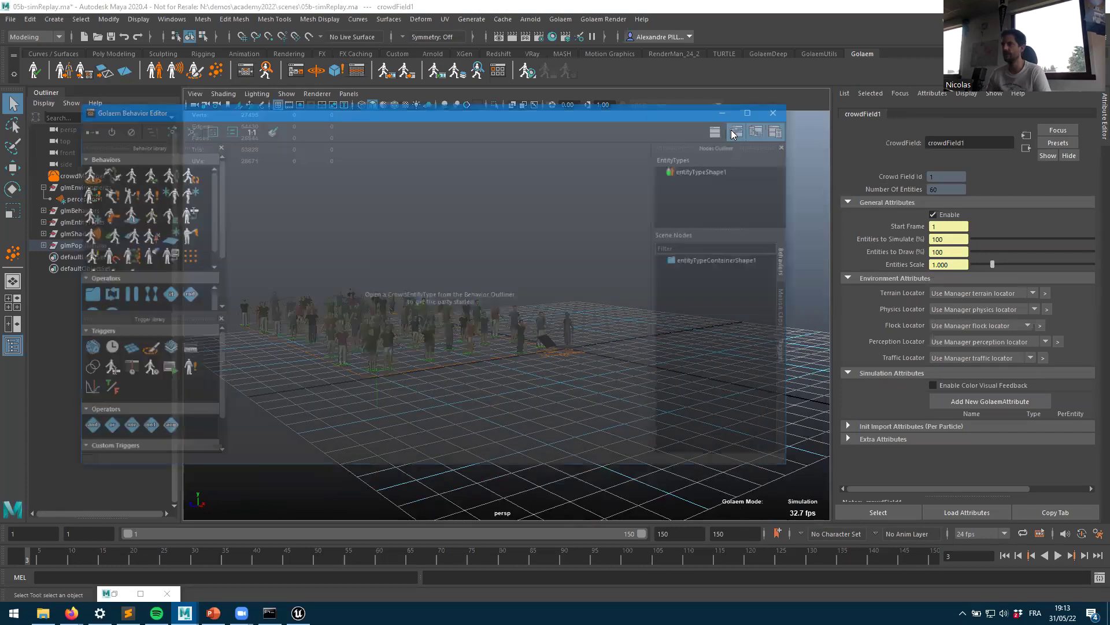
Step: Add a Goto behavior to entityTypeShape1's behavior graph and place a target1 locator on the grid
double_click(731, 131)
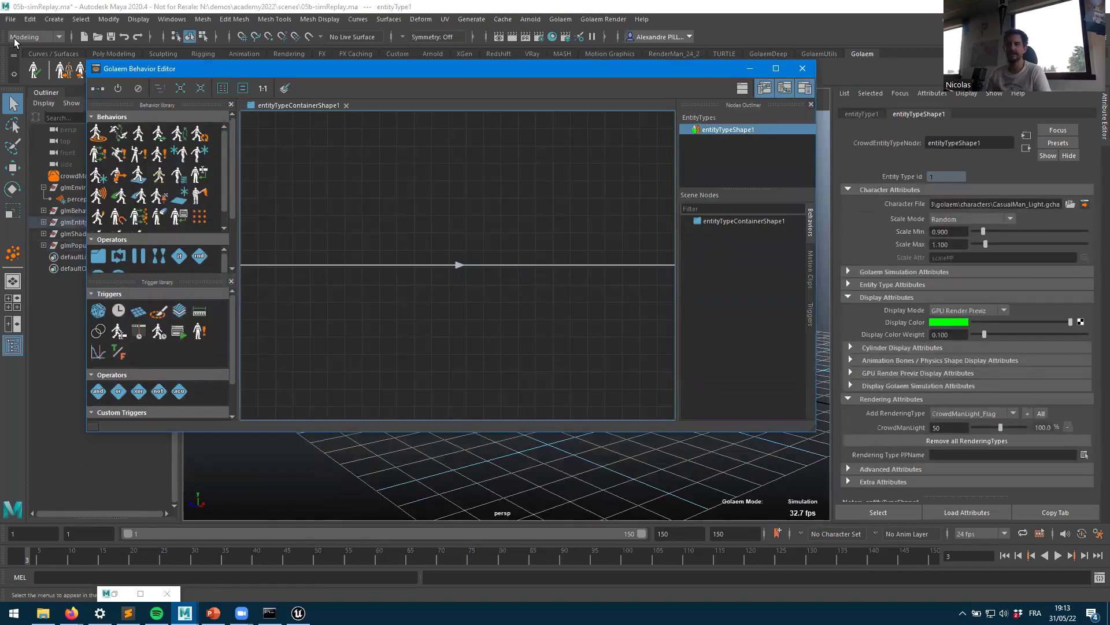
drag(97, 133, 434, 260)
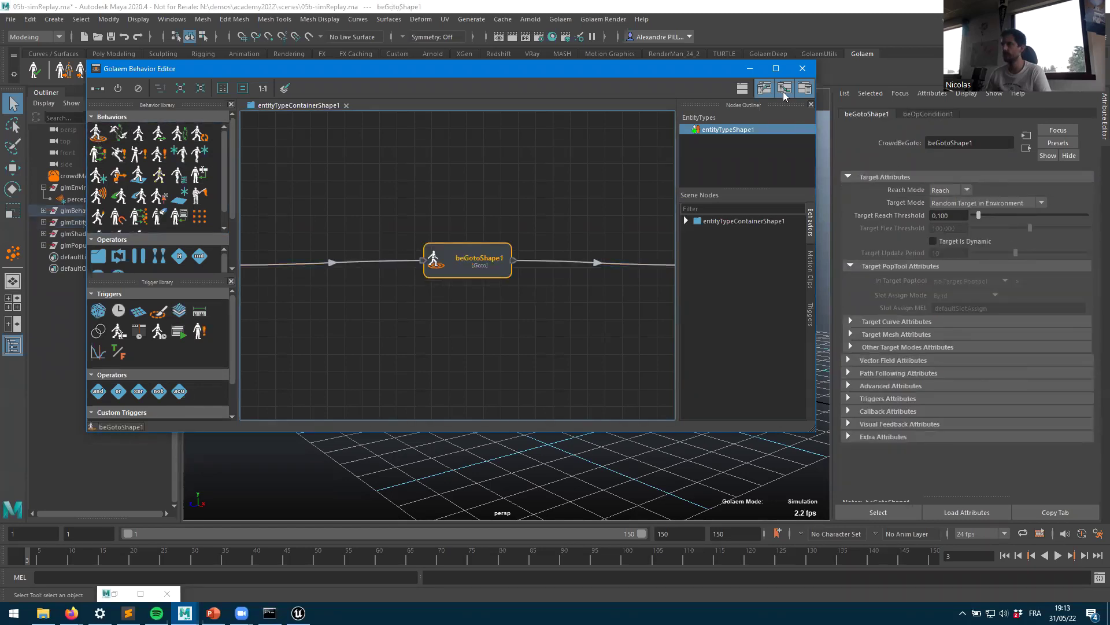
click(749, 70)
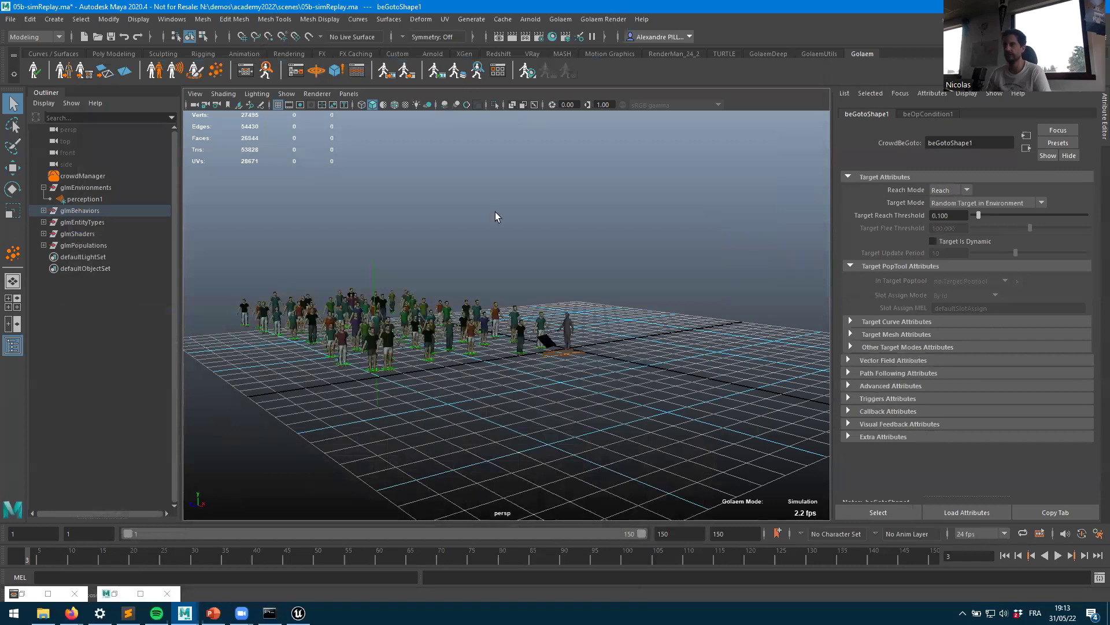
click(660, 354)
alt+drag(660, 354, 402, 315)
Step: Enter initial Translate values of 50, 5 and 50 for target1
key(w)
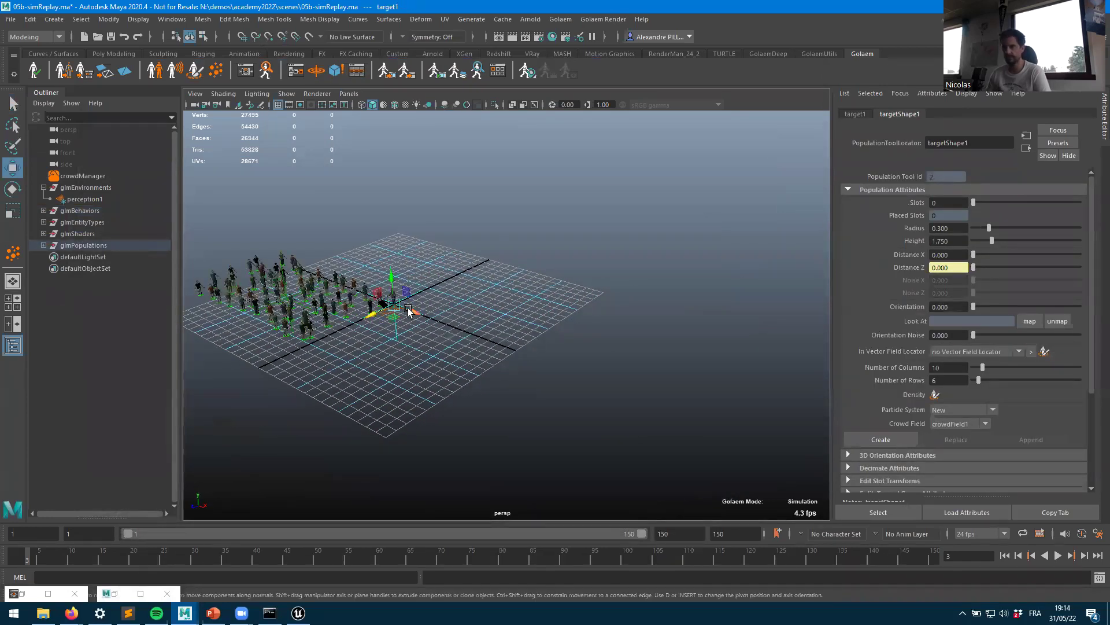
click(855, 114)
click(948, 190)
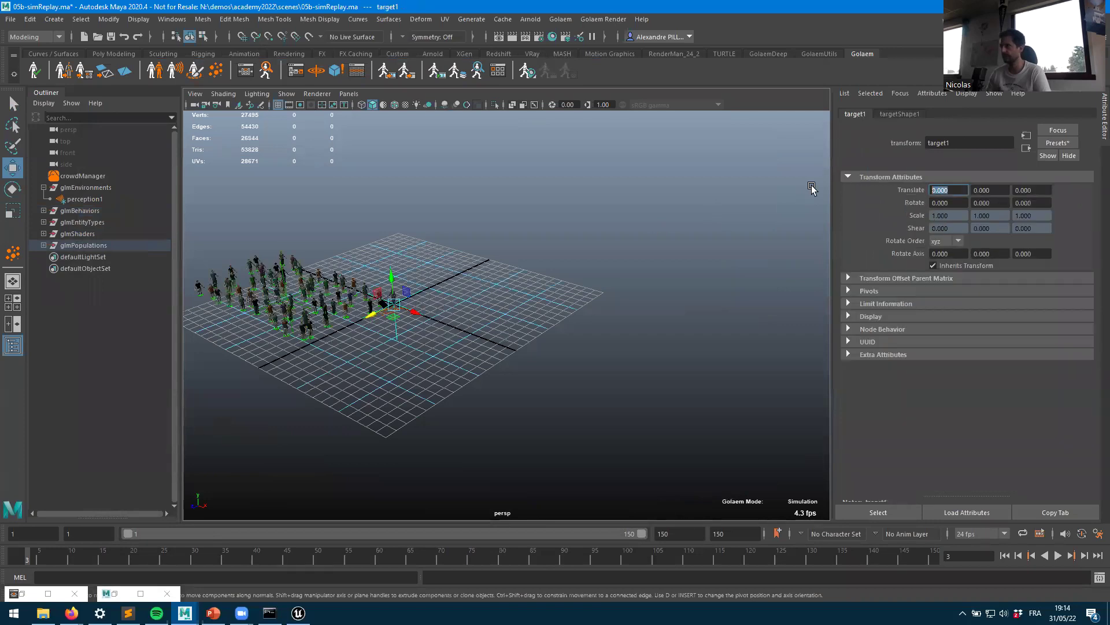
text(50)
key(Tab)
key(Tab)
text(5)
key(Tab)
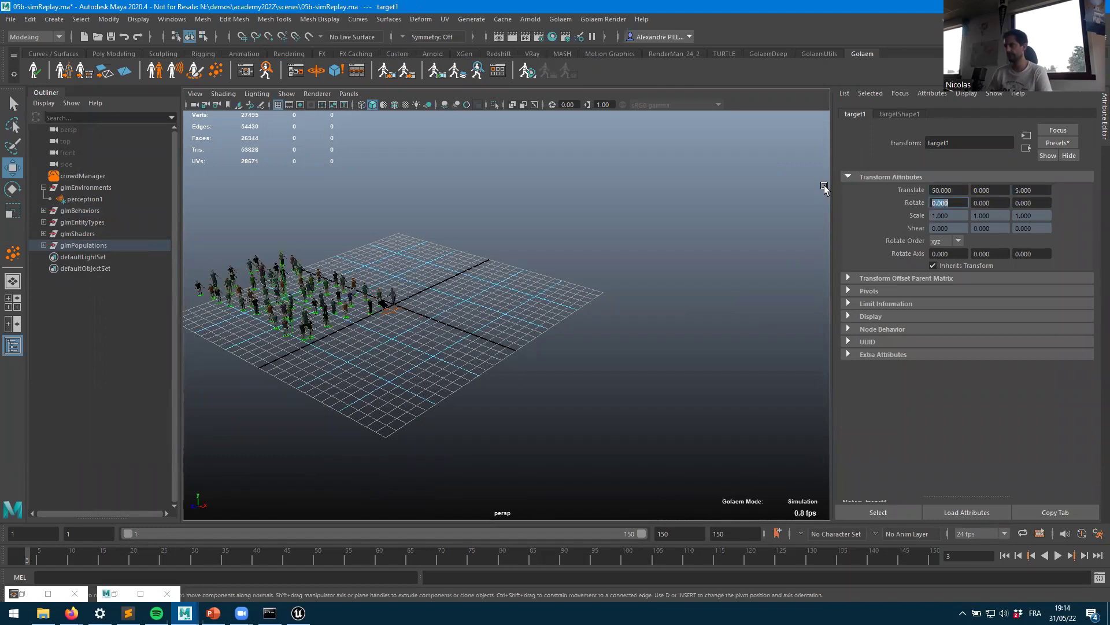
key(shift+Tab)
text(50)
Step: Correct target1's Translate to X 10, Y 2, Z 10, then drag it farther beyond the crowd
key(Tab)
alt+drag(581, 281, 806, 203)
text(2)
key(shift+Tab)
text(10)
key(Tab)
text(0)
key(Tab)
text(10)
key(Return)
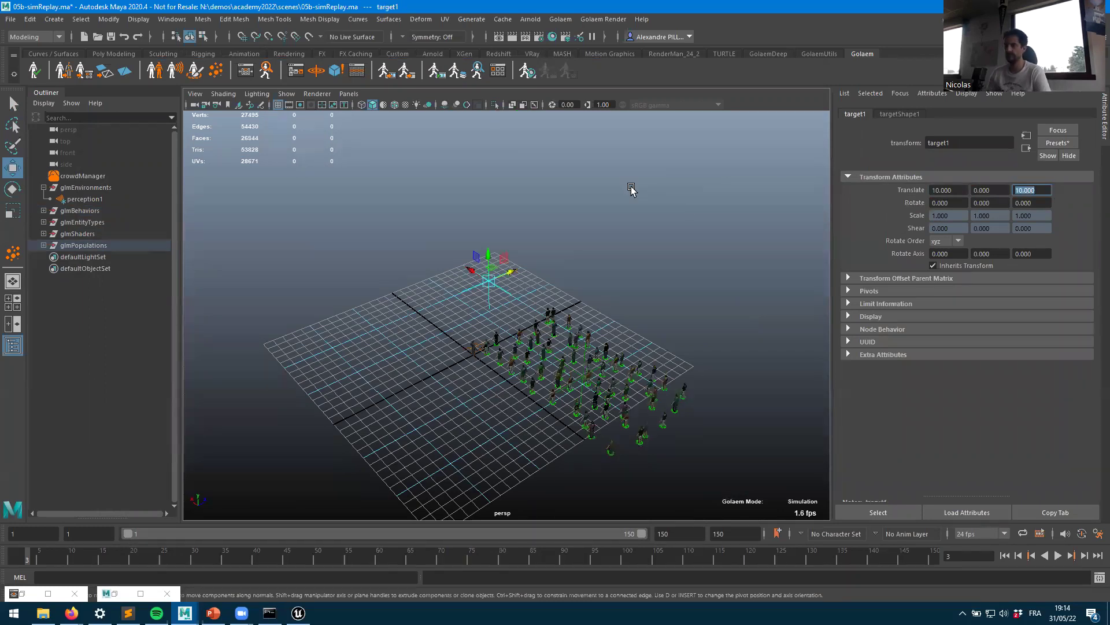
drag(472, 276, 568, 200)
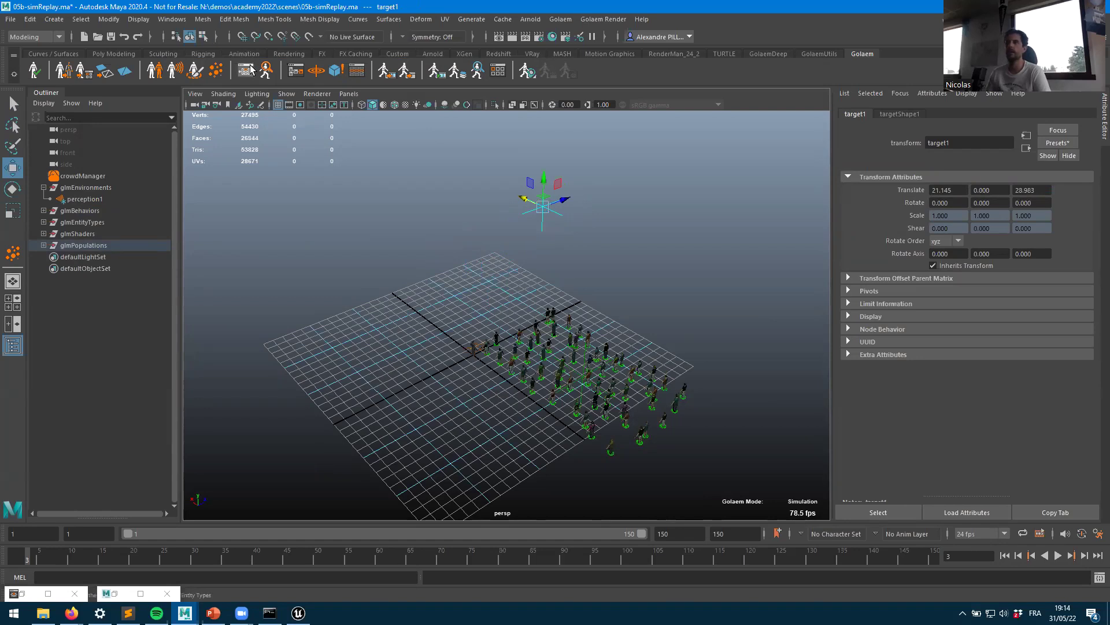
Step: Set beGotoShape1's Target Mode to Target Poptool aimed at targetShape1
click(247, 70)
click(447, 267)
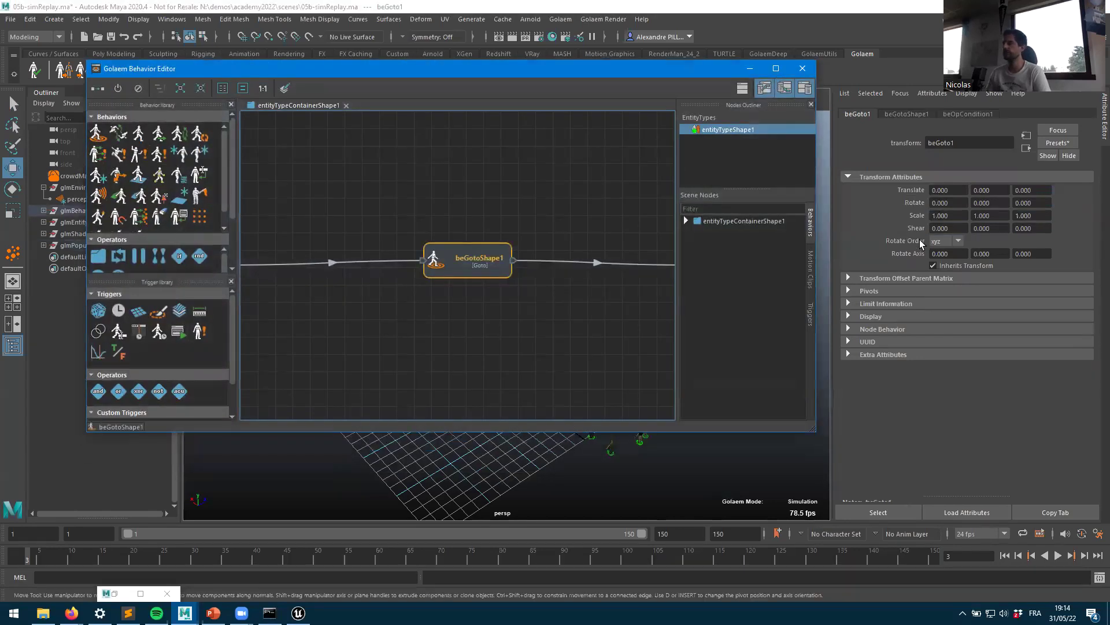
click(911, 115)
click(962, 204)
click(955, 289)
click(957, 281)
click(965, 308)
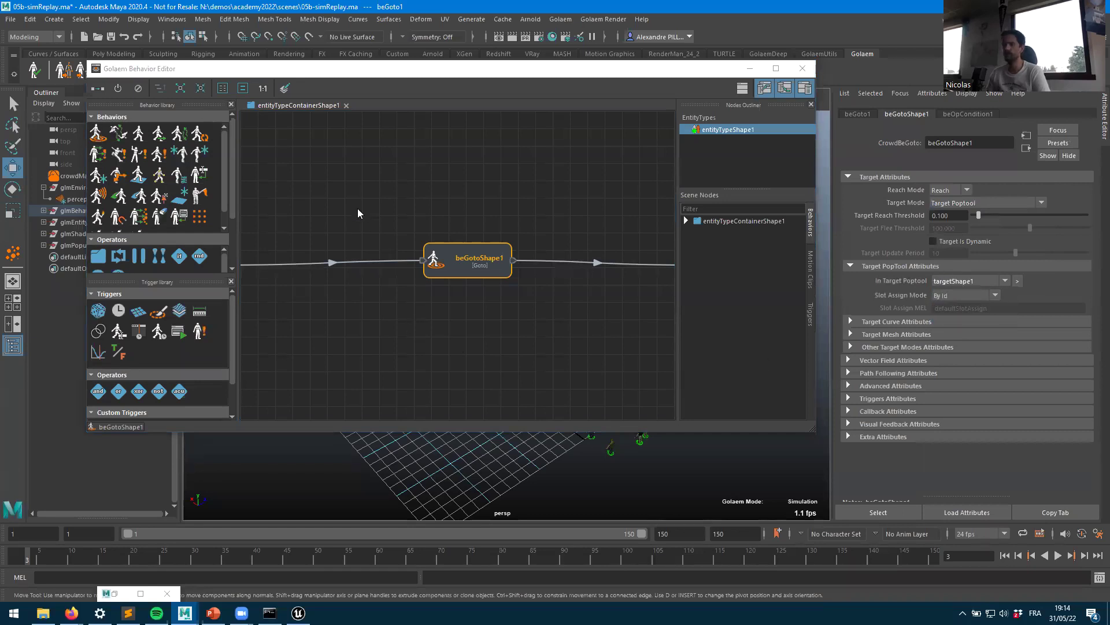
click(157, 157)
Step: Add parallel Navigation and Locomotion behaviors, loading the 13 Casual motion clips into beLocomotionShape1
drag(476, 298, 468, 262)
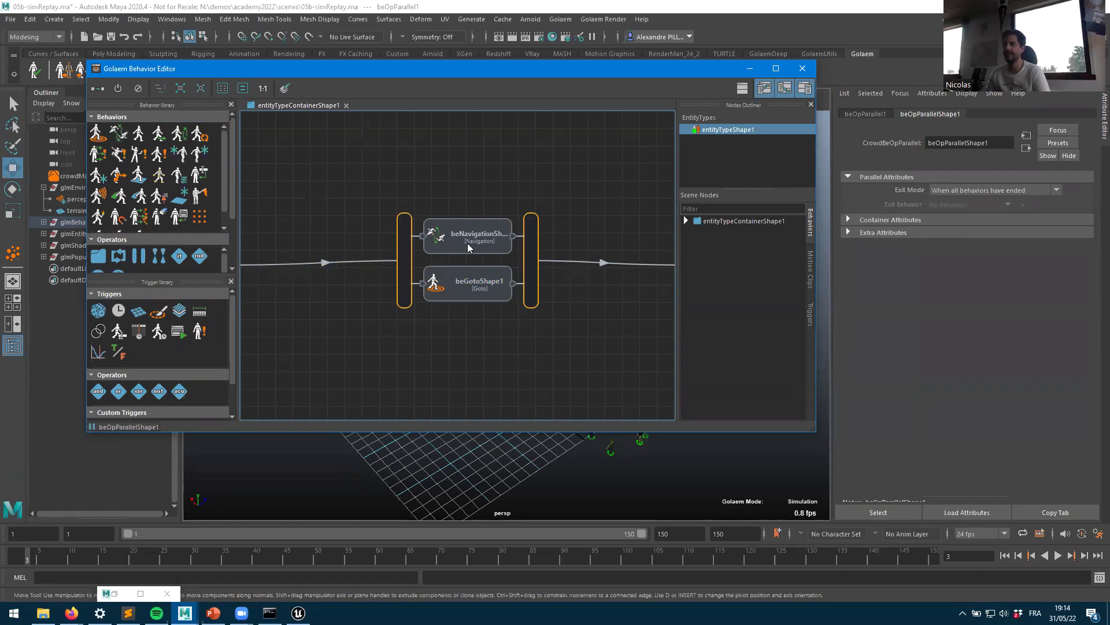
click(451, 248)
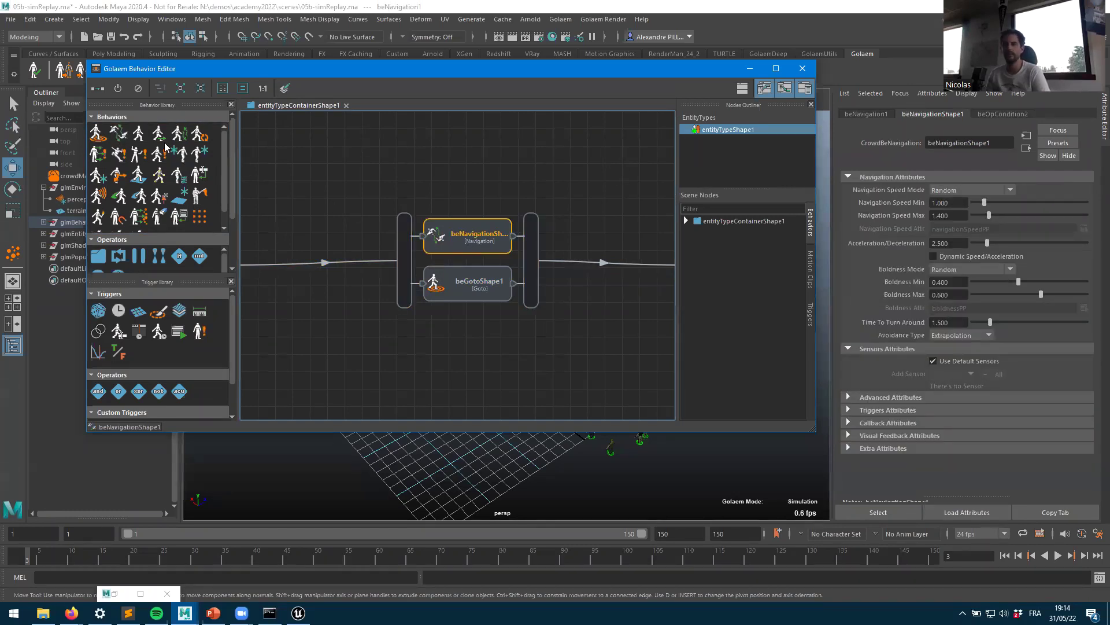
drag(158, 134, 383, 331)
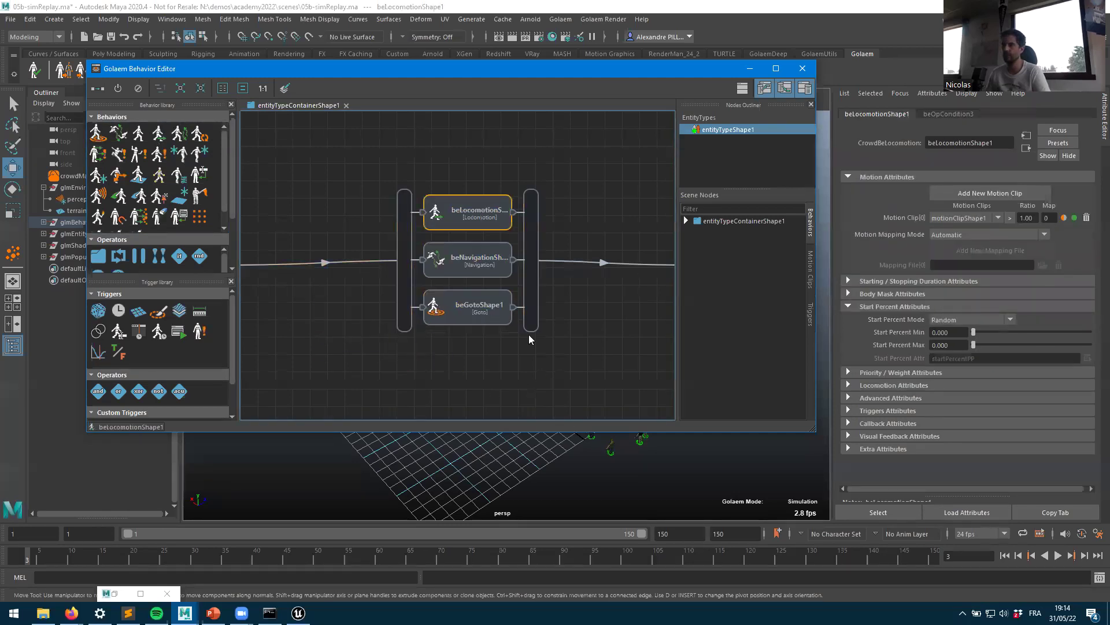
click(990, 193)
drag(578, 329, 452, 196)
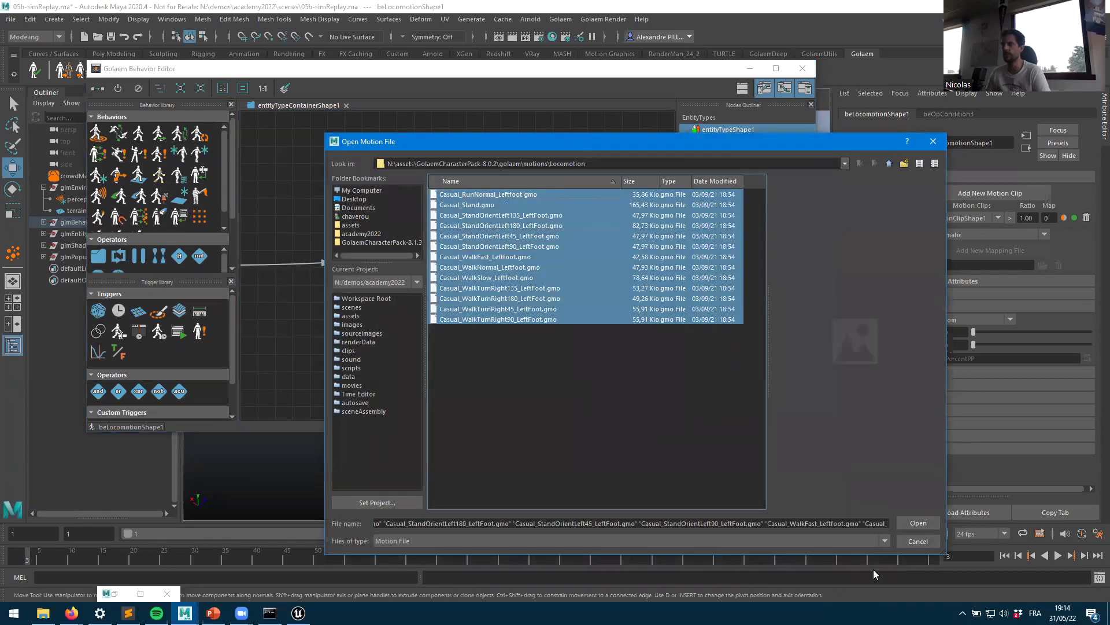
click(915, 520)
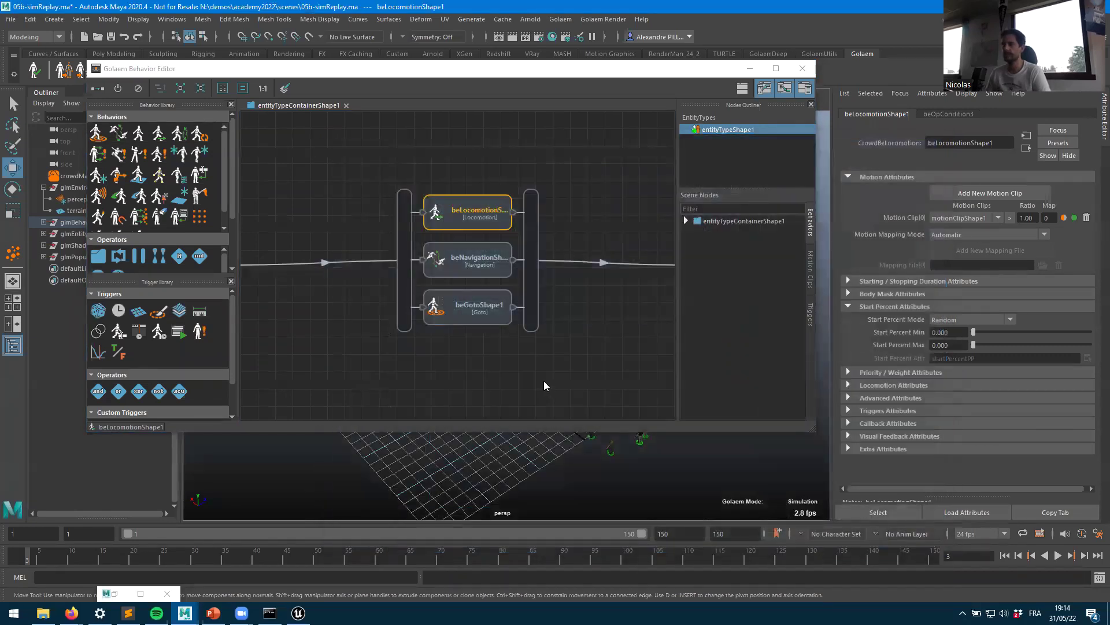
click(459, 217)
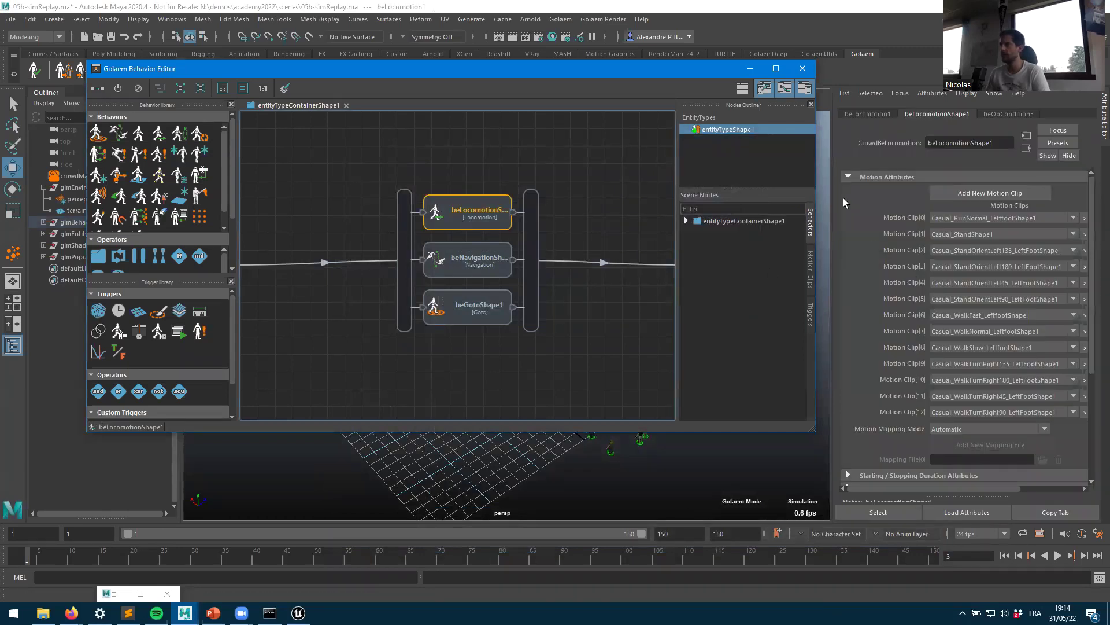
Step: Widen the attribute panel to check clip ratios, then minimize the Behavior Editor
drag(831, 193, 783, 194)
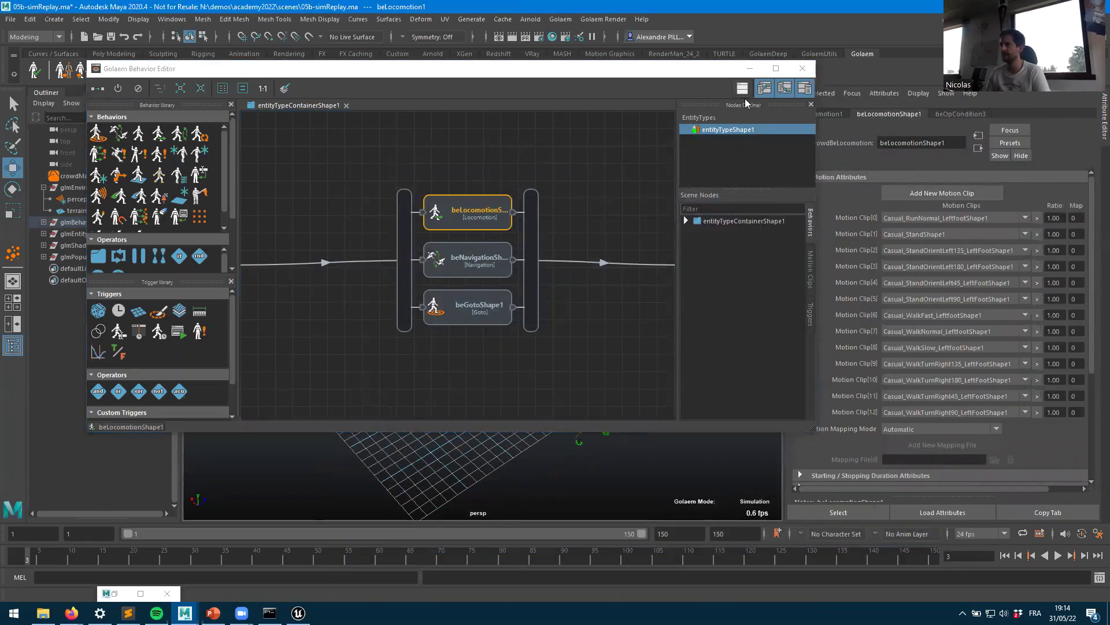
drag(684, 66, 511, 86)
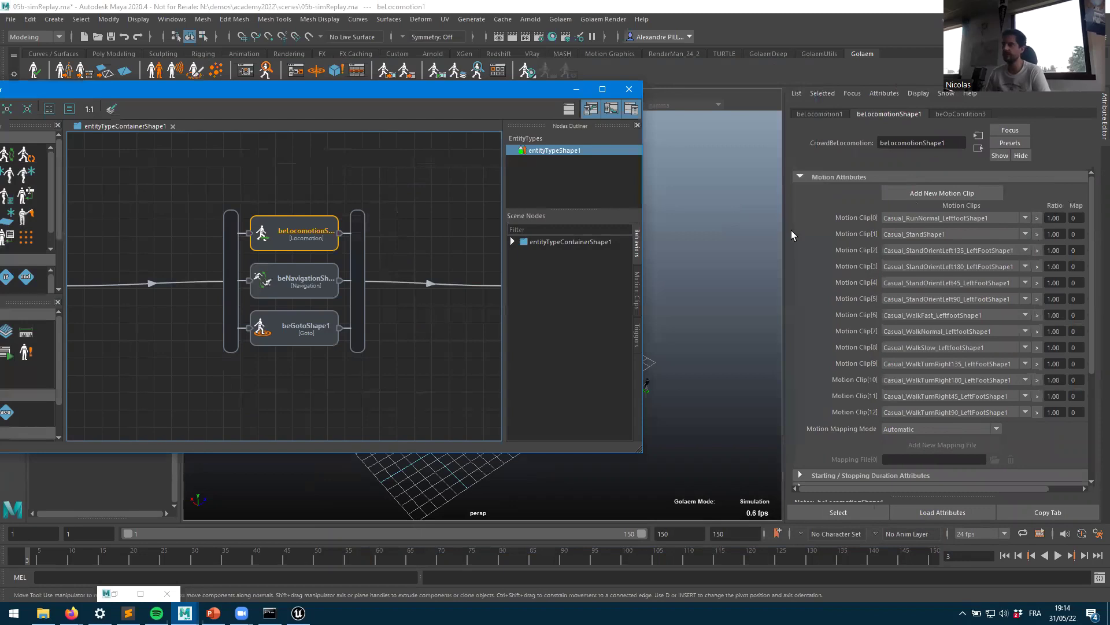
drag(781, 225, 722, 227)
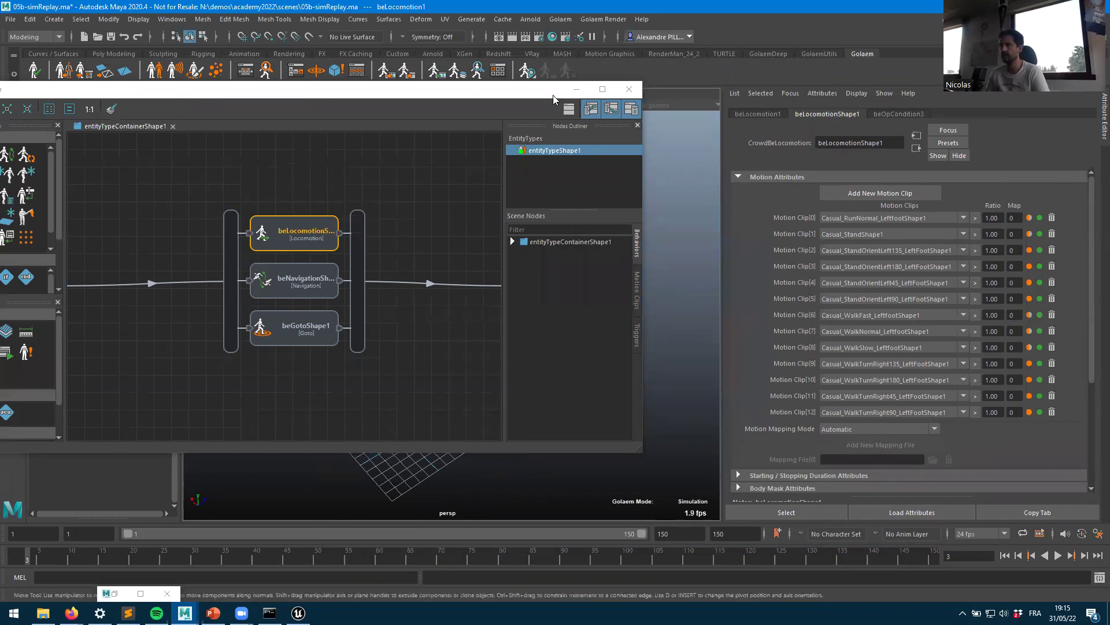
click(576, 89)
Step: Watch the crowd walk toward the target, stop playback at frame 128, and save 05b-simReplay
alt+drag(440, 335, 613, 451)
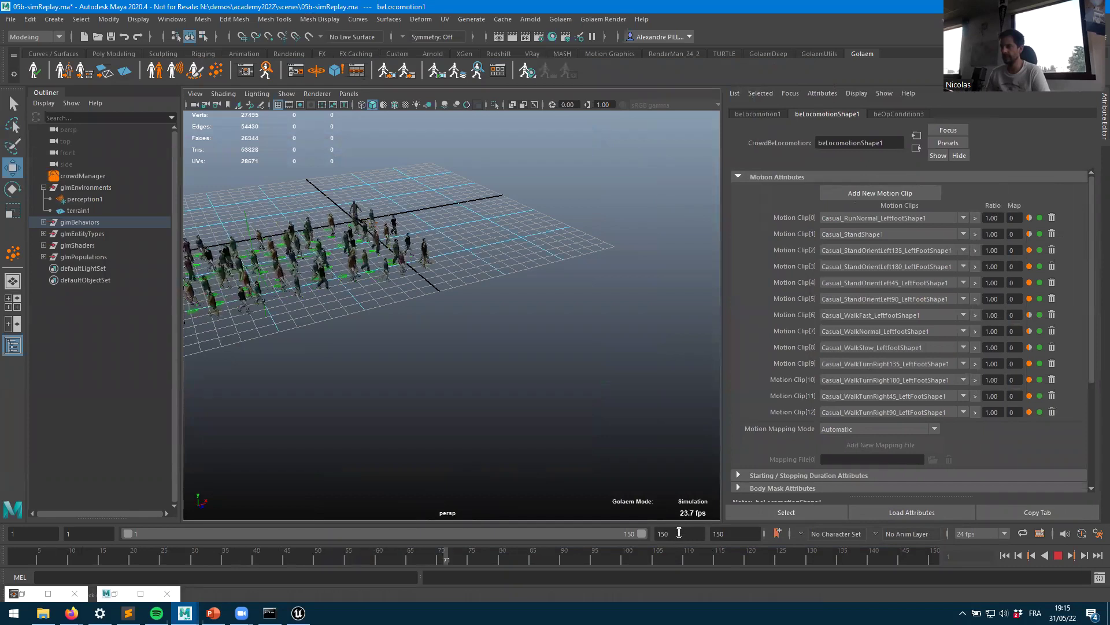
click(1058, 555)
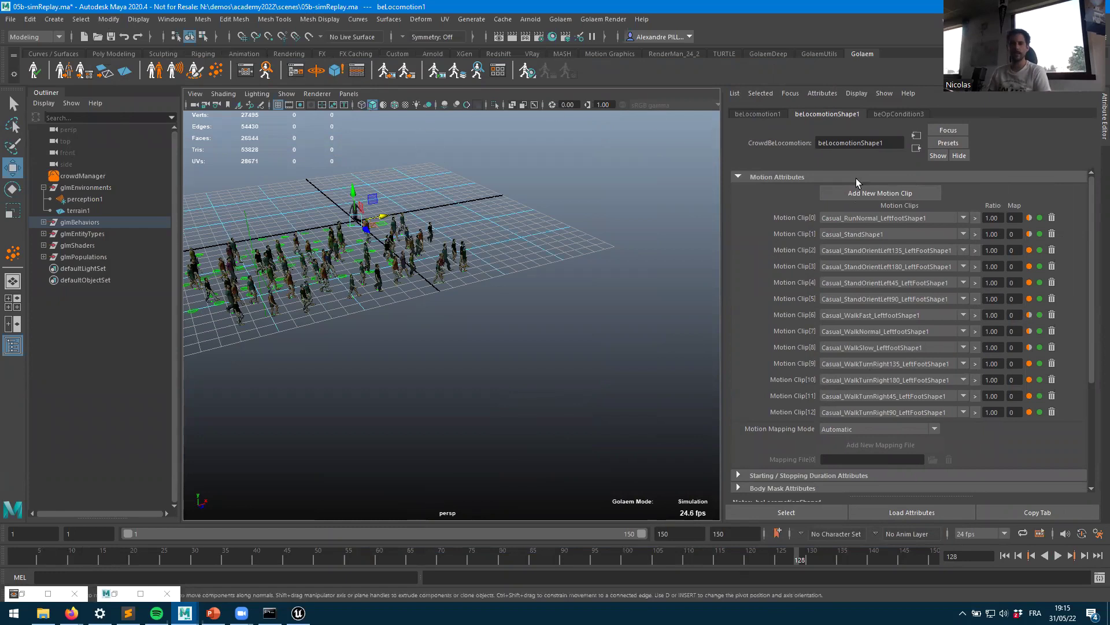
alt+drag(578, 247, 512, 284)
alt+right_drag(512, 285, 113, 40)
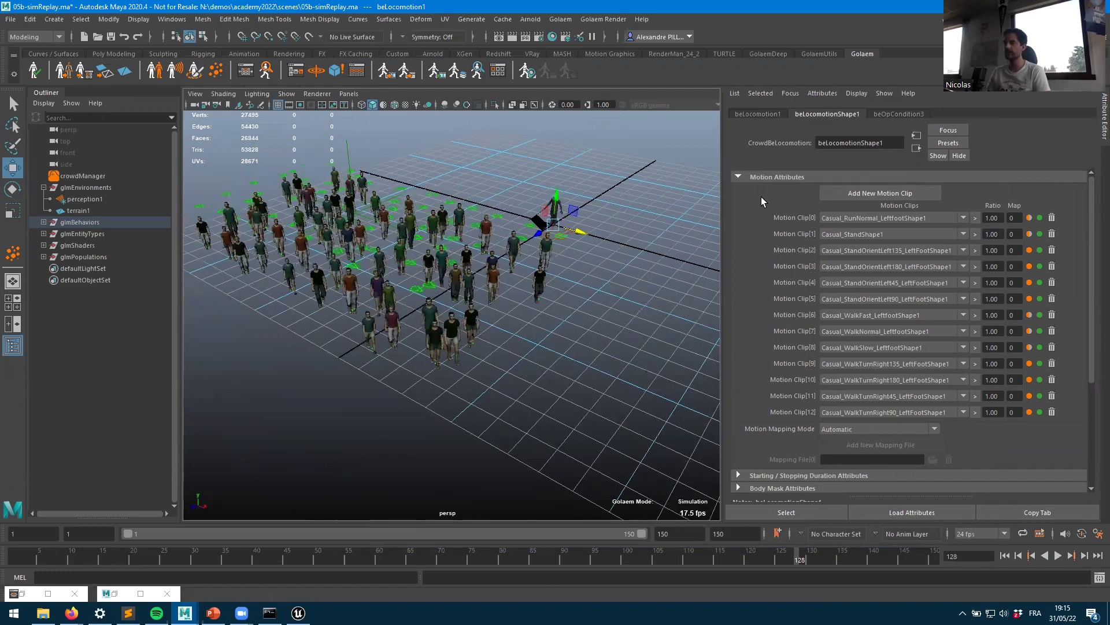
key(ctrl+s)
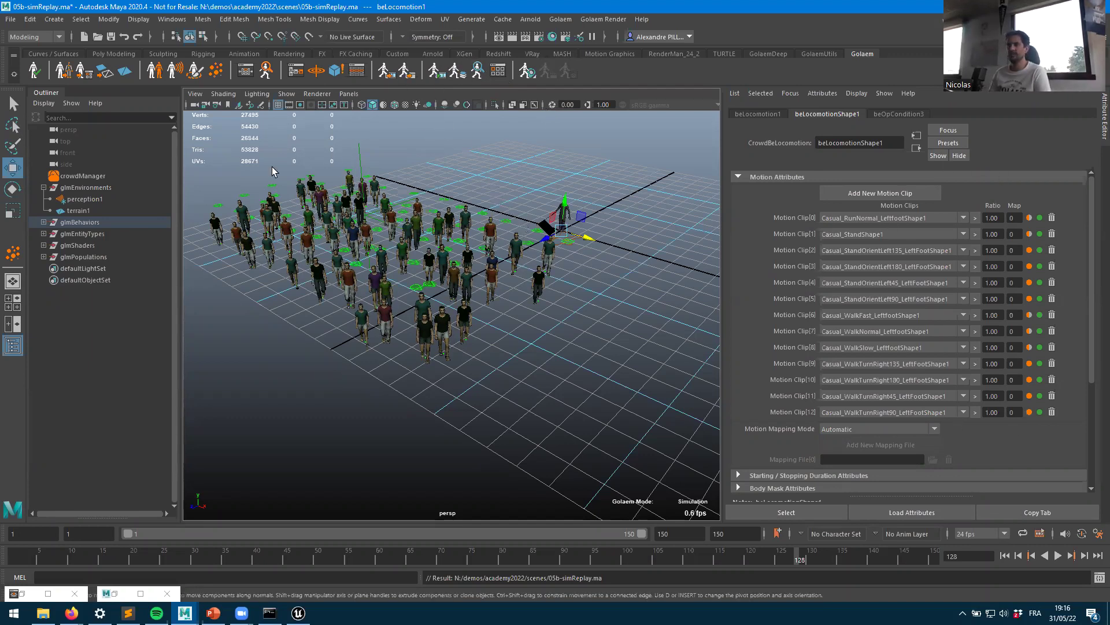
Step: Check beNavigationShape1 and beGotoShape1 settings, then minimize the editor and view the crowd from above
click(246, 78)
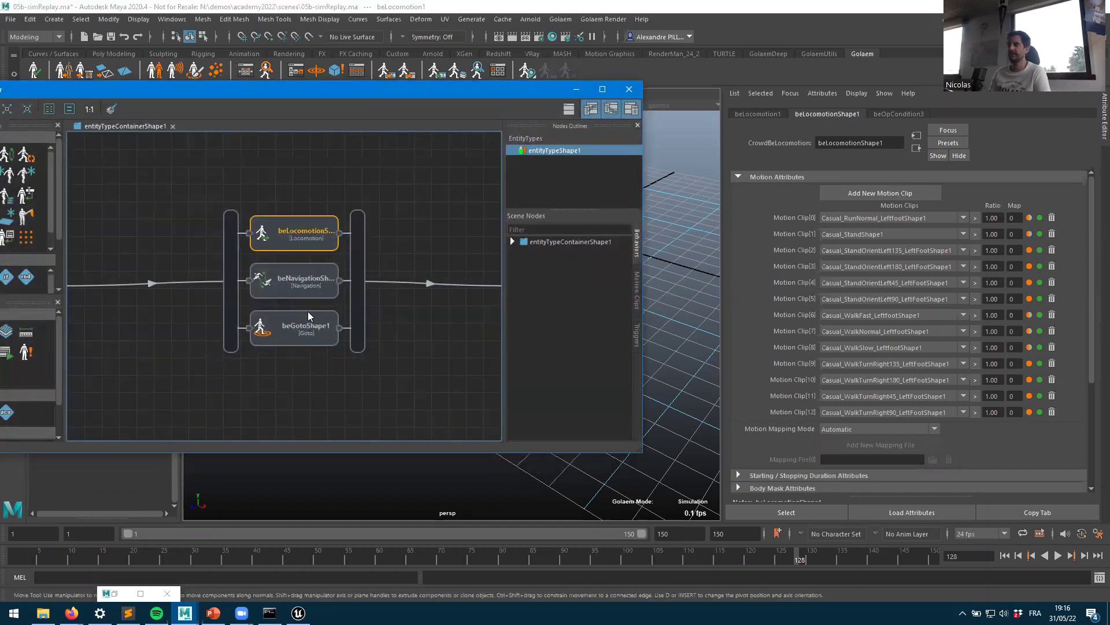
click(296, 292)
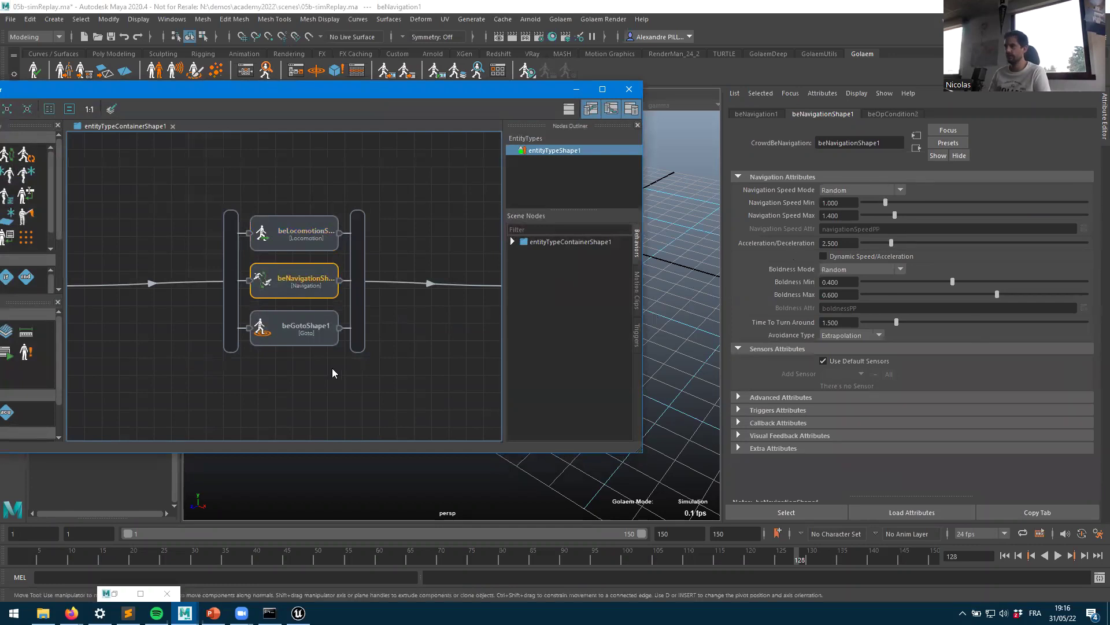
click(289, 345)
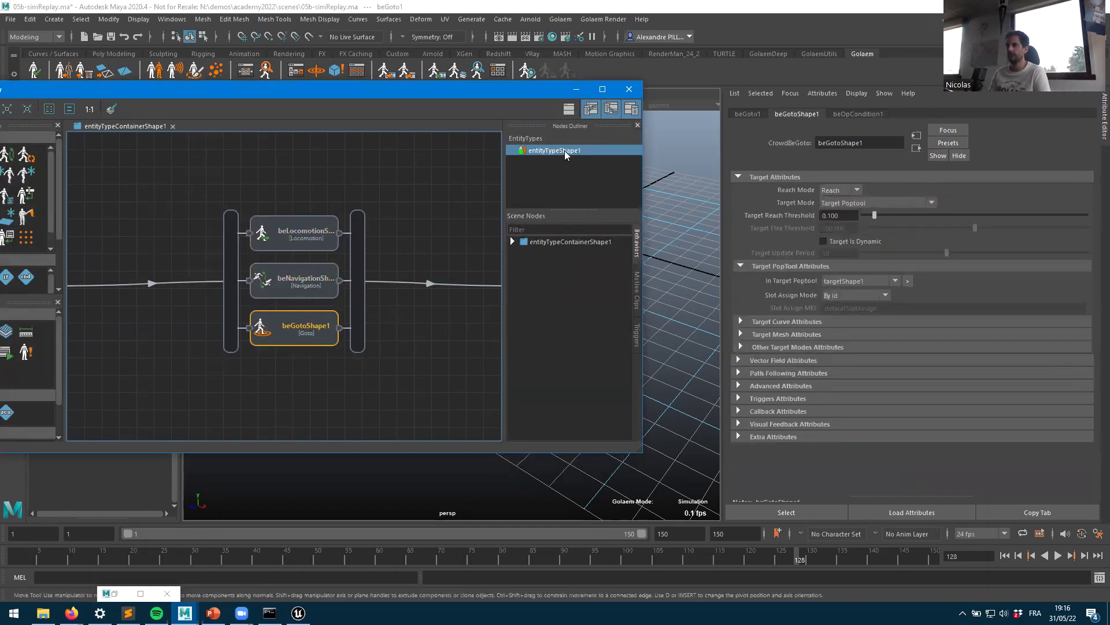
click(571, 86)
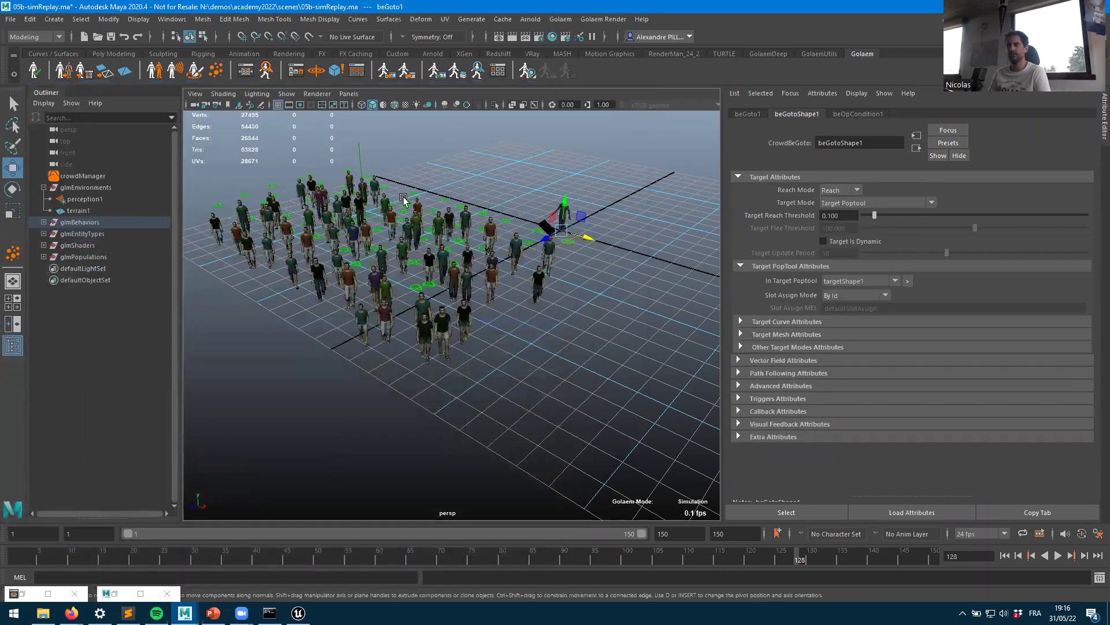
alt+drag(642, 437, 533, 247)
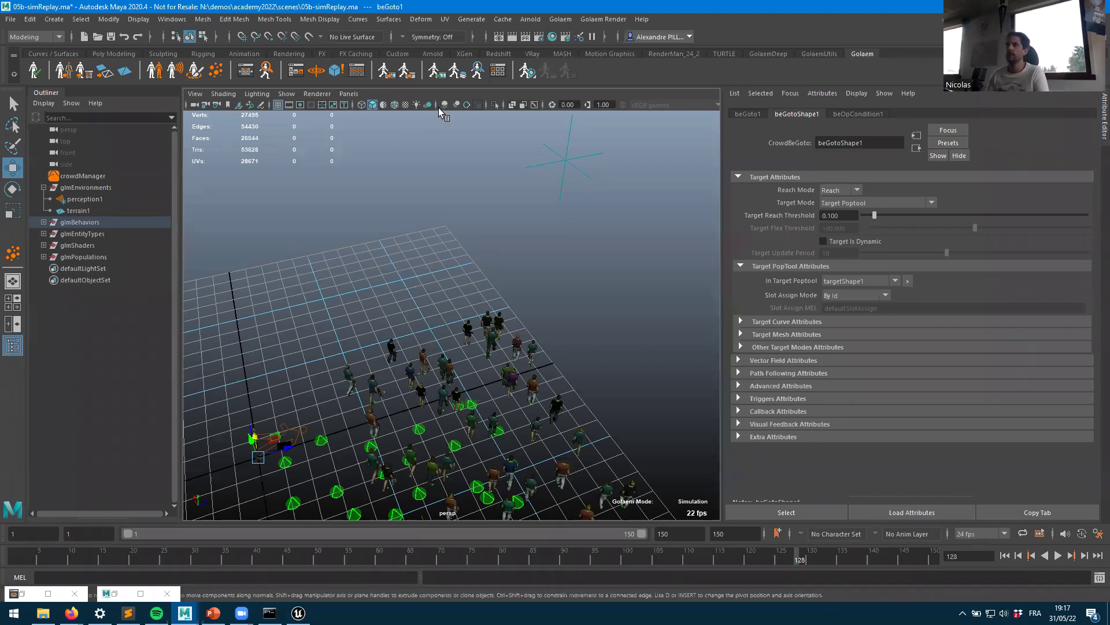
Step: Export the crowd as 05b-simReplay.gda into a new 'engine' folder under 05a-cacheReplay
click(408, 75)
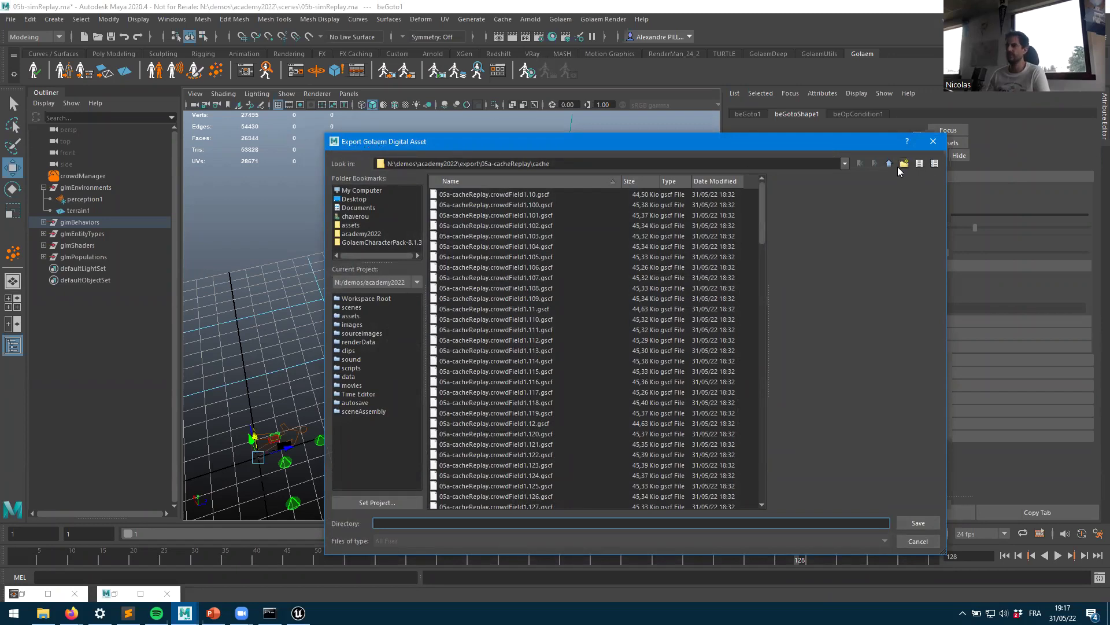
scroll(599, 375, down, 12)
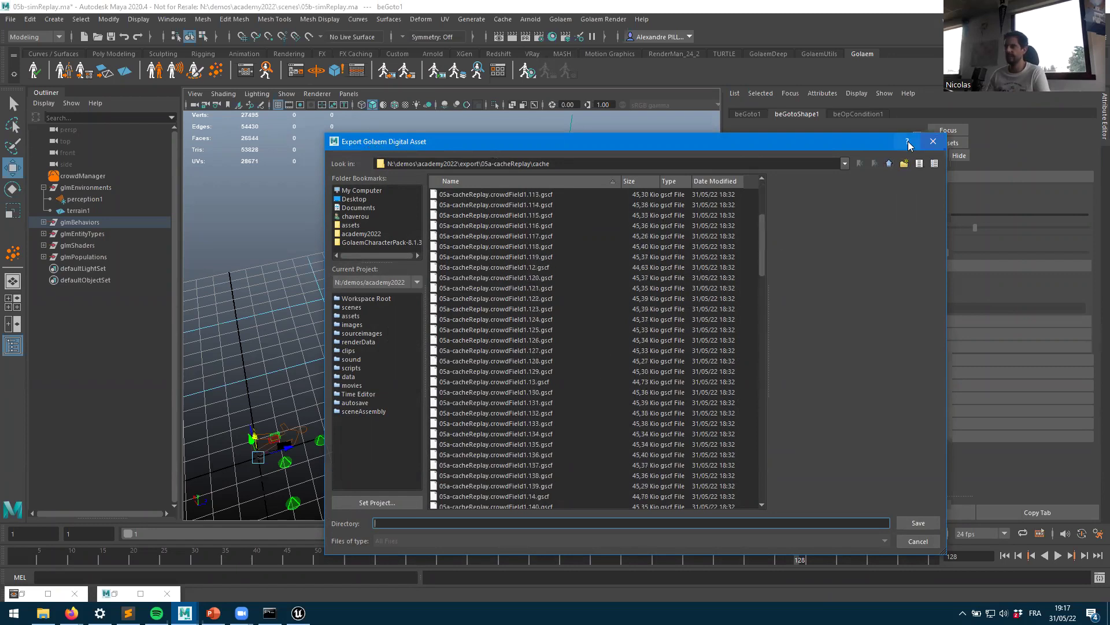
click(889, 163)
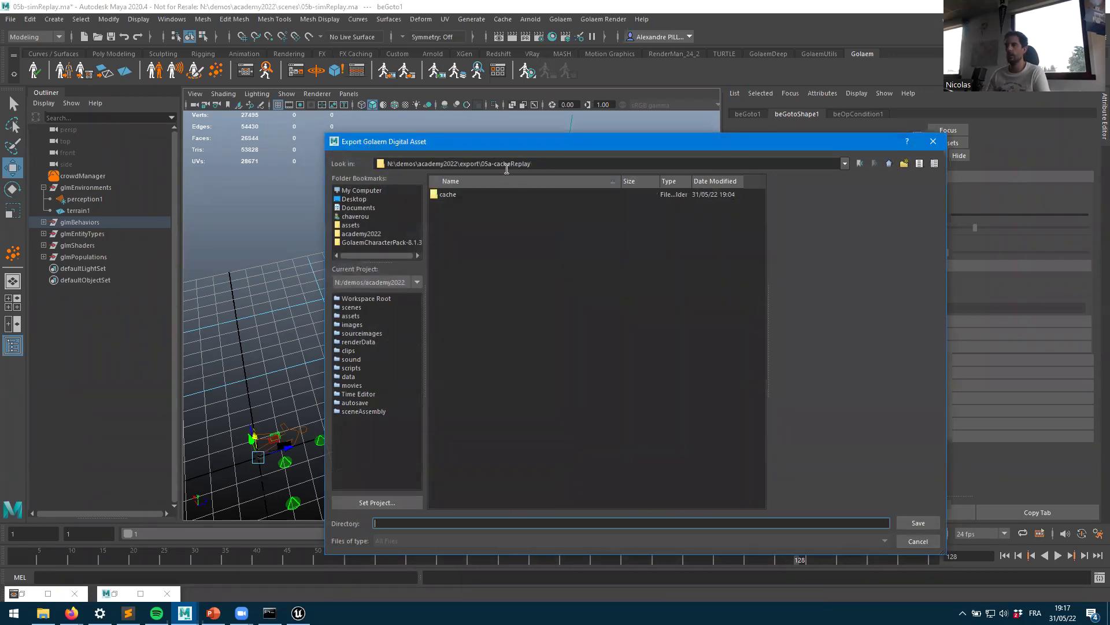
right_click(489, 274)
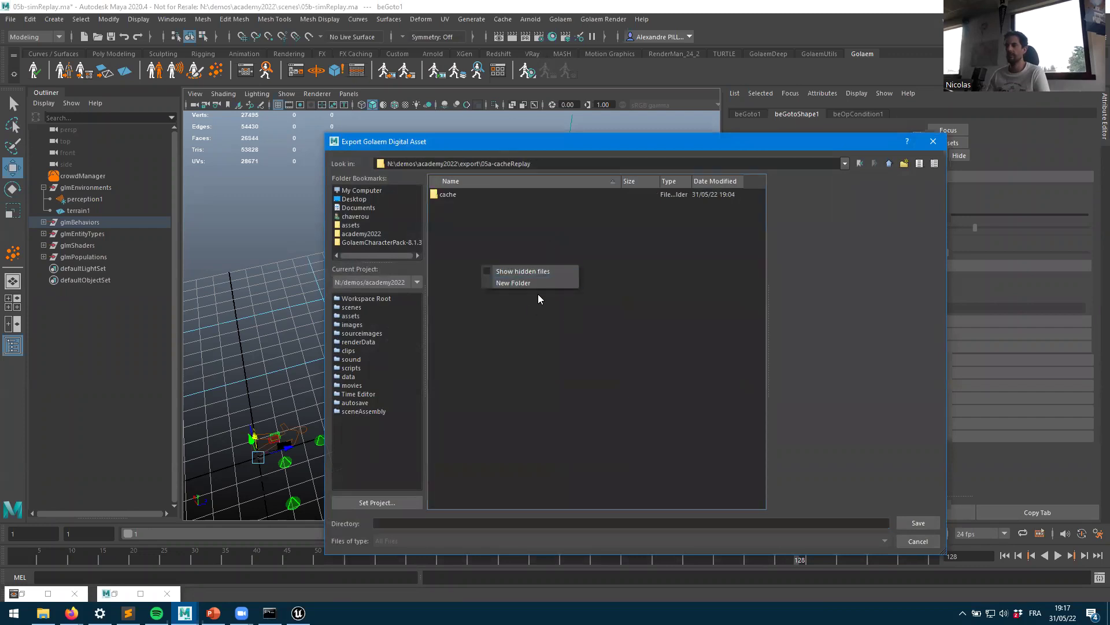
click(518, 281)
text(engine)
key(Return)
key(Return)
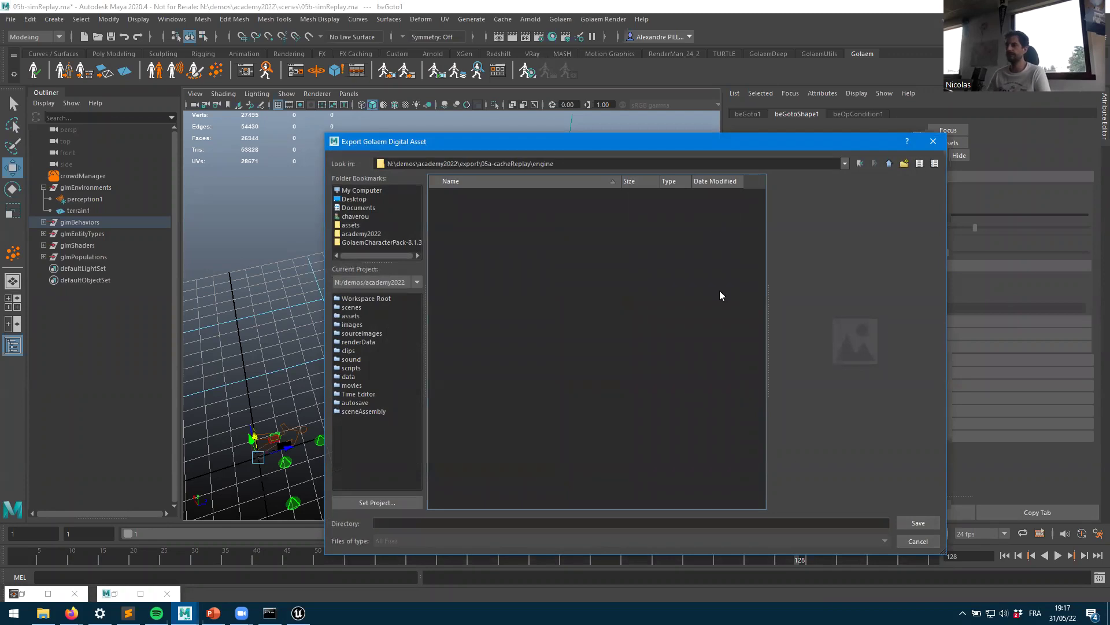
click(921, 522)
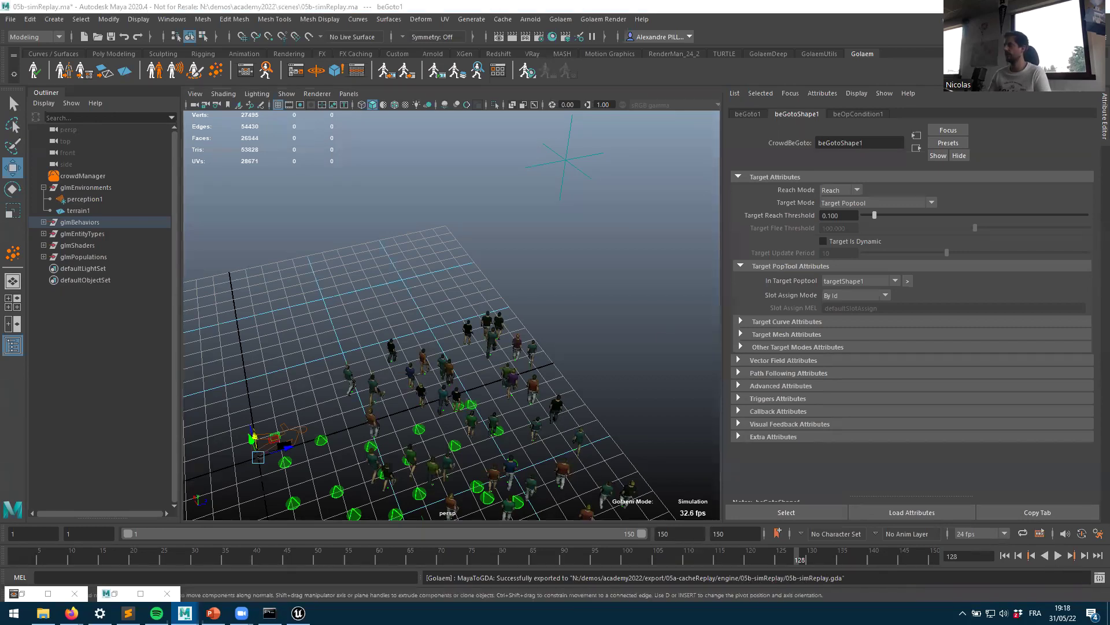
Step: Copy the GDA export folder path from the Script Editor log and minimize the log
key(alt+Tab)
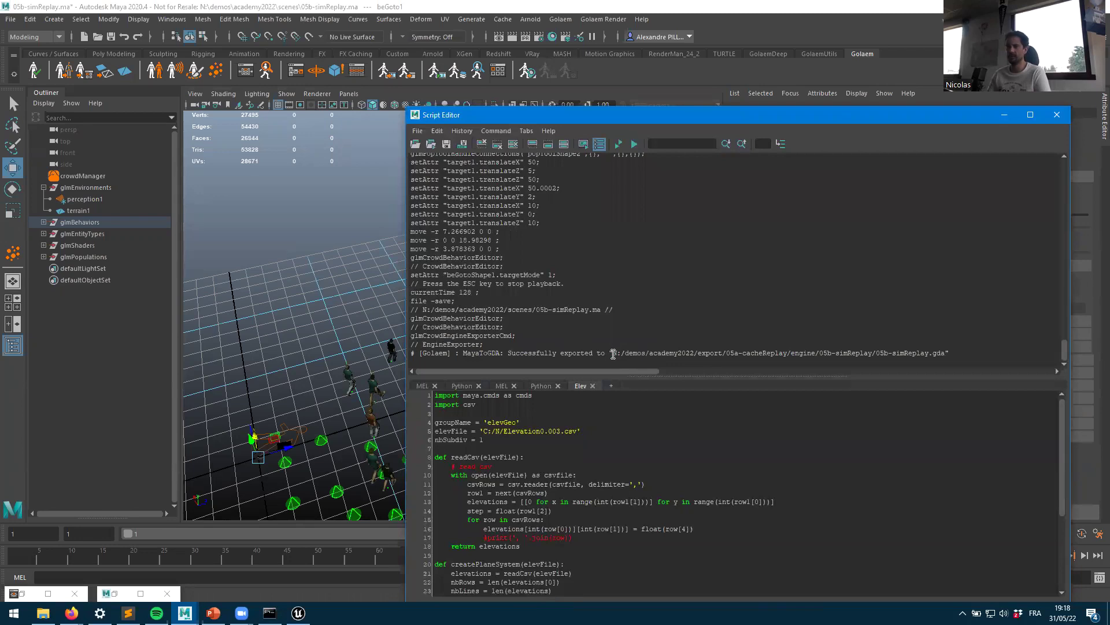
shift+drag(865, 352, 878, 354)
key(ctrl+c)
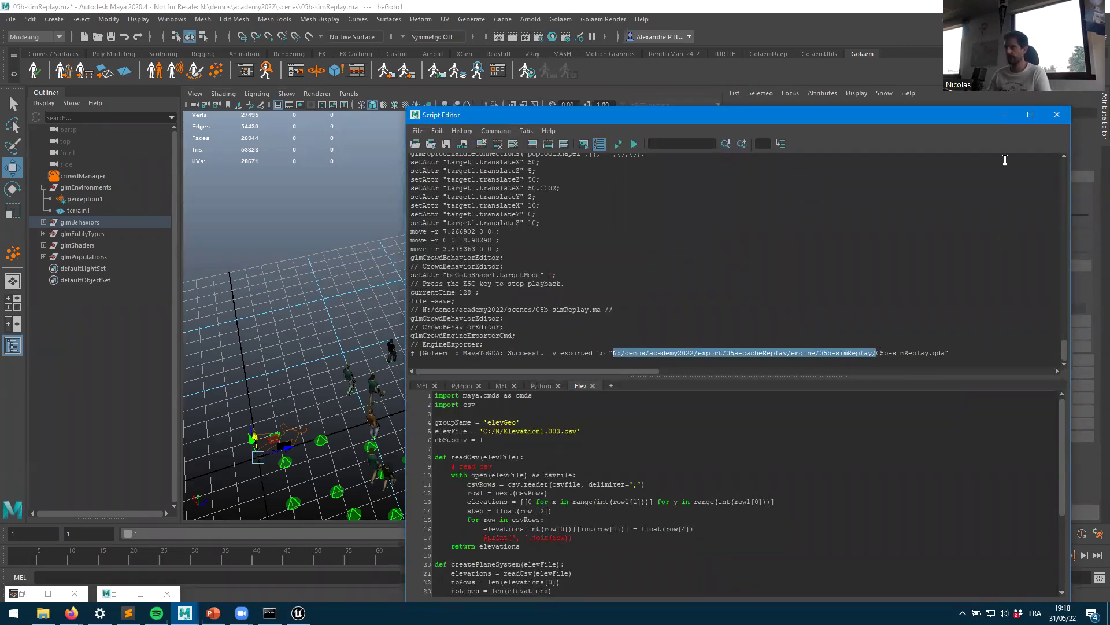
click(1005, 116)
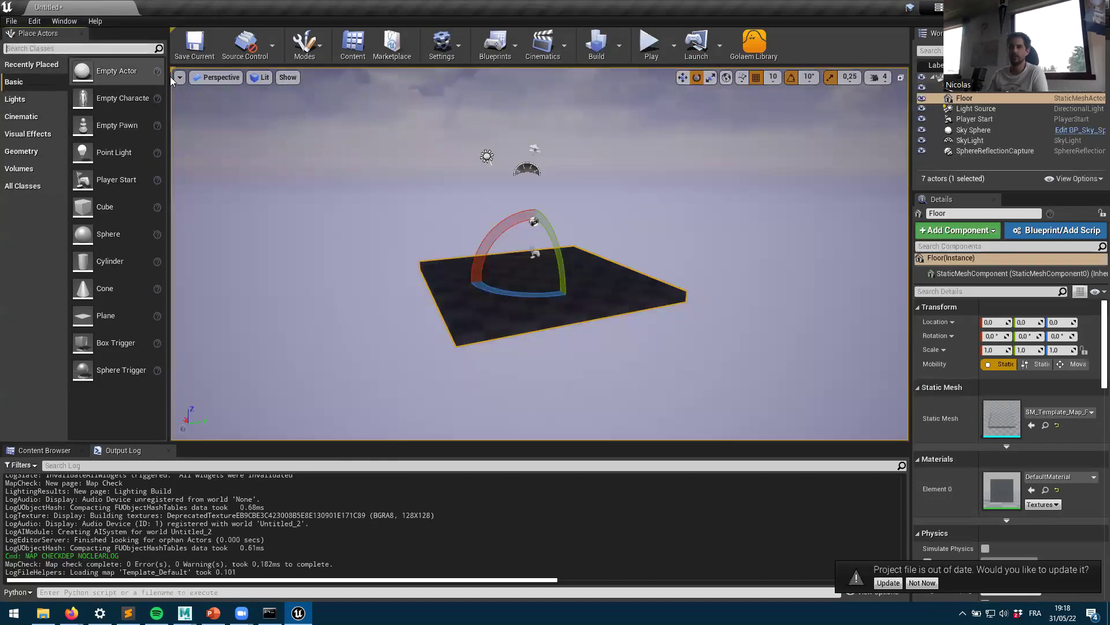
Step: Search Place Actors for 'gol' and place a Golaem Simulation actor at the origin
text(gol)
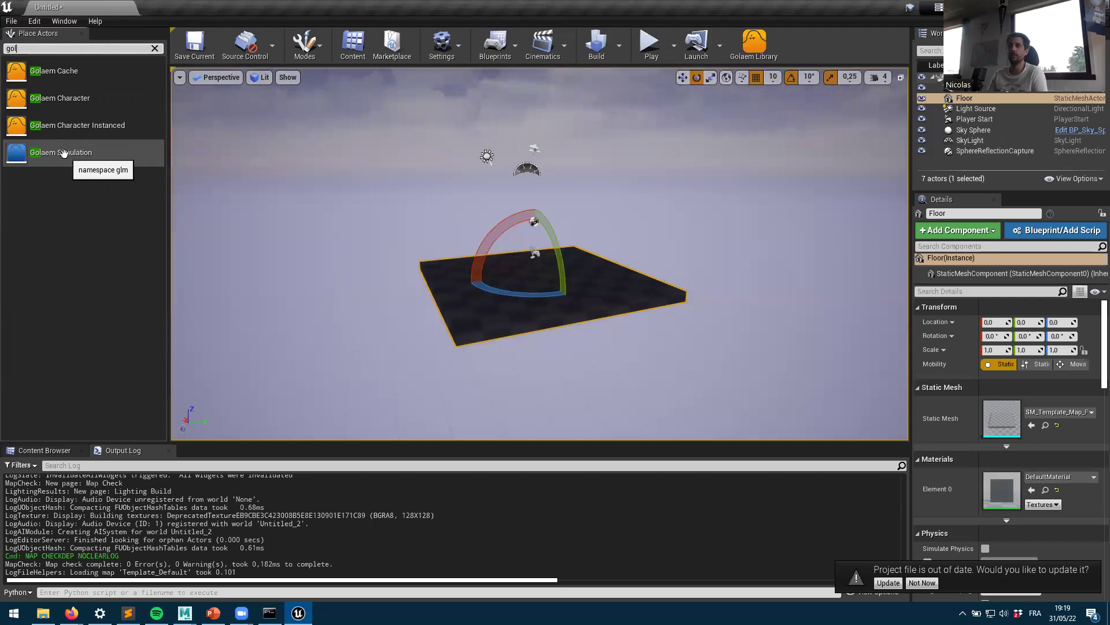
drag(64, 153, 611, 314)
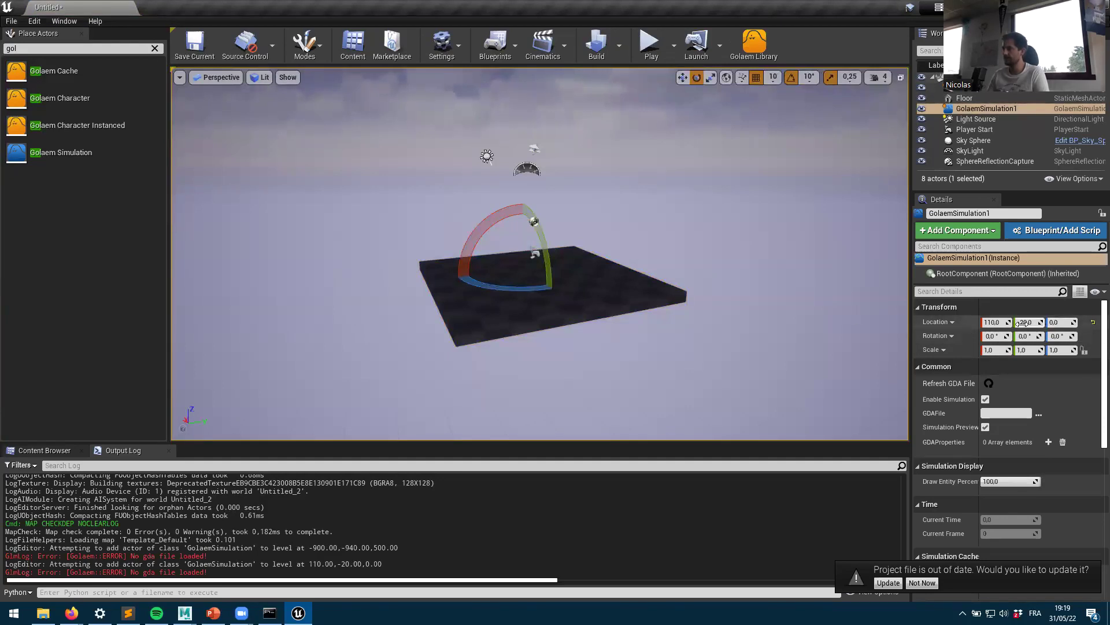
click(1094, 322)
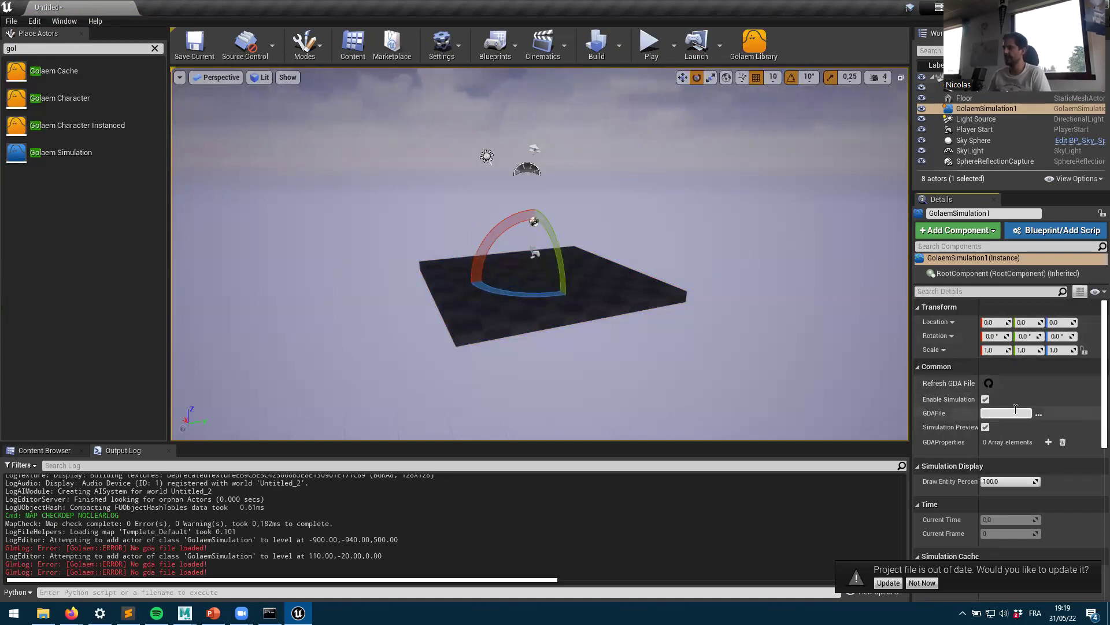
Step: Load 05b-simReplay.gda from the pasted export folder into the GDAFile setting
click(1039, 414)
drag(221, 11, 299, 133)
click(431, 152)
key(ctrl+v)
key(Return)
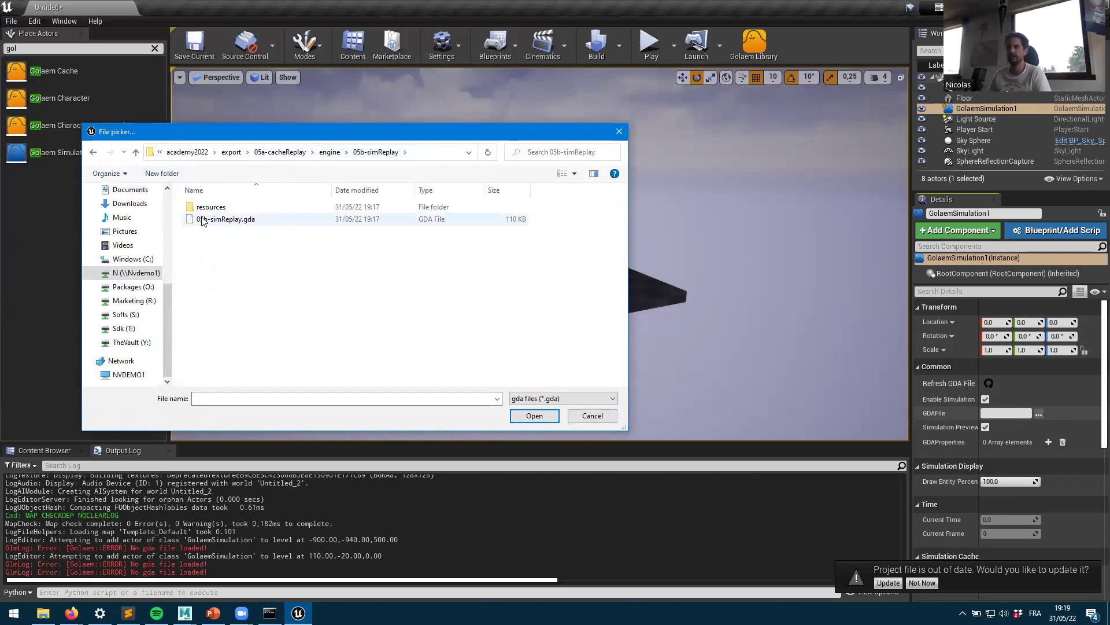
double_click(229, 220)
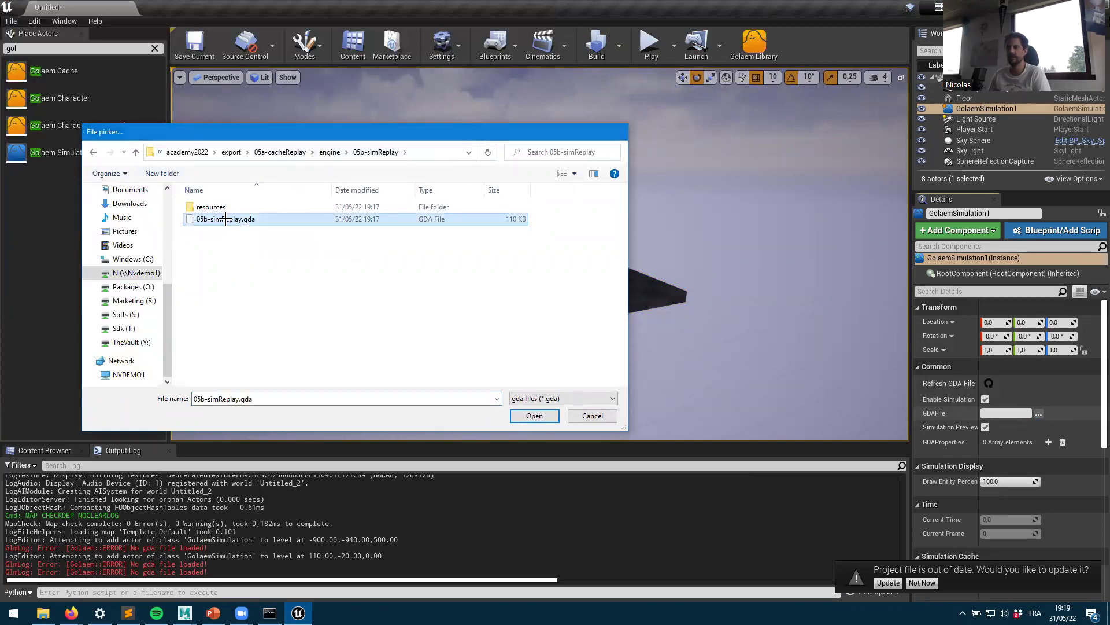
alt+drag(673, 294, 308, 214)
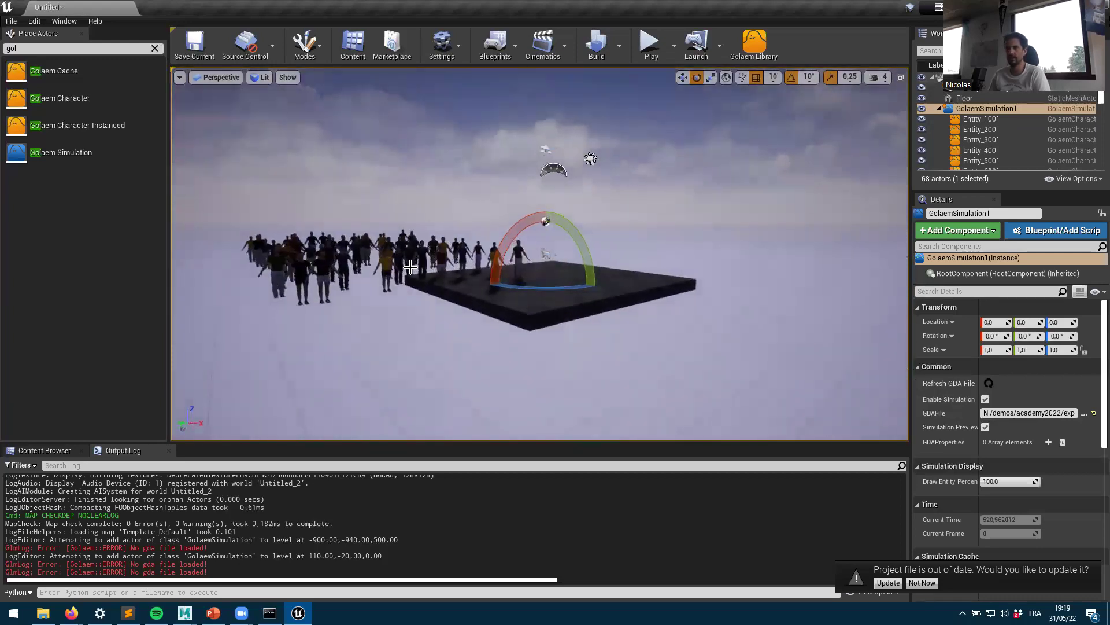
key(alt+Tab)
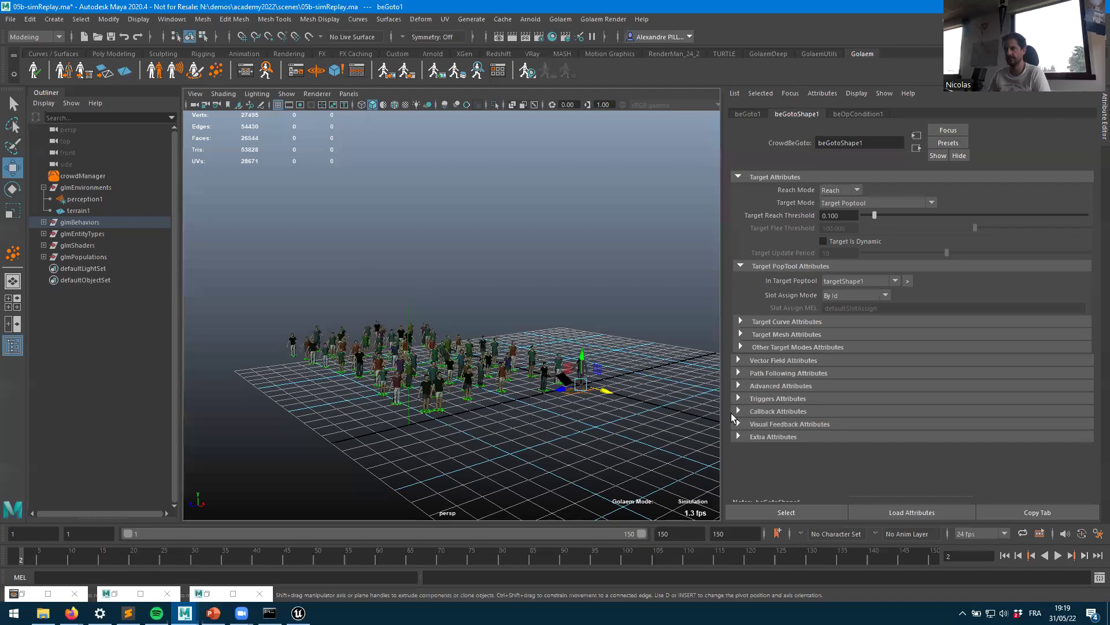
Step: Rotate the Light Source to about 206° so the crowd is lit
key(alt+Tab)
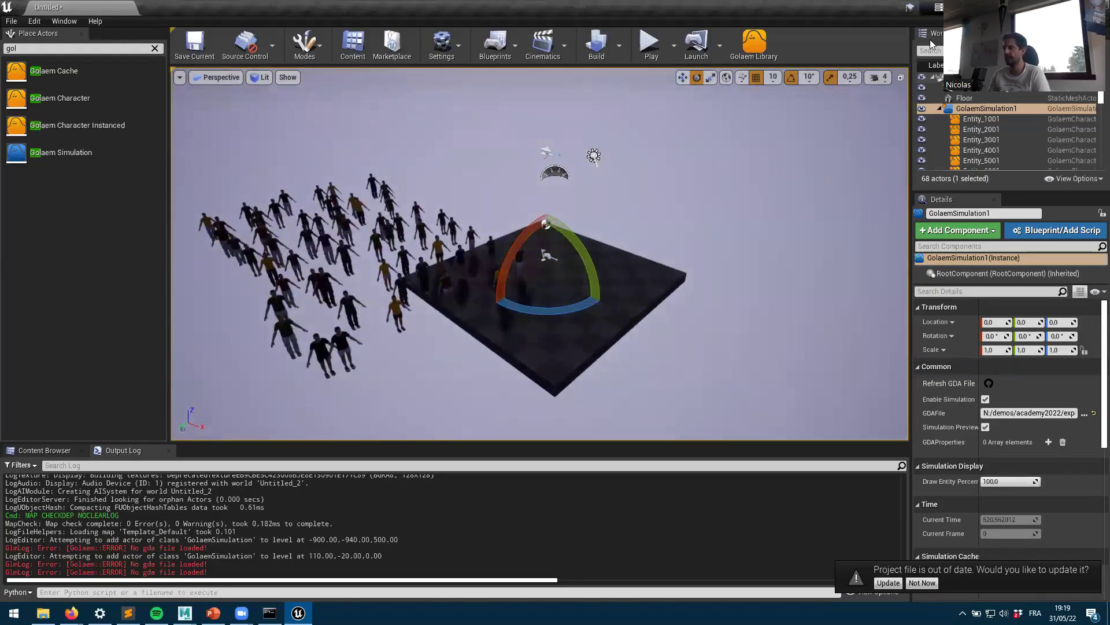
click(939, 109)
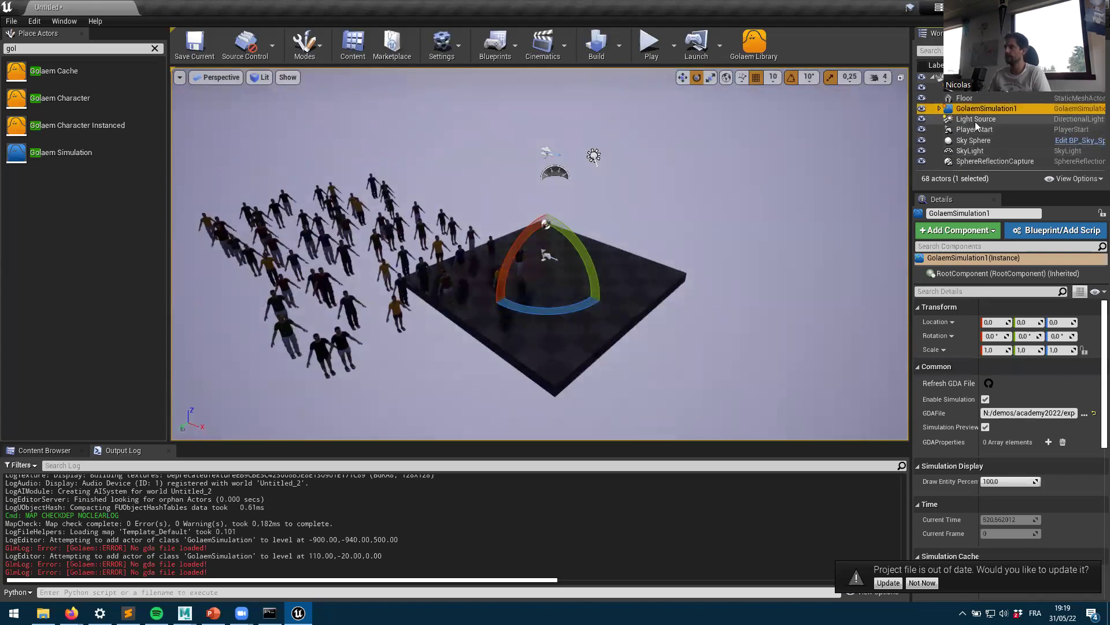
click(976, 119)
drag(629, 166, 785, 185)
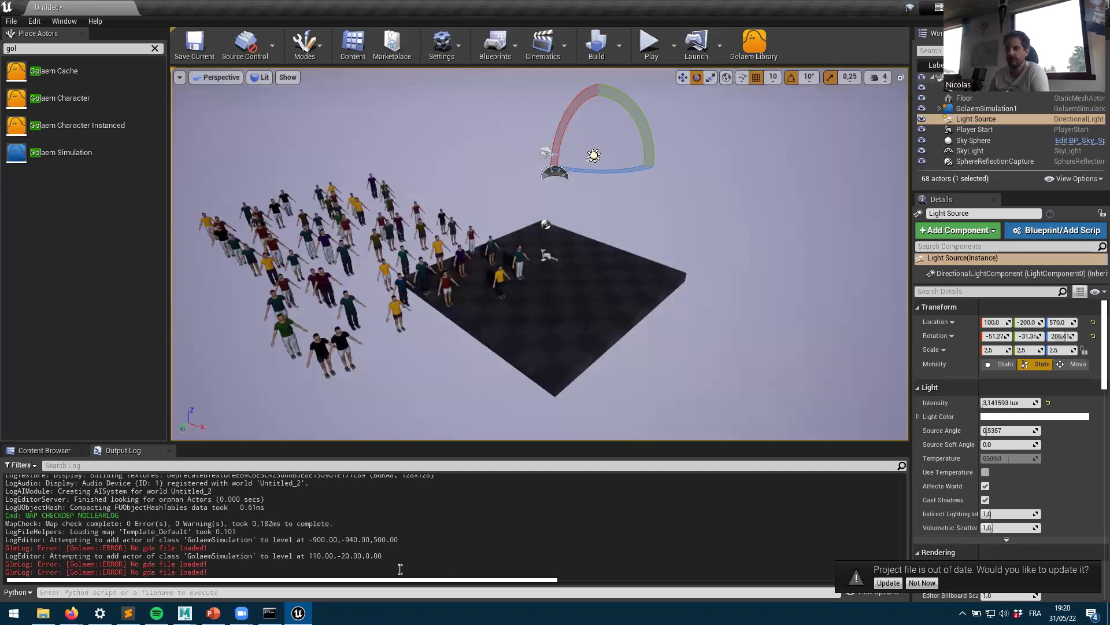
Step: In Maya, reopen the Behavior Editor to show beLocomotionShape1's 13 Casual clips at ratio 1.00
click(184, 612)
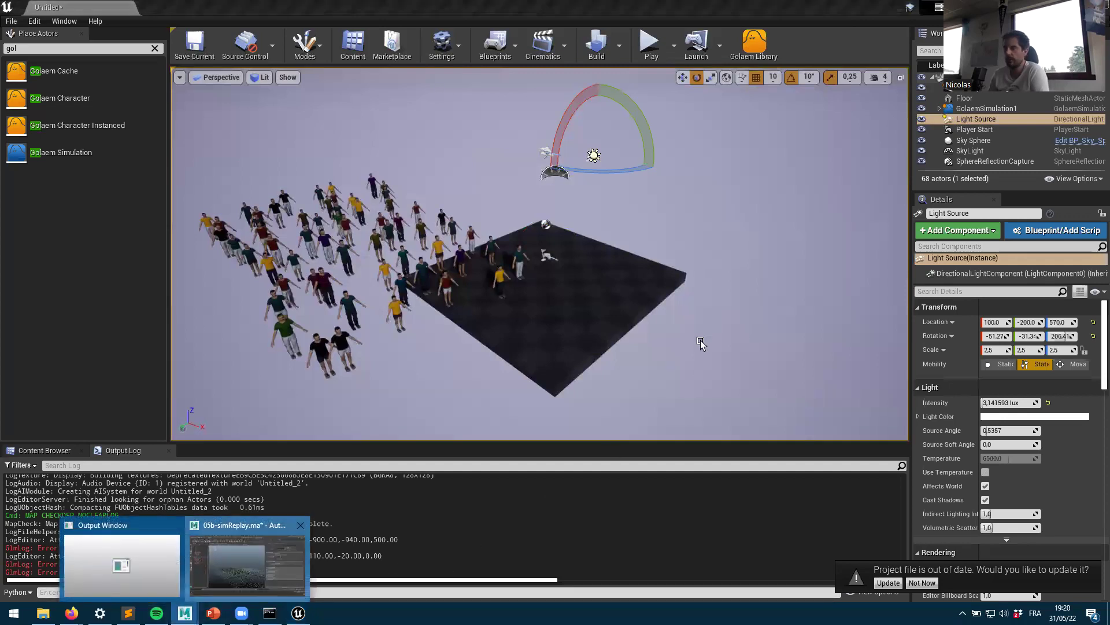
click(248, 564)
click(254, 74)
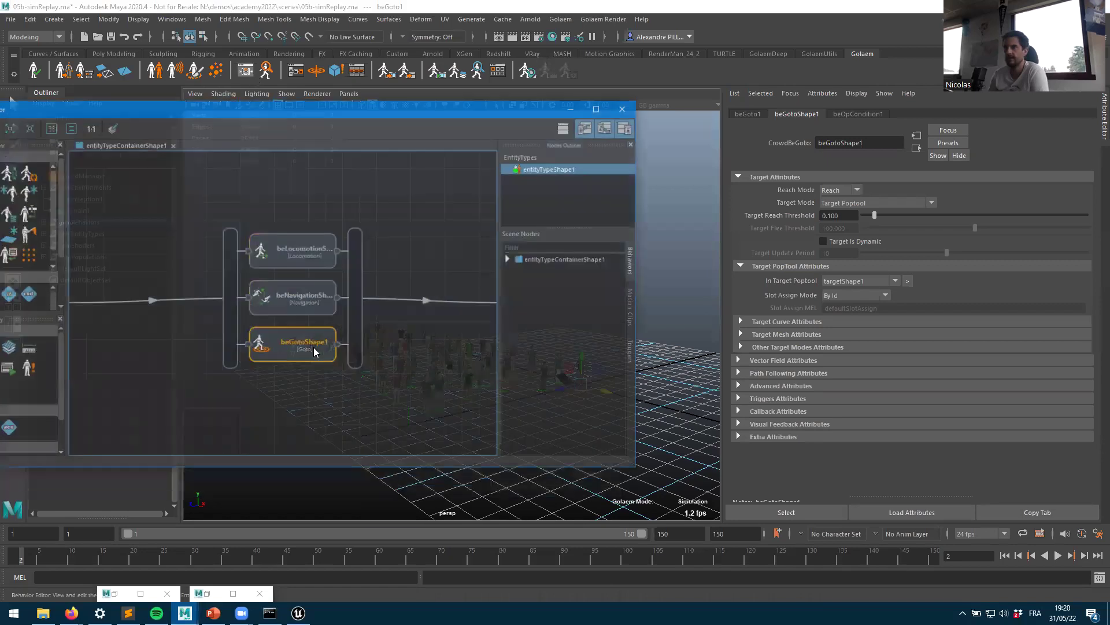
click(283, 250)
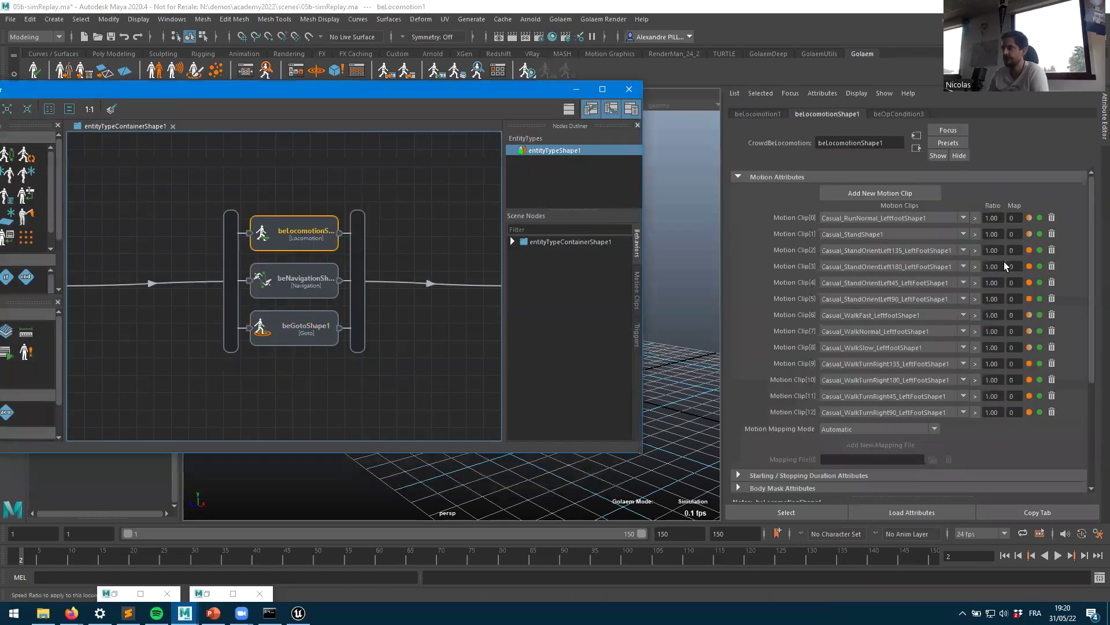
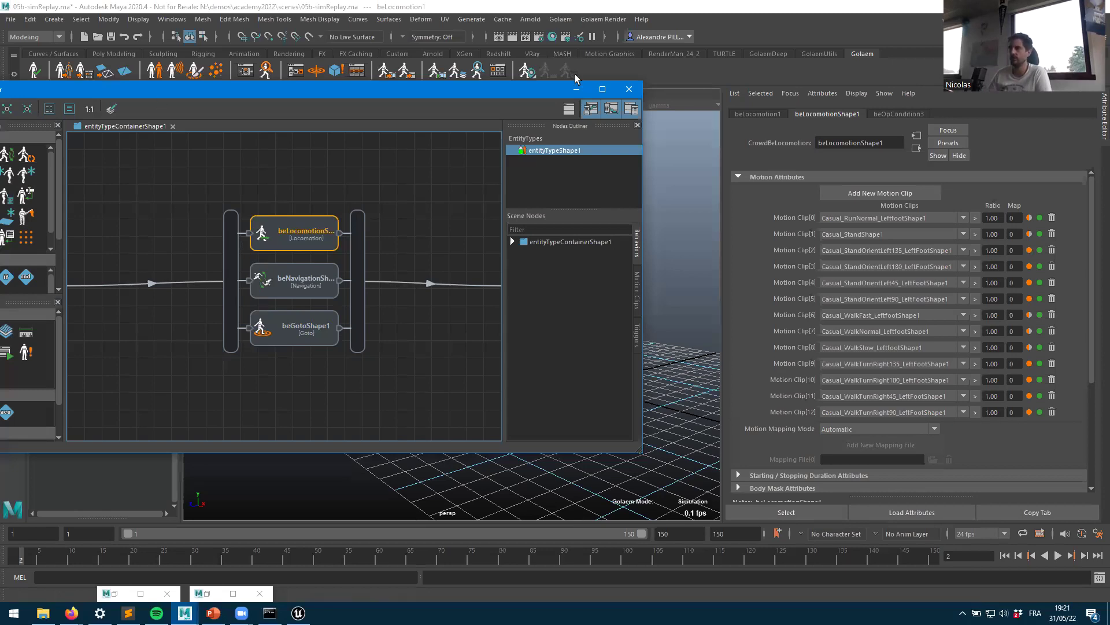
Step: Minimize the Golaem behaviour graph editor and bring the Unreal Editor level to the front
click(577, 88)
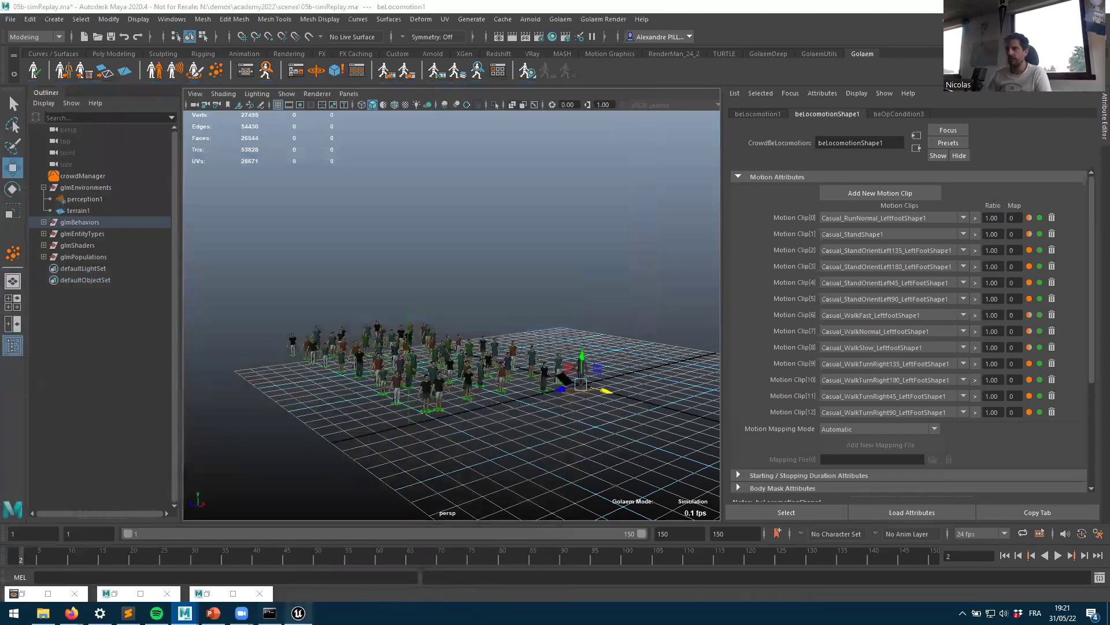
click(298, 612)
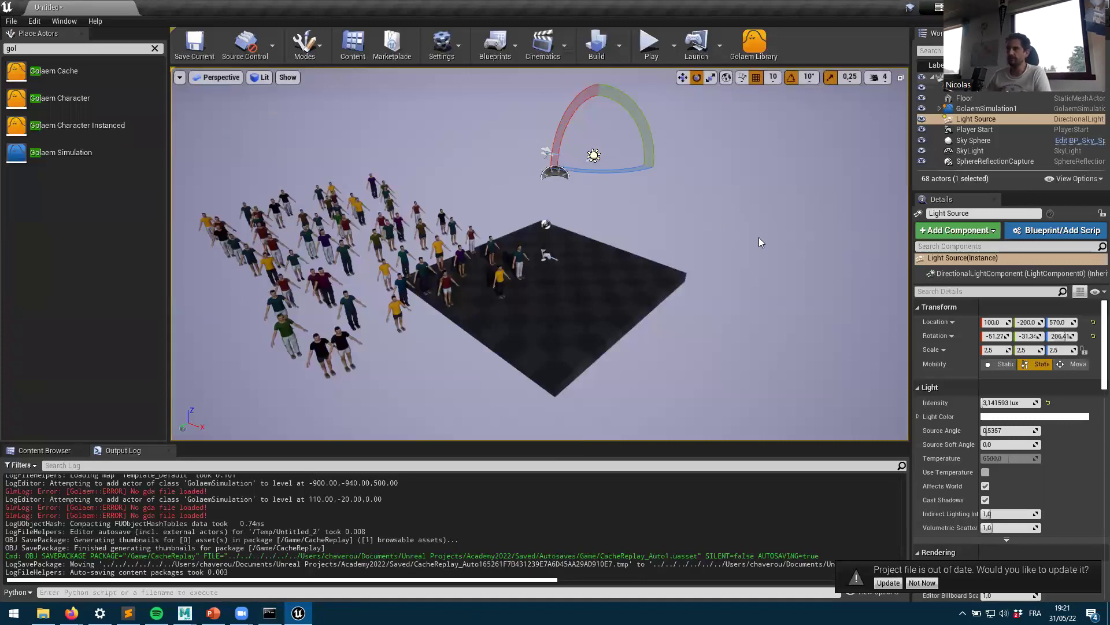
key(alt+p)
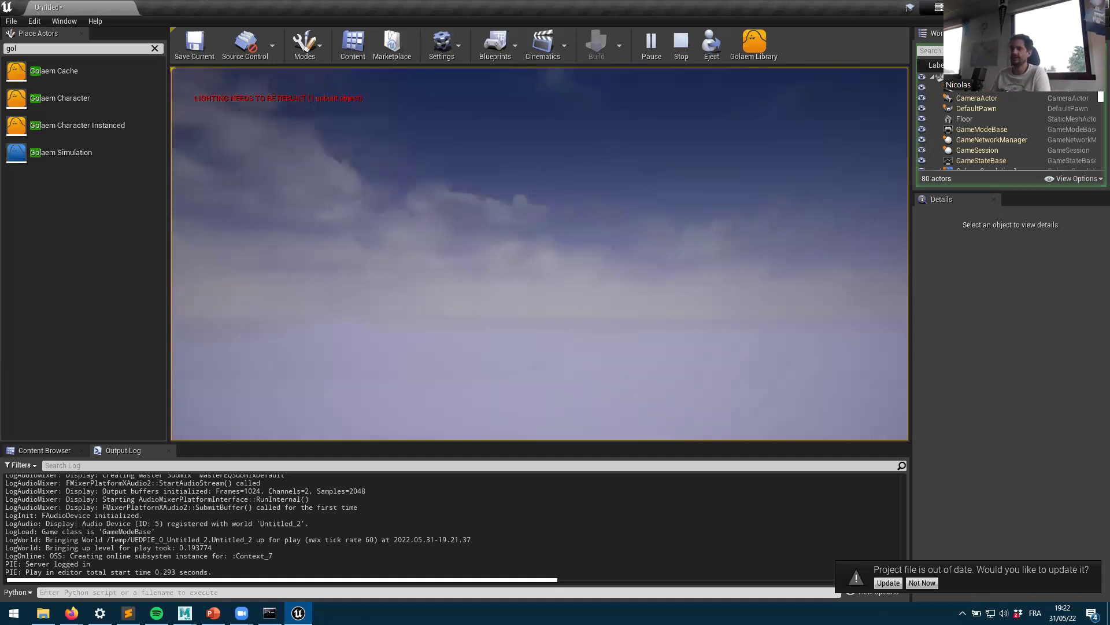
key(Escape)
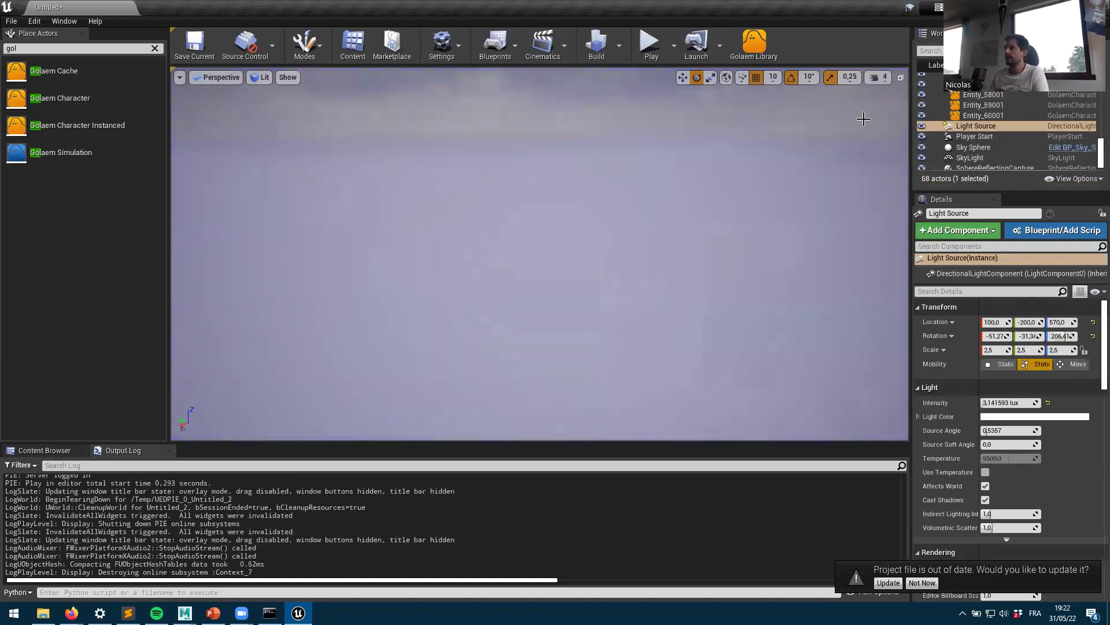
Step: Inspect Entity_10001's details, then show GolaemSimulation1's settings with its time settings expanded
scroll(1000, 147, up, 15)
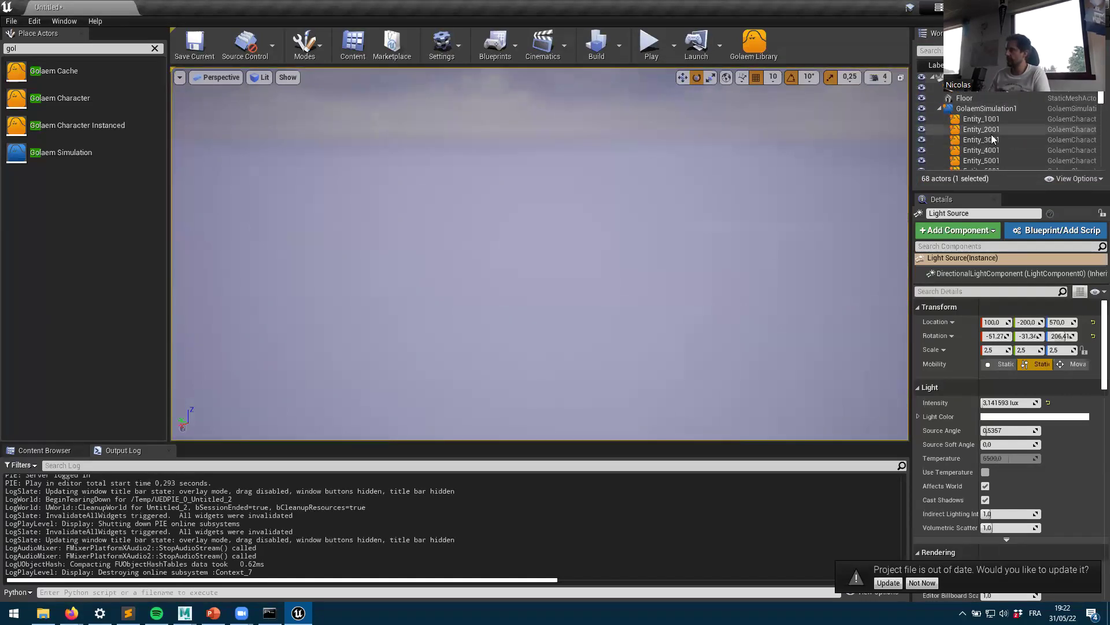
scroll(983, 150, down, 3)
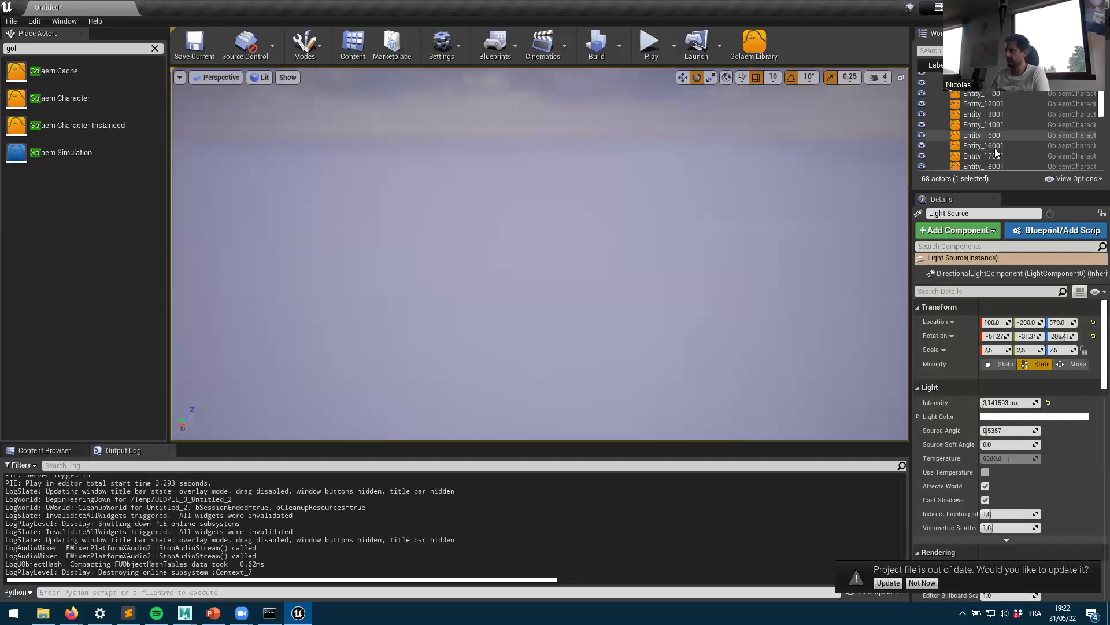
click(998, 141)
scroll(1013, 385, down, 5)
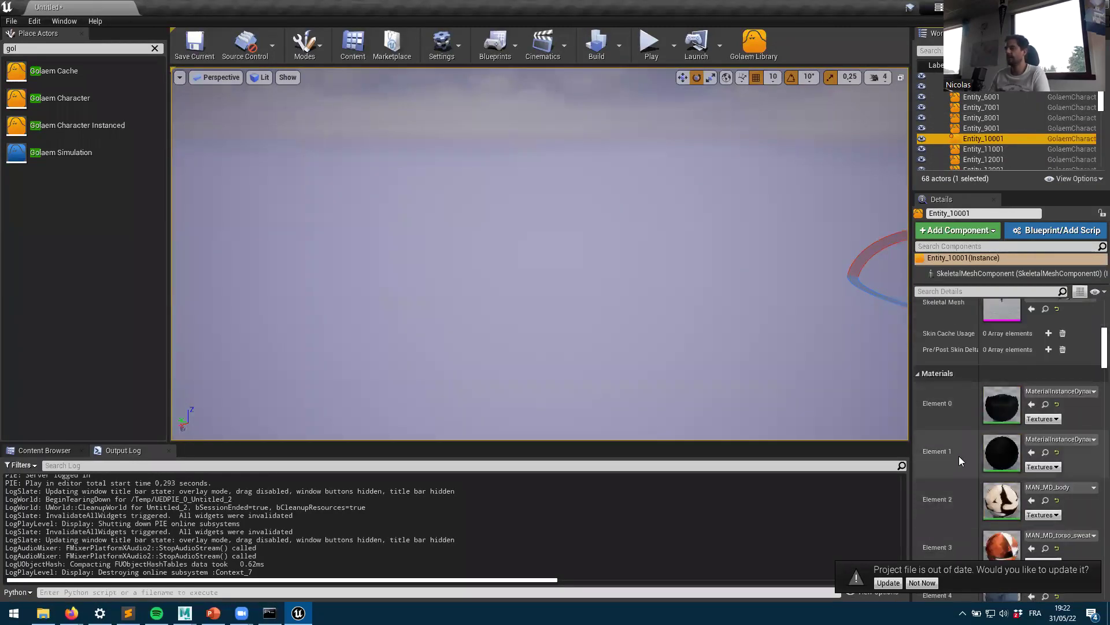
scroll(1005, 441, down, 5)
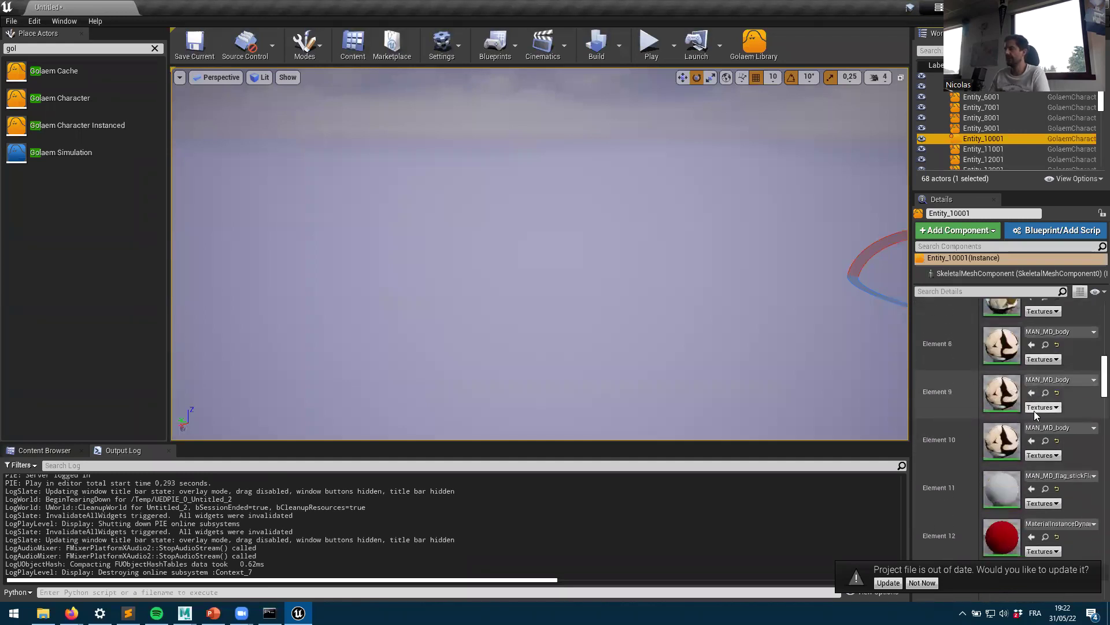
scroll(1033, 406, up, 3)
scroll(994, 144, up, 3)
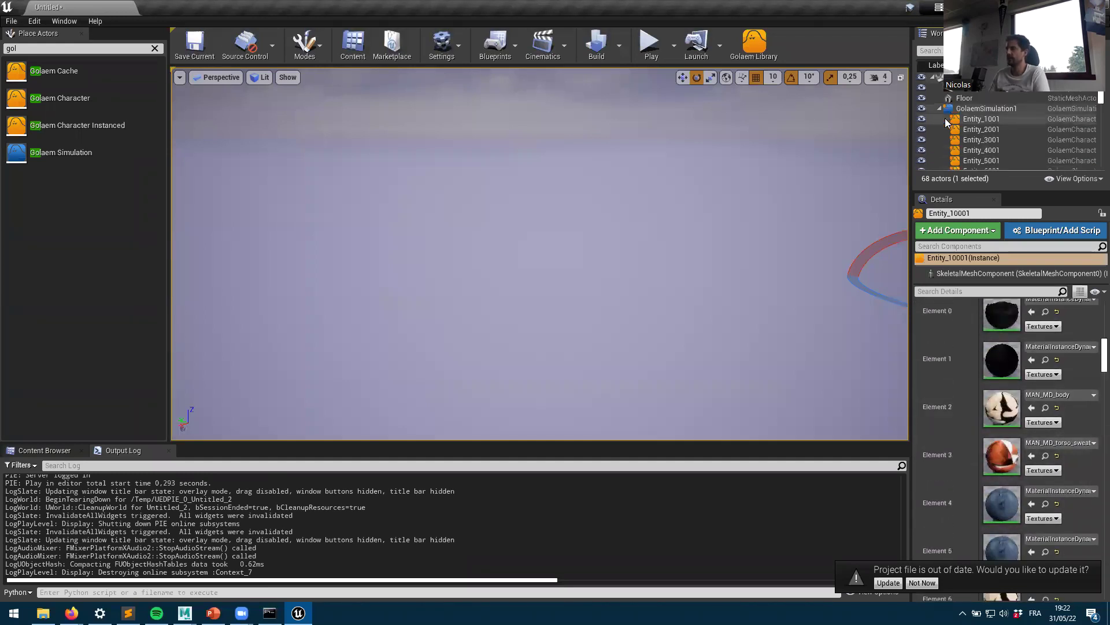
click(982, 108)
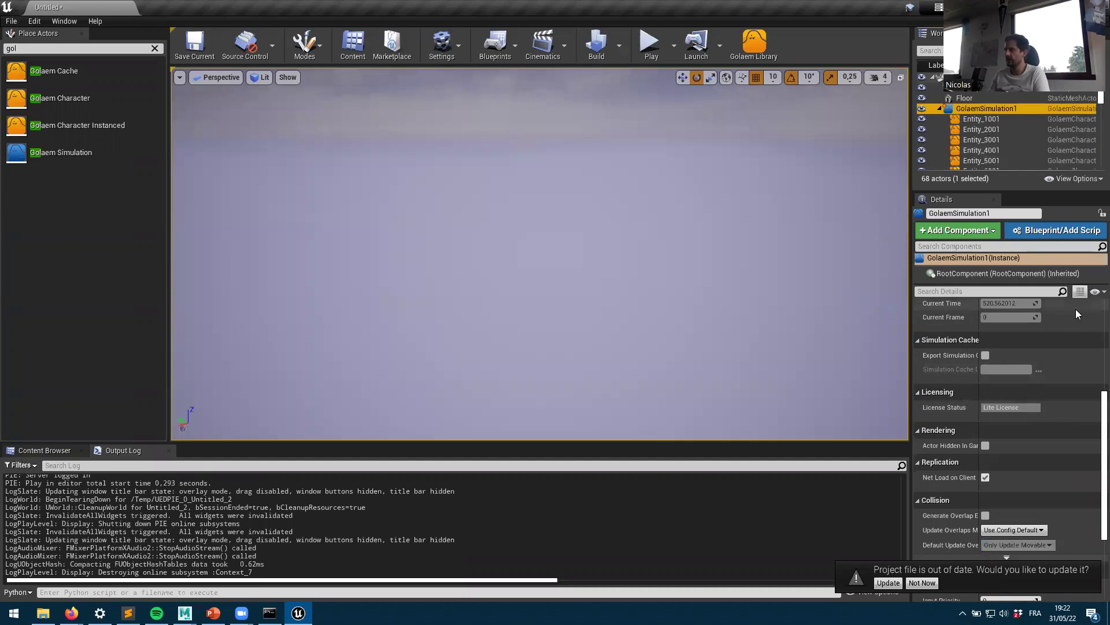
click(1054, 392)
scroll(1040, 410, up, 3)
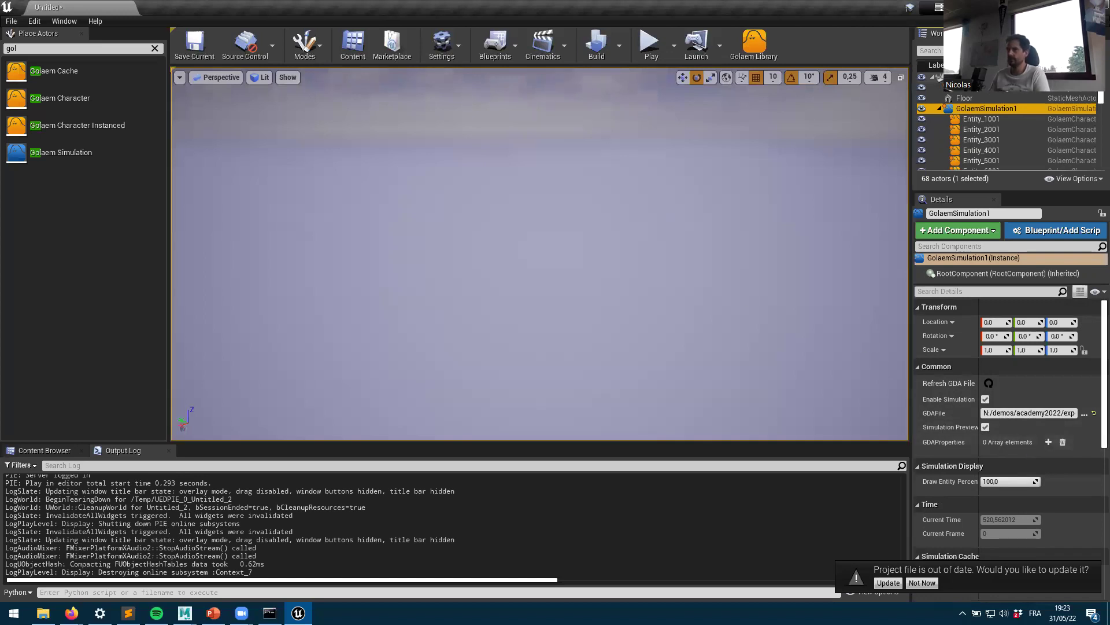
Step: Frame the GolaemSimulation1 crowd and orbit to see the floor platform at an angle
key(f)
scroll(464, 339, up, 3)
alt+drag(586, 363, 520, 347)
mouse_move(676, 286)
alt+mouse_down()
mouse_move(659, 286)
mouse_move(674, 283)
alt+mouse_up()
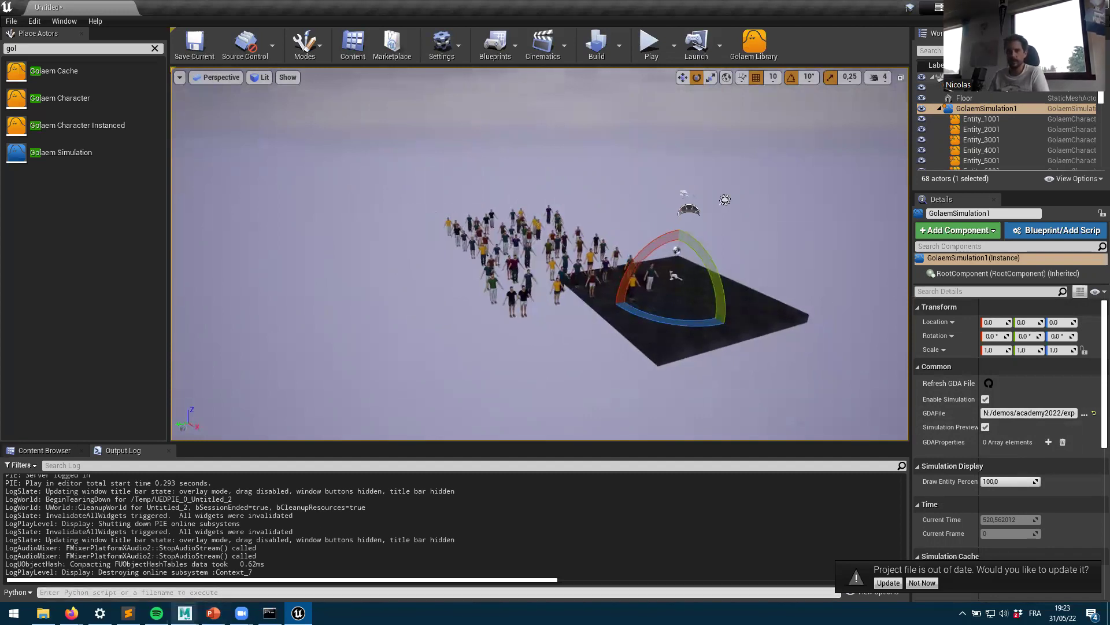
Step: Bring the 05b-simReplay Maya scene back to the front
mouse_move(185, 612)
click(240, 565)
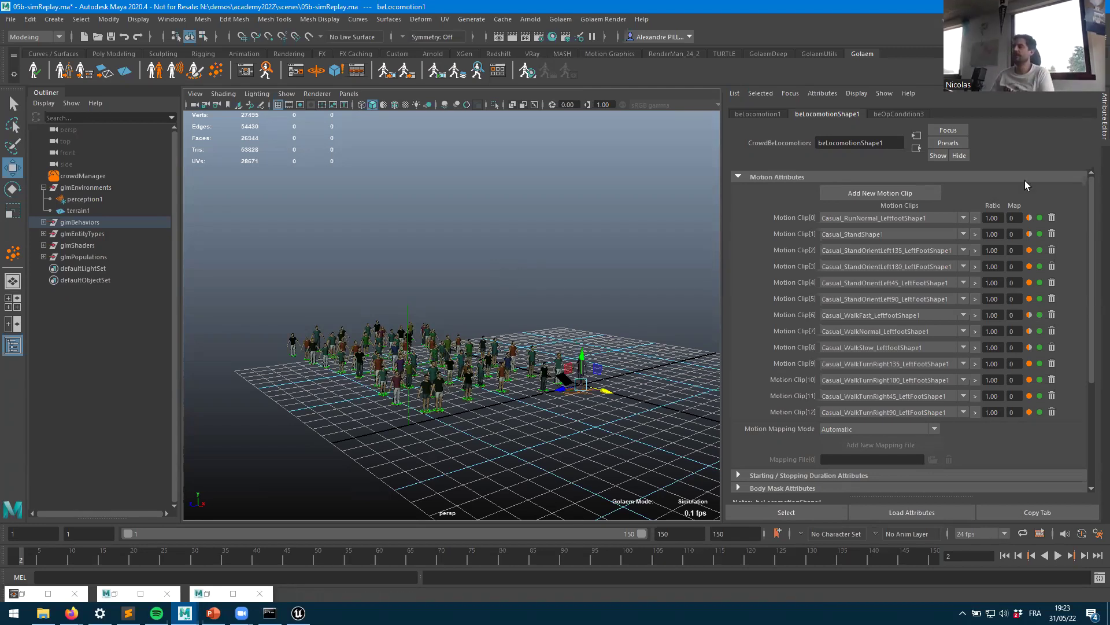
Step: Expand the locomotion Start Percent Attributes, then select crowdManager to show its simulation settings
scroll(983, 289, down, 3)
click(784, 343)
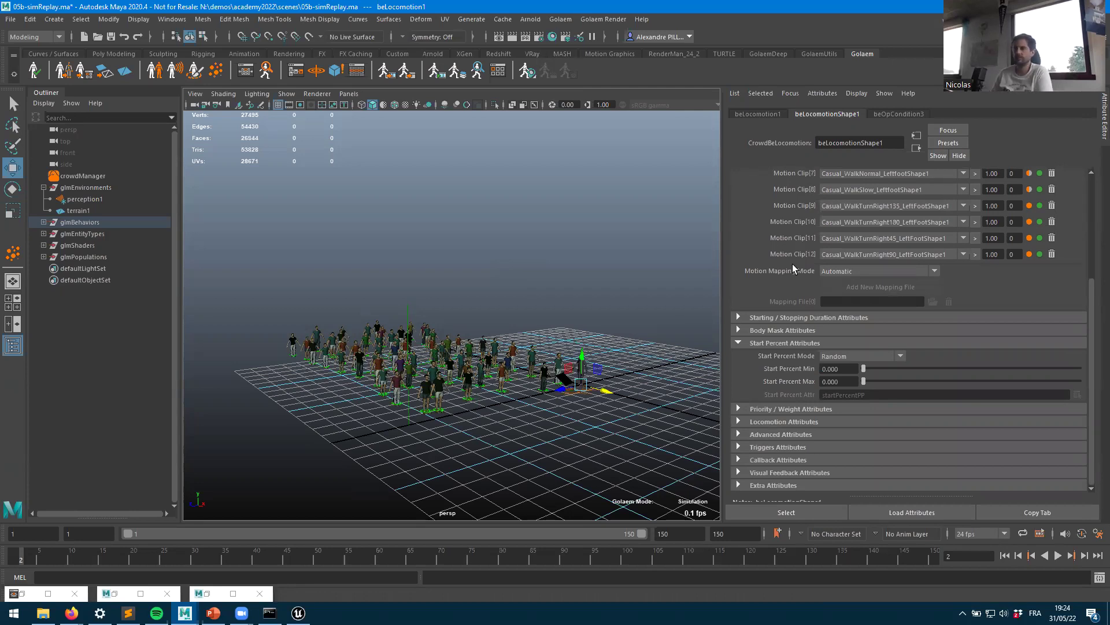
scroll(307, 331, up, 2)
scroll(306, 331, up, 2)
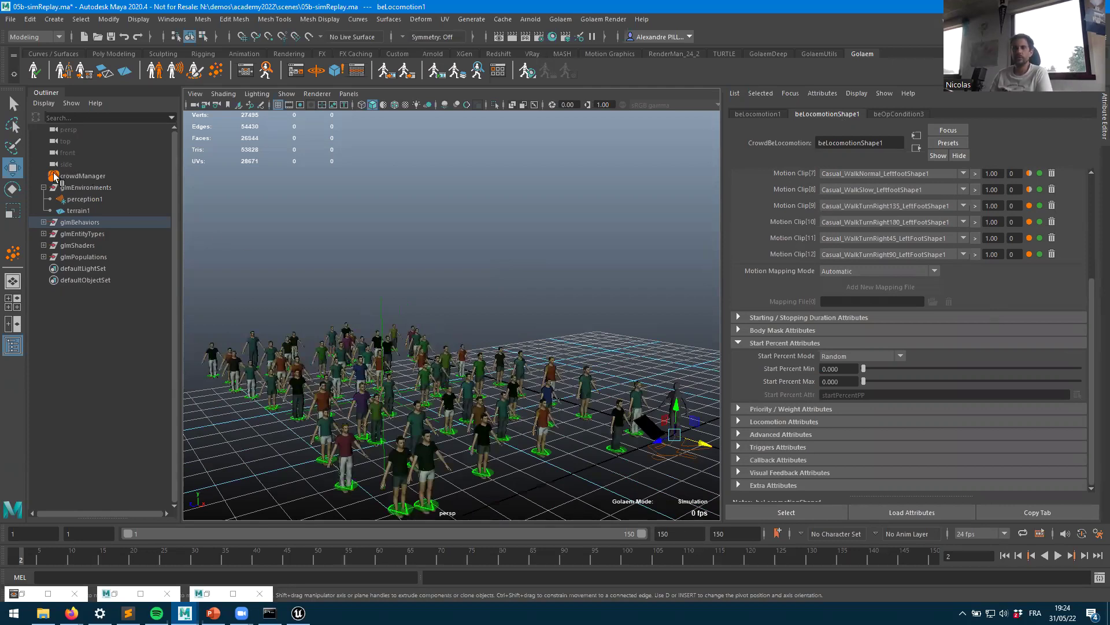
click(91, 177)
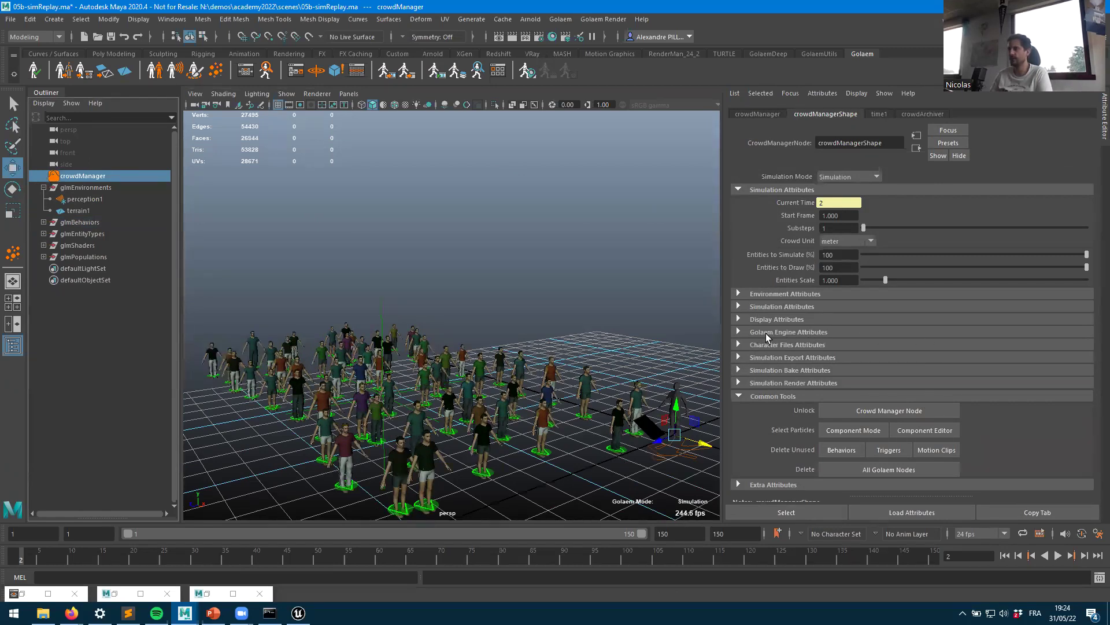
Step: Expand Golaem Engine Attributes and open the GDA Public Attributes list
click(801, 333)
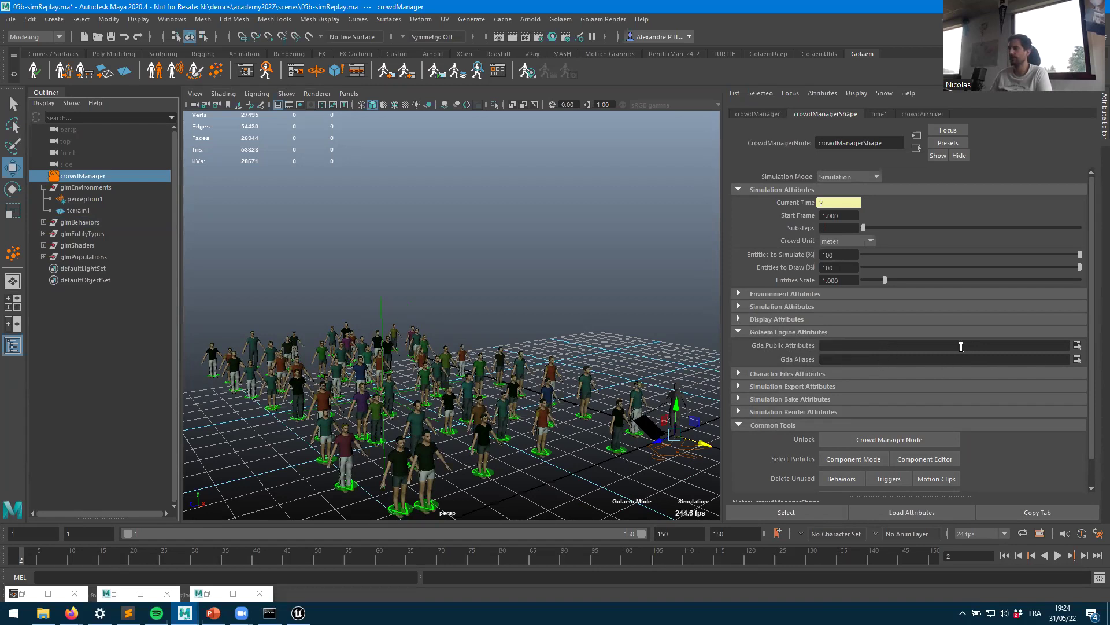
click(1077, 346)
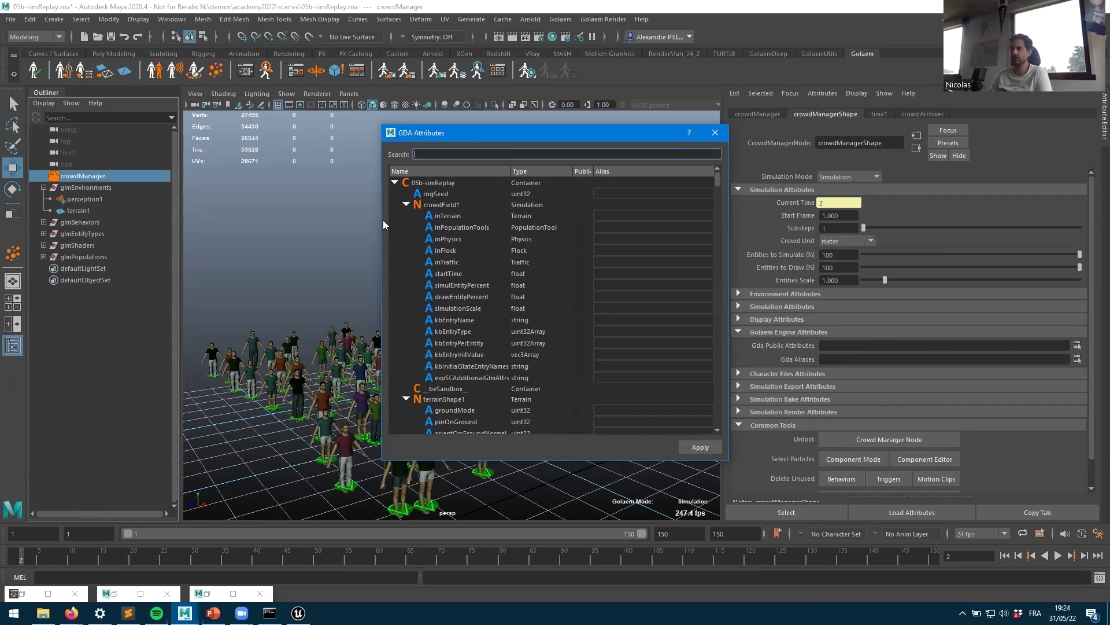
Step: Widen the GDA Attributes dialog, make inTerrain public, and filter the list by 'target'
drag(380, 221, 300, 228)
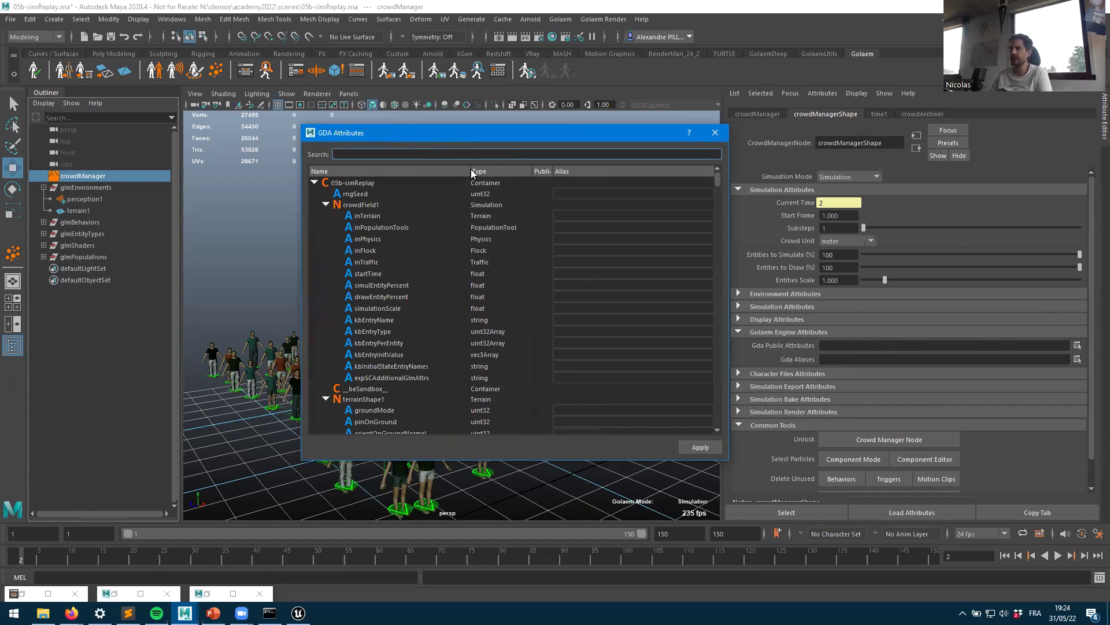
scroll(409, 255, down, 15)
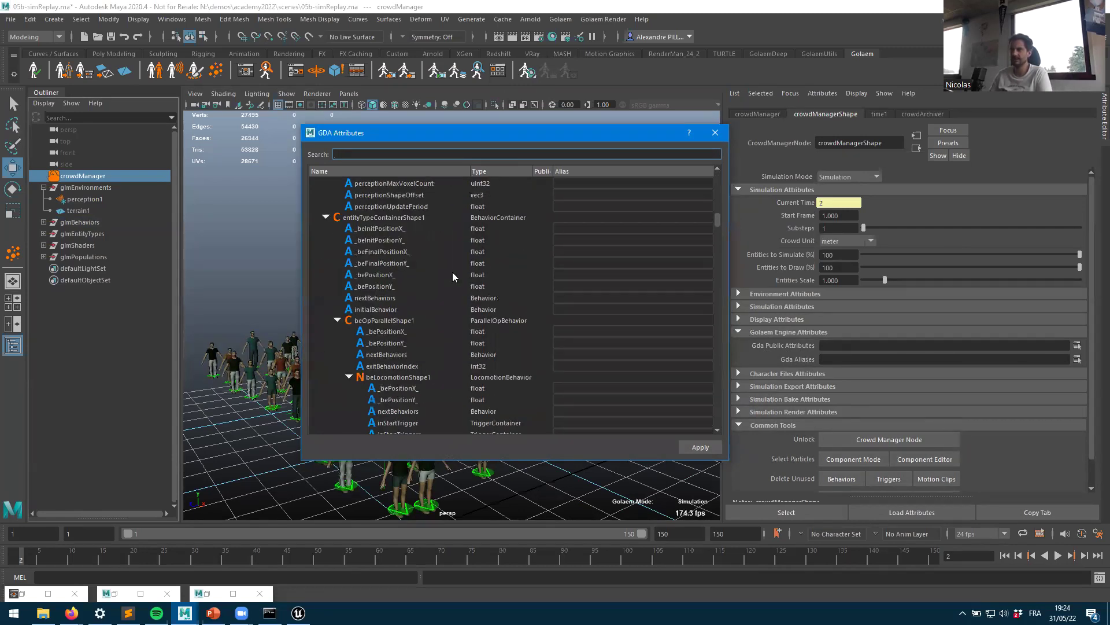
scroll(441, 305, down, 10)
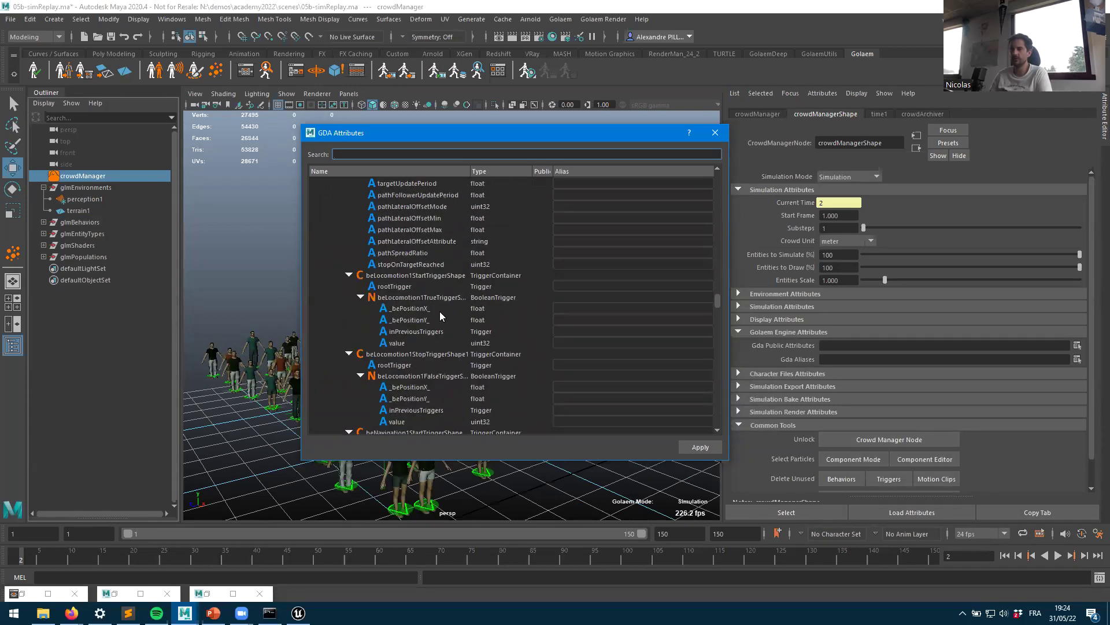
drag(715, 324, 722, 167)
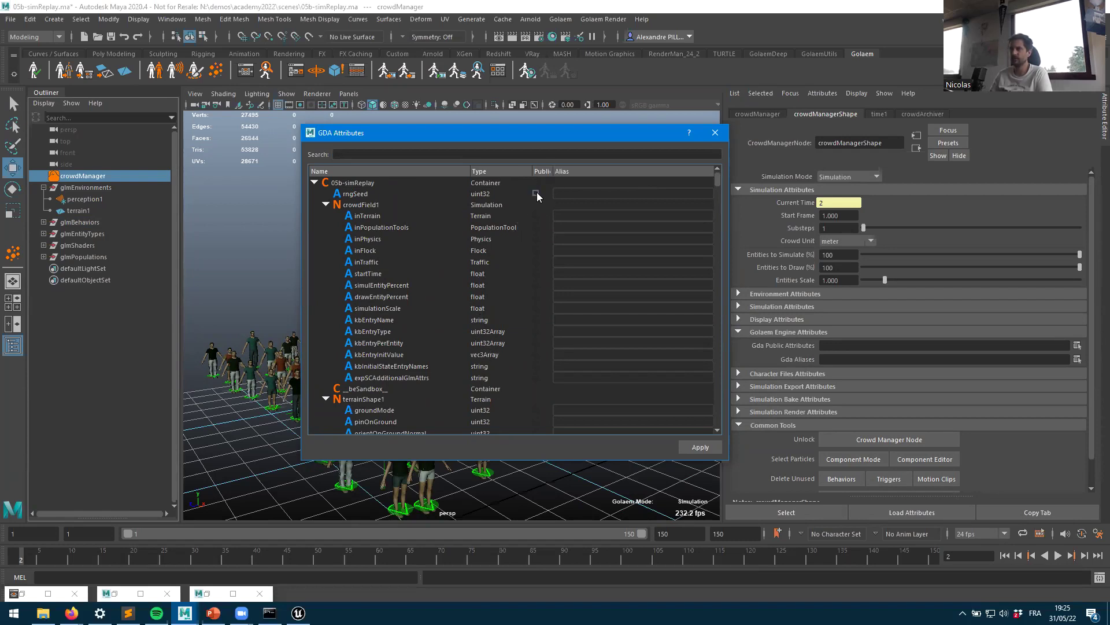
click(535, 216)
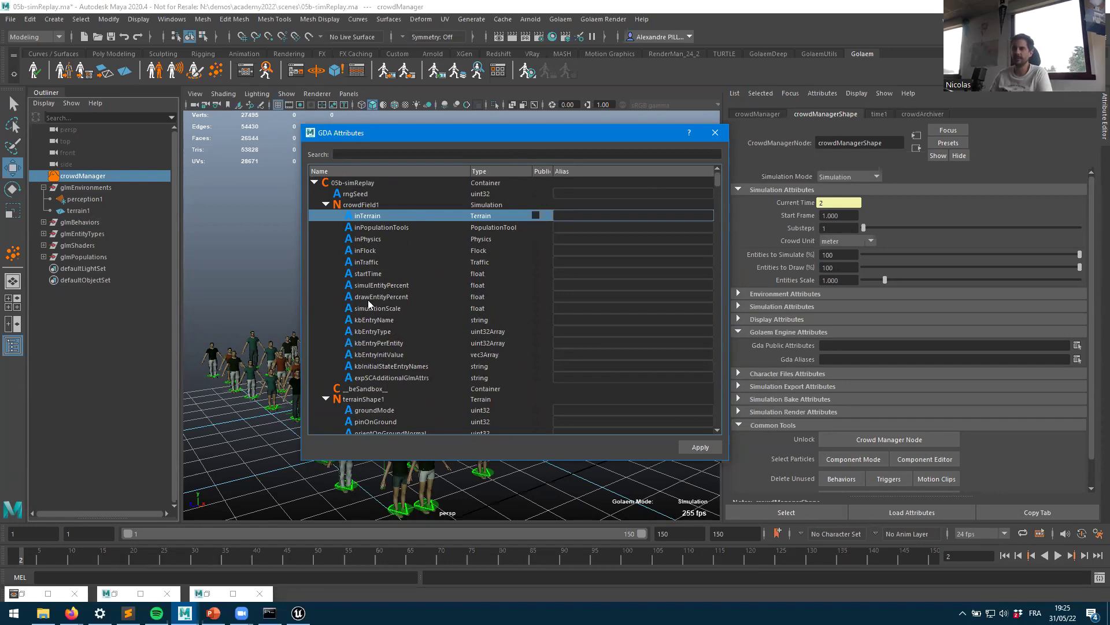
click(589, 212)
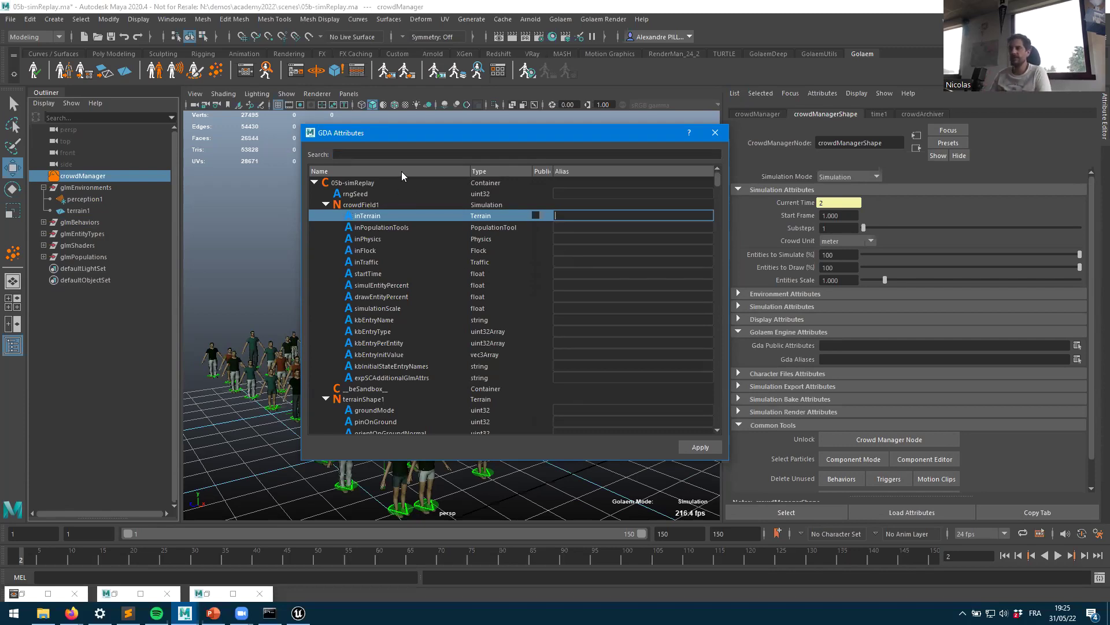
click(364, 155)
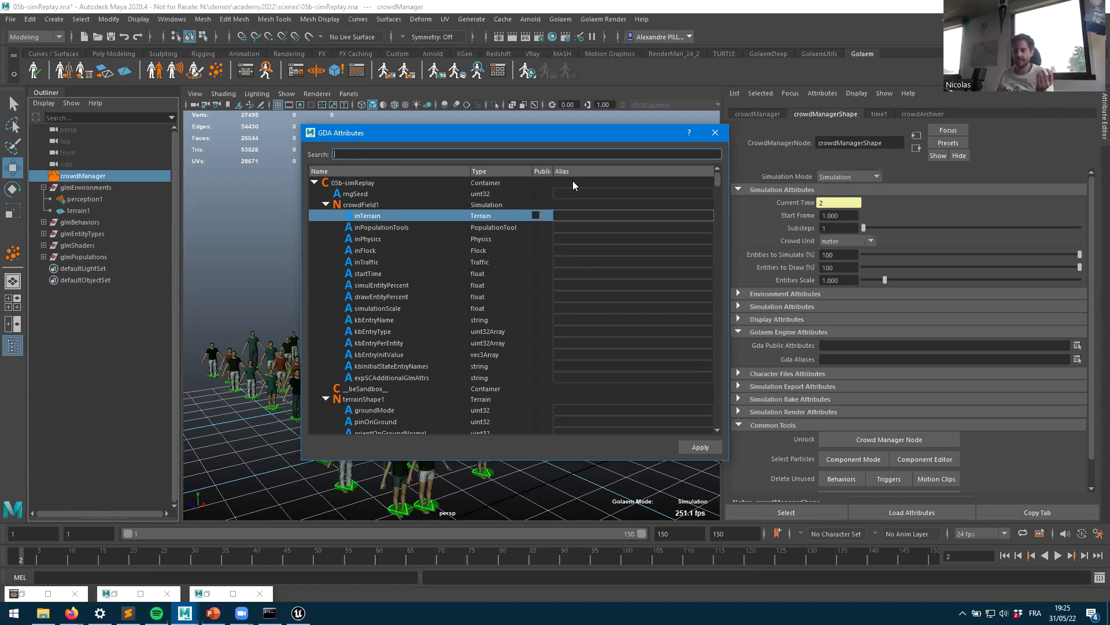
text(target)
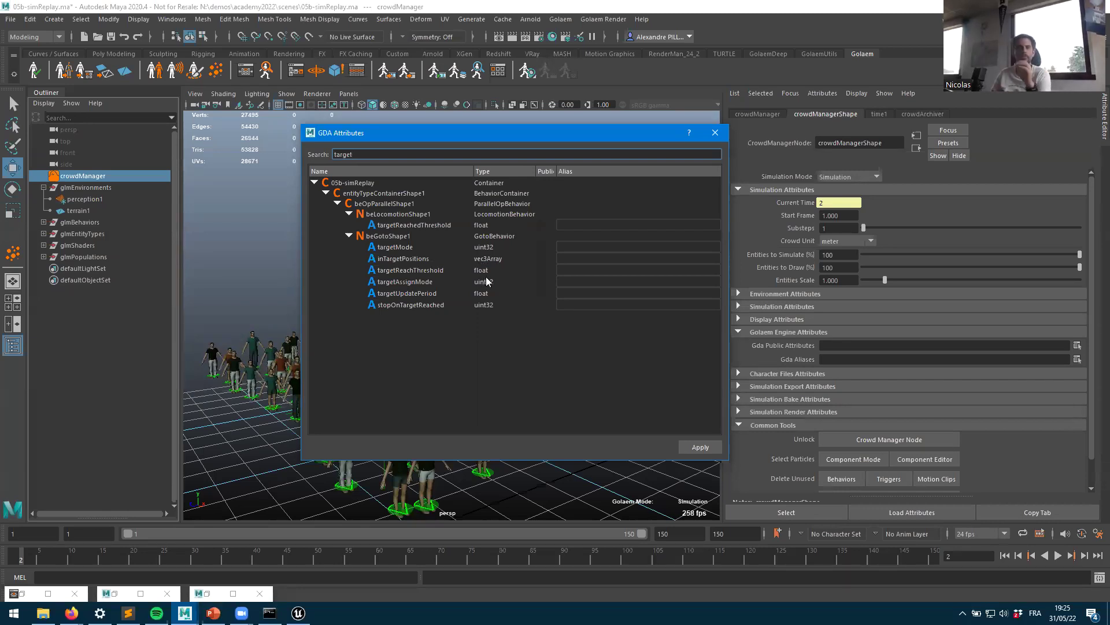
Step: Make inTargetPositions public with alias targetPos, then search the attributes for 'speed'
click(539, 257)
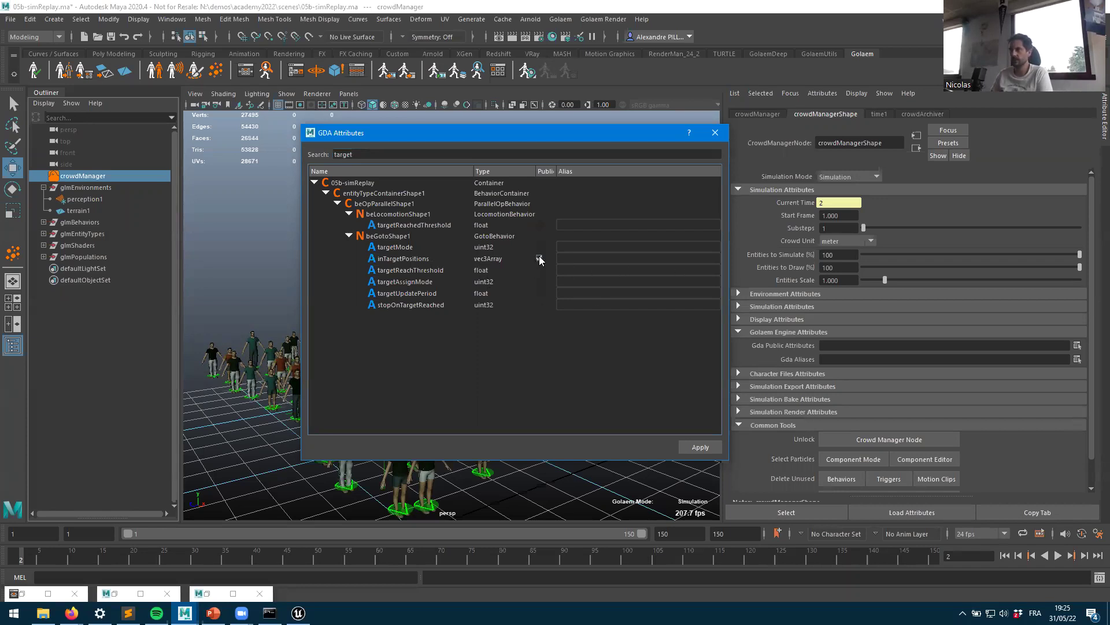
click(575, 258)
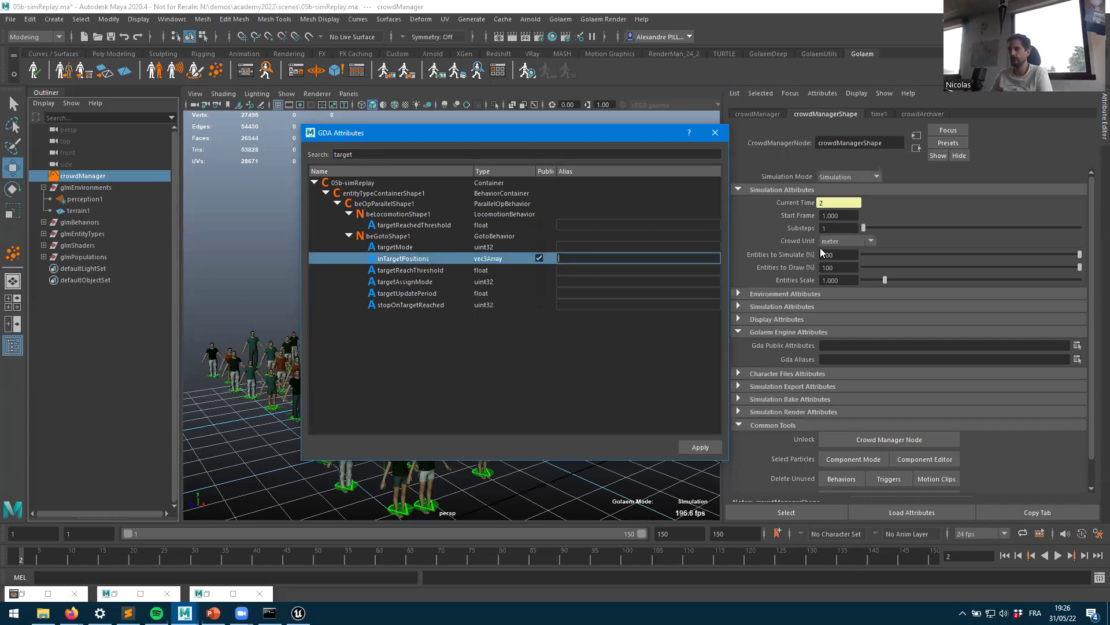
text(targetPoi)
key(Tab)
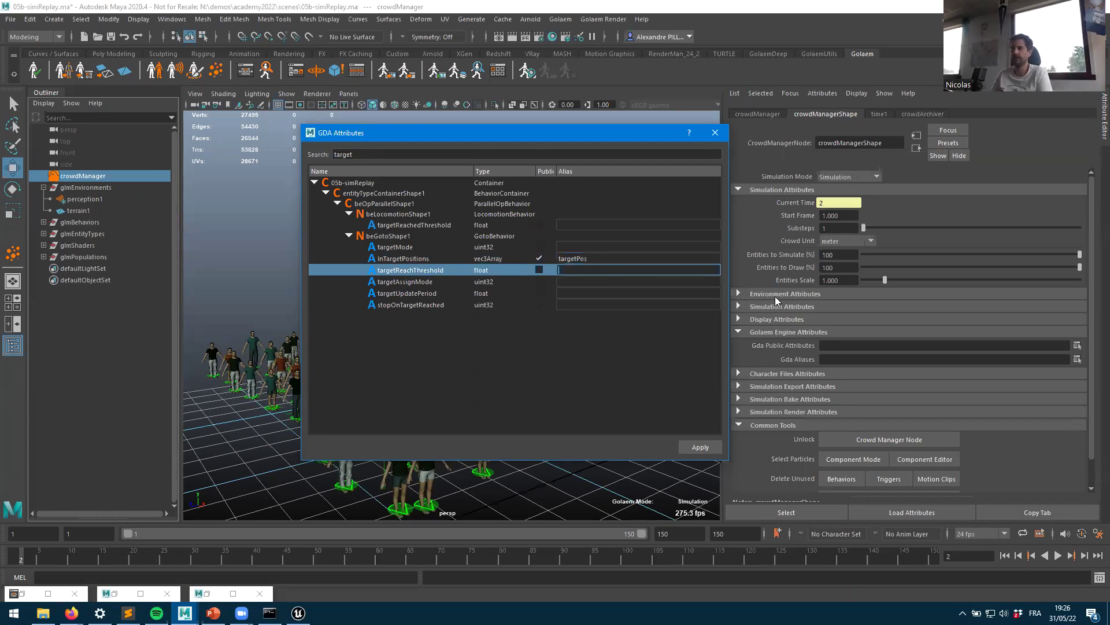
double_click(380, 154)
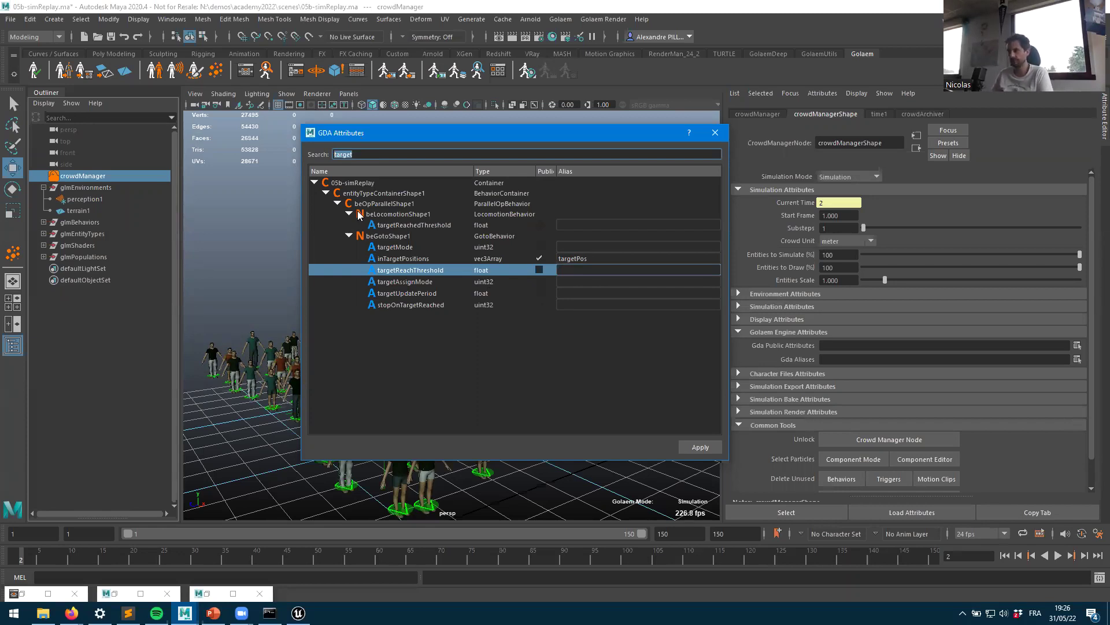
text(spe)
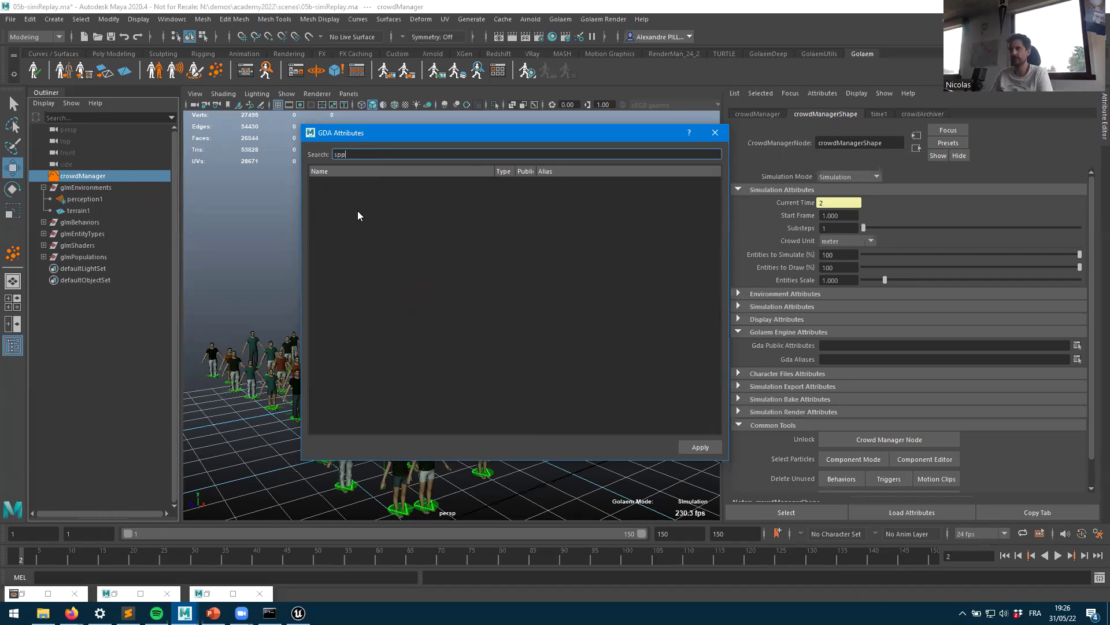
text(ed)
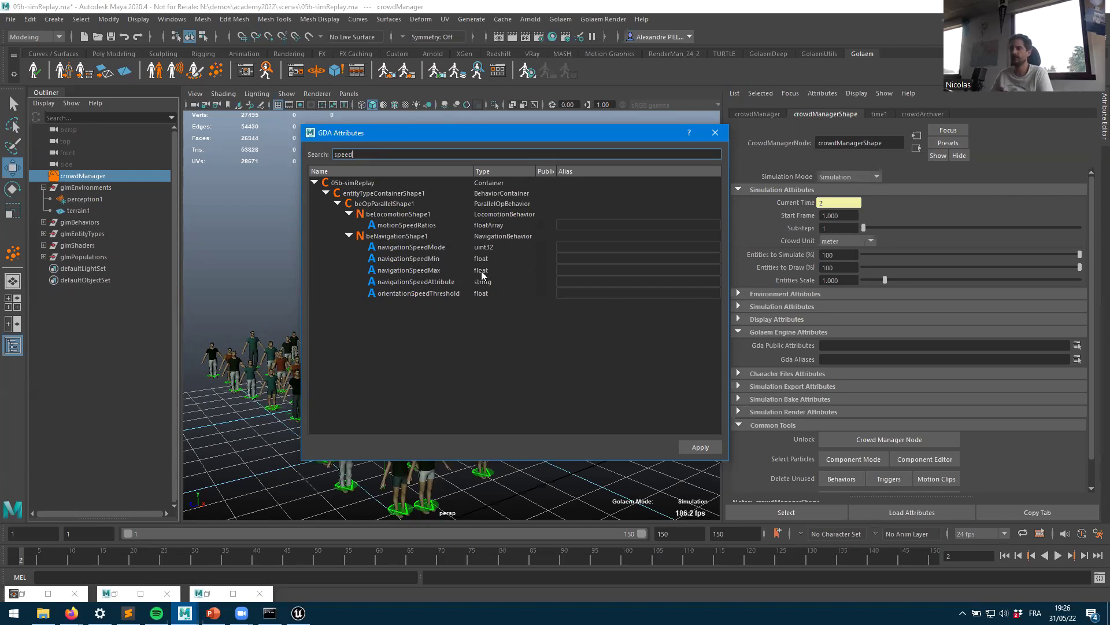
Step: Make navigationSpeedMin and navigationSpeedMax public, then filter the attribute list by 'pop'
click(539, 258)
click(538, 270)
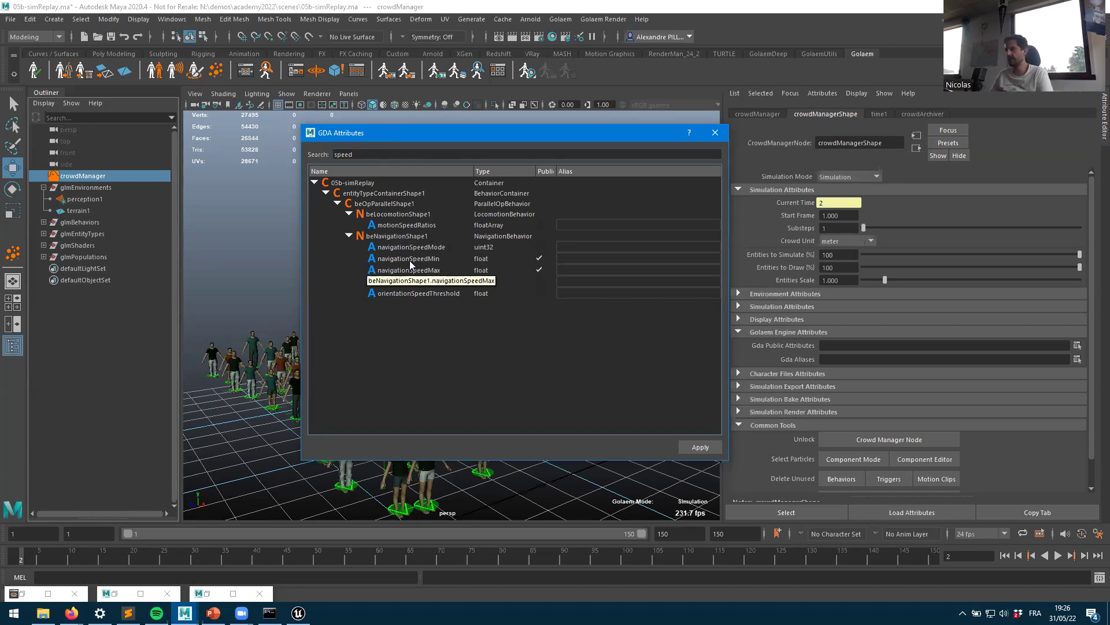
drag(356, 154, 280, 148)
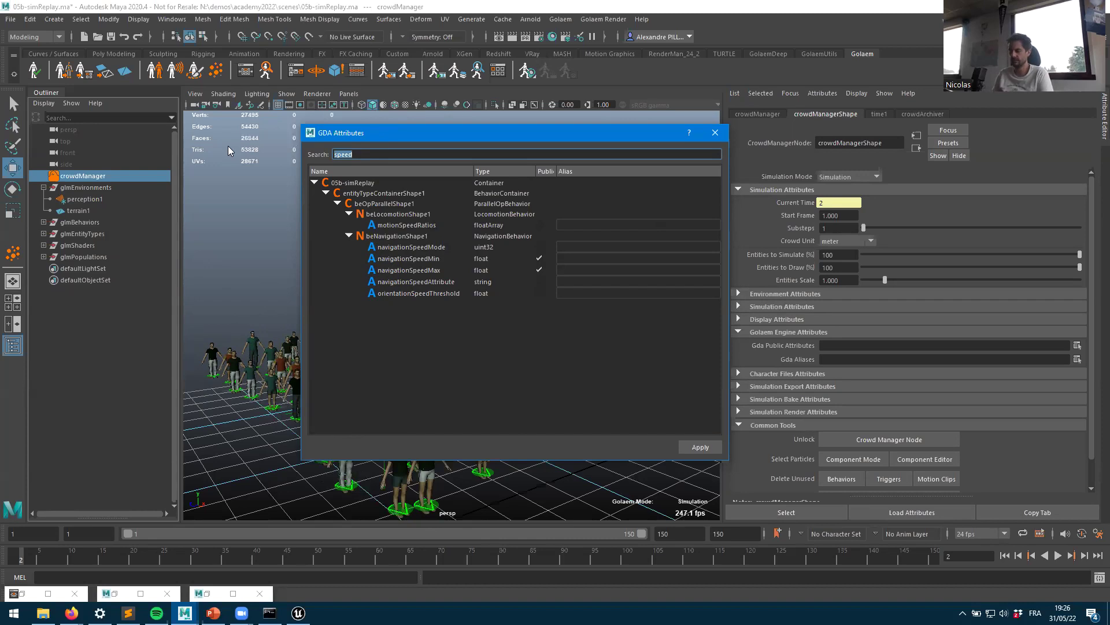
text(pop)
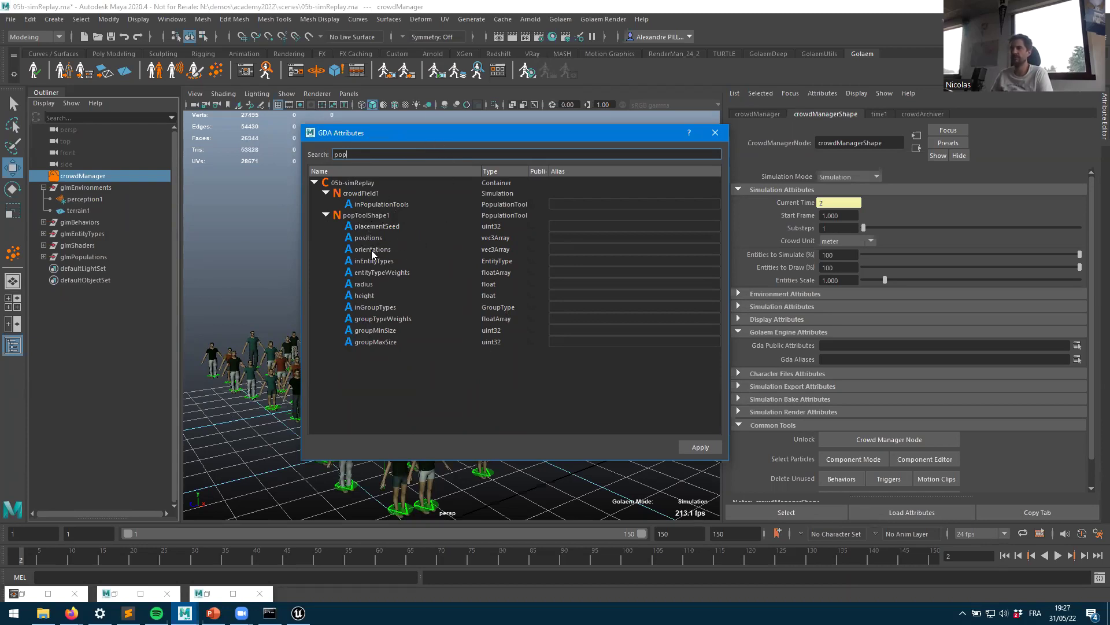
Step: Make popToolShape1 positions public with alias popPositions and apply the changes
click(531, 237)
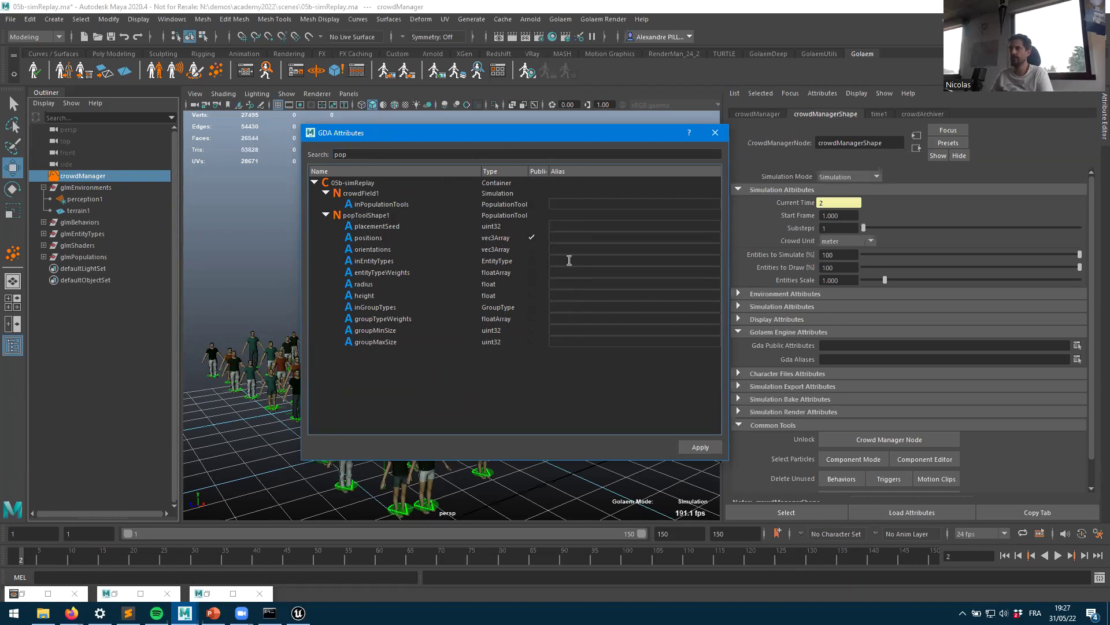
double_click(559, 238)
text(popPositions)
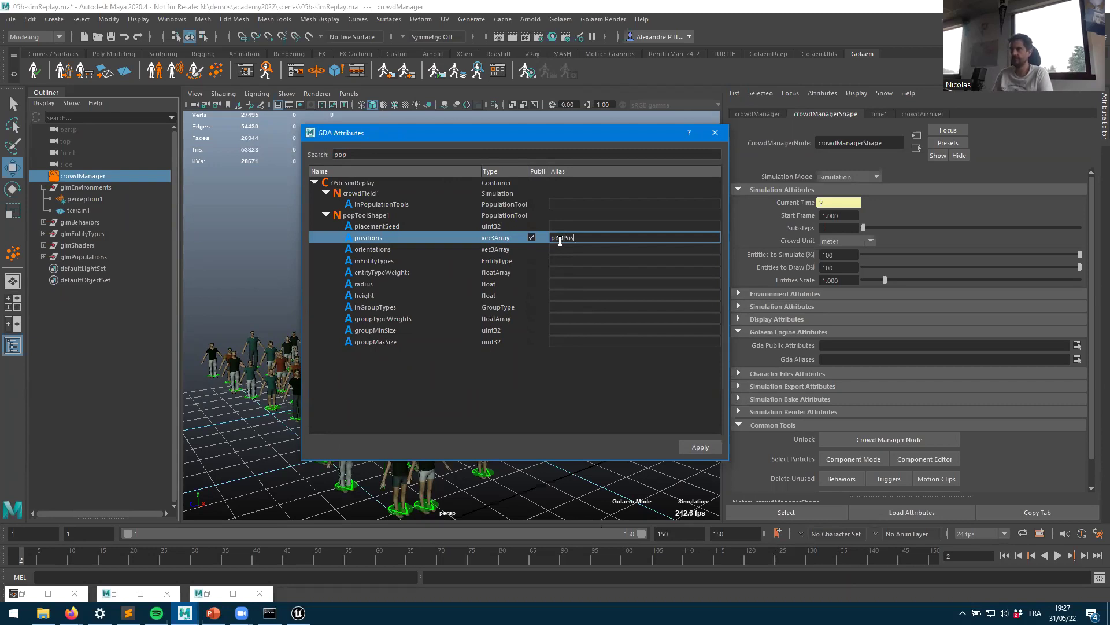
click(698, 447)
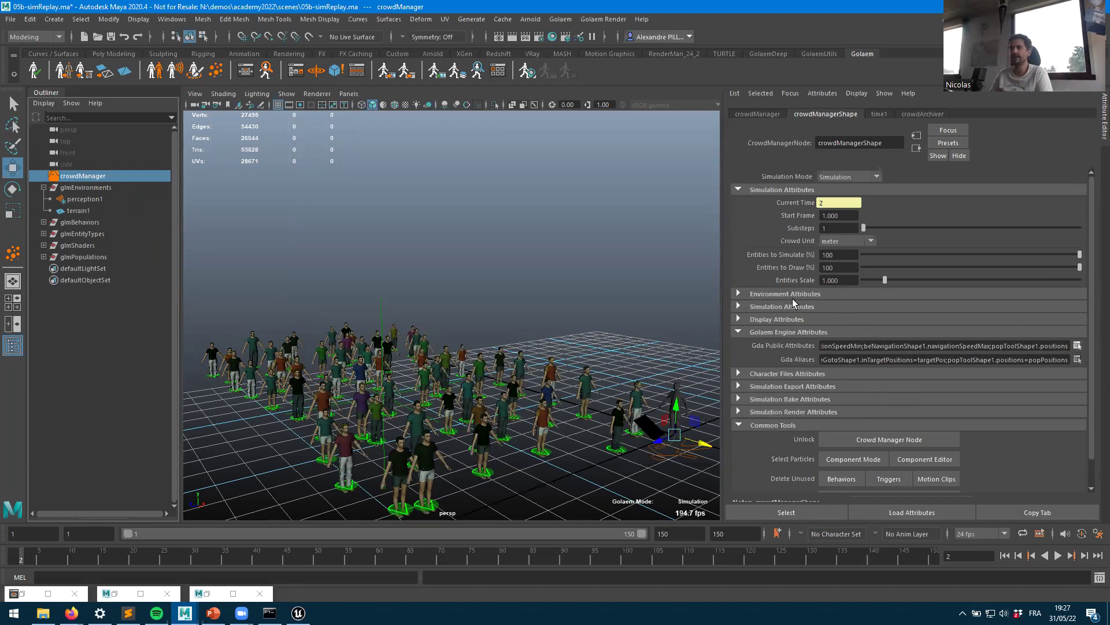
Step: Reopen the GDA Attributes list to verify the published attributes, then close it
click(1077, 345)
scroll(637, 333, down, 6)
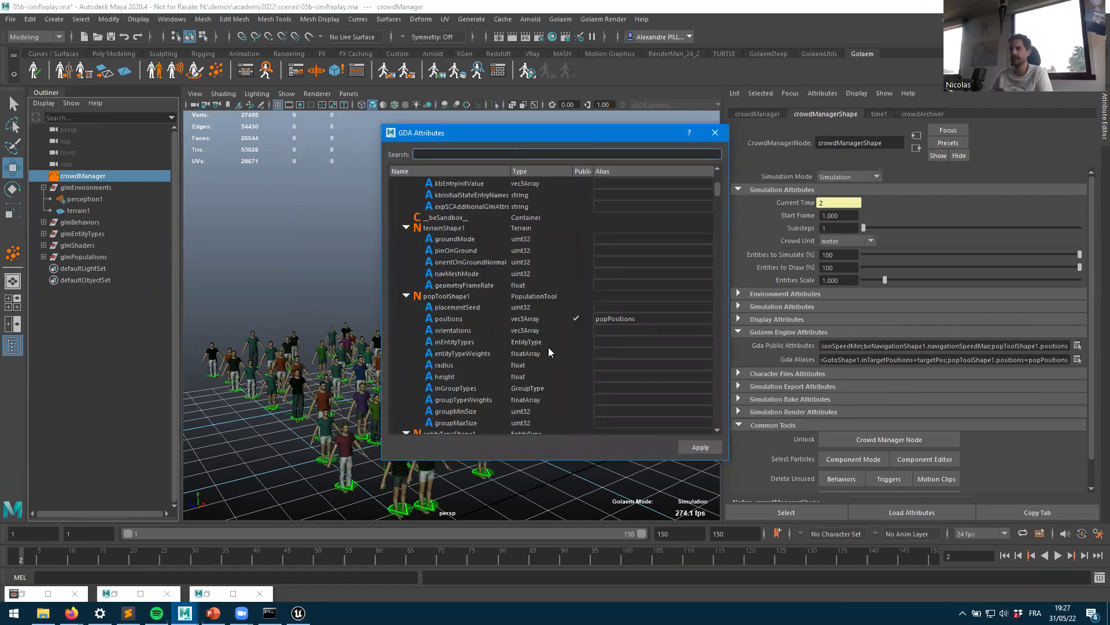
scroll(567, 341, up, 4)
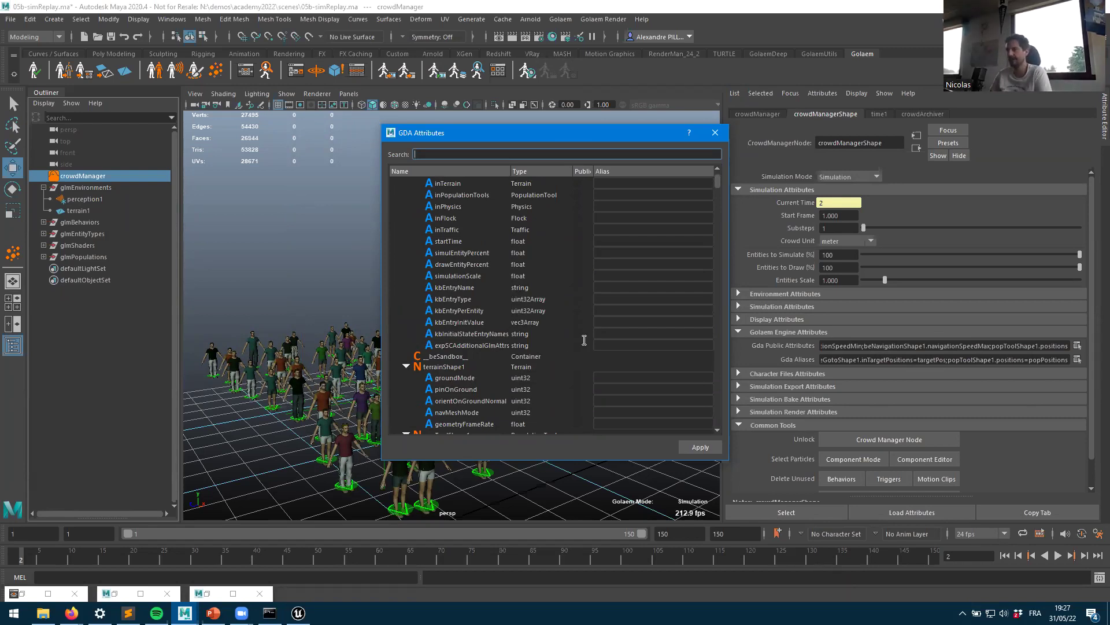
click(715, 132)
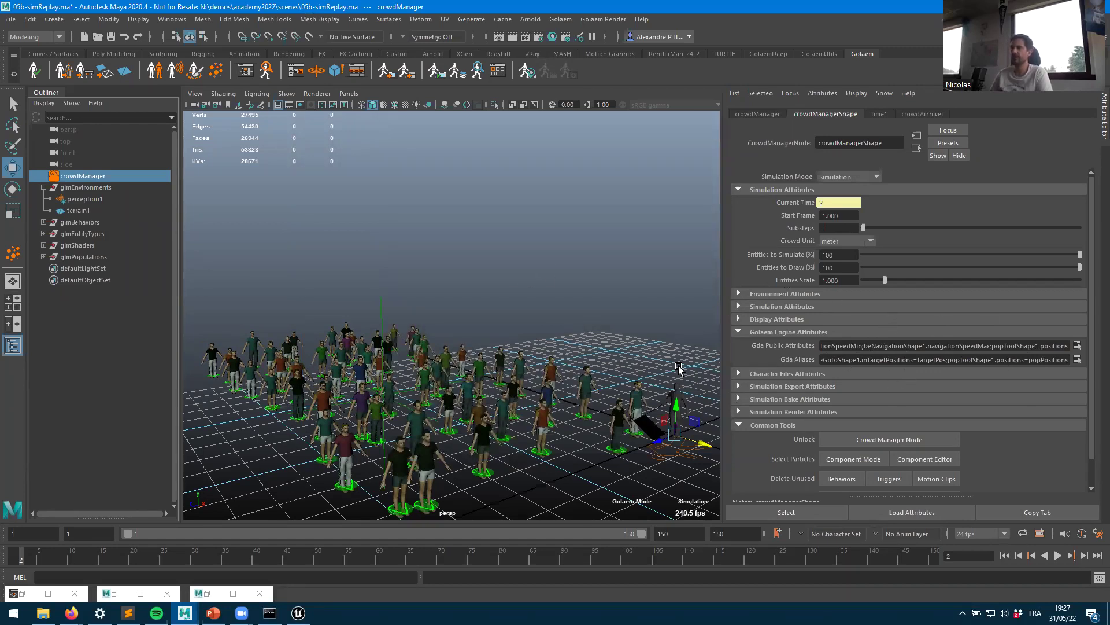
Step: Export the crowd as 05b-simReplay.gda to the engine export folder, then return to Unreal Engine
click(408, 76)
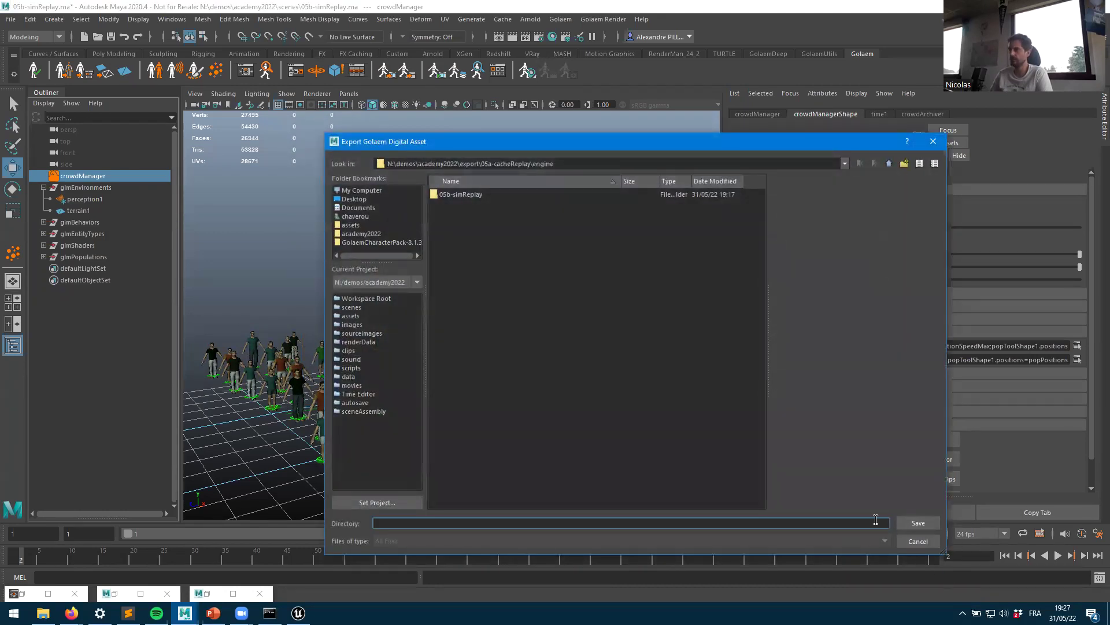
click(915, 522)
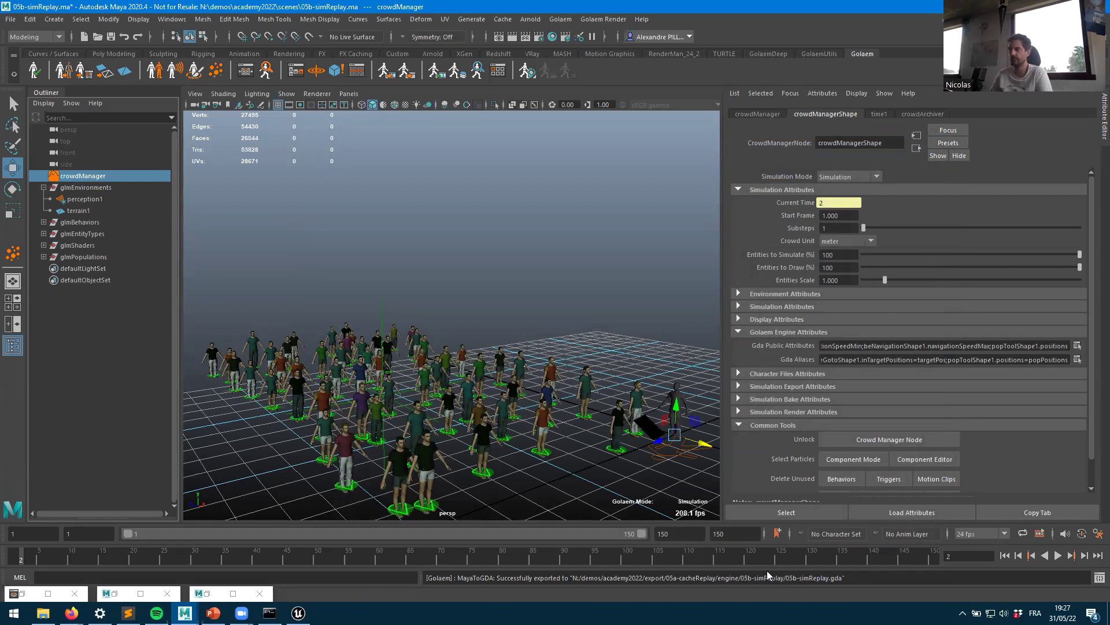
key(alt+Tab)
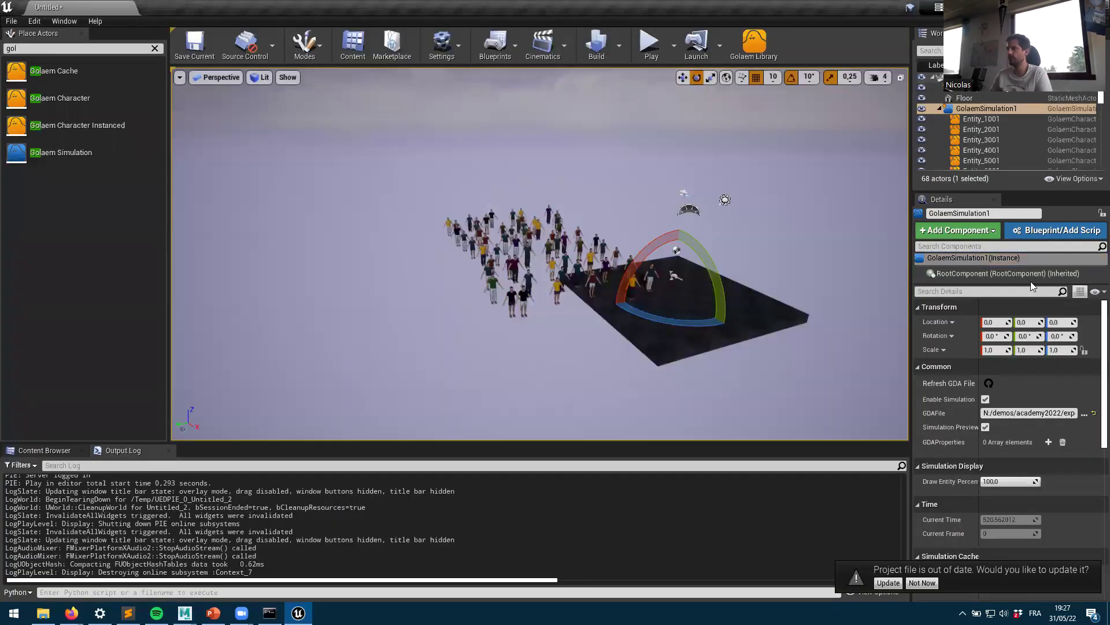
Step: Refresh GolaemSimulation1's GDA file and expand GDAProperties to show popPositions, speed entries and targetPos
click(990, 384)
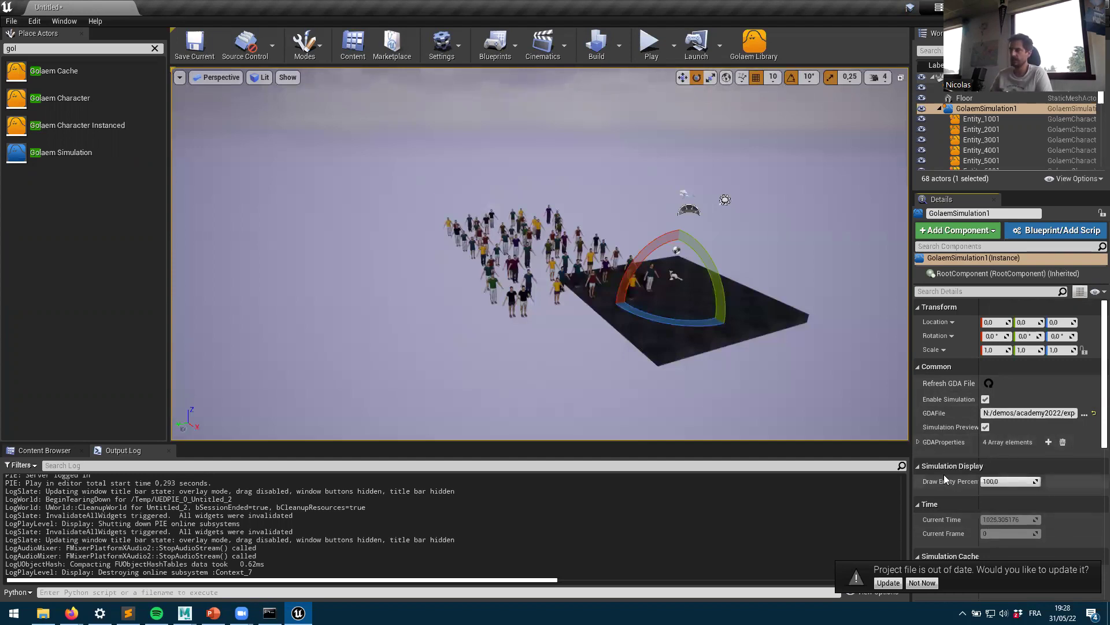
click(916, 442)
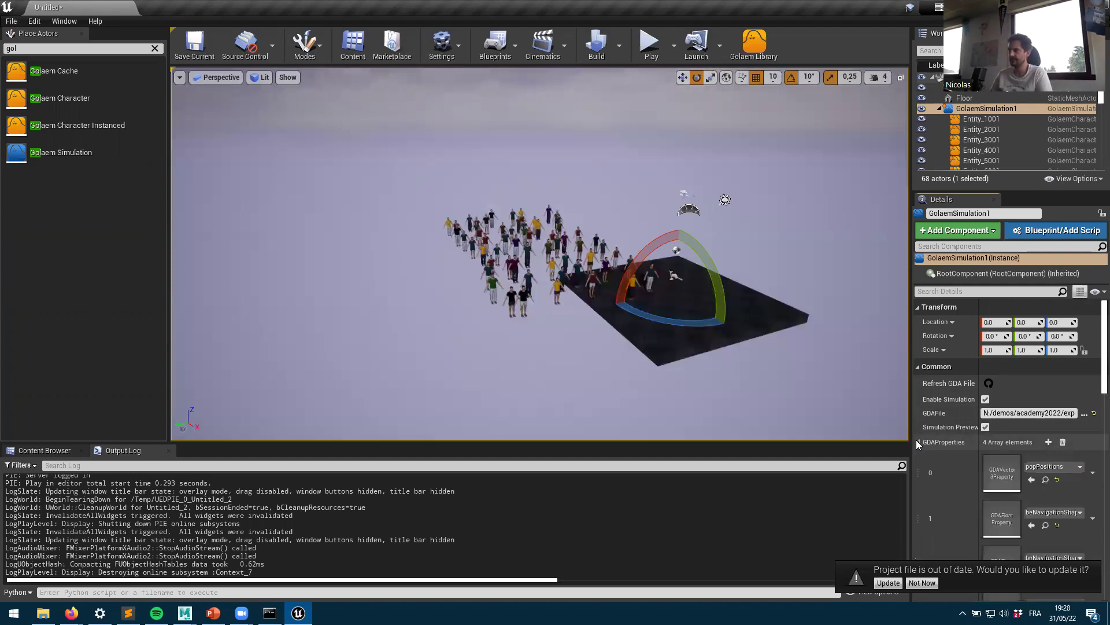
scroll(1067, 490, down, 5)
scroll(1062, 429, up, 2)
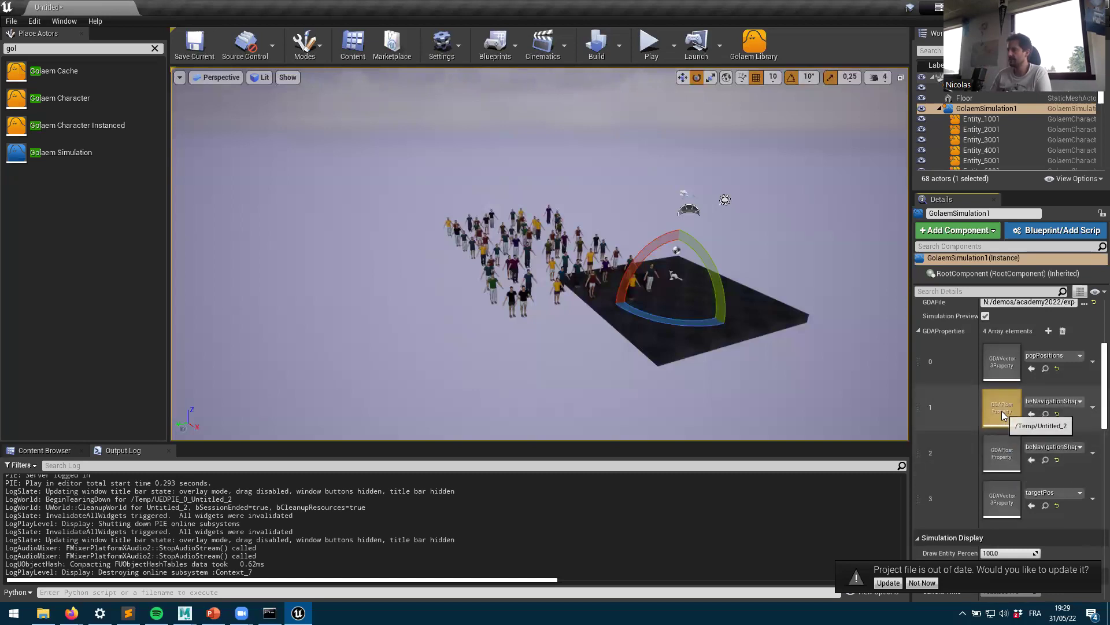
Step: Open the navigationSpeedMin and navigationSpeedMax asset editors and enable Override on navigationSpeedMin
double_click(1002, 410)
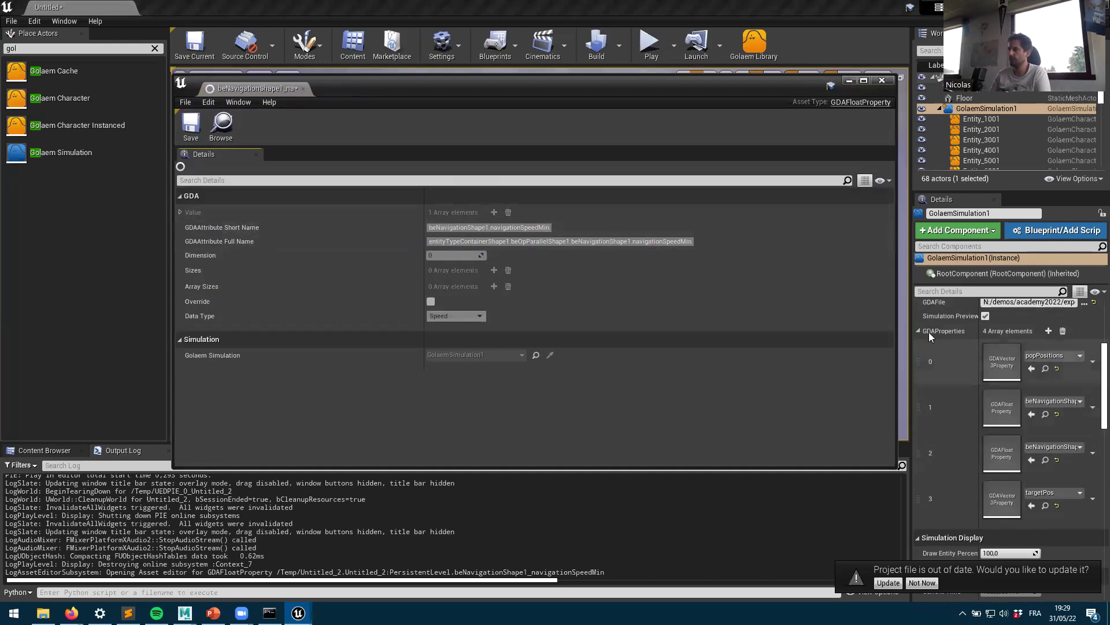
double_click(1005, 460)
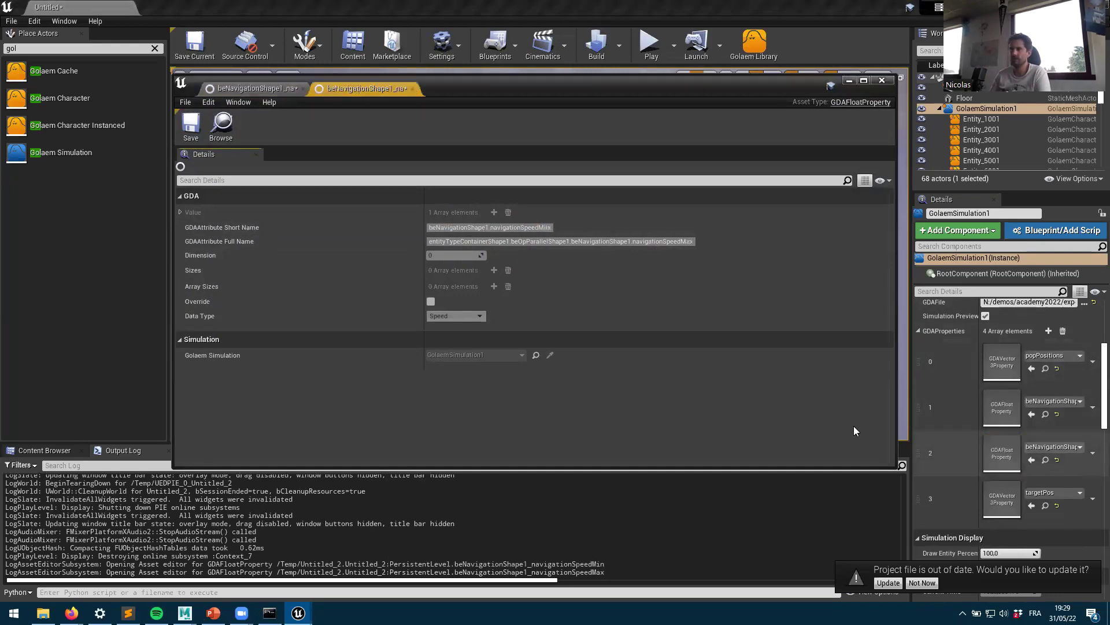
click(259, 85)
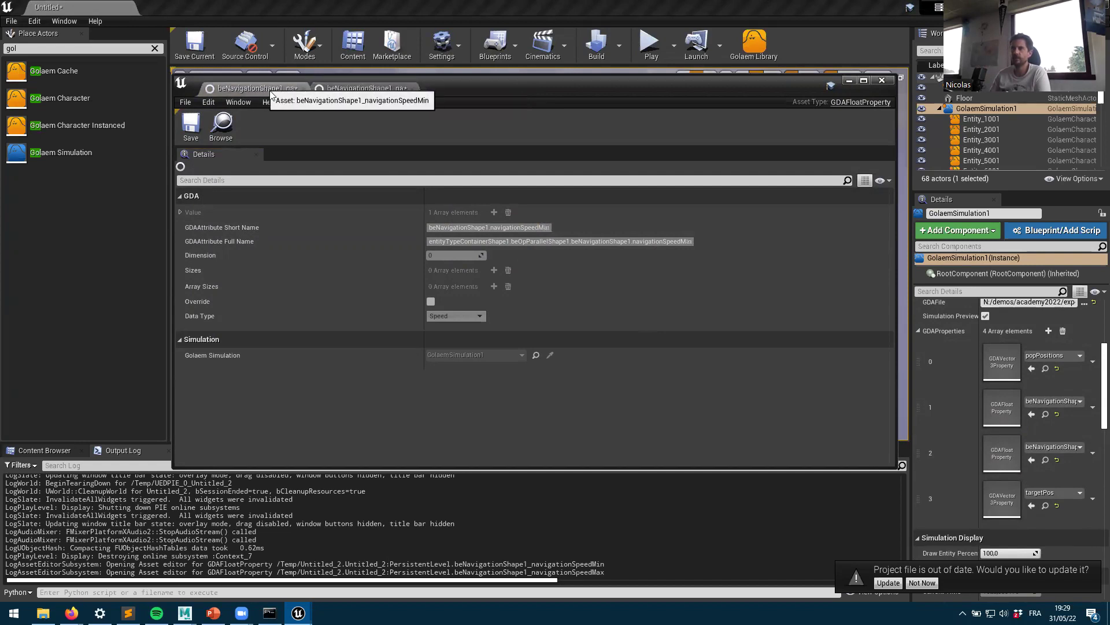
click(356, 92)
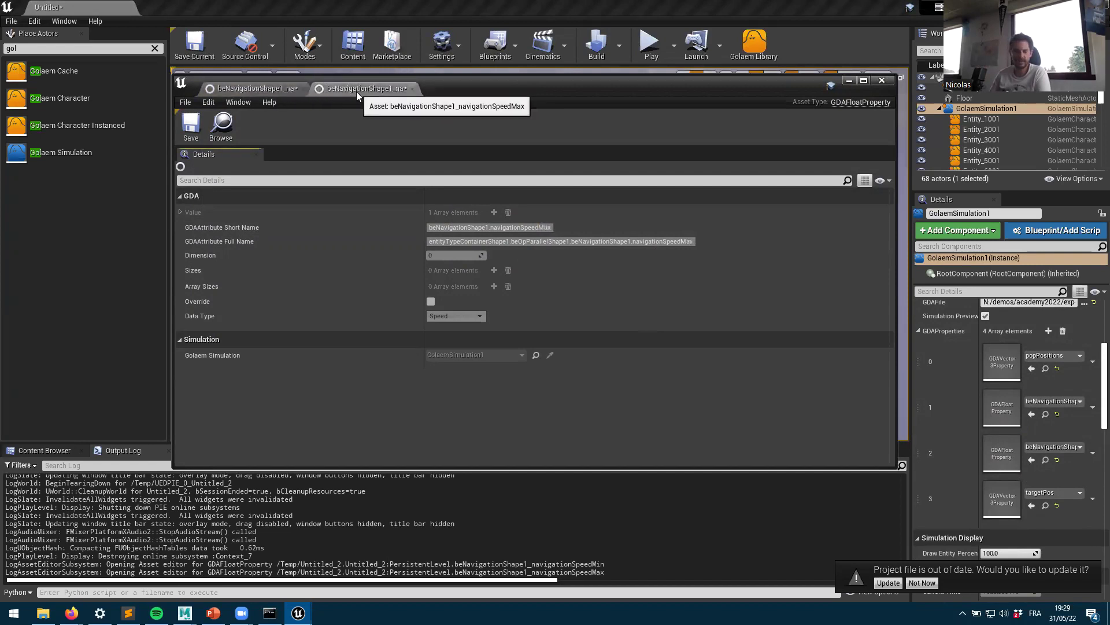
click(254, 88)
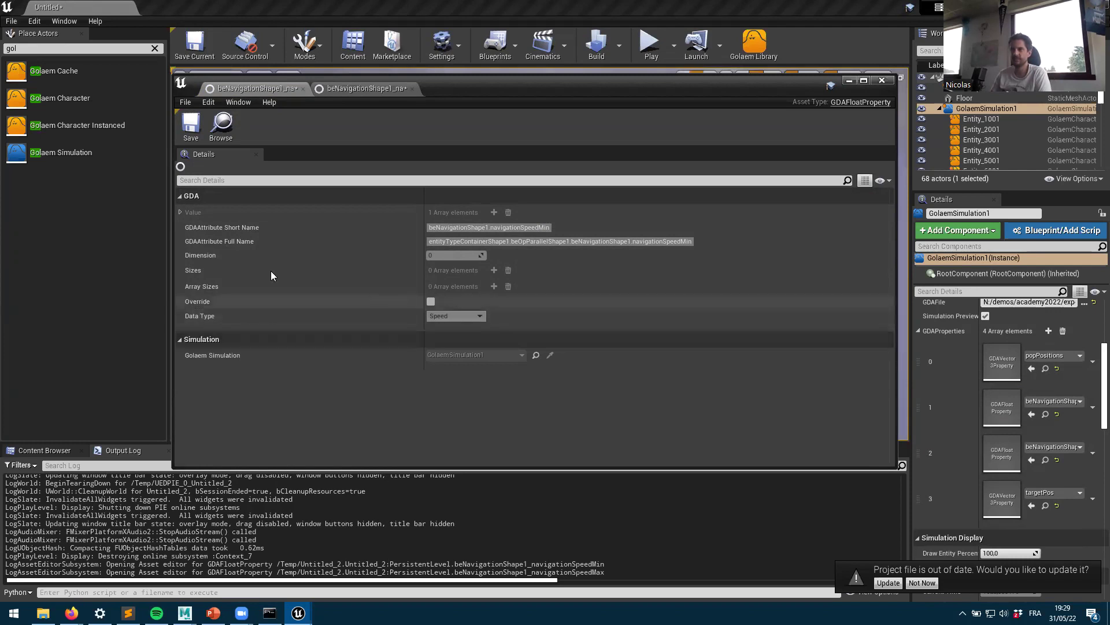
click(430, 301)
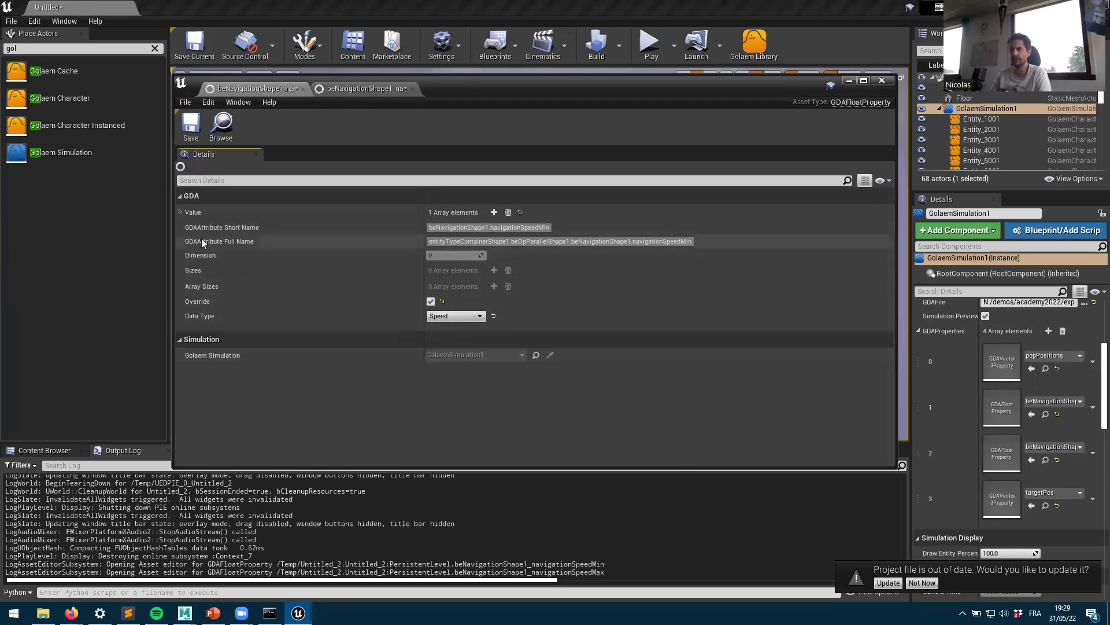
Step: Enable Override on navigationSpeedMax and set navigationSpeedMin to 200
click(179, 212)
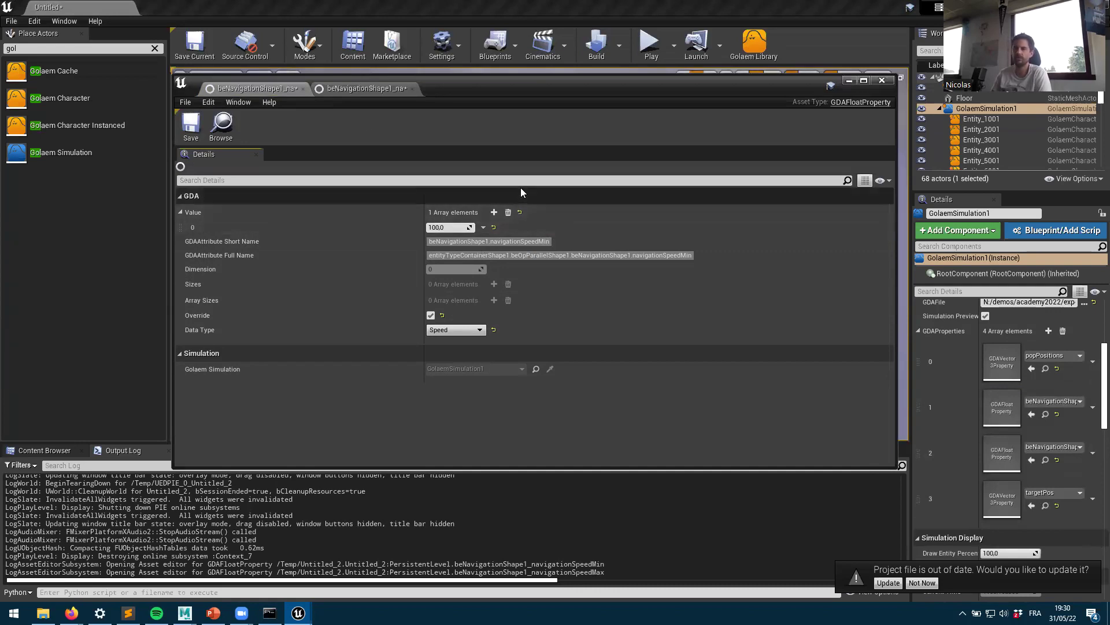
click(368, 90)
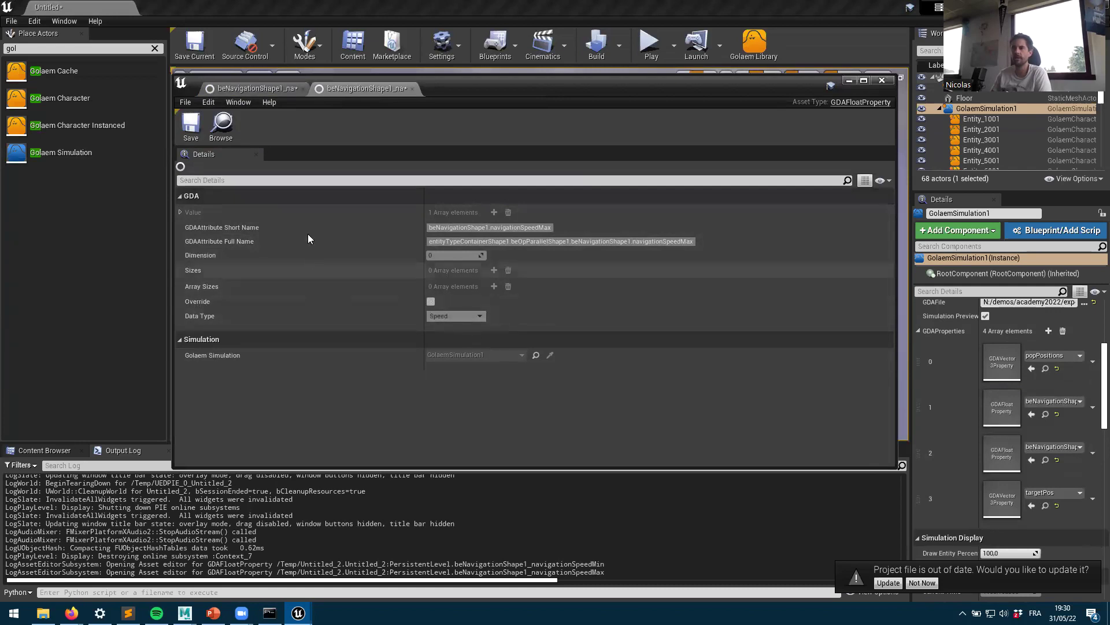
click(430, 302)
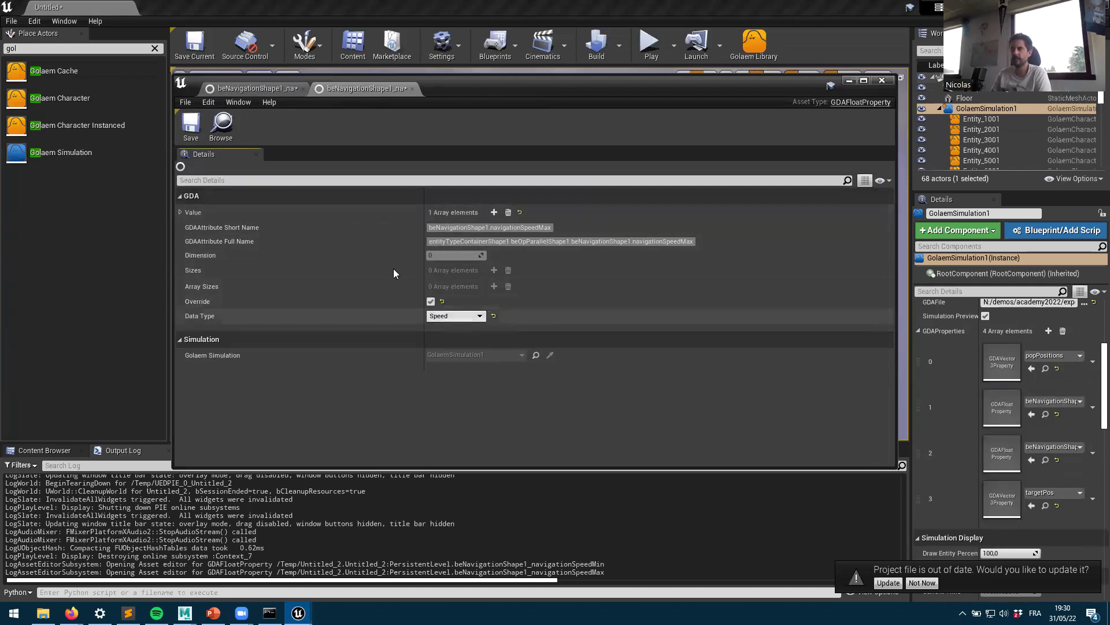
click(182, 213)
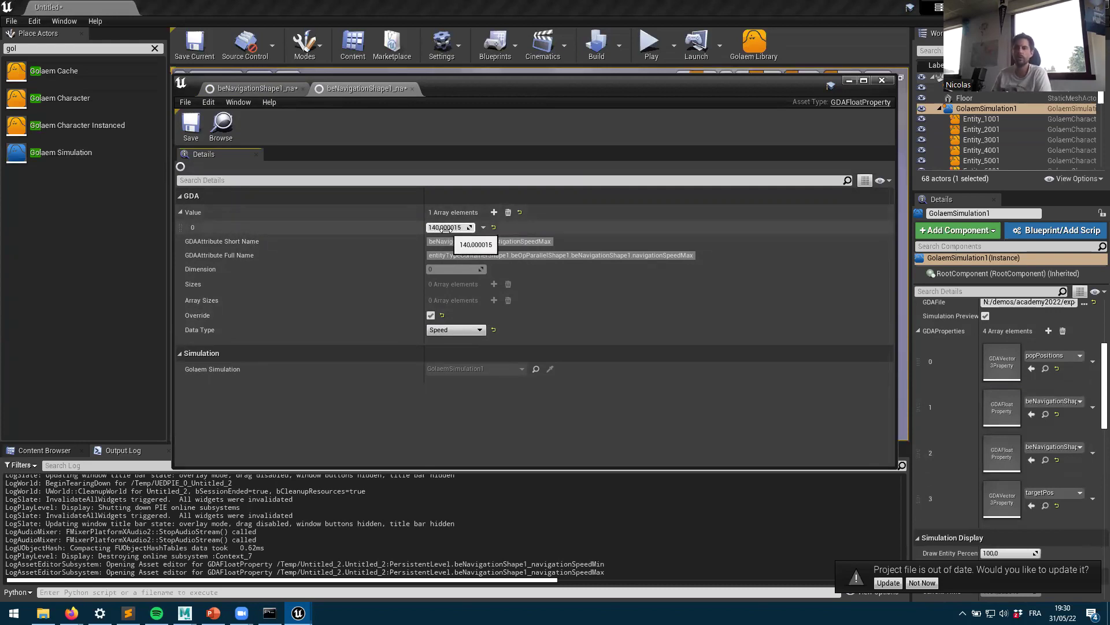
click(256, 90)
mouse_move(452, 227)
mouse_down()
mouse_move(442, 228)
mouse_move(463, 227)
mouse_up()
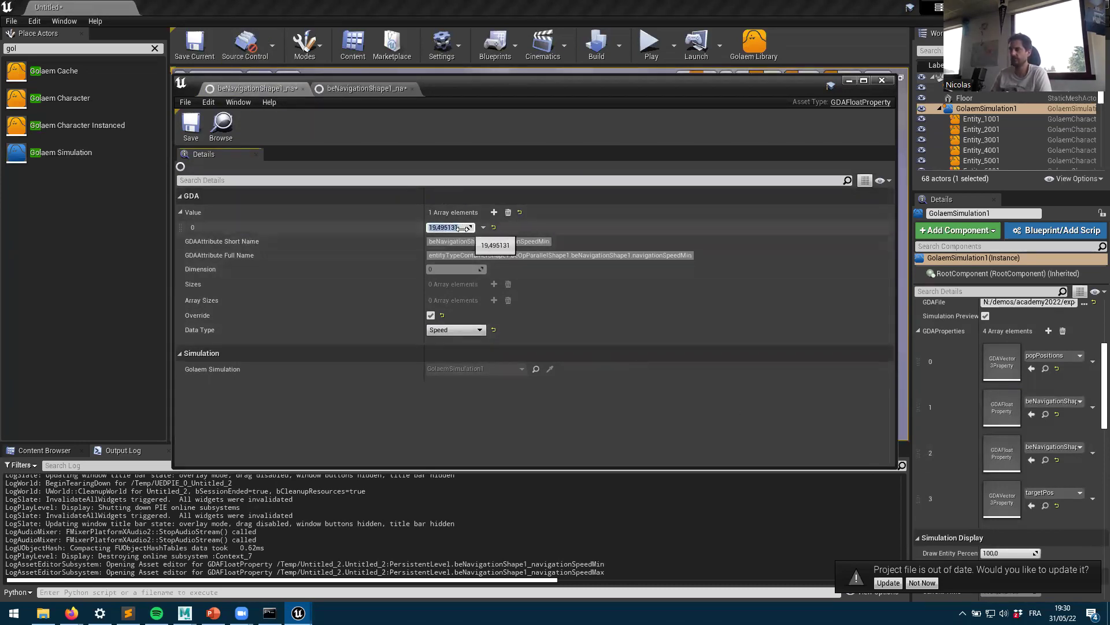
key(Return)
Step: Set navigationSpeedMax to 220 and move the asset editor down to reveal the level
click(342, 89)
click(455, 227)
text(2)
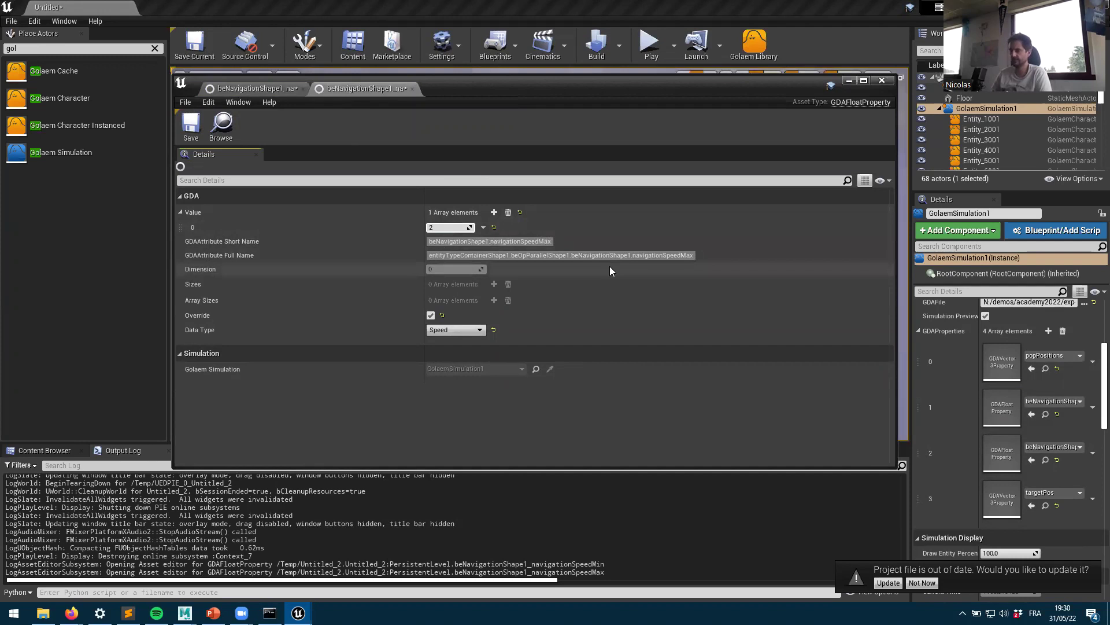
text(20)
key(Return)
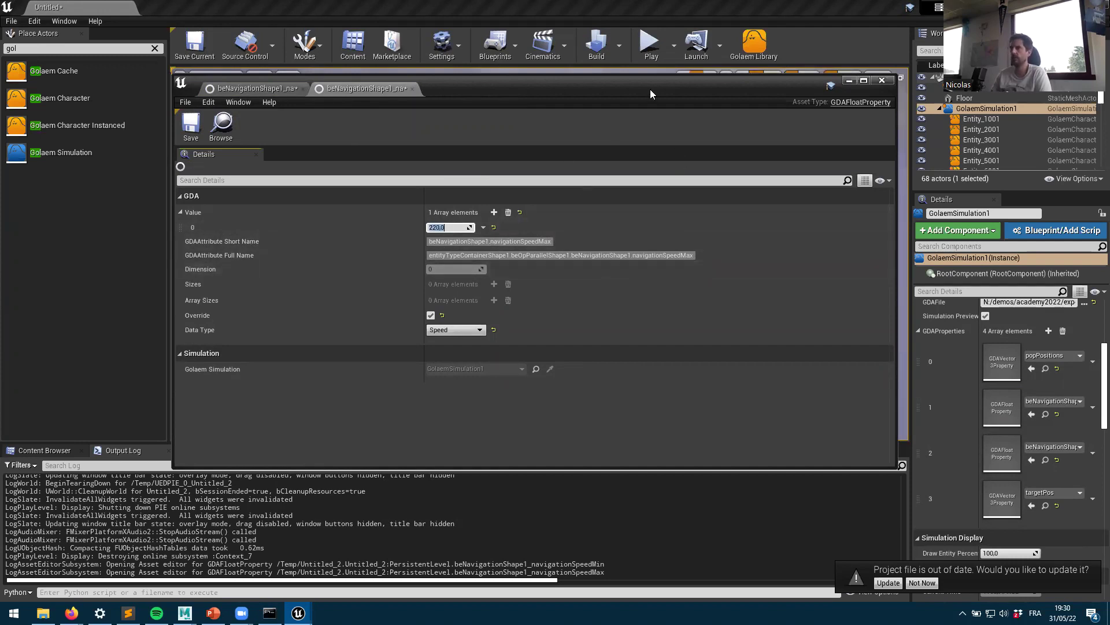
drag(650, 93, 613, 417)
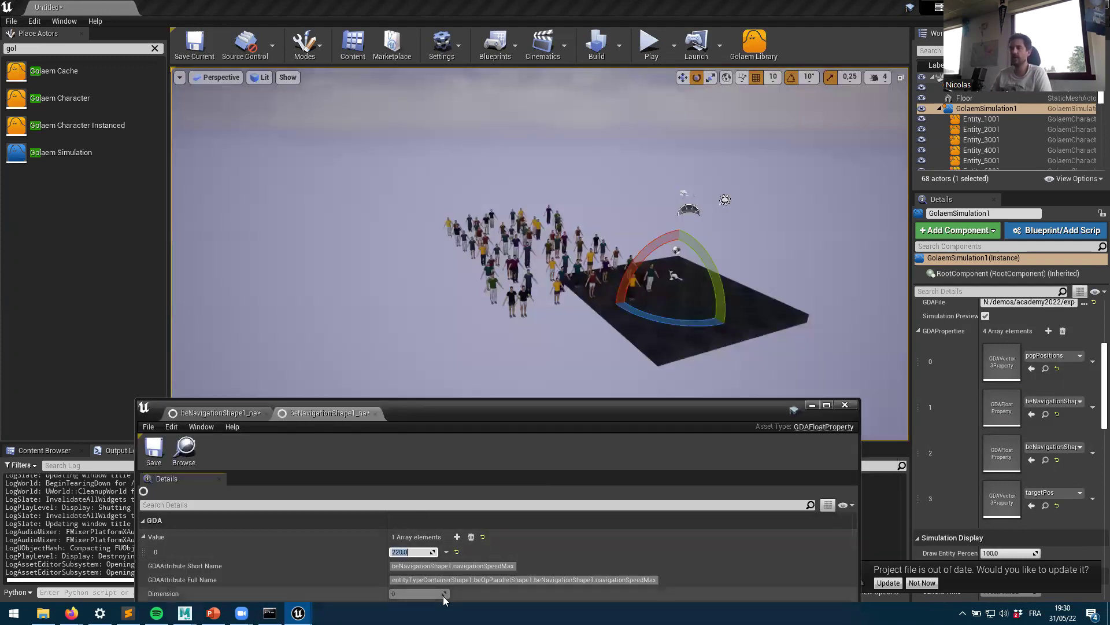
Step: Play and stop the level to test the new crowd speeds, then raise the asset editor again
click(650, 44)
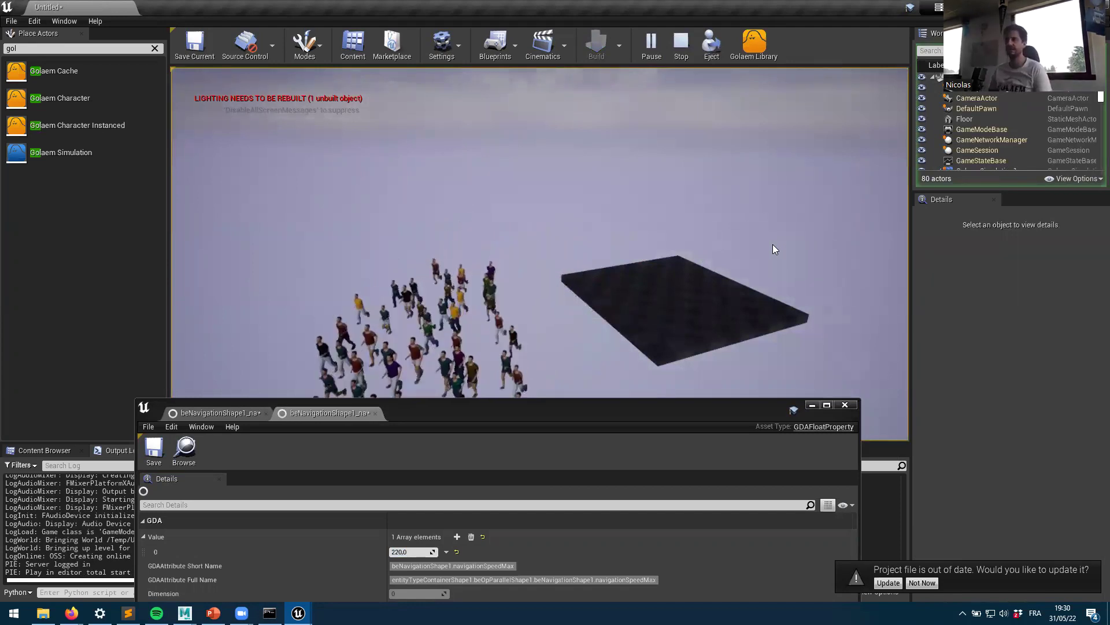
click(680, 49)
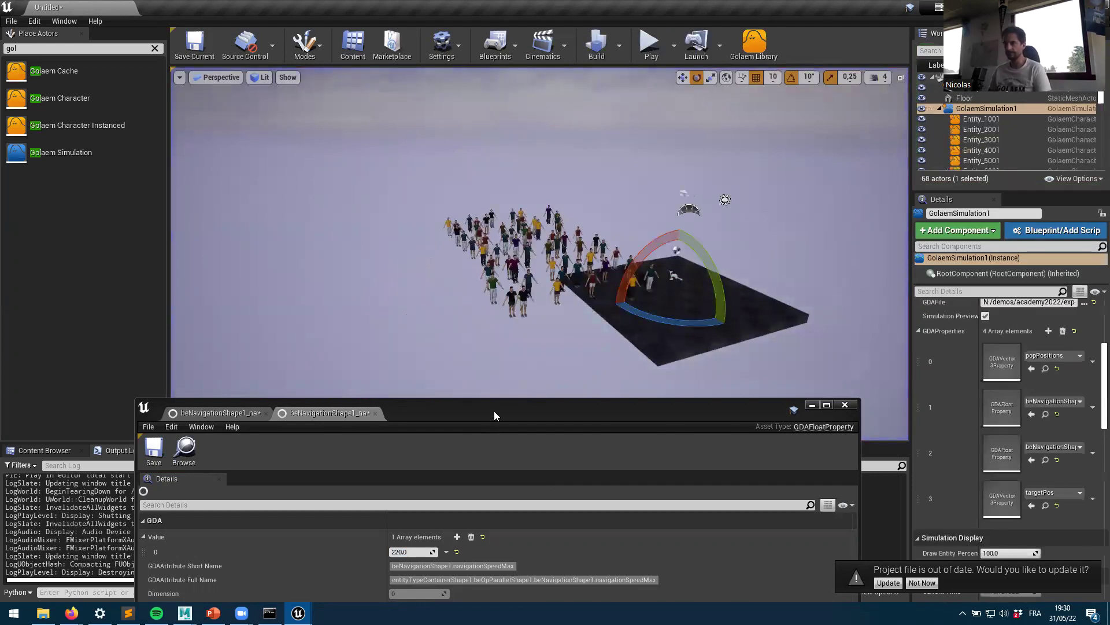
drag(503, 399, 560, 67)
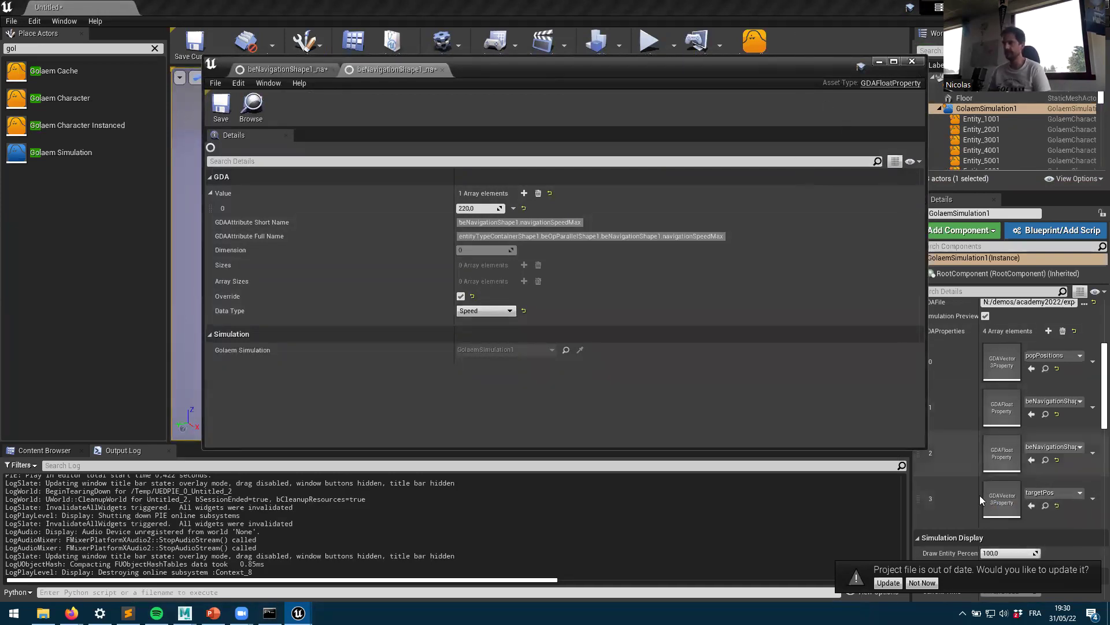
Step: Open targetPos, enable its Override, and expand its array sizes and X, Y, Z values
double_click(994, 504)
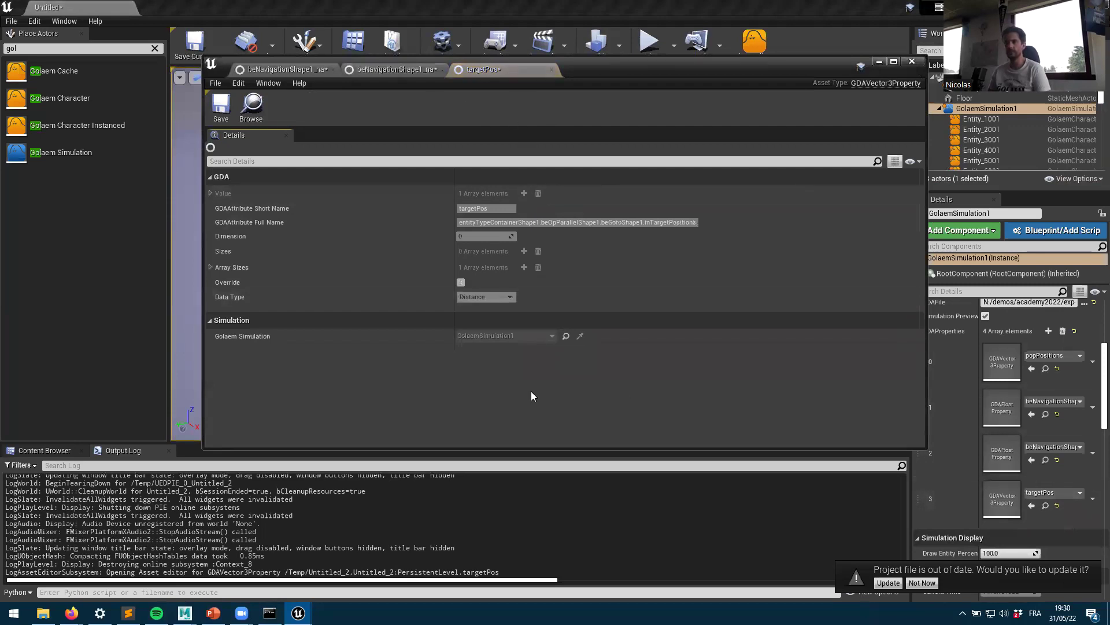
click(461, 282)
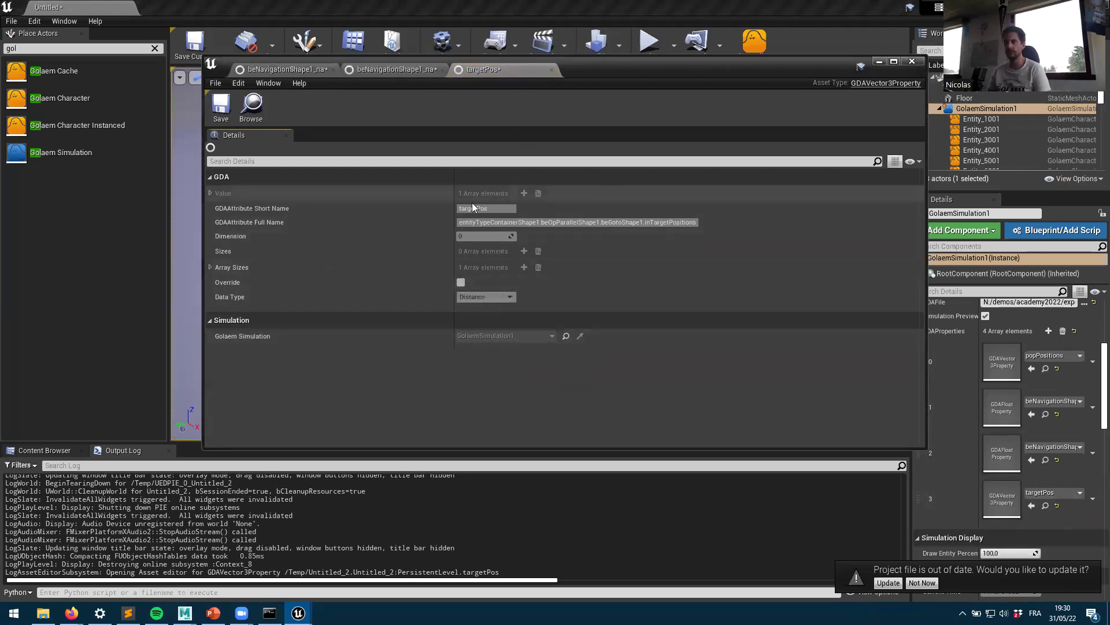
click(210, 267)
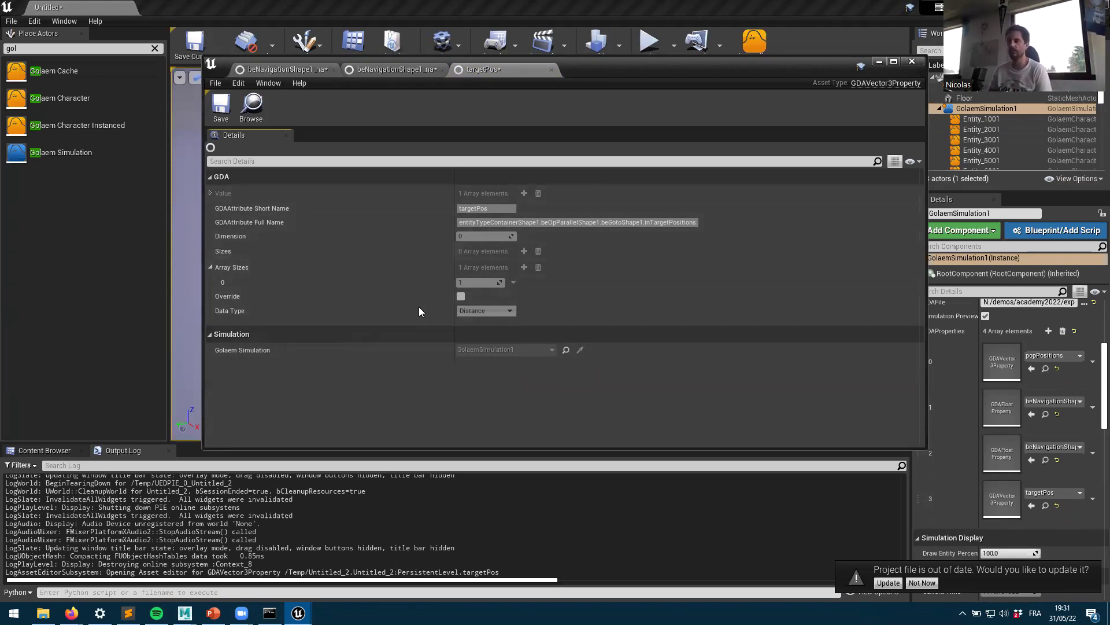
click(461, 296)
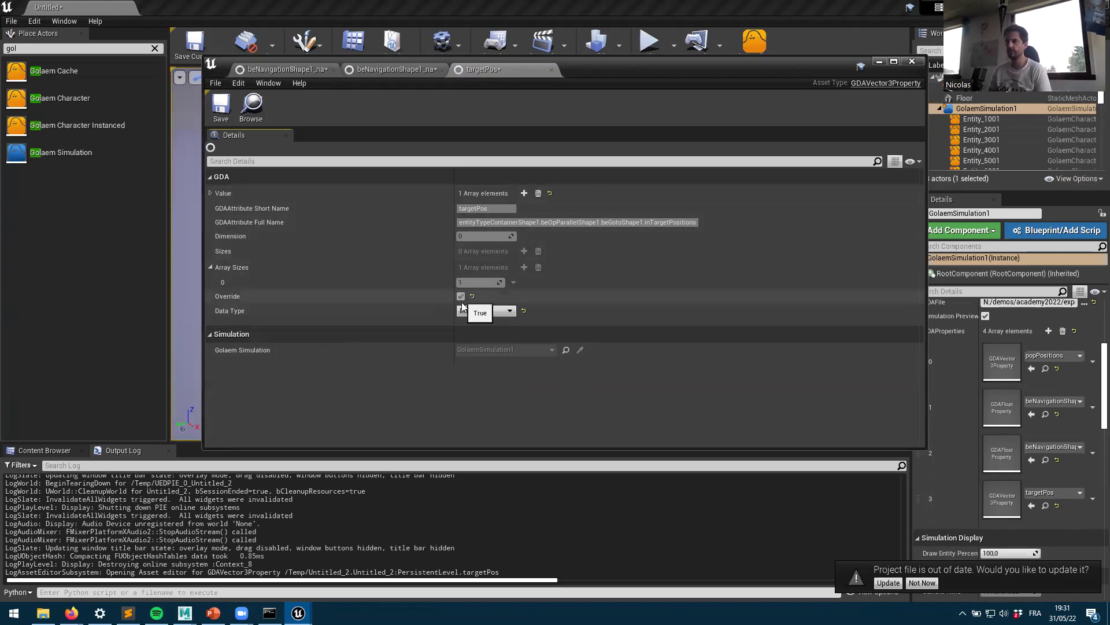
click(209, 193)
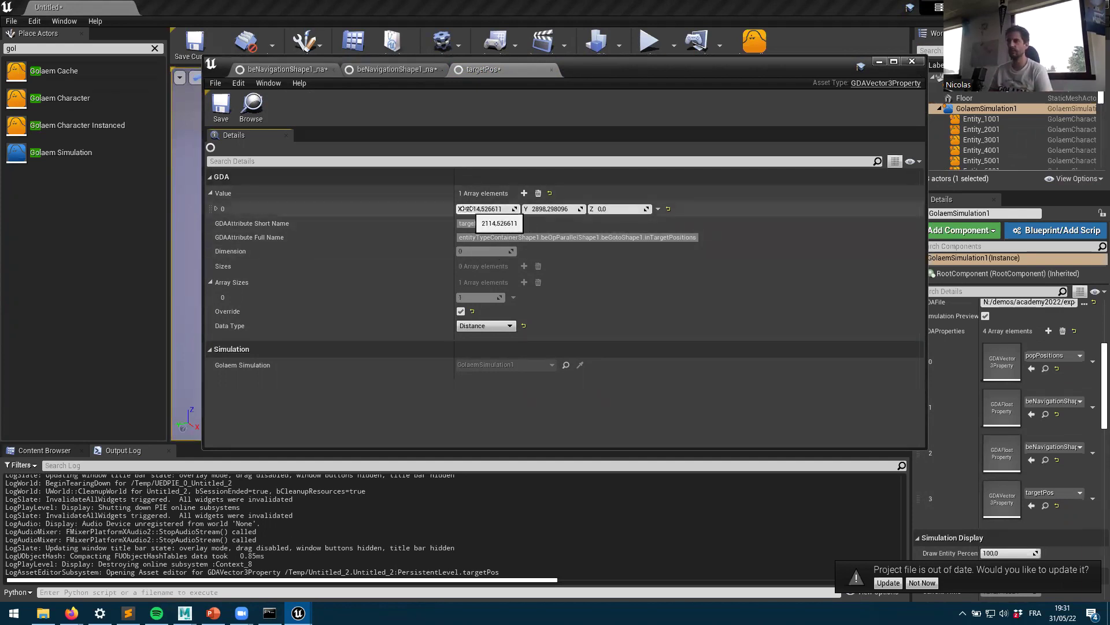
Step: Make targetPos X negative (-2114,526611) and bring up Save Level As via Save Current
key(Home)
text(-)
key(Return)
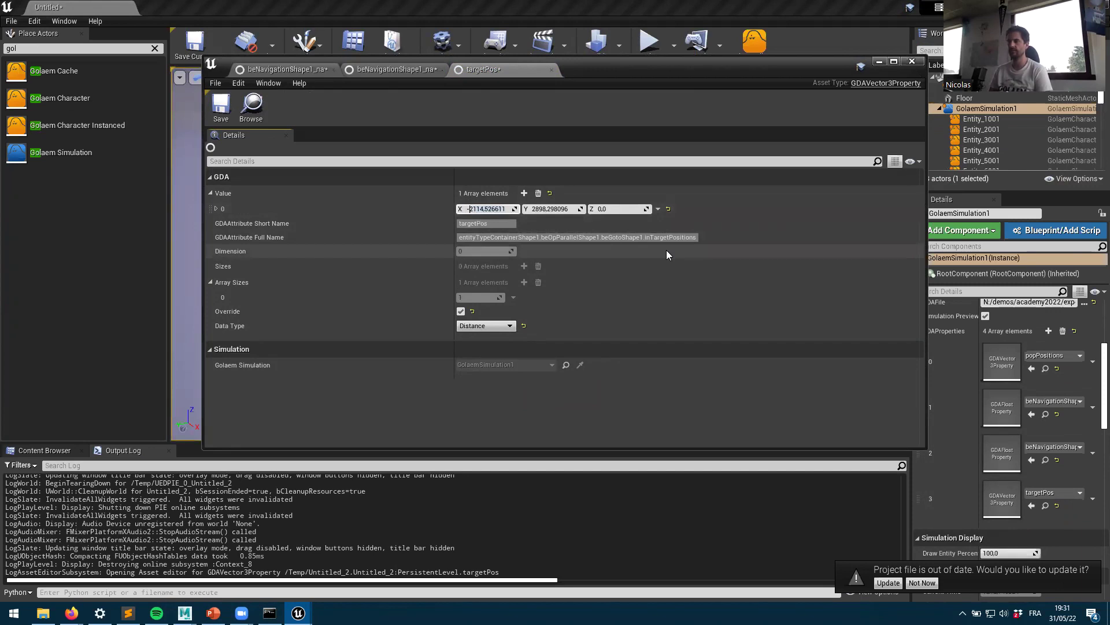
key(Tab)
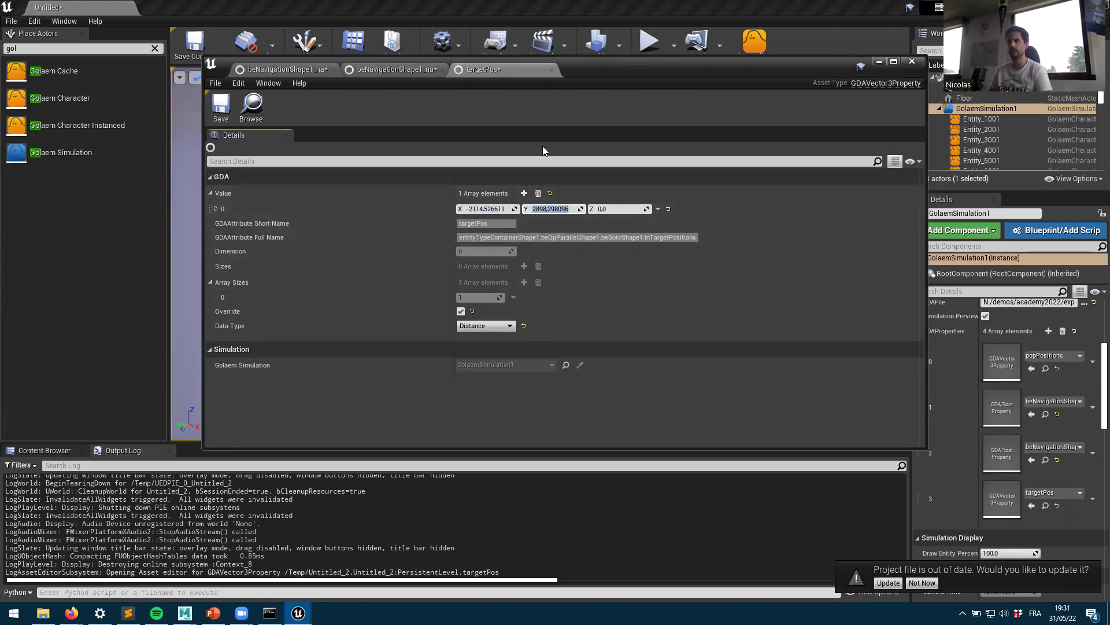
click(220, 107)
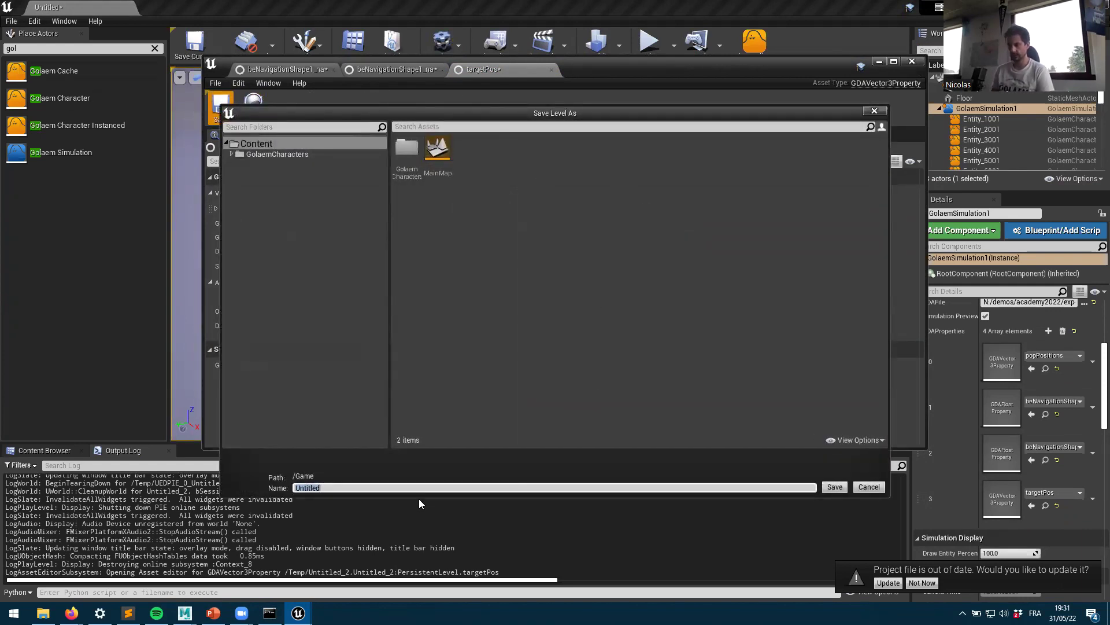
Step: Save the level as SimMap, then play and stop it to watch the crowd reach the new target
text(SimMap)
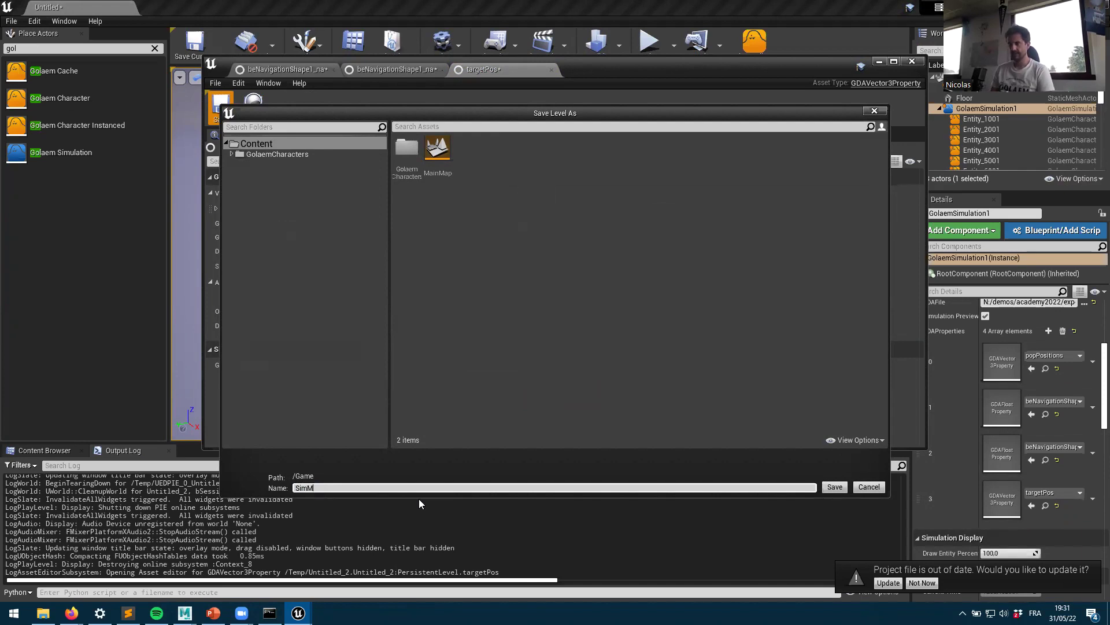
key(Return)
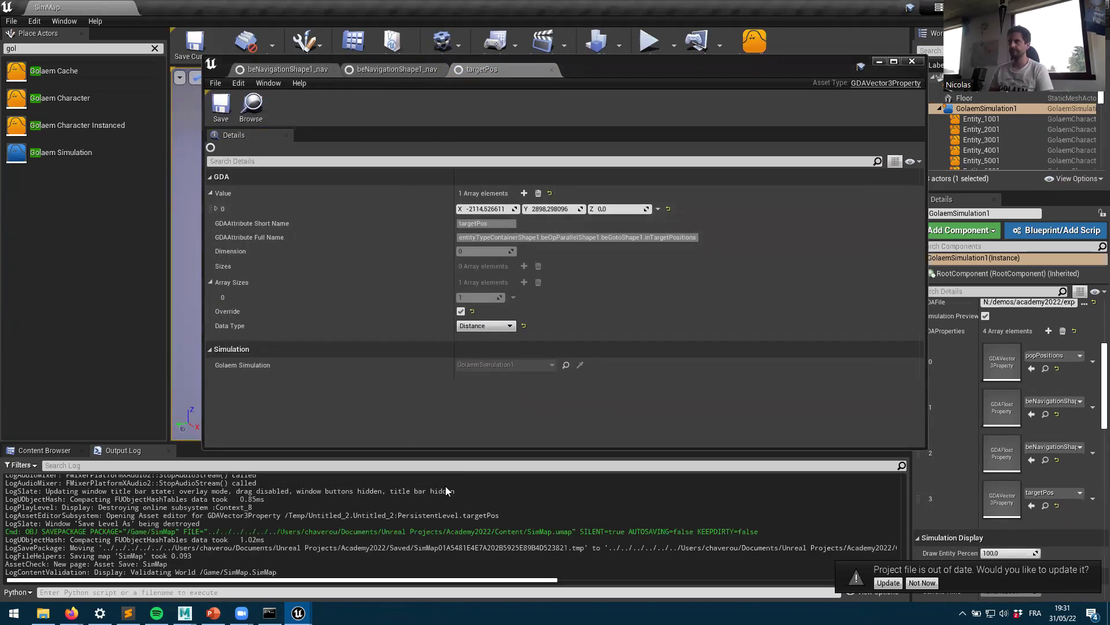
click(880, 61)
key(alt+p)
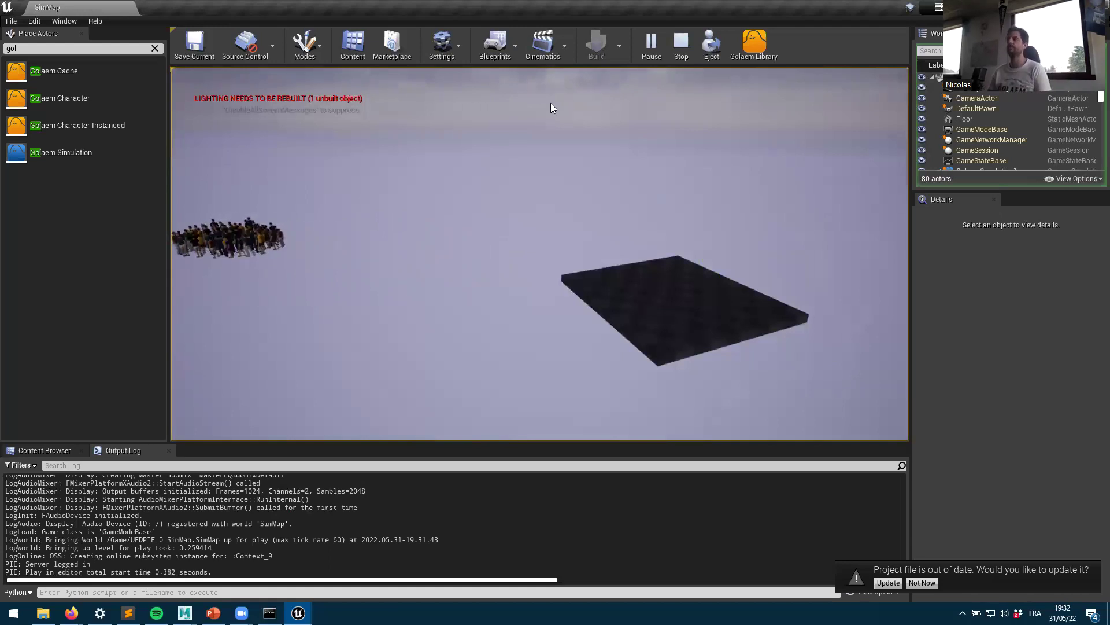
key(Escape)
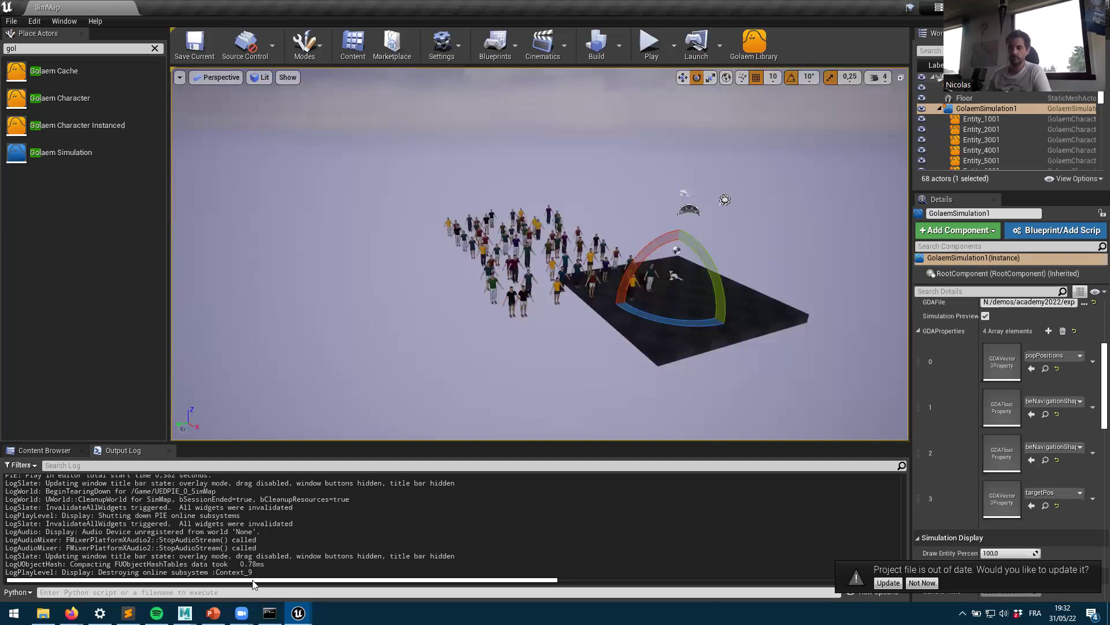
Step: Create a Poly Disc from the Poly Modeling shelf, scale it up and move it beside the crowd
mouse_move(185, 612)
click(298, 571)
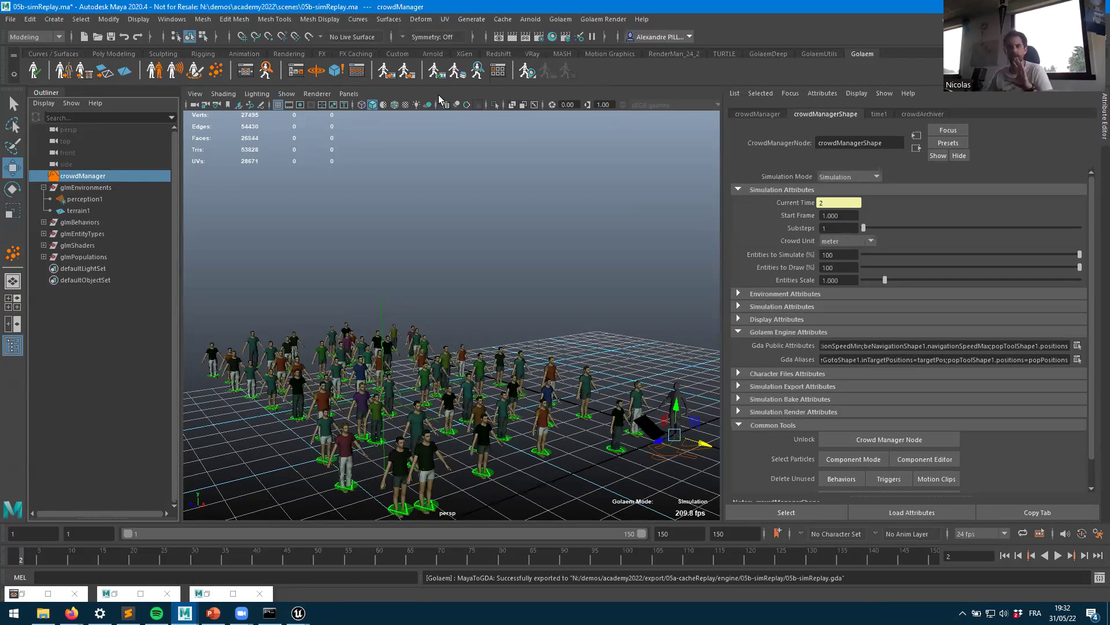
click(130, 56)
click(155, 70)
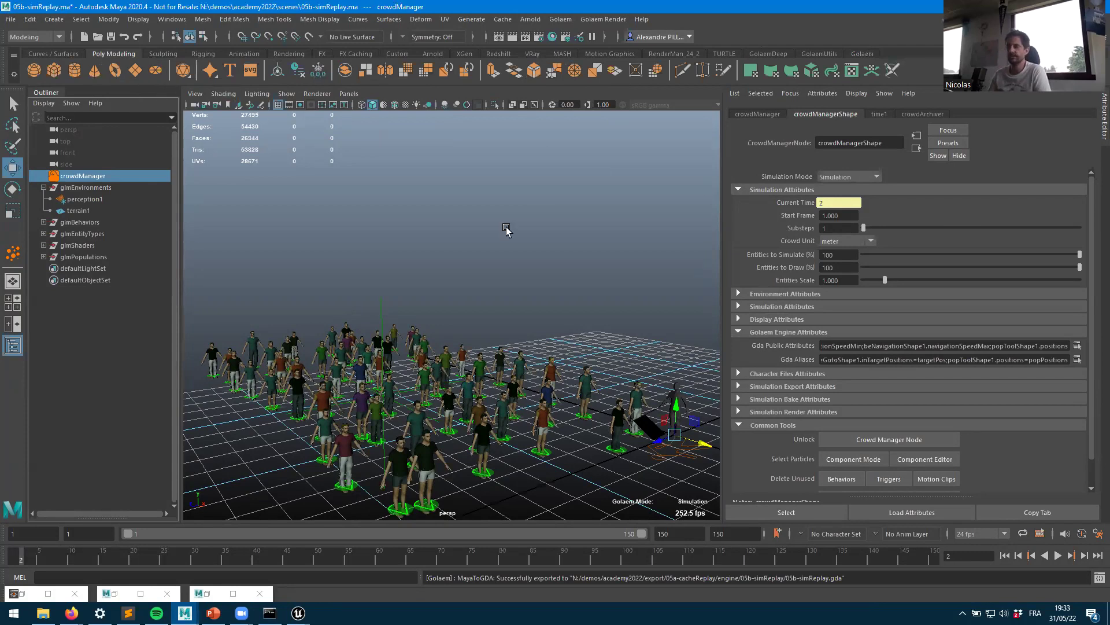
alt+drag(570, 379, 465, 446)
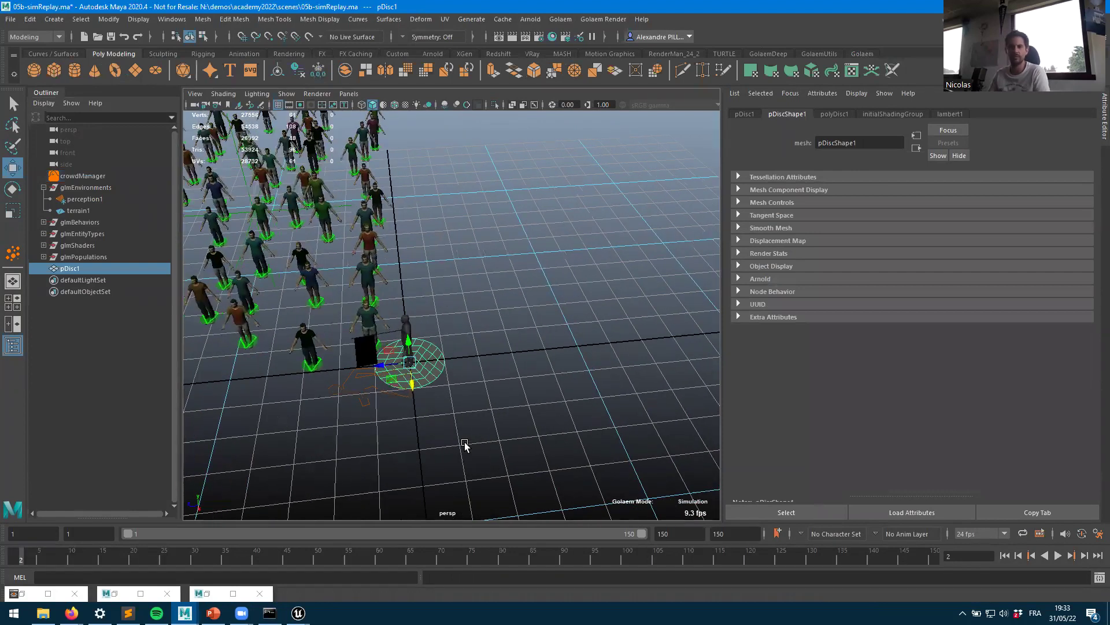
key(r)
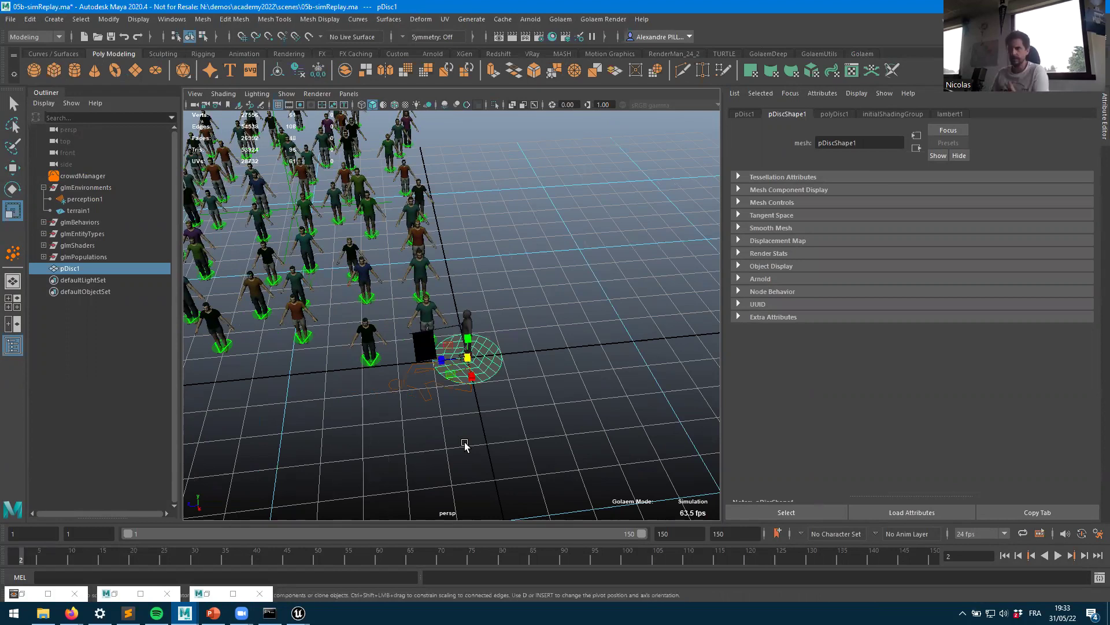
drag(467, 354, 603, 388)
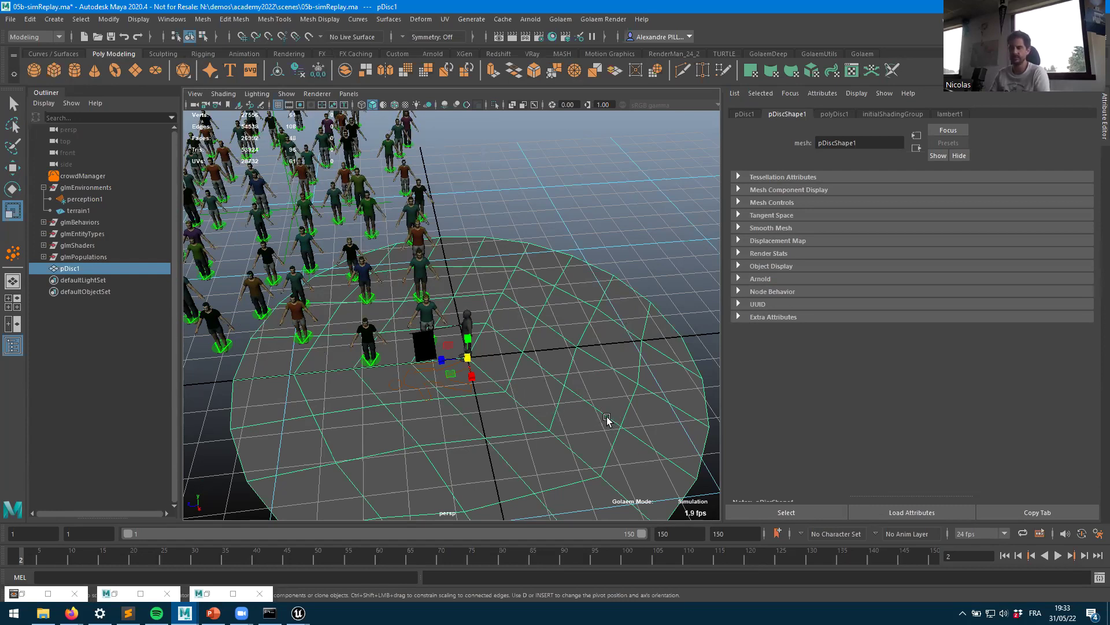
key(w)
drag(445, 359, 694, 334)
scroll(515, 407, down, 4)
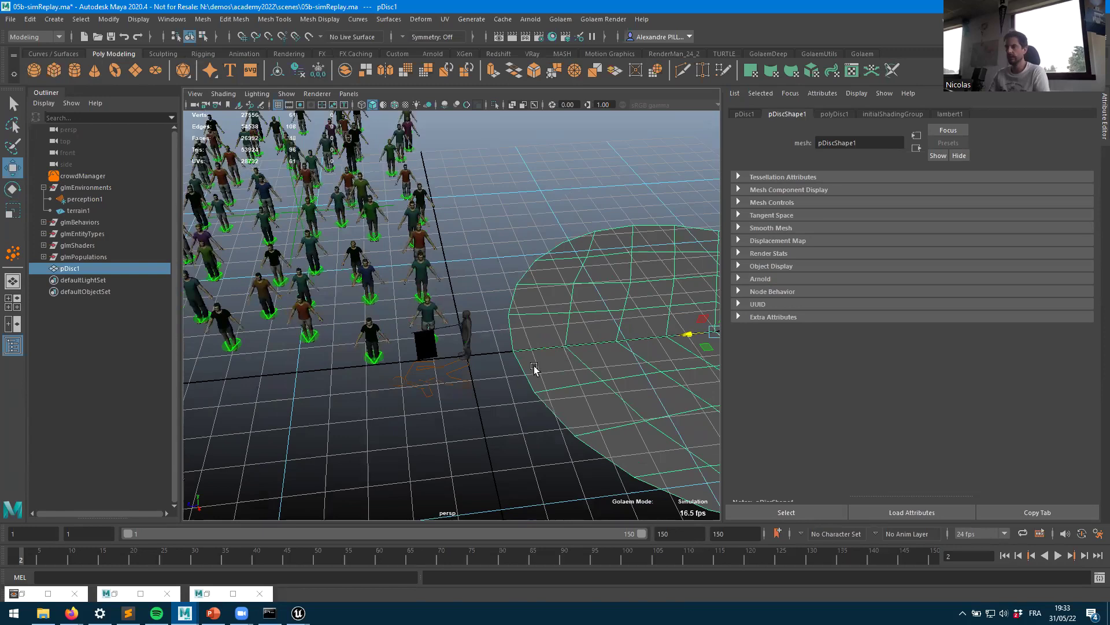
key(f)
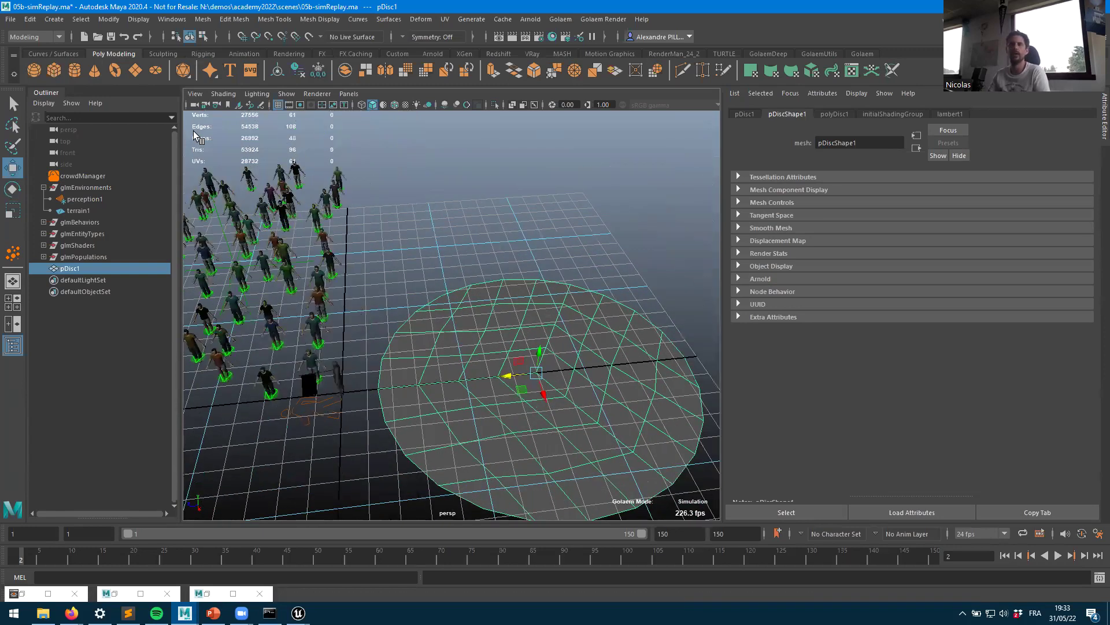
Step: Export the selected disc as discPopulation.fbx into the scenes folder with Animation unchecked
click(11, 20)
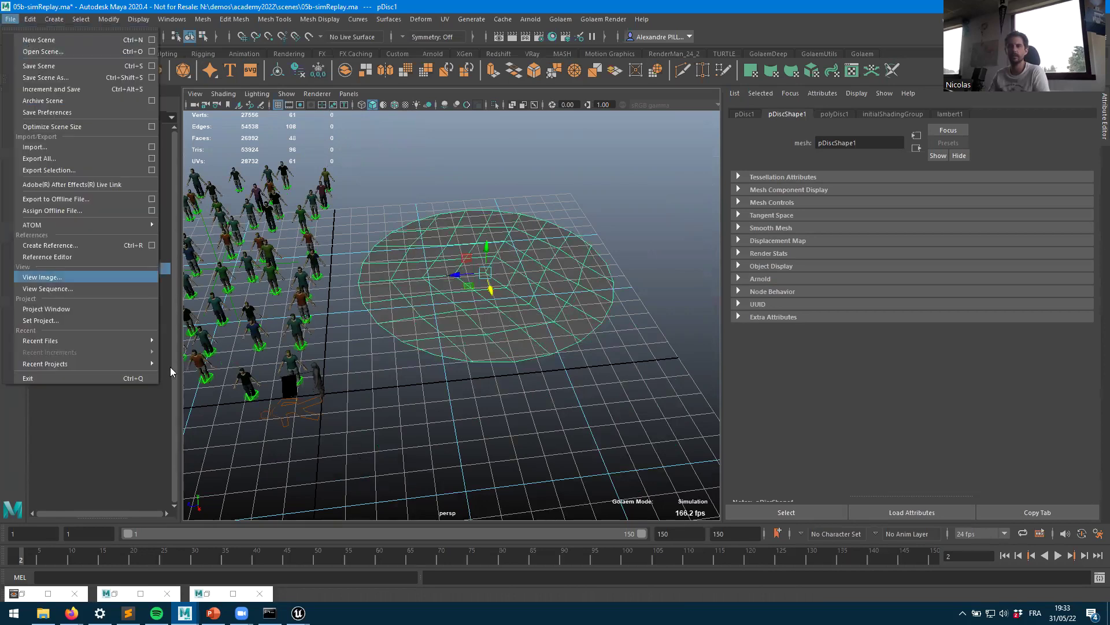
click(69, 170)
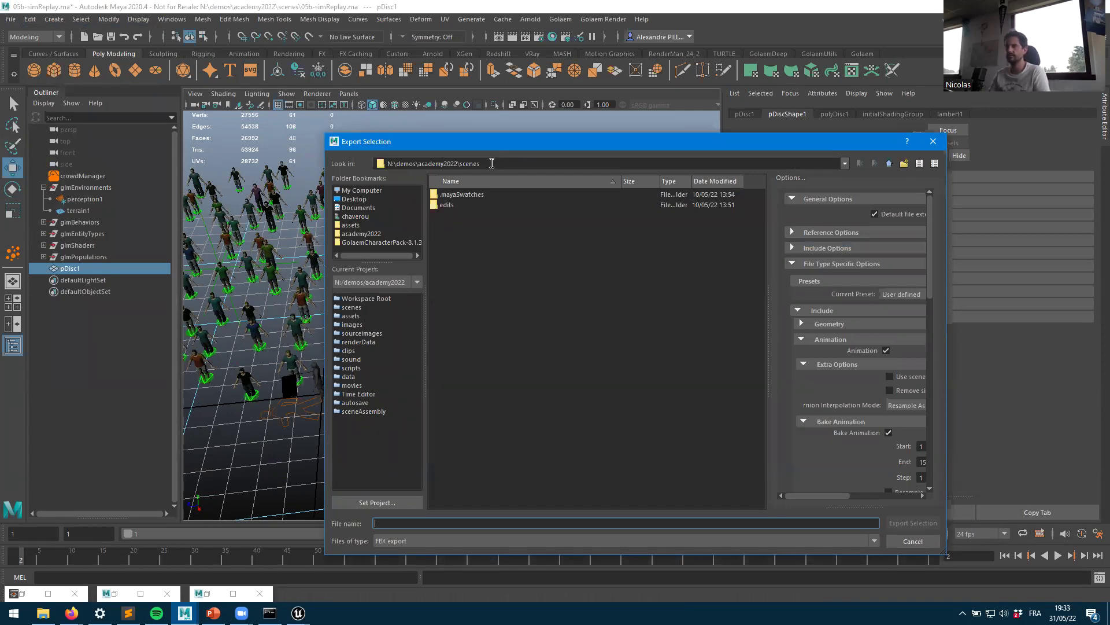
click(487, 164)
triple_click(474, 165)
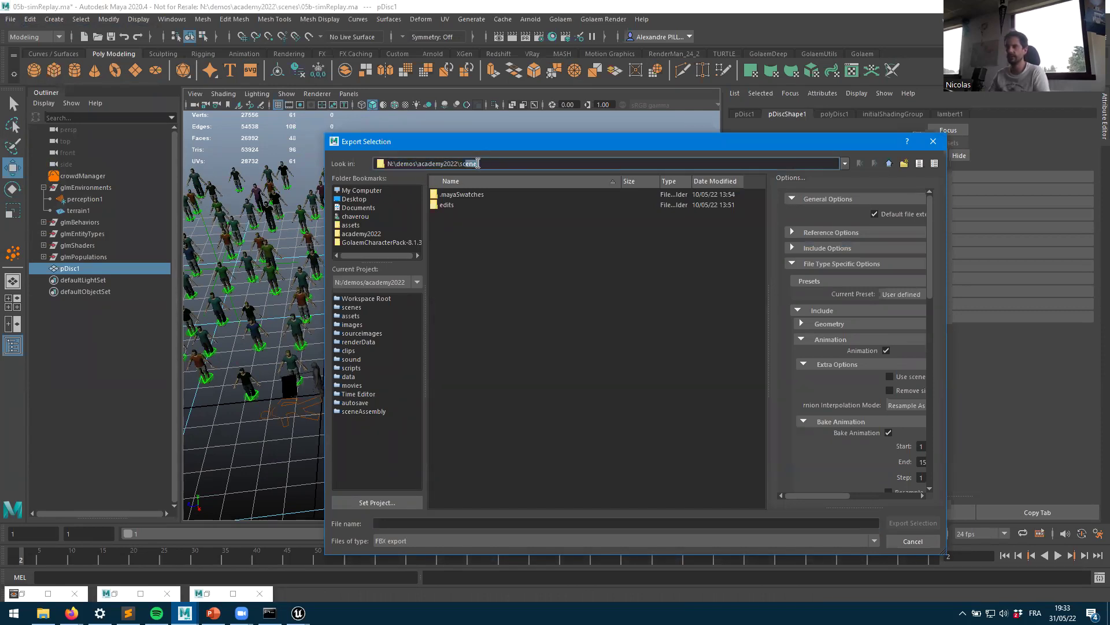
click(508, 522)
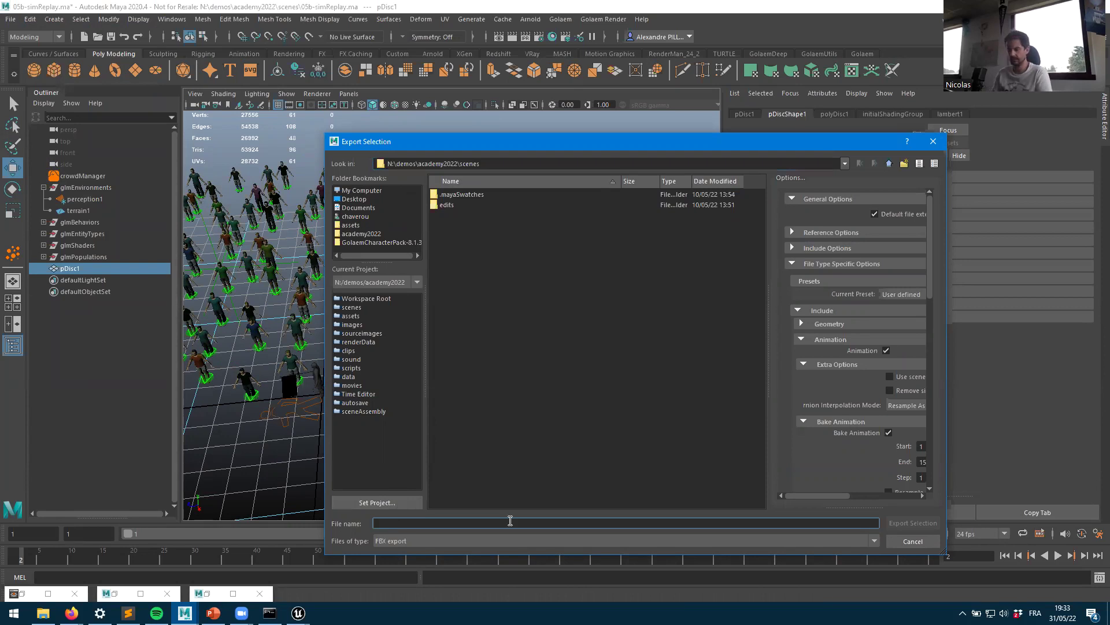
text(discPopulation)
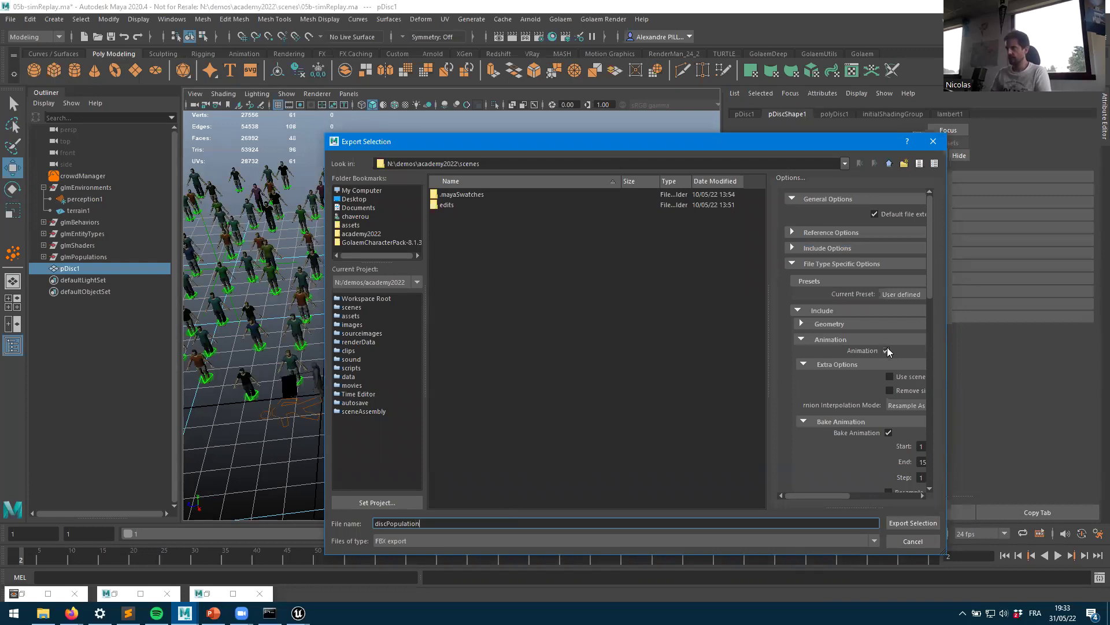
click(886, 349)
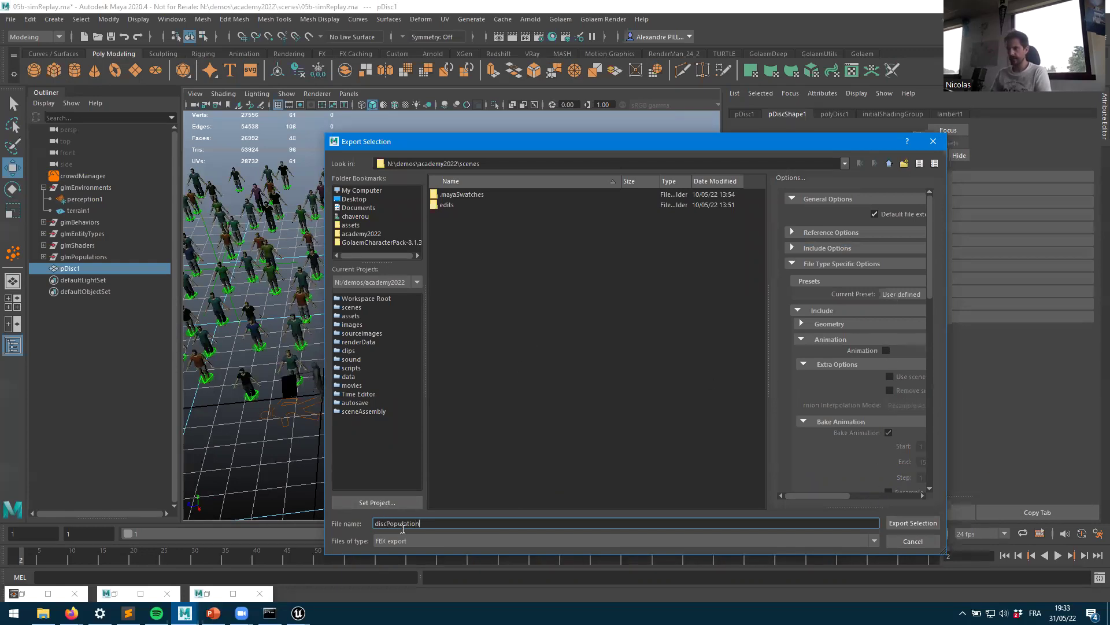
click(904, 523)
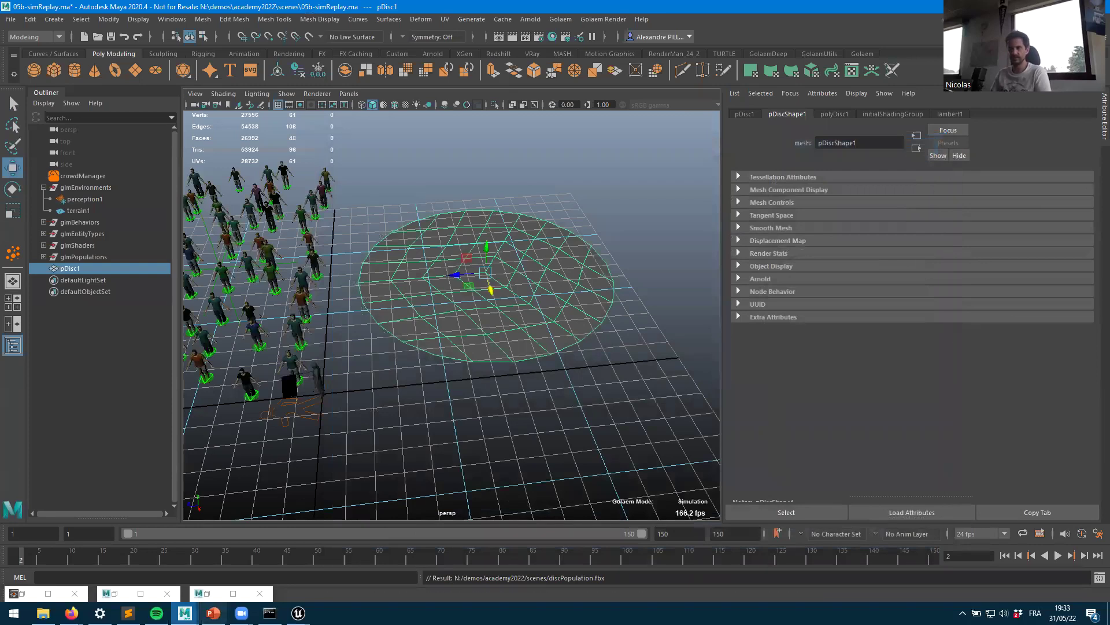
mouse_move(298, 613)
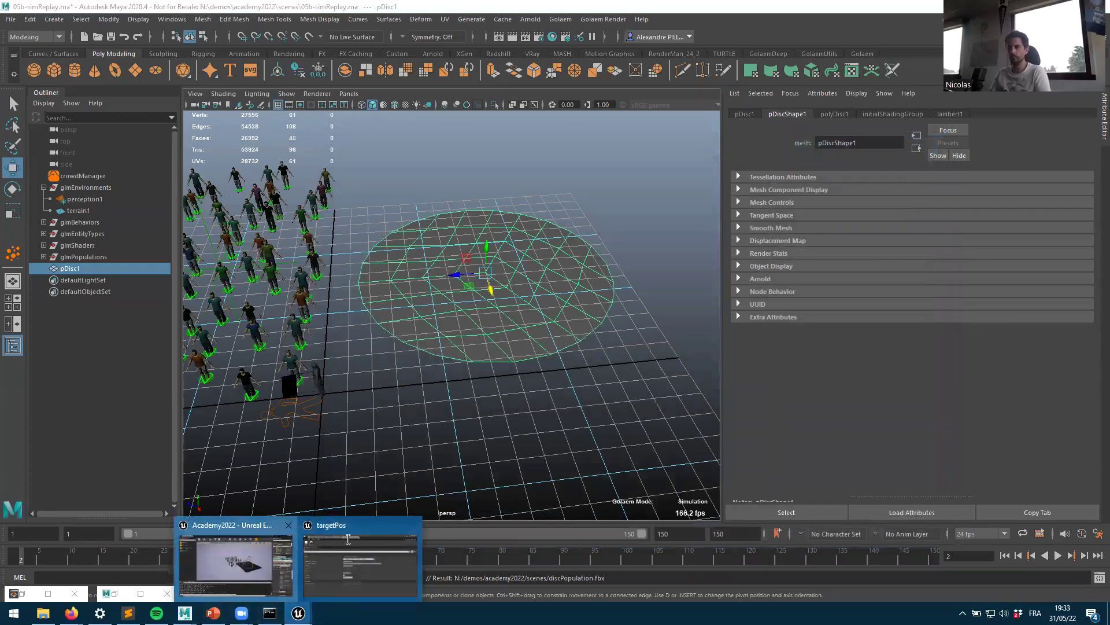
click(265, 559)
Step: Import discPopulation.fbx from the academy2022 scenes folder into the Content root and close the Message Log
click(56, 451)
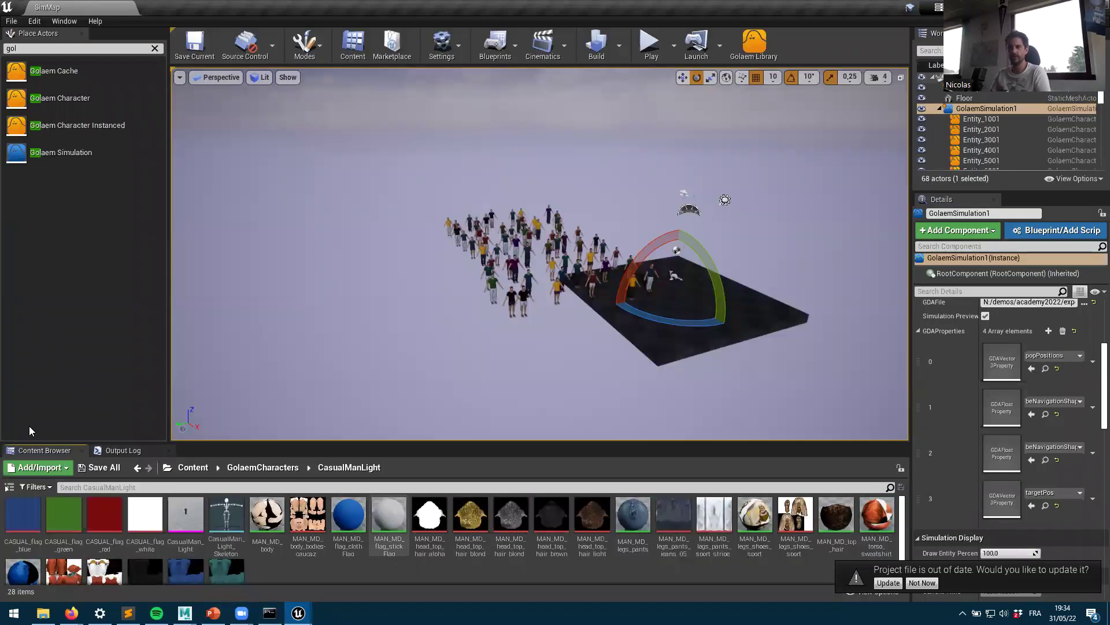
click(51, 467)
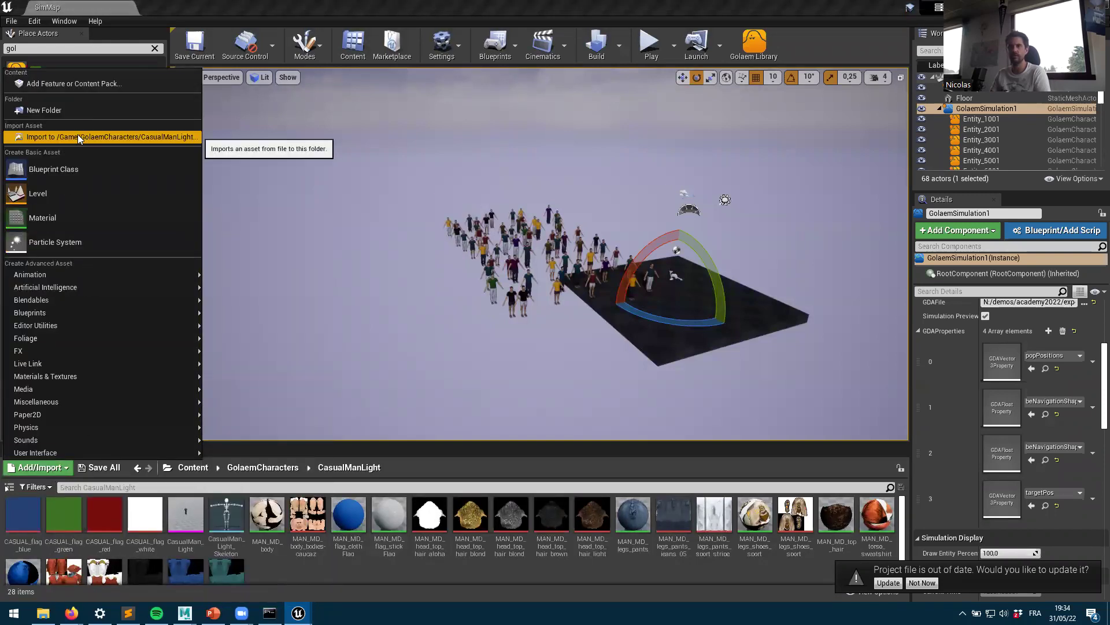
click(193, 467)
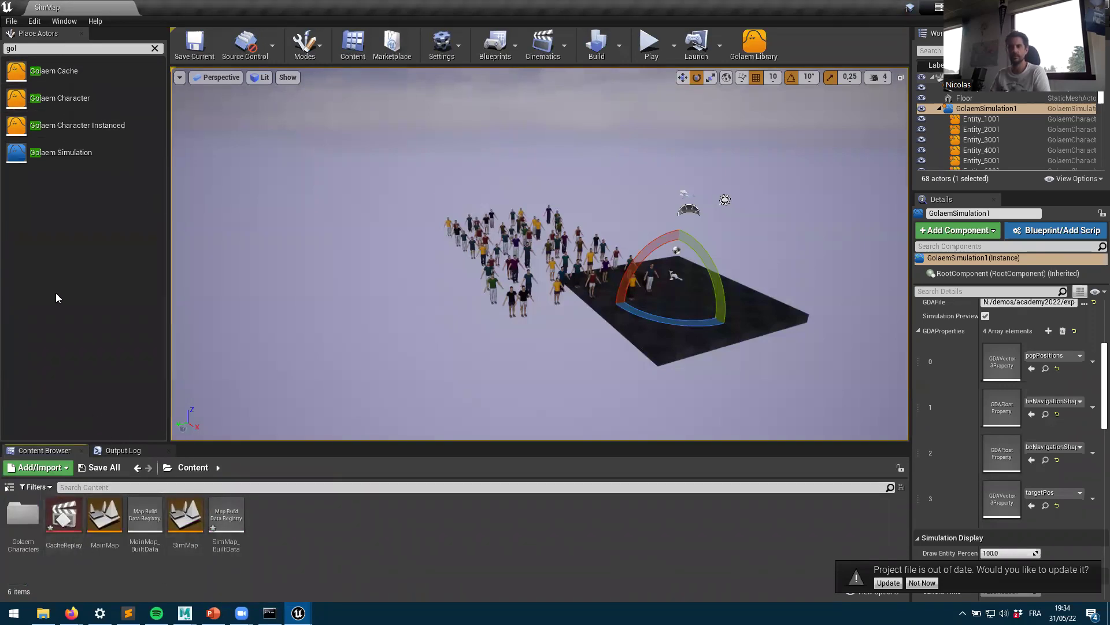
click(41, 468)
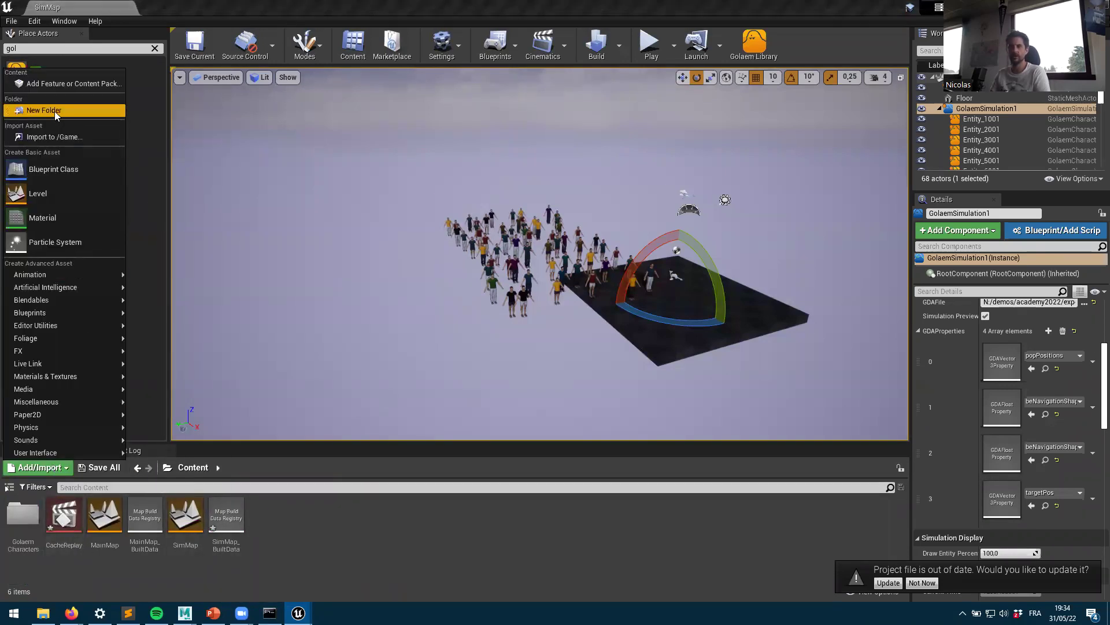
click(66, 139)
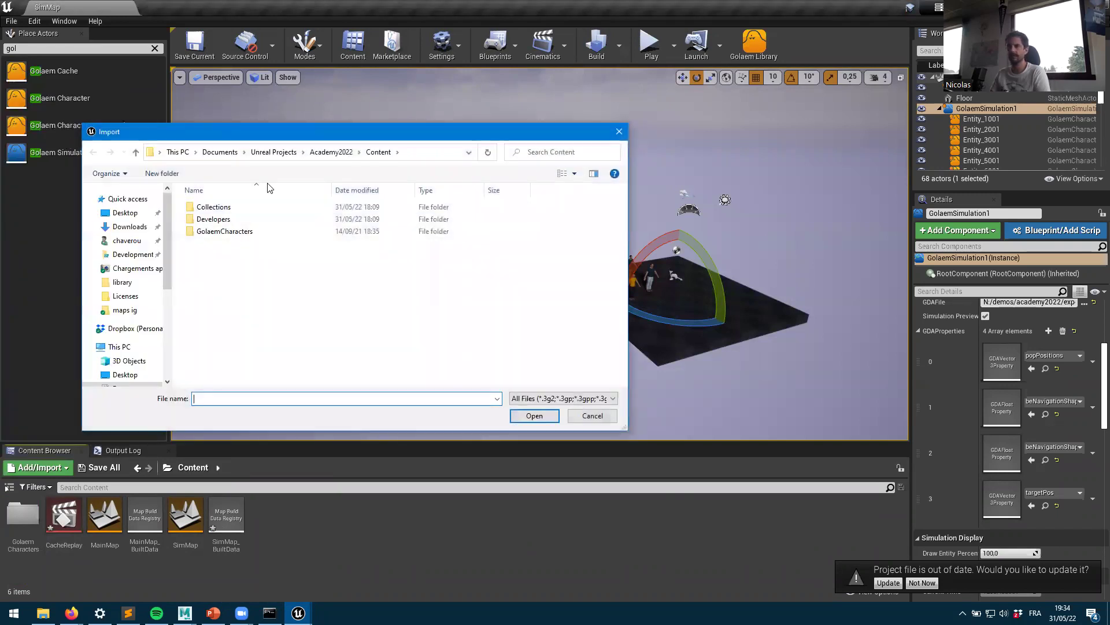
click(419, 152)
text(N:/demos/academy2022/scenes)
key(Return)
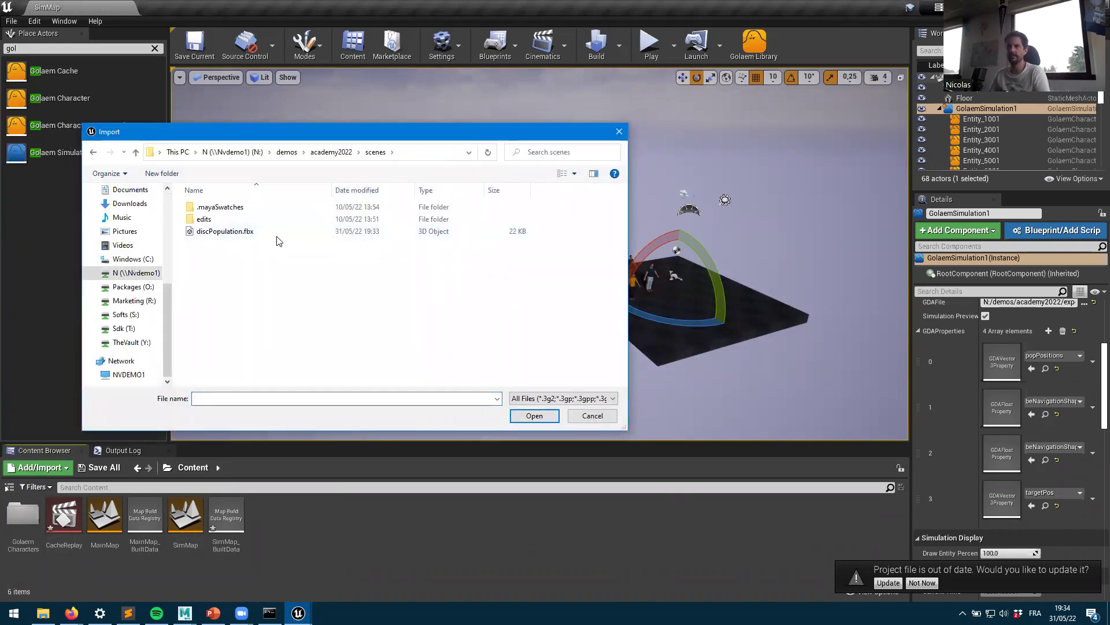
double_click(230, 237)
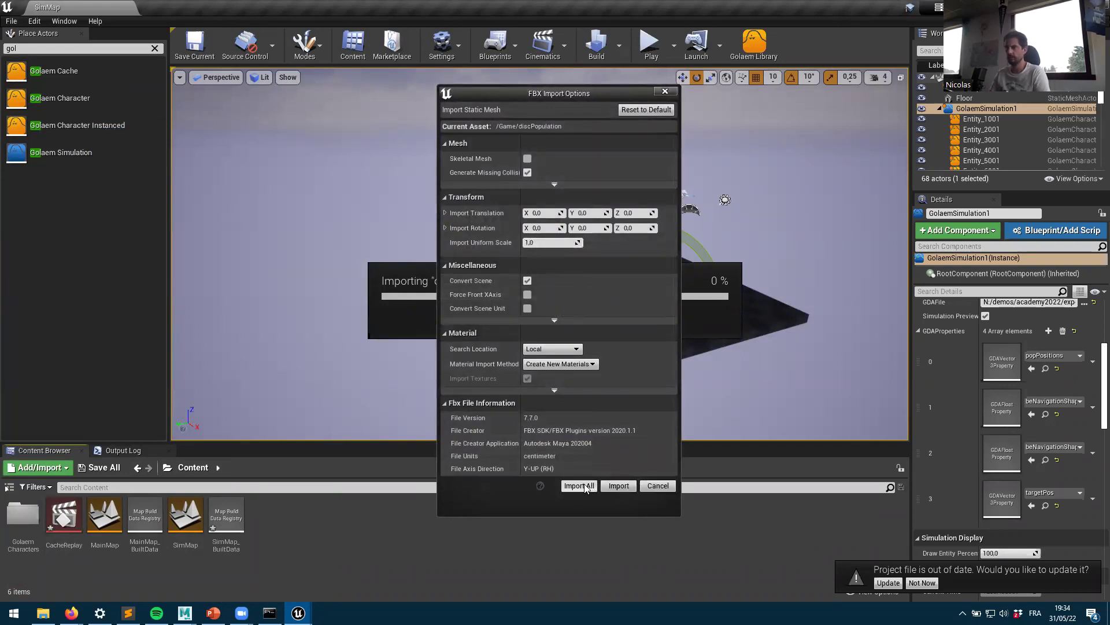
click(580, 485)
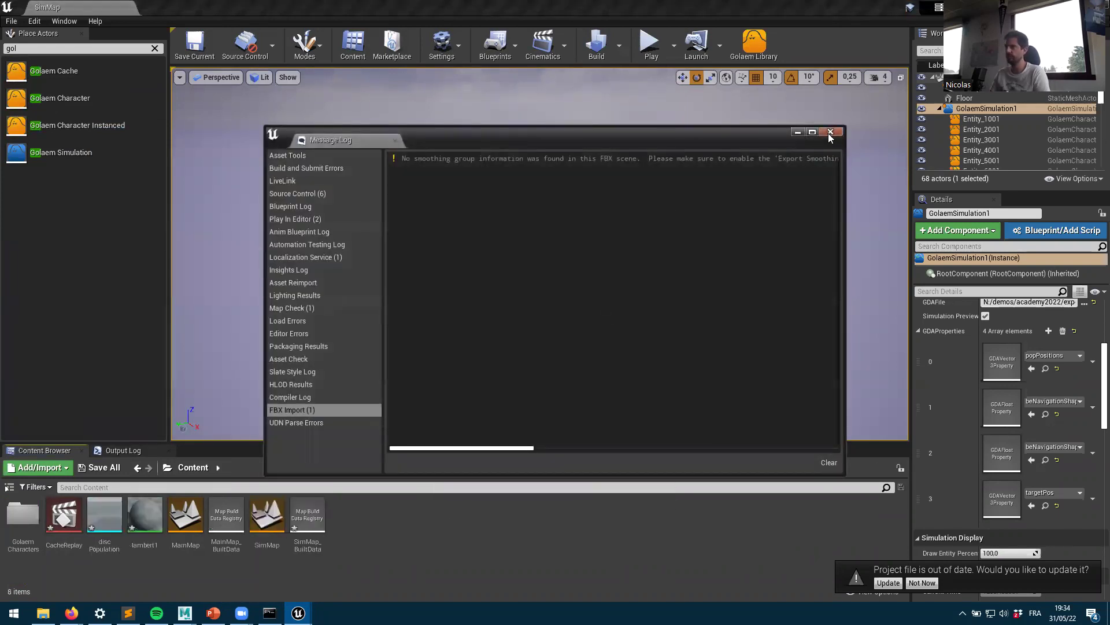
click(827, 134)
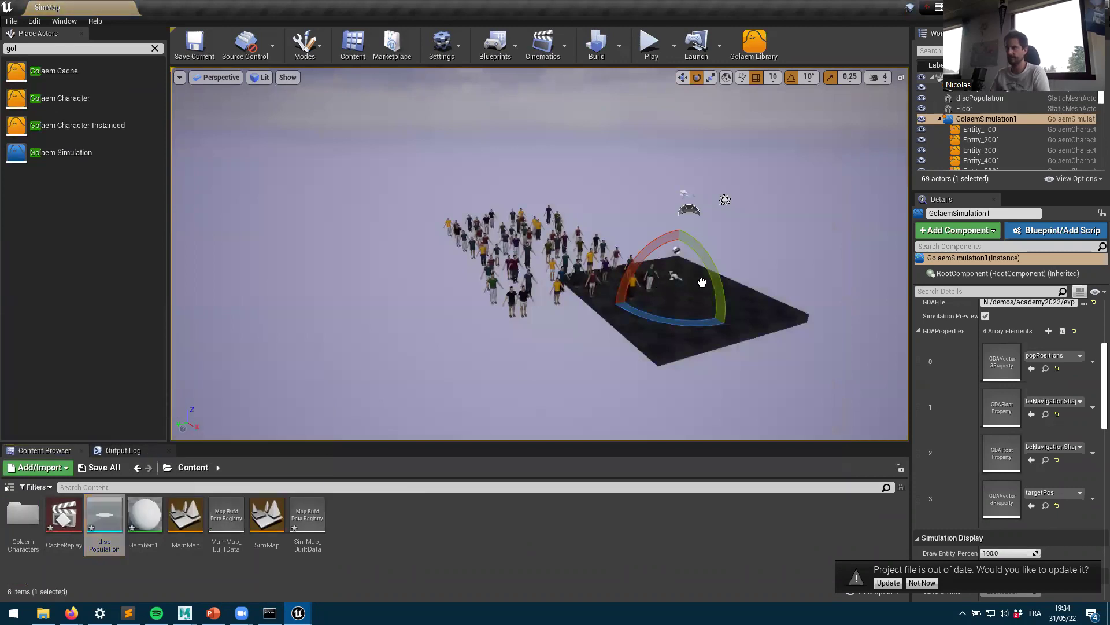
Step: Delete the disc from the level and reimport discPopulation.fbx, overwriting the existing asset
click(529, 352)
key(r)
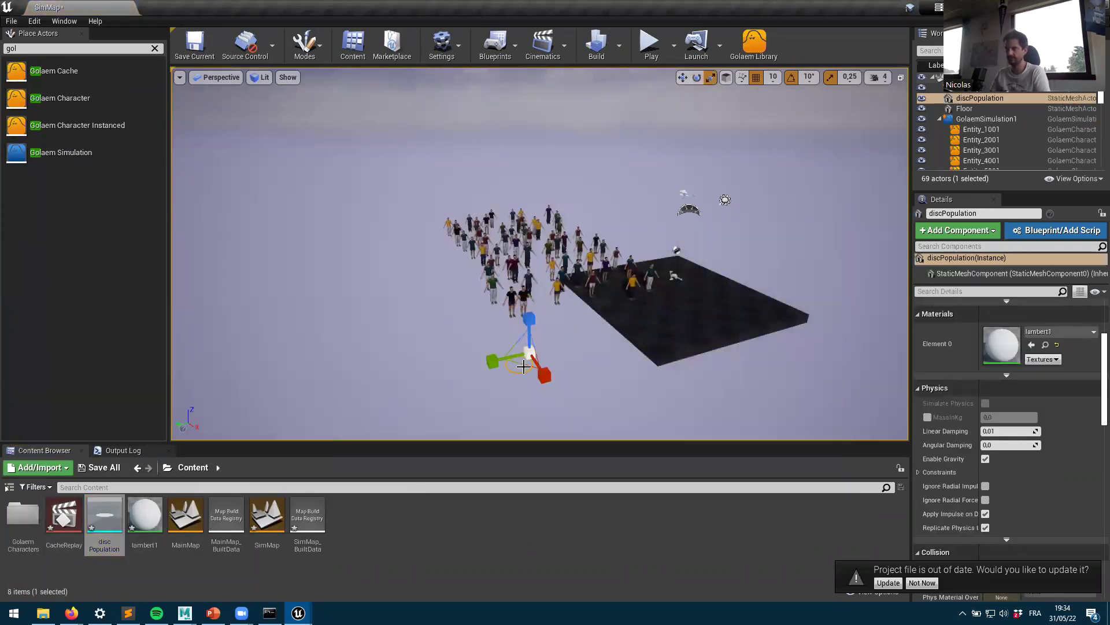
key(Delete)
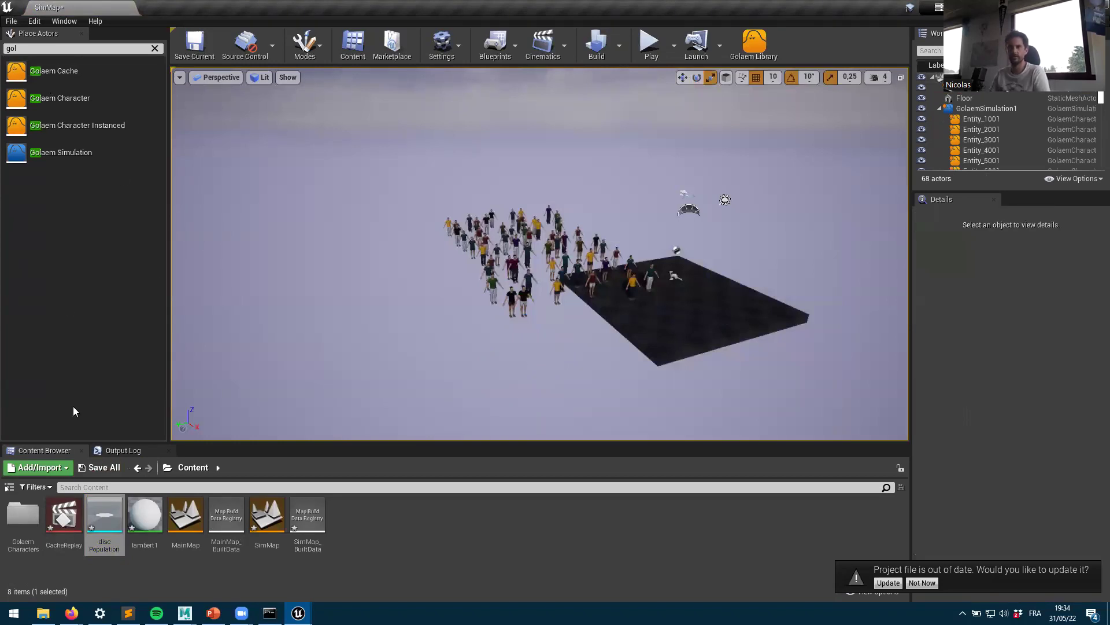
click(45, 469)
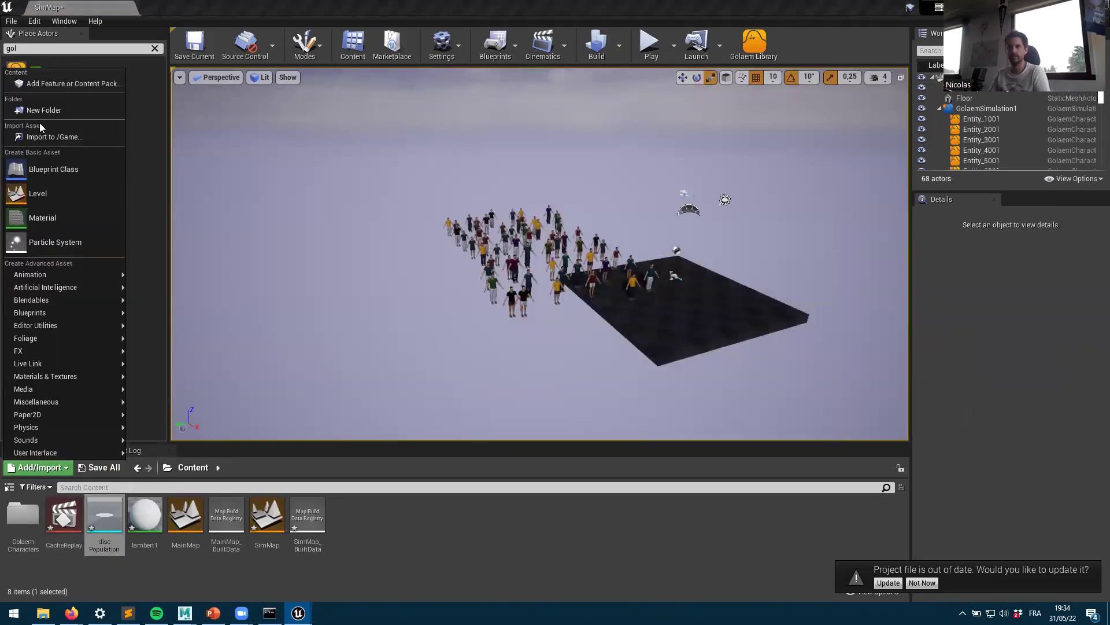
click(56, 137)
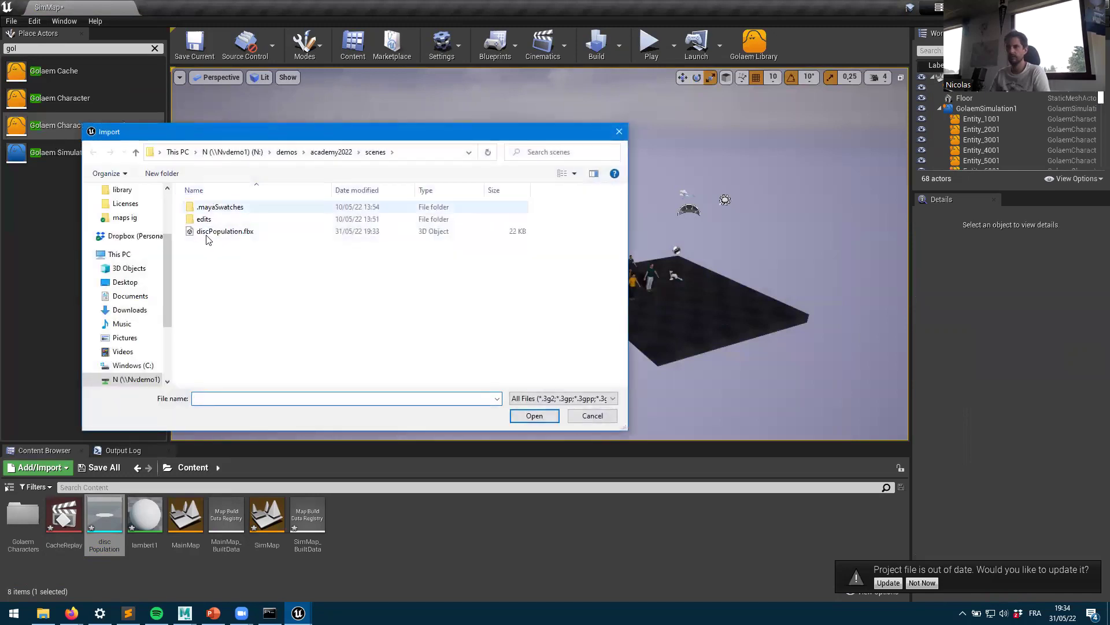
double_click(225, 232)
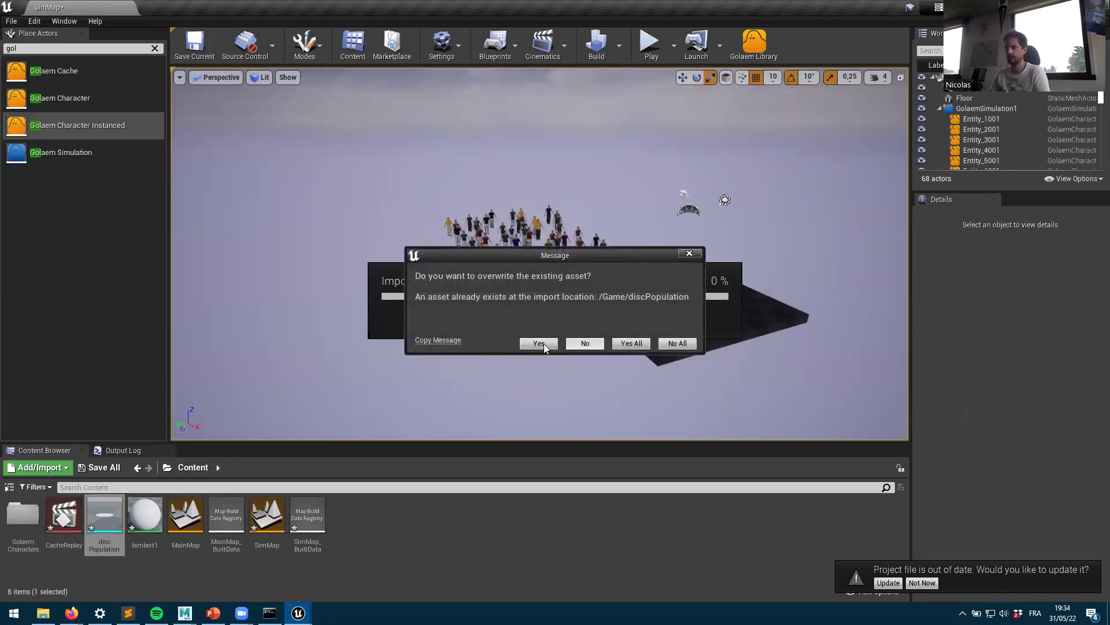
click(527, 347)
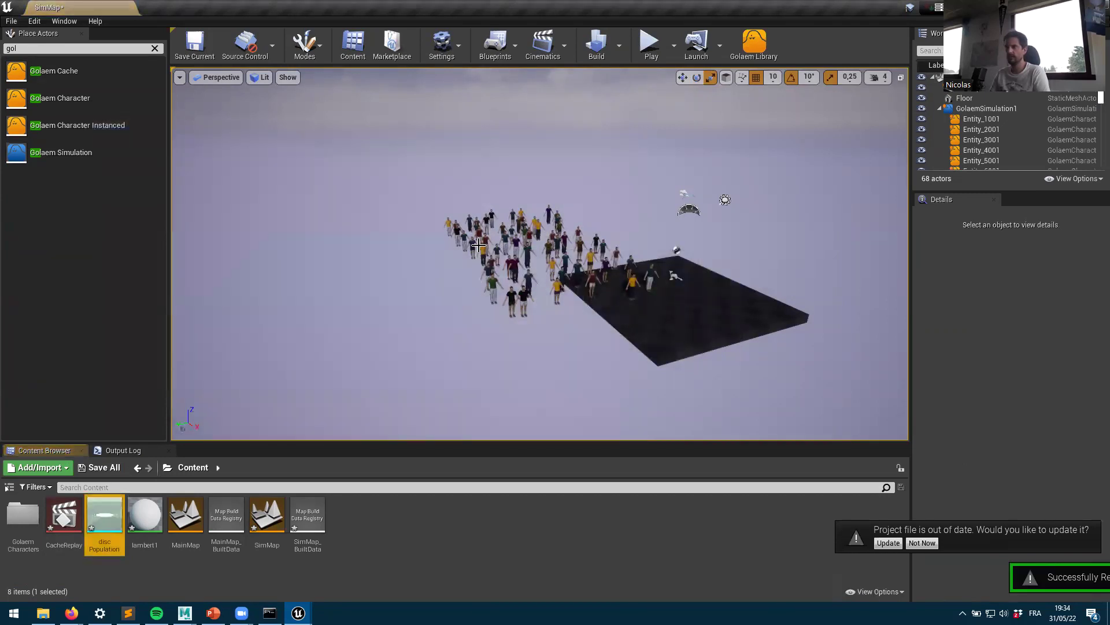
Step: Place discPopulation in the level, remove that actor, and force-delete the discPopulation asset
mouse_move(89, 526)
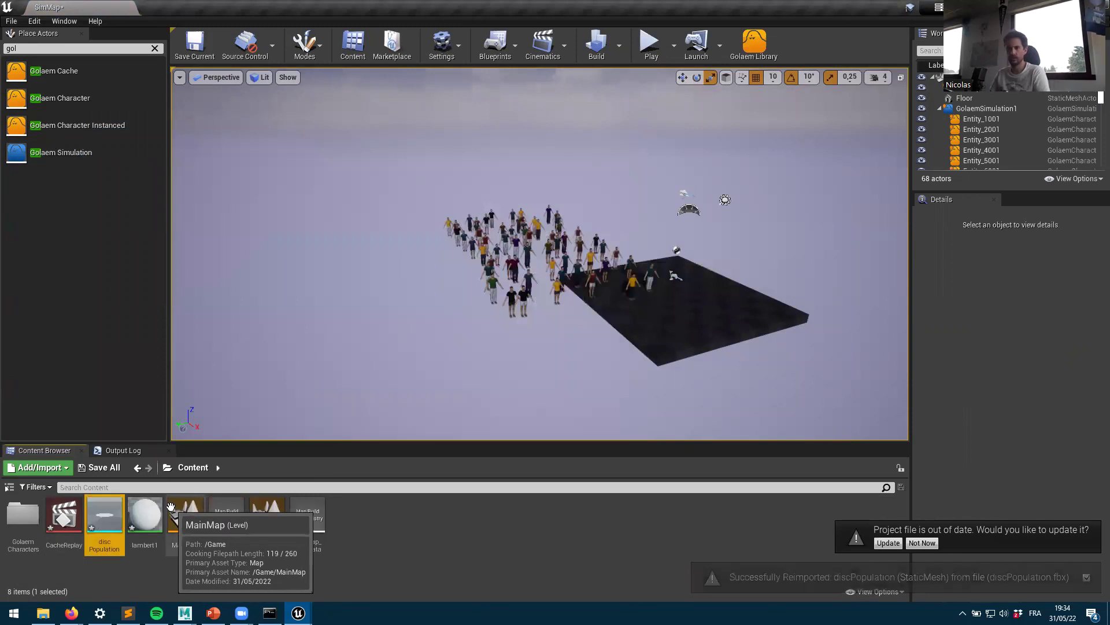
drag(104, 516, 424, 353)
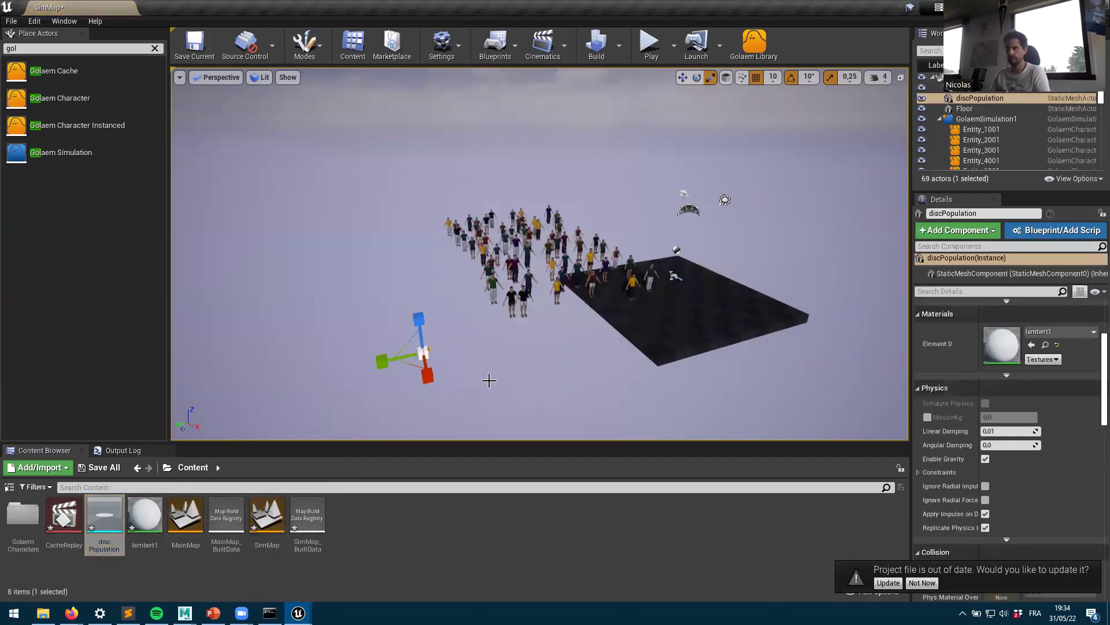
click(991, 97)
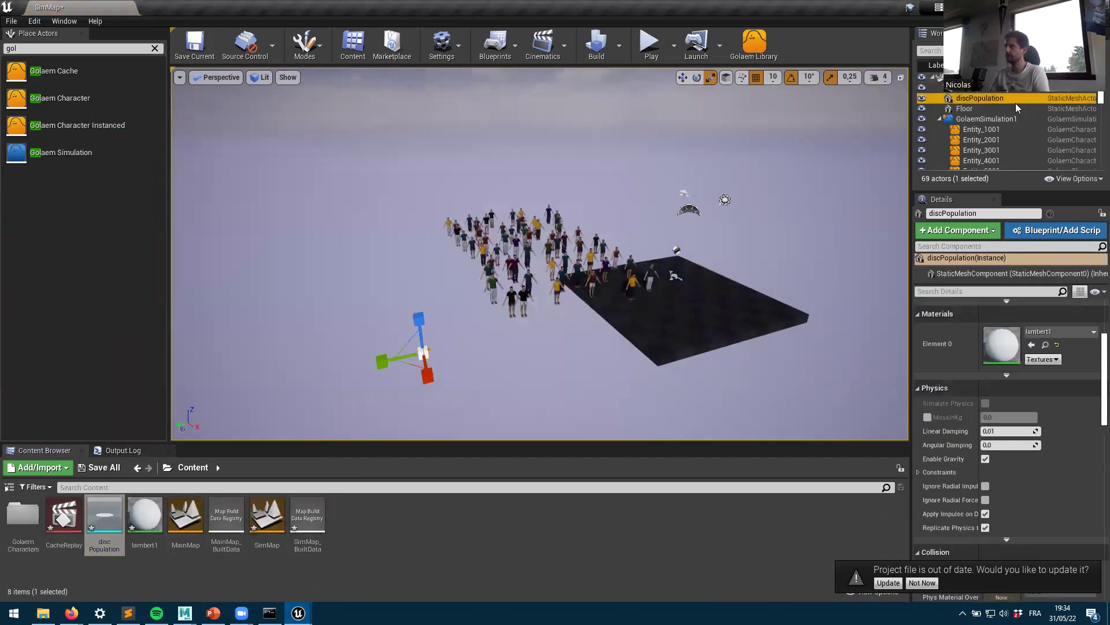
key(Delete)
click(144, 518)
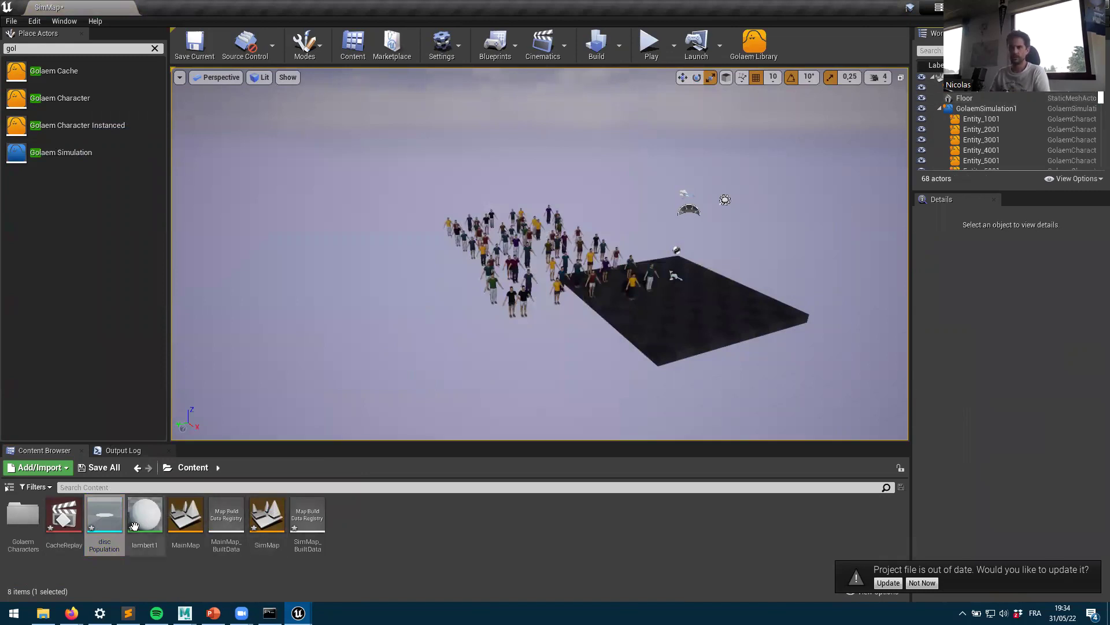
click(104, 513)
key(Delete)
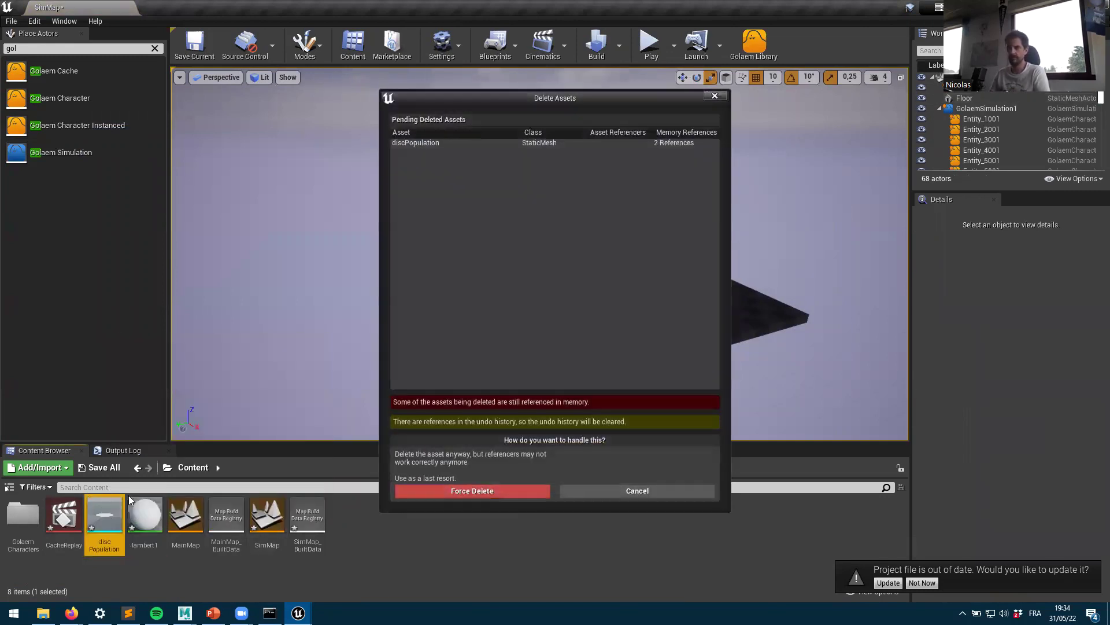
click(493, 495)
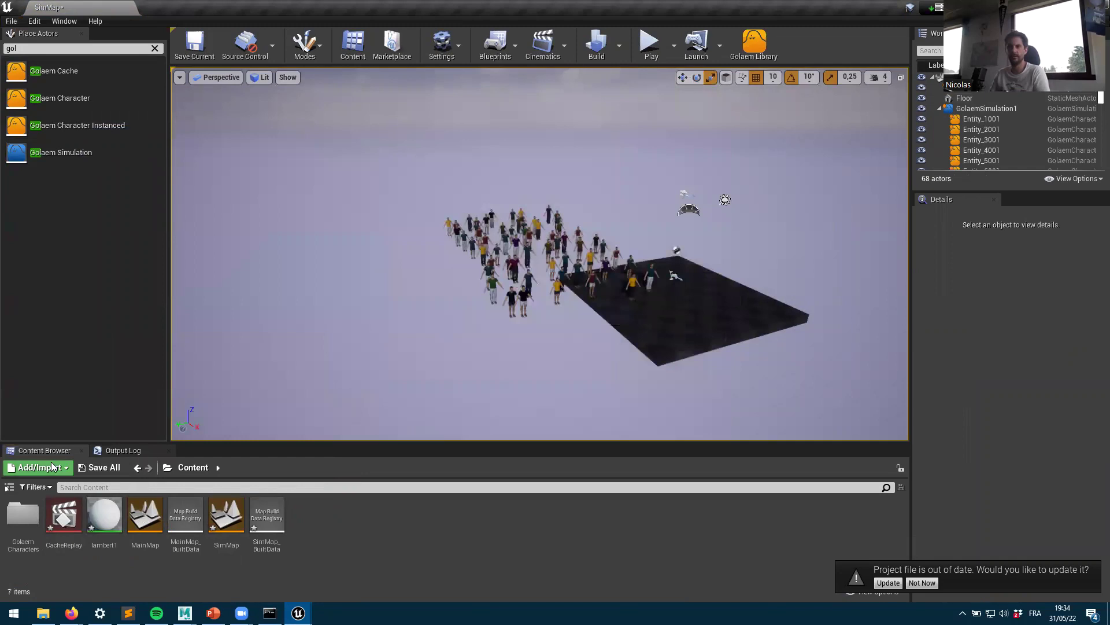
Step: Import discPopulation.fbx again with Import Uniform Scale 100 and close the Message Log
click(51, 466)
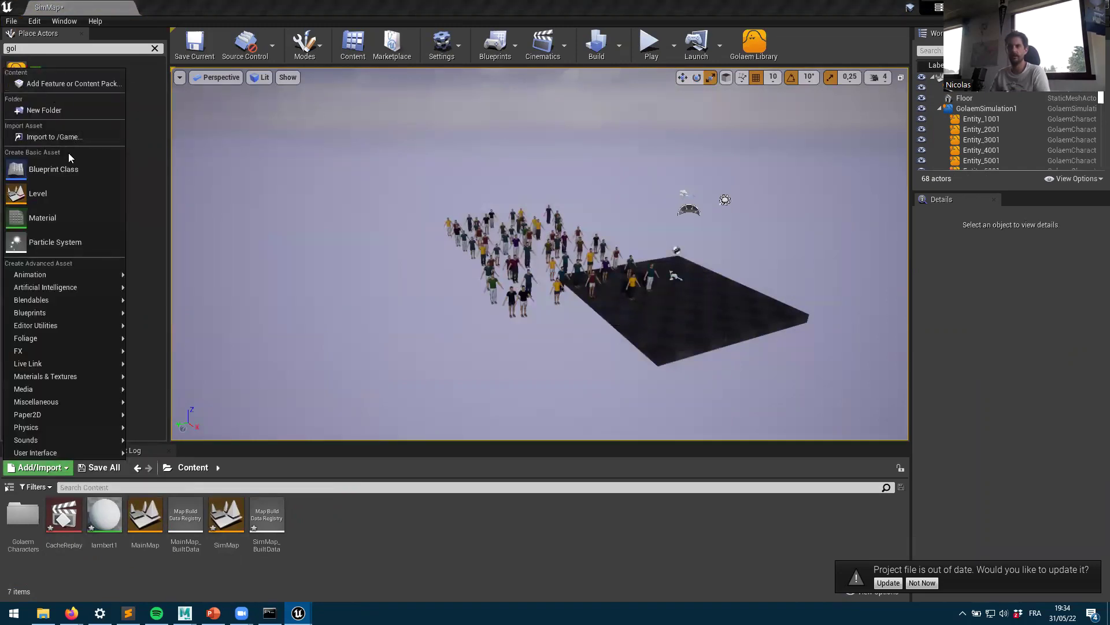
click(65, 137)
double_click(225, 231)
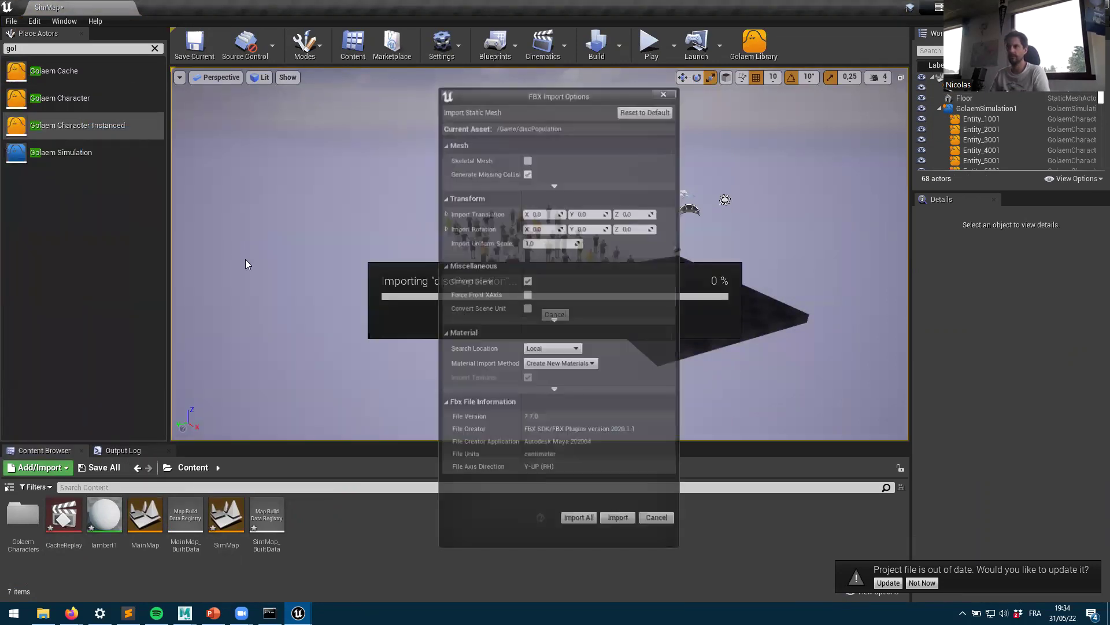
click(539, 242)
text(100)
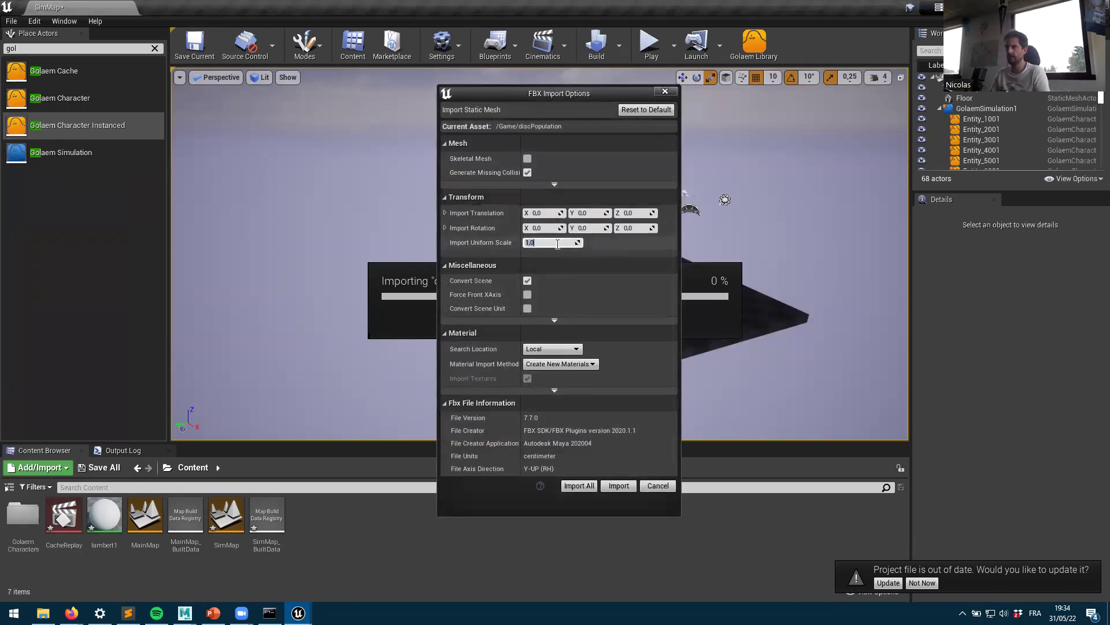
key(Return)
click(579, 486)
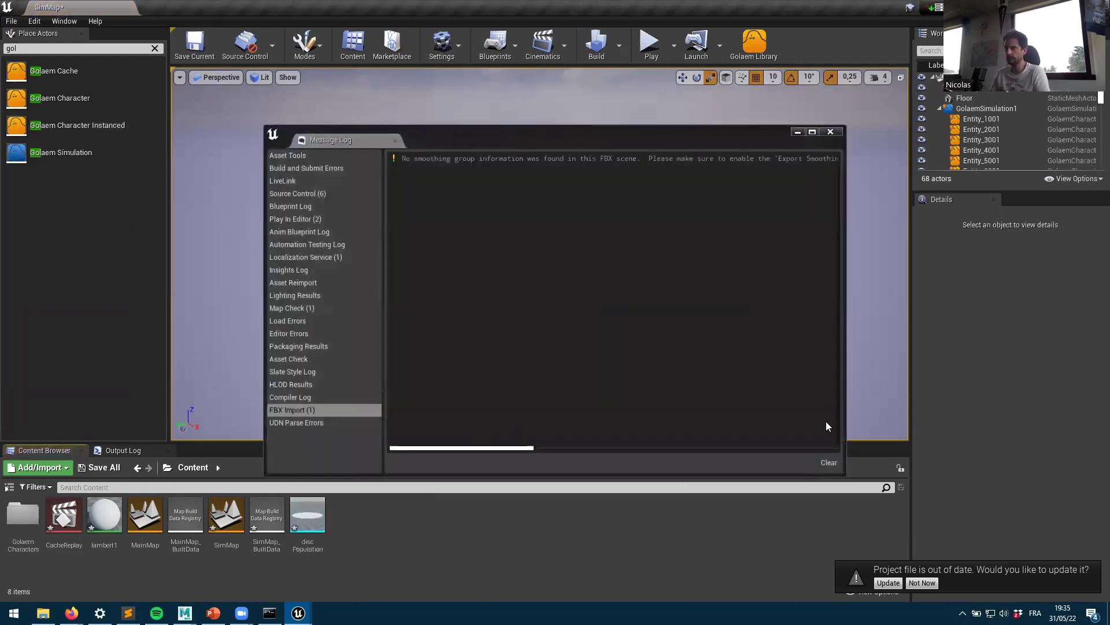
click(830, 132)
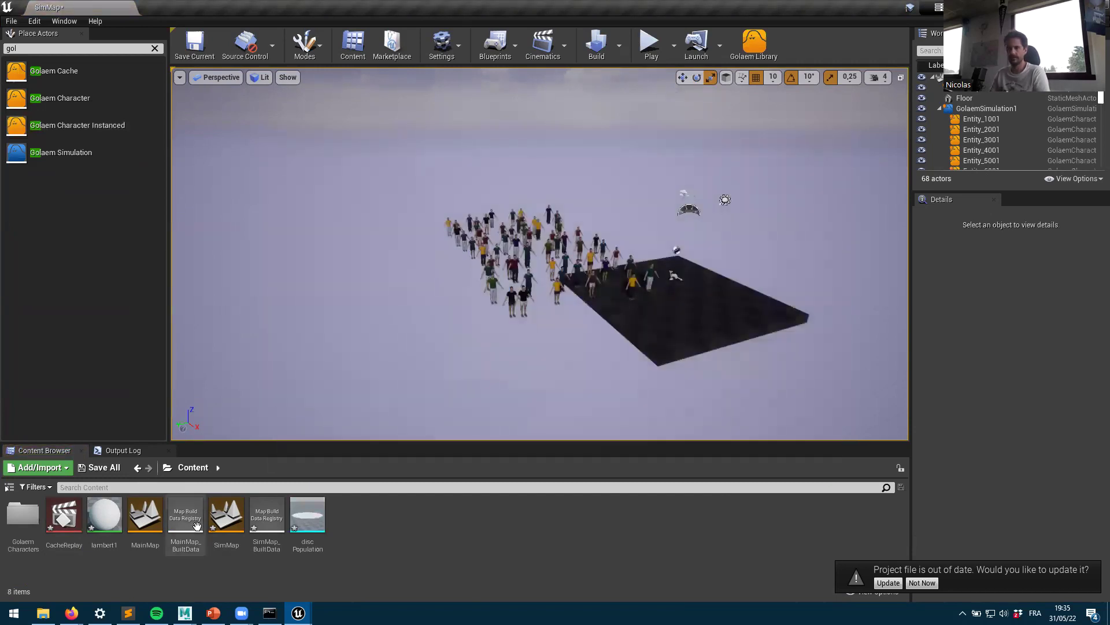
Step: Drop the discPopulation mesh into the level and move it to the right of the crowd
drag(321, 514, 602, 373)
right_drag(601, 373, 428, 284)
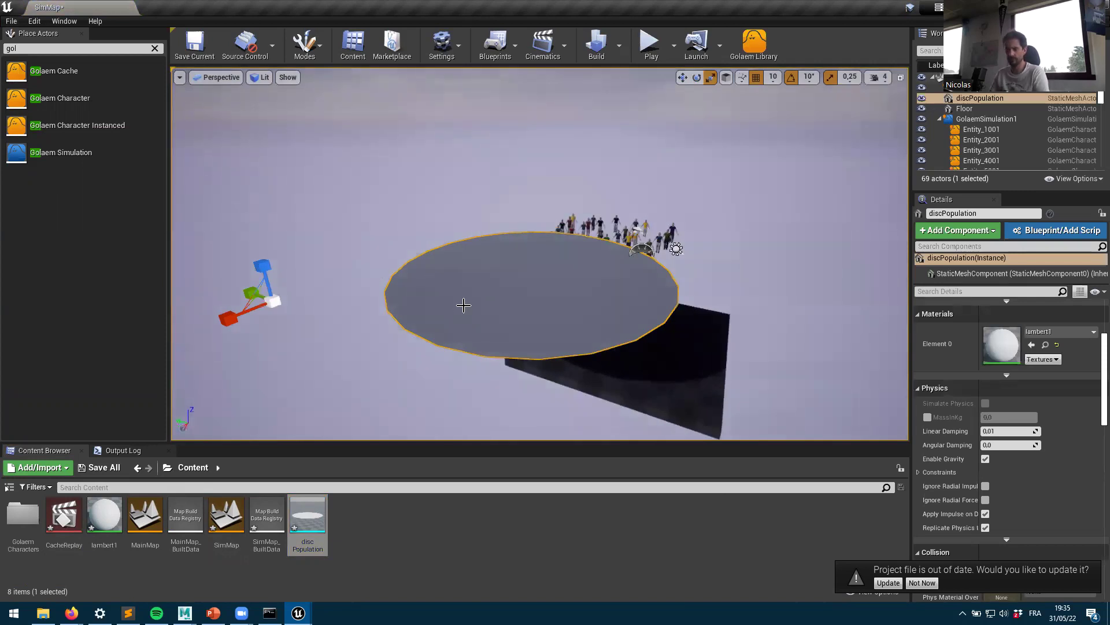
drag(263, 266, 292, 359)
key(ctrl+z)
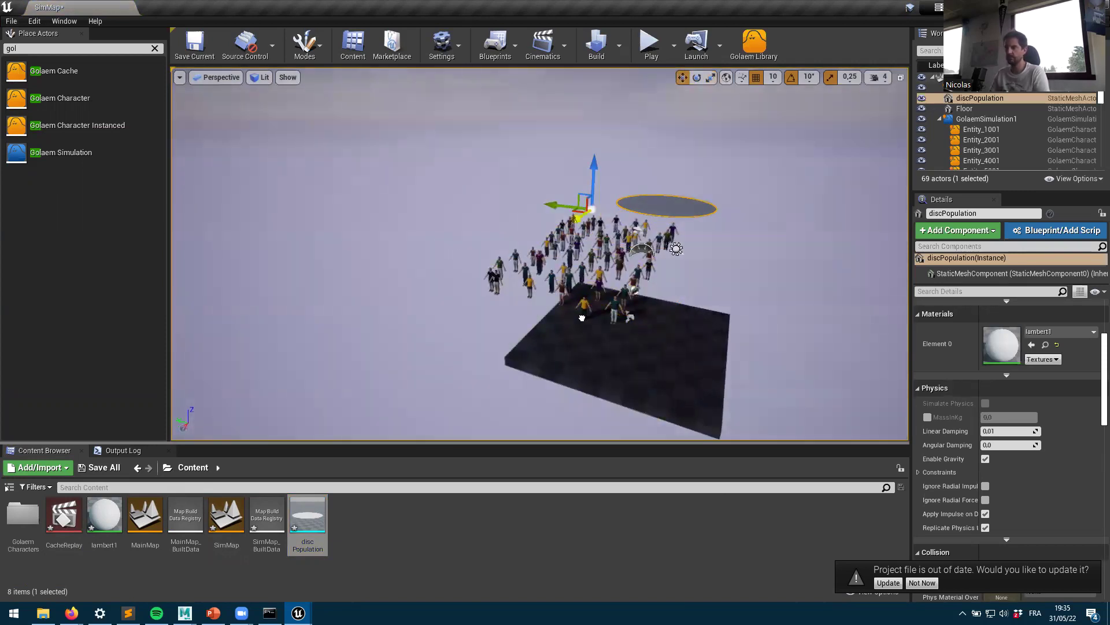
key(ctrl+z)
drag(508, 241, 639, 259)
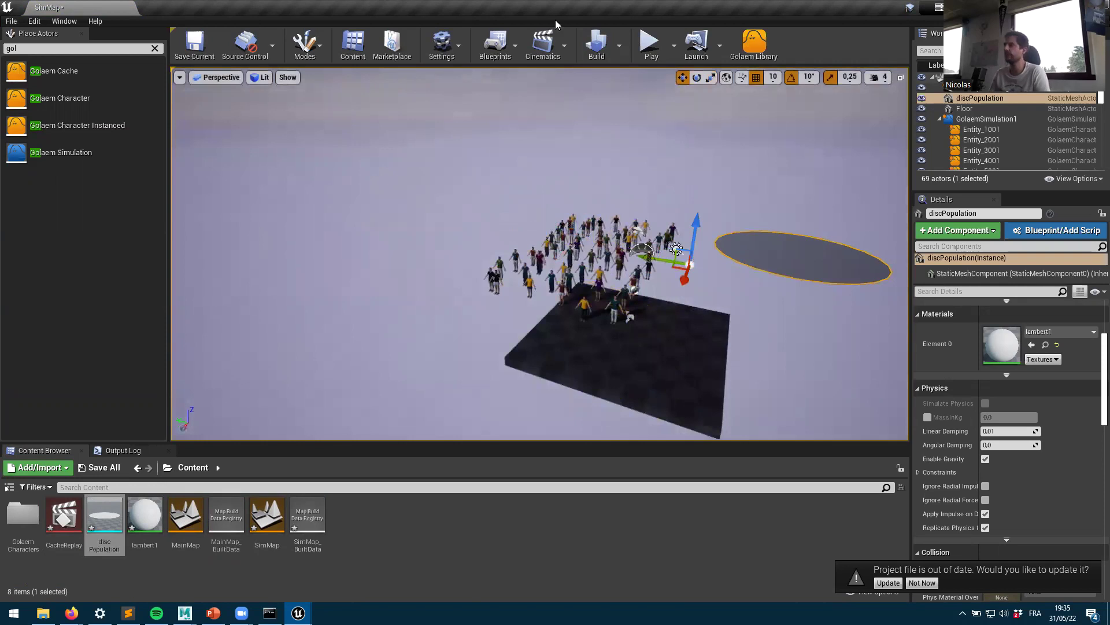
Step: Open the Level Blueprint and shift the Event BeginPlay and Event Tick nodes left
click(516, 51)
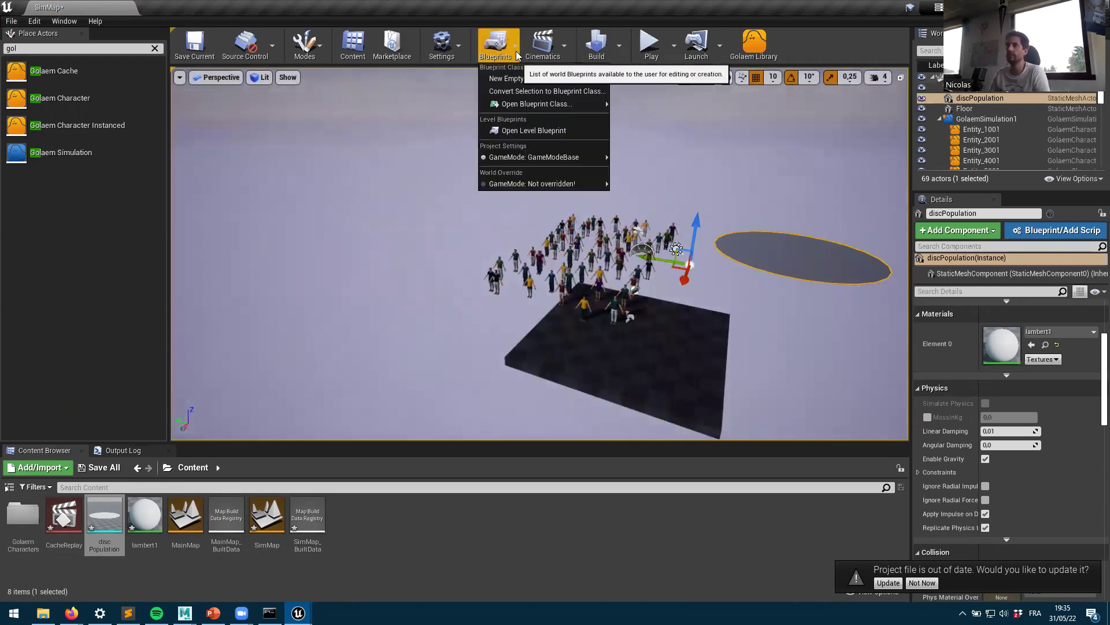
mouse_move(574, 172)
click(531, 130)
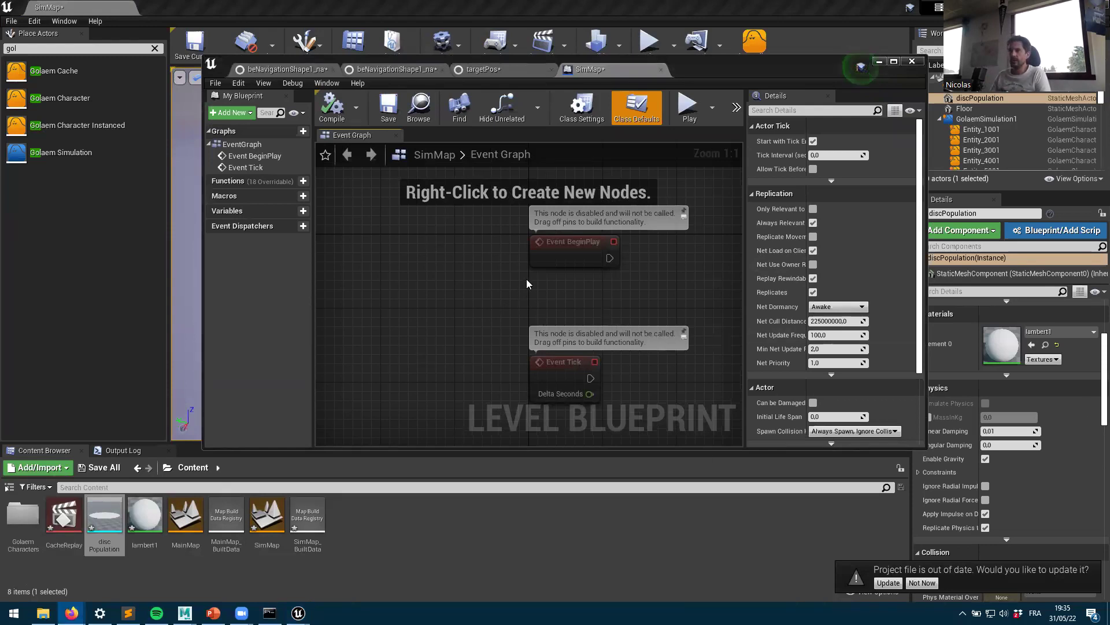
drag(570, 242, 441, 233)
drag(564, 362, 370, 362)
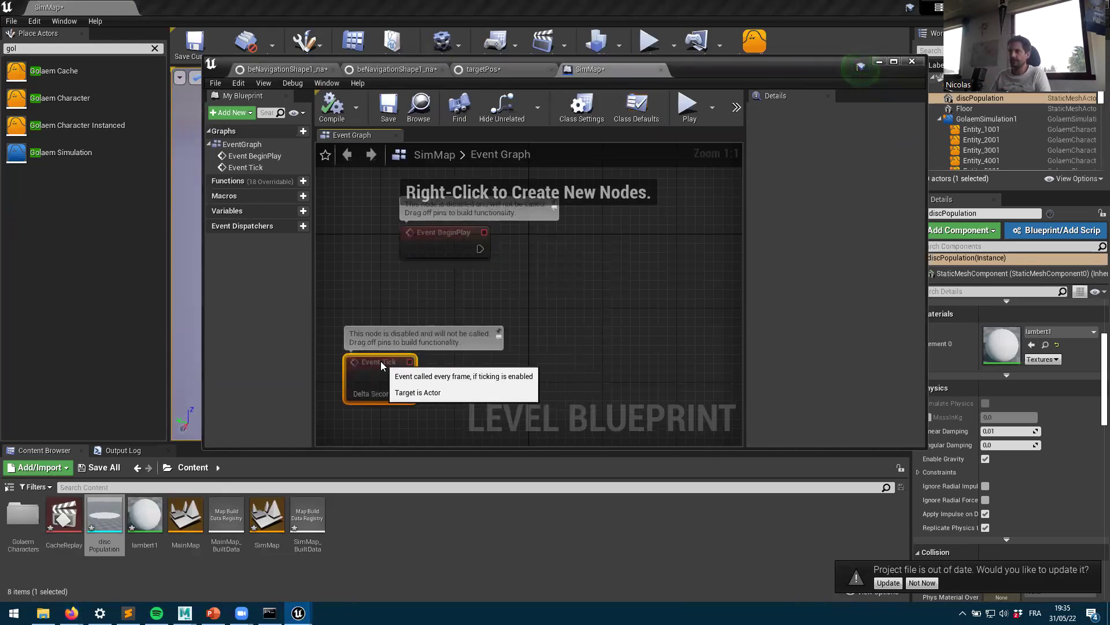
Step: Add GolaemSimulation1 and discPopulation reference nodes to the Event Graph from the World Outliner
drag(707, 69, 528, 101)
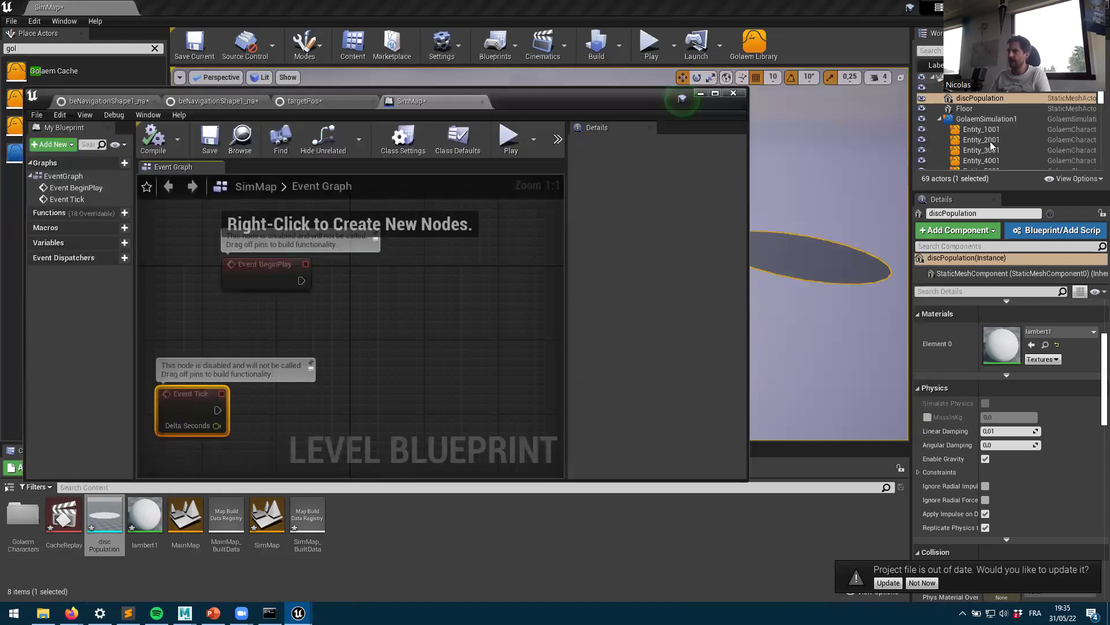
click(977, 120)
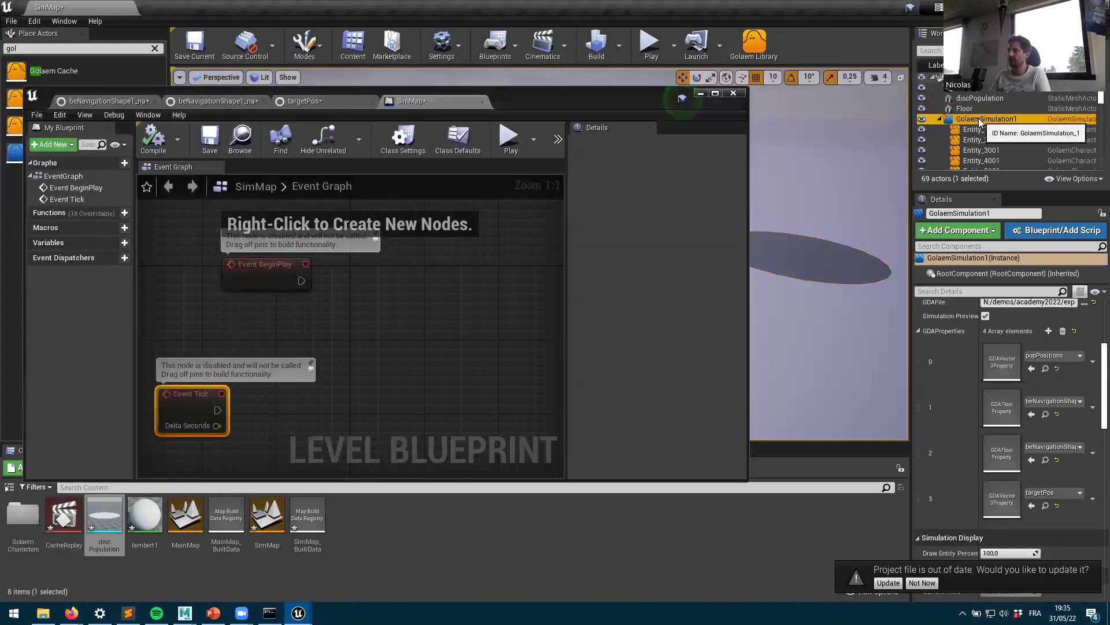
drag(979, 119, 365, 318)
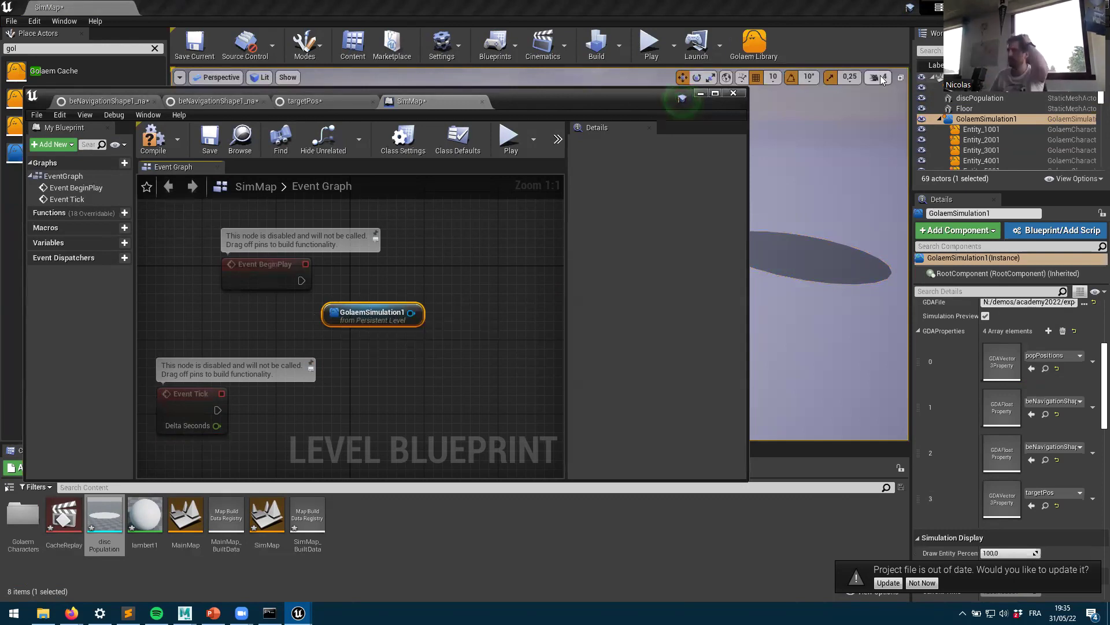
click(980, 99)
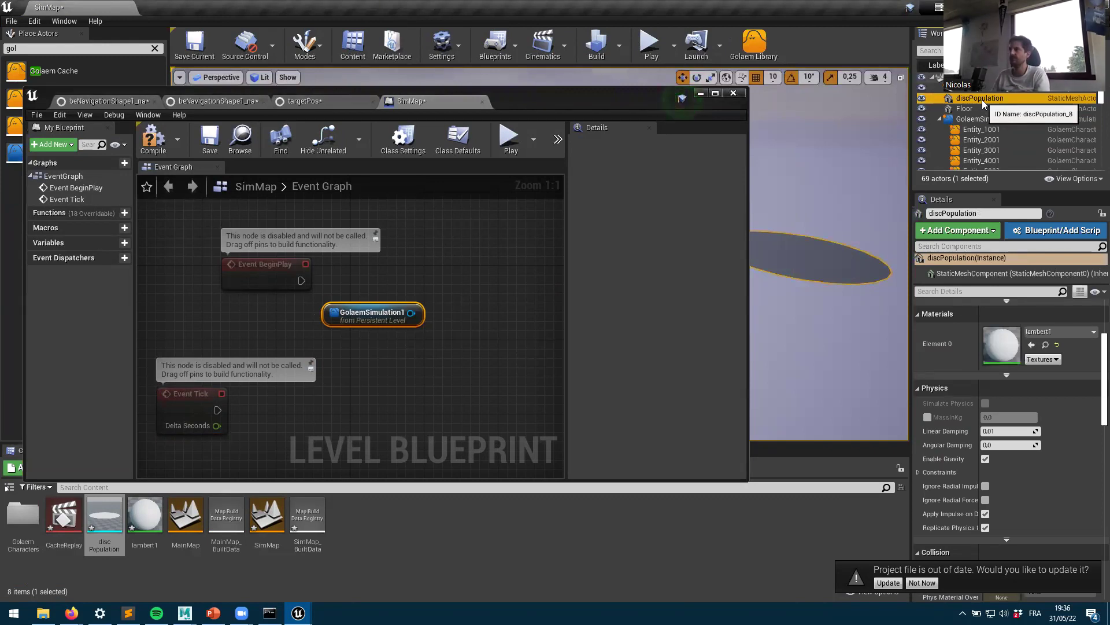
drag(982, 100, 417, 290)
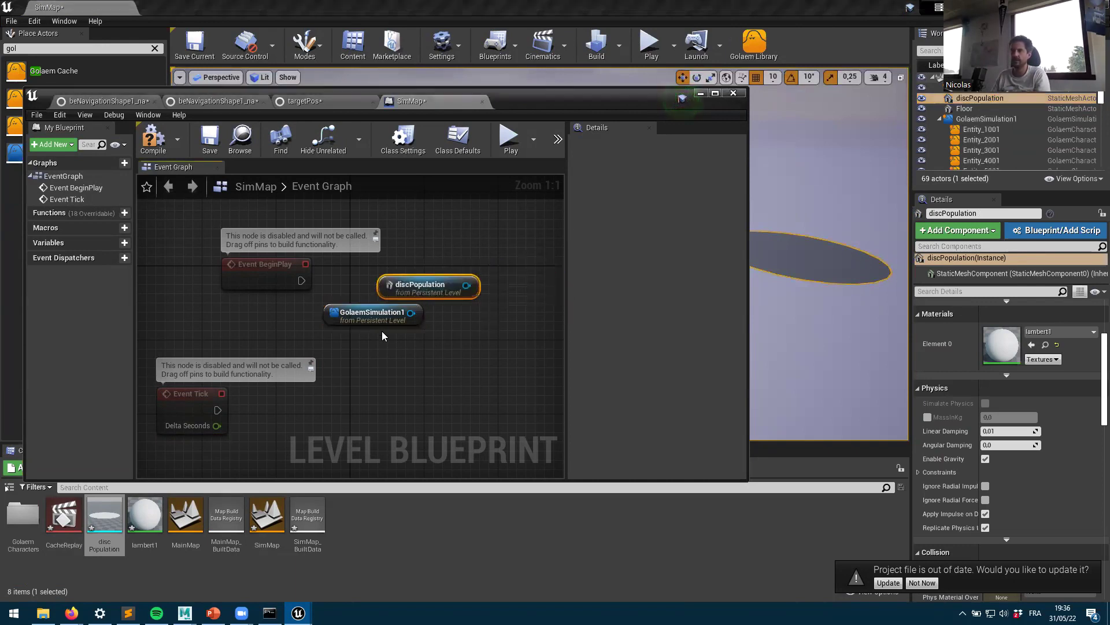
drag(377, 322, 442, 359)
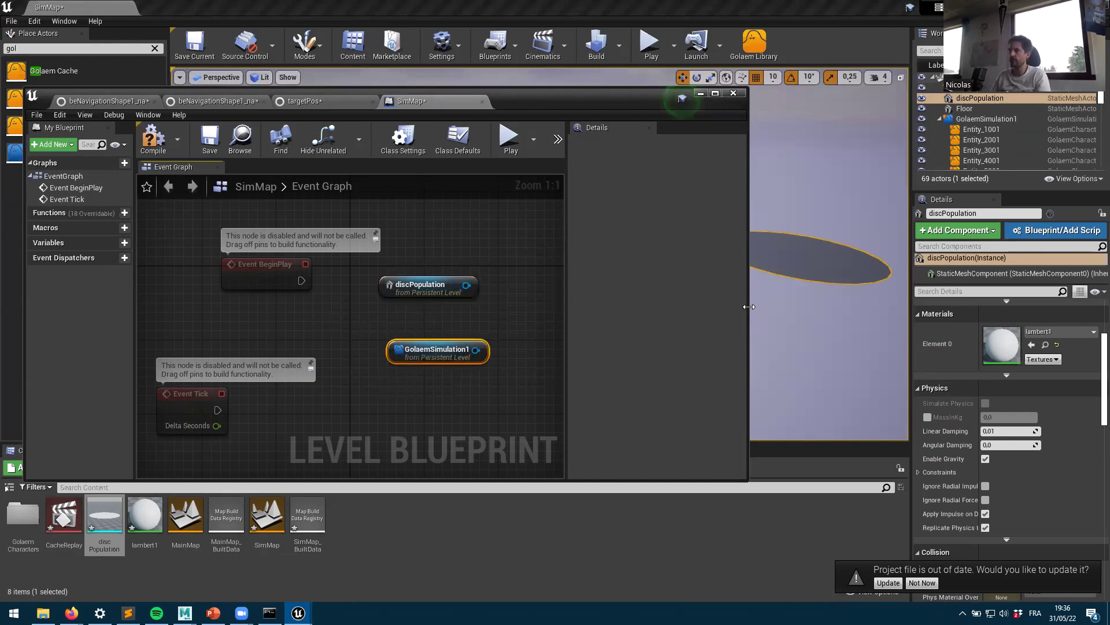
Step: Wire GolaemSimulation1's output into a new Find Gda Property by Short Name node
drag(749, 306, 969, 308)
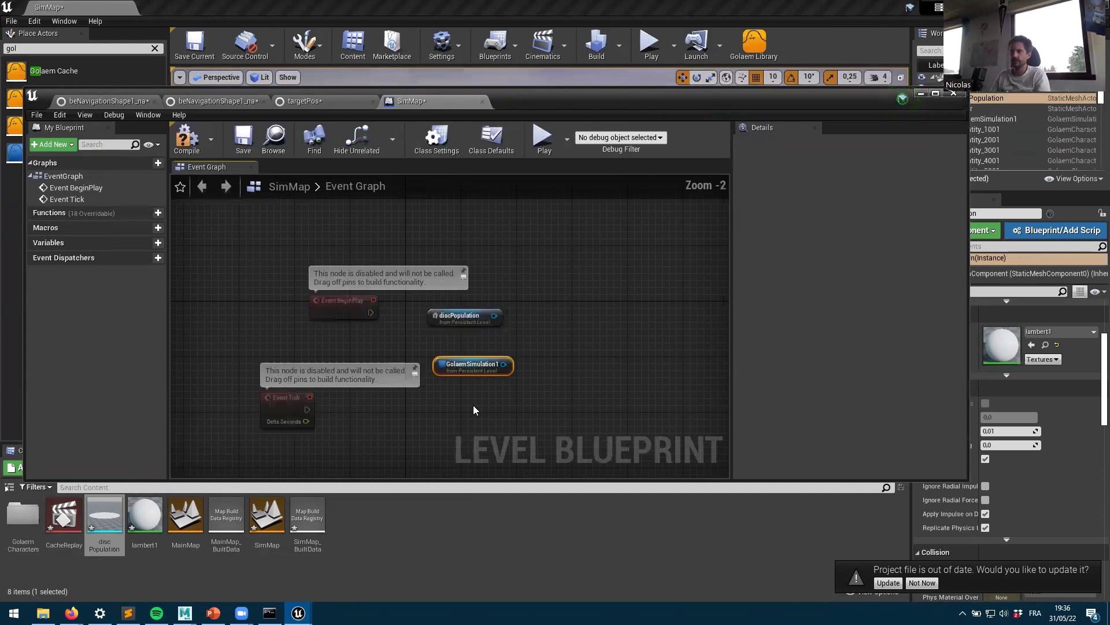
right_drag(550, 351, 427, 356)
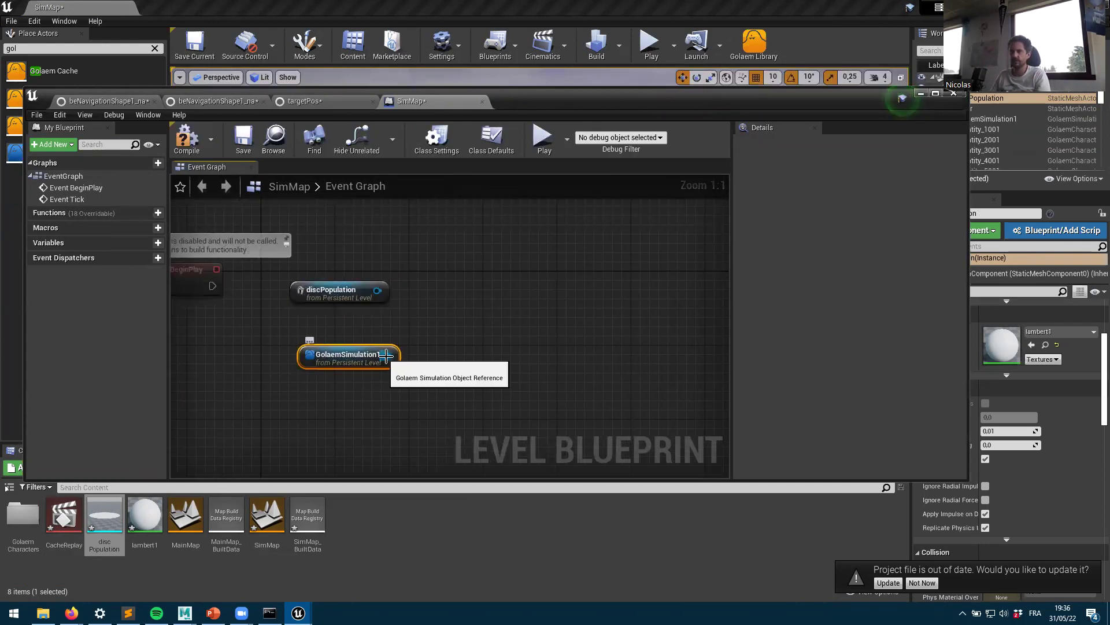
drag(428, 356, 456, 325)
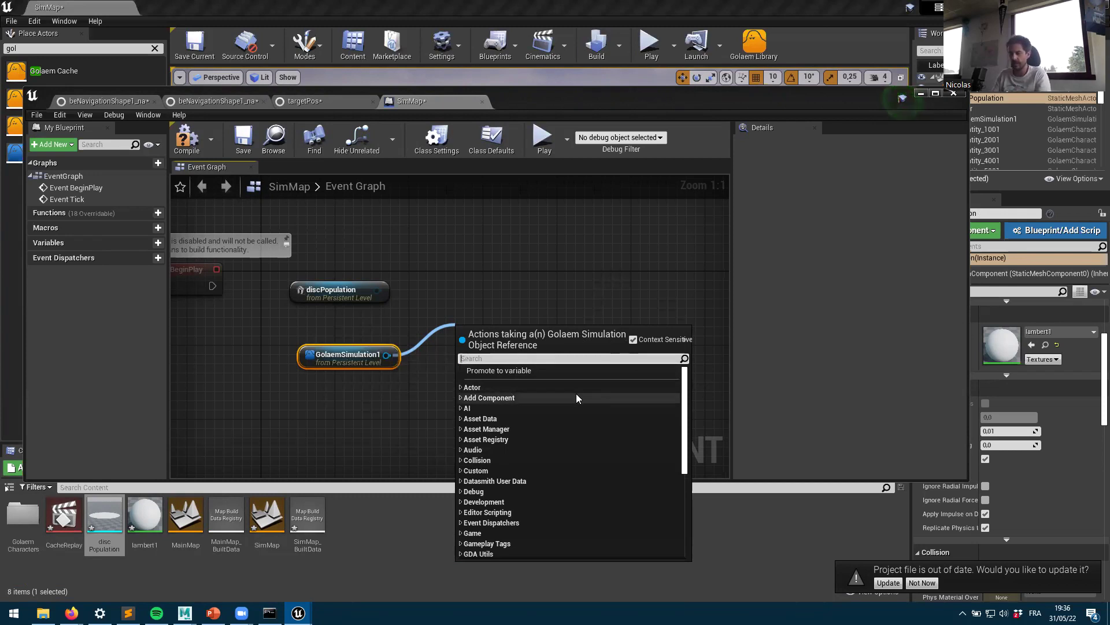
text(gda)
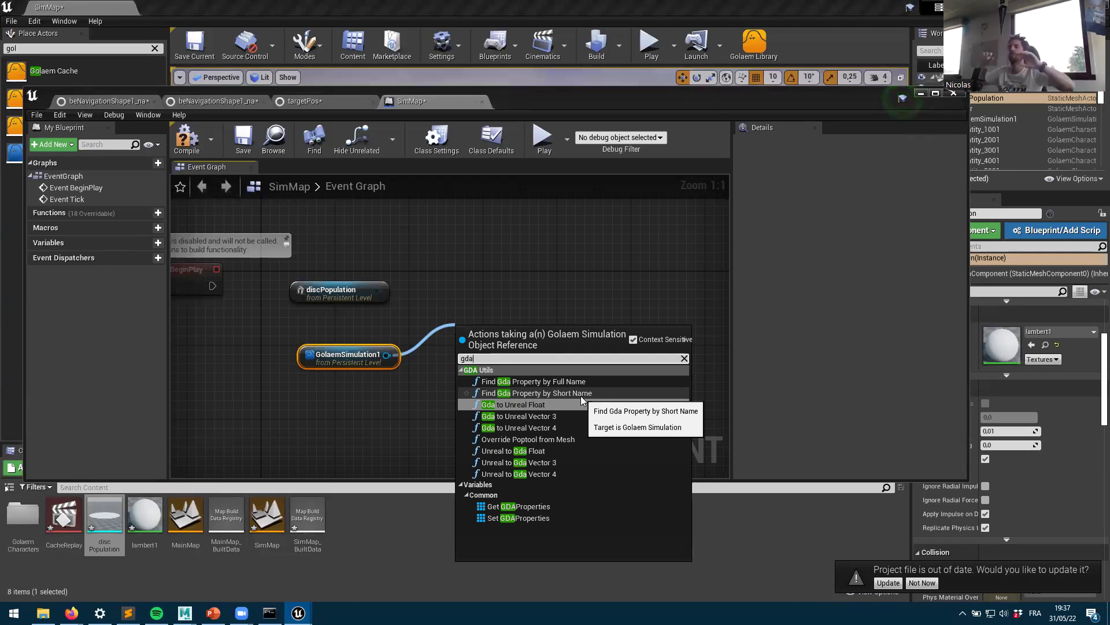
click(573, 393)
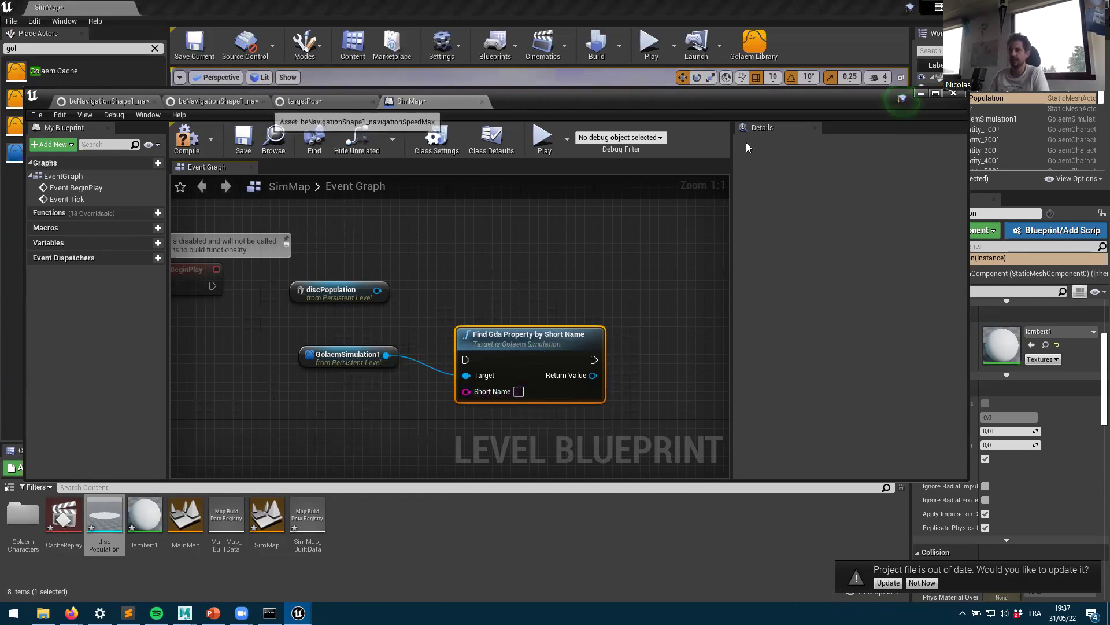
Step: Open GolaemSimulation1's popPositions property asset and copy its short name
drag(821, 99, 956, 133)
click(983, 119)
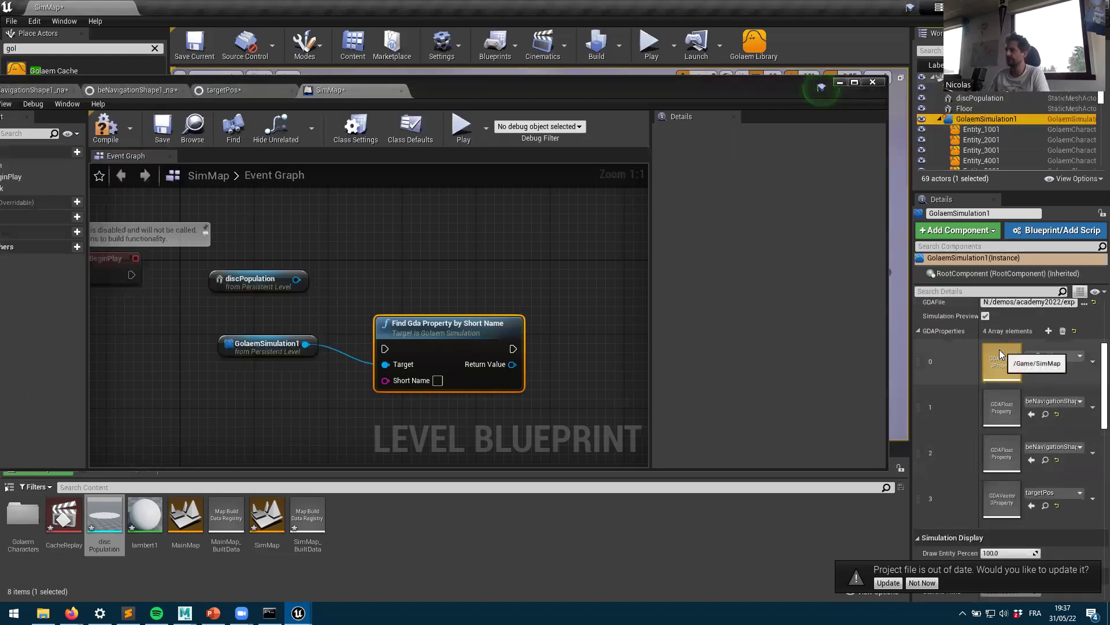
double_click(1000, 362)
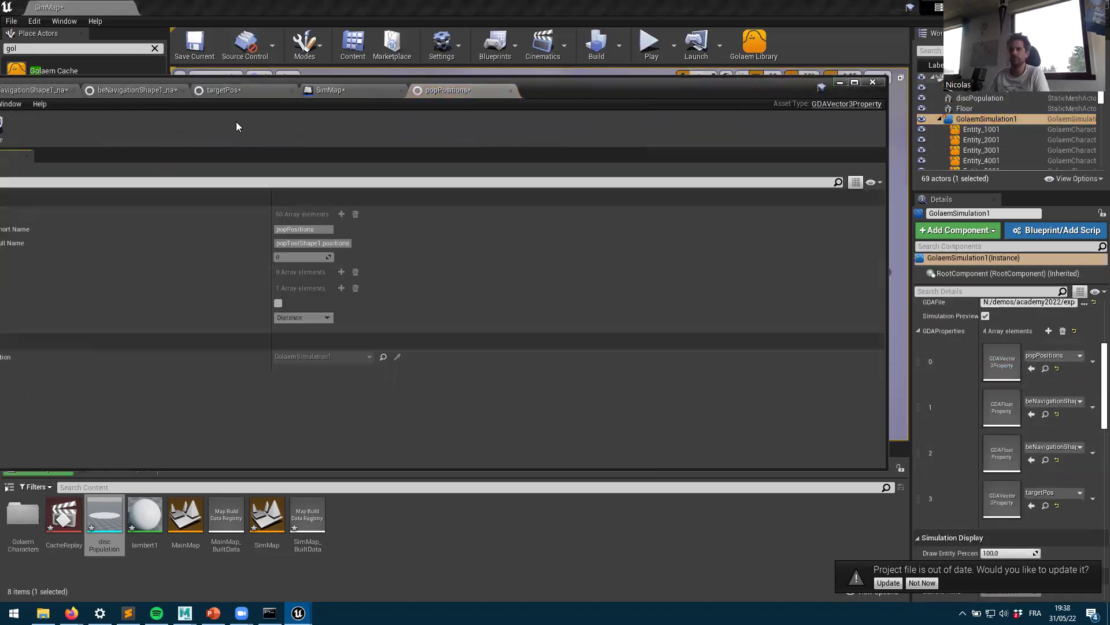
double_click(555, 88)
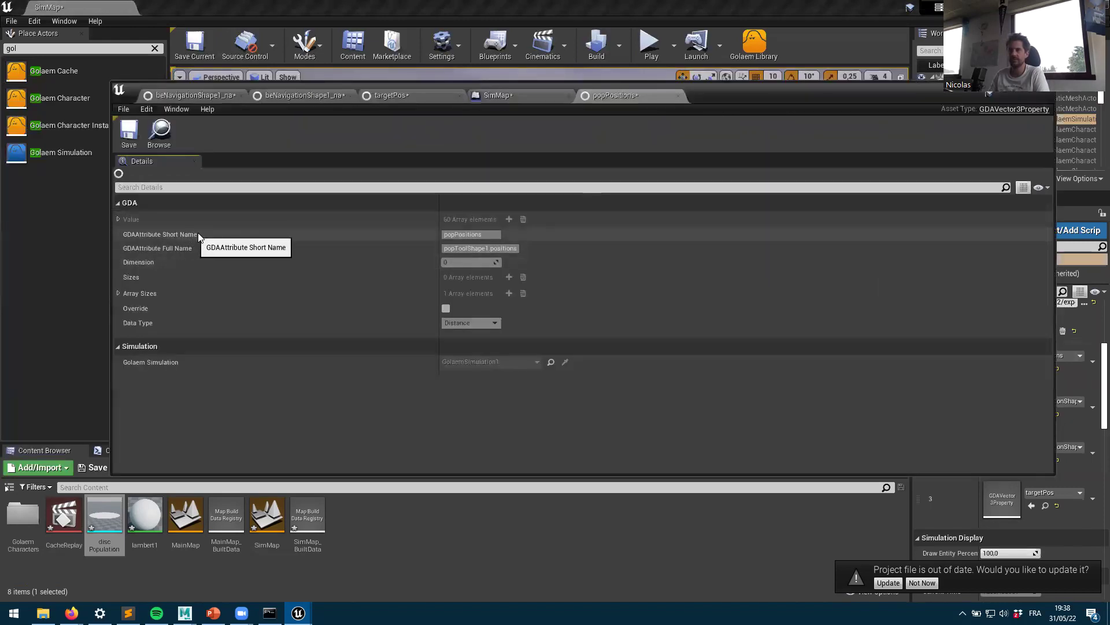
click(448, 234)
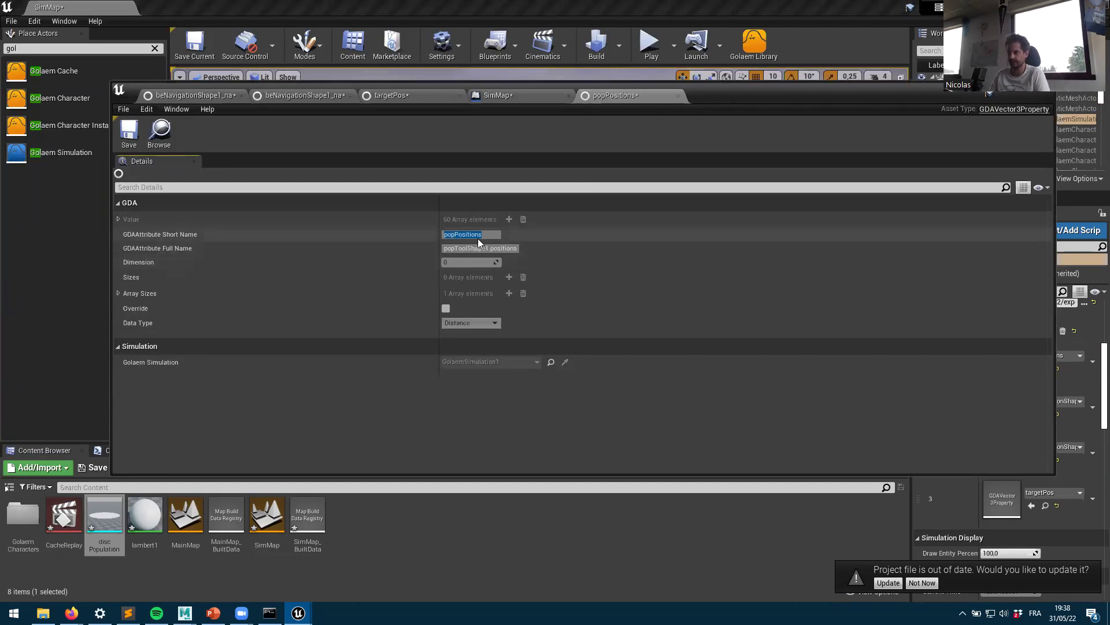
click(997, 94)
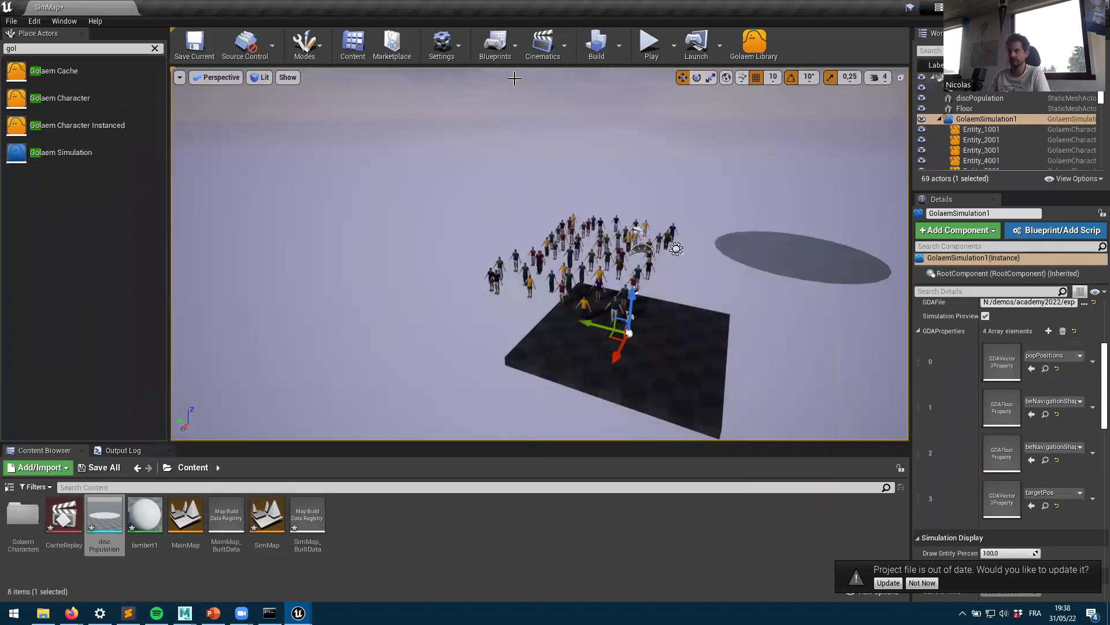
Step: Enter popPositions as the Find node's Short Name, then return to the popPositions asset
double_click(1002, 363)
click(514, 96)
click(605, 385)
text(popPositions)
click(637, 433)
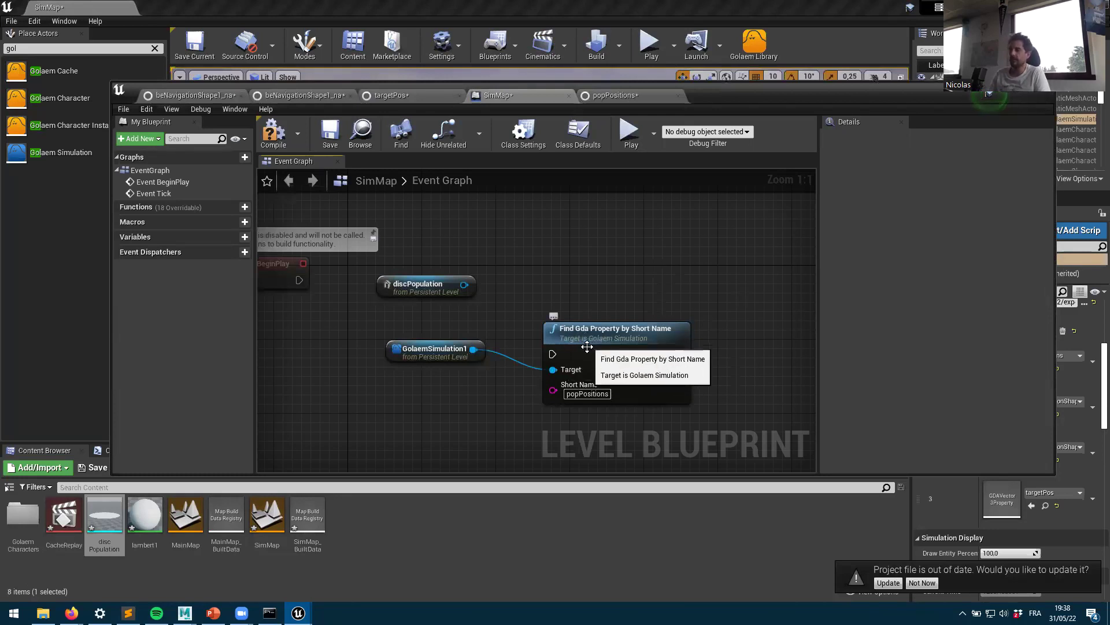
click(613, 96)
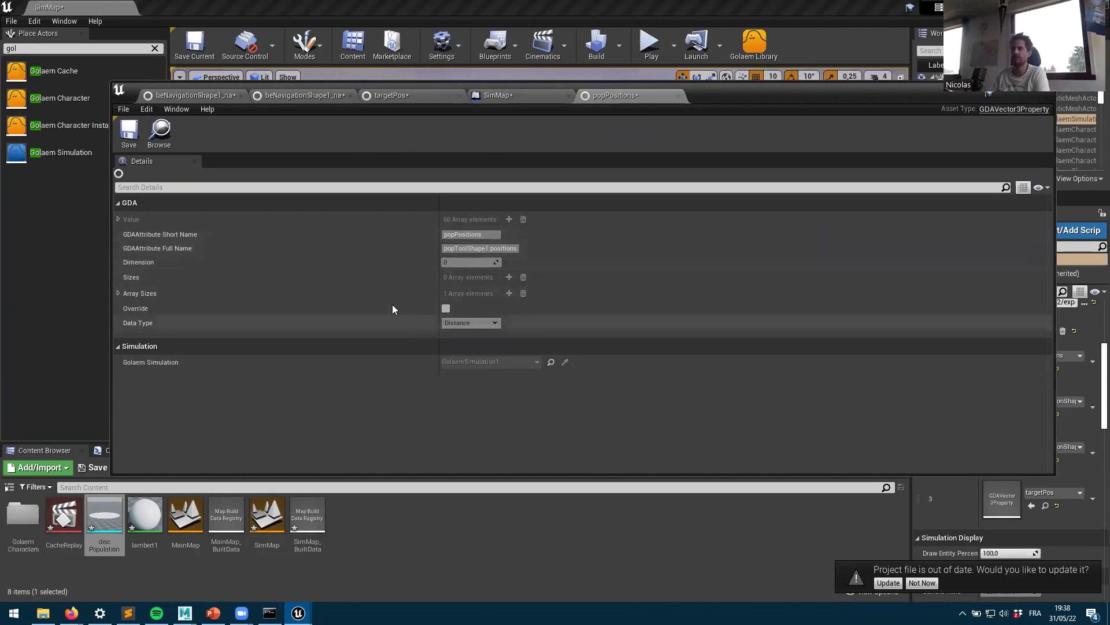
Step: Tick Override on popPositions, expand its Value array, and go back to SimMap
click(445, 309)
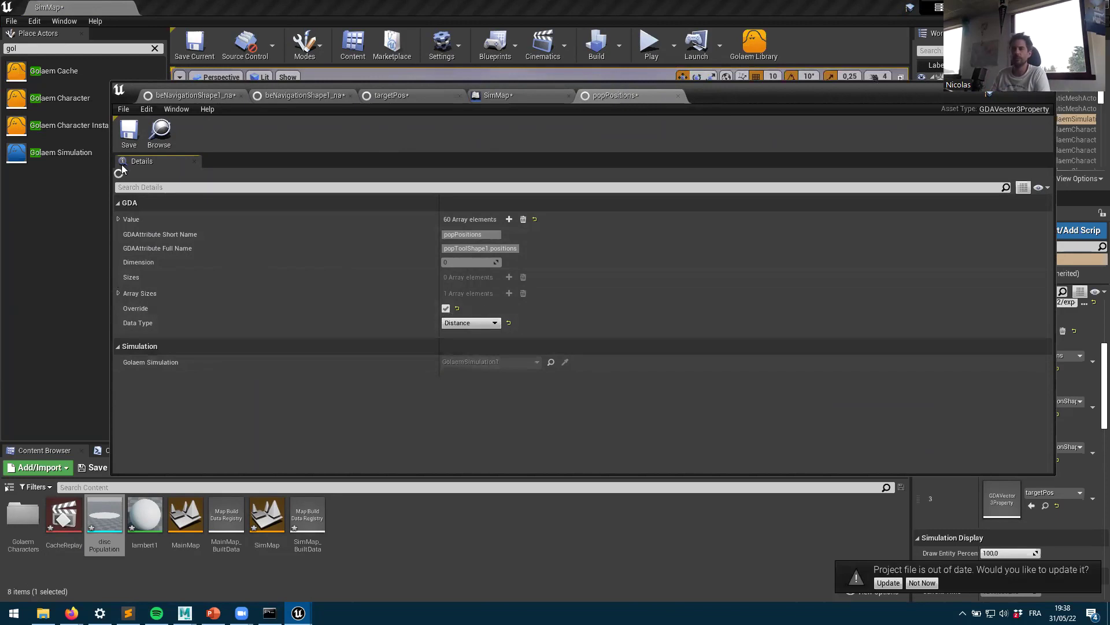
click(123, 219)
scroll(409, 332, down, 15)
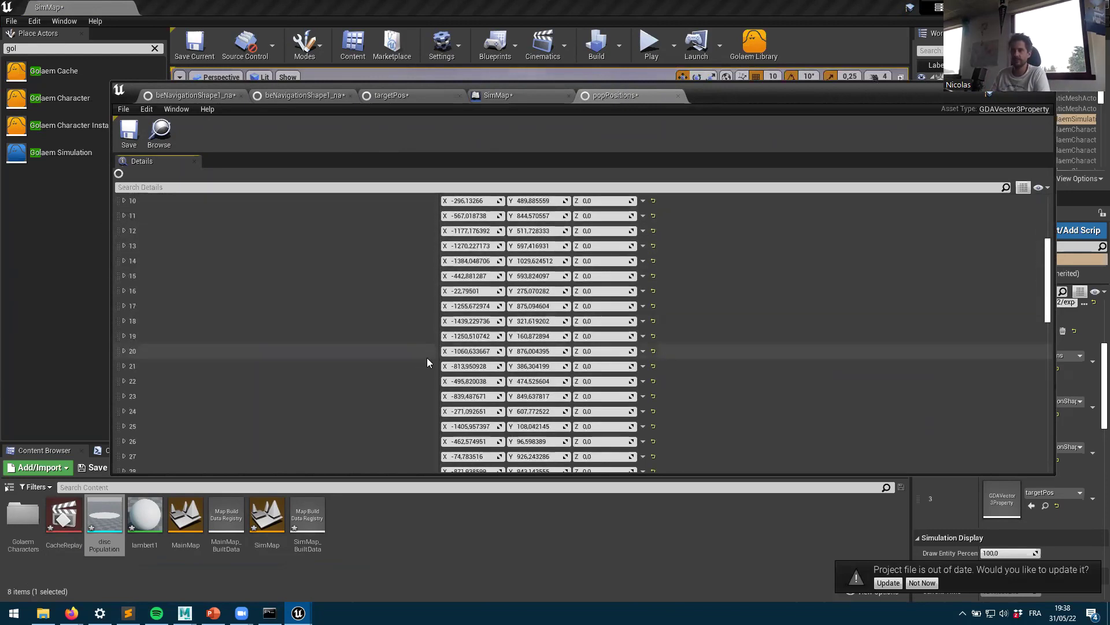
scroll(488, 374, up, 10)
scroll(488, 374, up, 7)
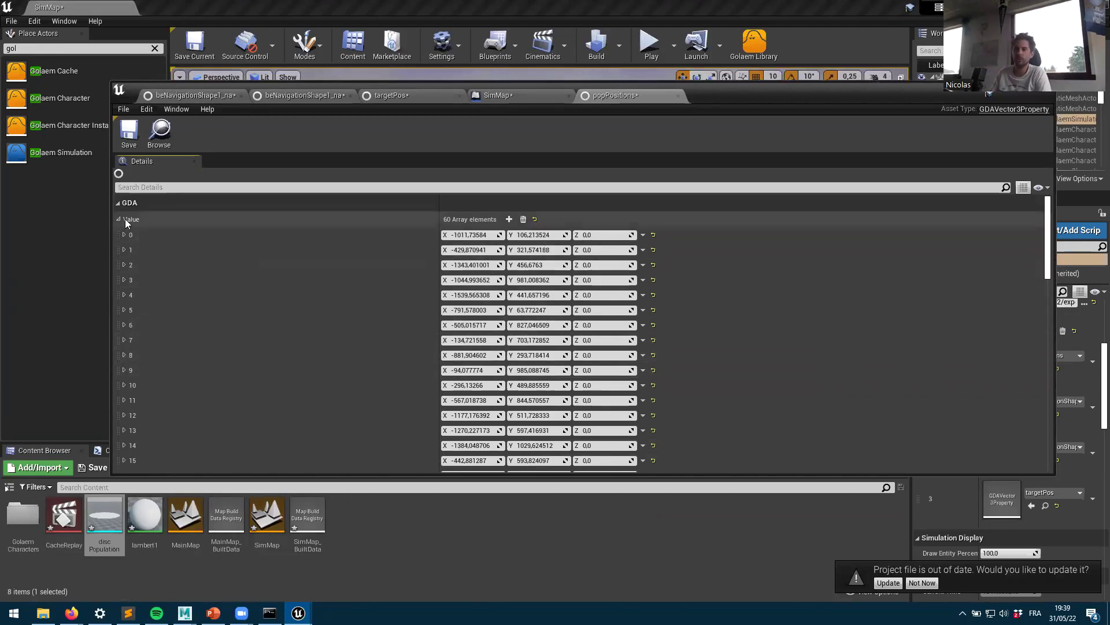
click(531, 99)
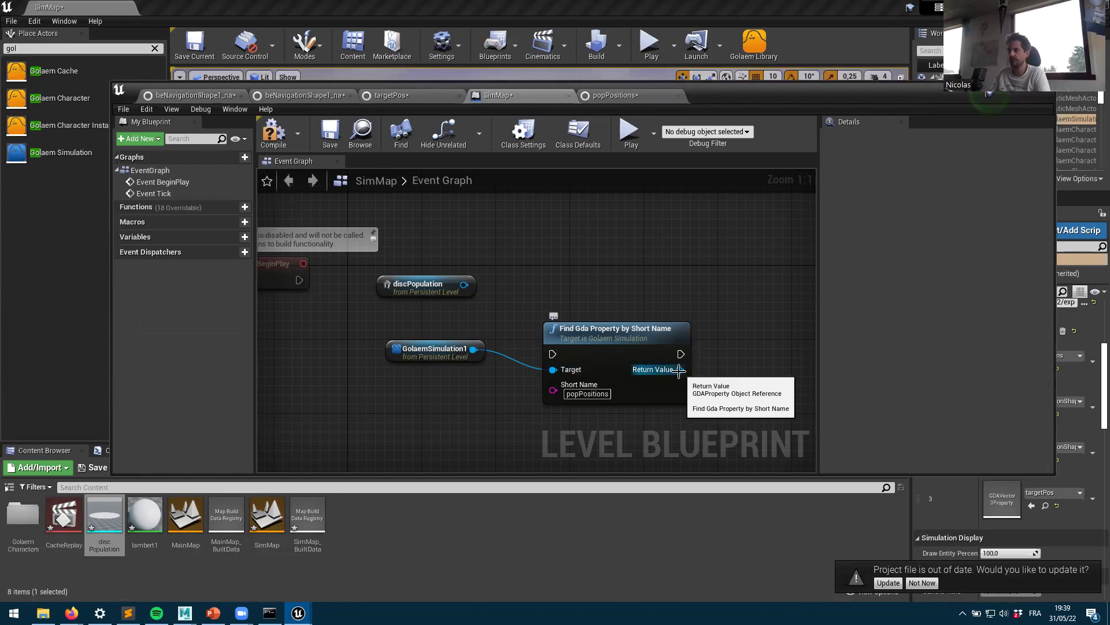
drag(678, 371, 735, 348)
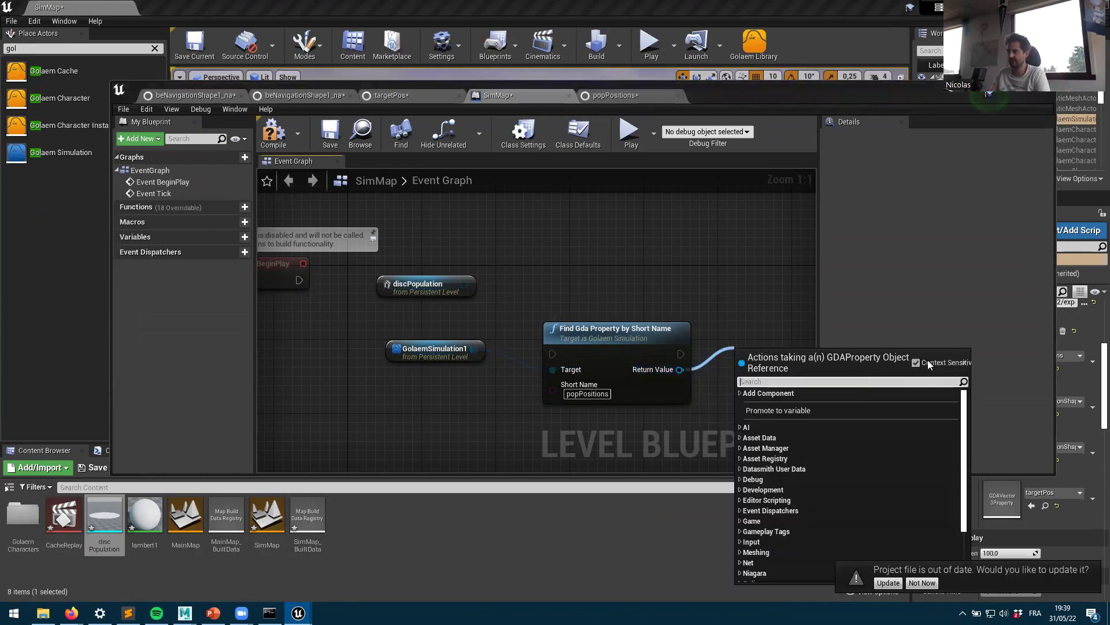
text(gda)
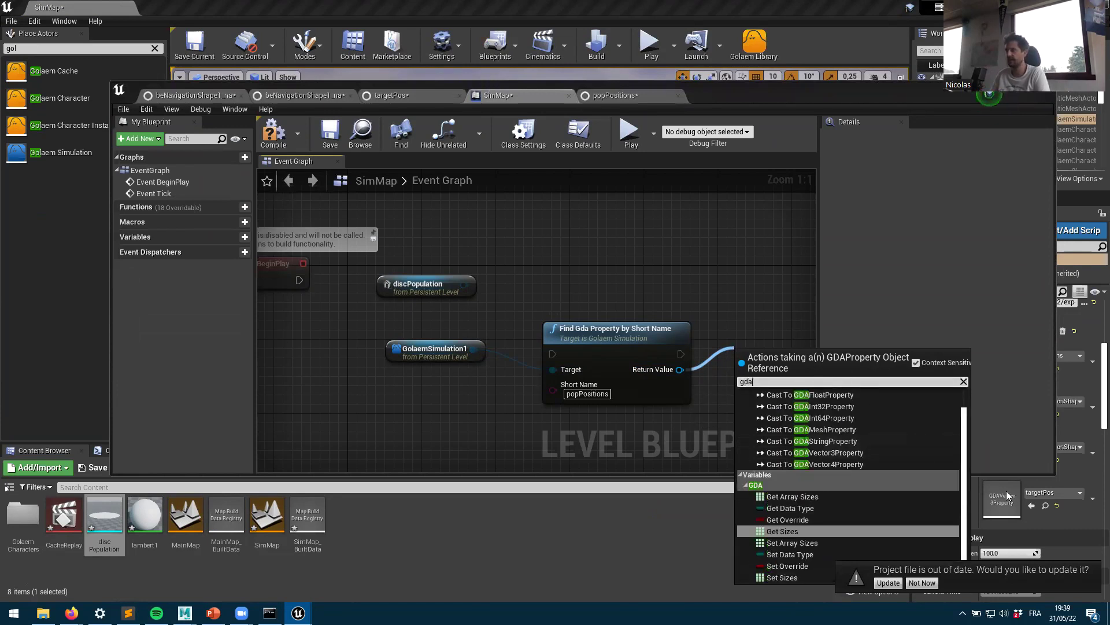
scroll(914, 493, up, 1)
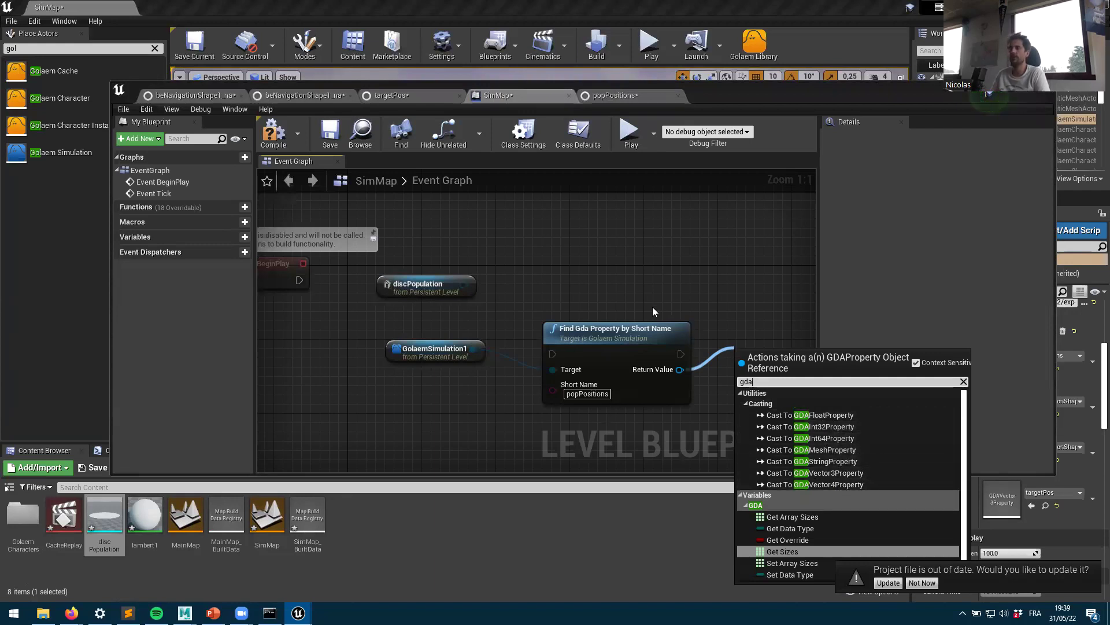
click(632, 97)
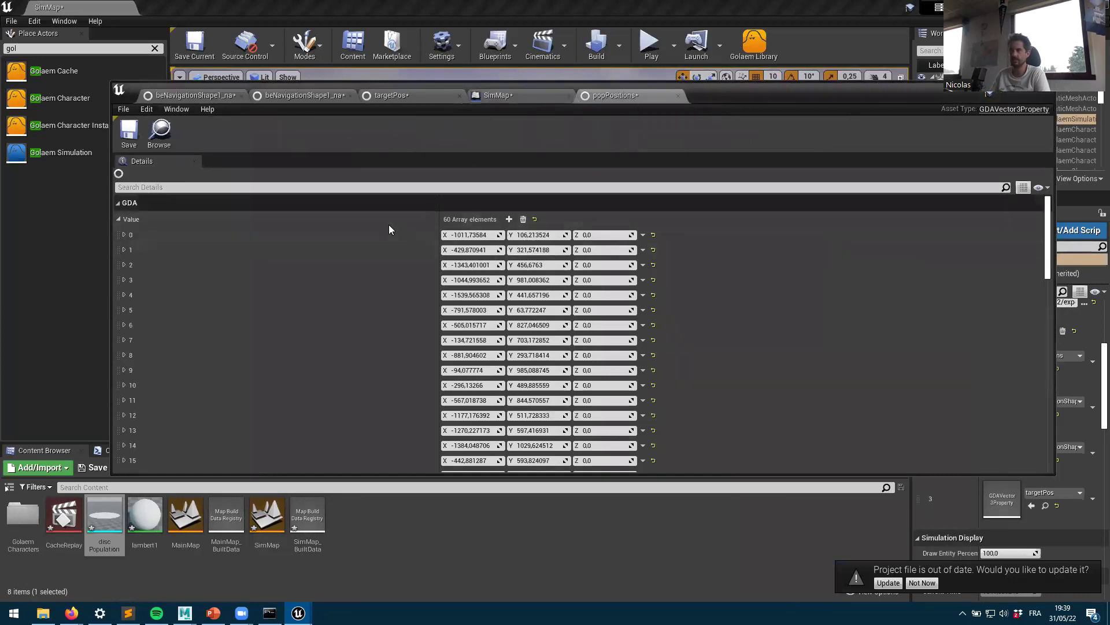
click(118, 218)
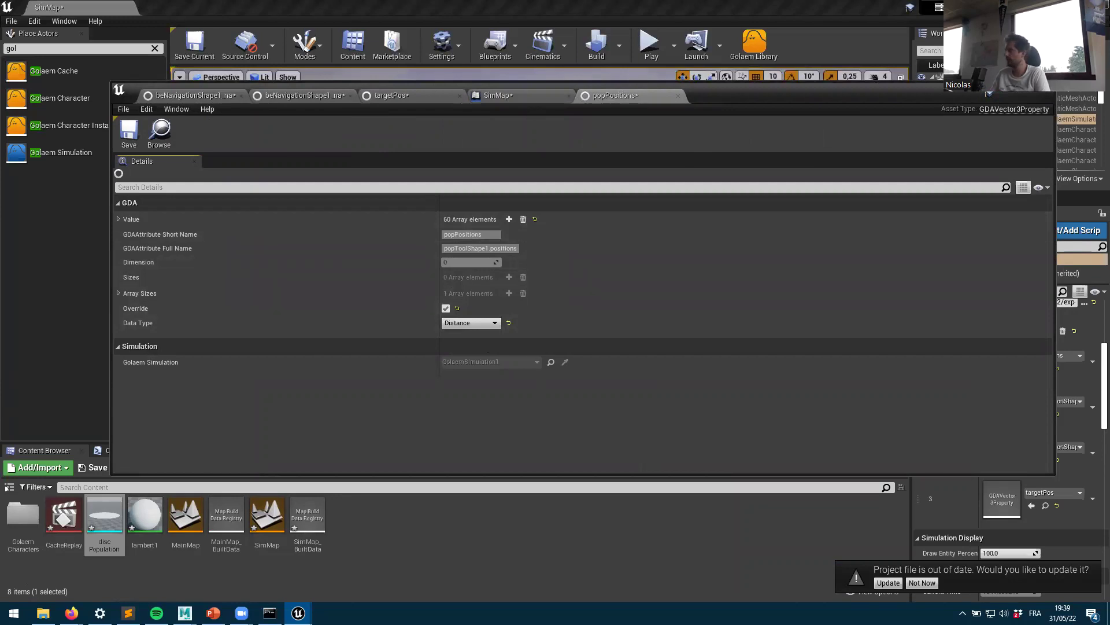
key(alt+Tab)
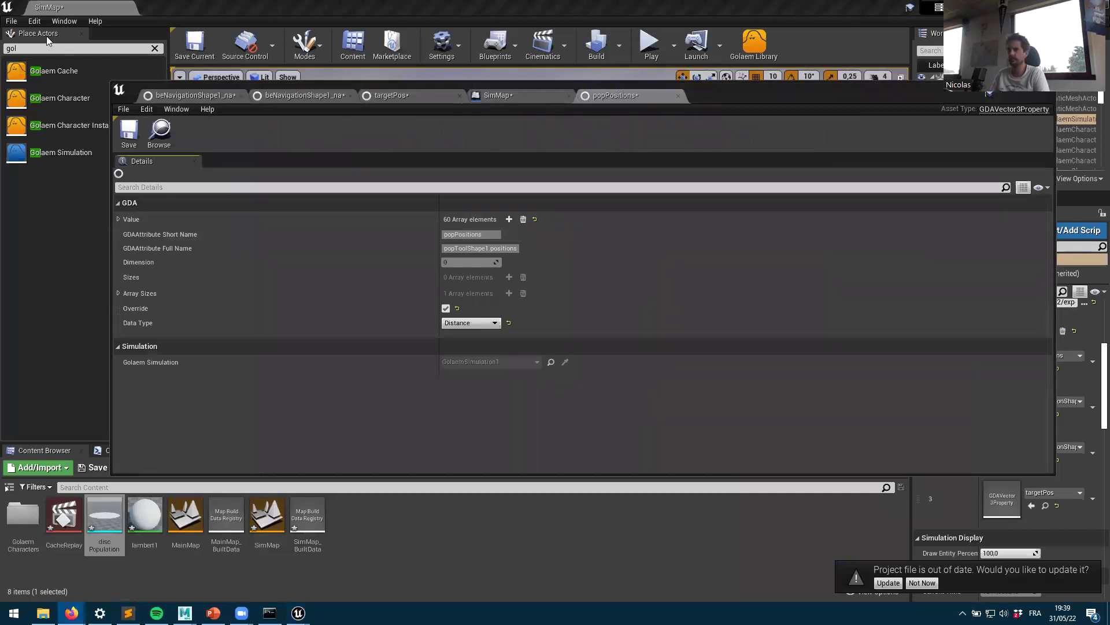
Step: Rearrange the graph and add a Find Gda Property by Short Name node from GolaemSimulation1
click(523, 97)
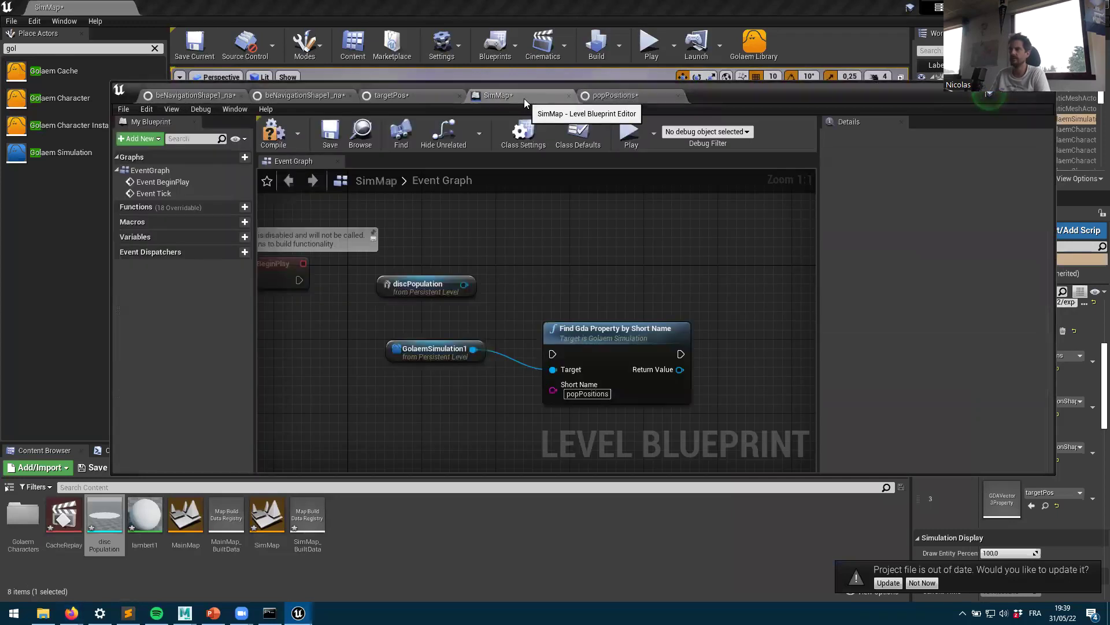
drag(583, 359, 638, 330)
click(547, 362)
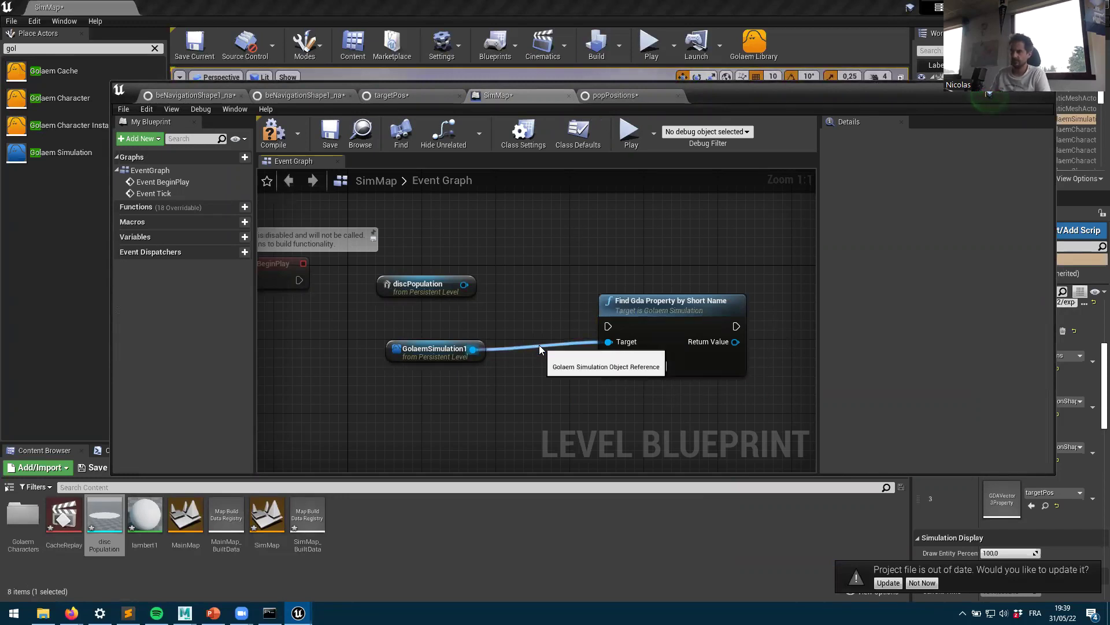
drag(646, 319, 656, 319)
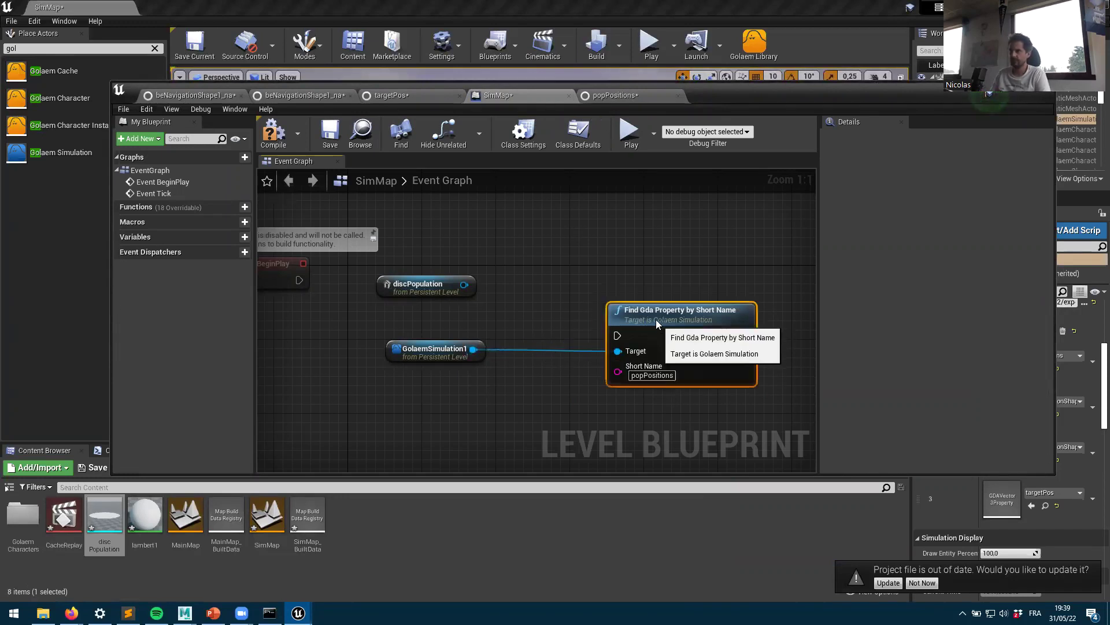
drag(525, 330, 536, 354)
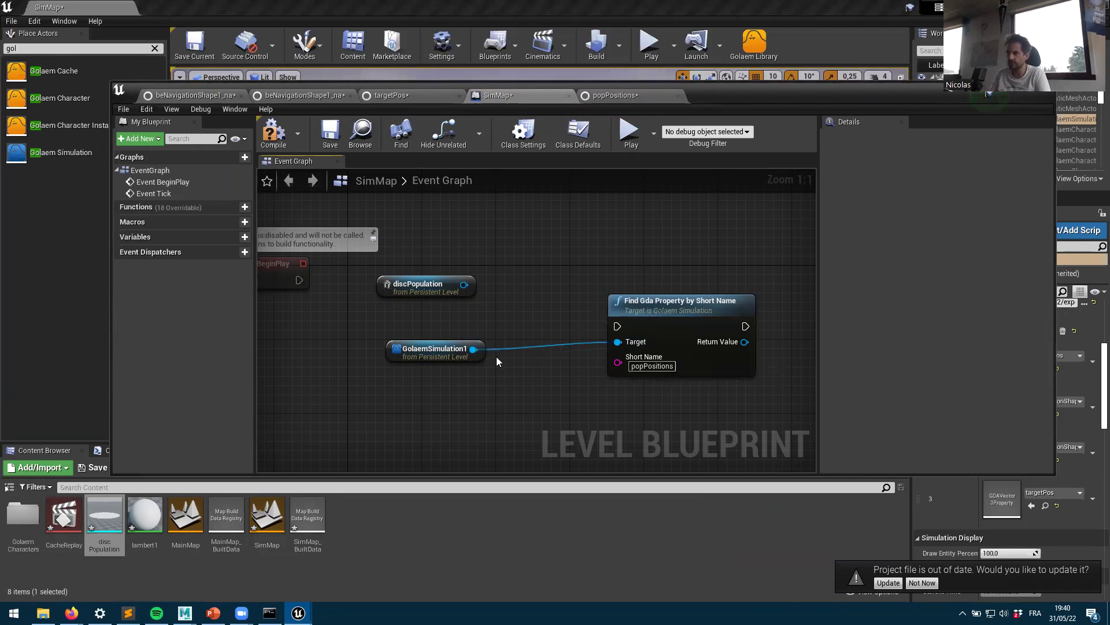
right_drag(505, 345, 507, 347)
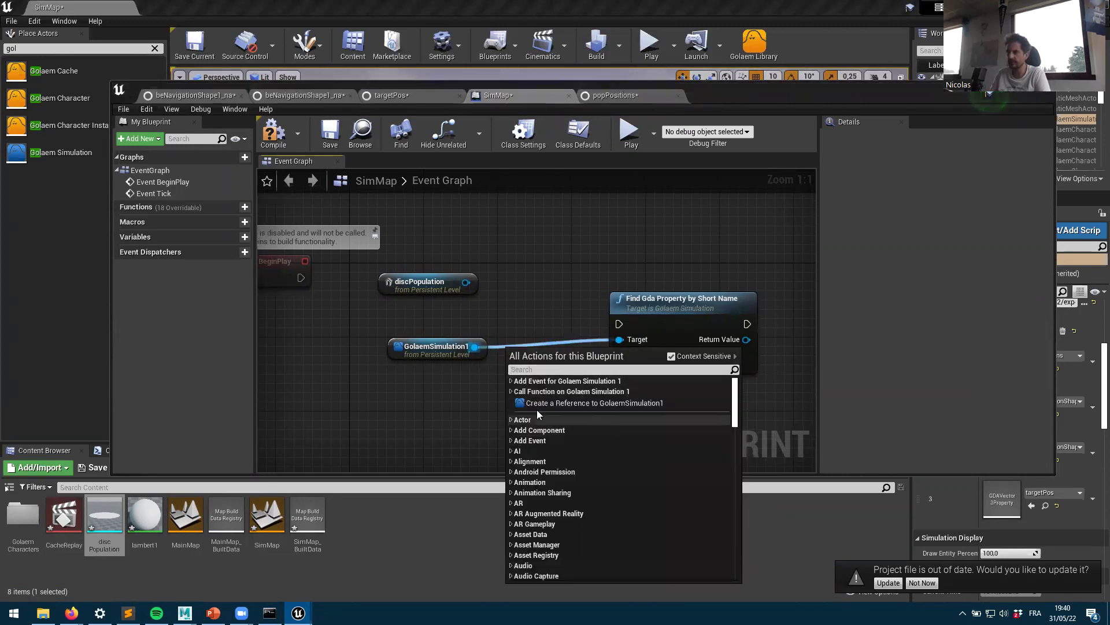
drag(474, 347, 524, 401)
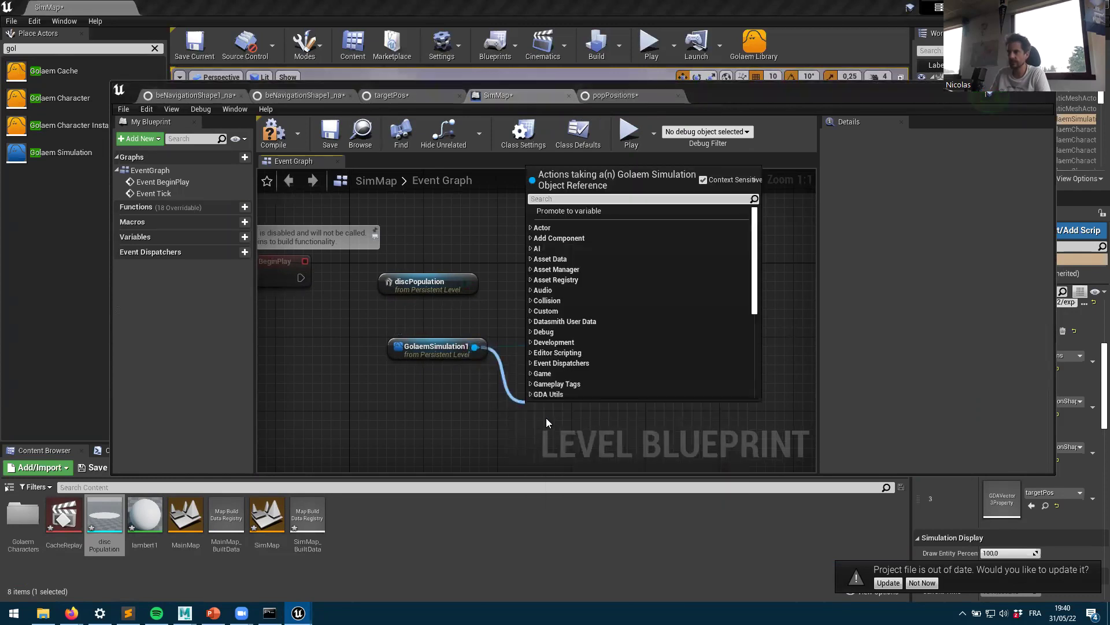
text(gda)
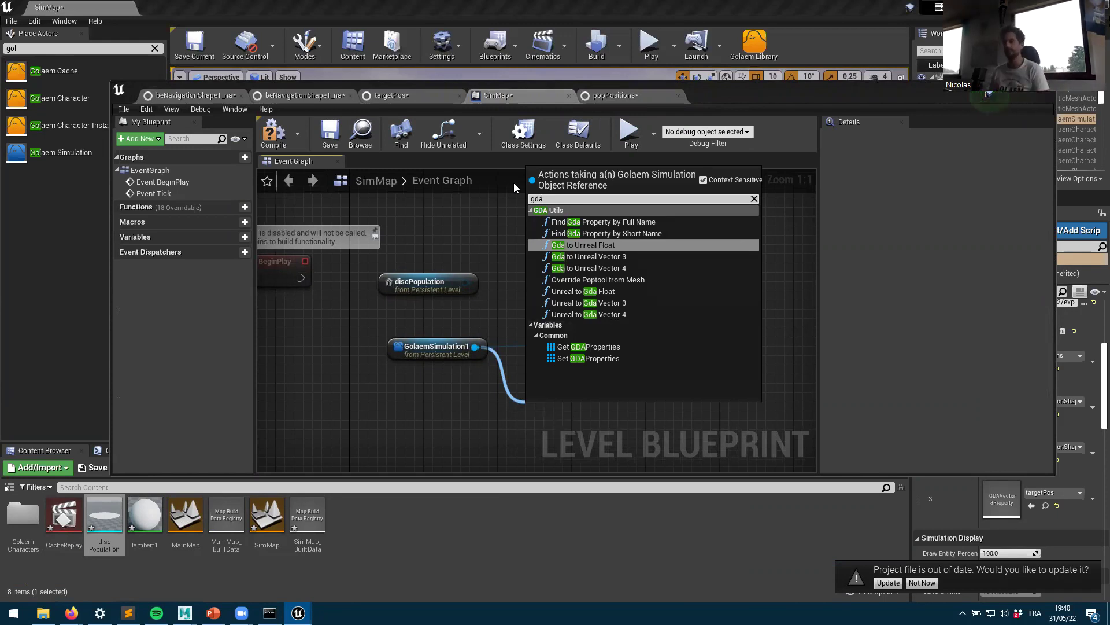
click(608, 233)
drag(703, 310, 607, 311)
Step: Cast the Find node's Return Value to a GDAVector3Property node
drag(654, 339, 683, 339)
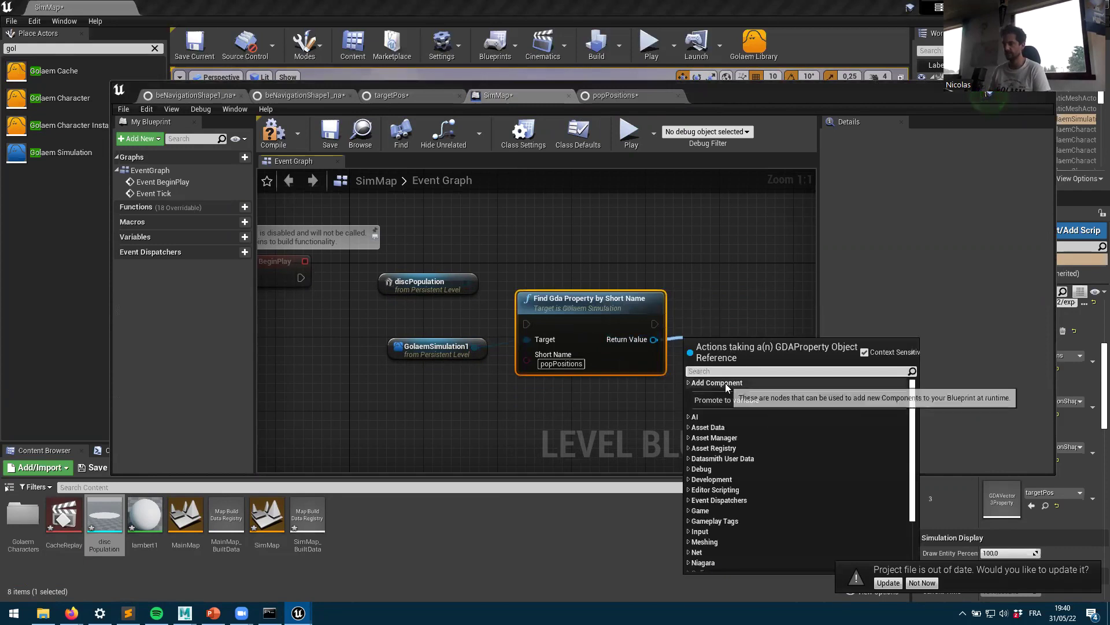
text(gda)
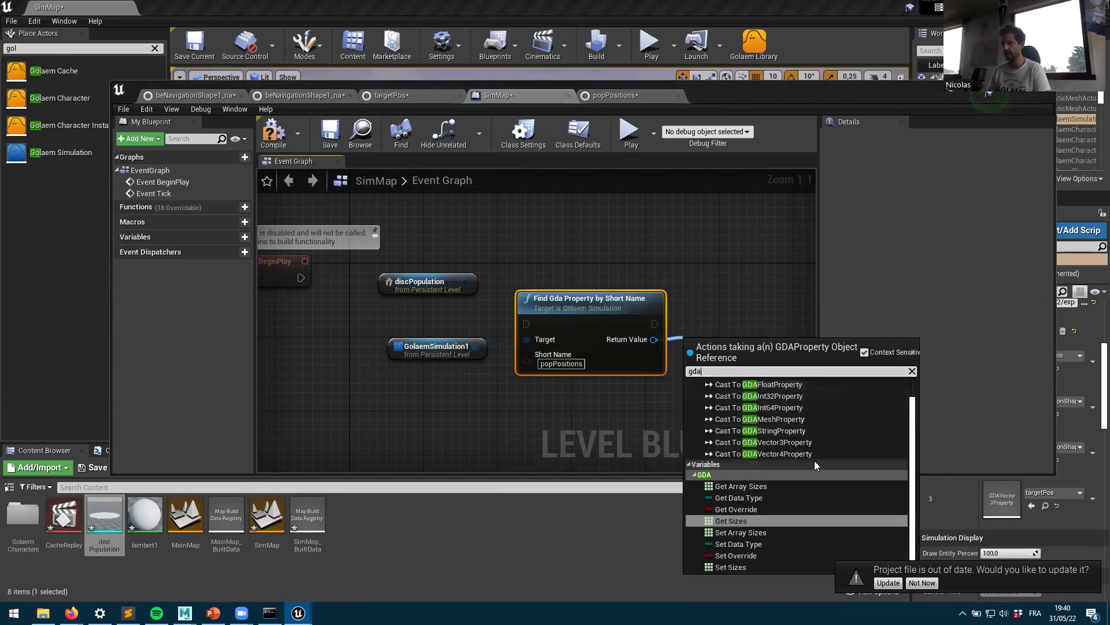
click(782, 442)
drag(717, 345, 727, 289)
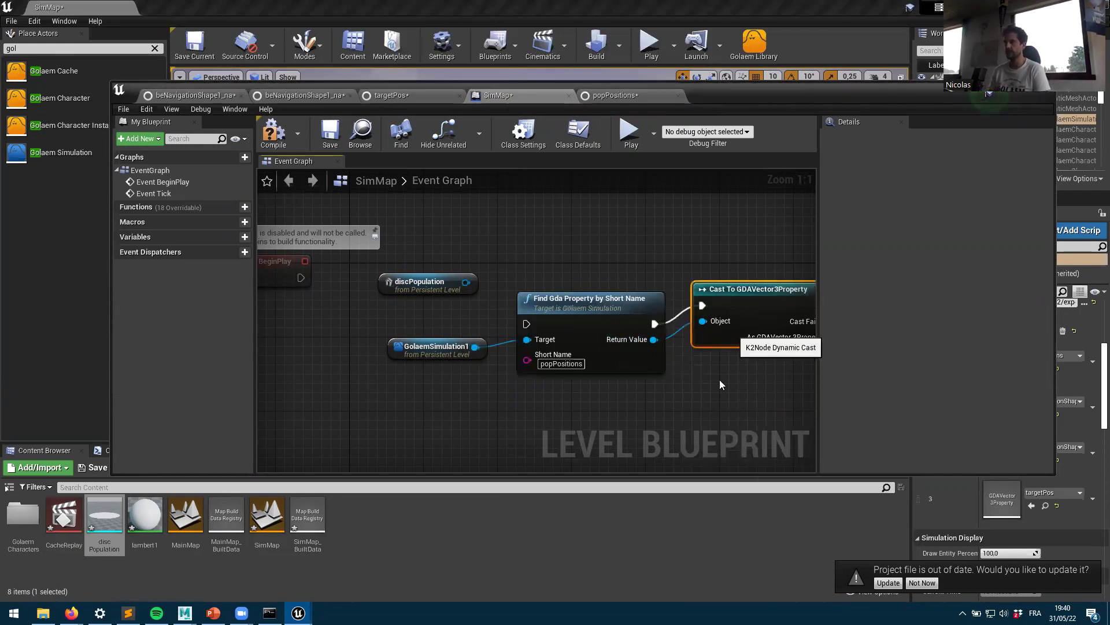
right_drag(695, 398, 400, 402)
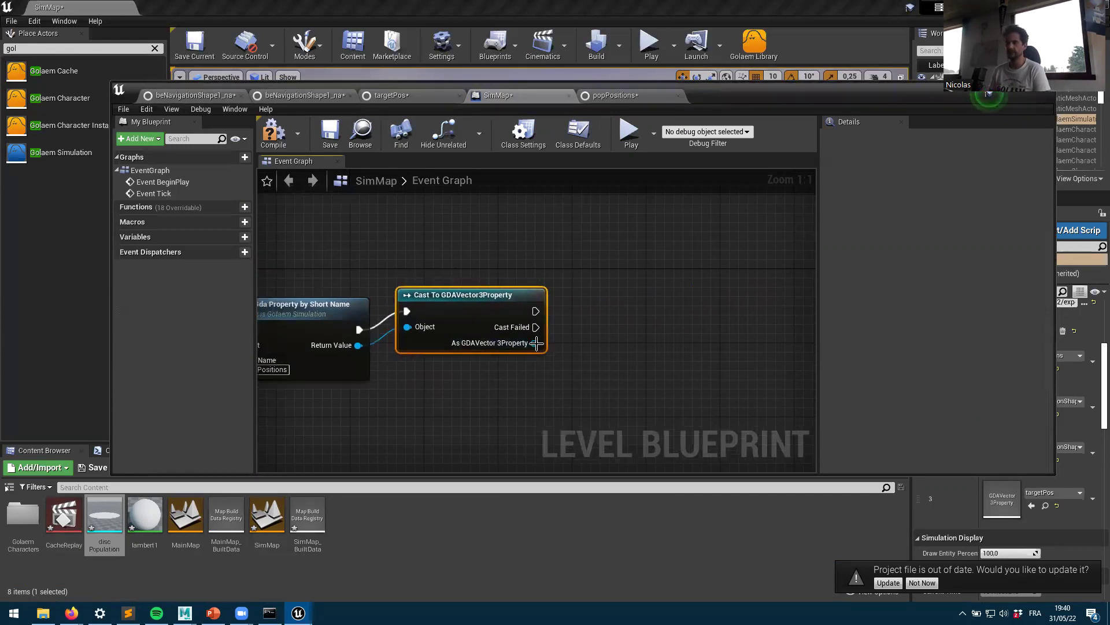
drag(535, 343, 617, 316)
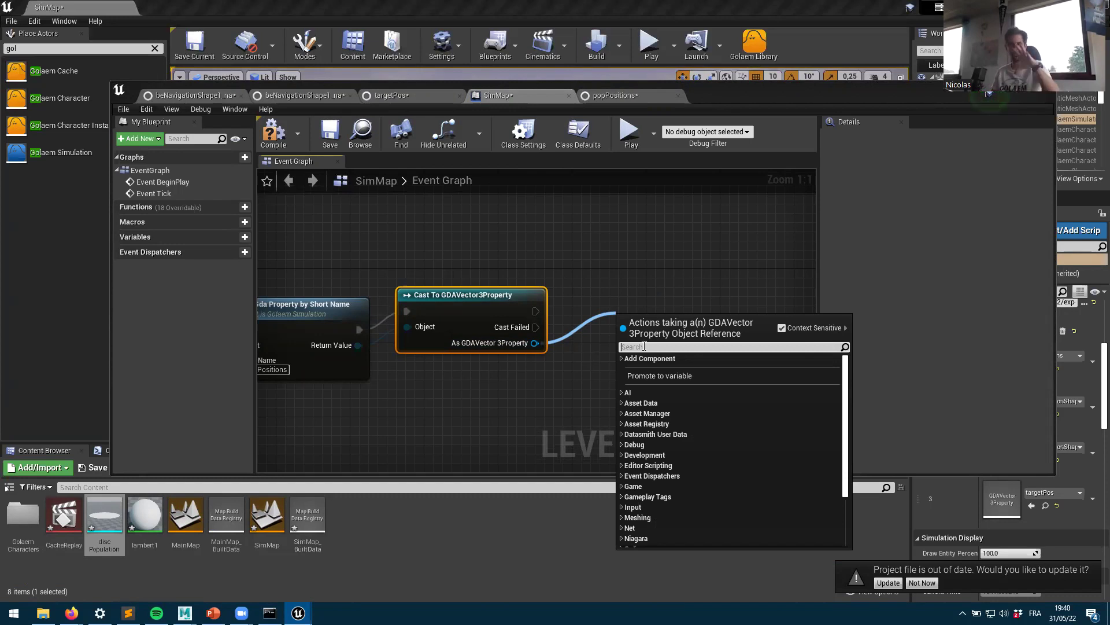
click(428, 414)
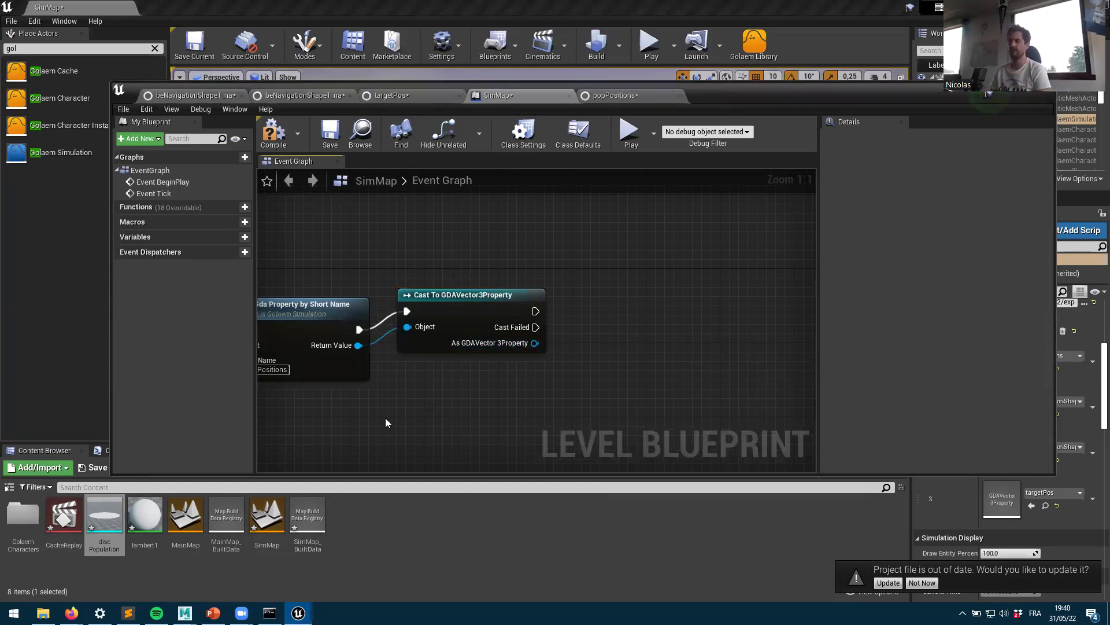
Step: Add an Override Poptool from Mesh node fed by GolaemSimulation1
right_drag(319, 416, 671, 411)
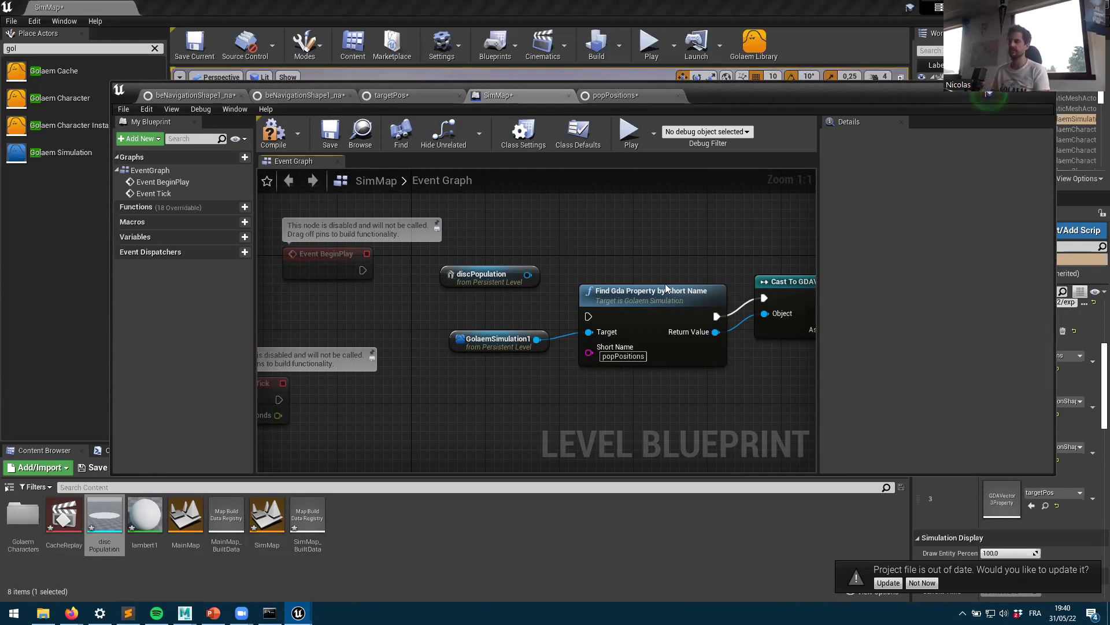
drag(648, 294, 713, 349)
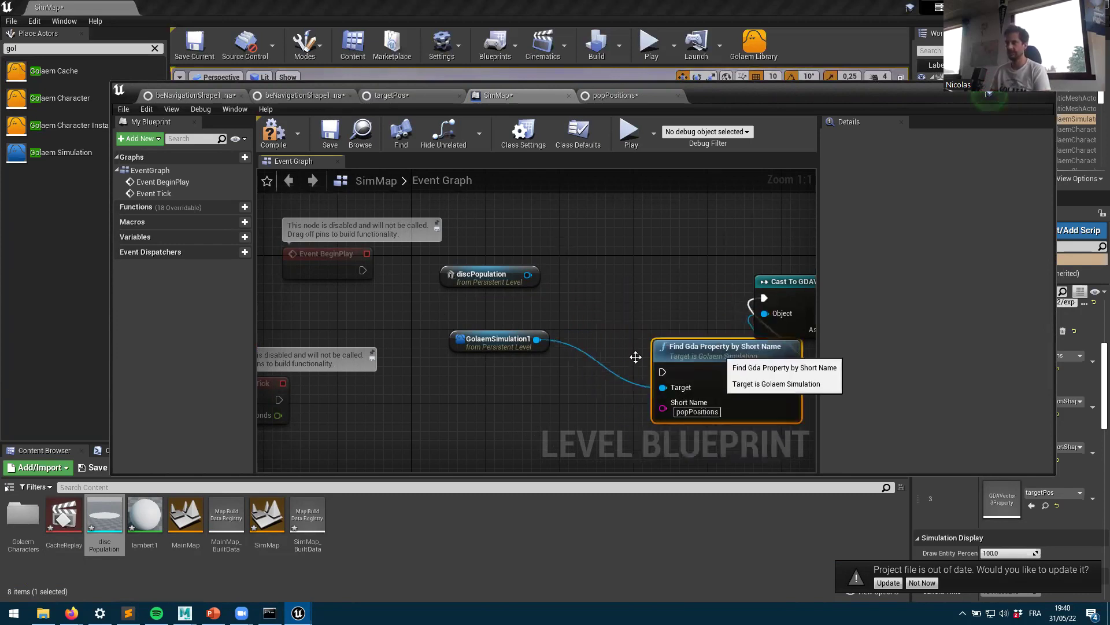
drag(511, 342, 538, 316)
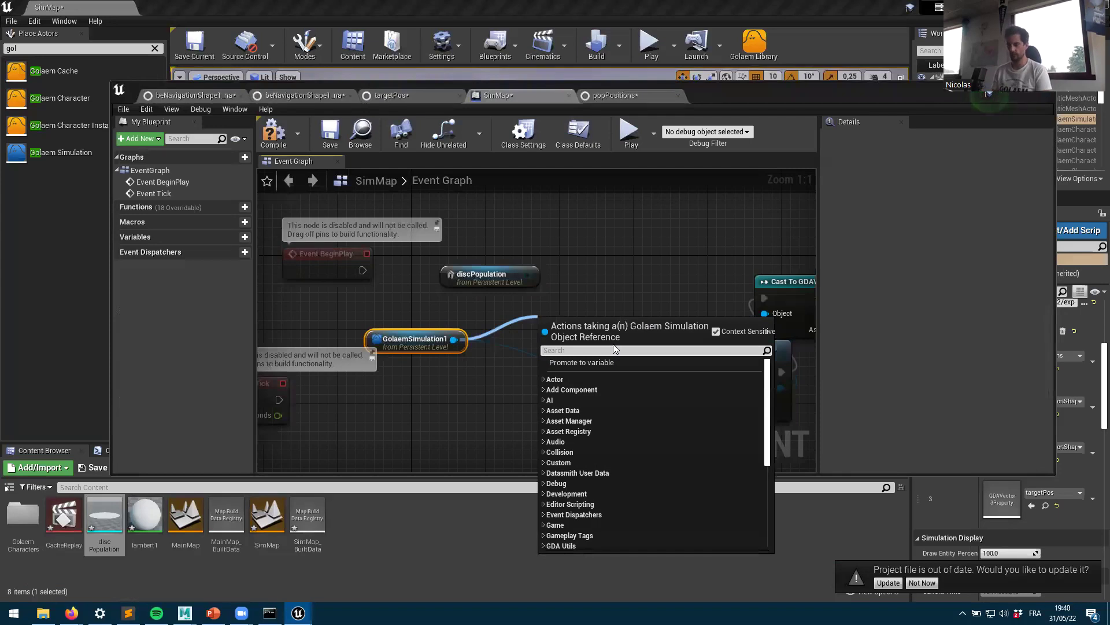
text(gda)
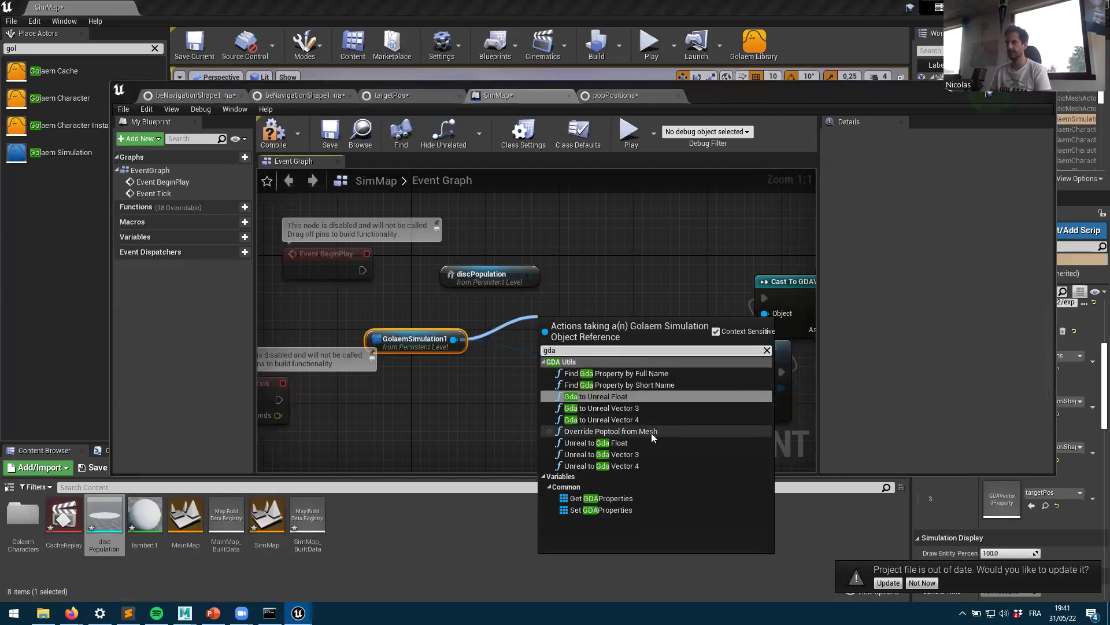
click(625, 432)
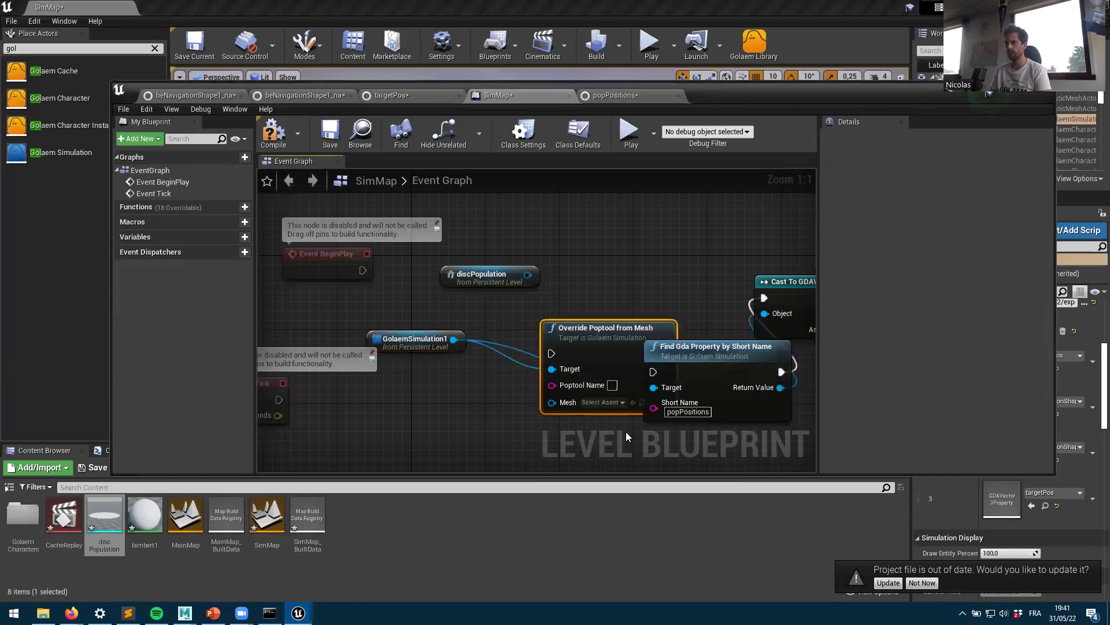
drag(583, 332, 665, 229)
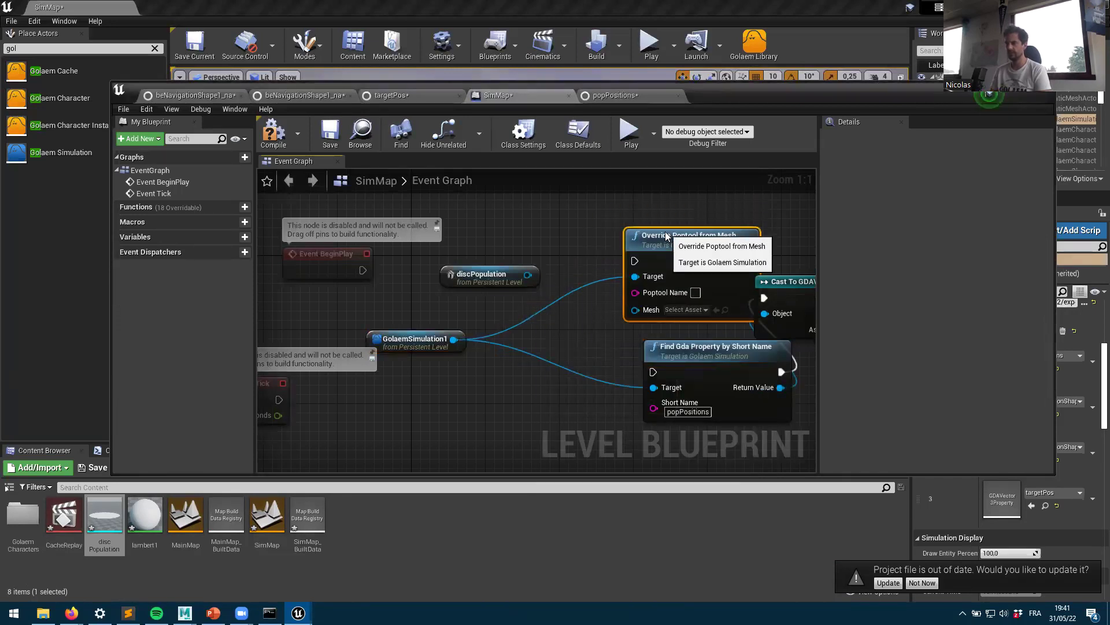
Step: Delete the Find Gda Property and Cast nodes and rearrange the remaining nodes
click(670, 354)
key(Delete)
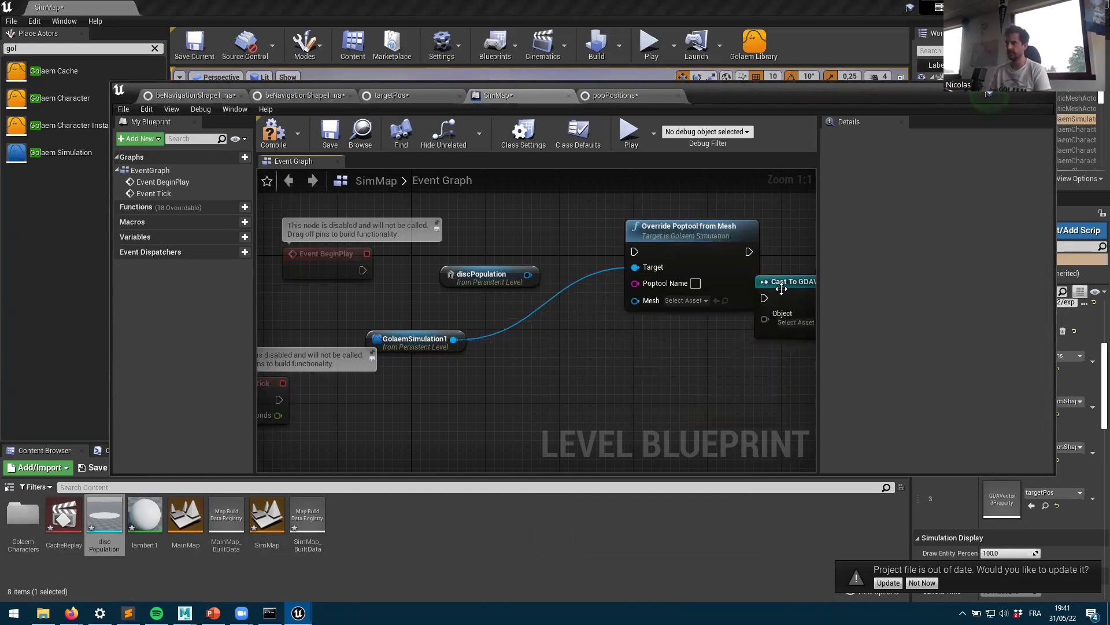
drag(782, 289, 666, 345)
key(Delete)
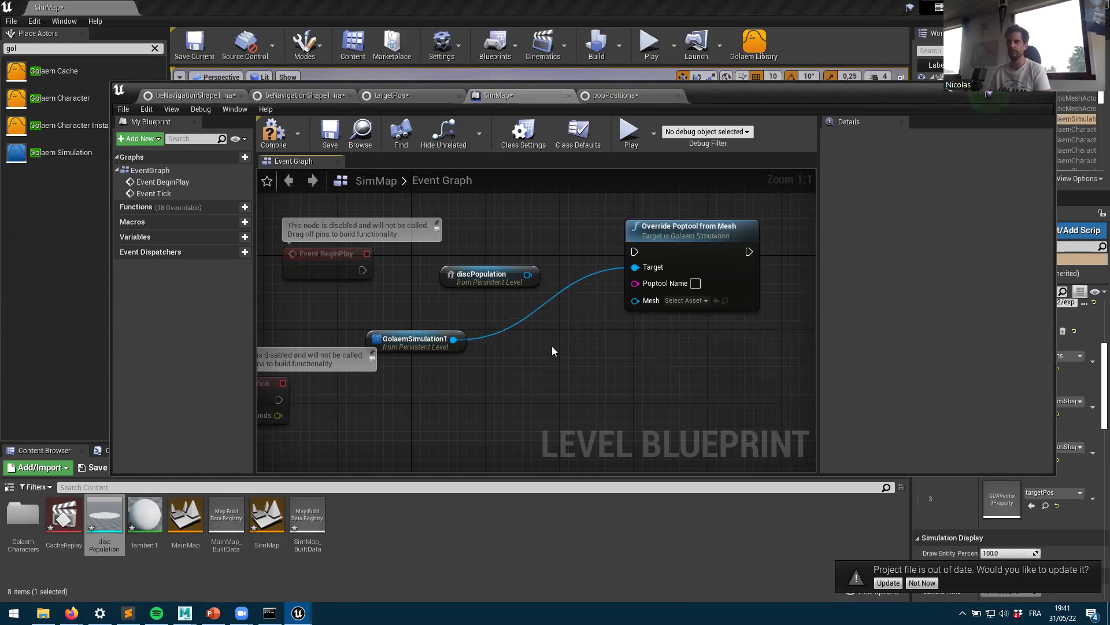
drag(436, 347, 530, 355)
drag(679, 227, 688, 264)
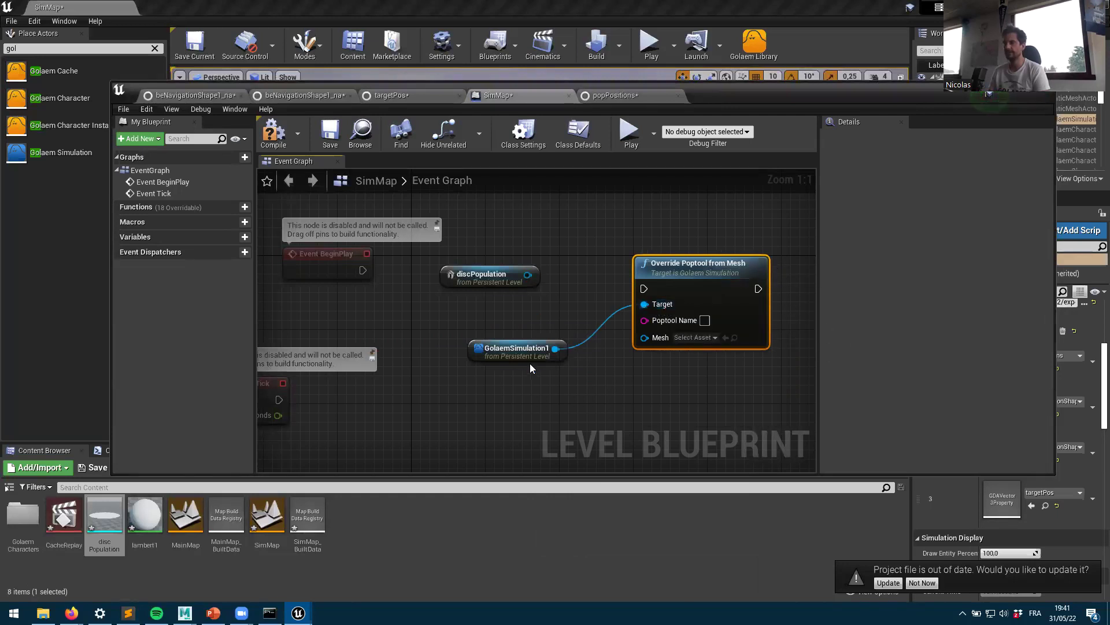
drag(517, 359, 526, 323)
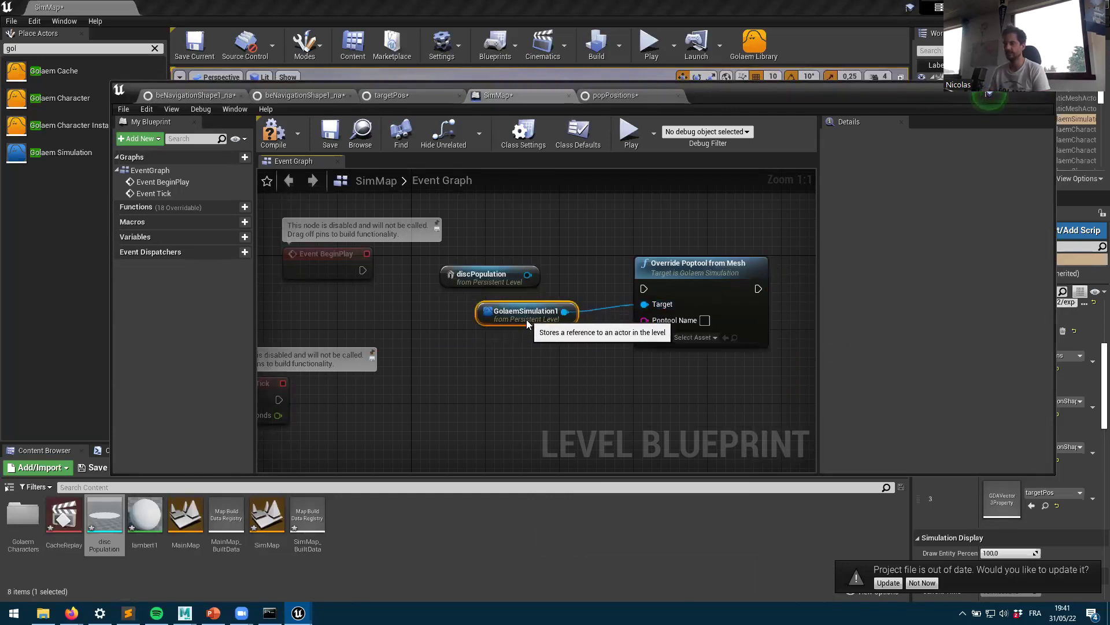
drag(483, 276, 511, 360)
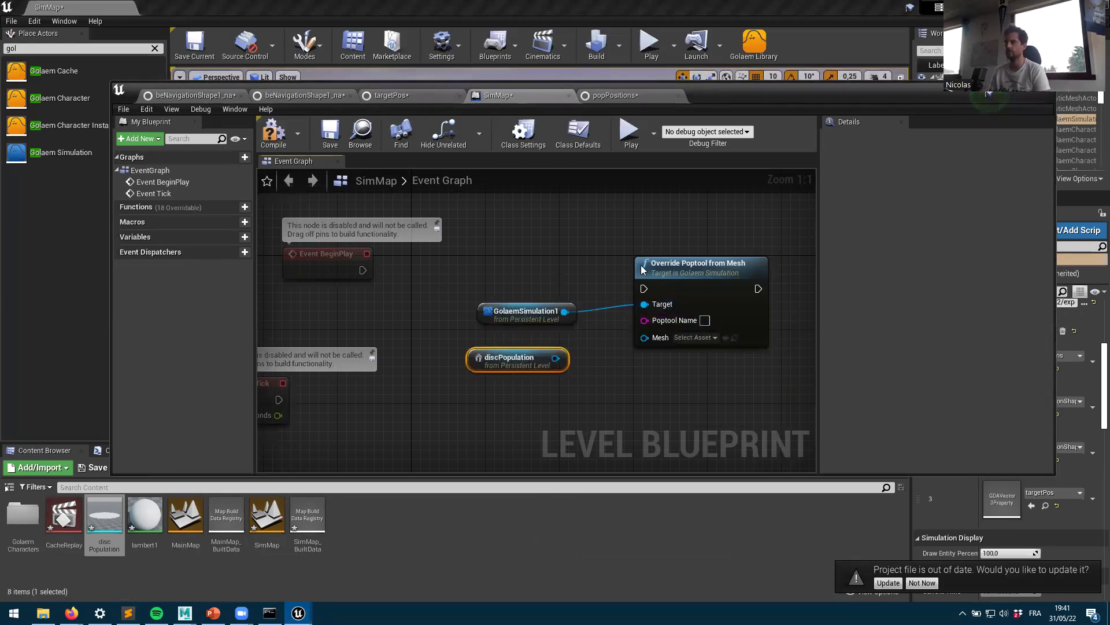
drag(524, 312, 511, 288)
Step: Paste popToolShape1 into Poptool Name and wire discPopulation to the Mesh pin
click(624, 96)
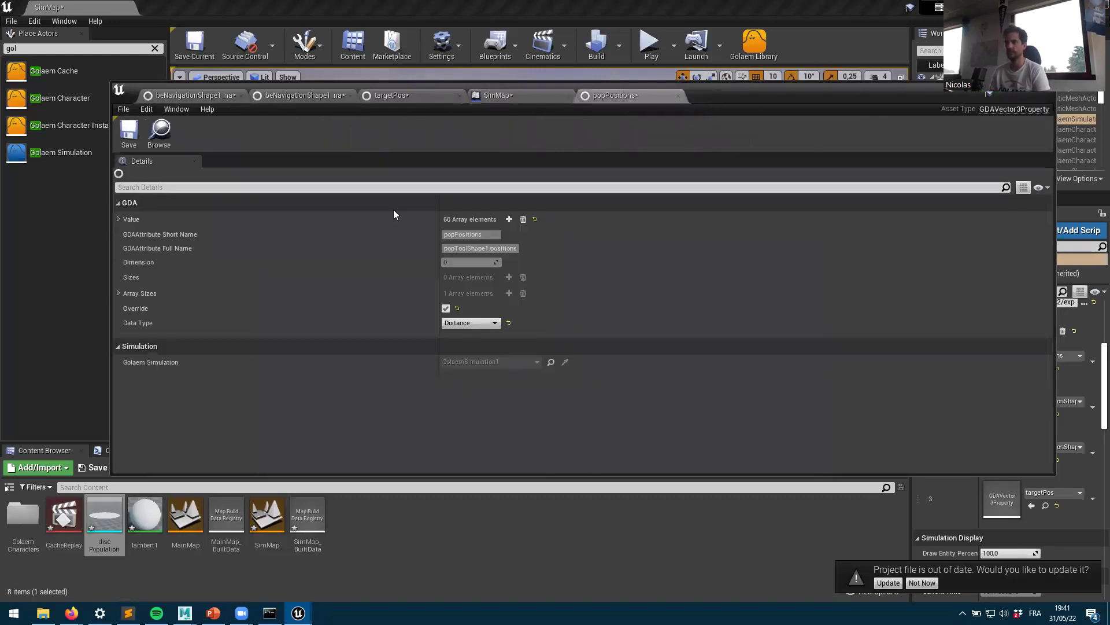
drag(487, 248, 419, 249)
key(ctrl+c)
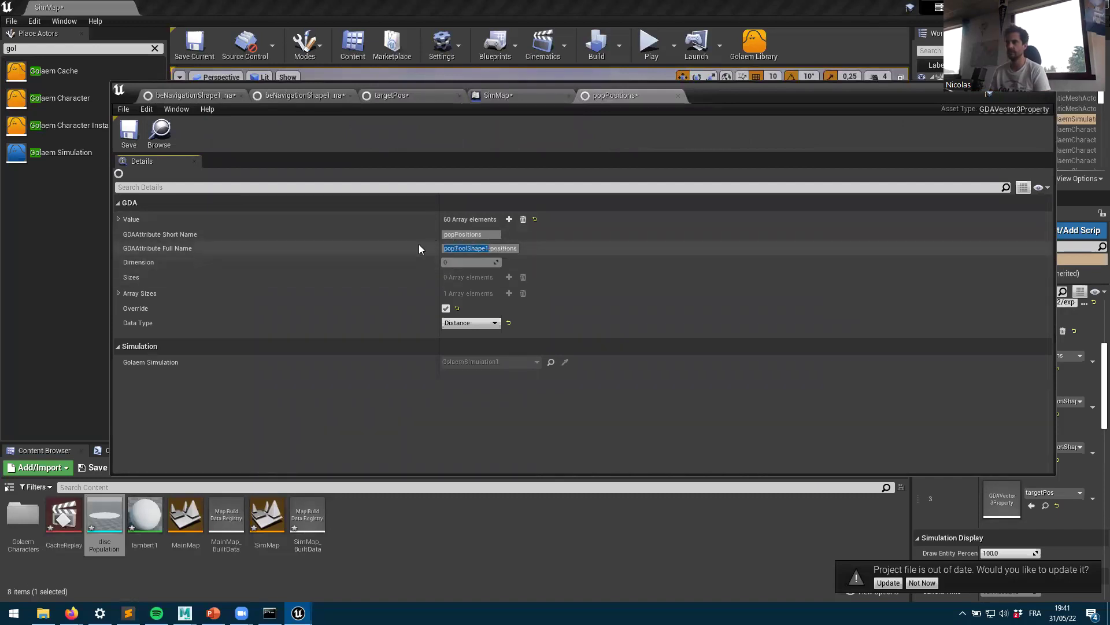
click(512, 97)
click(704, 320)
key(ctrl+v)
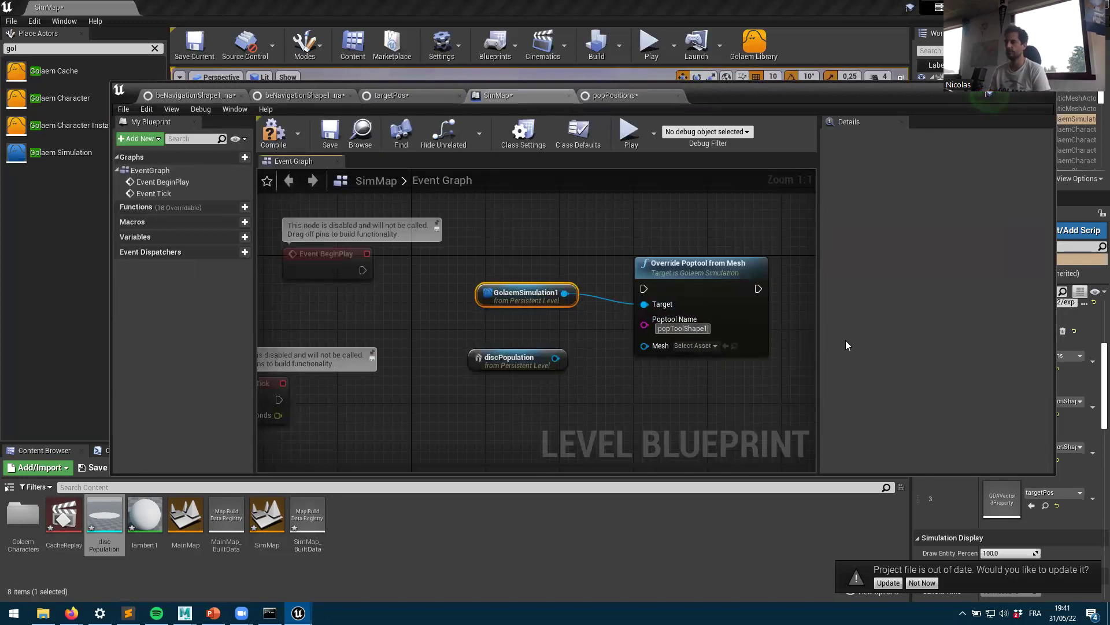
click(644, 410)
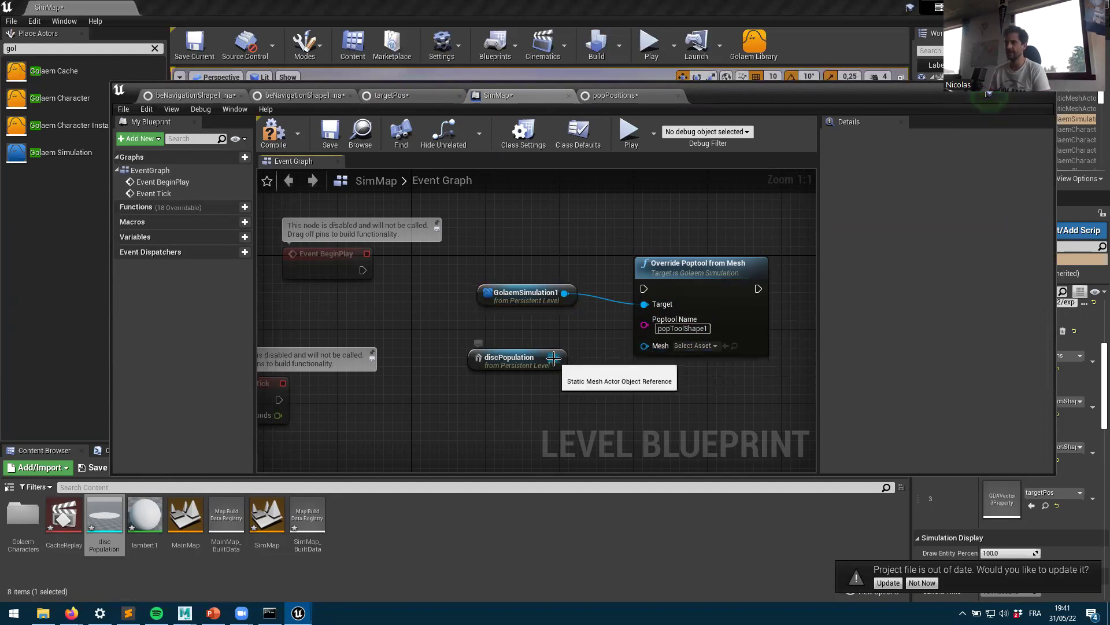
drag(555, 358, 646, 346)
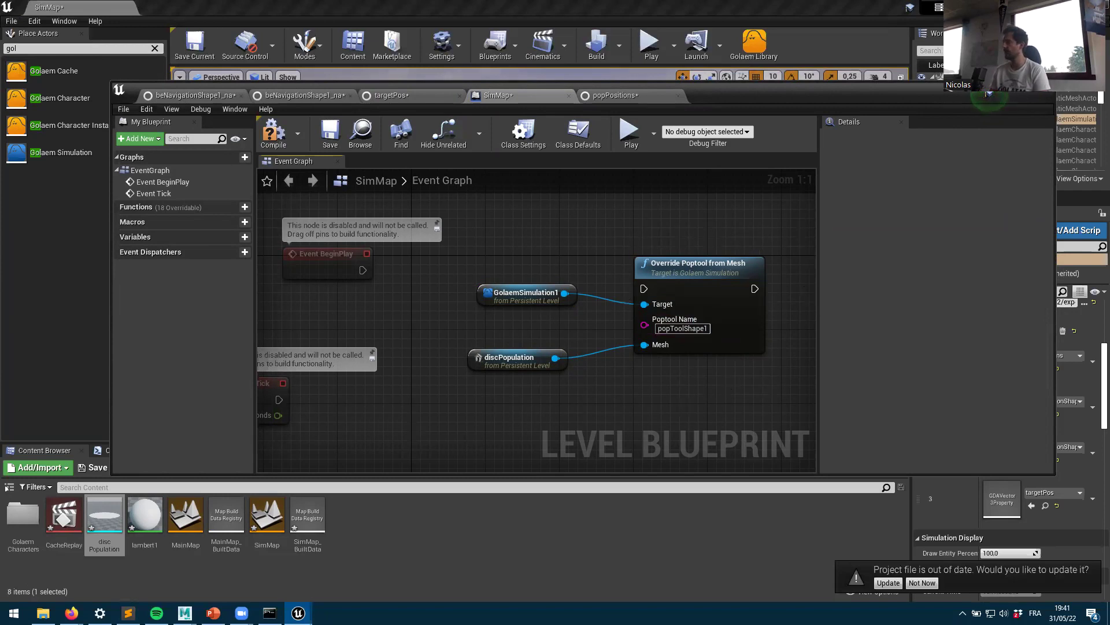
Step: Connect Event BeginPlay to Override Poptool from Mesh, moving Event Tick aside
click(989, 94)
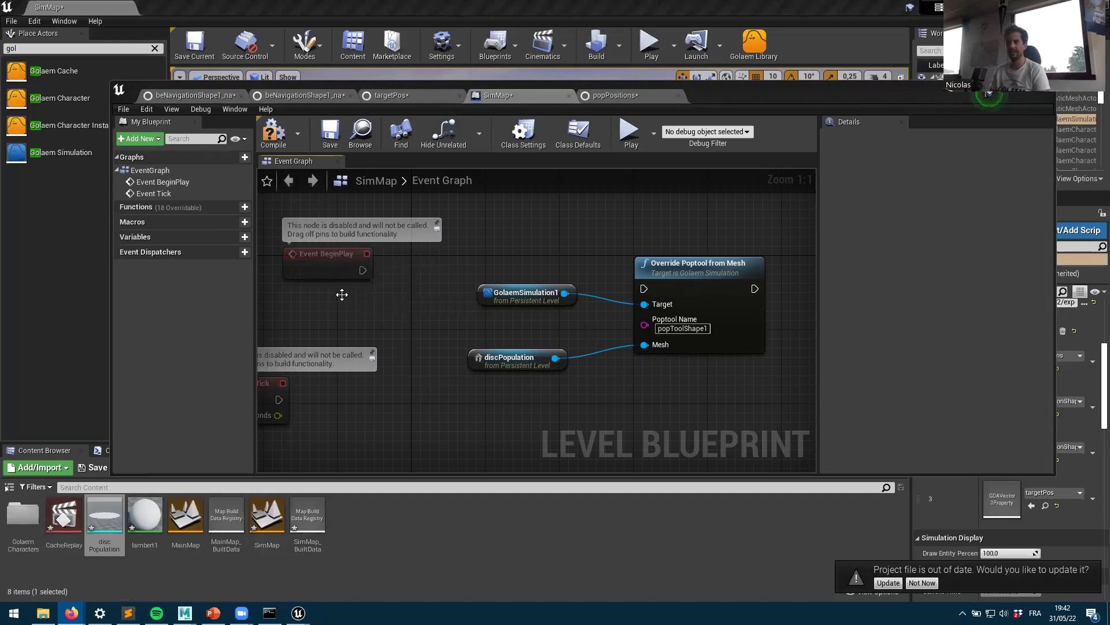
drag(333, 262, 352, 271)
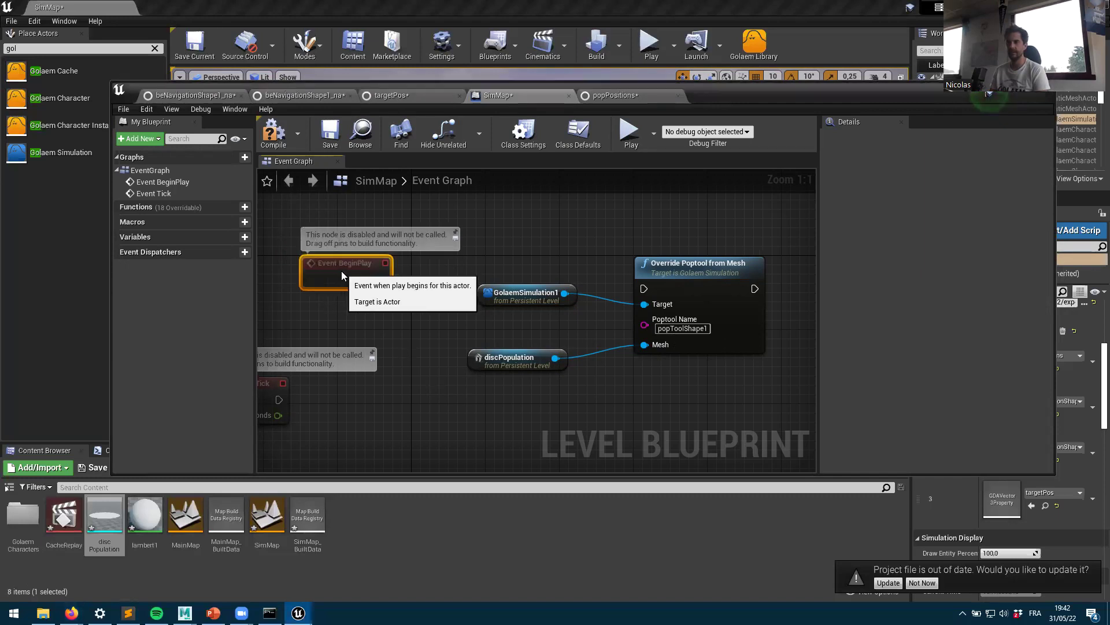
drag(270, 387, 354, 321)
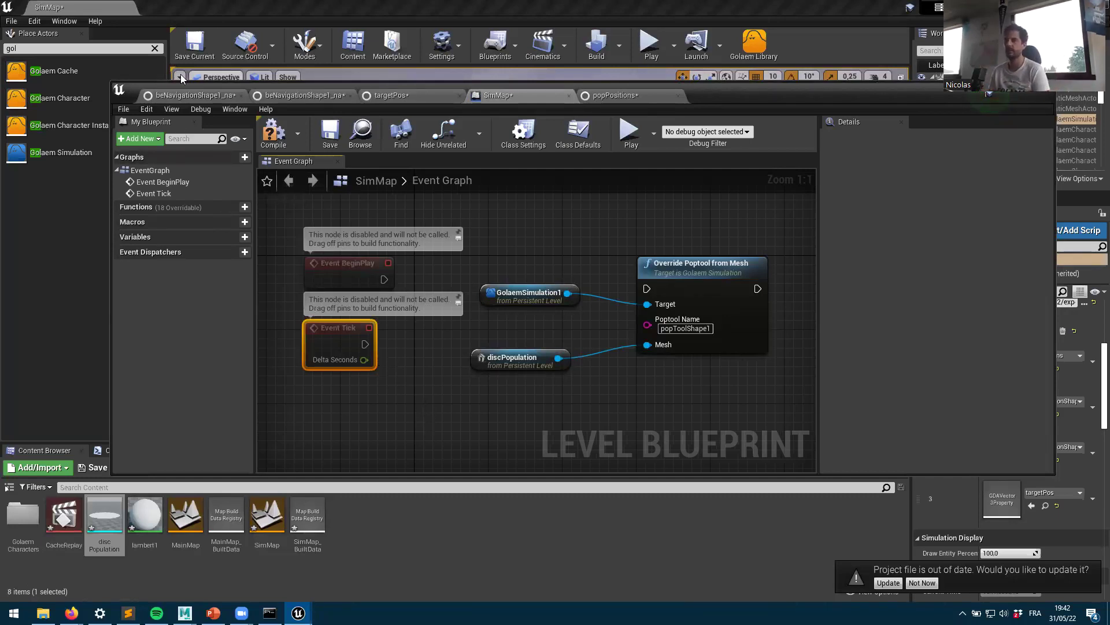
drag(350, 269, 647, 289)
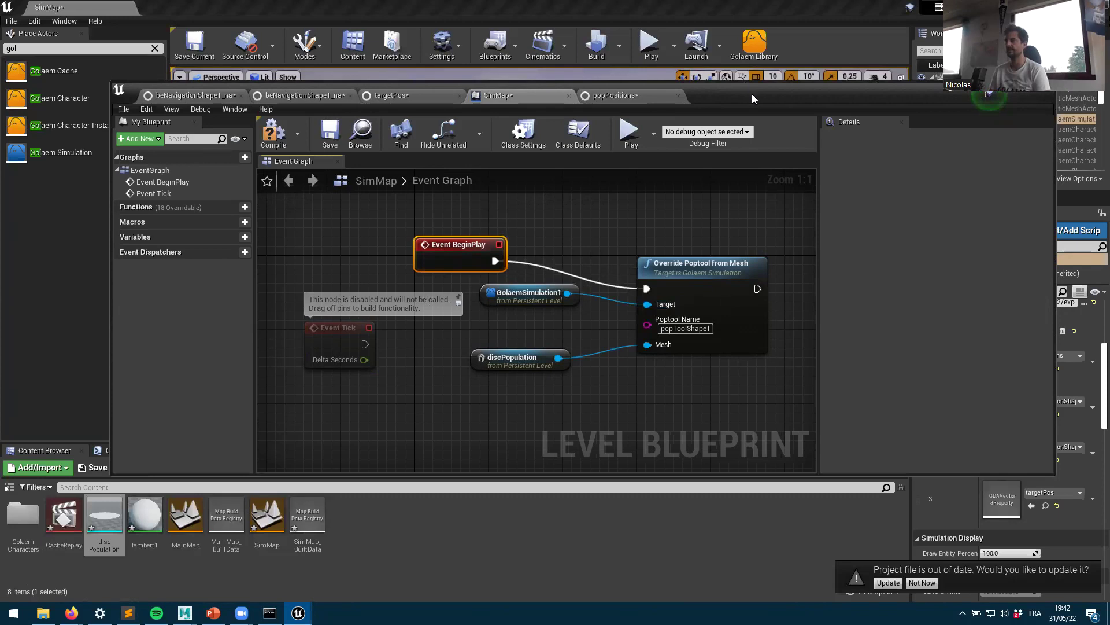
drag(752, 94, 562, 188)
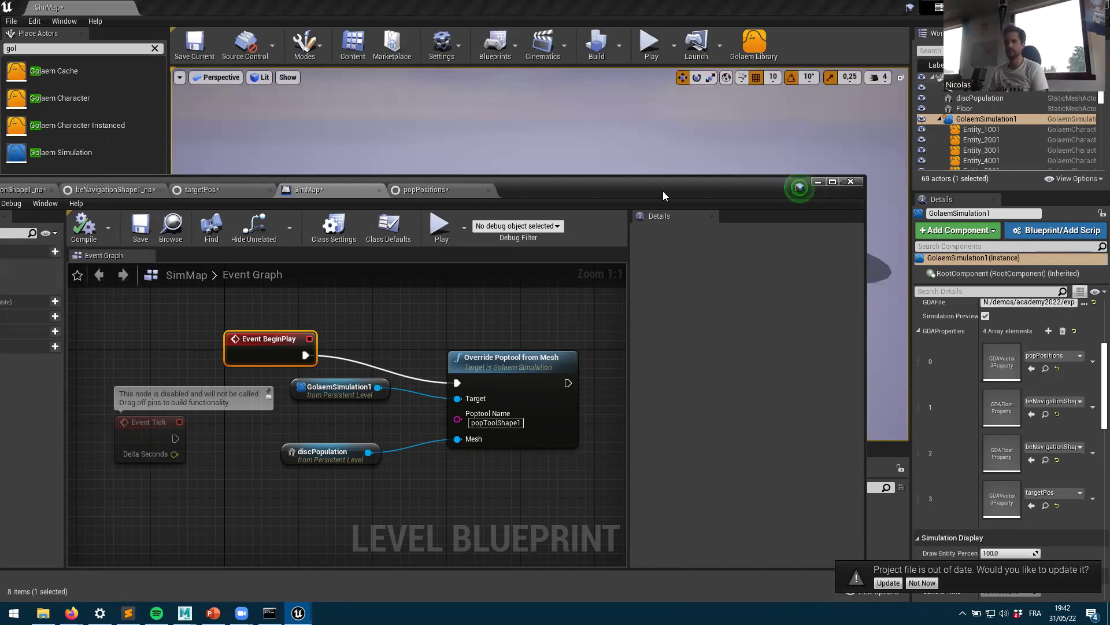
Step: Play the level to watch the crowd spawn, then stop it
drag(662, 191, 271, 141)
click(41, 190)
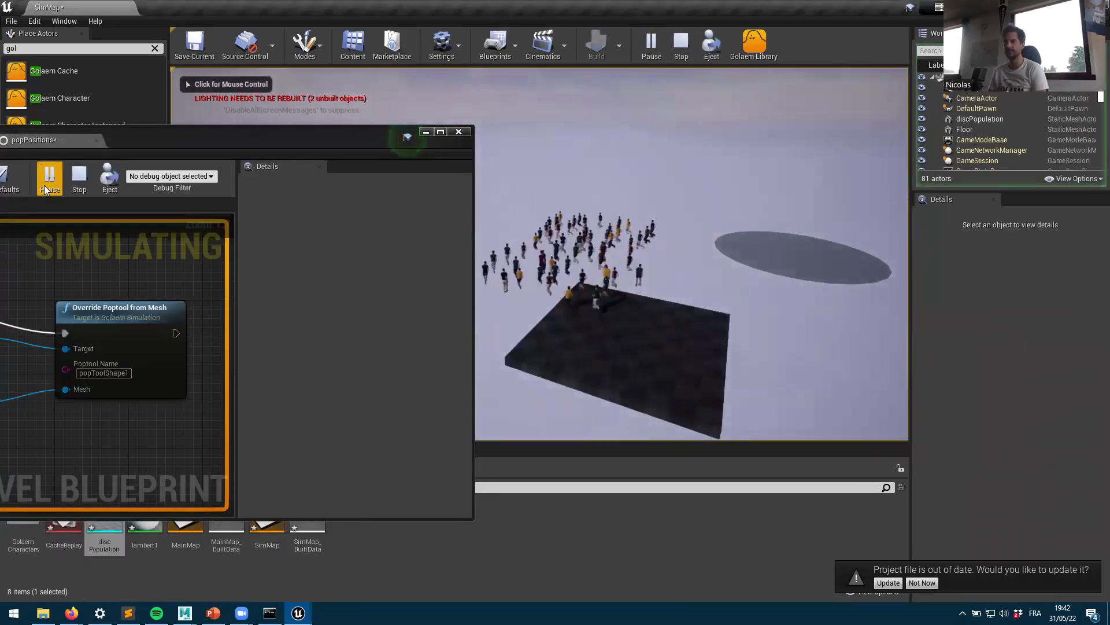
double_click(206, 141)
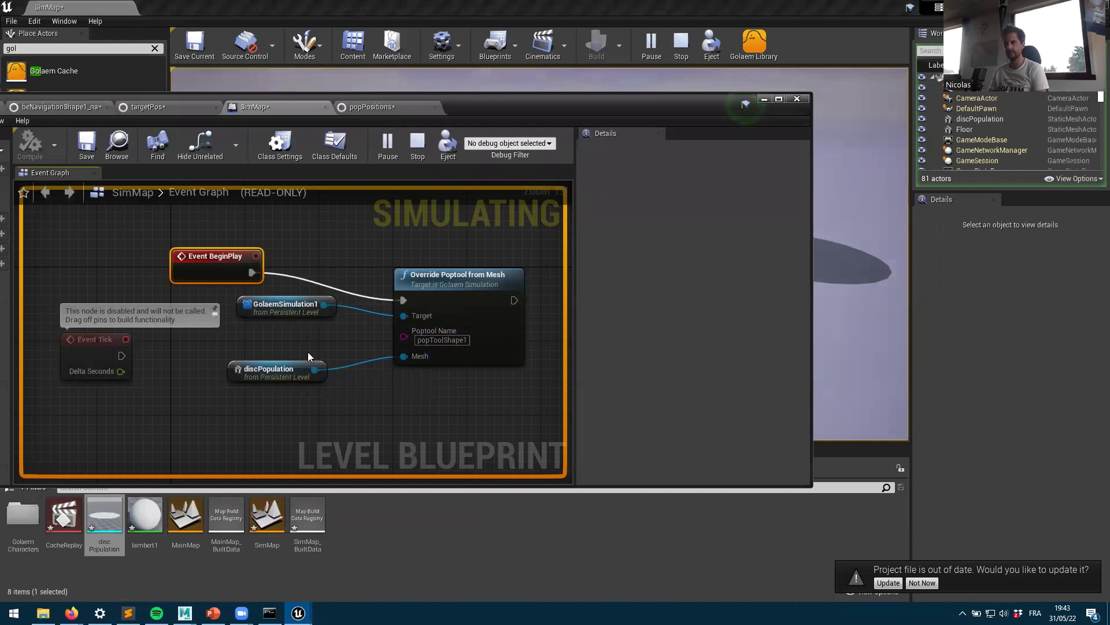
click(418, 145)
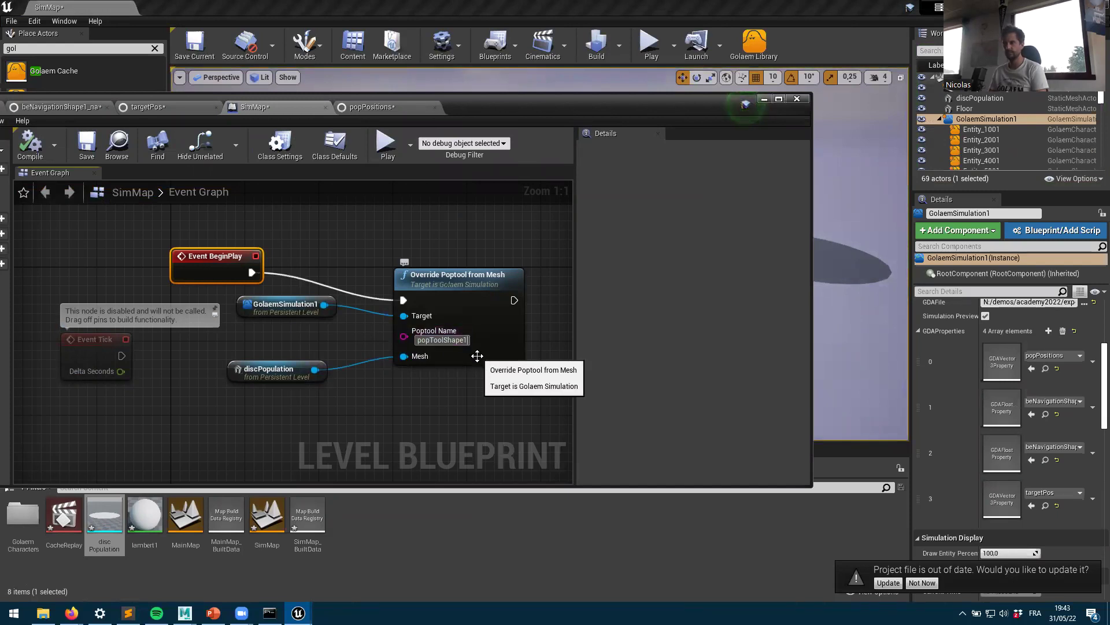
Step: Paste popPositions into the Poptool Name pin and play the simulation again
click(372, 110)
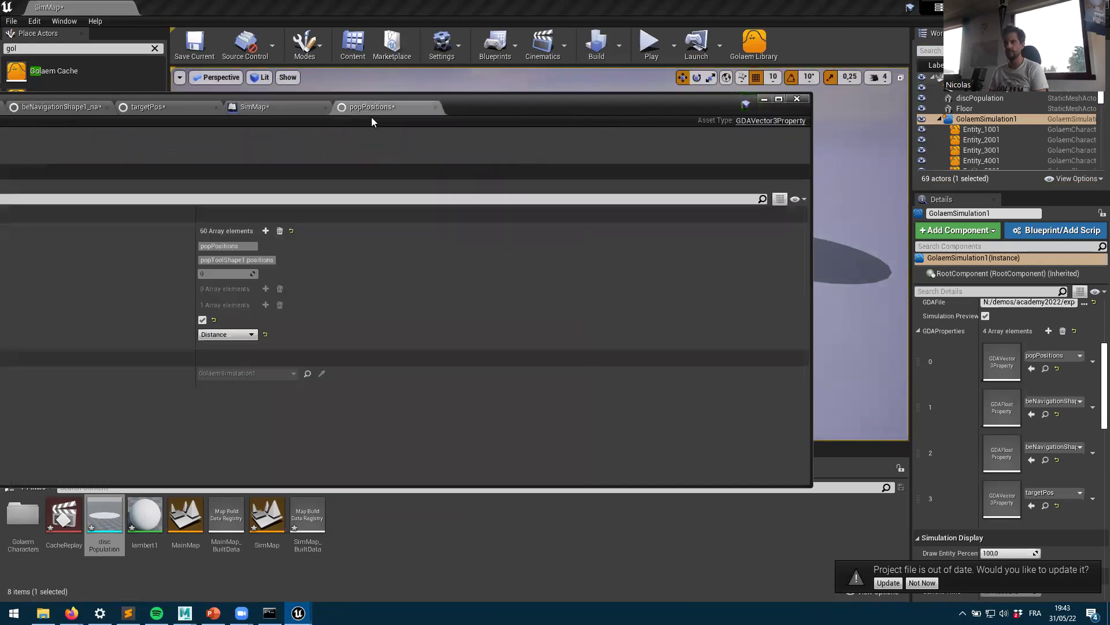
click(228, 246)
key(ctrl+c)
click(284, 109)
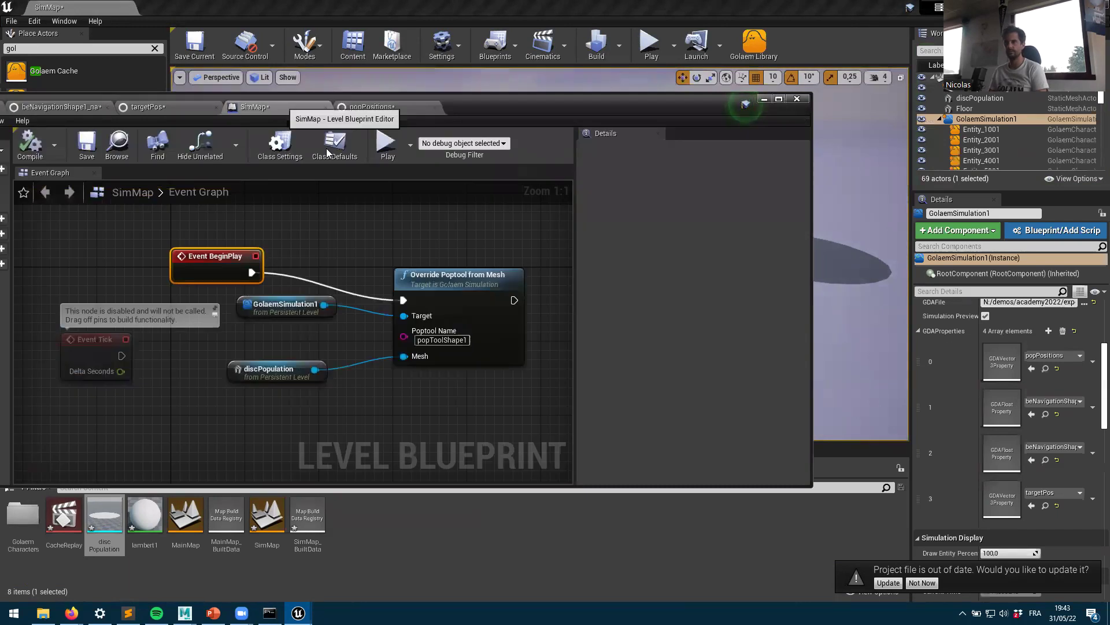
key(ctrl+v)
click(386, 145)
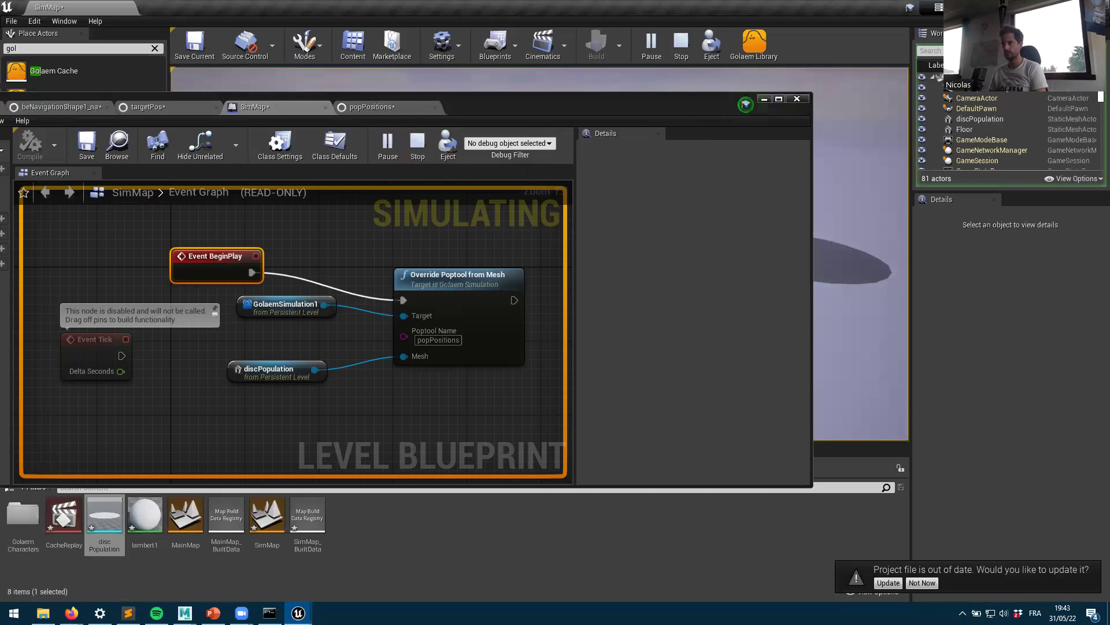
Step: Turn off Override on popPositions and save the asset
drag(646, 103, 600, 93)
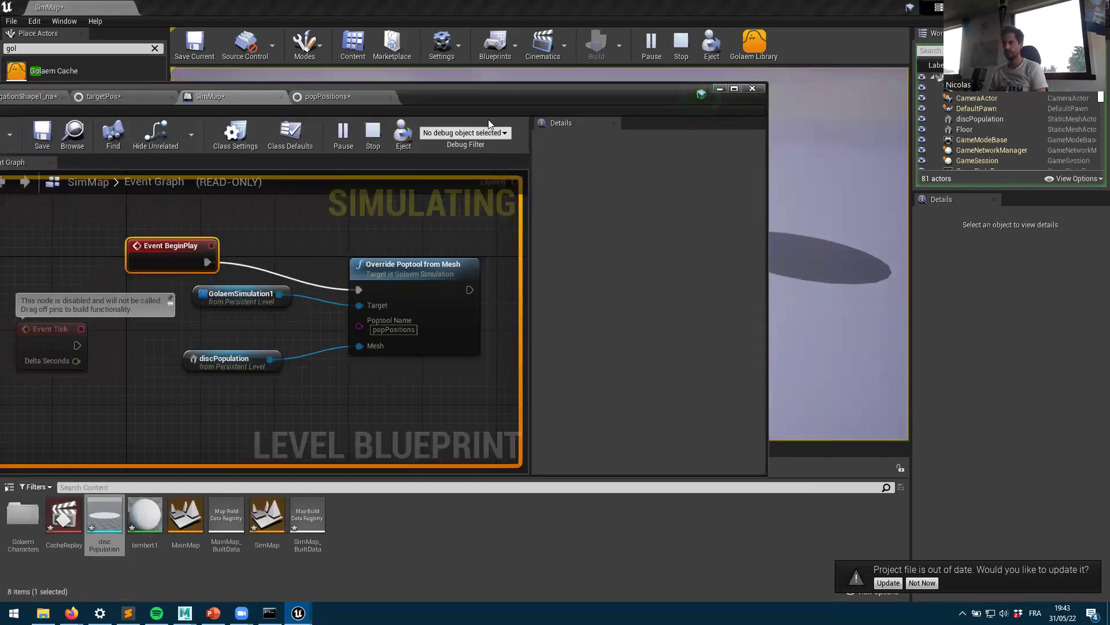
double_click(607, 97)
click(513, 96)
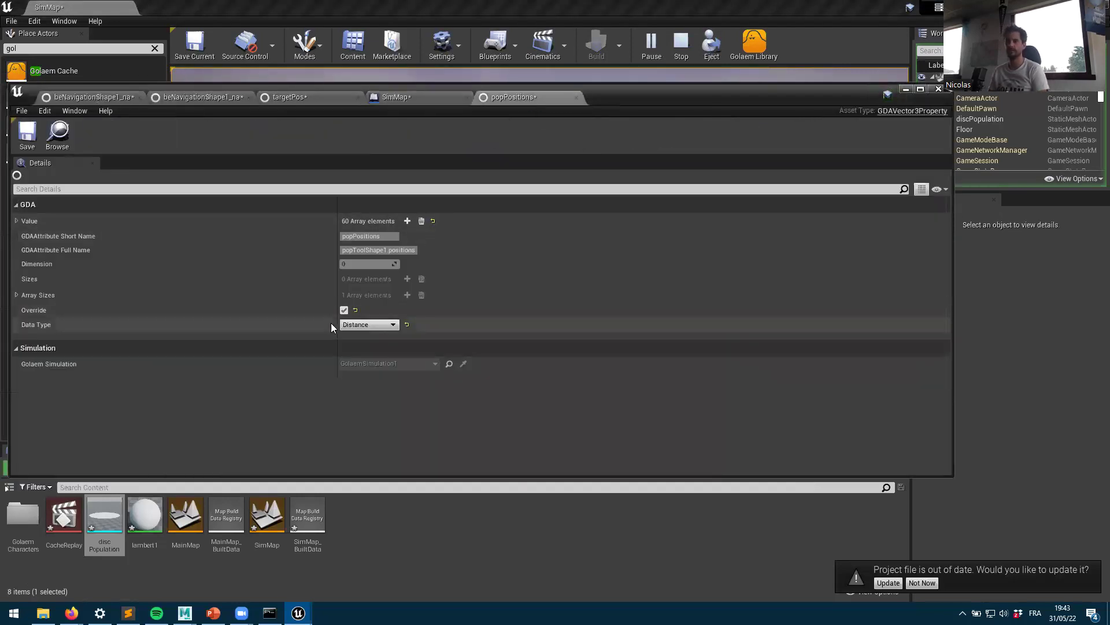
click(345, 310)
click(28, 135)
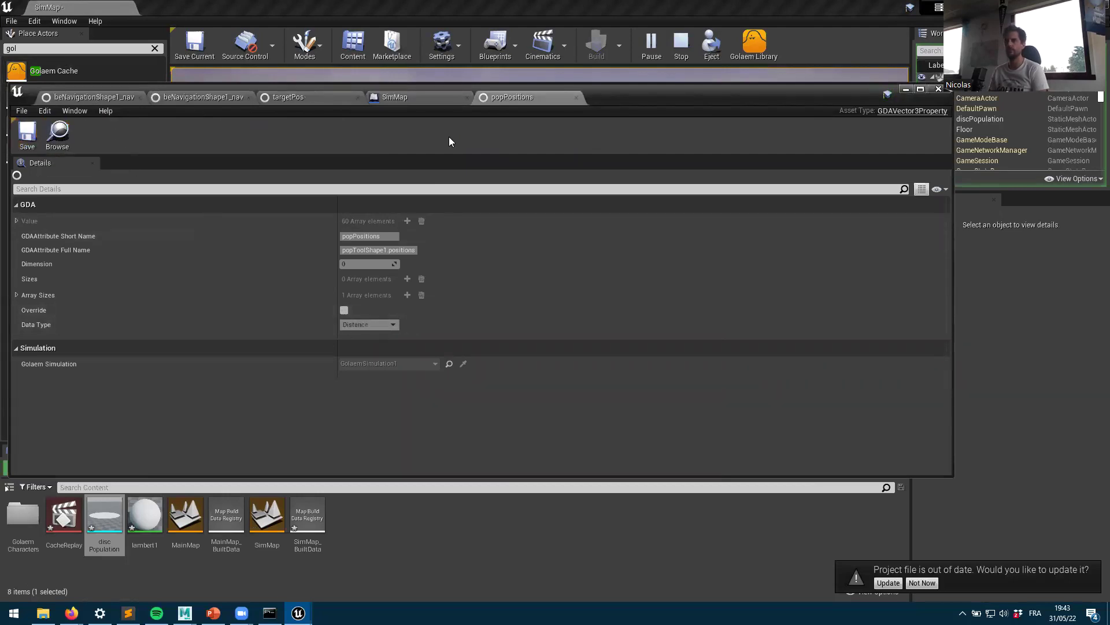
Step: Stop the simulation and restore popToolShape1 as the Poptool Name
drag(749, 99, 242, 182)
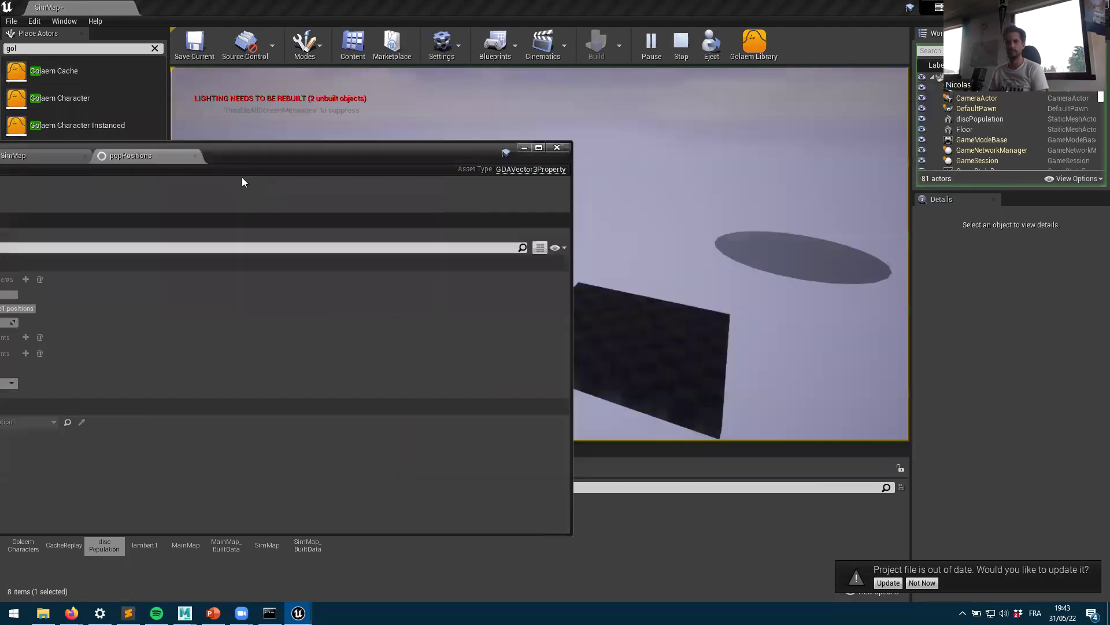
click(68, 155)
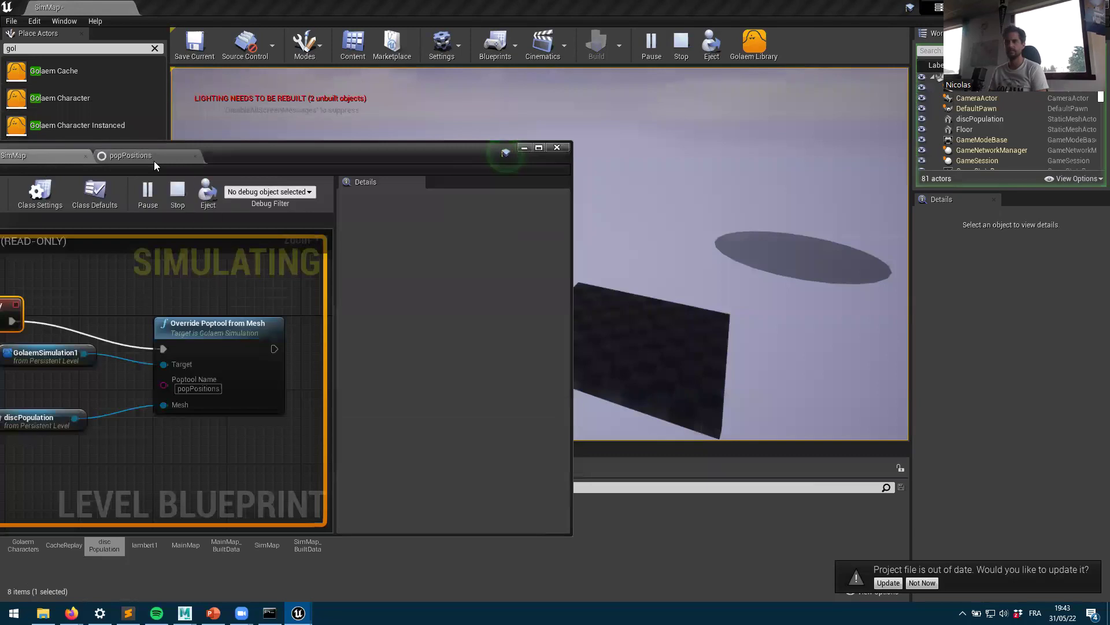
click(151, 156)
drag(248, 158, 599, 143)
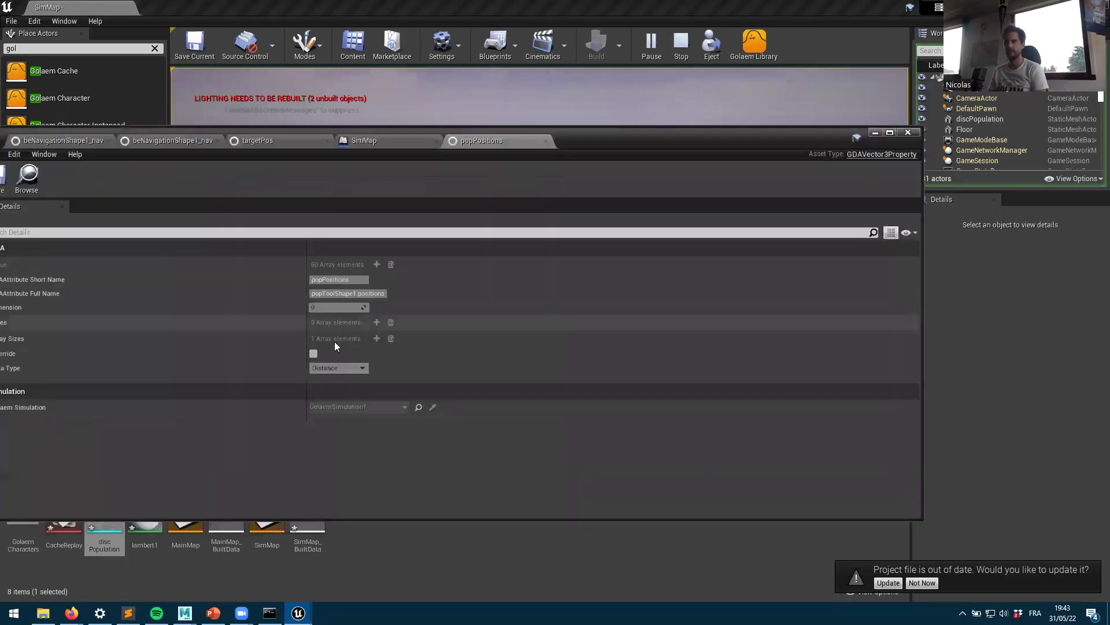
click(360, 295)
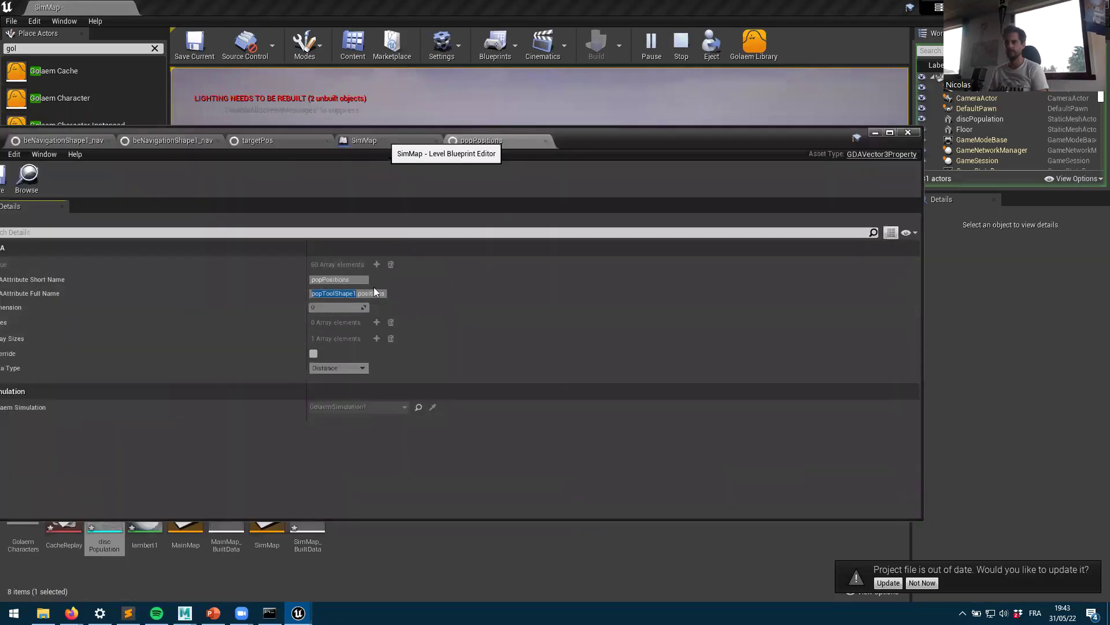
click(376, 142)
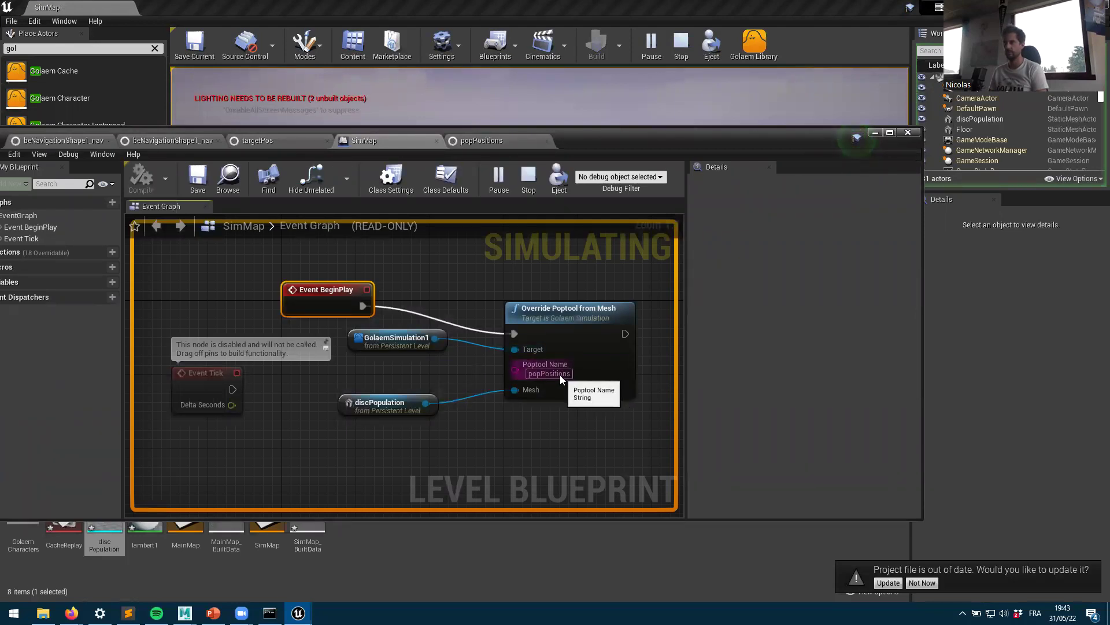
click(674, 52)
click(497, 138)
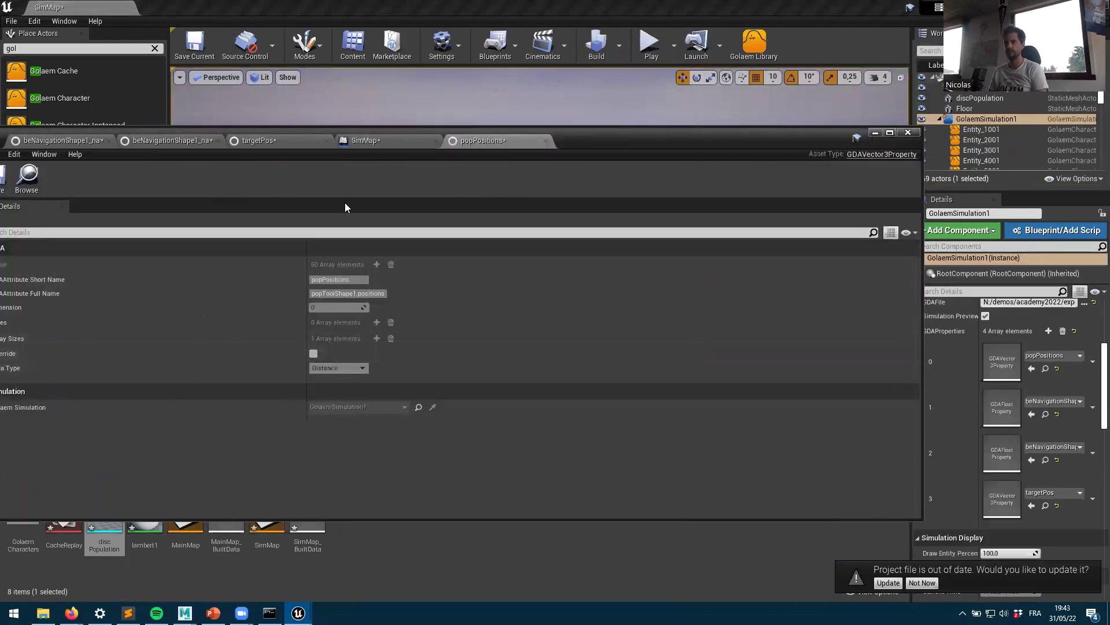
click(392, 143)
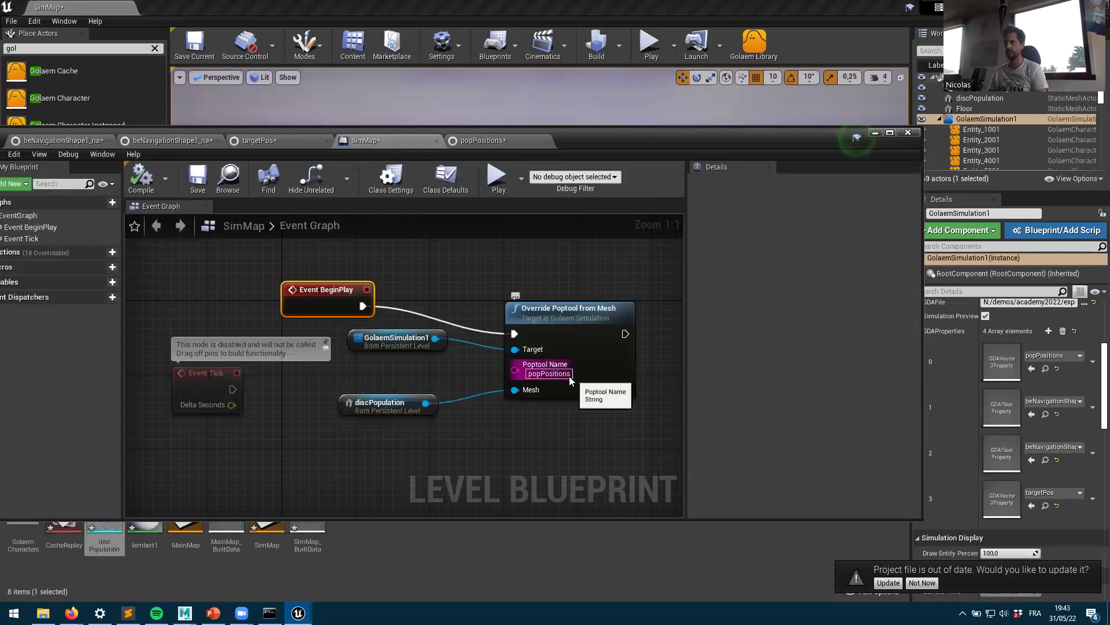
click(596, 384)
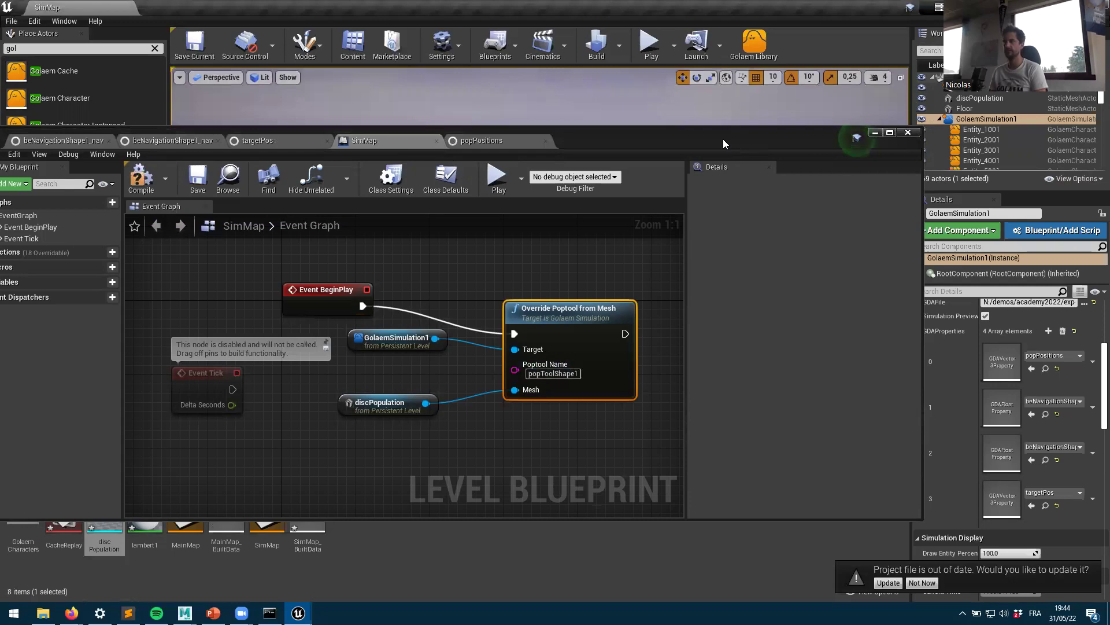
Step: Play the level once to test the BeginPlay poptool override, then stop it
drag(723, 139, 592, 135)
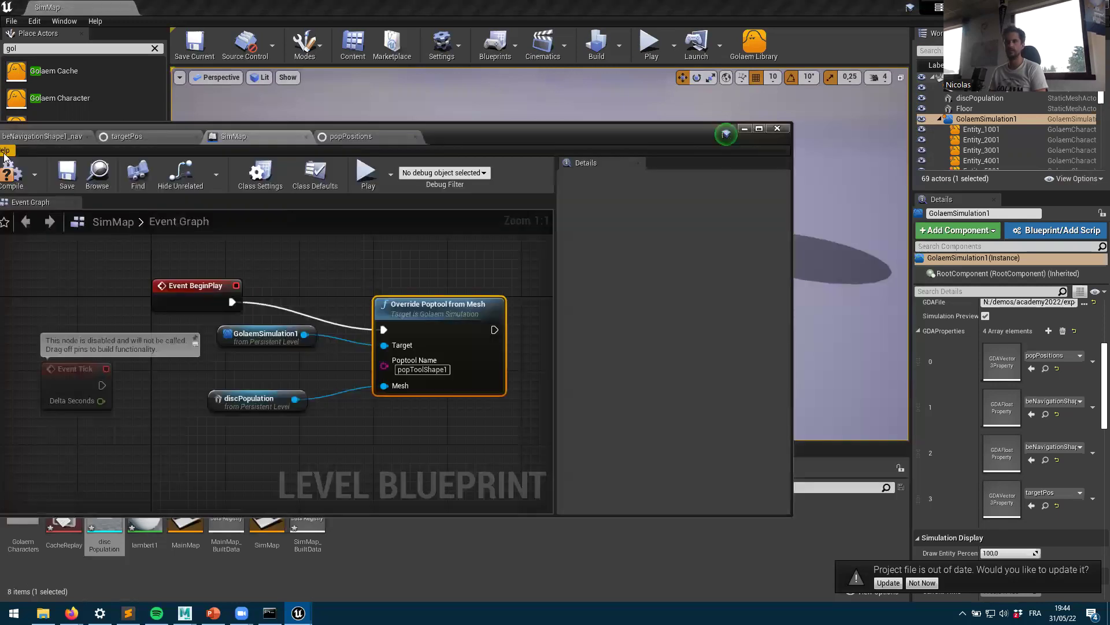
click(367, 169)
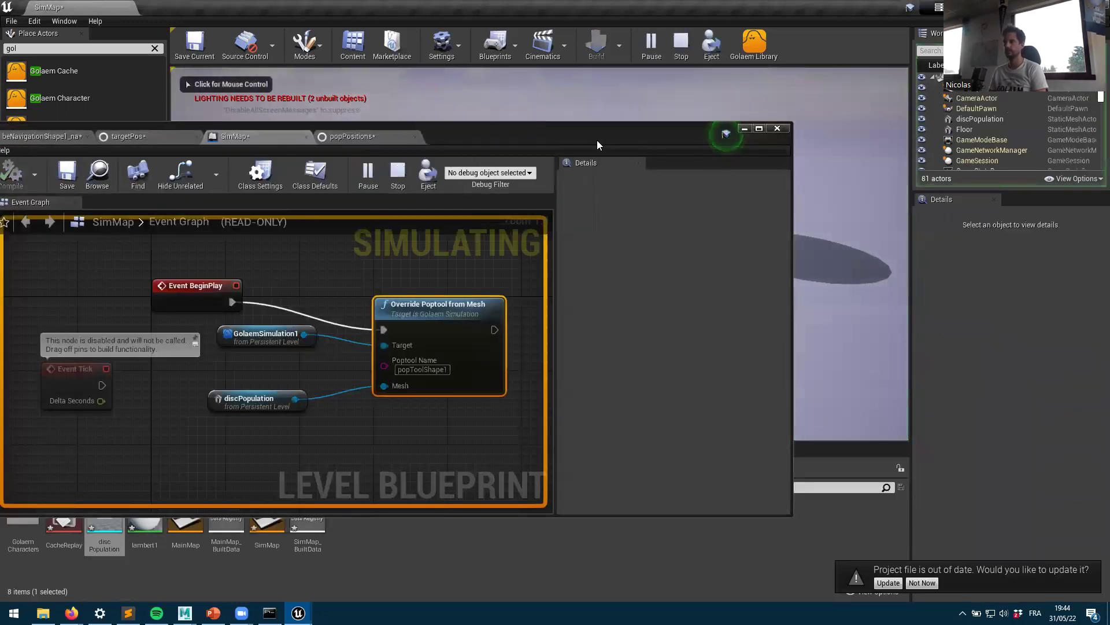
drag(597, 140, 570, 252)
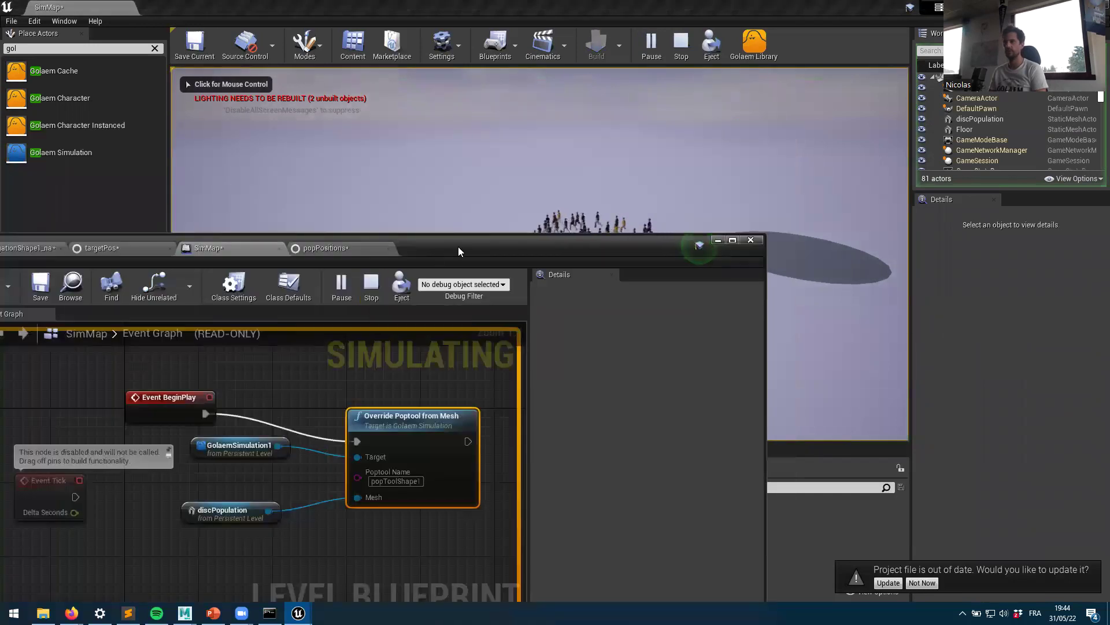
drag(535, 292, 524, 288)
click(325, 319)
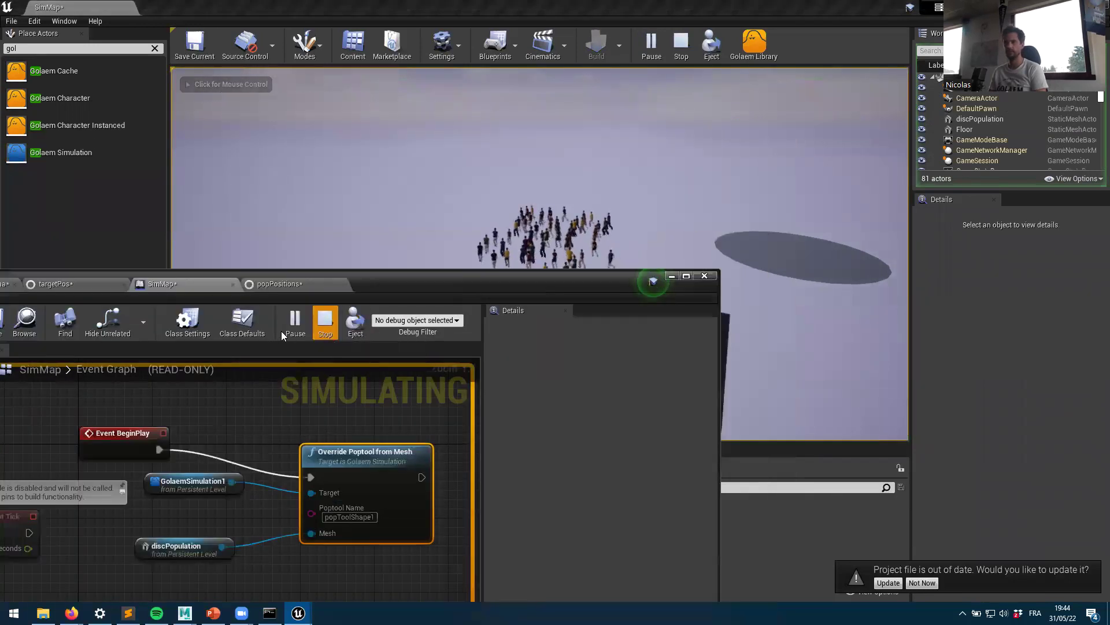
click(296, 330)
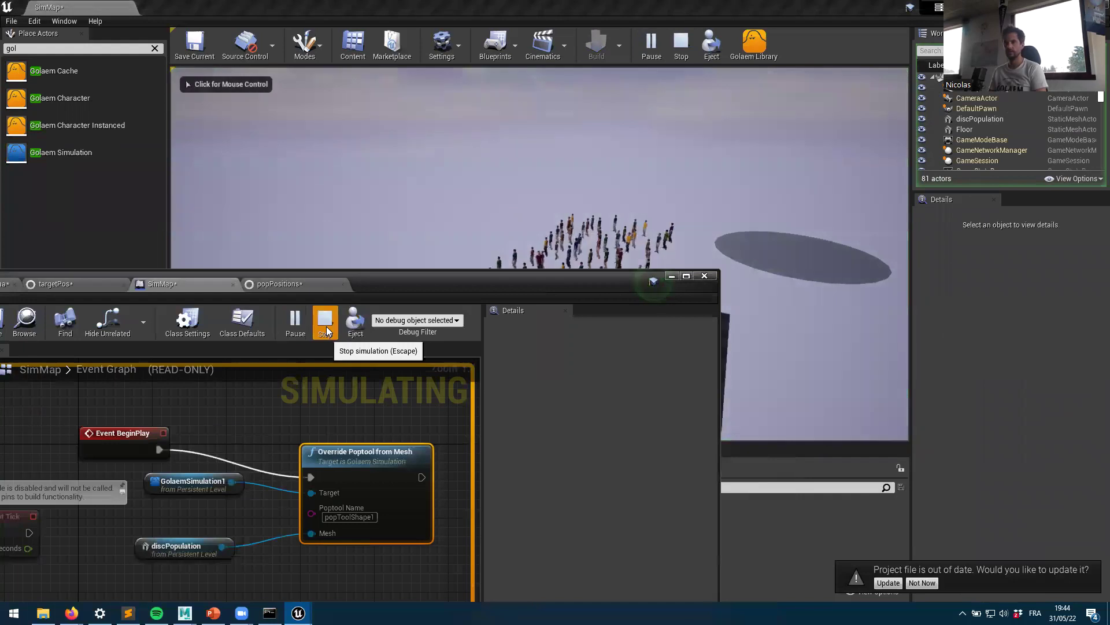
click(324, 318)
Step: Show the Output Log and bring the popPositions asset editor to the front
drag(414, 276, 485, 84)
drag(316, 100, 501, 50)
click(123, 451)
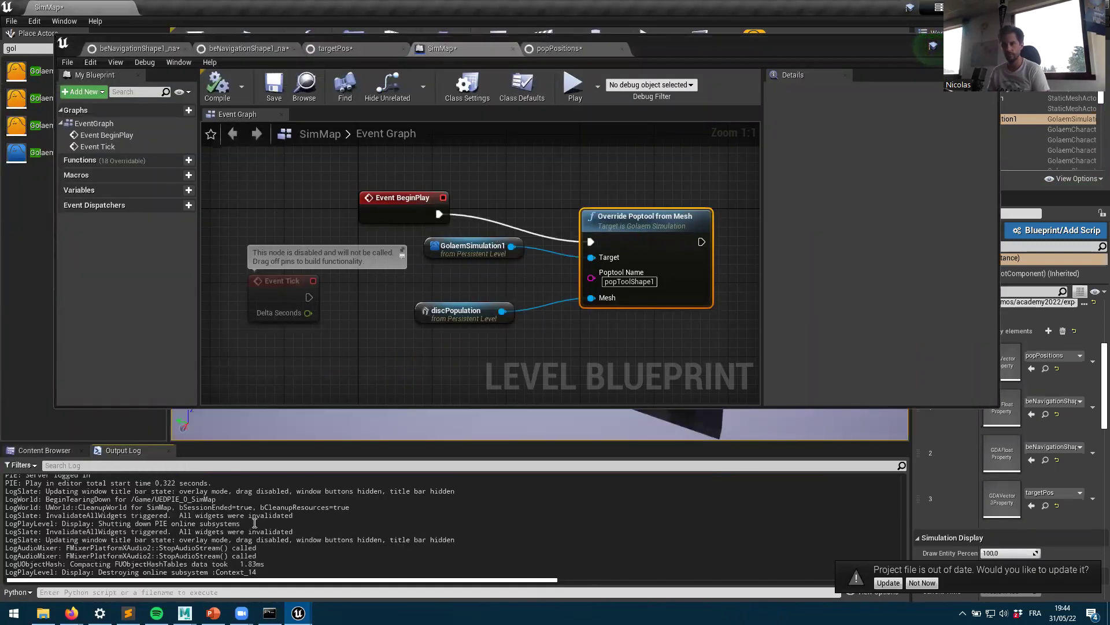
click(560, 48)
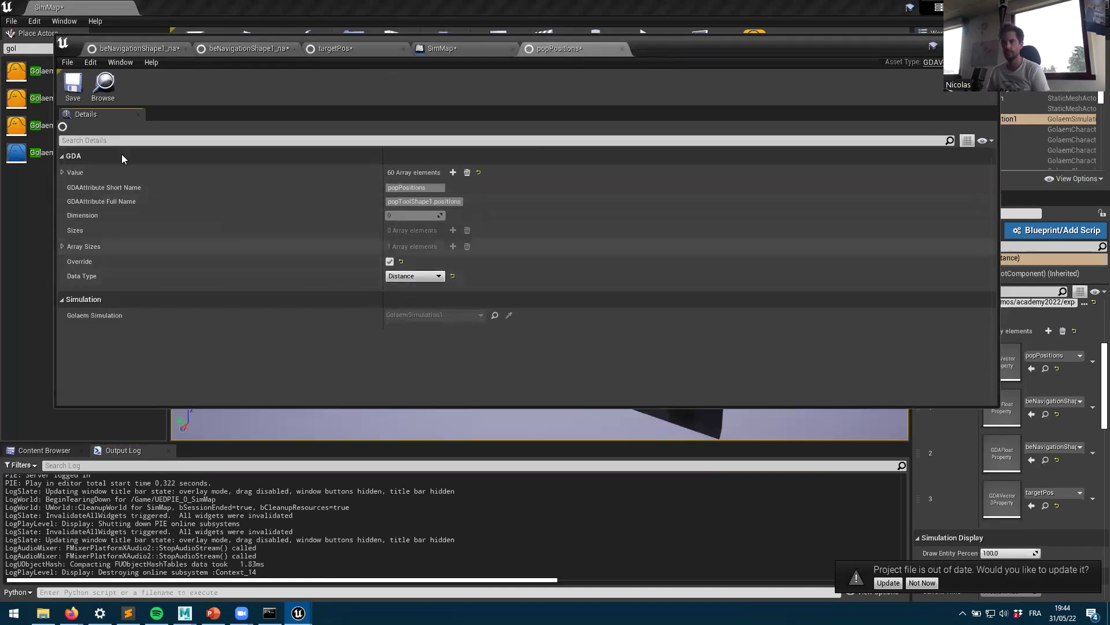
Step: Set the first popPositions entry's X to -1111.73584 and run a quick simulation
click(62, 172)
click(400, 188)
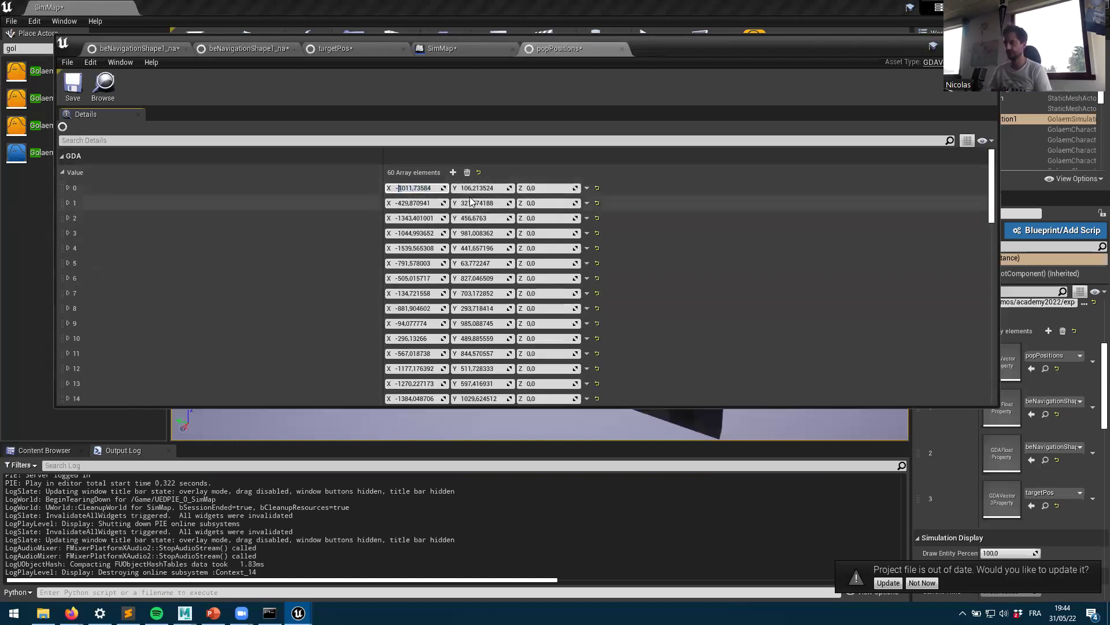
drag(693, 52, 579, 332)
alt+drag(550, 239, 370, 243)
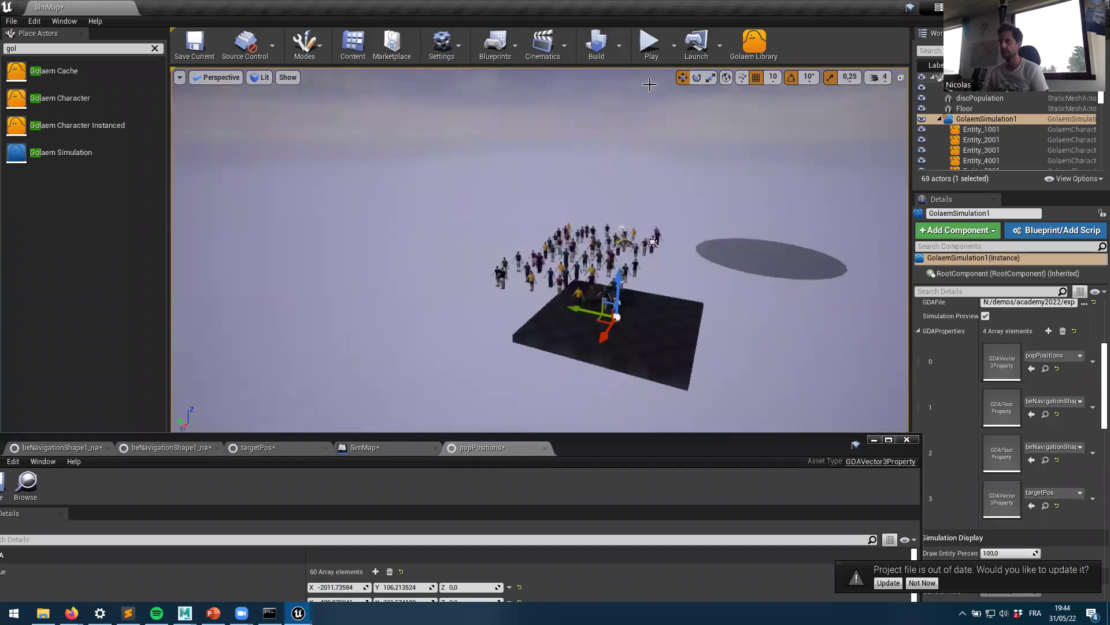
click(650, 54)
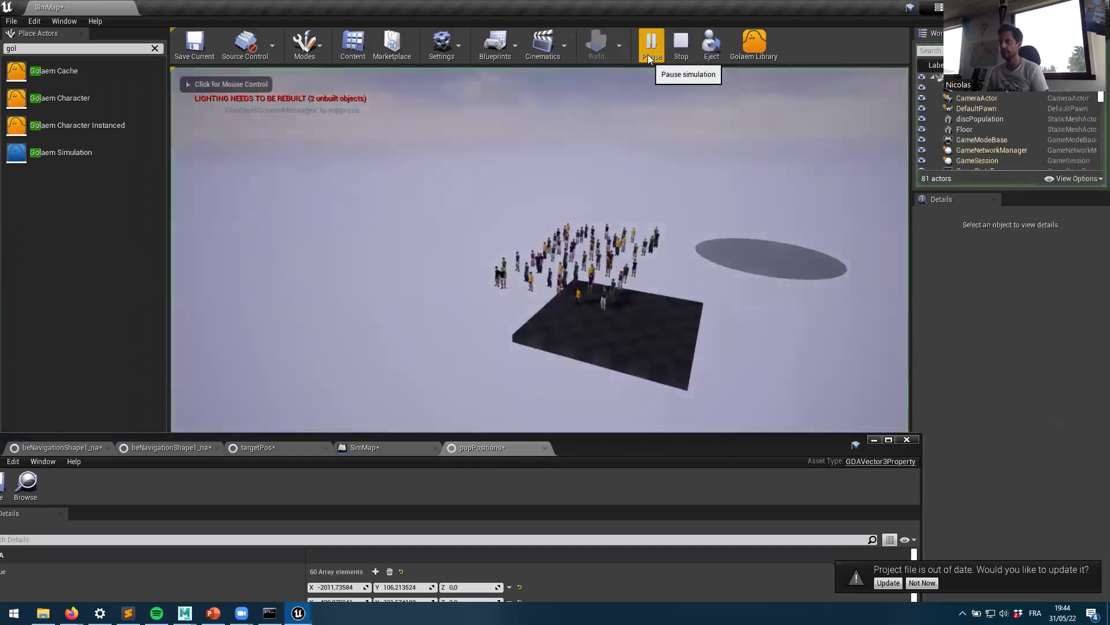
click(680, 60)
Step: Inspect the crowd, collapse the Value array and save all modified assets
drag(589, 451, 578, 185)
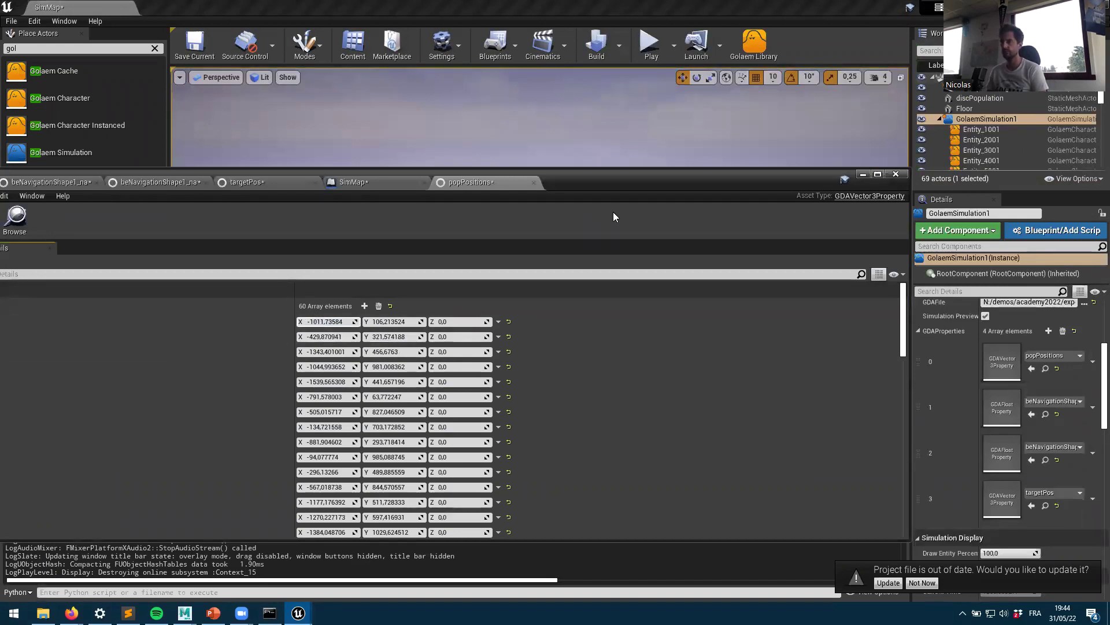
drag(650, 195, 651, 383)
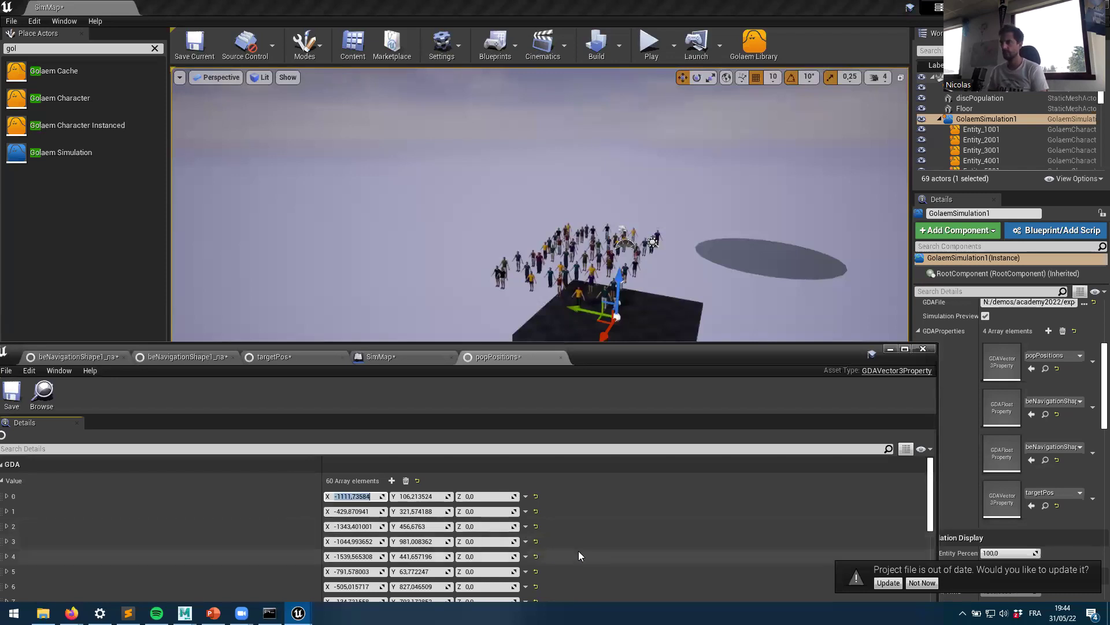
drag(520, 260, 474, 254)
drag(593, 300, 592, 300)
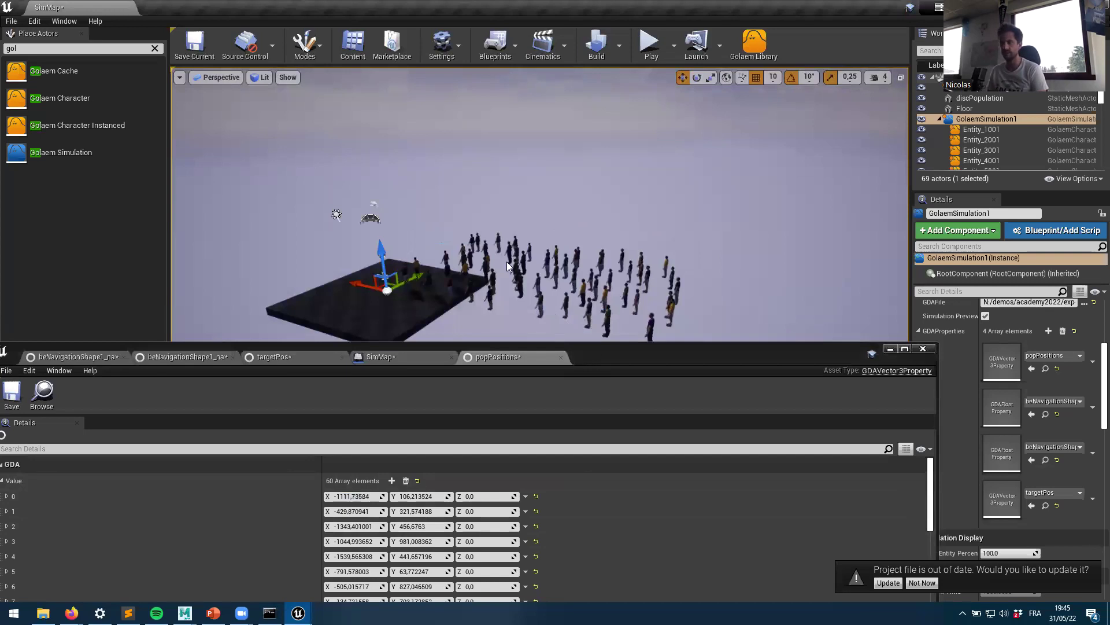
drag(636, 357, 640, 140)
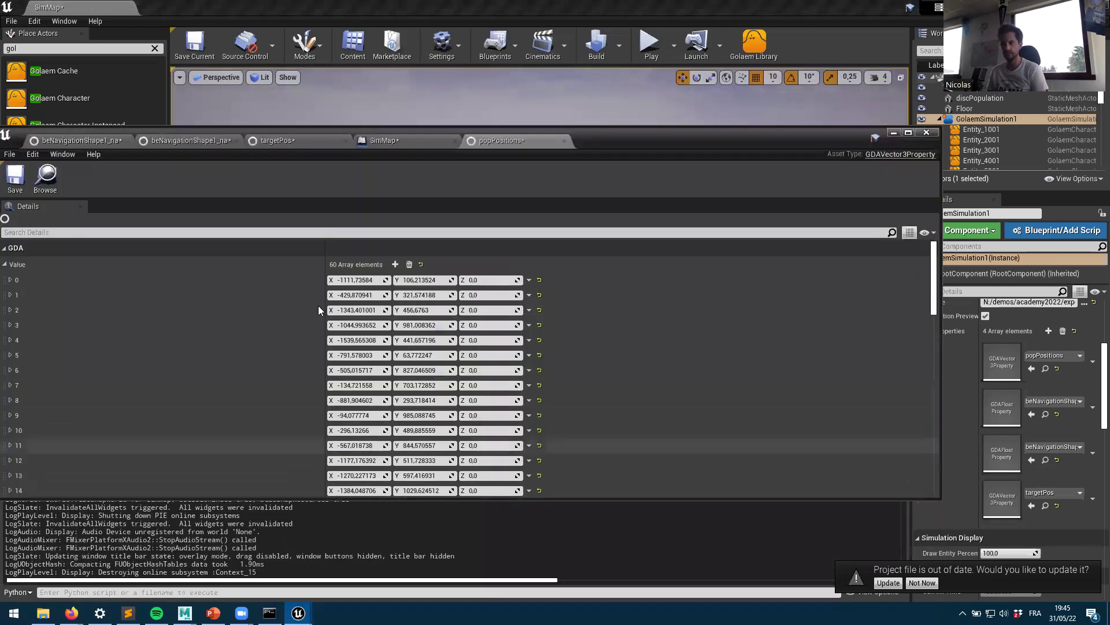
click(8, 267)
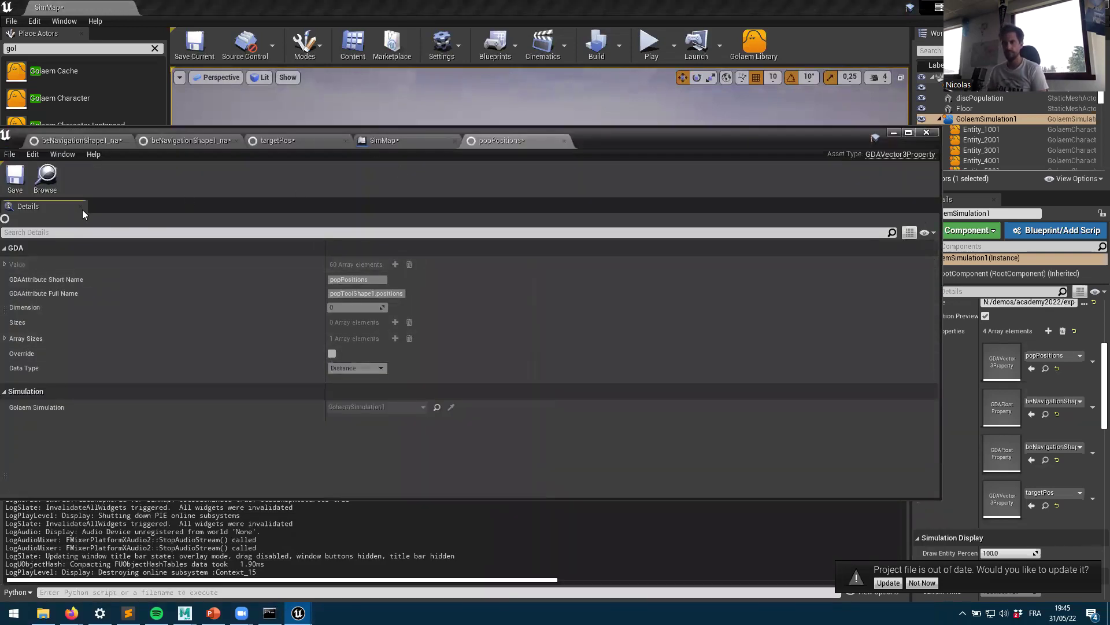
key(ctrl+shift+s)
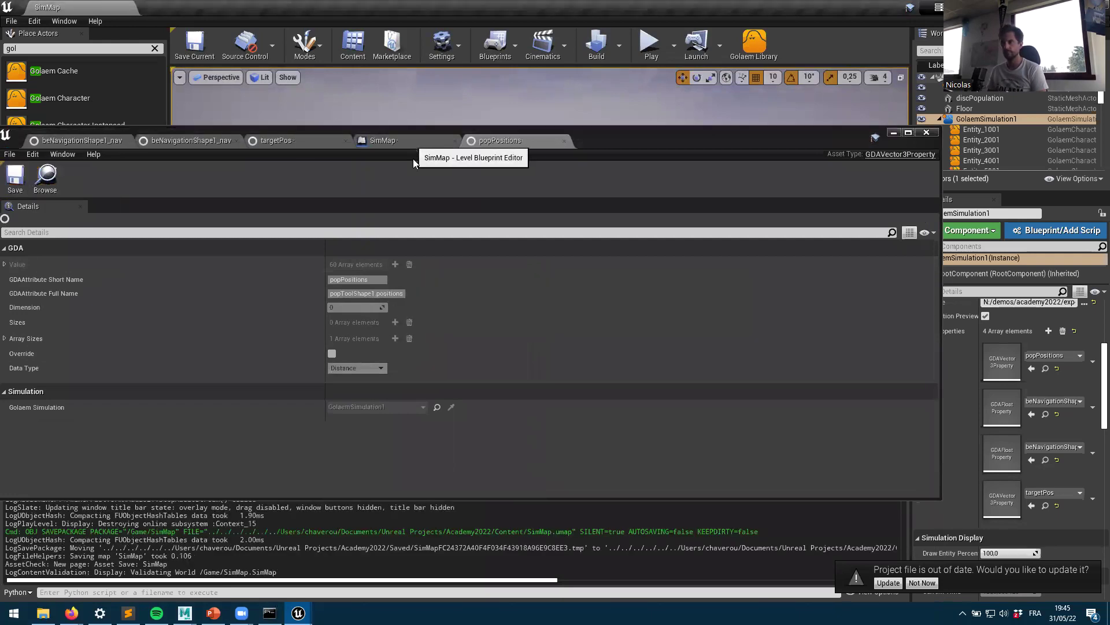
Step: Rearrange the BeginPlay, GolaemSimulation1 and discPopulation nodes in SimMap and save
click(410, 142)
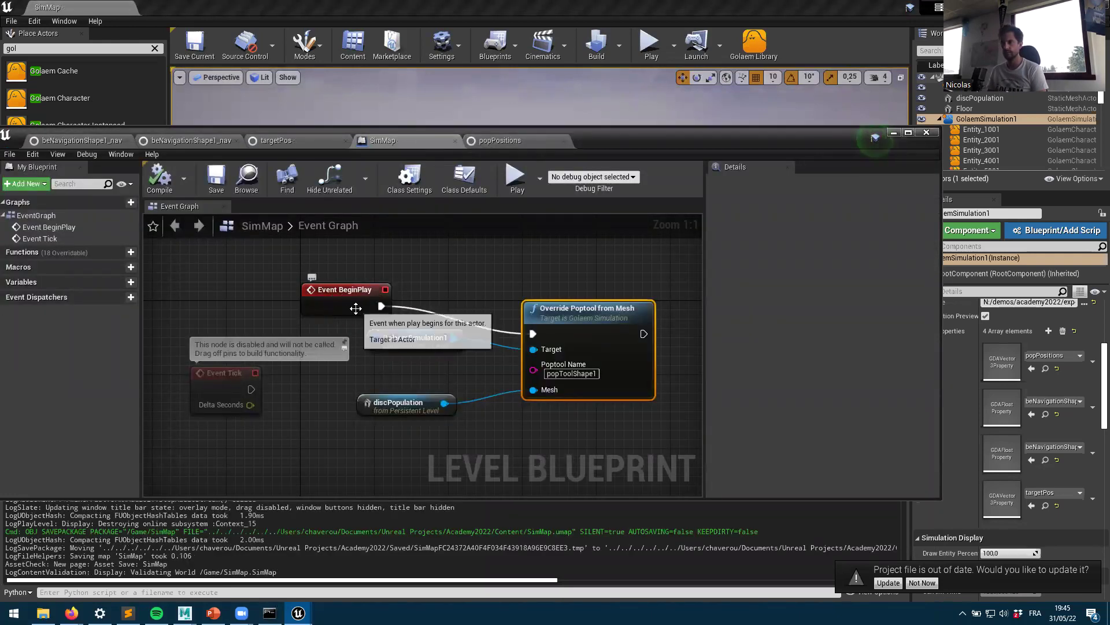
drag(362, 310, 426, 292)
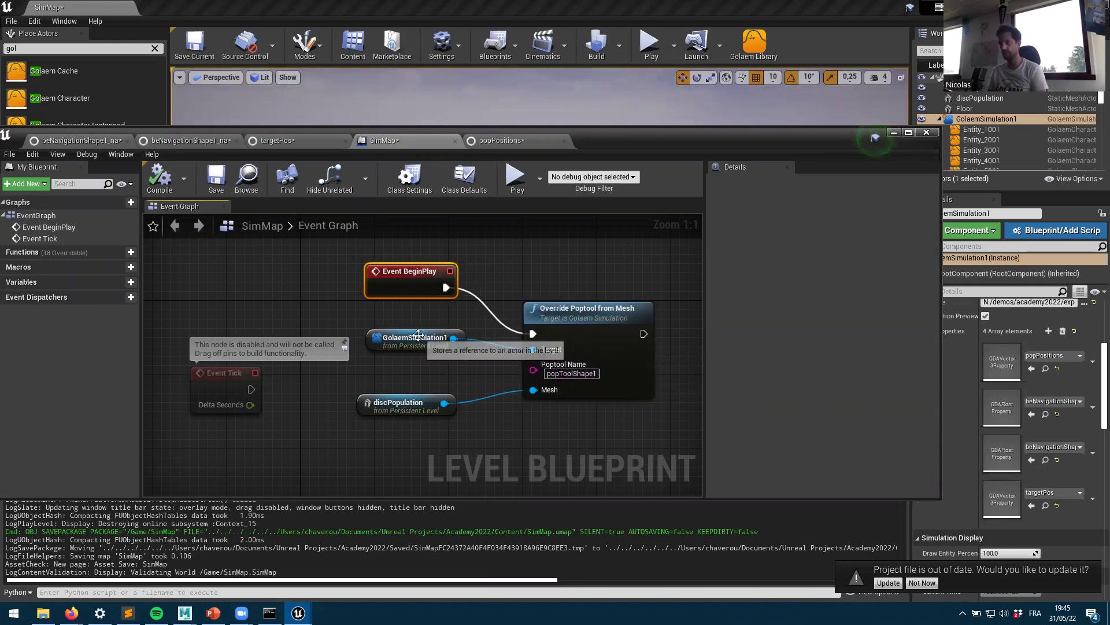
drag(431, 339, 468, 348)
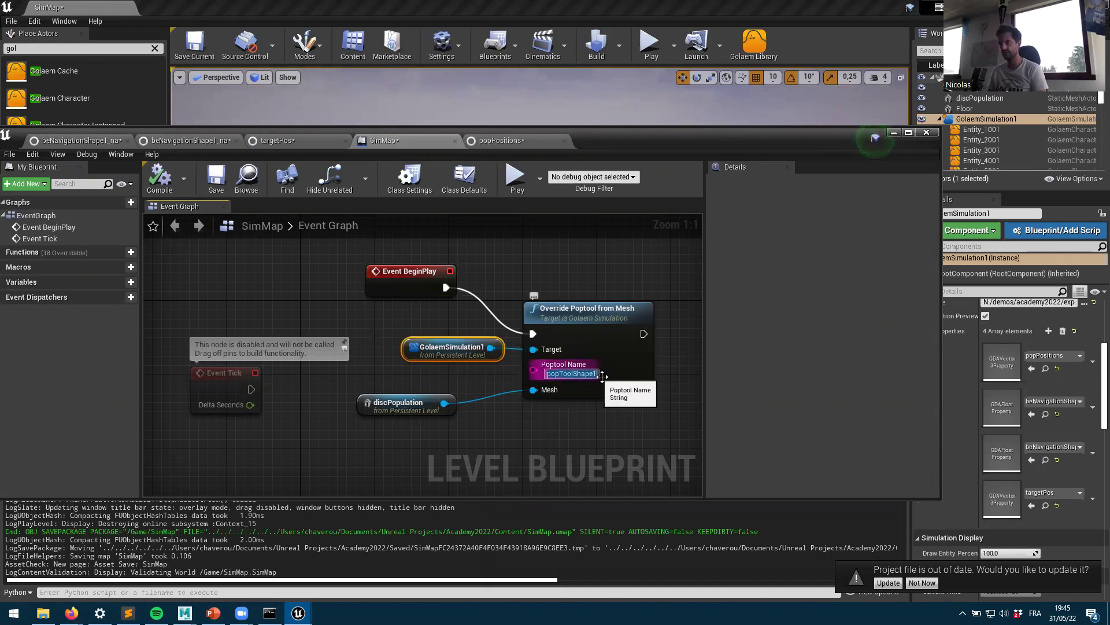
click(571, 373)
click(601, 395)
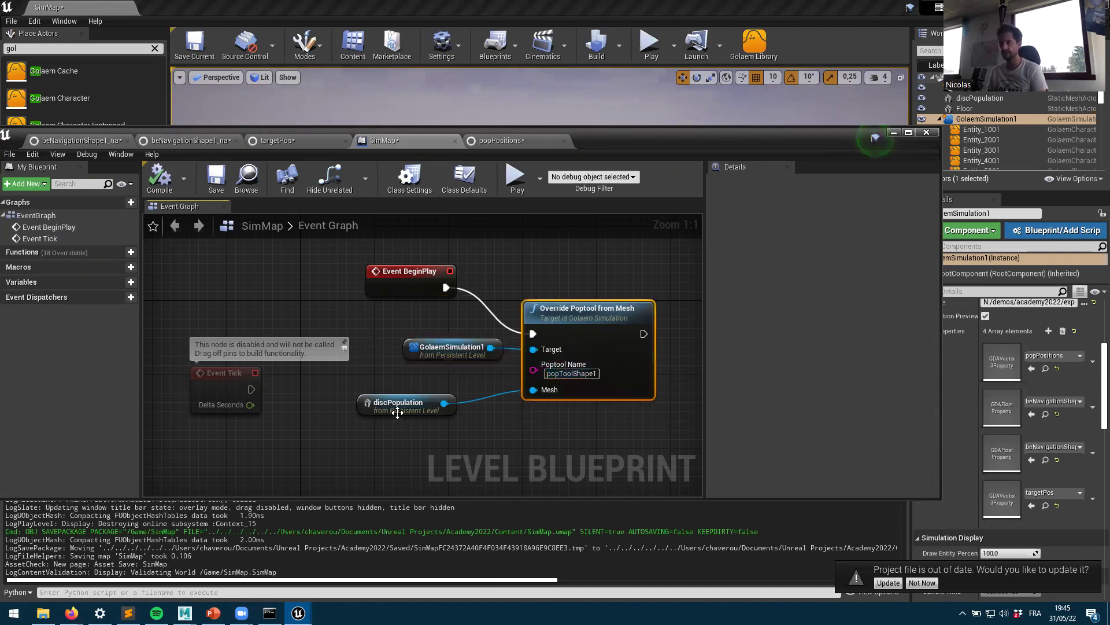
drag(398, 413, 416, 413)
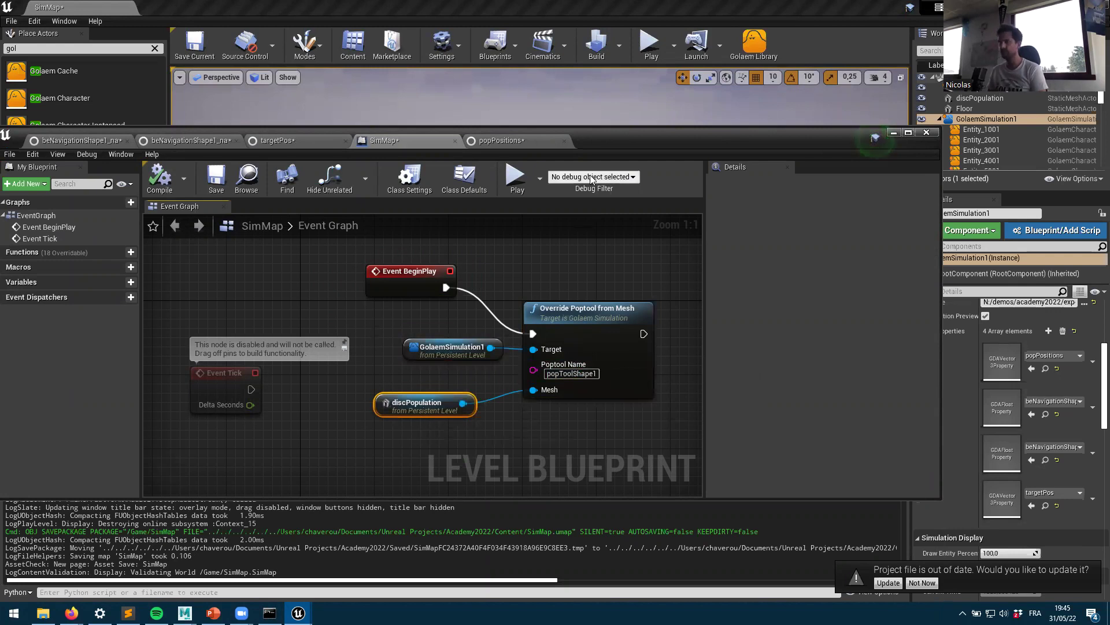
key(ctrl+s)
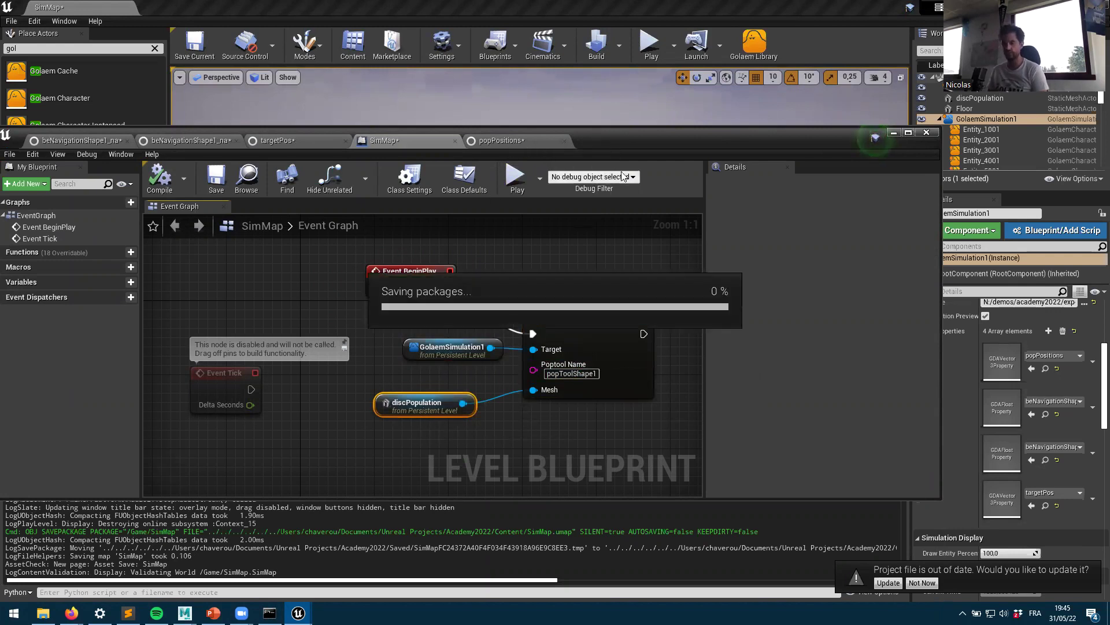
Step: Simulate the level once, stop it, and go back to the popPositions asset
drag(628, 137, 406, 423)
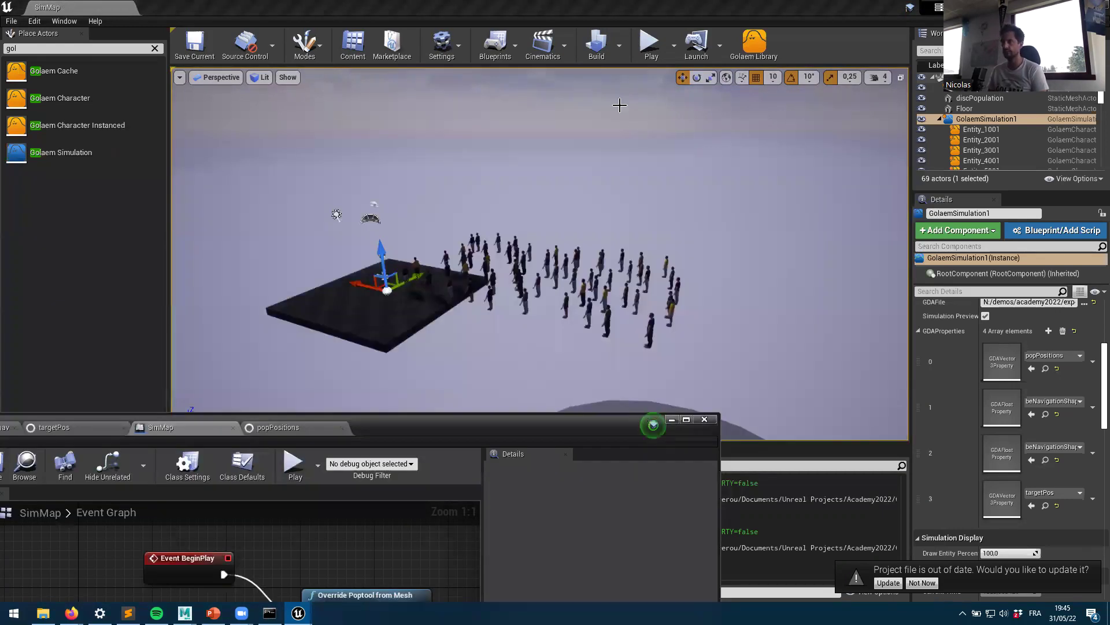
click(652, 44)
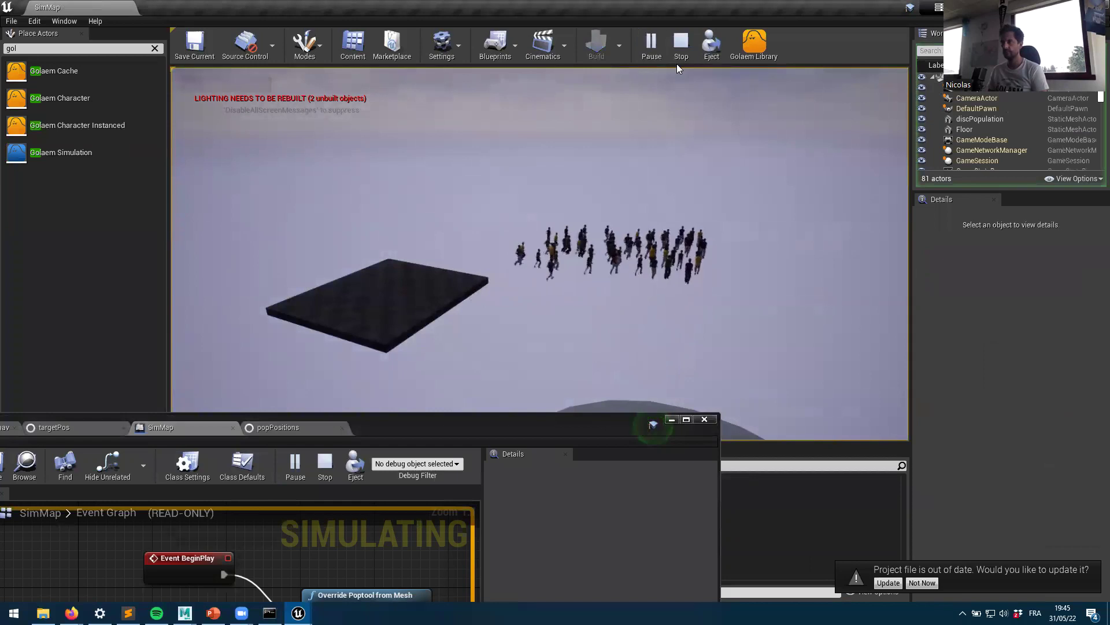
click(681, 42)
click(317, 427)
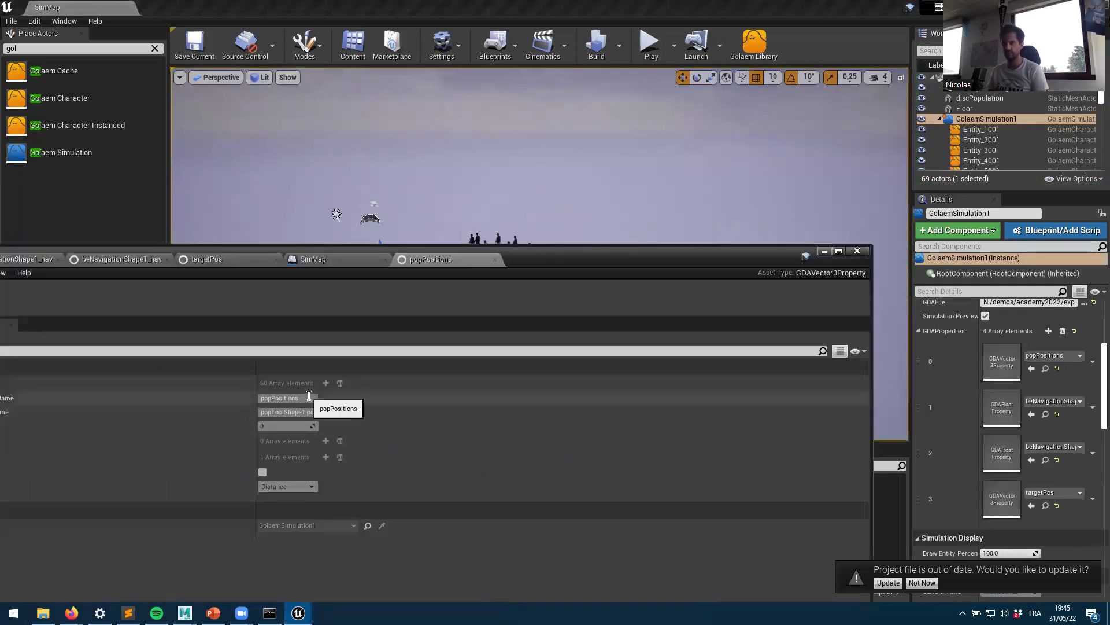
Step: Paste popToolShape1.positions into the override node's Poptool Name and confirm it
click(303, 398)
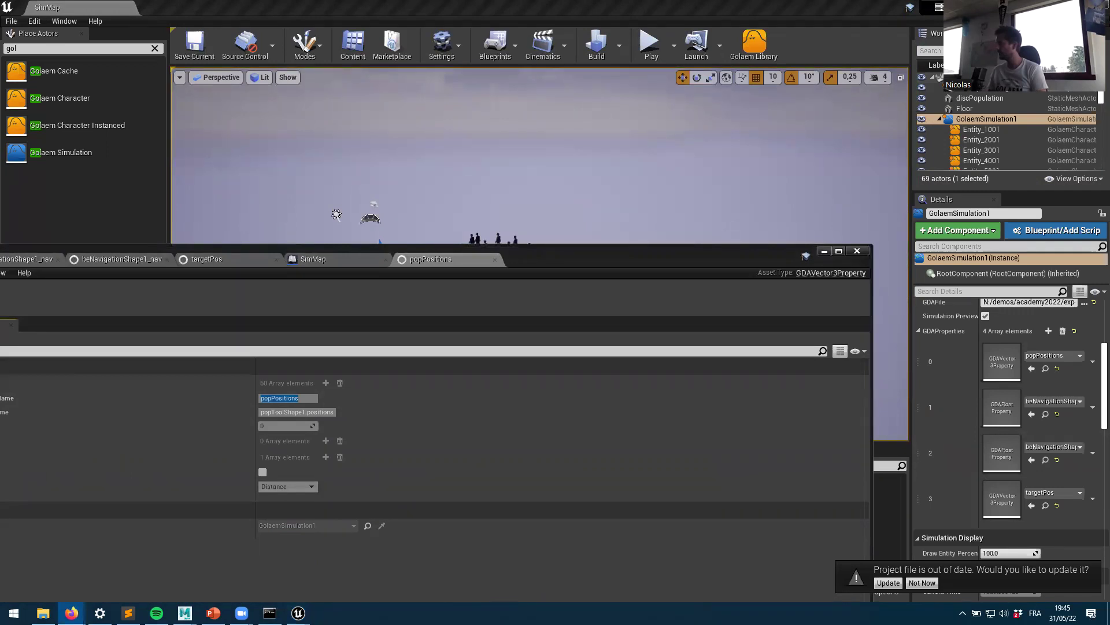
click(273, 411)
key(ctrl+c)
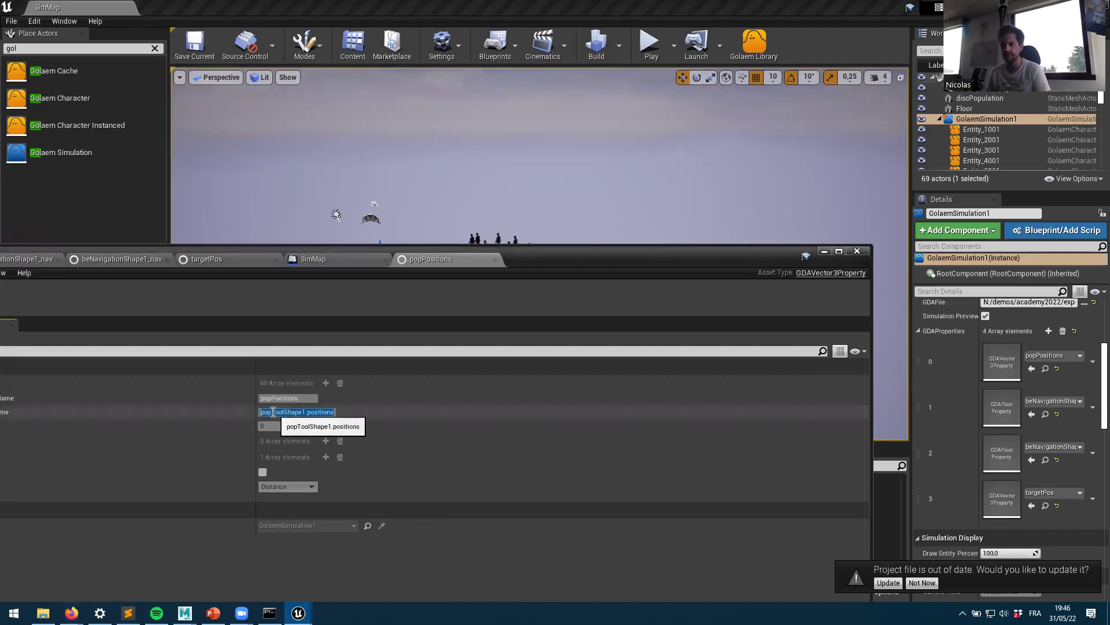
click(342, 258)
click(502, 491)
key(ctrl+v)
click(576, 509)
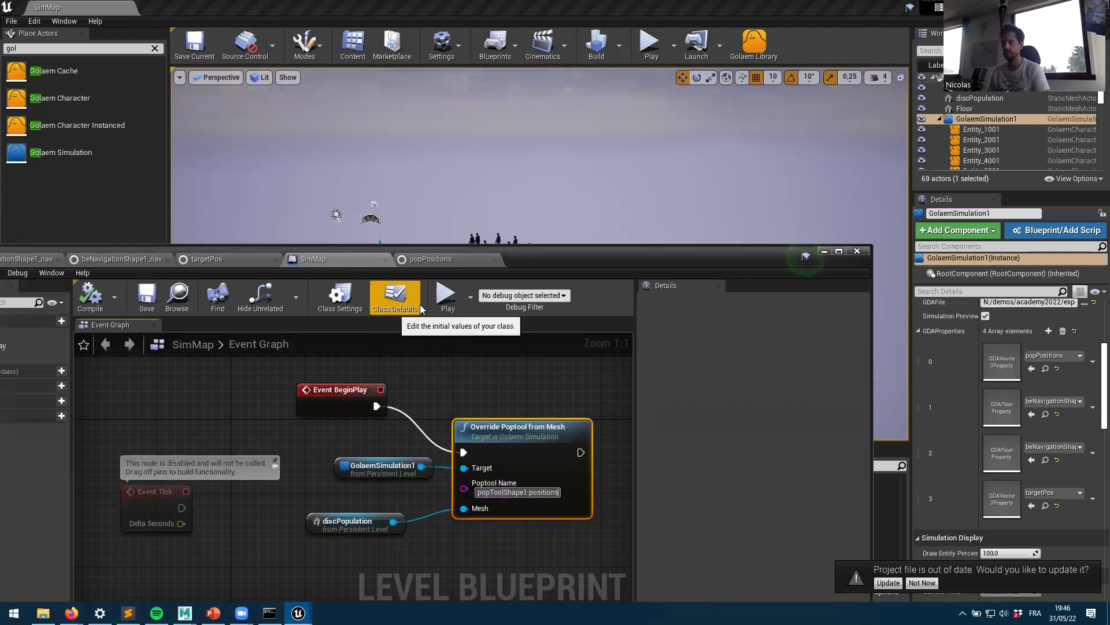
Step: Test-play the level with that poptool name, then return to the SimMap graph
click(445, 301)
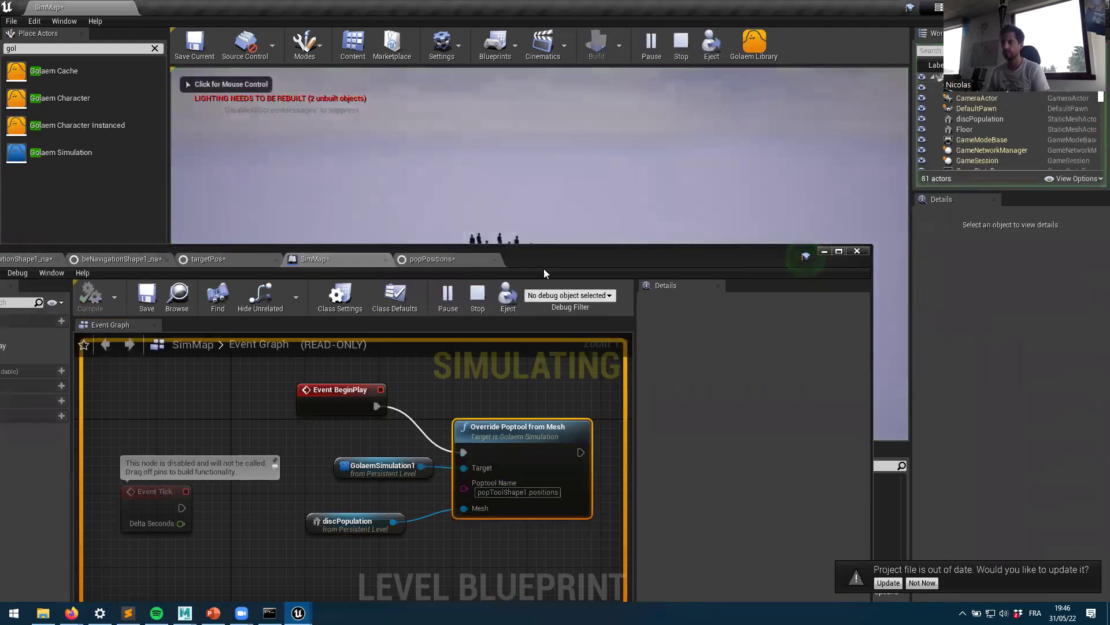
drag(564, 278, 562, 374)
click(478, 394)
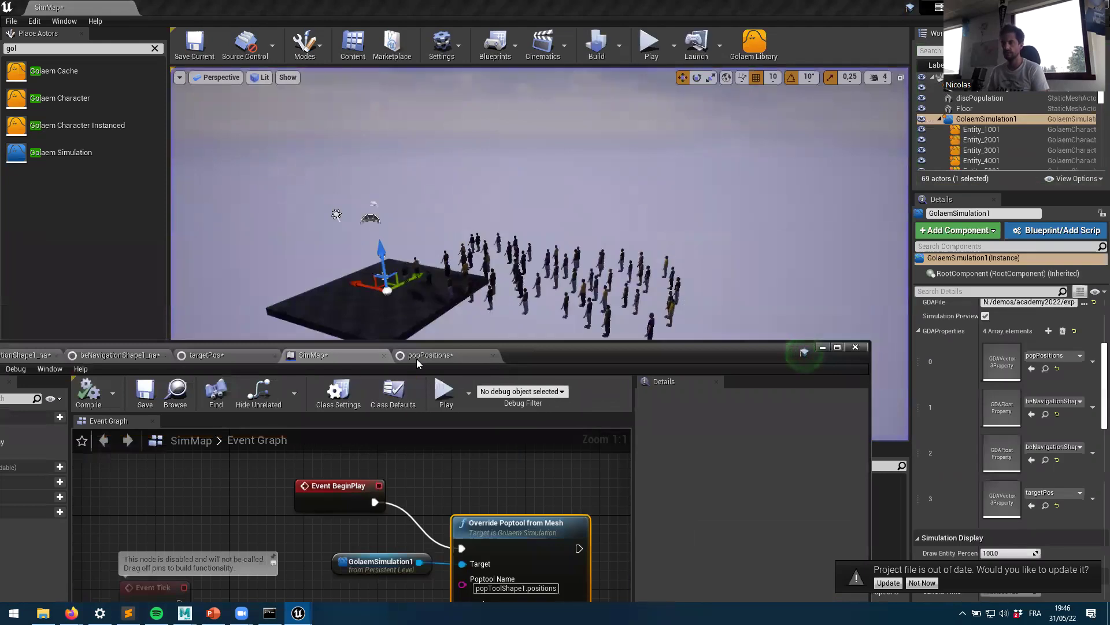
click(430, 355)
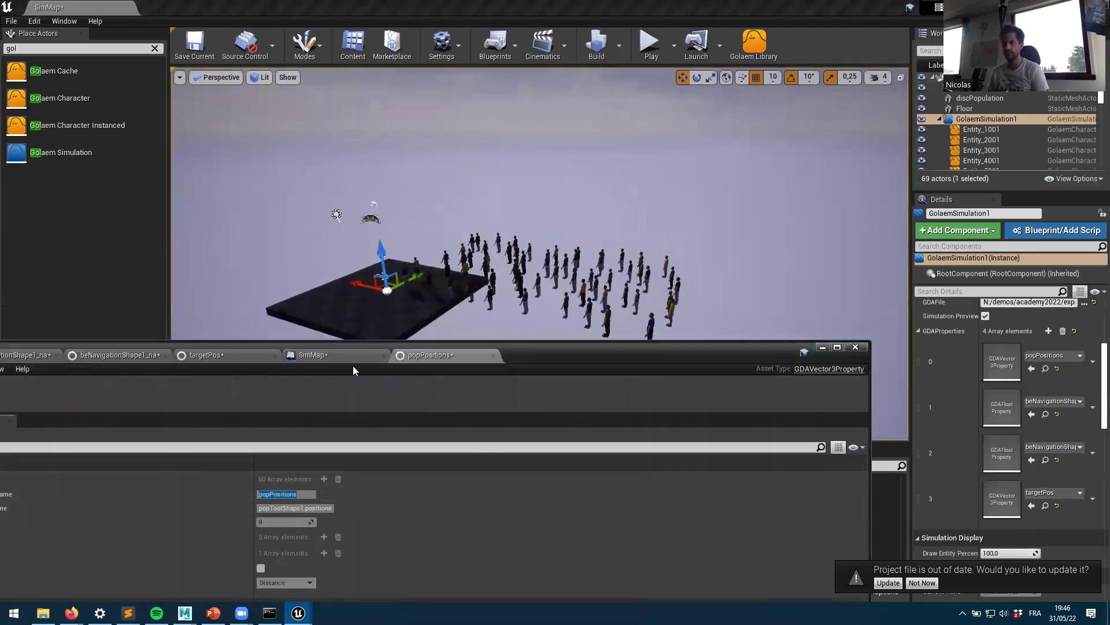
click(351, 355)
drag(500, 347, 503, 252)
Step: Set Poptool Name to popPositions, compile, play and stop, then return to Maya
click(475, 493)
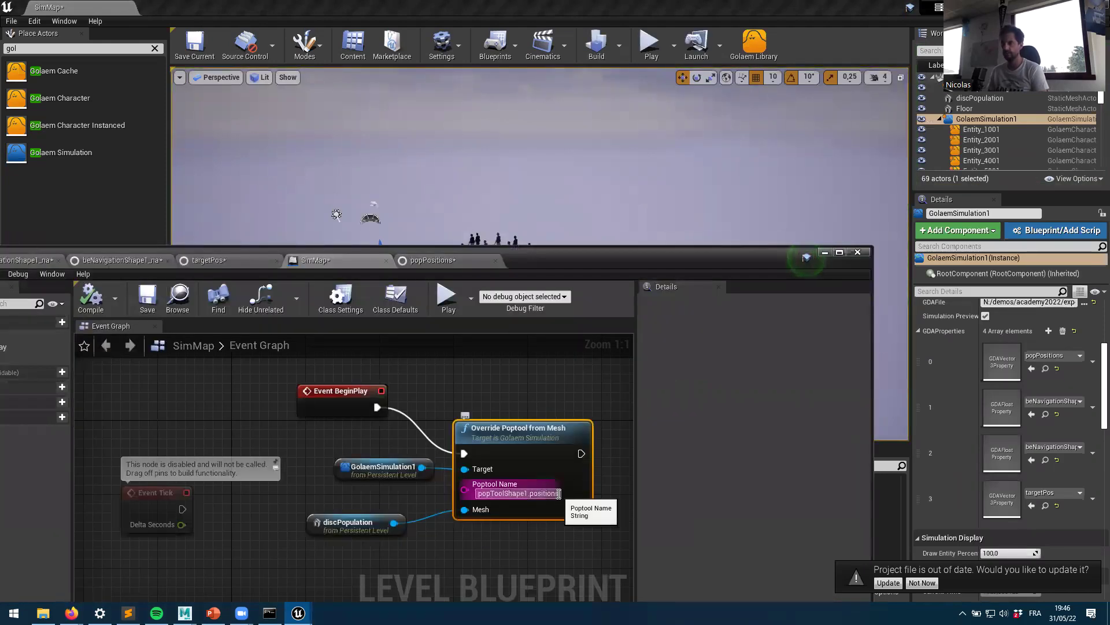
text(popPositions)
key(Return)
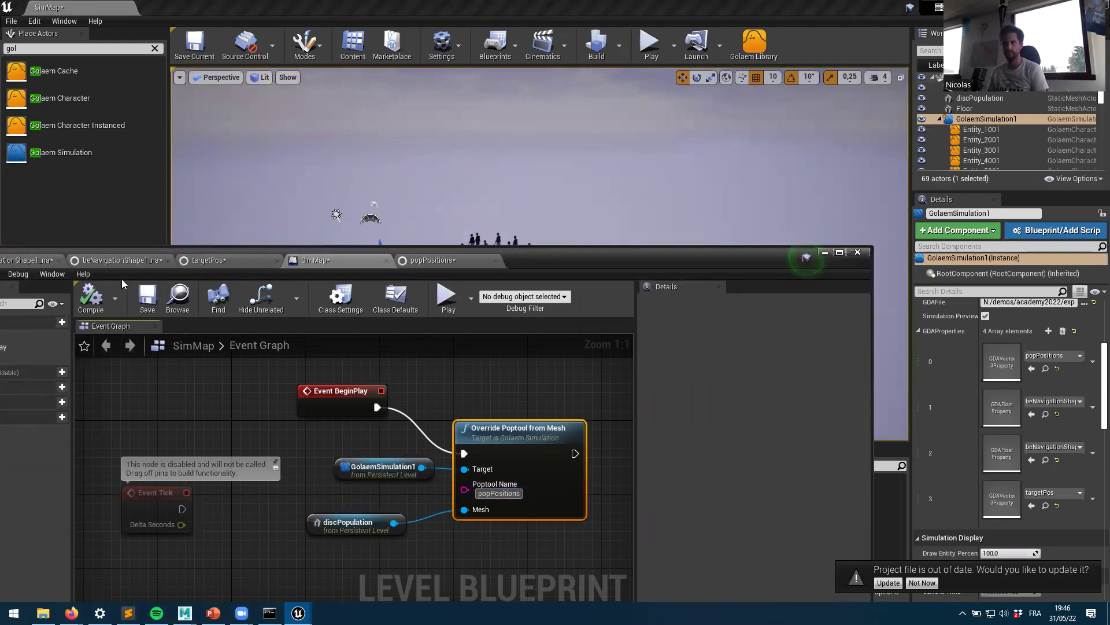
click(97, 307)
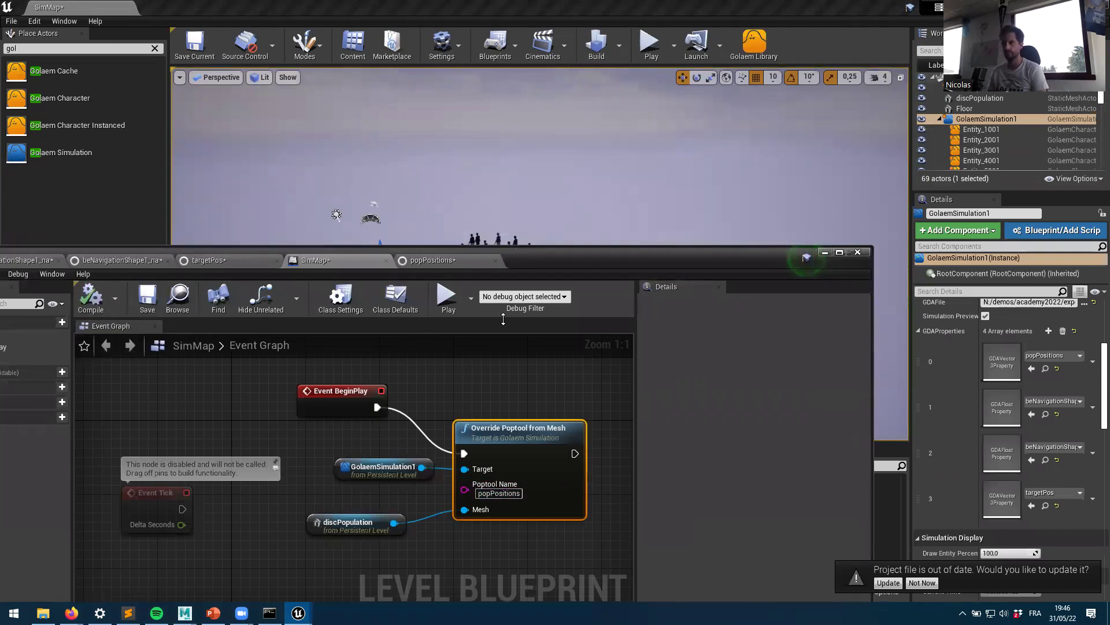
click(449, 298)
click(476, 298)
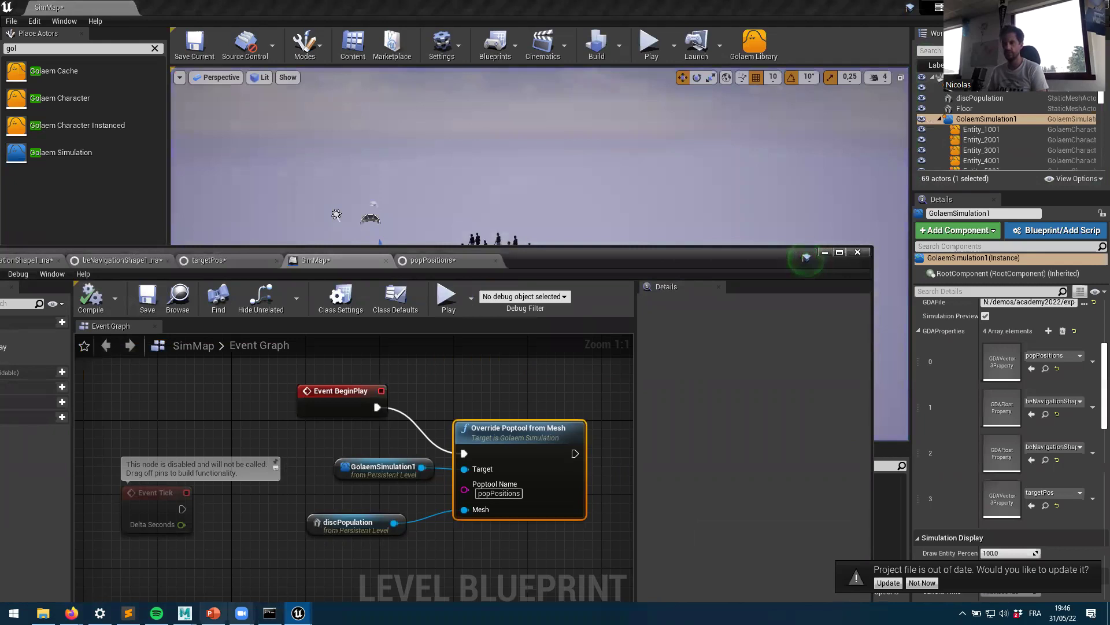
mouse_move(185, 613)
click(252, 560)
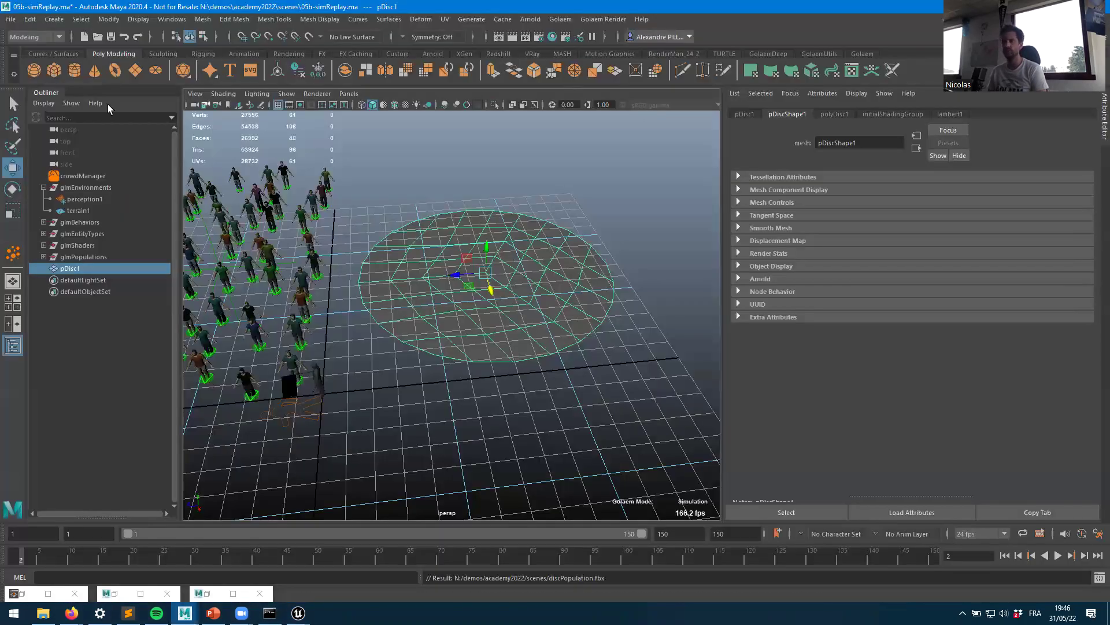
Step: Clear the popPositions alias on popToolShape1's positions attribute and apply
click(78, 175)
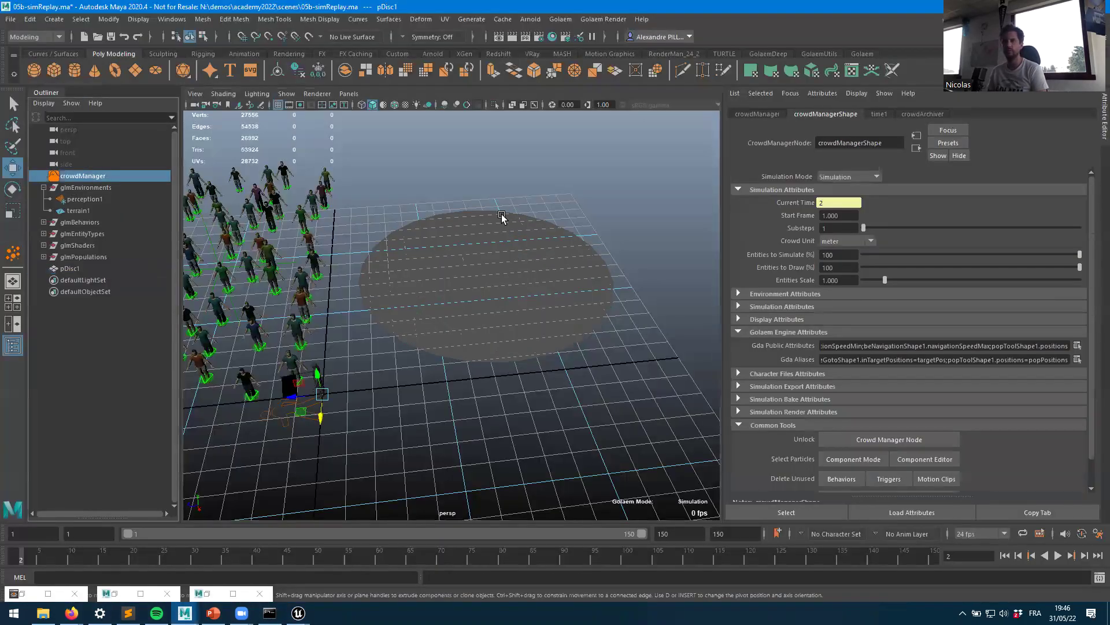
click(1078, 346)
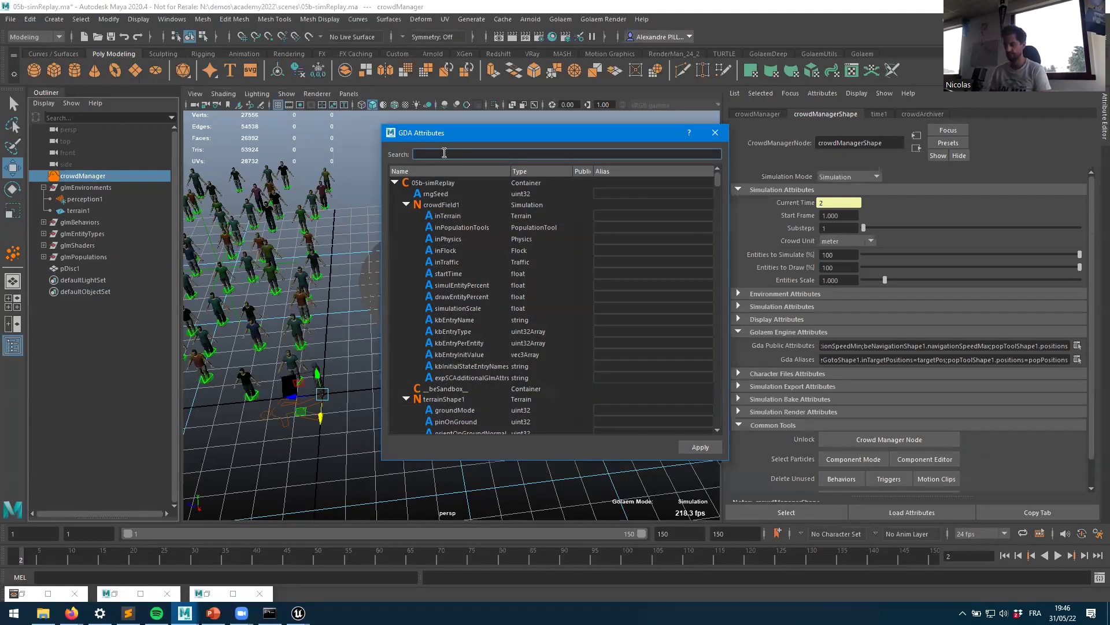
text(pop)
click(637, 241)
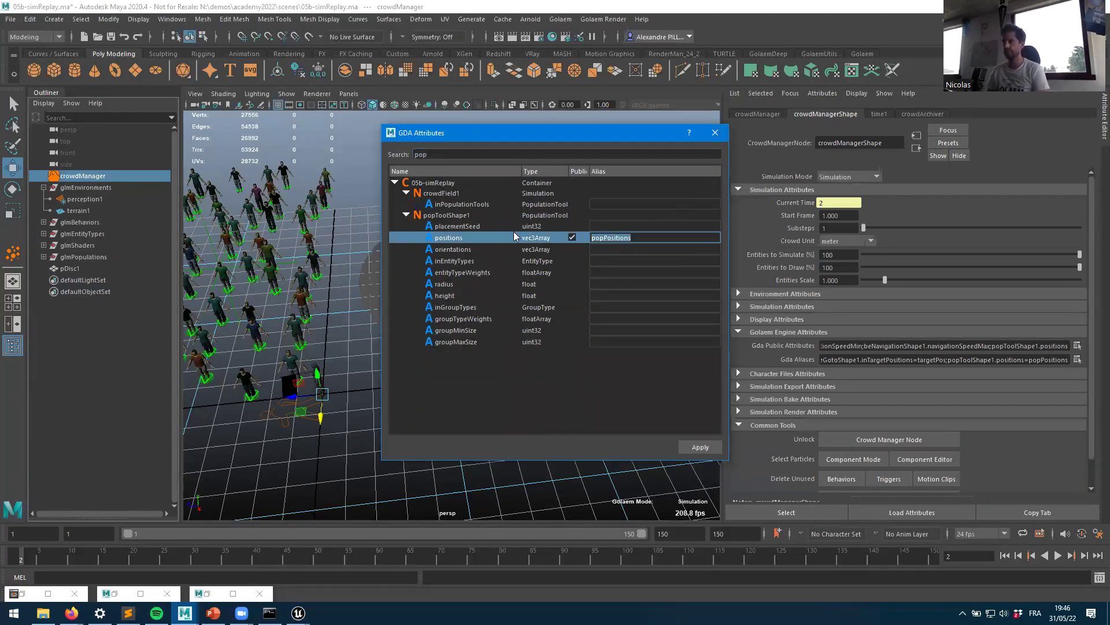
click(637, 249)
click(701, 451)
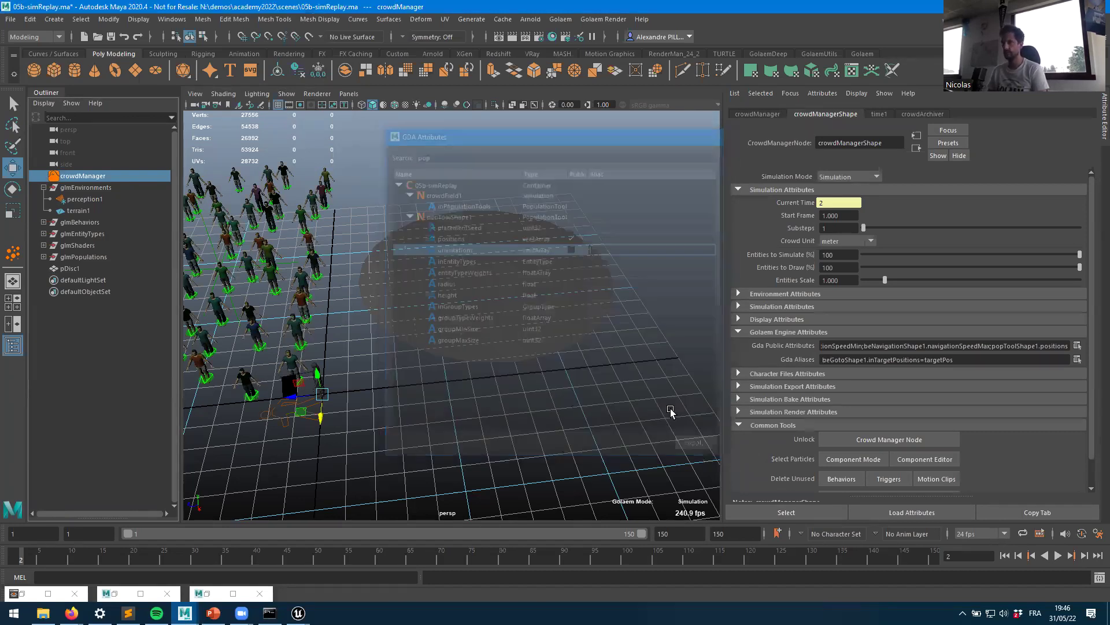
Step: Save the Maya scene, re-export the Golaem digital asset and return to Unreal
click(113, 37)
click(861, 54)
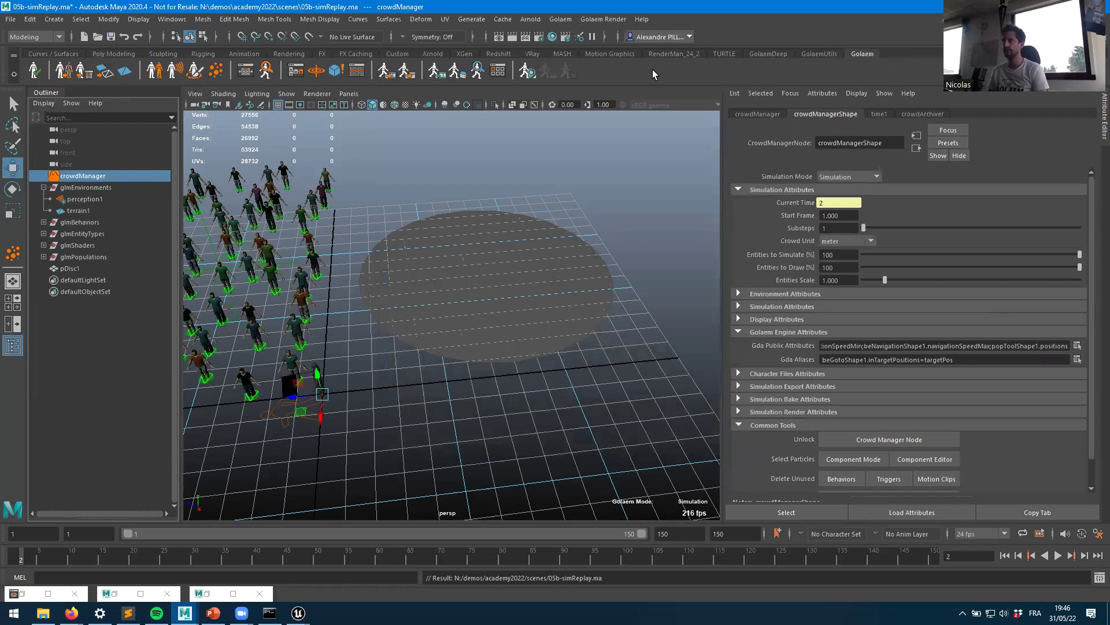
click(414, 77)
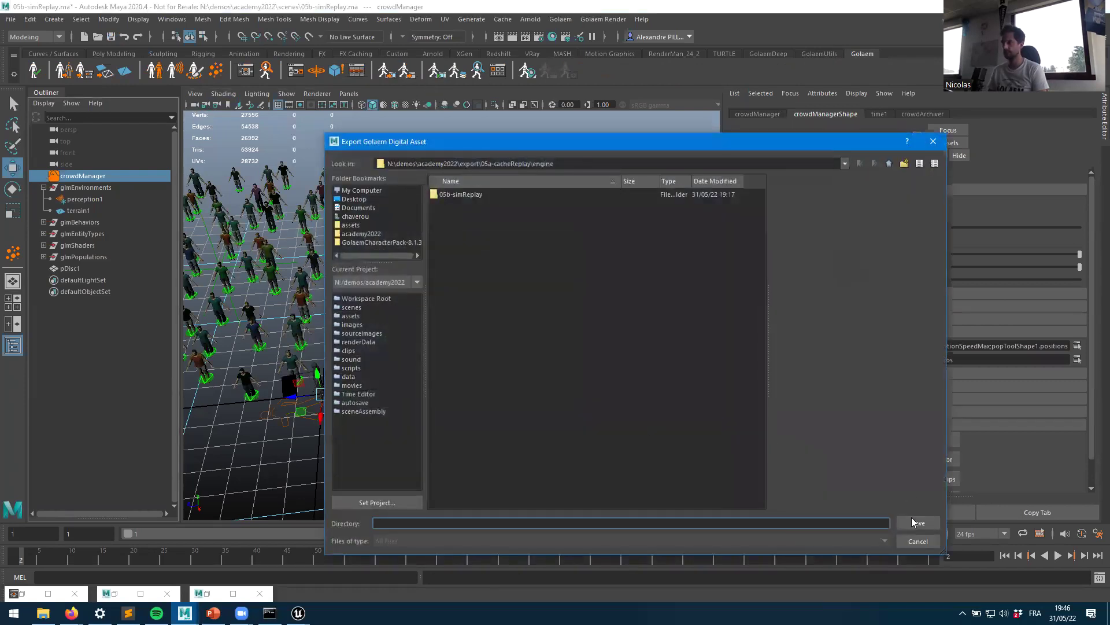
click(917, 523)
key(alt+Tab)
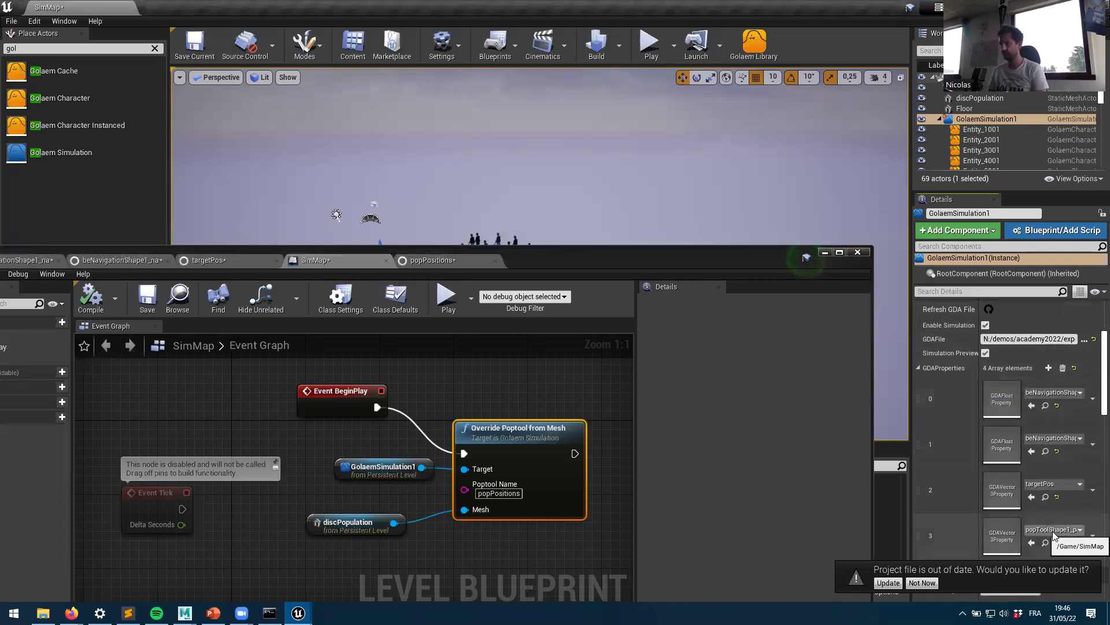
Step: Close popPositions, check GDA property 3 (popToolShape1_positions), and set Poptool Name to popToolShape1
click(435, 260)
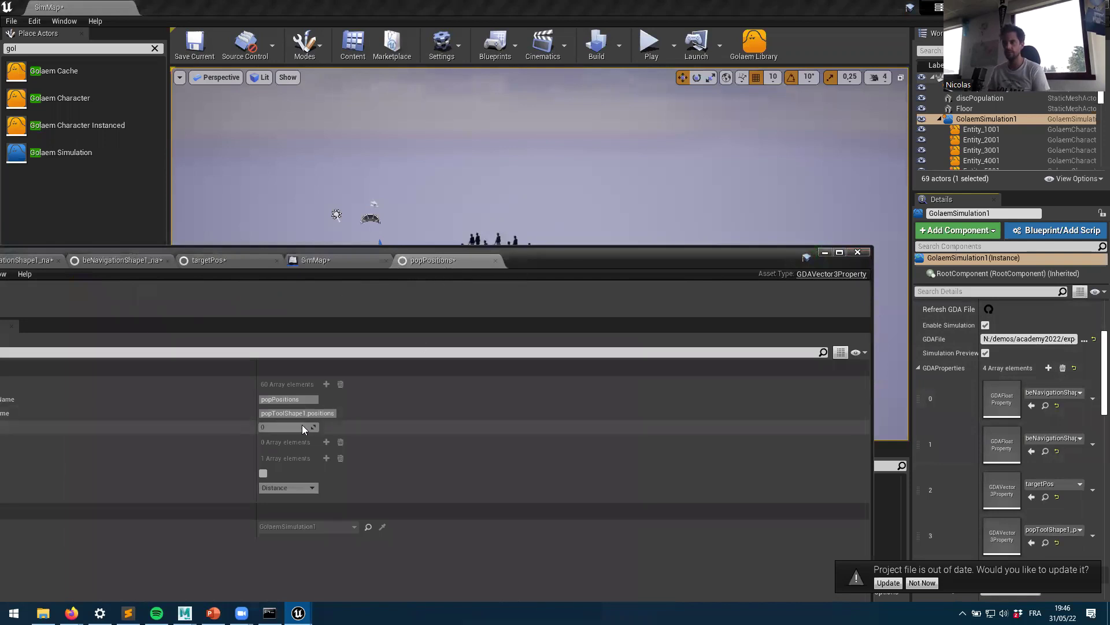
drag(306, 413, 256, 411)
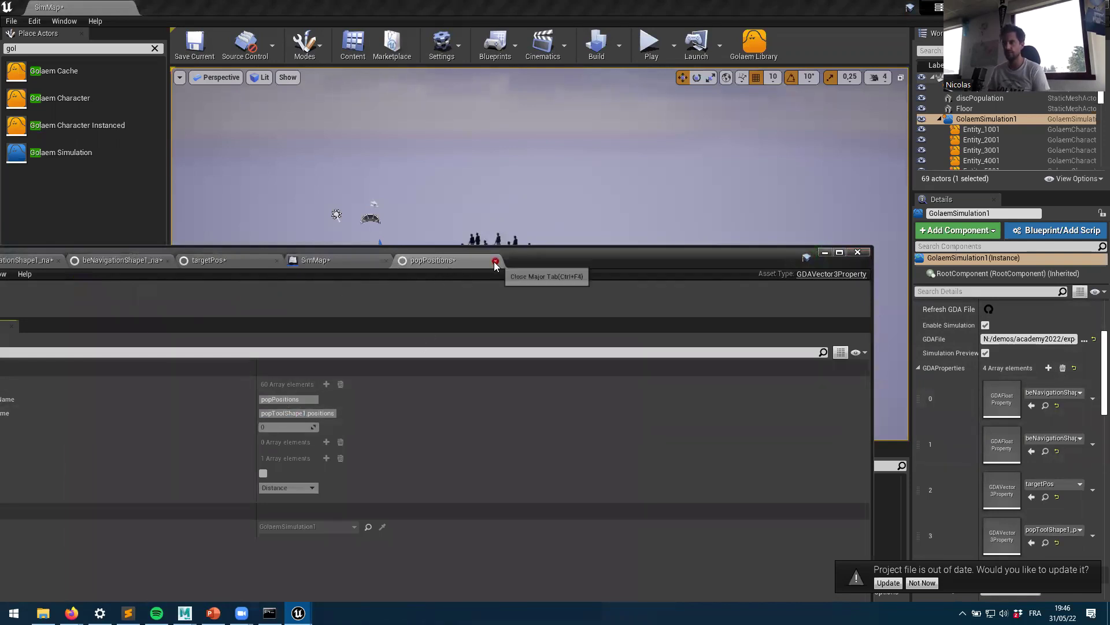
click(495, 260)
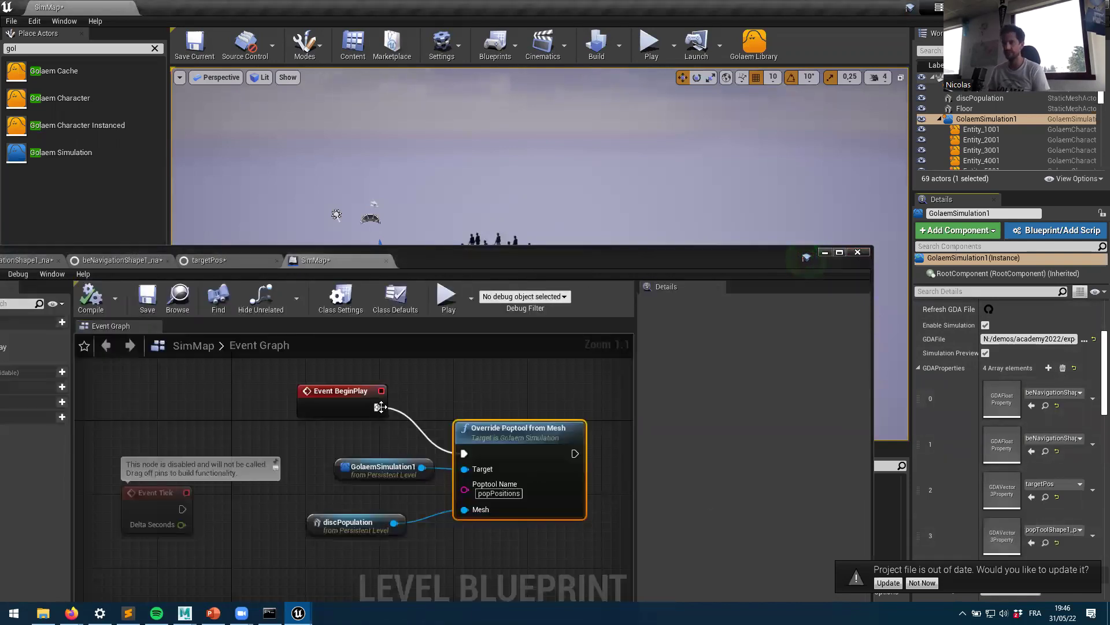
double_click(1000, 538)
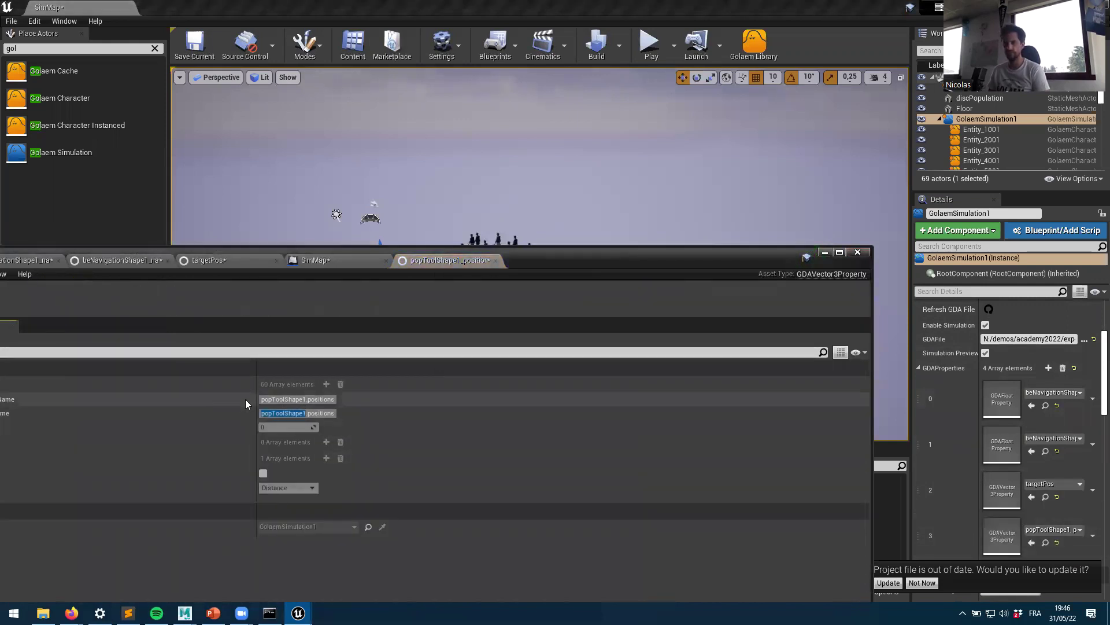
click(338, 261)
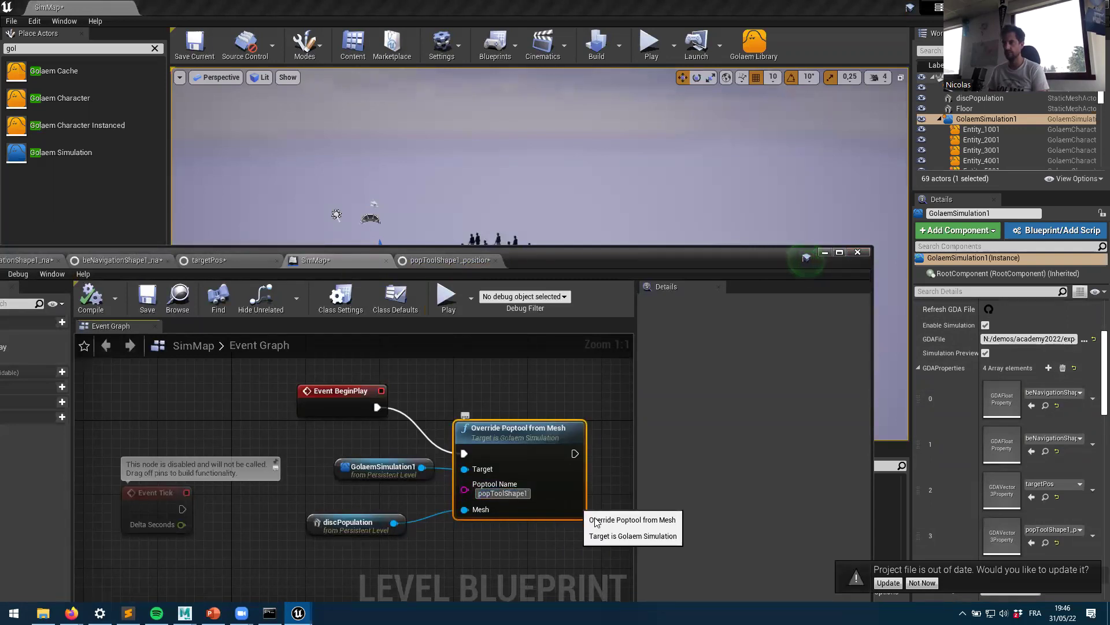
drag(377, 523, 387, 505)
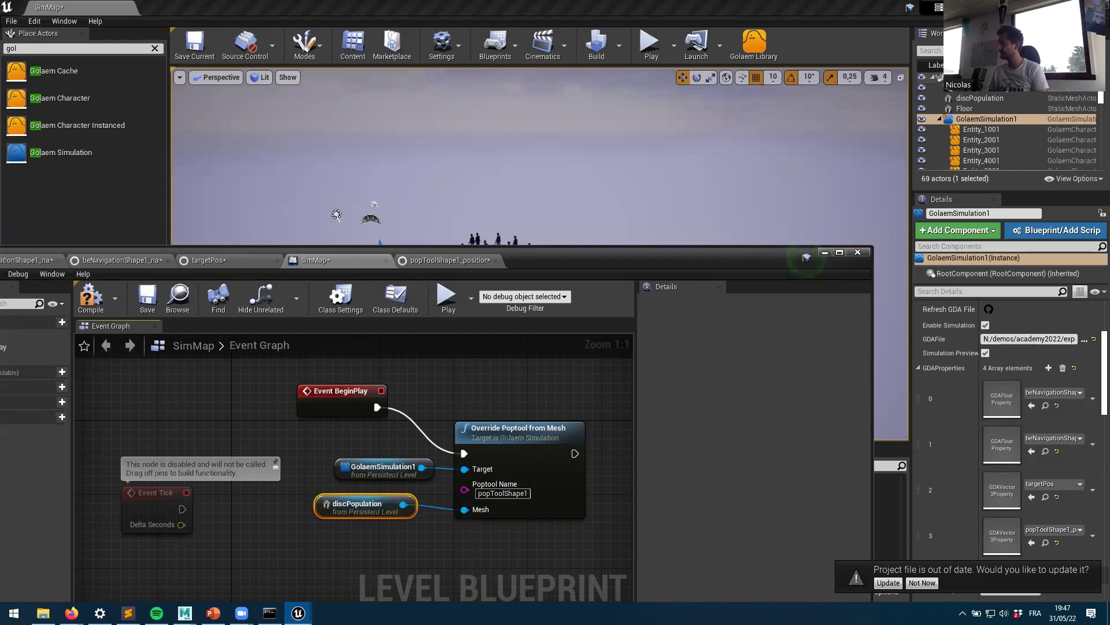
click(807, 257)
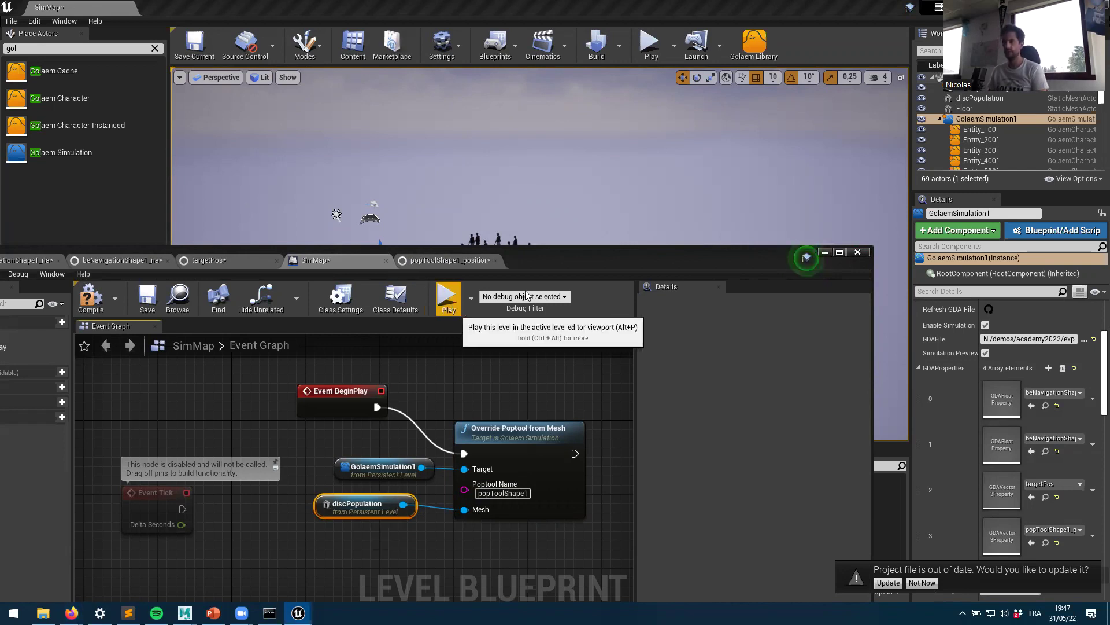
Step: Play SimMap in the viewport with Alt+P, watch the disc crowd, then stop with Esc
key(alt+p)
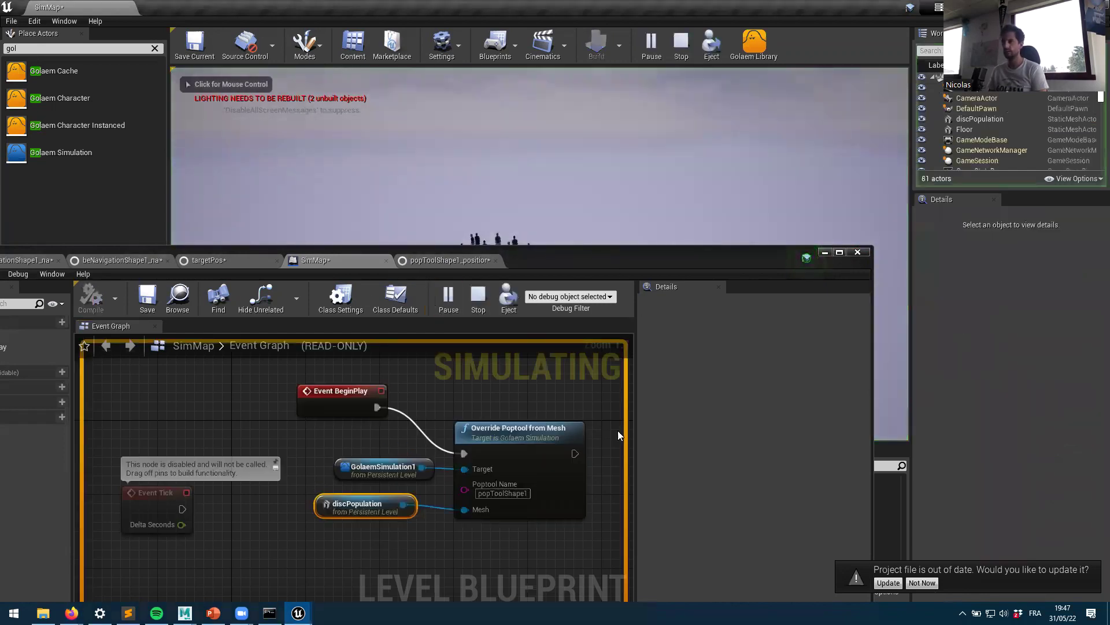
drag(597, 252, 612, 429)
click(538, 243)
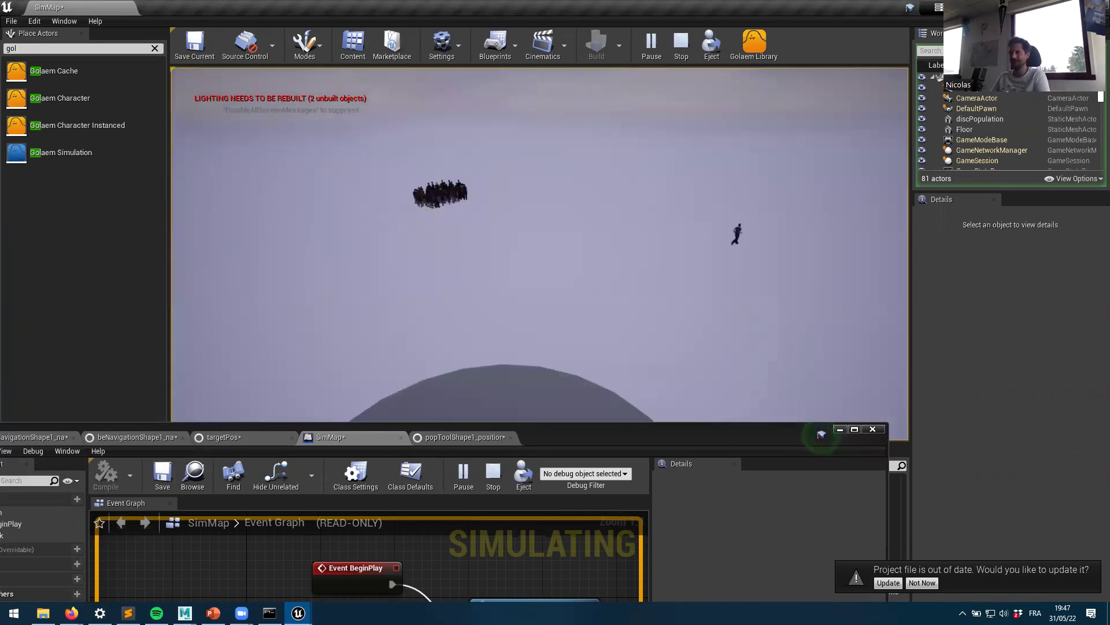
key(Escape)
right_drag(529, 295, 554, 288)
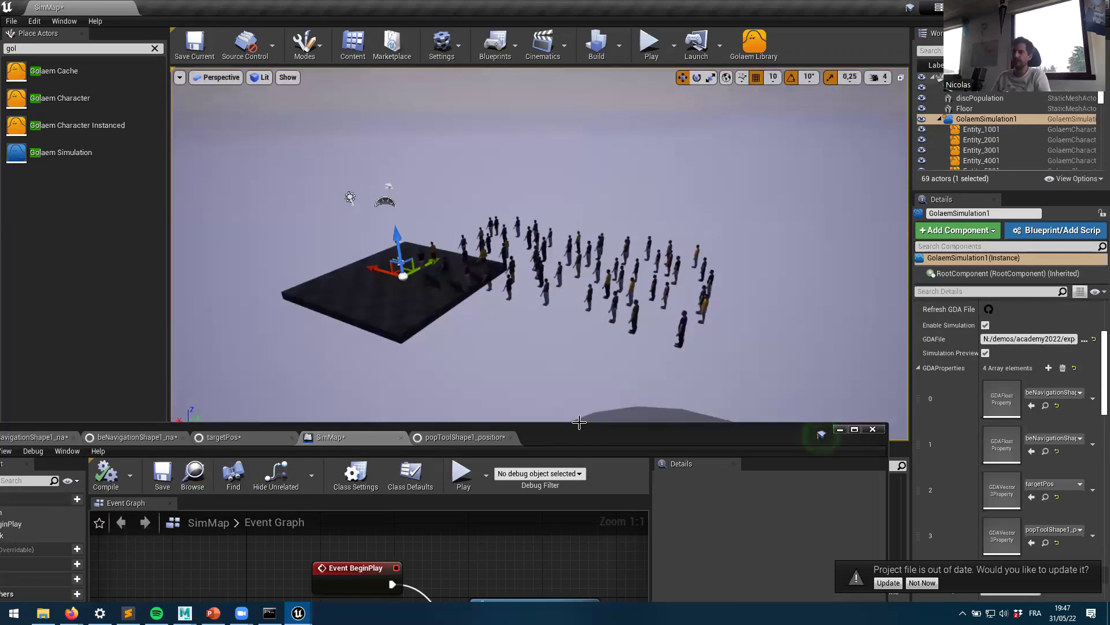
drag(578, 429, 567, 127)
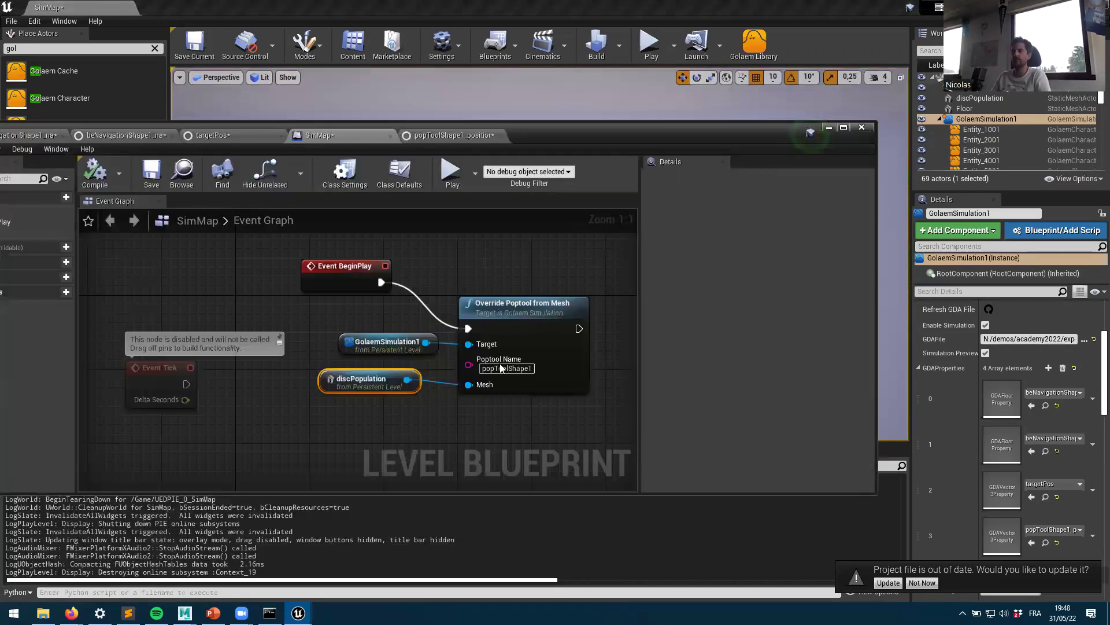
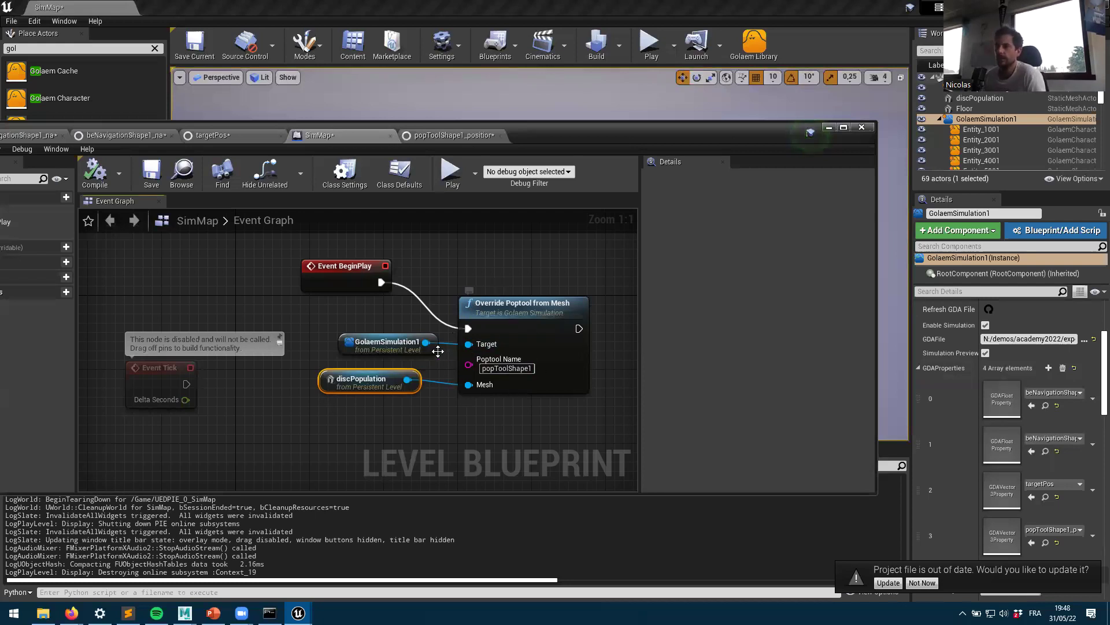
Step: Reposition the Override Poptool from Mesh node and pull a wire from GolaemSimulation1 to list its actions
drag(530, 298, 559, 257)
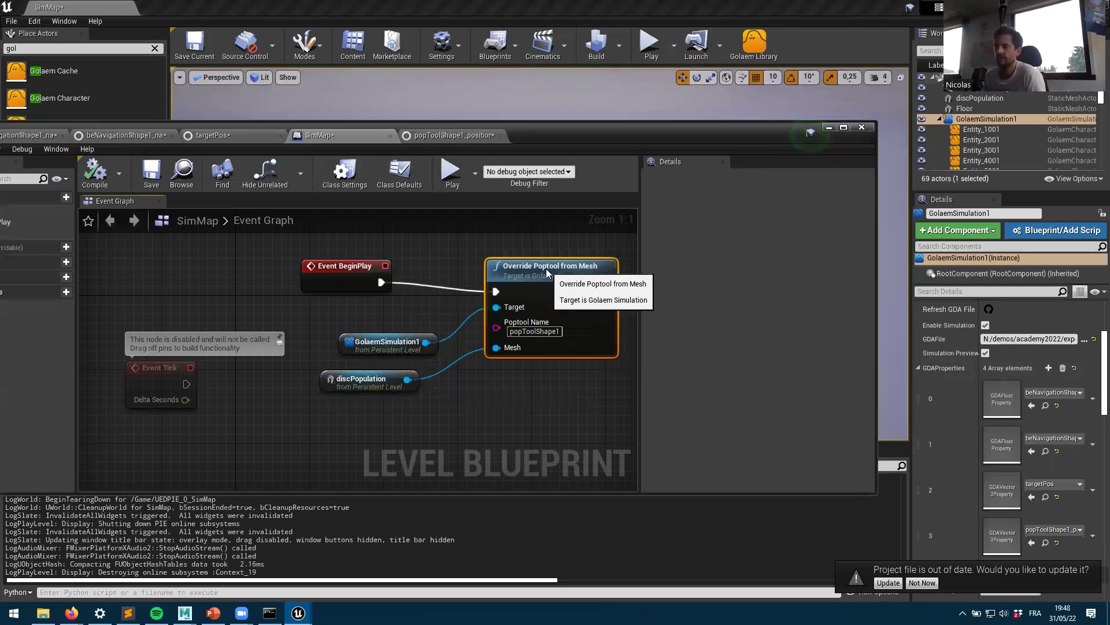
scroll(498, 403, down, 2)
scroll(500, 402, up, 2)
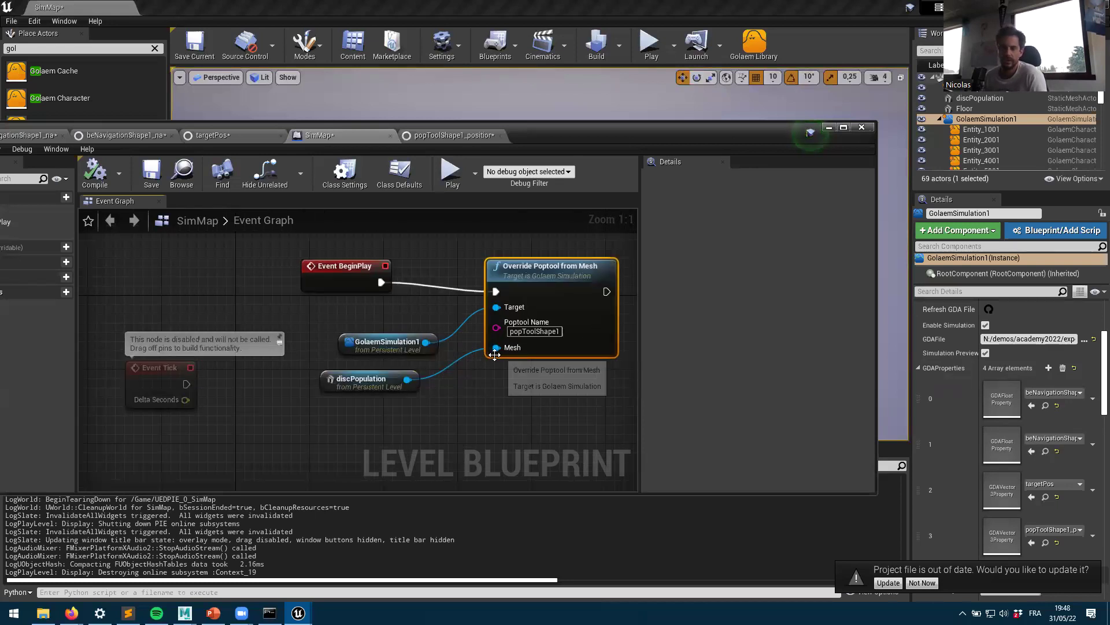
right_drag(504, 412, 362, 420)
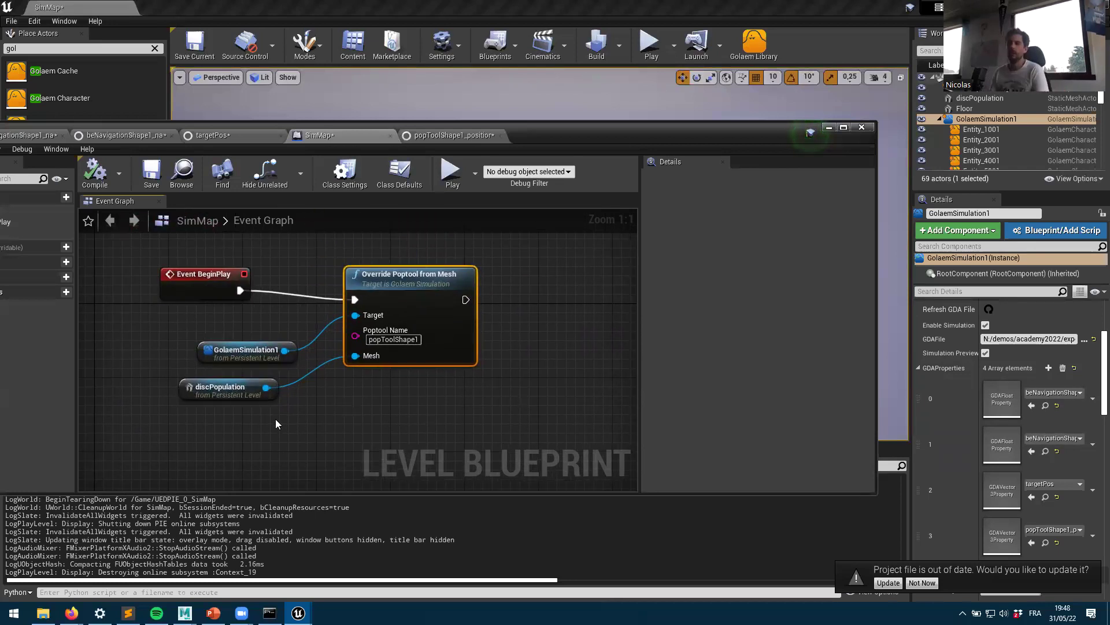
drag(285, 351, 376, 420)
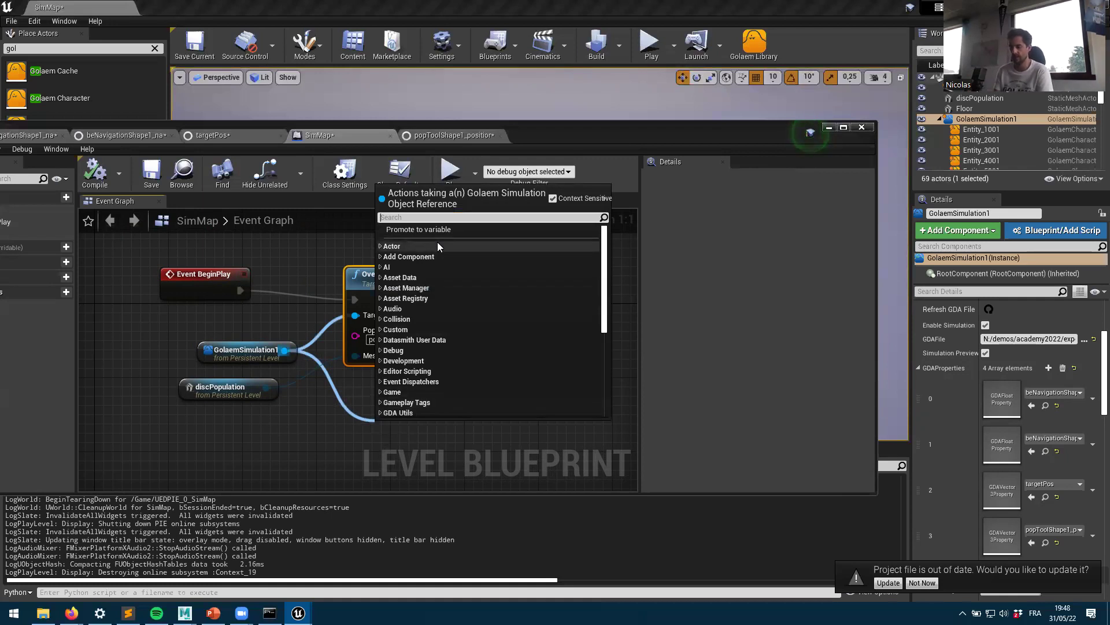
Step: Add a Find Gda Property by Short Name node from GolaemSimulation1 and place it below Override Poptool
text(gda)
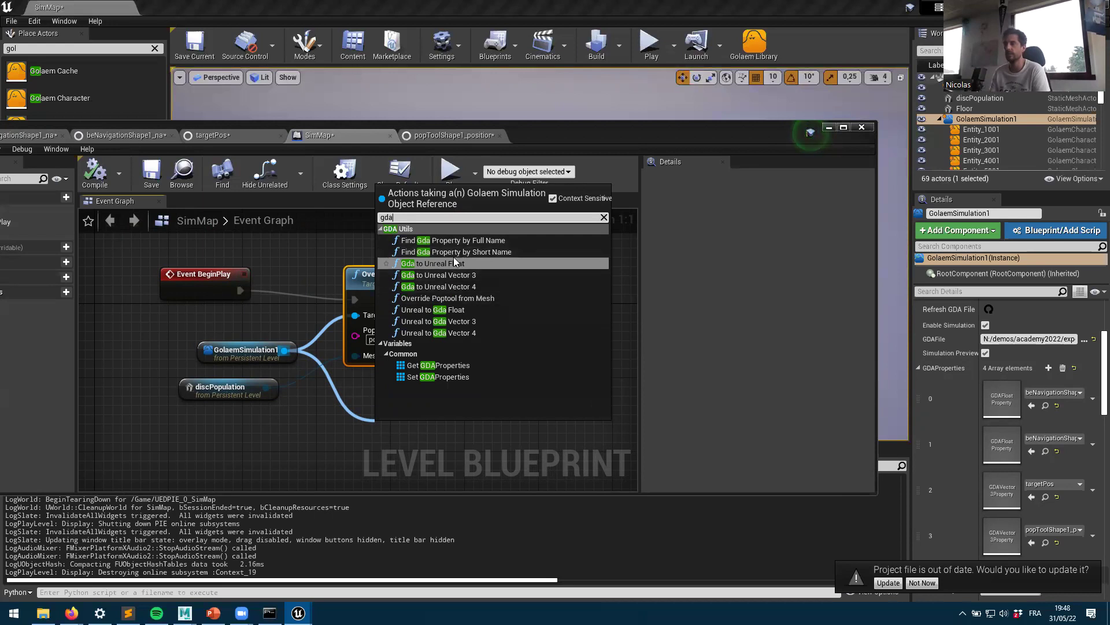
click(492, 252)
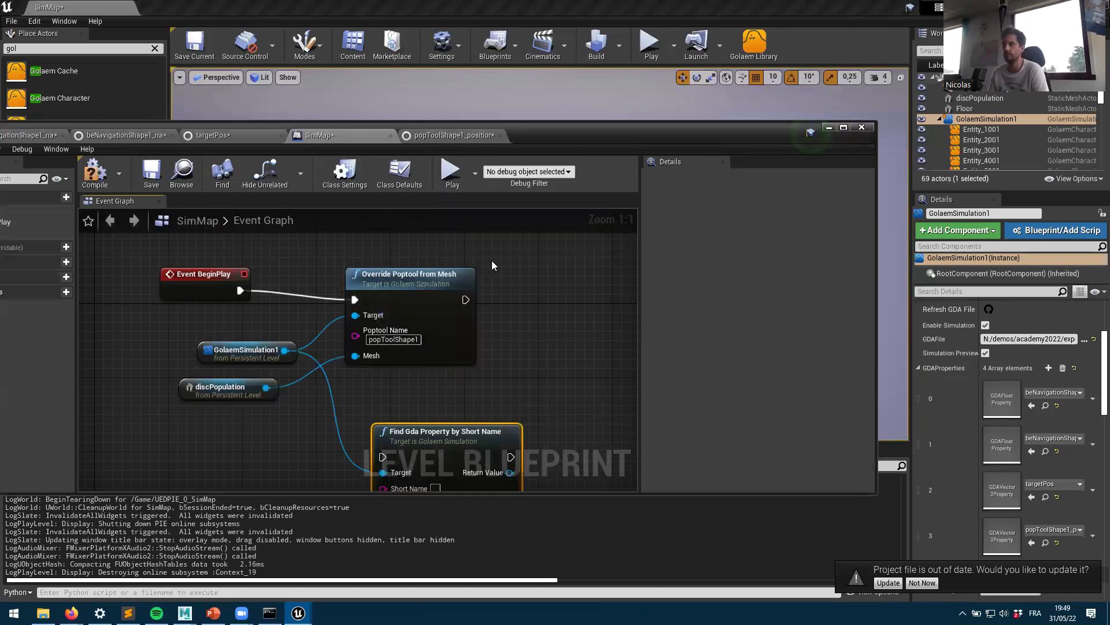
drag(444, 434, 471, 370)
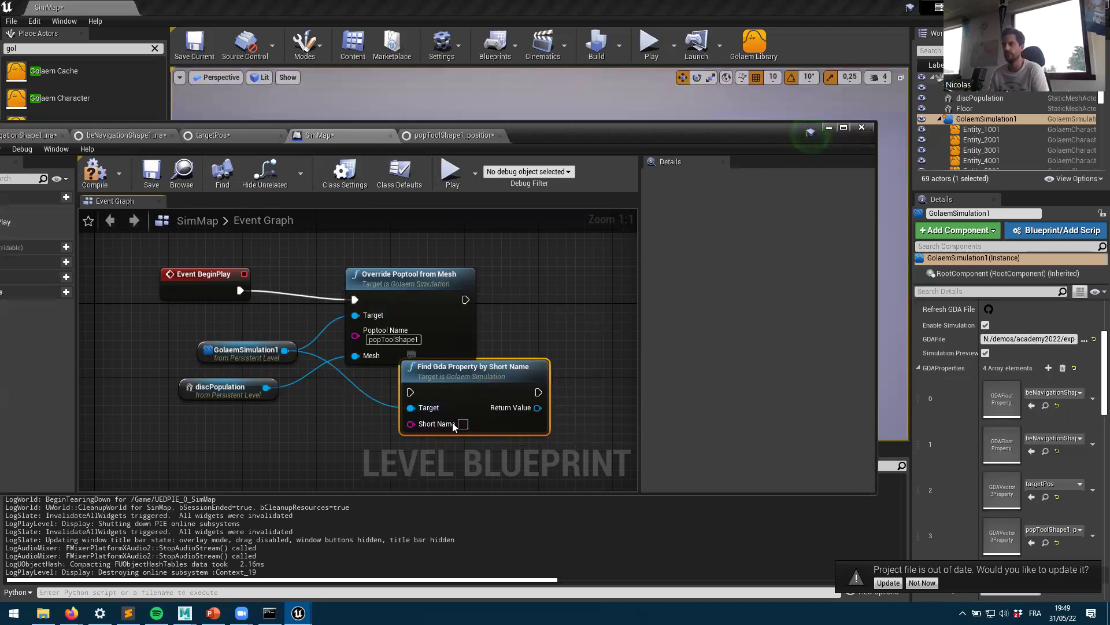
Step: Copy the beNavigationShape1.navigationSpeedMax name from its asset into the Find Gda node's Short Name
double_click(990, 461)
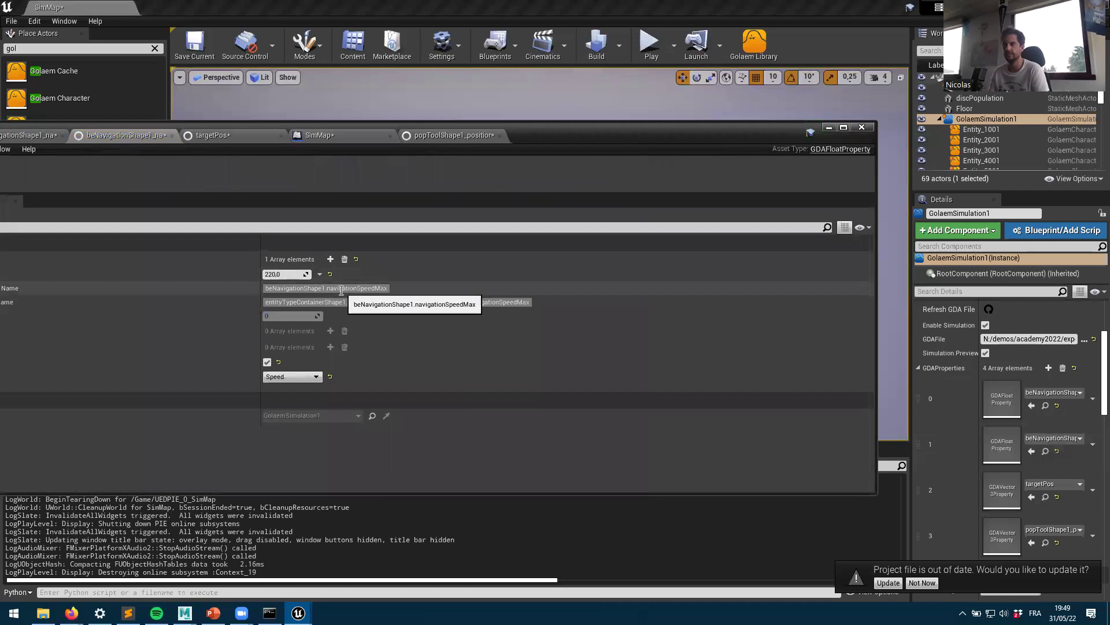
click(308, 289)
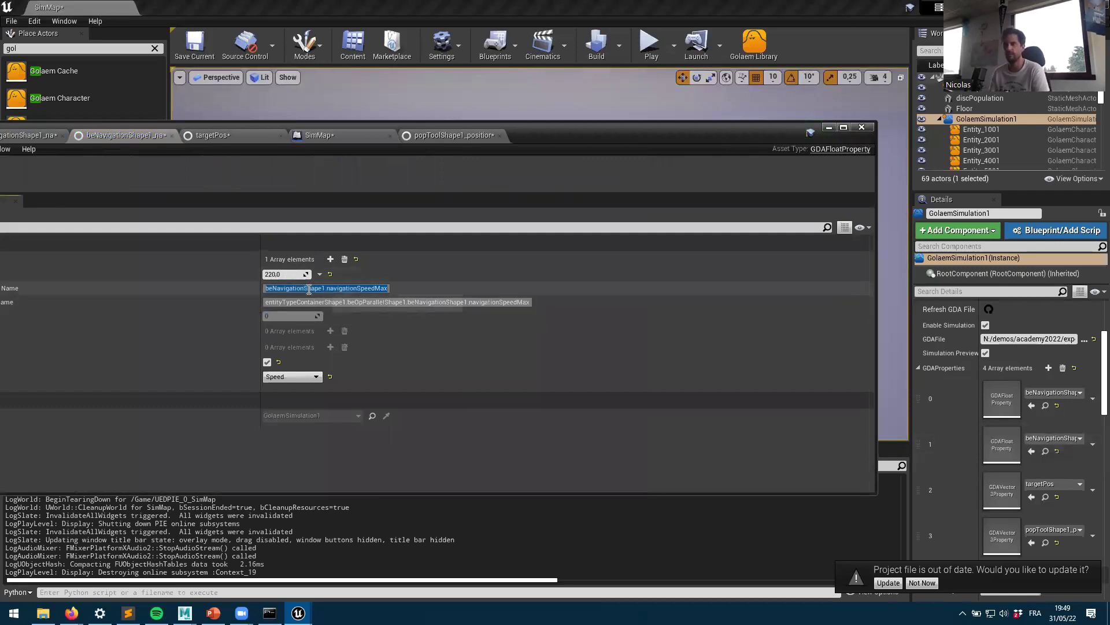
click(475, 134)
click(322, 141)
click(462, 431)
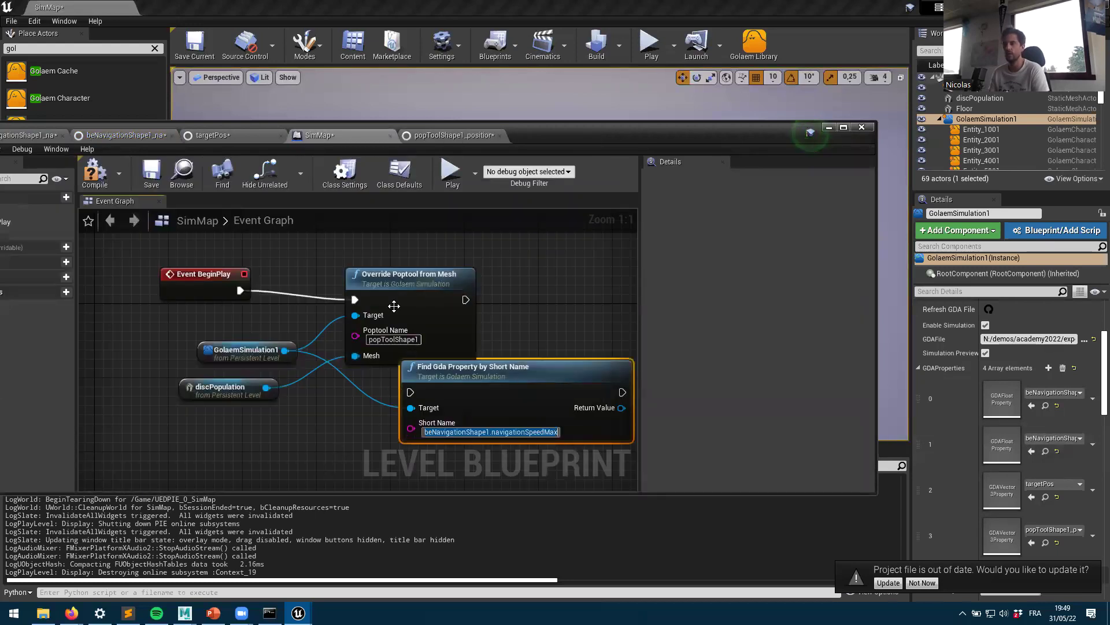
Step: Wire Event BeginPlay's execution into the Find Gda node and tidy the node positions
drag(394, 306, 448, 251)
click(347, 441)
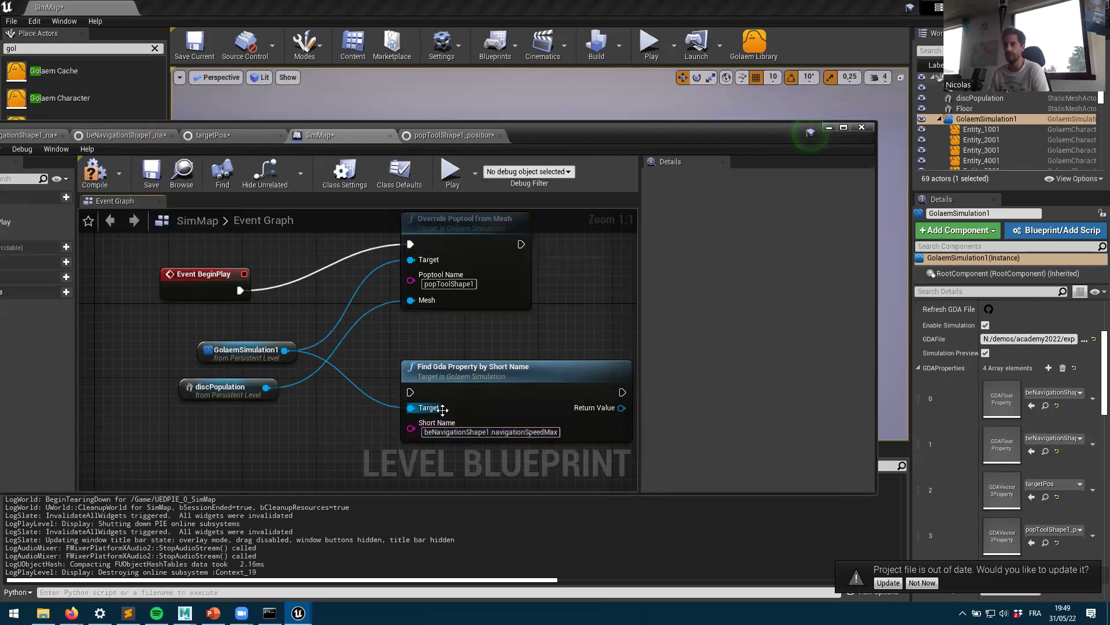
drag(233, 295, 416, 397)
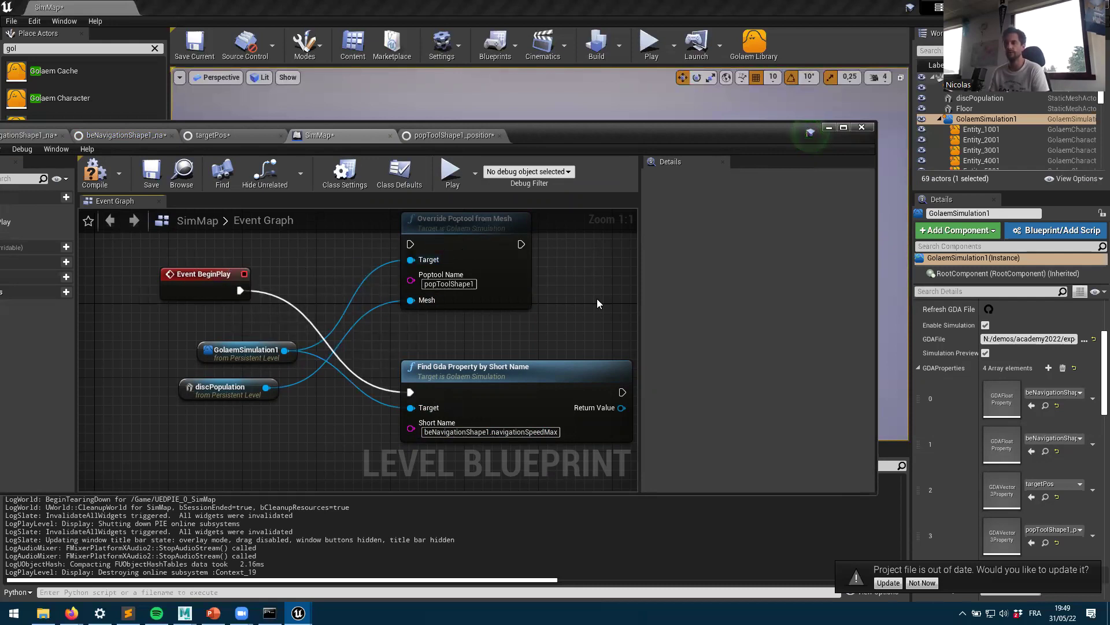
drag(232, 283, 195, 274)
Step: Insert a Sequence after Event BeginPlay: Then 0 to Override Poptool, Then 1 to Find Gda
click(255, 261)
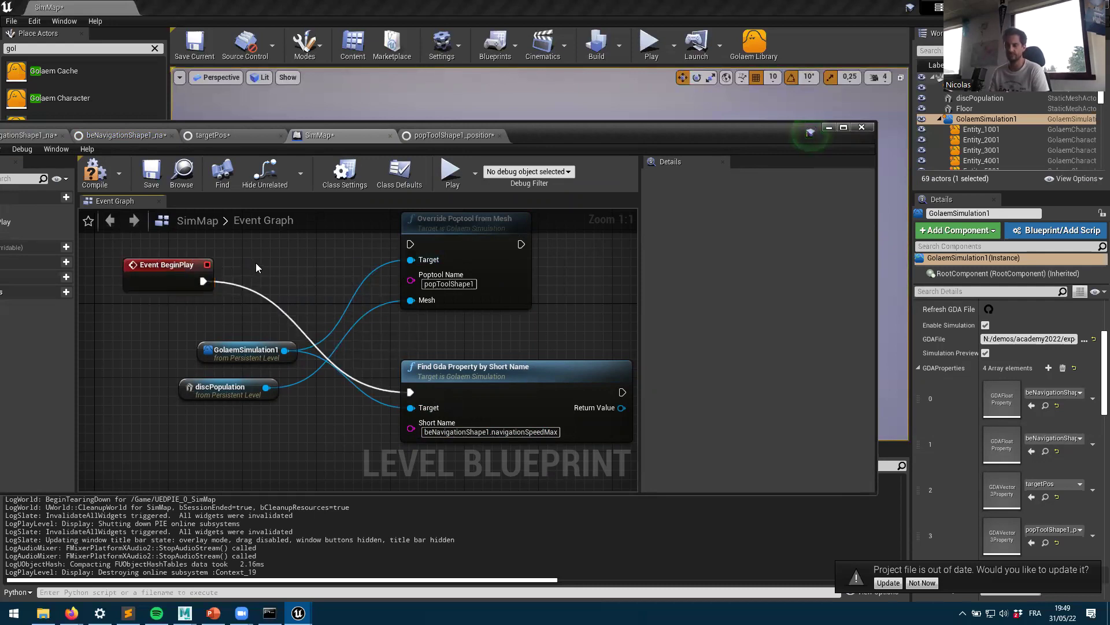
right_click(255, 263)
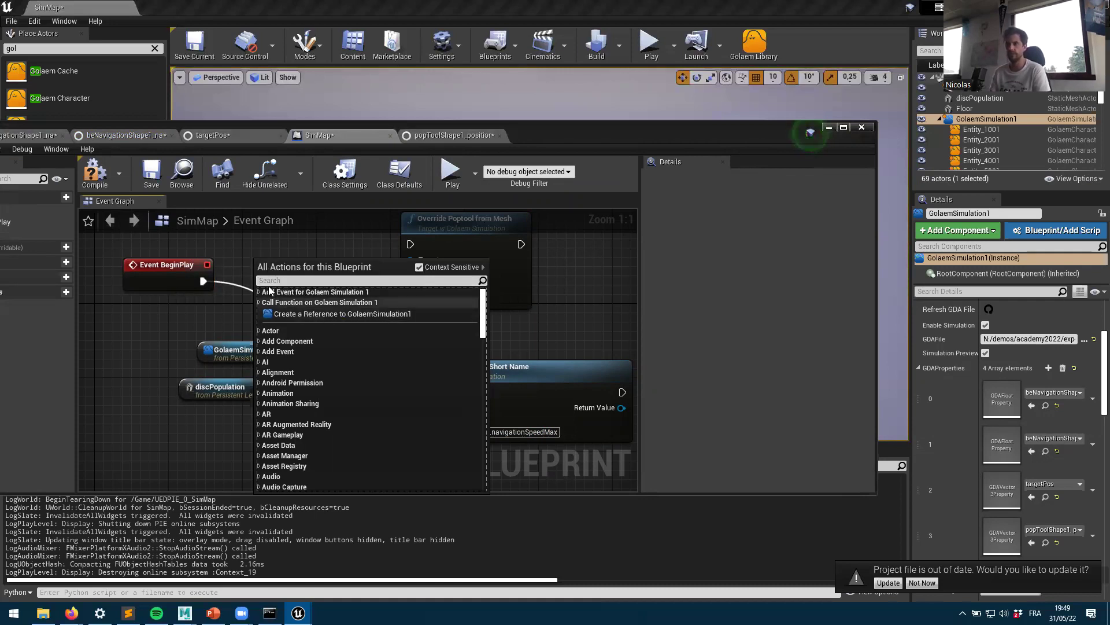
text(seq)
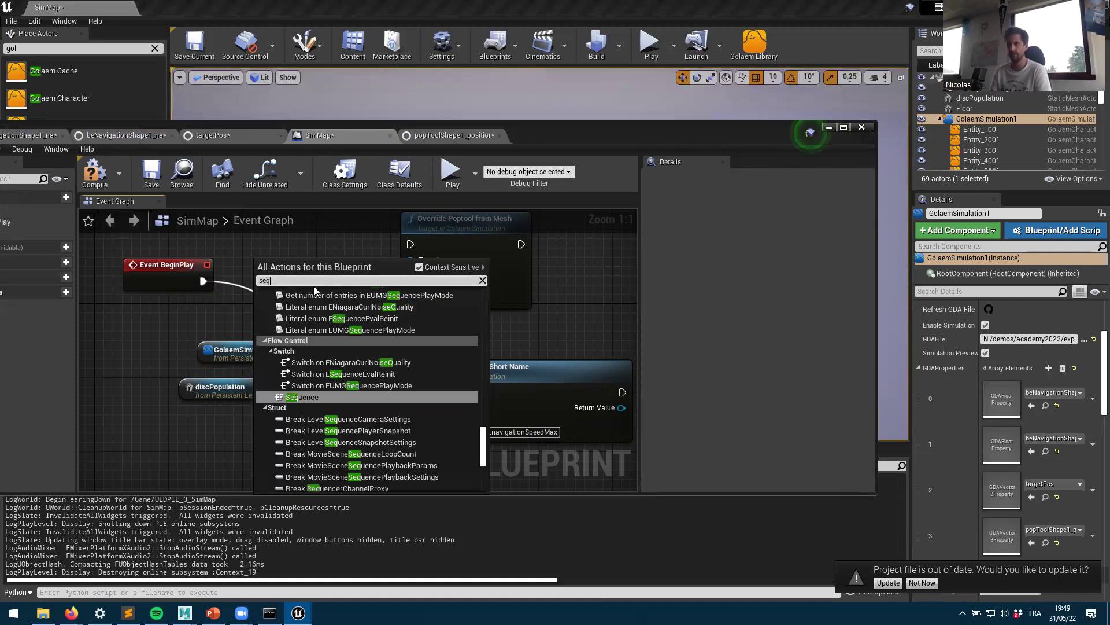
text(uence)
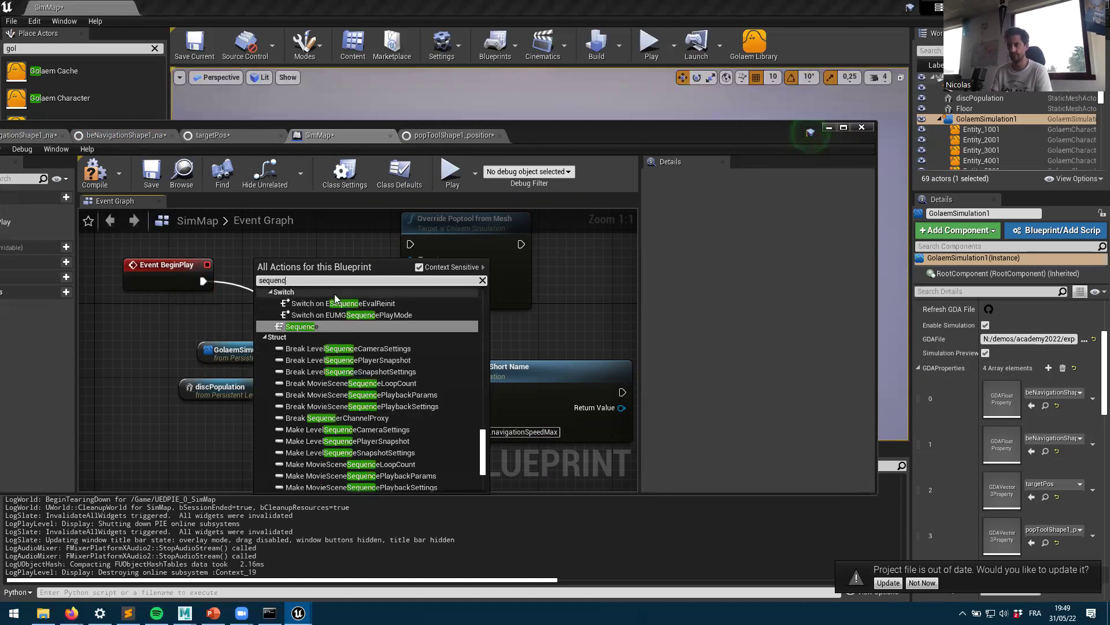
click(302, 326)
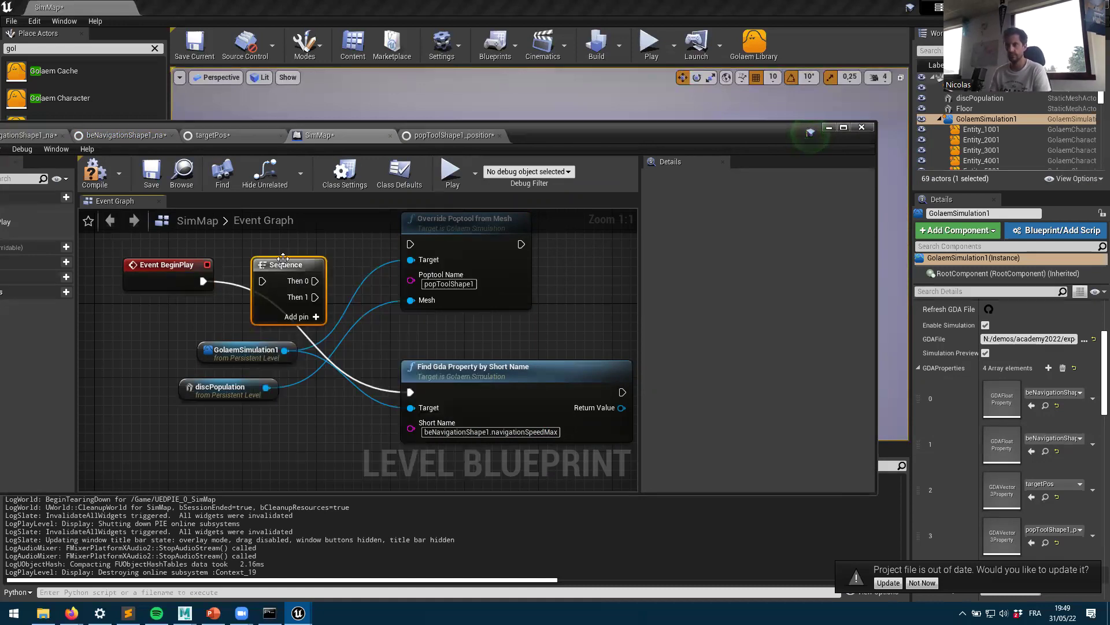
drag(206, 282, 409, 245)
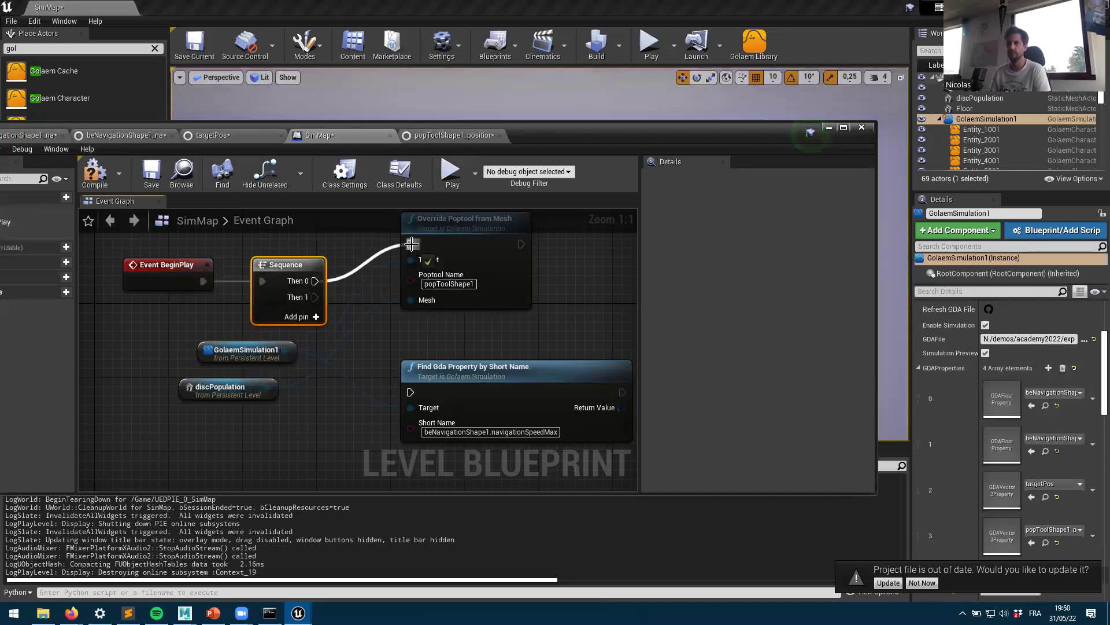
drag(315, 297, 410, 392)
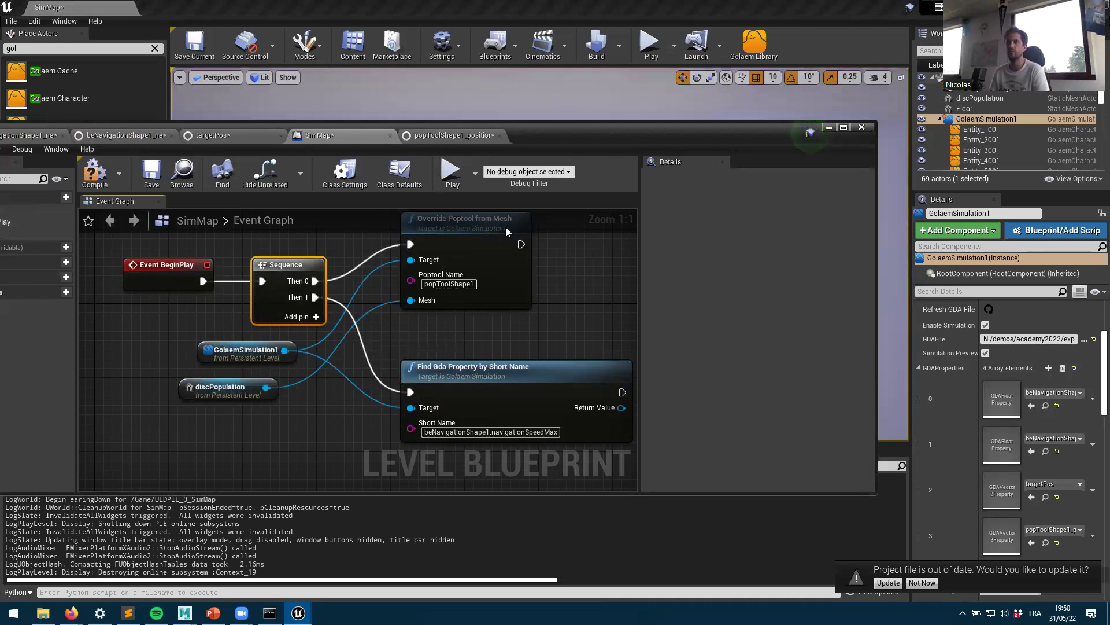
drag(664, 146, 682, 172)
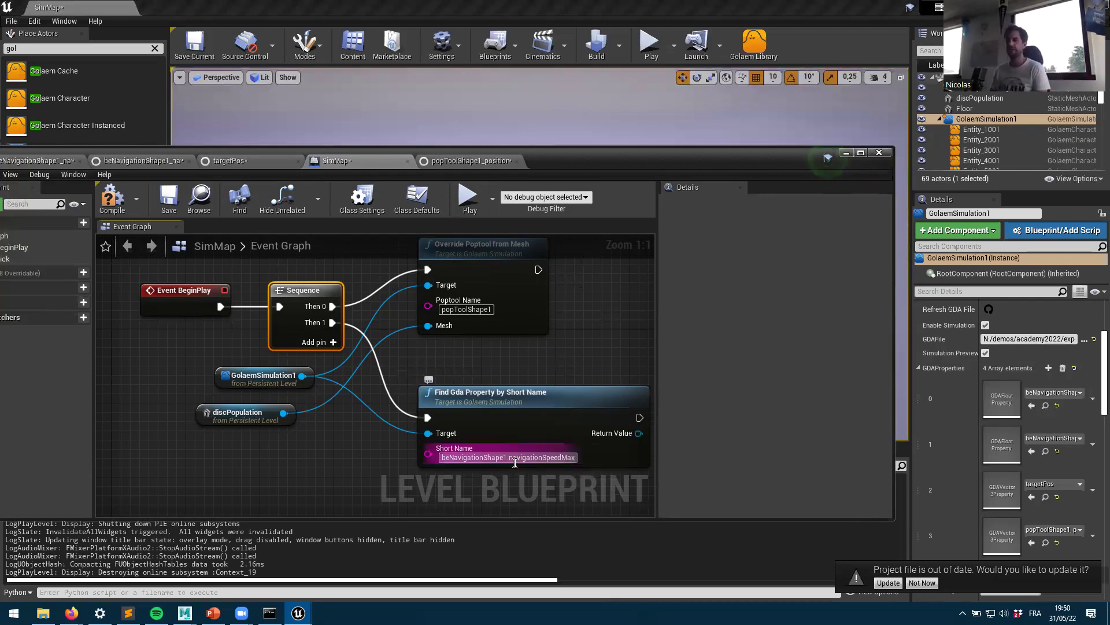
Step: Add a Cast To GDAFloatProperty node fed by the Find Gda node's Return Value
right_drag(586, 377, 485, 339)
drag(486, 339, 436, 329)
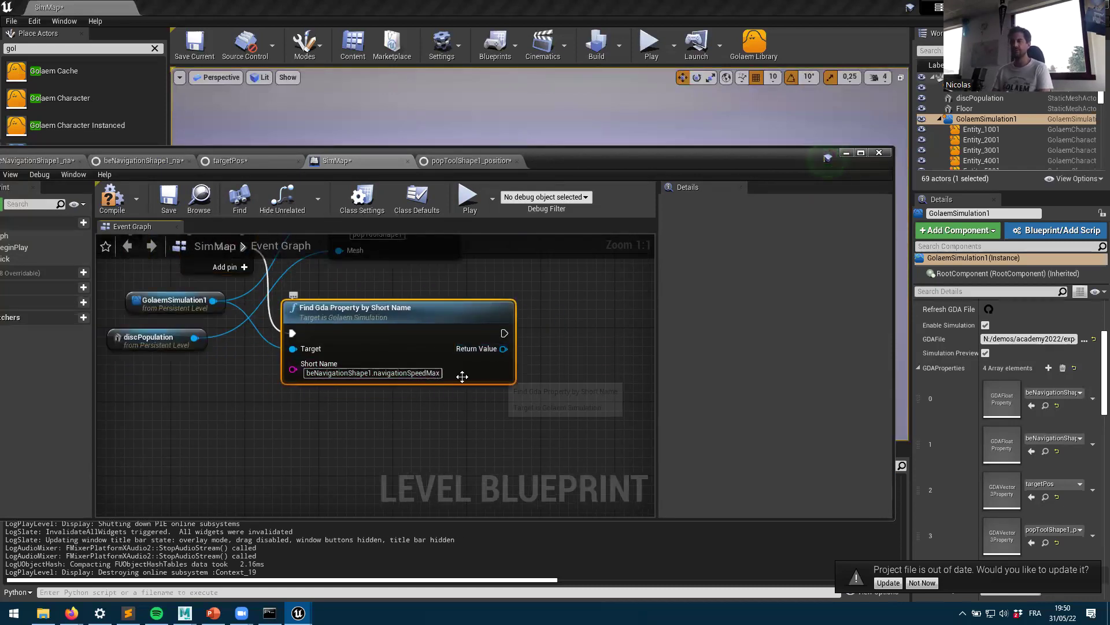
drag(504, 349, 547, 330)
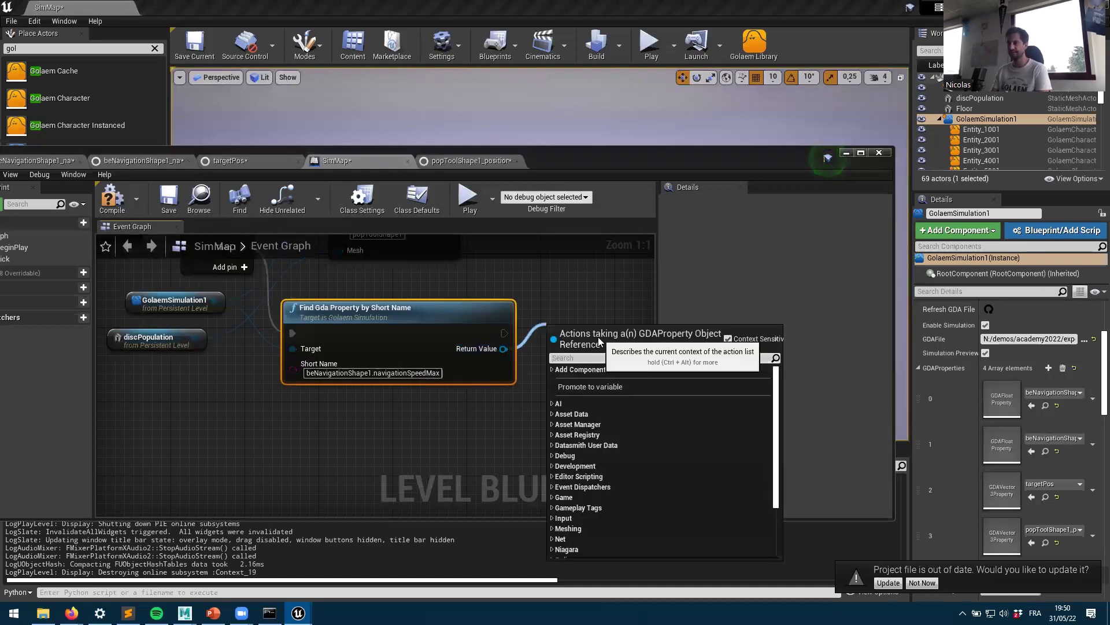
text(gda)
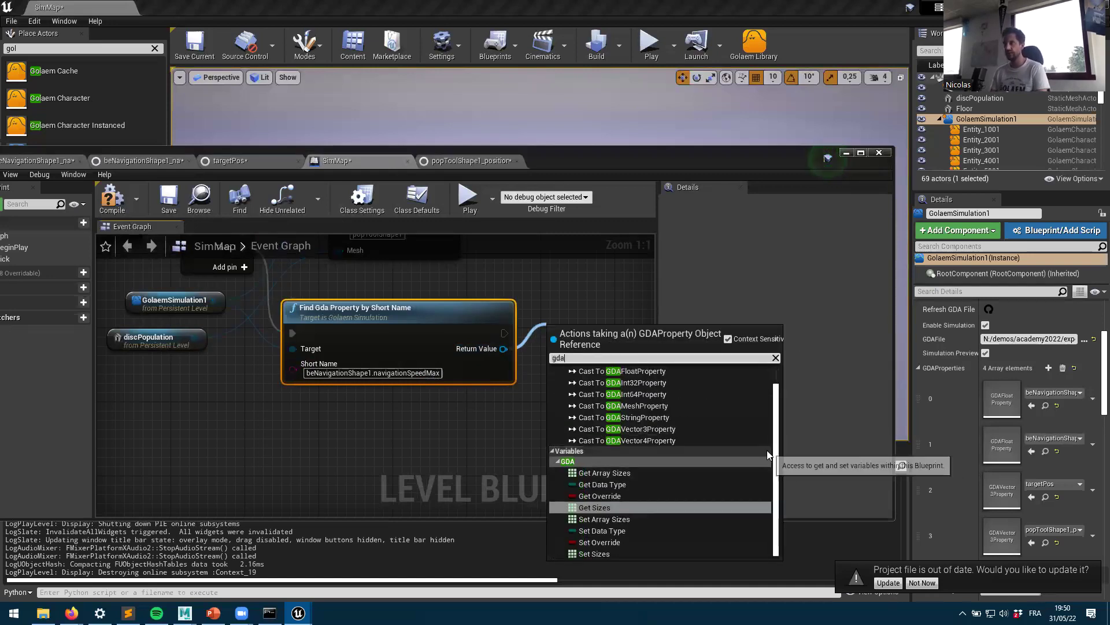
click(624, 371)
right_drag(516, 431, 359, 379)
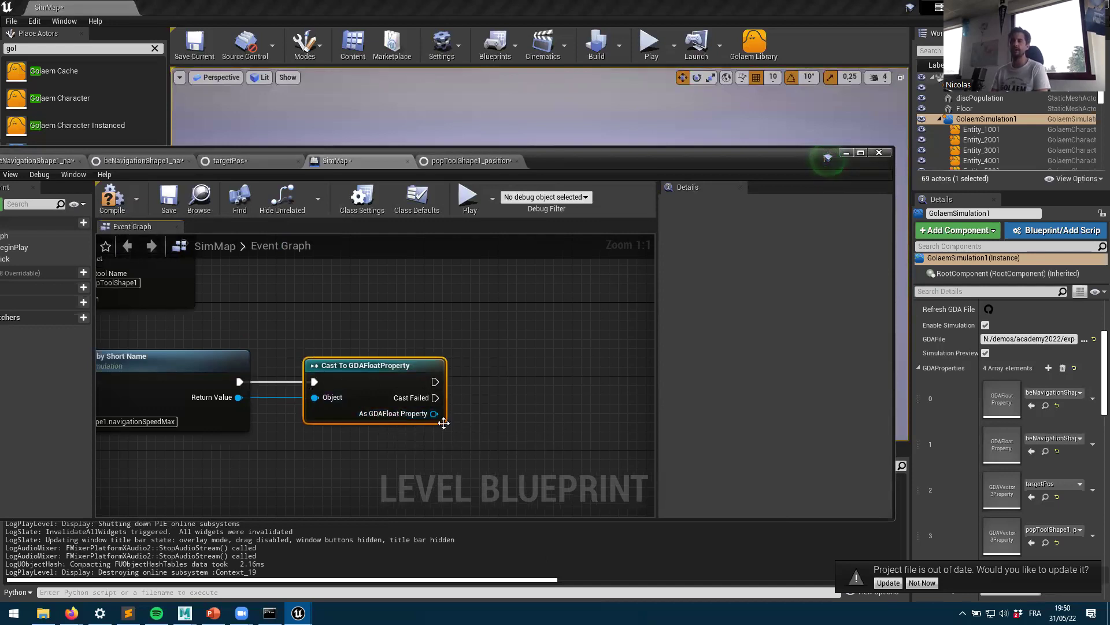
Step: Search GDA actions from the As GDAFloat Property output and highlight Set Value
drag(434, 413, 517, 357)
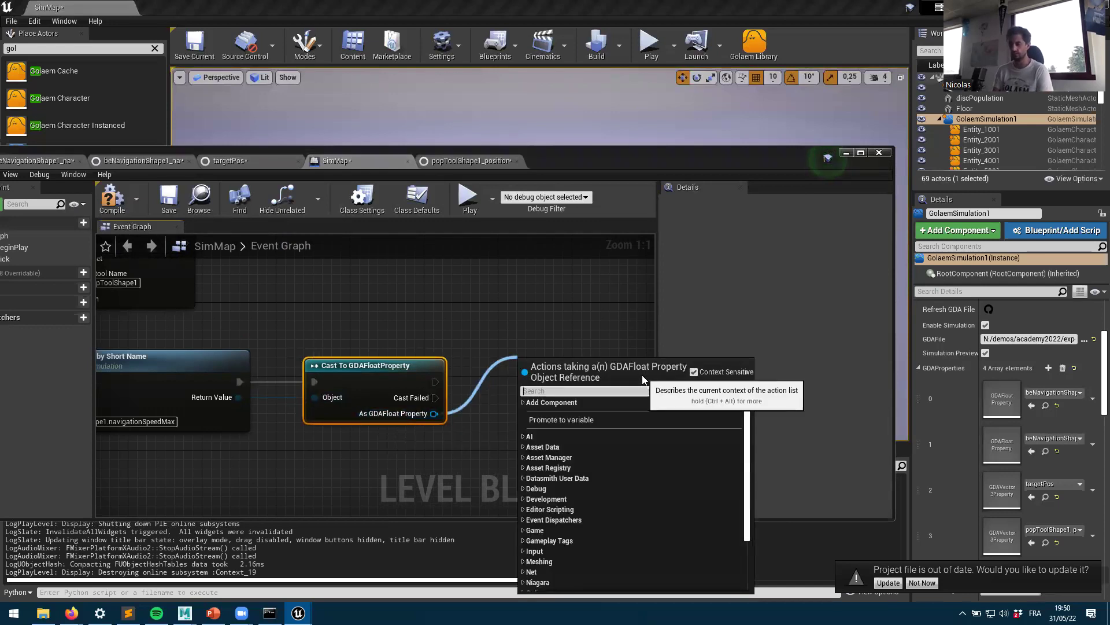
text(gda)
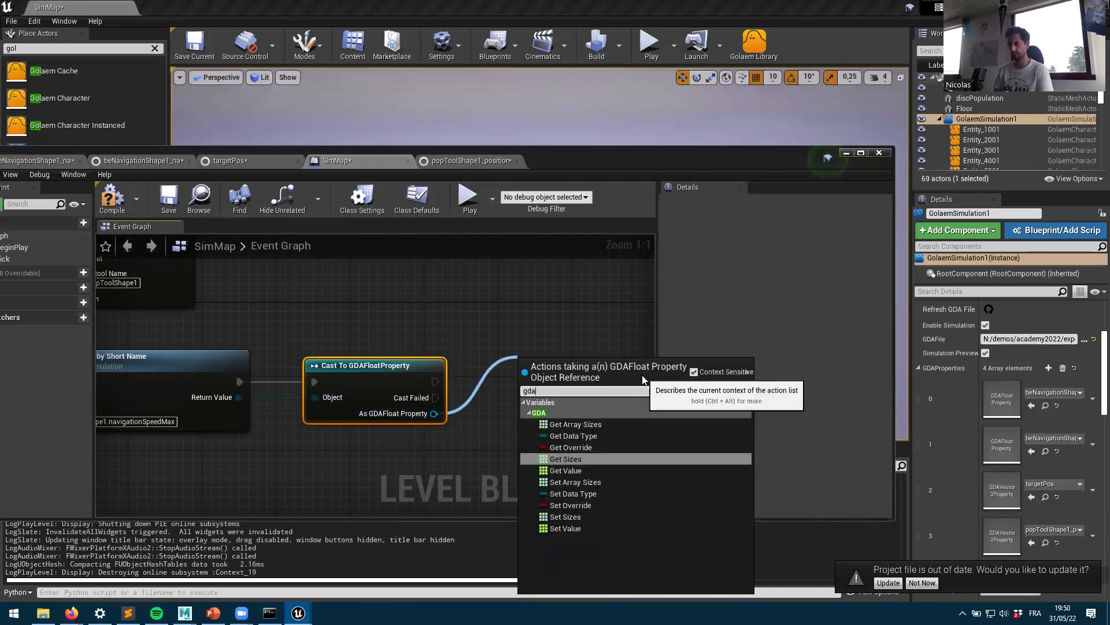
key(Down)
key(Down)
key(Down)
key(Down)
key(Down)
key(Down)
Step: Add the SET Value node level with the cast, then move the blueprint editor off the viewport
key(Return)
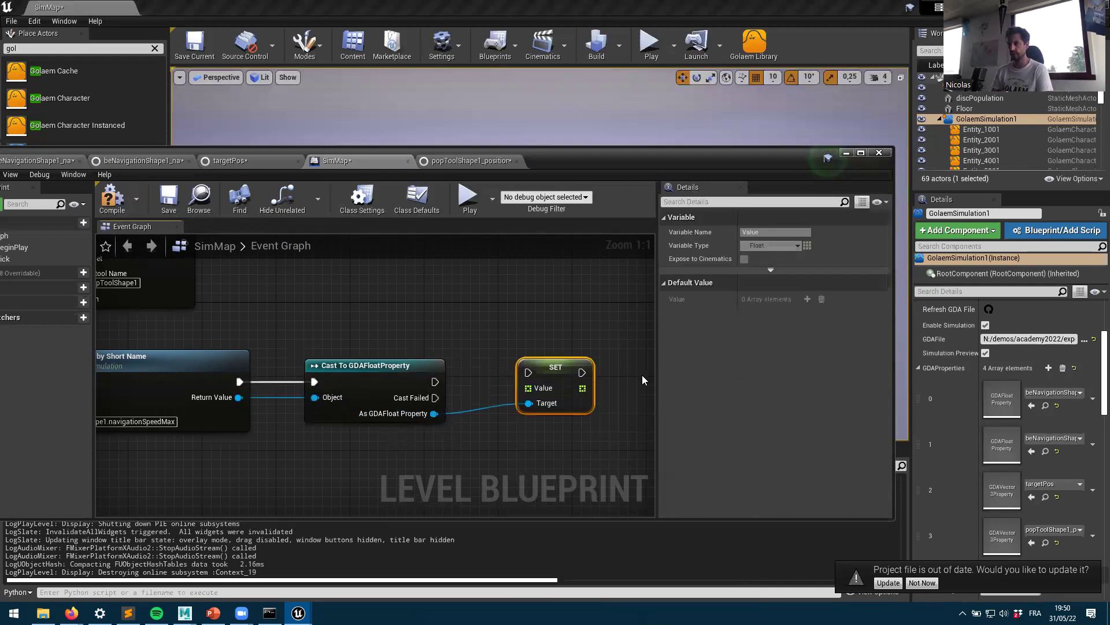
drag(548, 368, 548, 284)
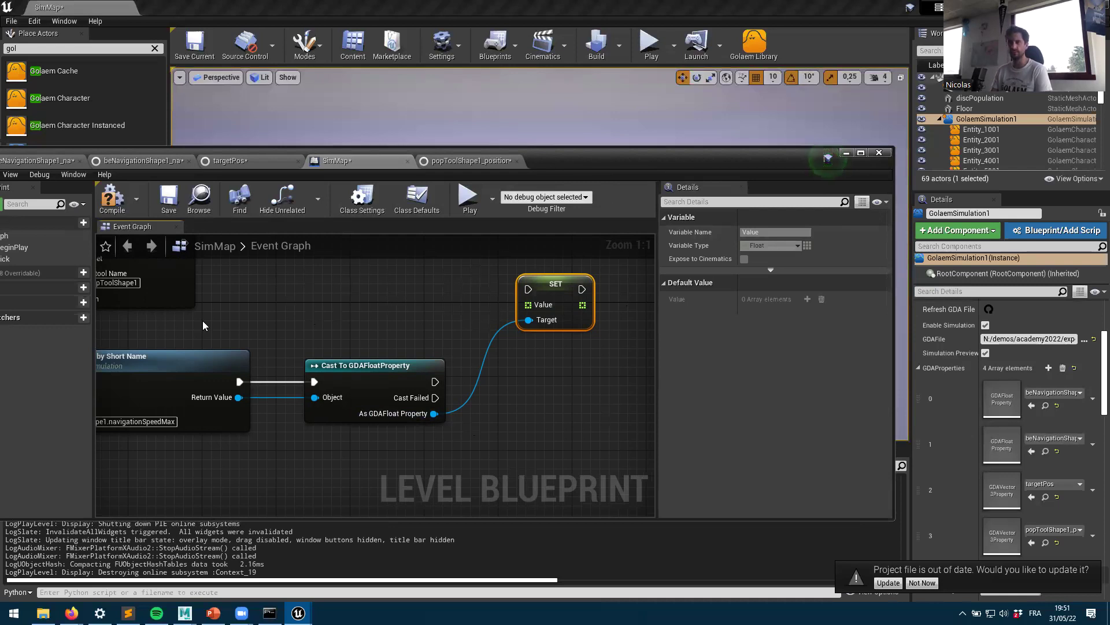
drag(612, 169, 742, 386)
click(71, 613)
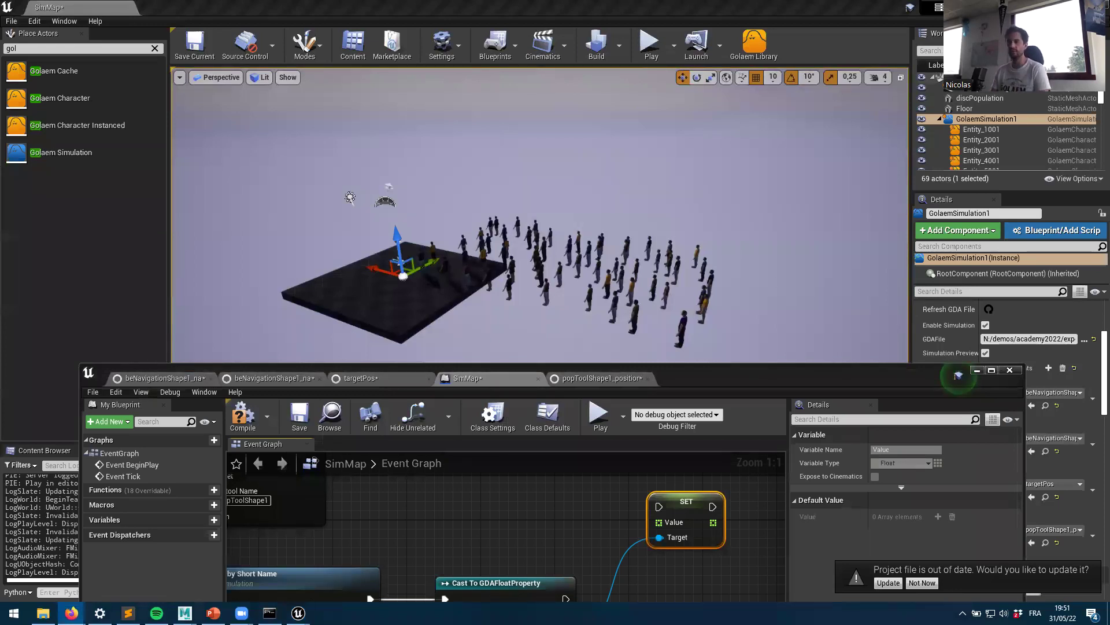
Step: Place a Cube actor from Place Actors onto the floor in the level
click(958, 375)
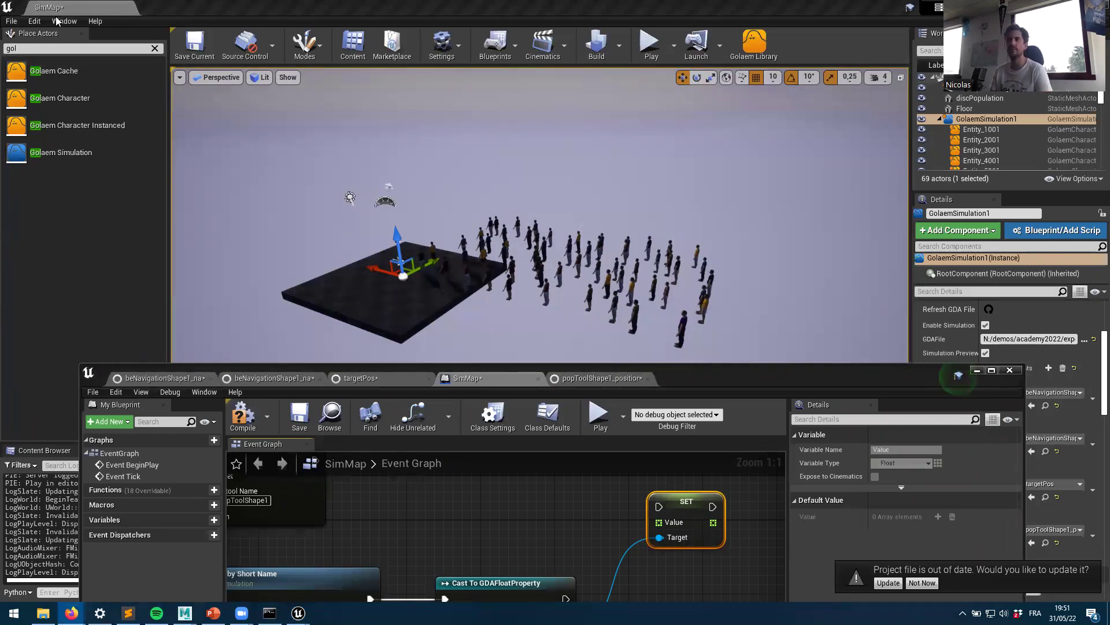
click(8, 48)
text(cube)
drag(23, 71, 379, 286)
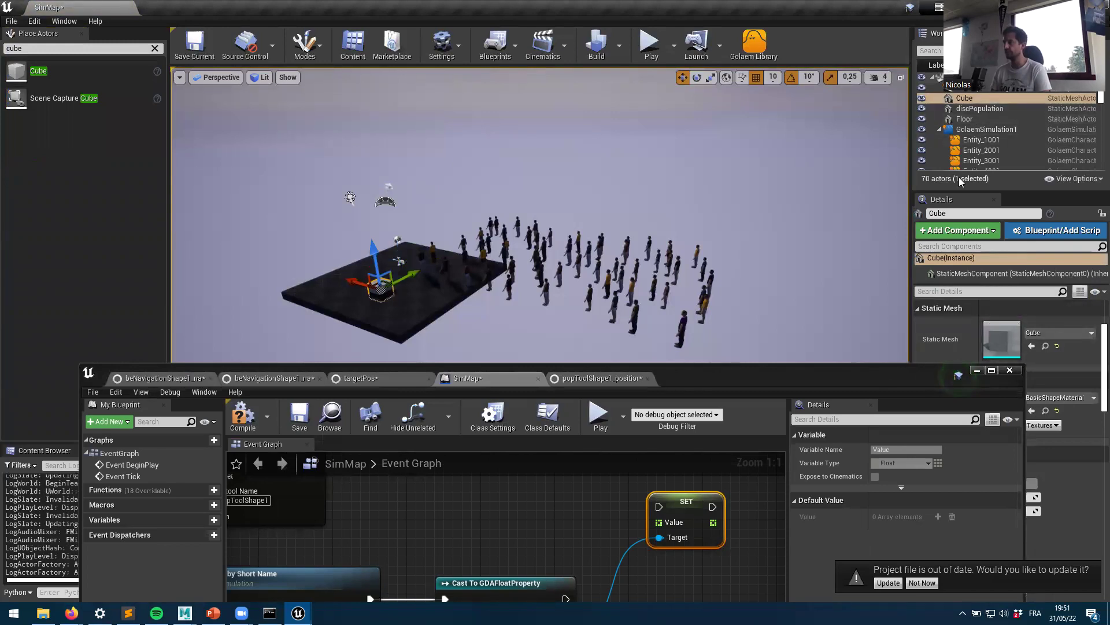
Step: Drag the new Cube from the World Outliner into the Event Graph as a reference node
scroll(977, 352, up, 2)
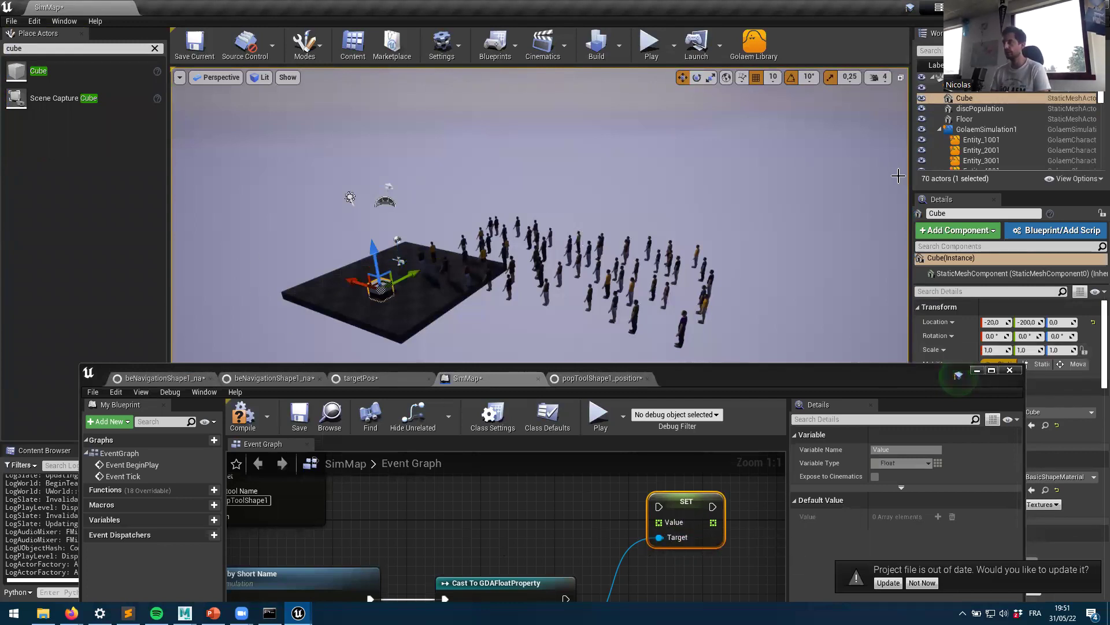
click(965, 98)
drag(908, 144, 425, 533)
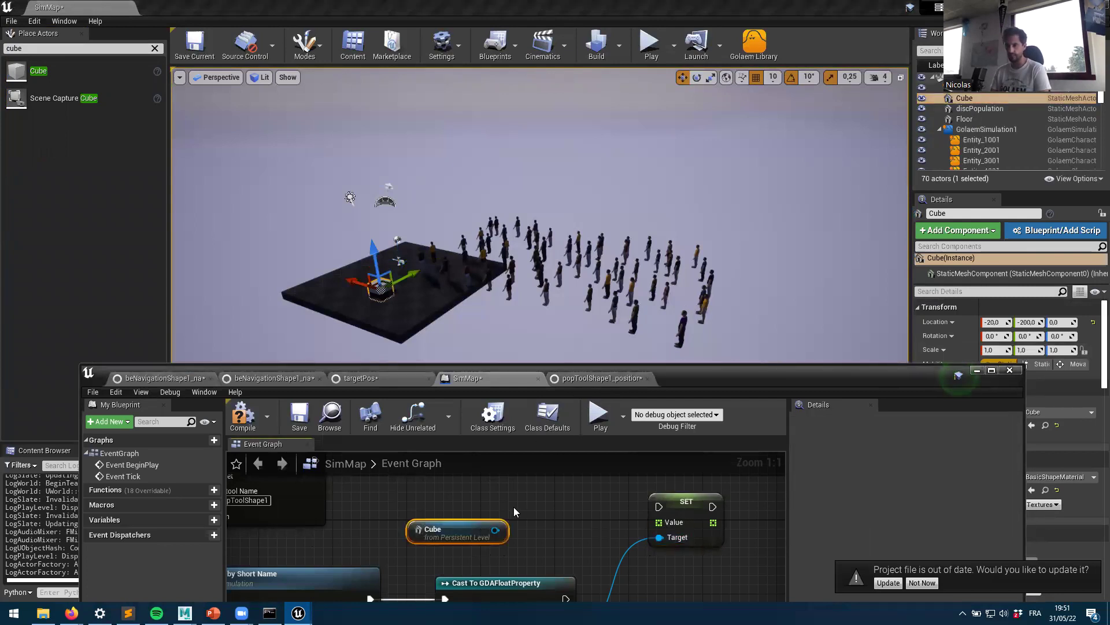
Step: Rearrange the Find Gda, Cast, SET and Cube nodes in the Event Graph
right_drag(594, 503, 447, 508)
right_drag(228, 502, 277, 492)
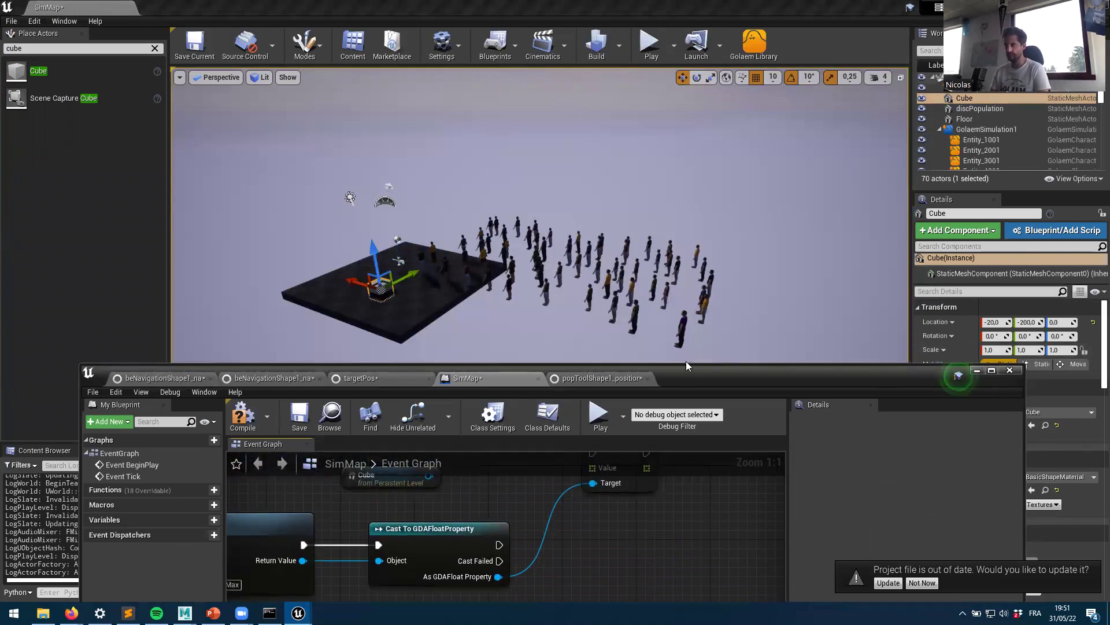
drag(686, 369, 709, 182)
right_drag(655, 472, 828, 541)
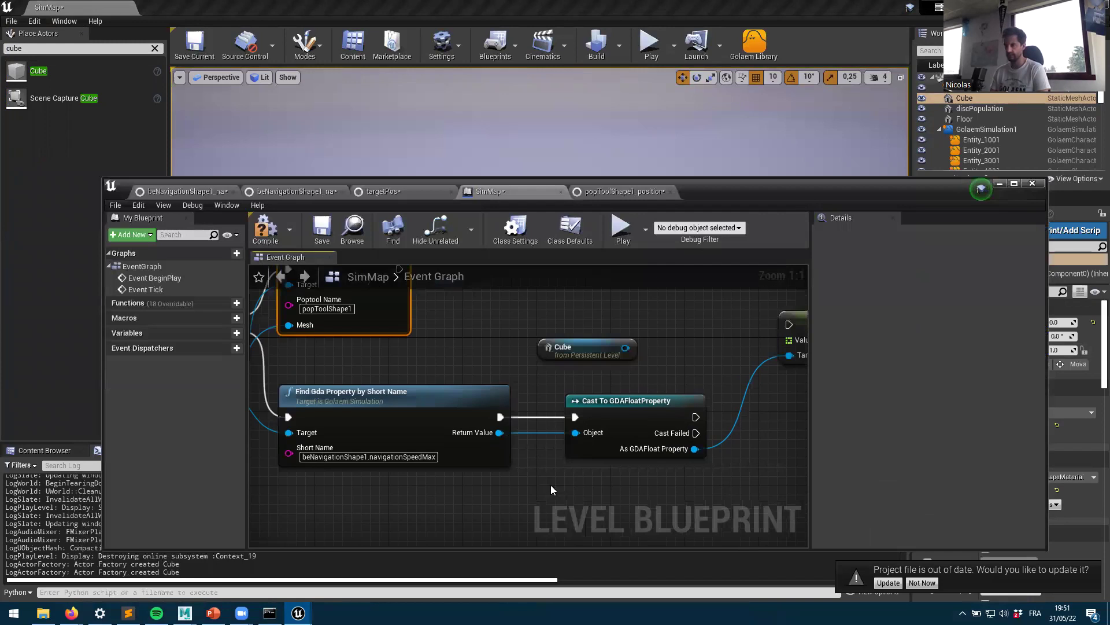
right_drag(550, 490, 608, 536)
drag(439, 446, 435, 501)
drag(663, 494, 645, 491)
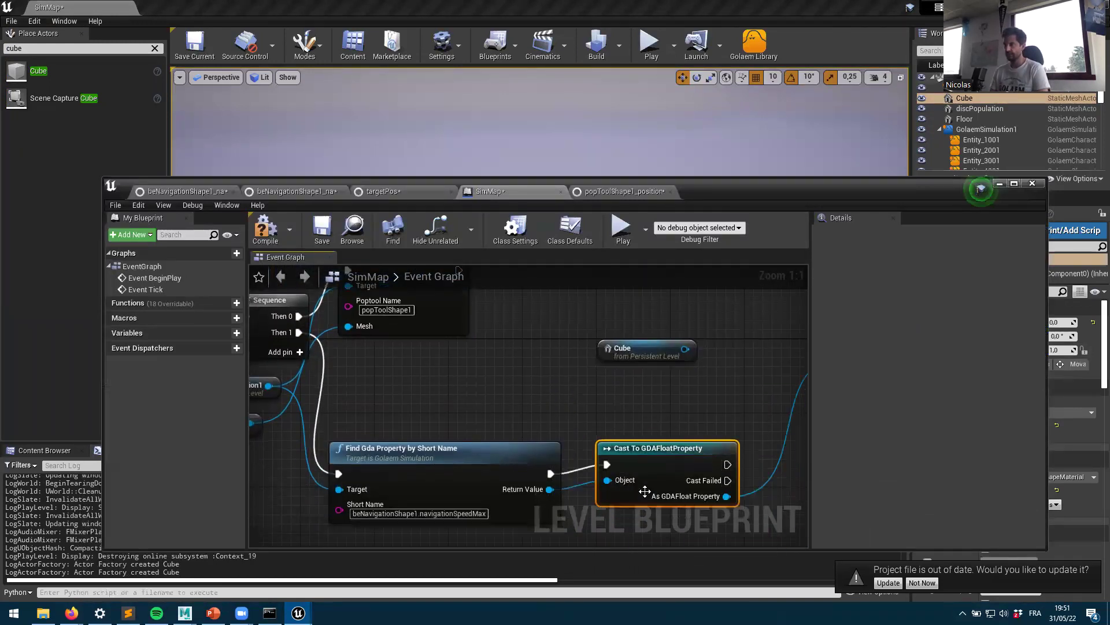
right_drag(645, 492, 344, 541)
drag(576, 367, 631, 469)
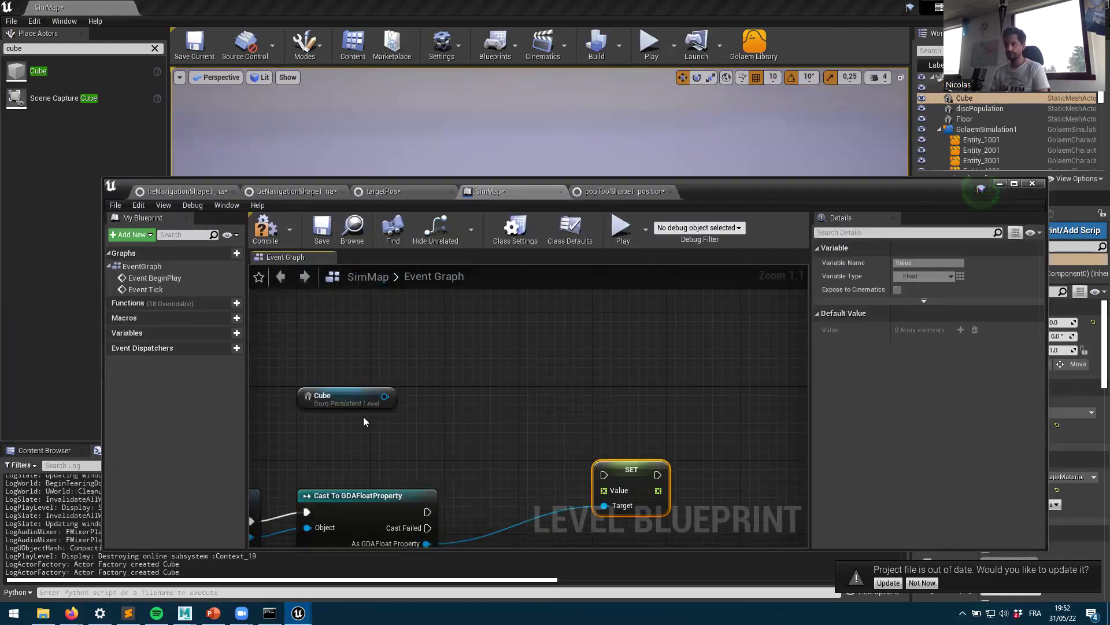
drag(356, 399, 285, 436)
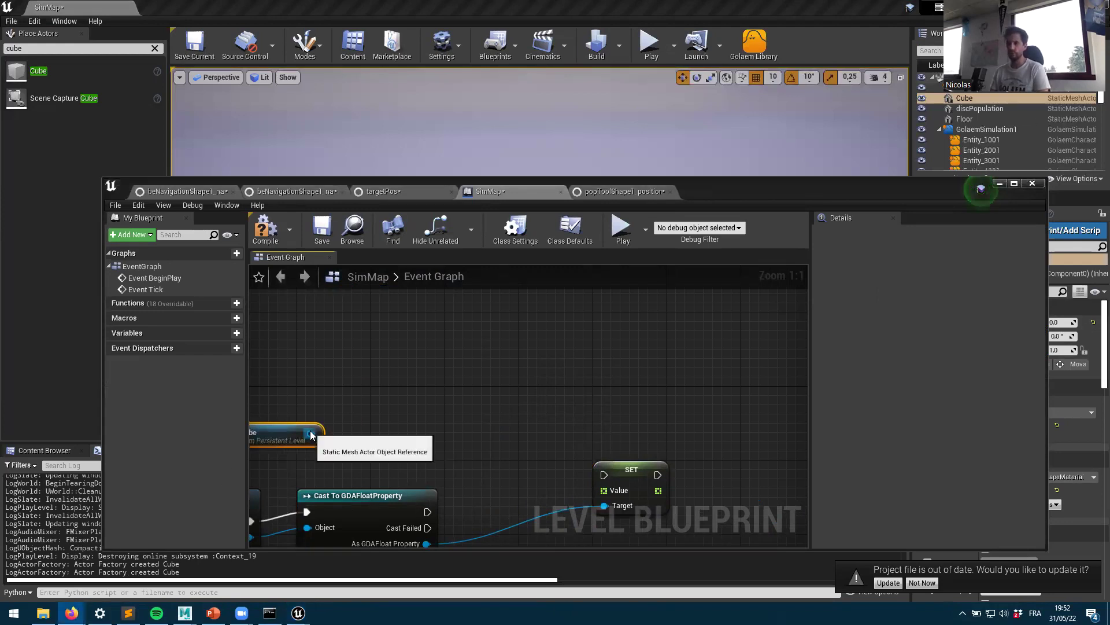
Step: Add a Get Actor Scale 3D node fed by the Cube reference
drag(310, 433, 367, 407)
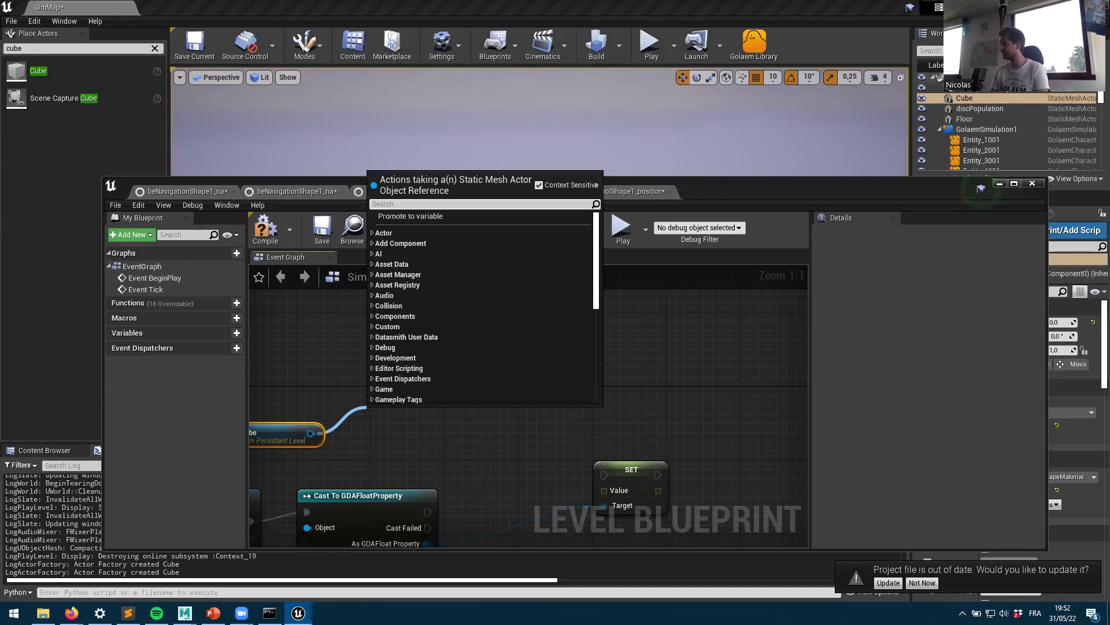
key(Escape)
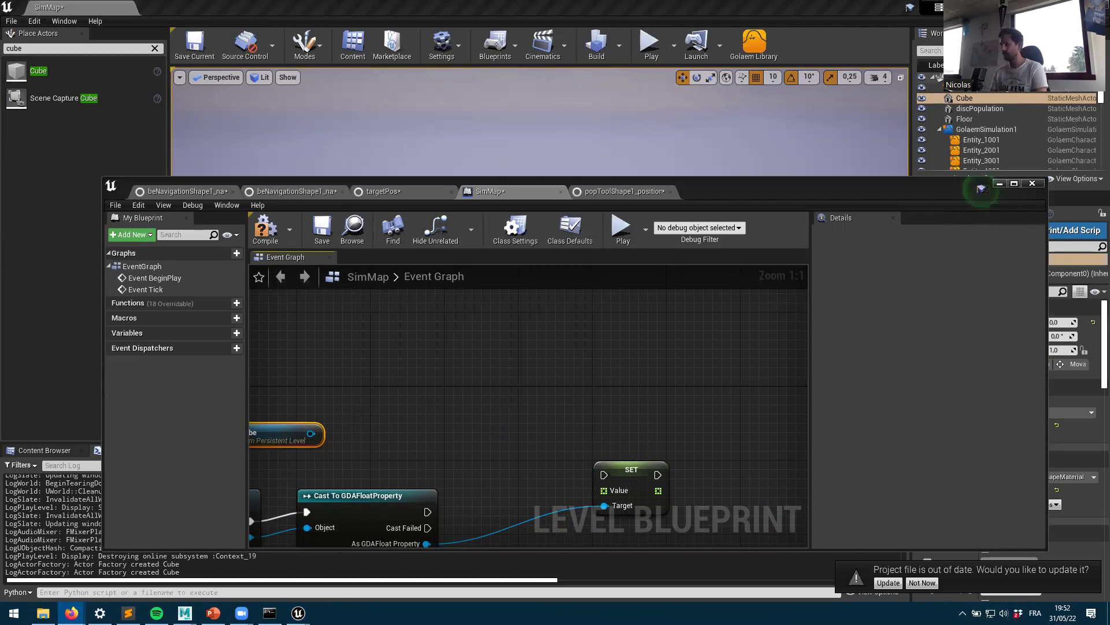
drag(307, 434, 375, 413)
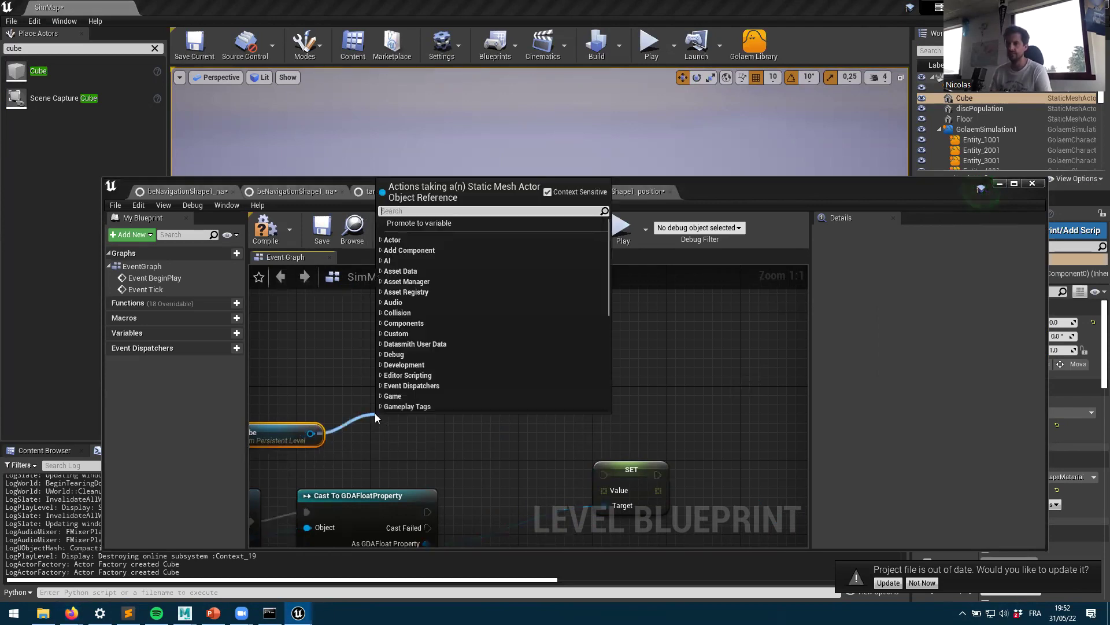
text(scale)
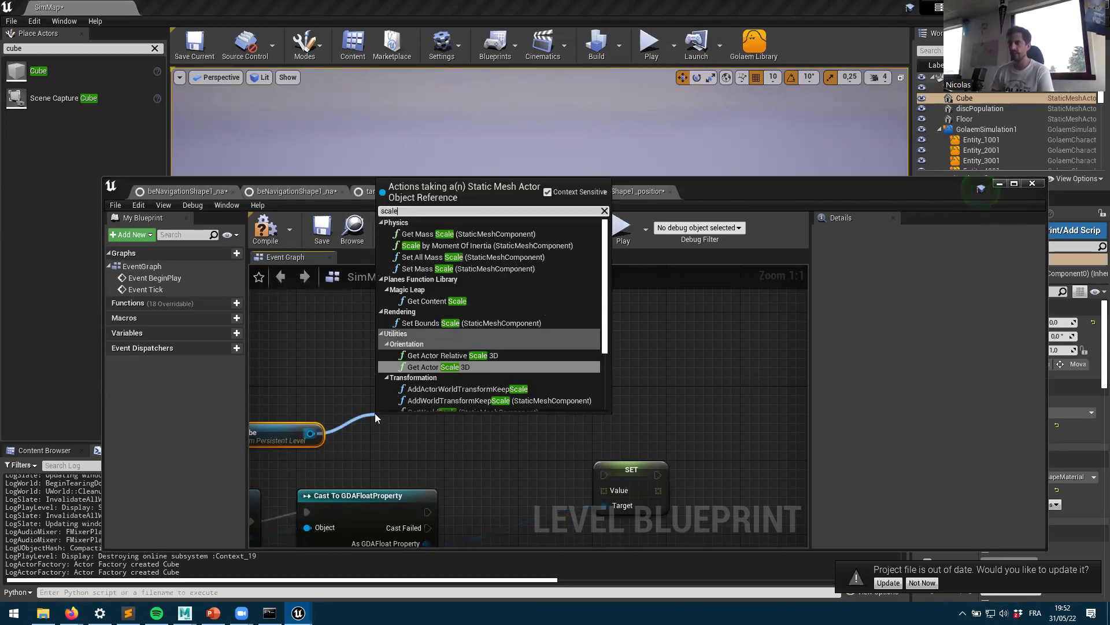
click(435, 368)
drag(421, 427, 405, 378)
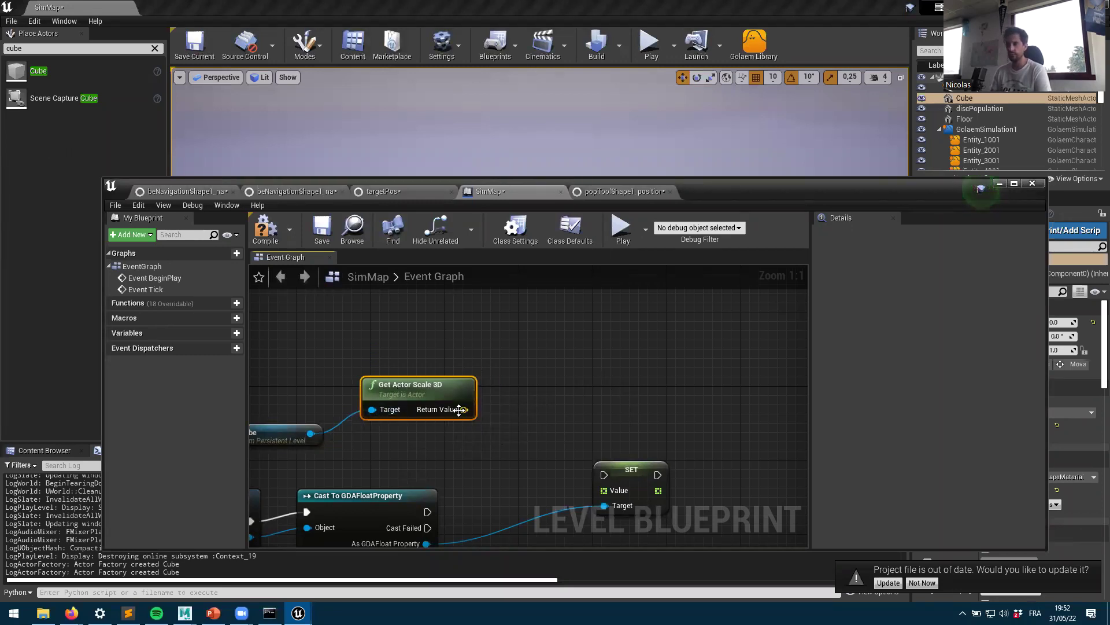
Step: Add a Break Vector node from the scale's Return Value and line up Cube, scale and Break Vector
drag(462, 409, 516, 389)
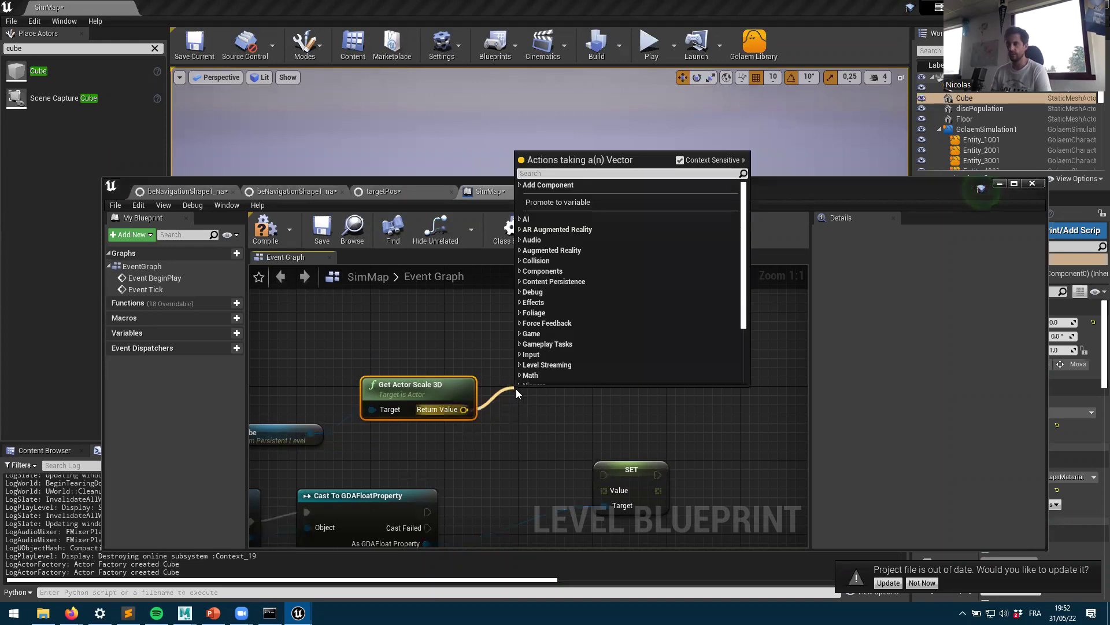
text(break)
key(Return)
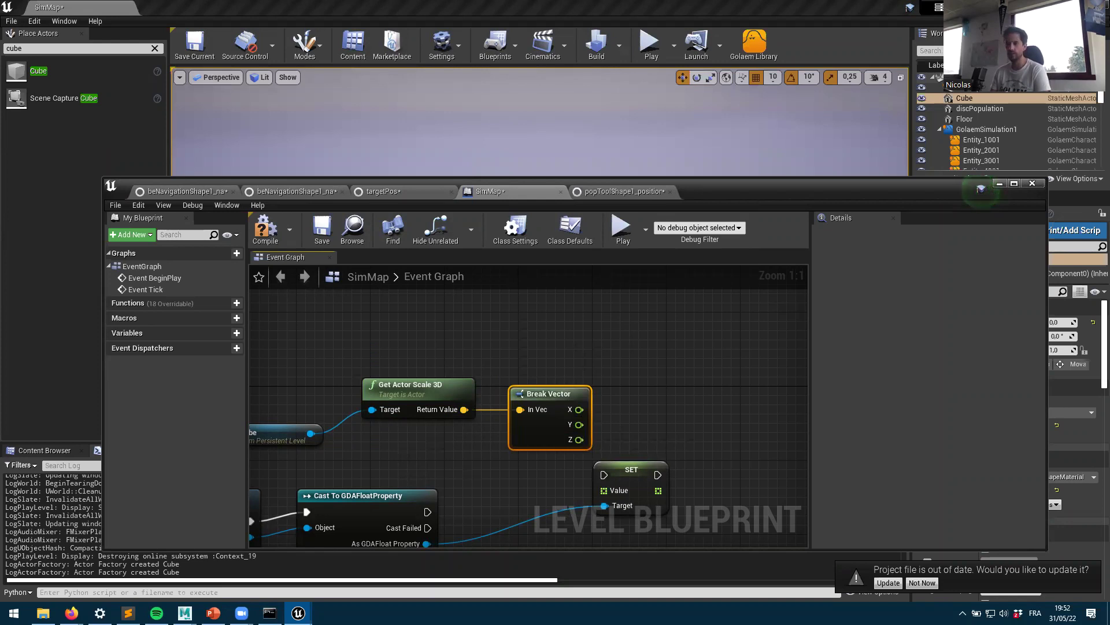
right_drag(341, 459, 610, 391)
click(523, 360)
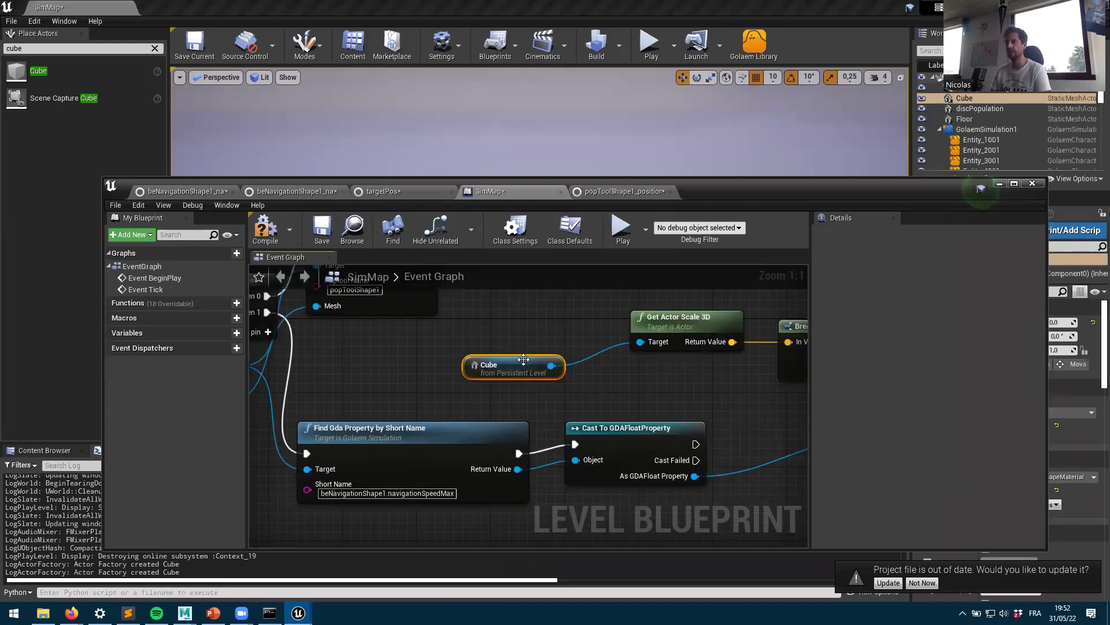
drag(523, 359, 468, 368)
drag(666, 328, 570, 359)
right_drag(561, 324, 333, 322)
drag(588, 324, 497, 333)
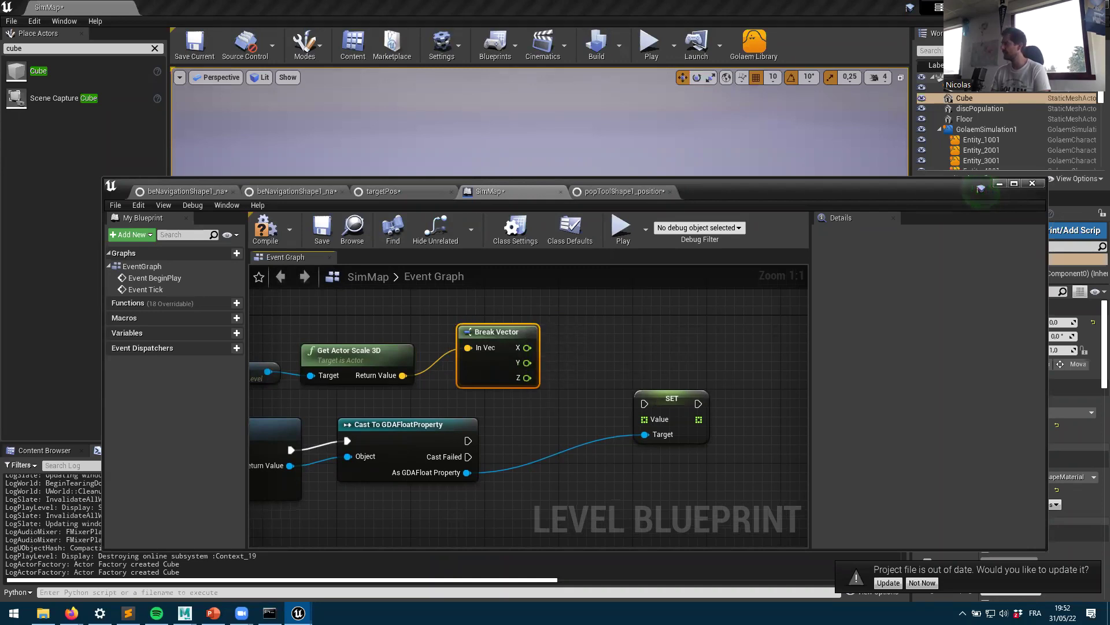
Step: Connect Break Vector X through an auto Make Array into SET Value and compile the blueprint
key(alt+Tab)
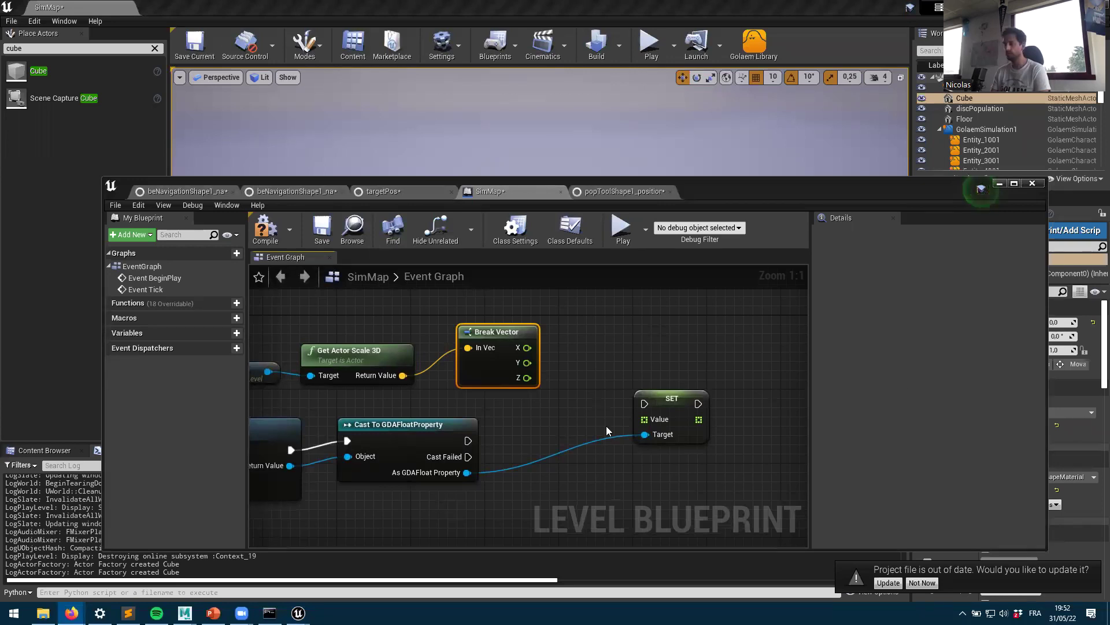
drag(525, 347, 565, 366)
drag(627, 411, 726, 399)
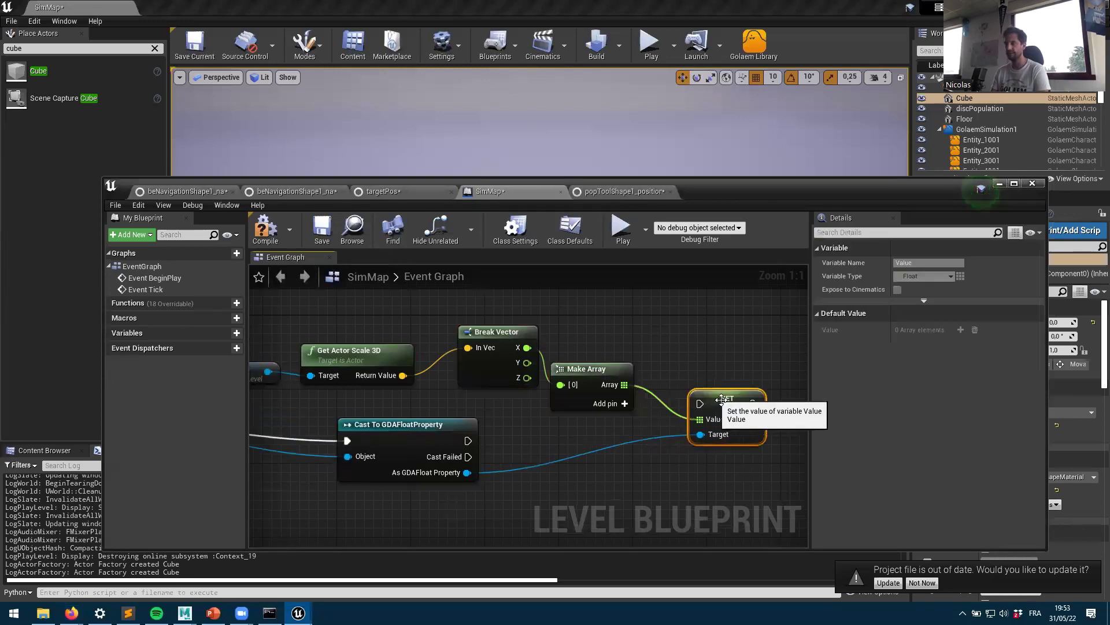
drag(602, 368, 629, 360)
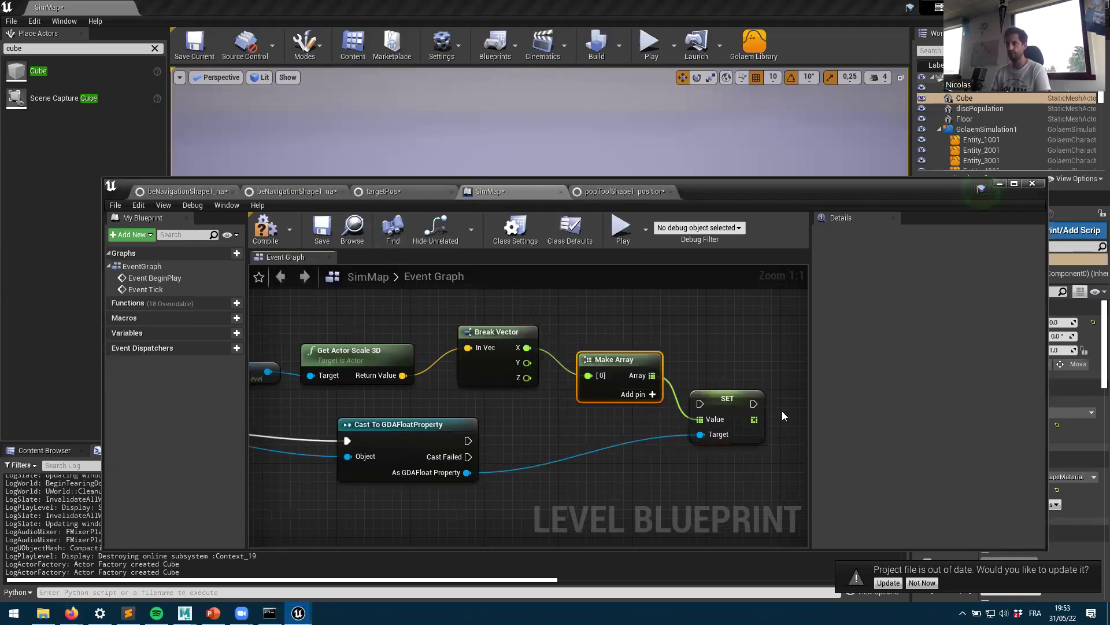
click(273, 241)
Step: Wire the cast's execution output into SET Value and move the blueprint editor down
mouse_move(446, 412)
right_down()
mouse_move(739, 410)
mouse_move(440, 391)
right_up()
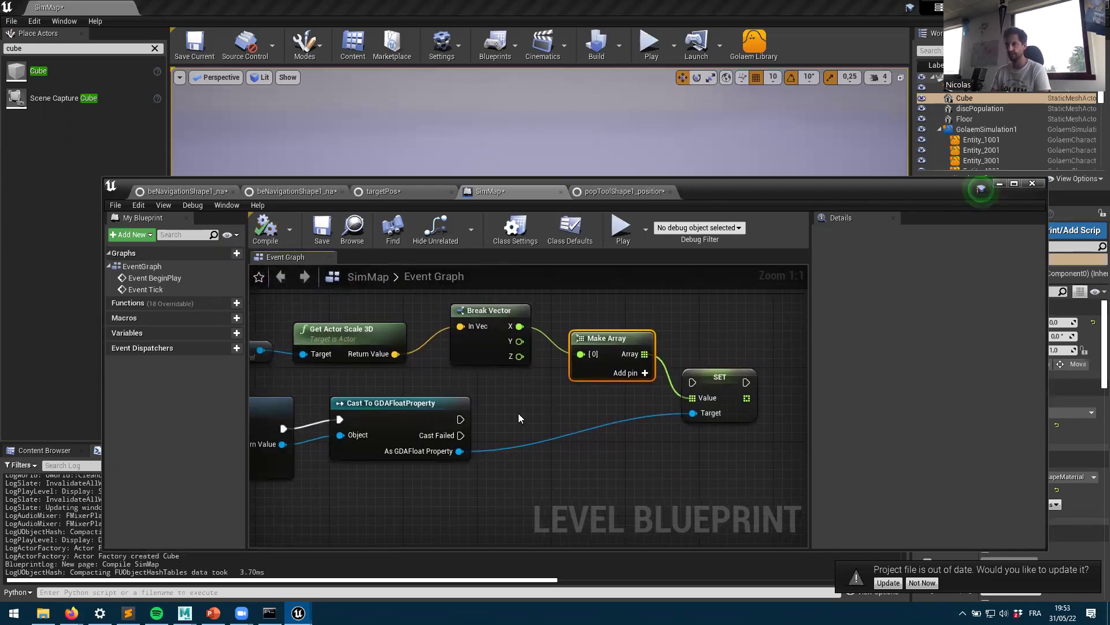
drag(460, 418, 693, 382)
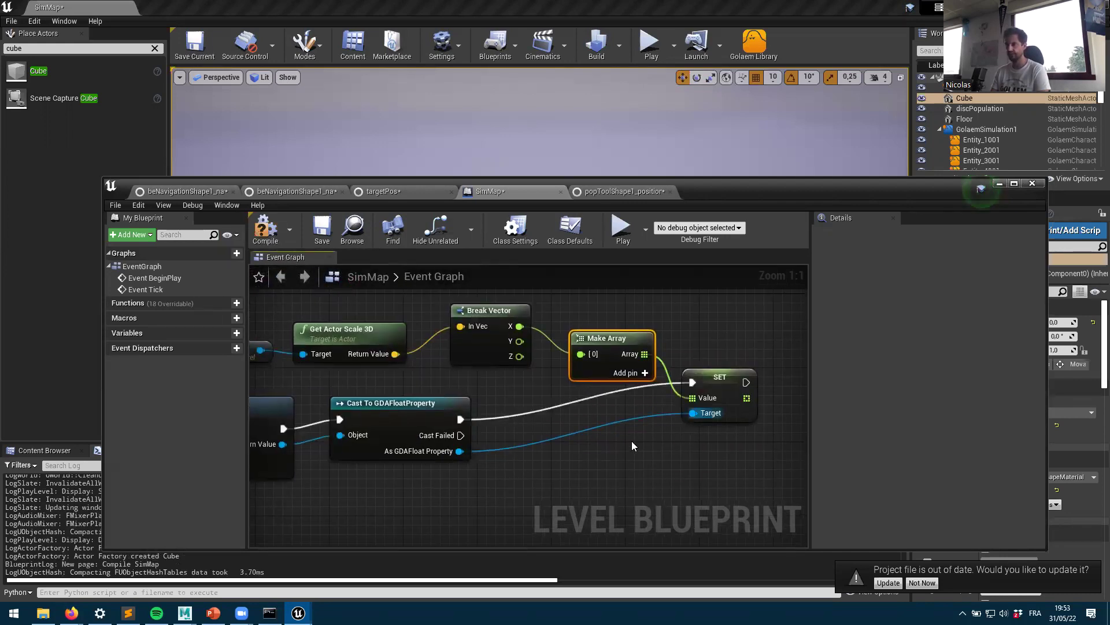
right_drag(506, 426, 610, 423)
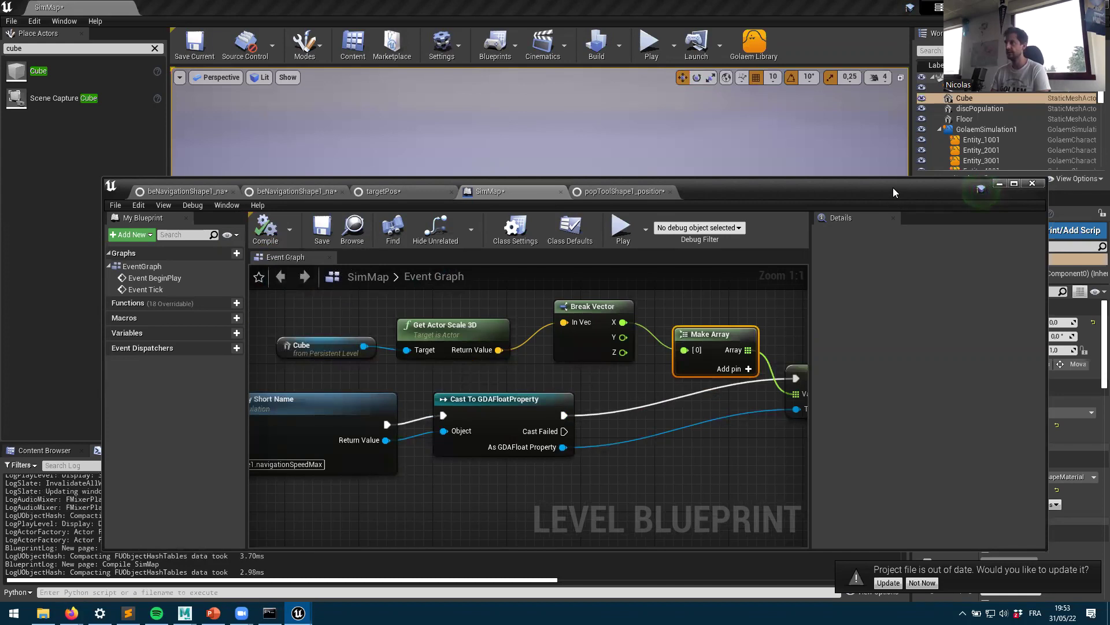
drag(893, 189, 709, 427)
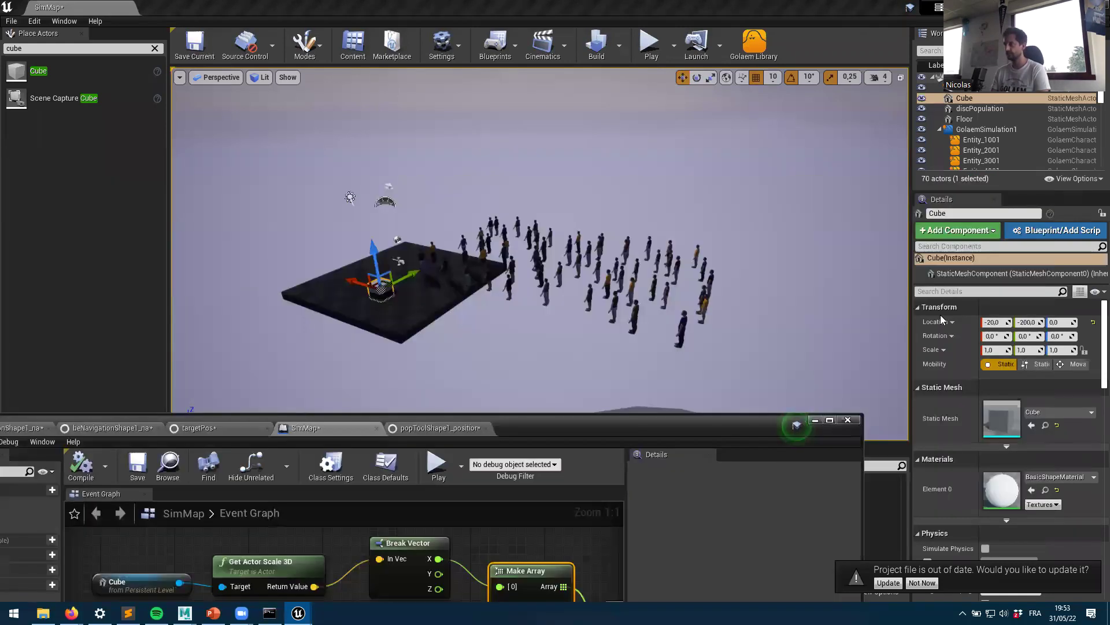
Step: Select the cube's X scale field, then the Golaem simulation to review its properties
click(995, 353)
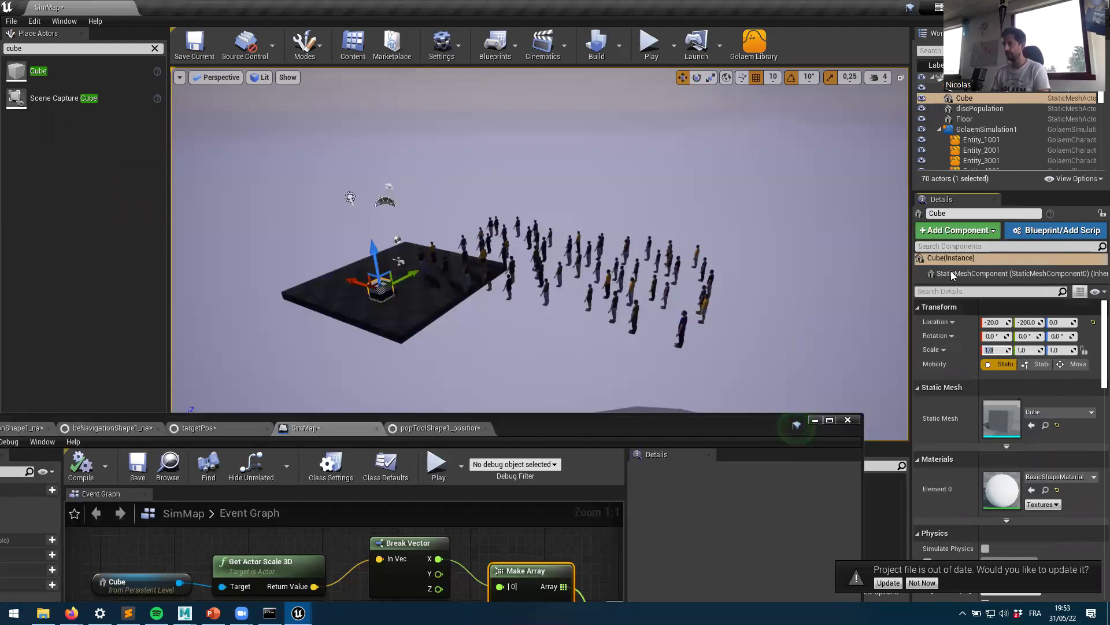
click(977, 129)
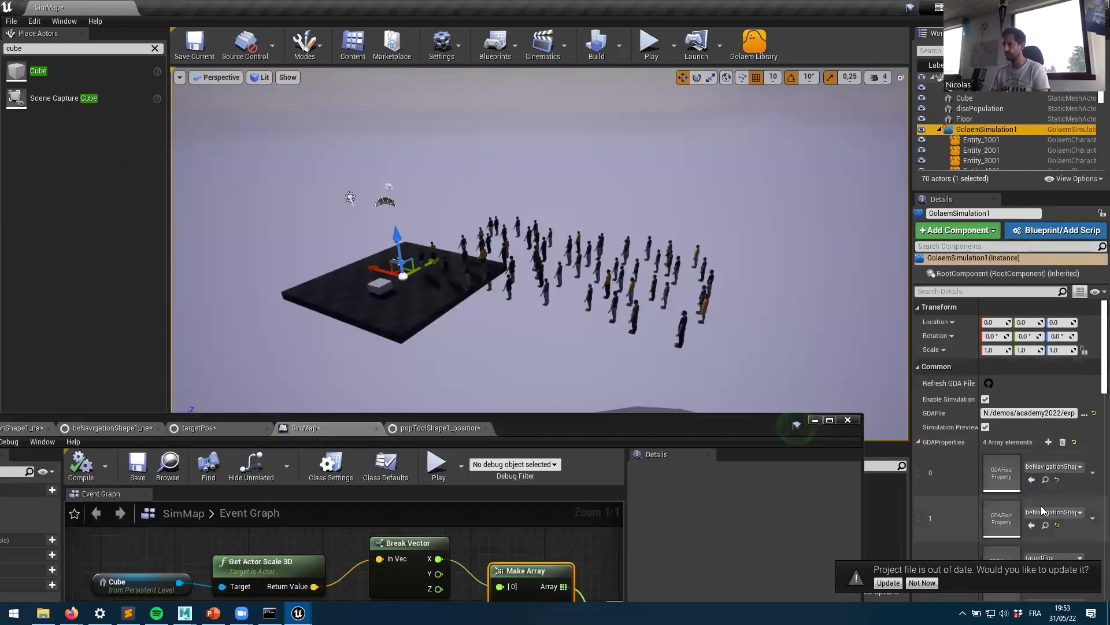
scroll(1015, 515, down, 1)
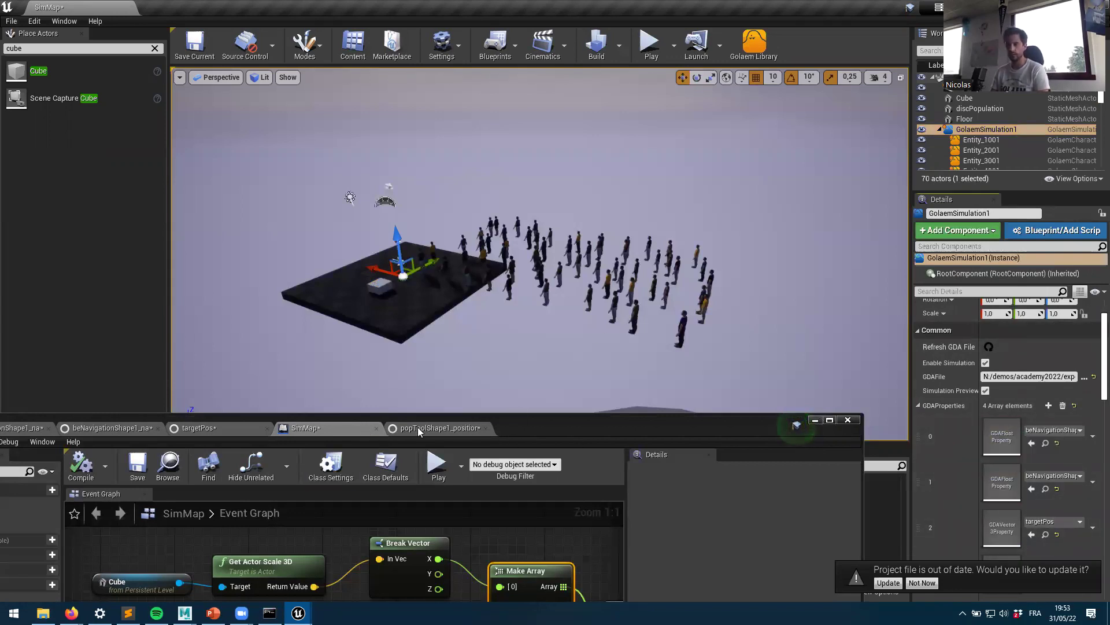
drag(508, 428, 639, 232)
Step: Reset the navigation speed-min Value 0 from 200 to 100 and hide the property editor
click(256, 230)
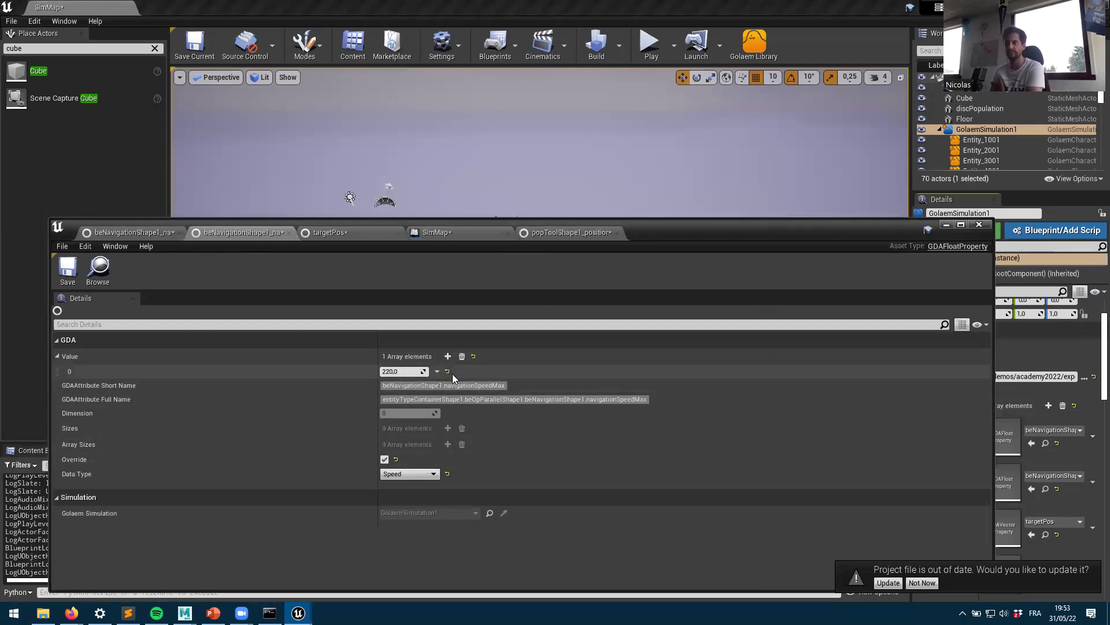
click(156, 230)
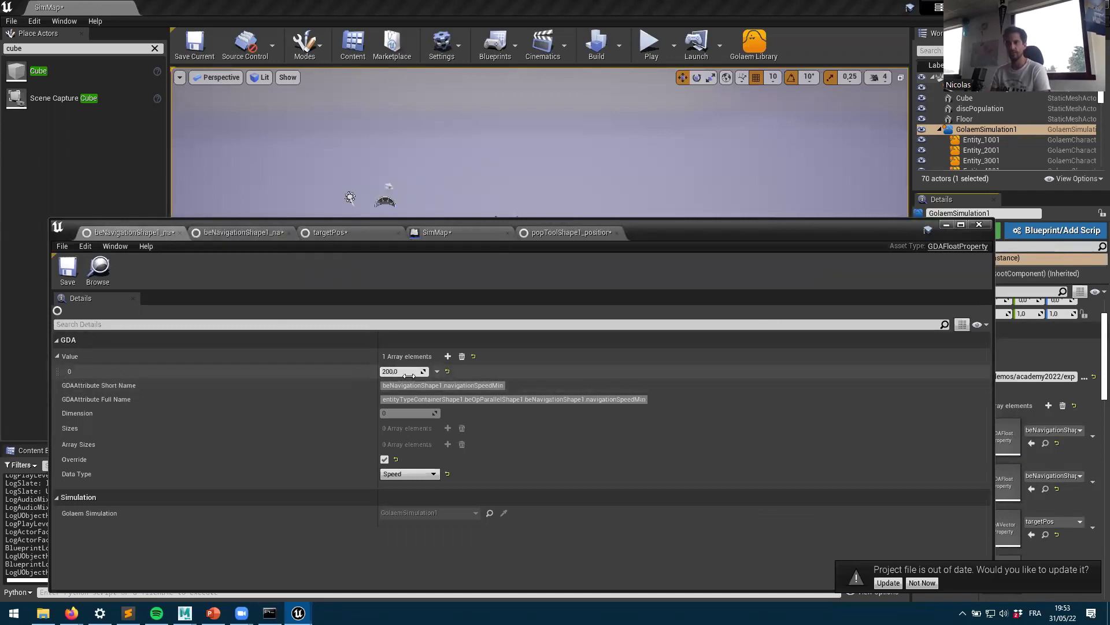
click(447, 371)
click(249, 233)
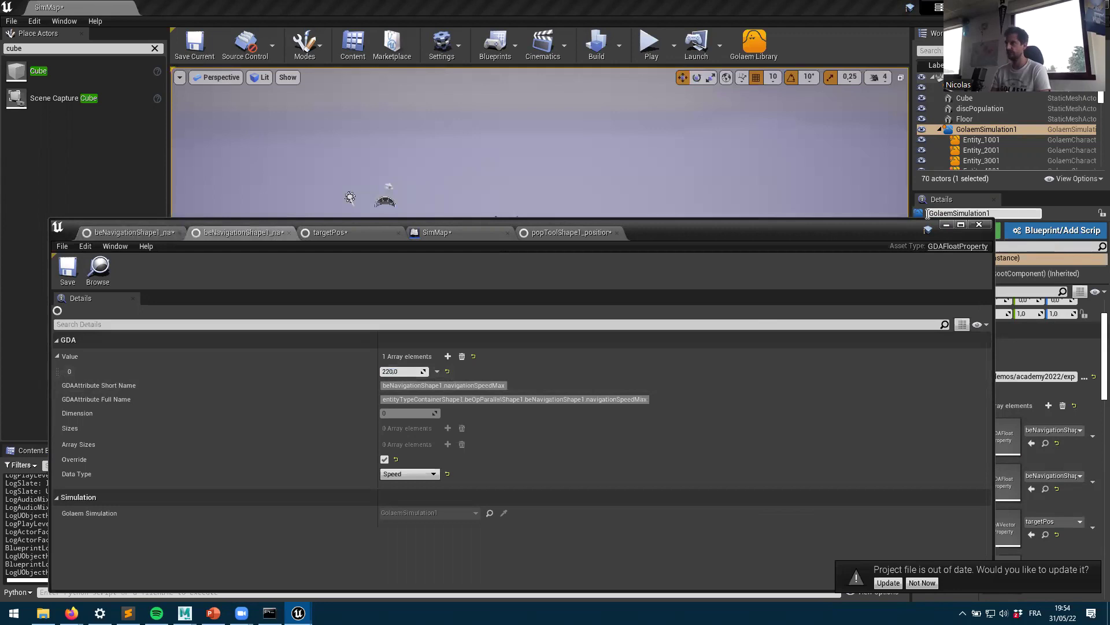
click(946, 225)
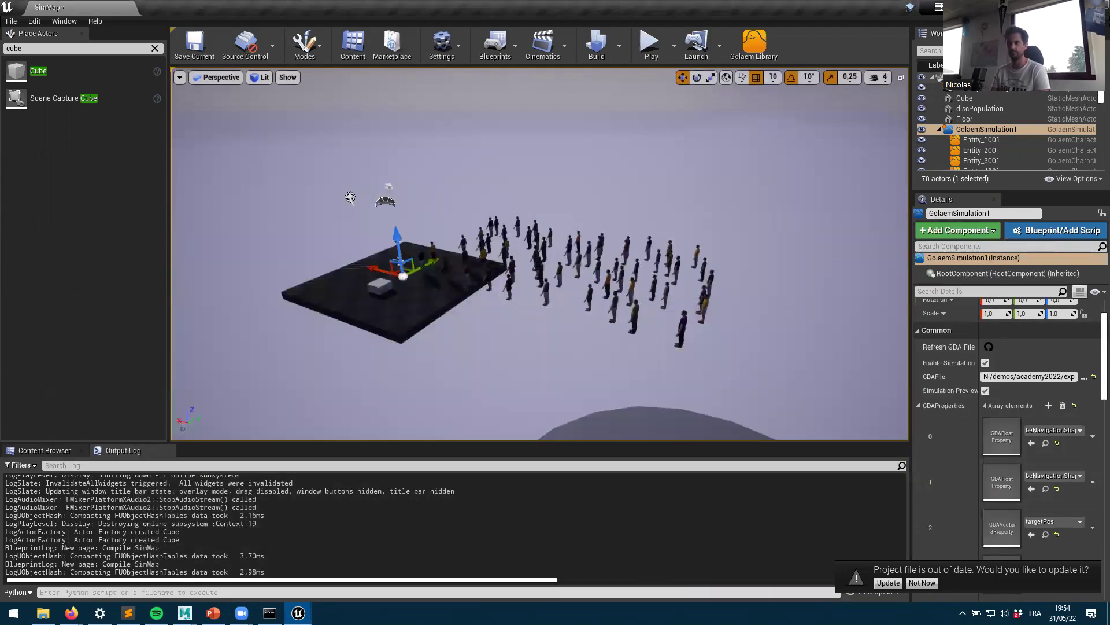
Step: Select the Cube and set its X scale to 100, stretching it into a long bar
double_click(1003, 484)
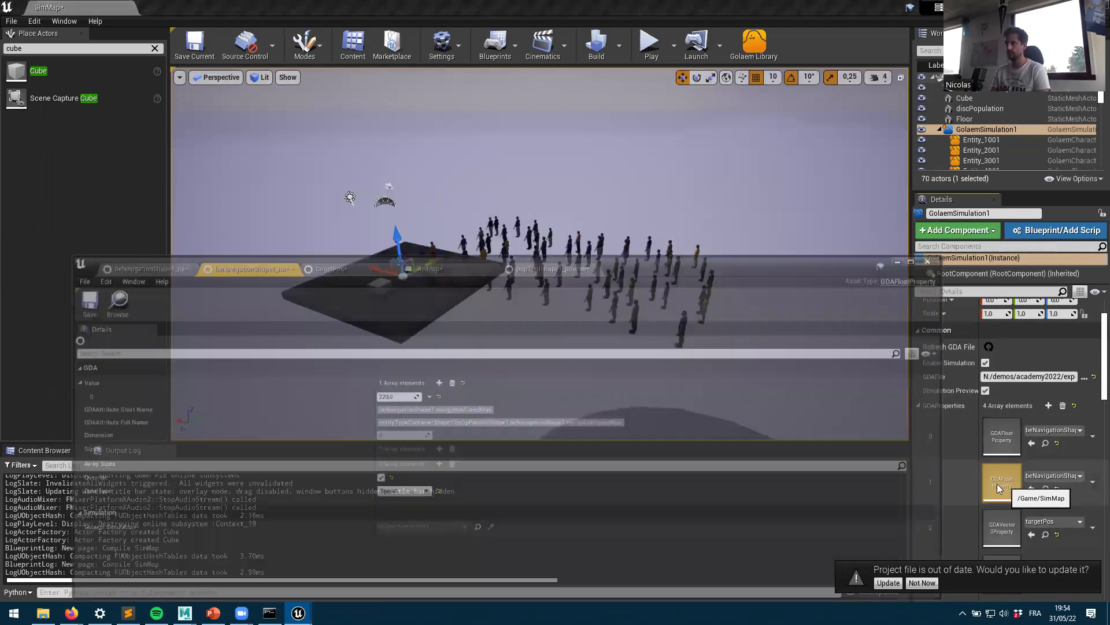
click(946, 225)
click(965, 98)
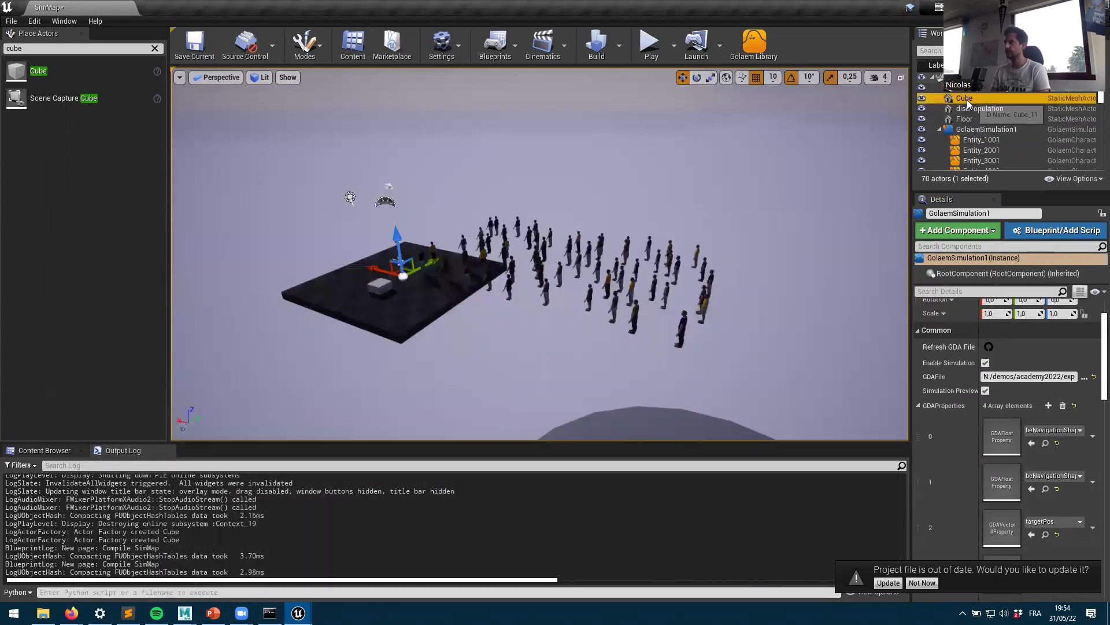
click(995, 315)
text(1)
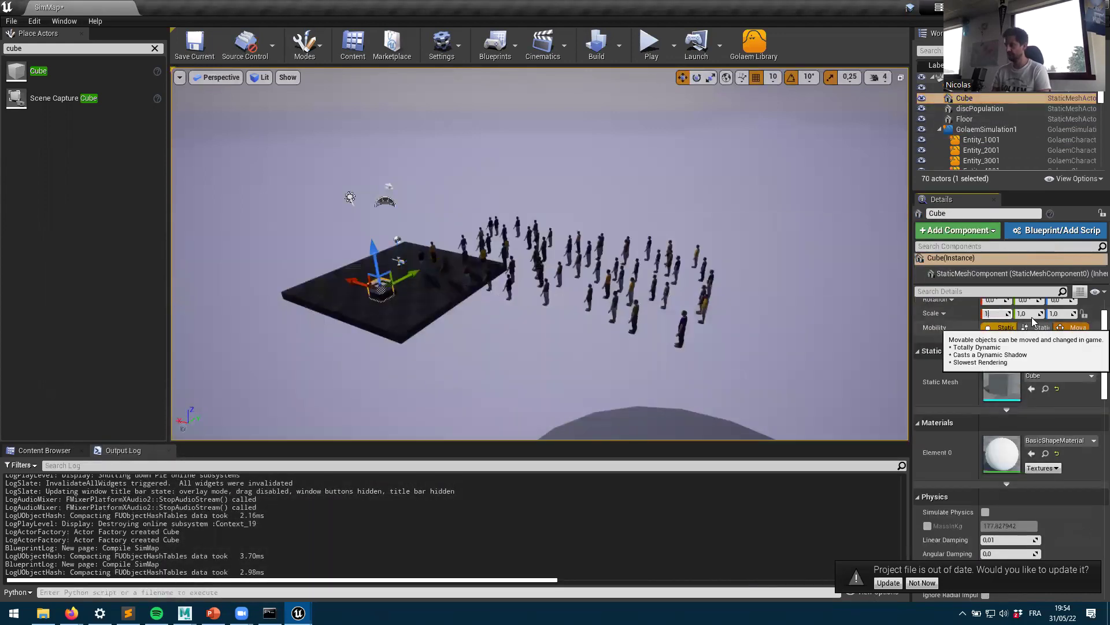
text(00)
key(Return)
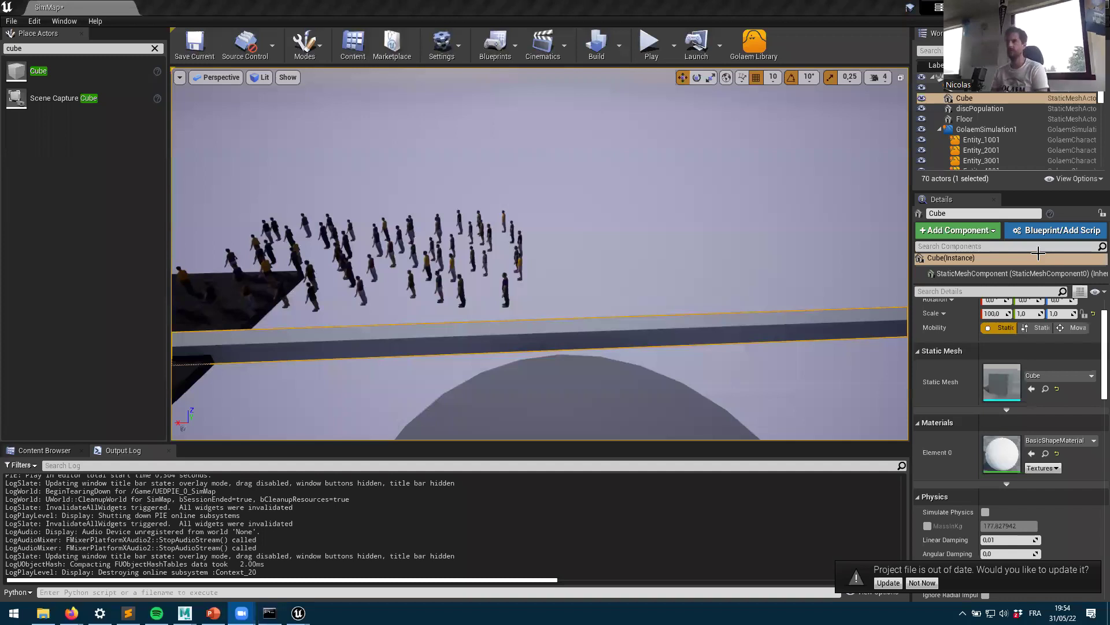
Step: Play and stop the level, find the popToolShape1.orientations error in the Output Log, then switch to Maya
click(650, 49)
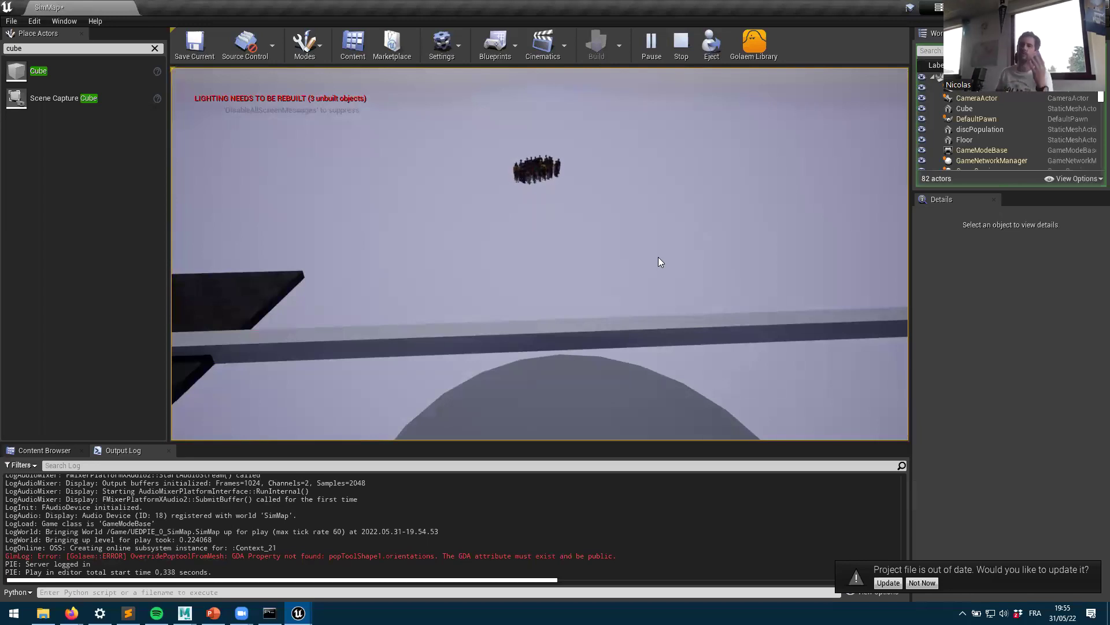
click(686, 55)
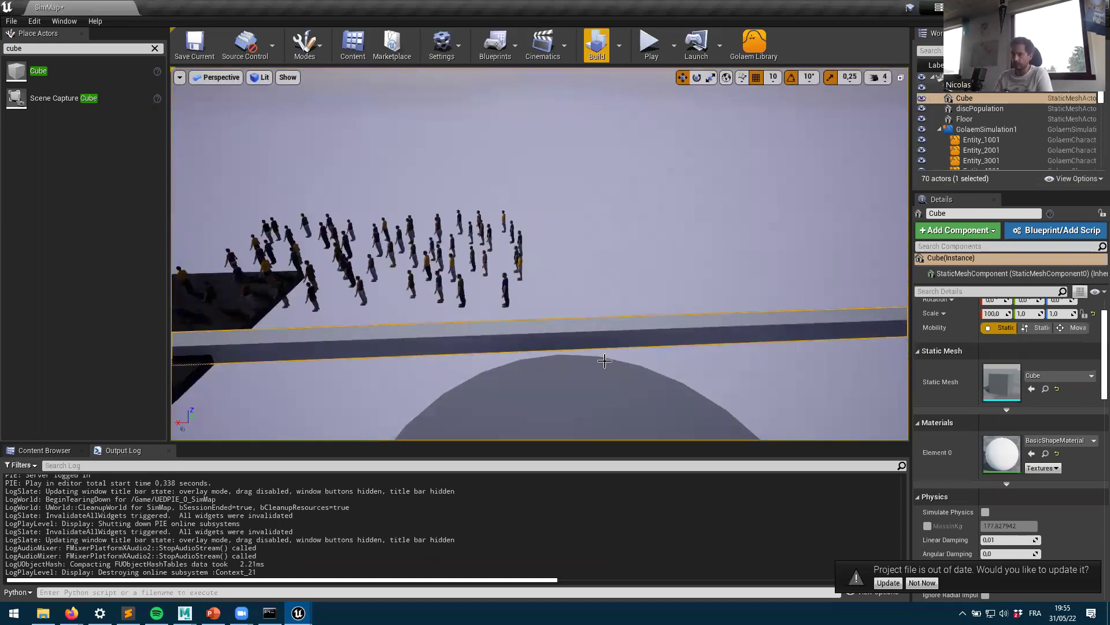
scroll(604, 361, down, 3)
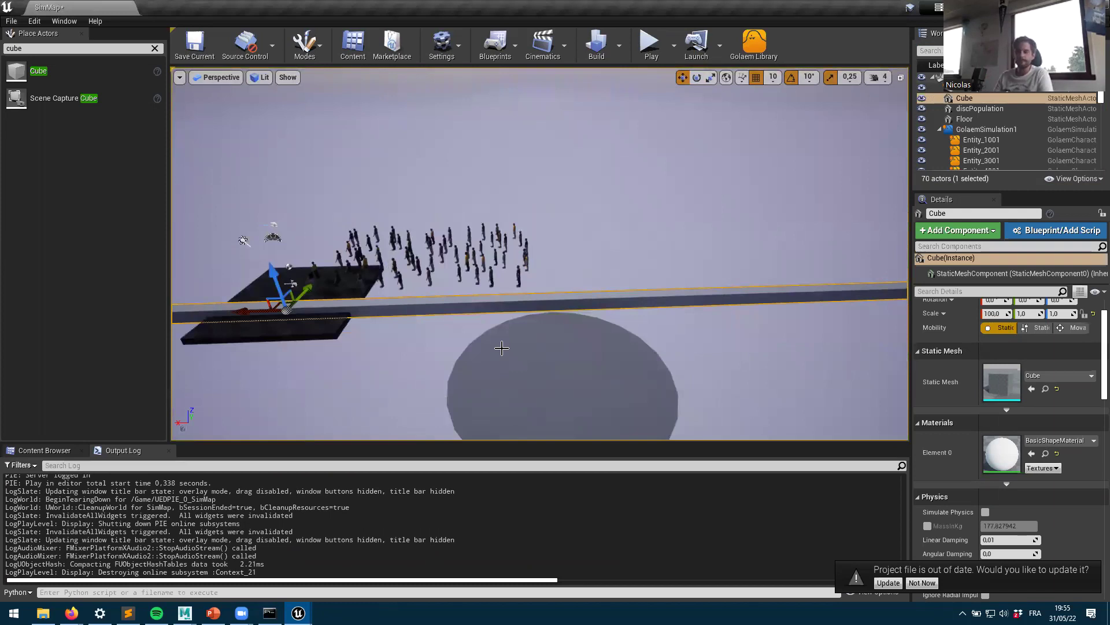
scroll(346, 543, up, 3)
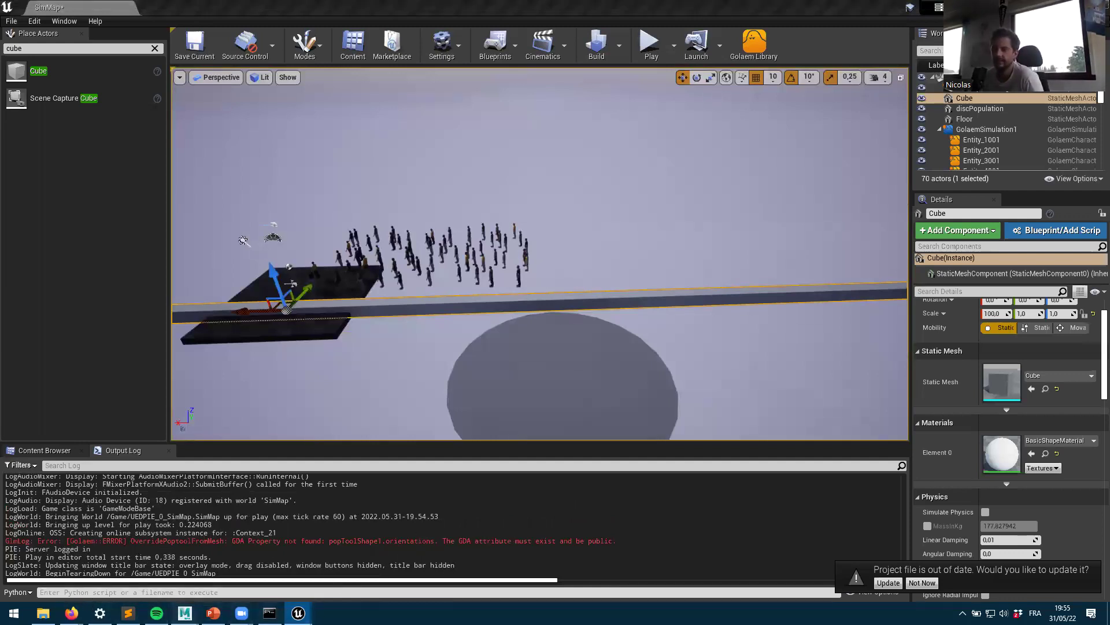
mouse_move(185, 613)
click(260, 554)
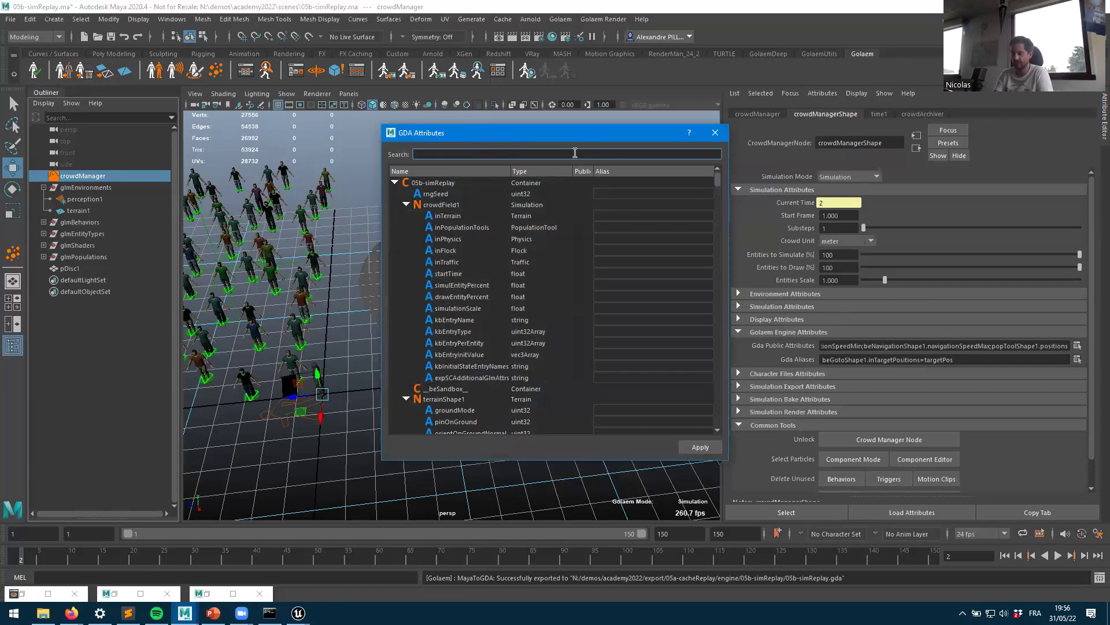
Step: Make popToolShape1.orientations a public GDA attribute and re-export the Golaem digital asset
text(pos)
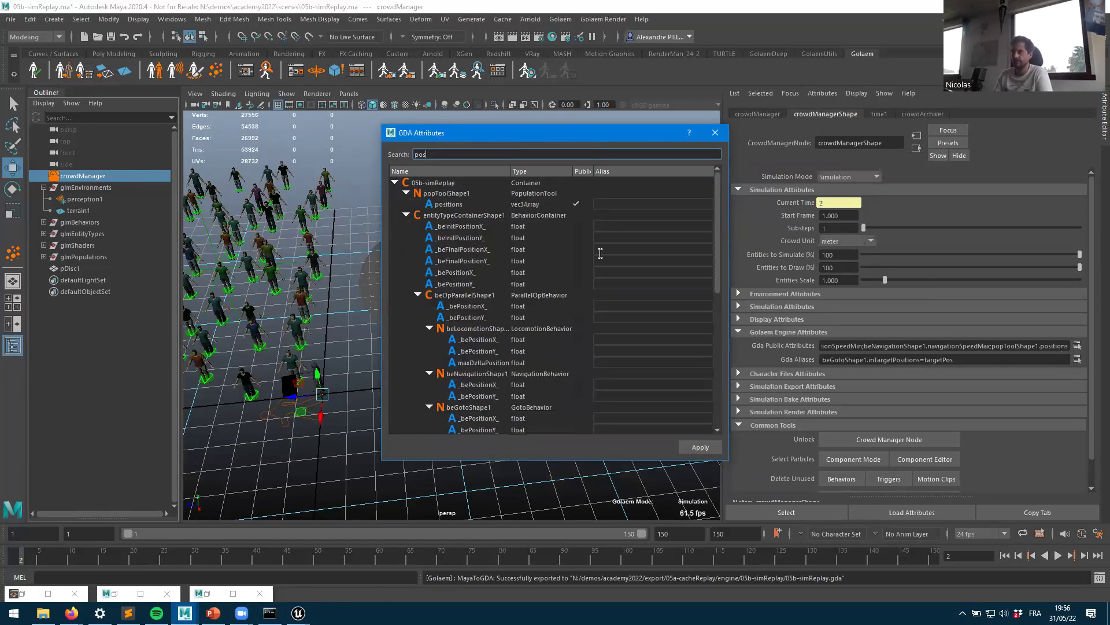
key(BackSpace)
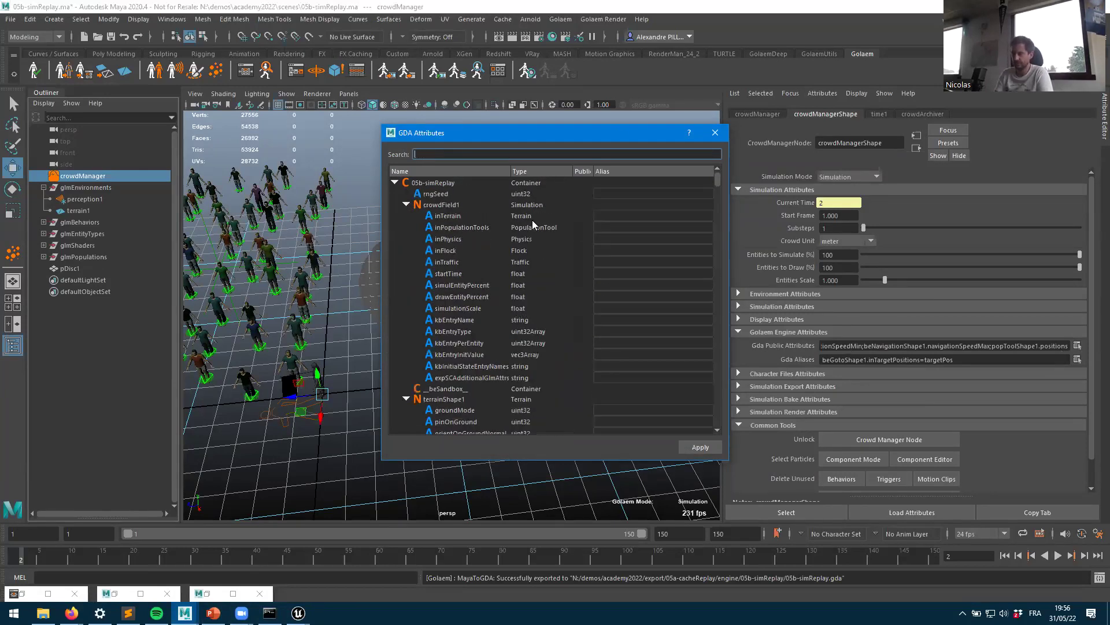
text(pop)
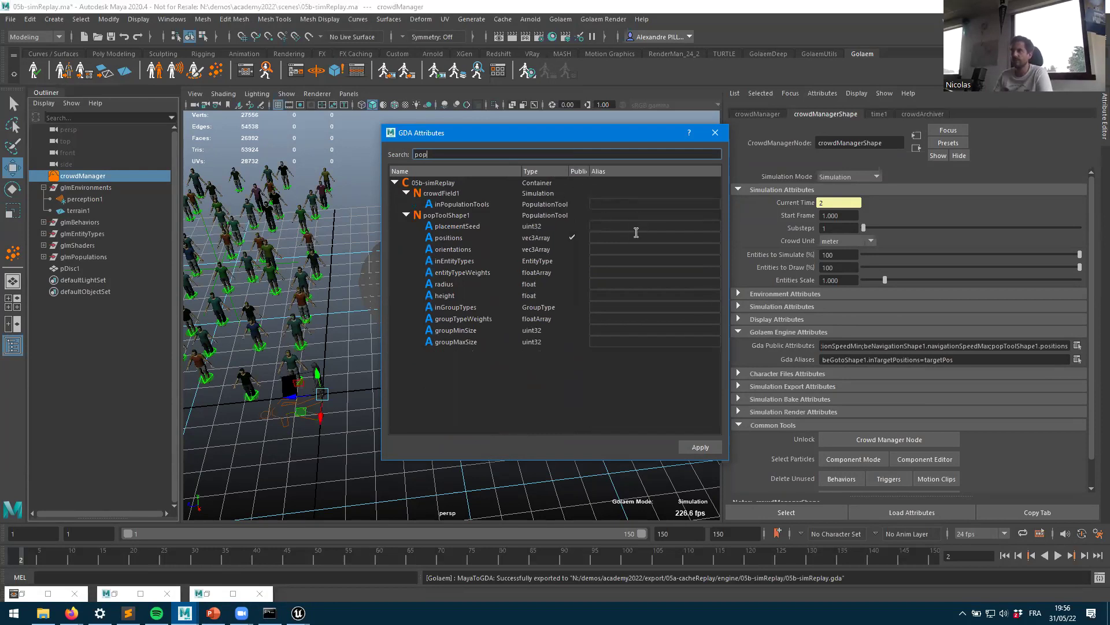
click(572, 249)
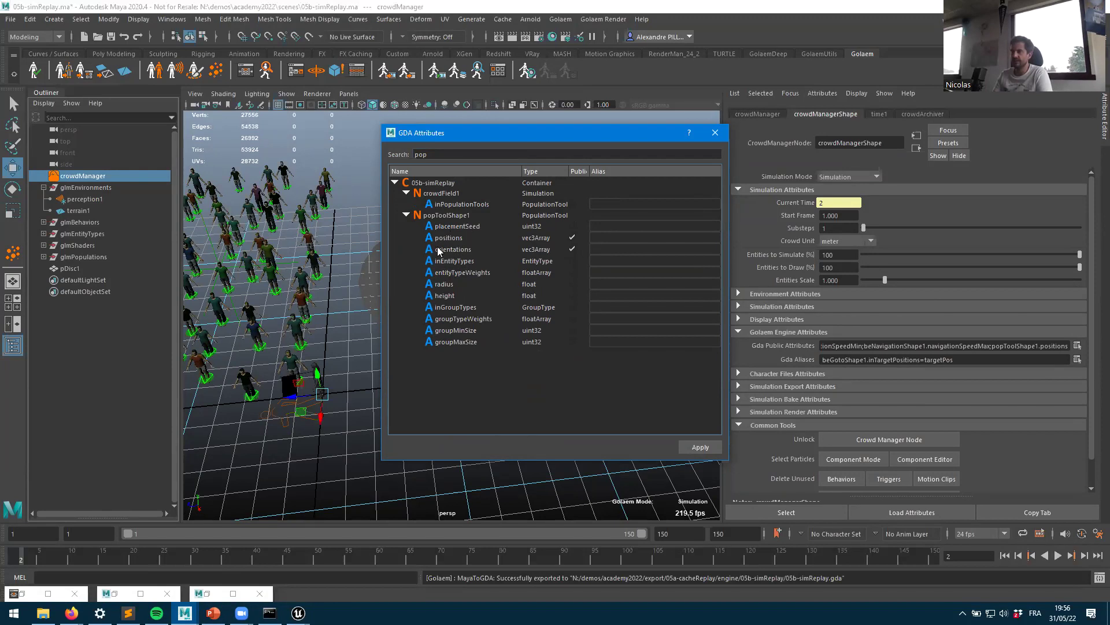
click(700, 447)
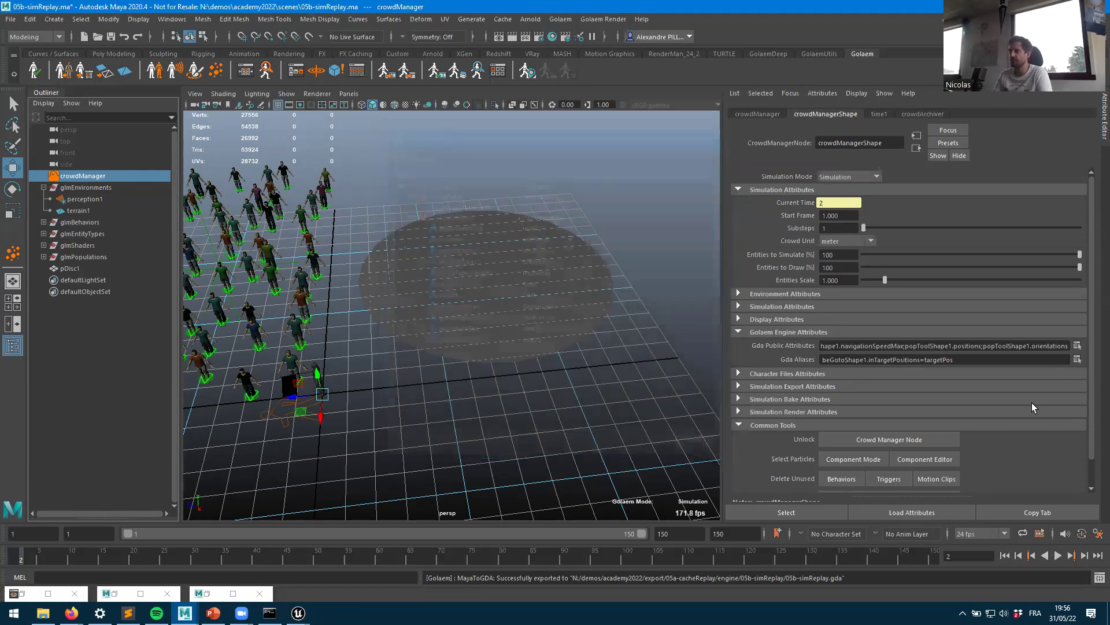
click(407, 71)
click(919, 524)
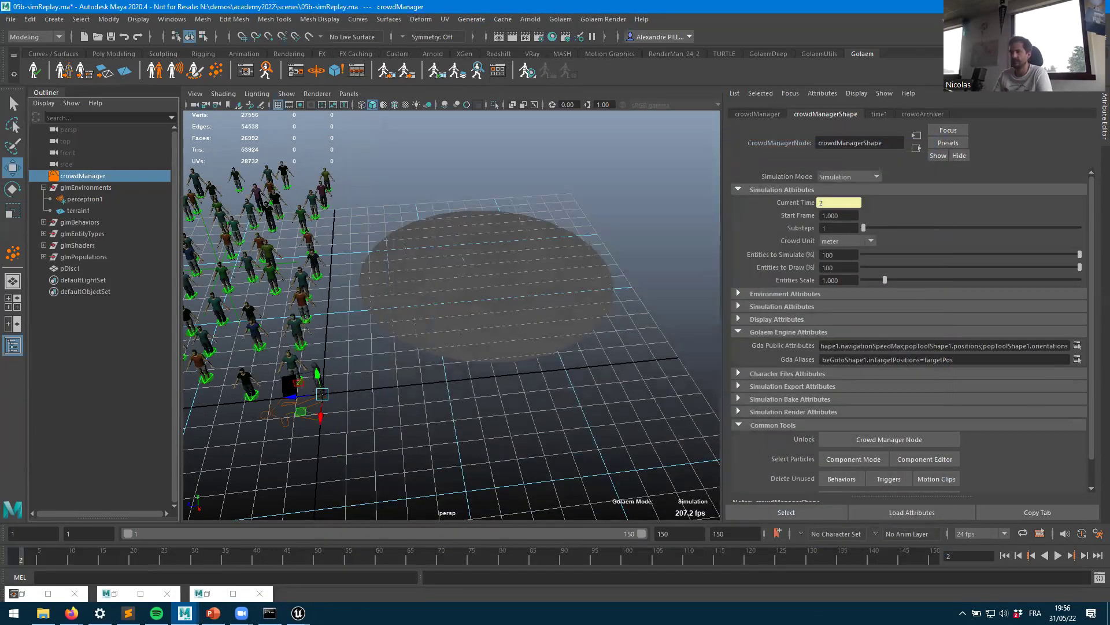
Step: Back in Unreal, show the BeginPlay and Override Poptool from Mesh nodes and select GolaemSimulation1
mouse_move(299, 613)
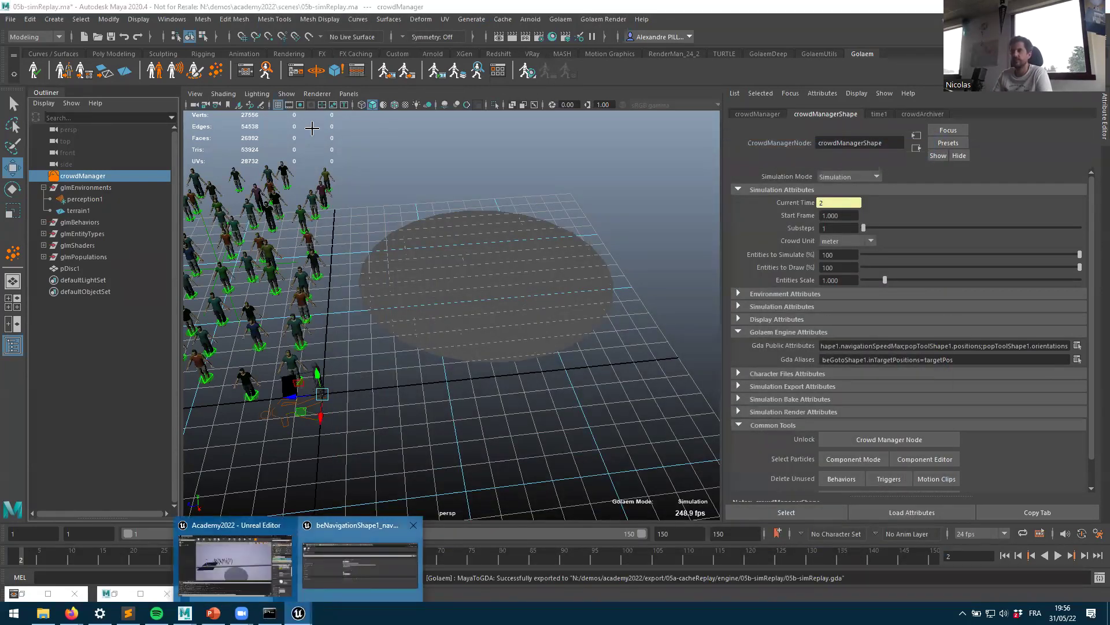
click(360, 563)
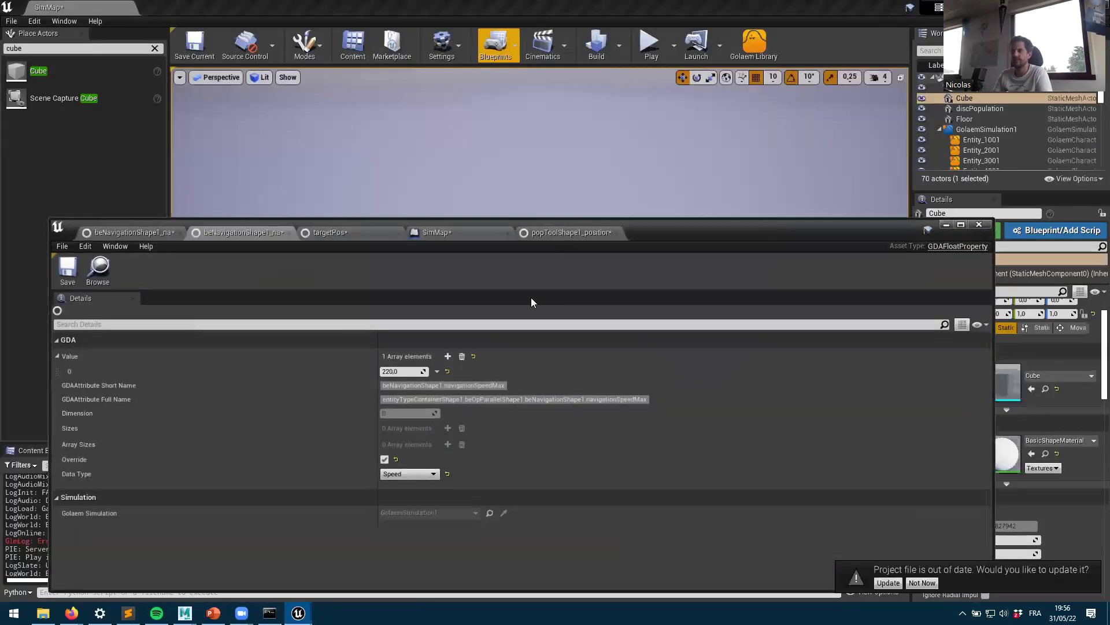
click(436, 233)
right_drag(448, 446, 500, 460)
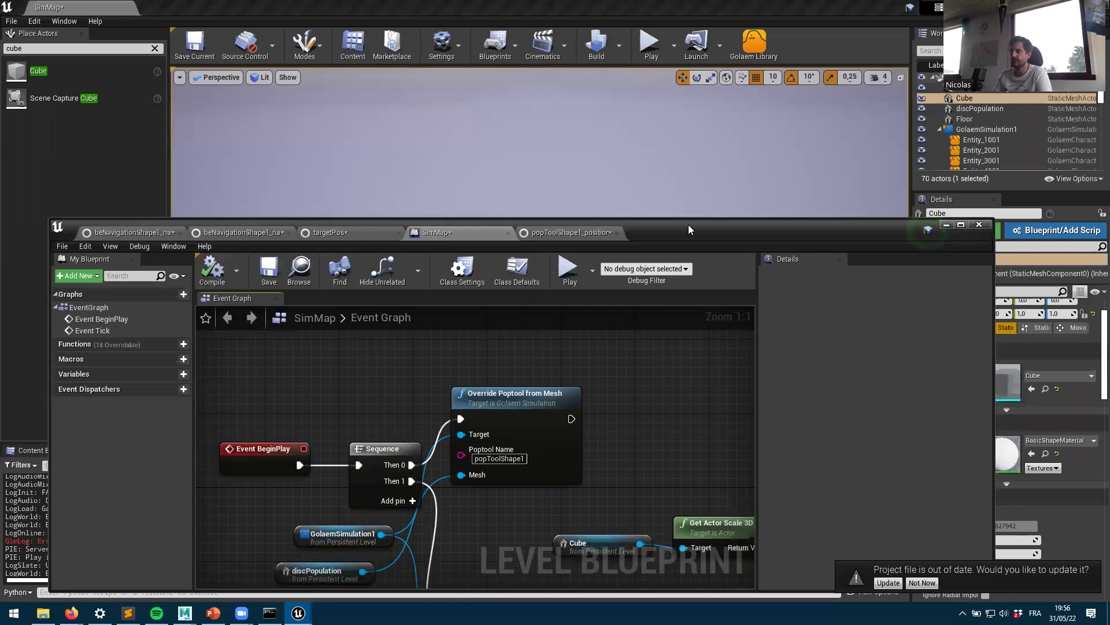
drag(694, 225, 581, 395)
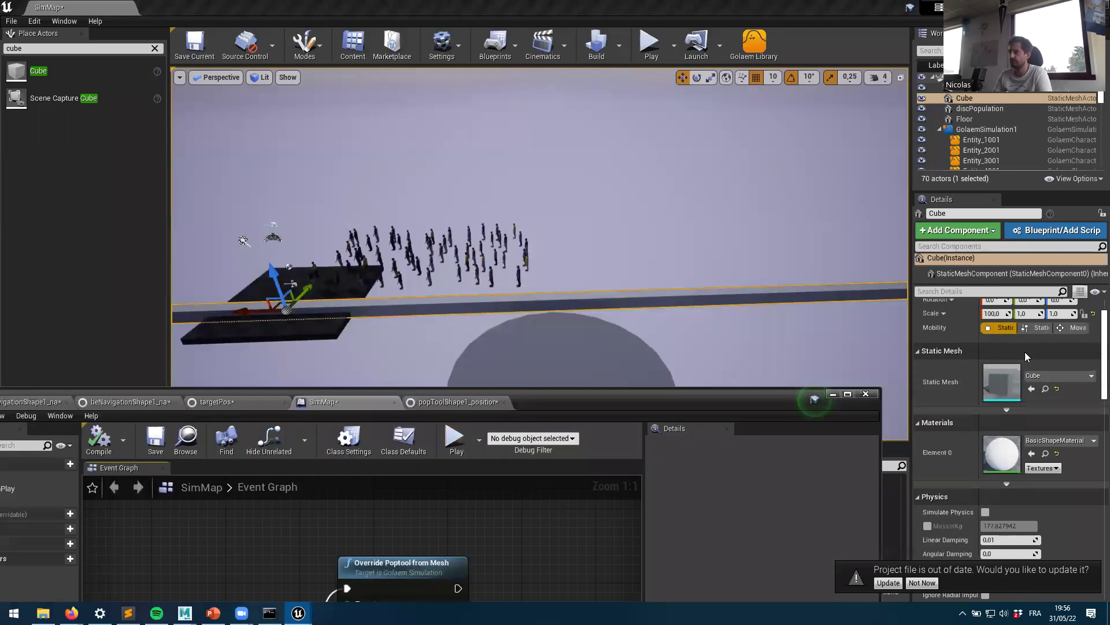
scroll(1025, 352, up, 1)
click(989, 128)
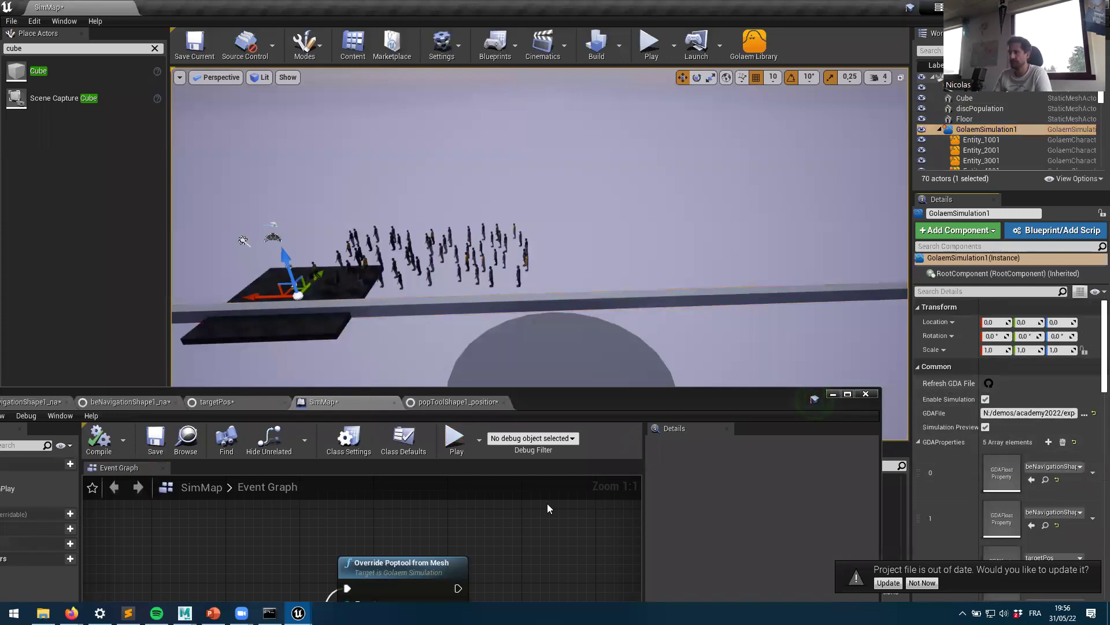
Step: Simulate, then play the level to watch the Golaem crowd run, and end the session
click(461, 439)
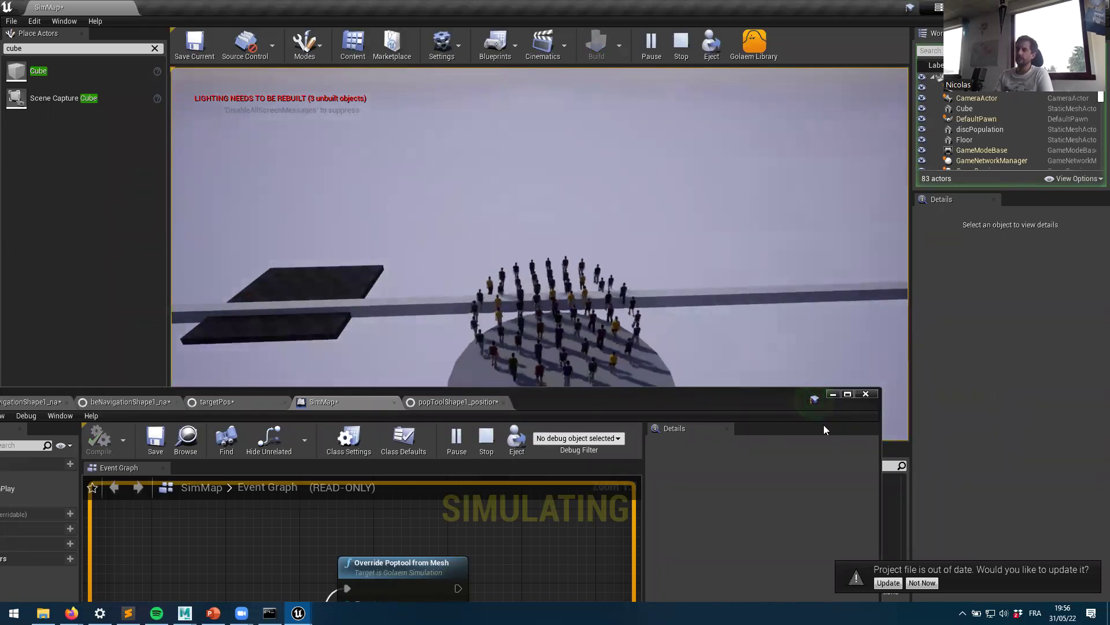
drag(597, 393, 578, 497)
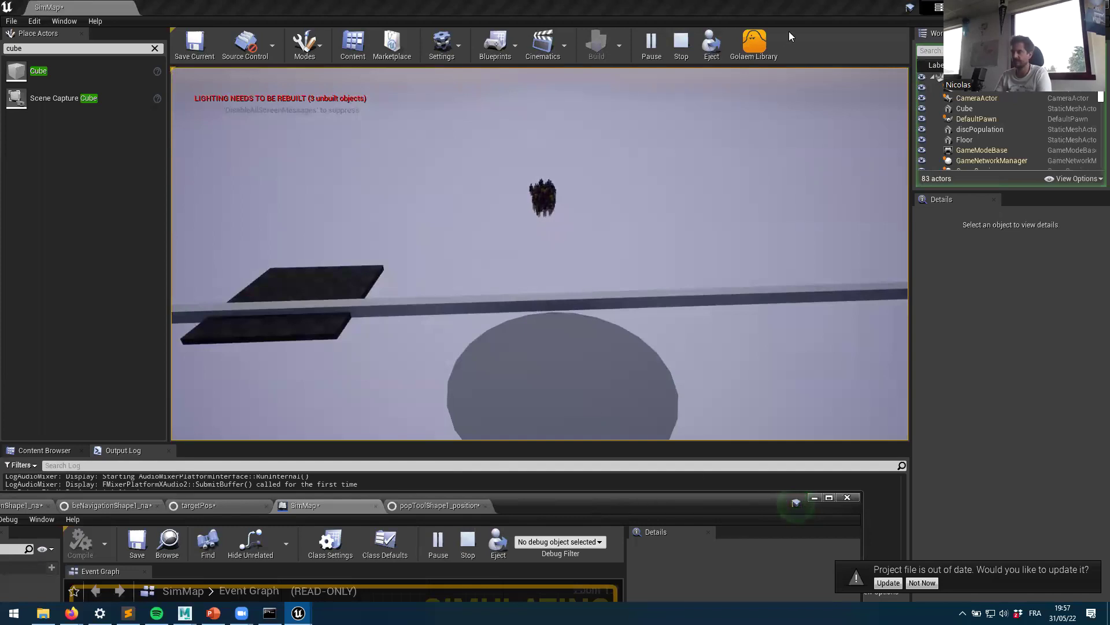
click(683, 45)
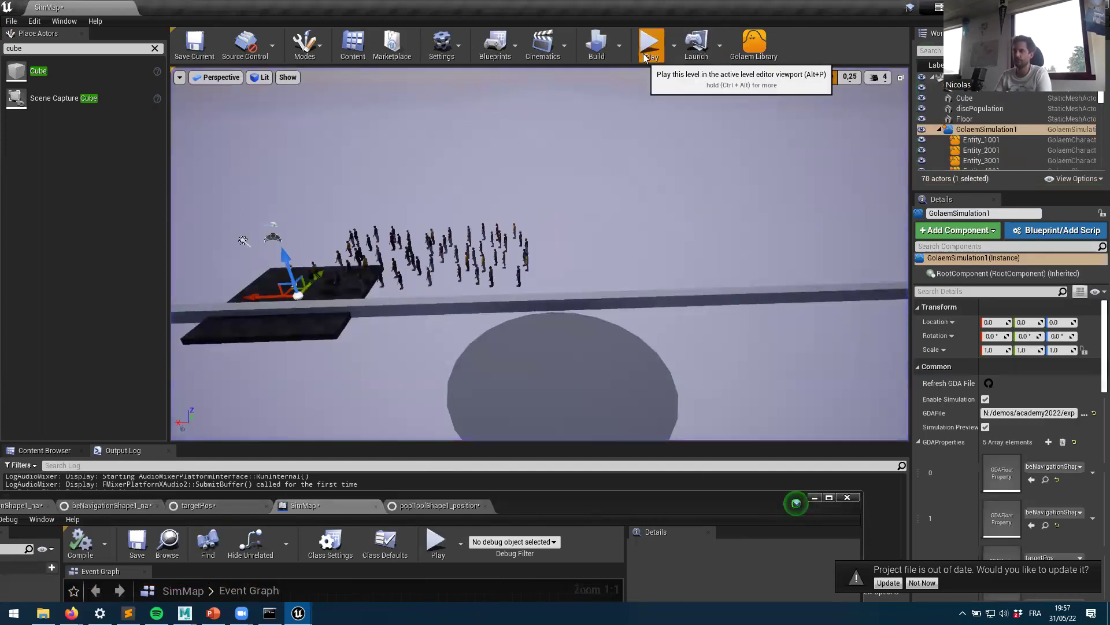
click(645, 57)
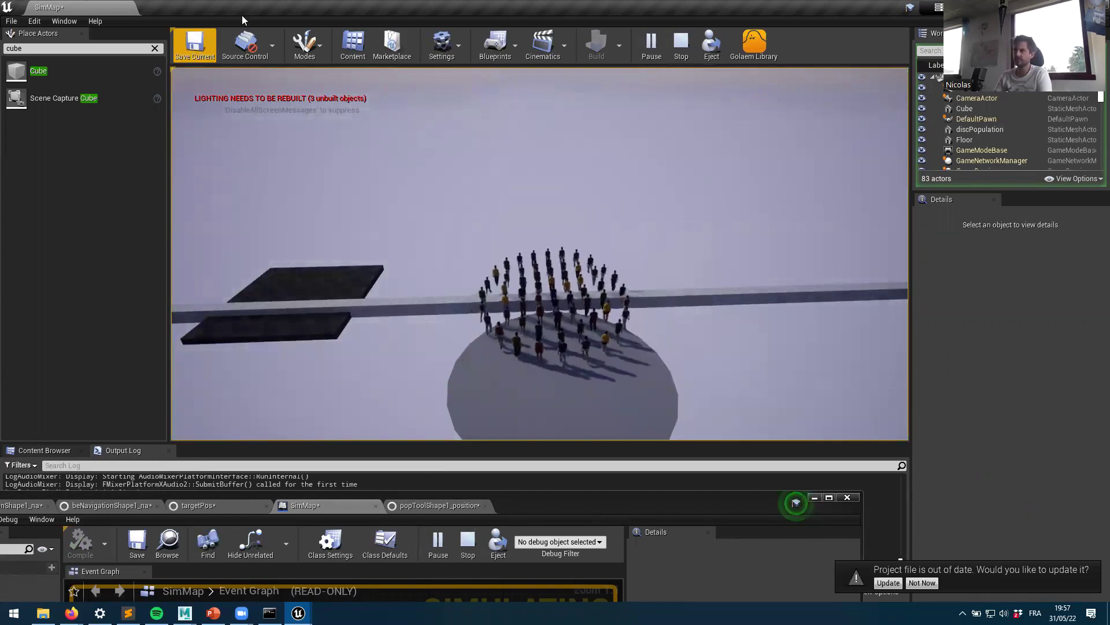
click(174, 119)
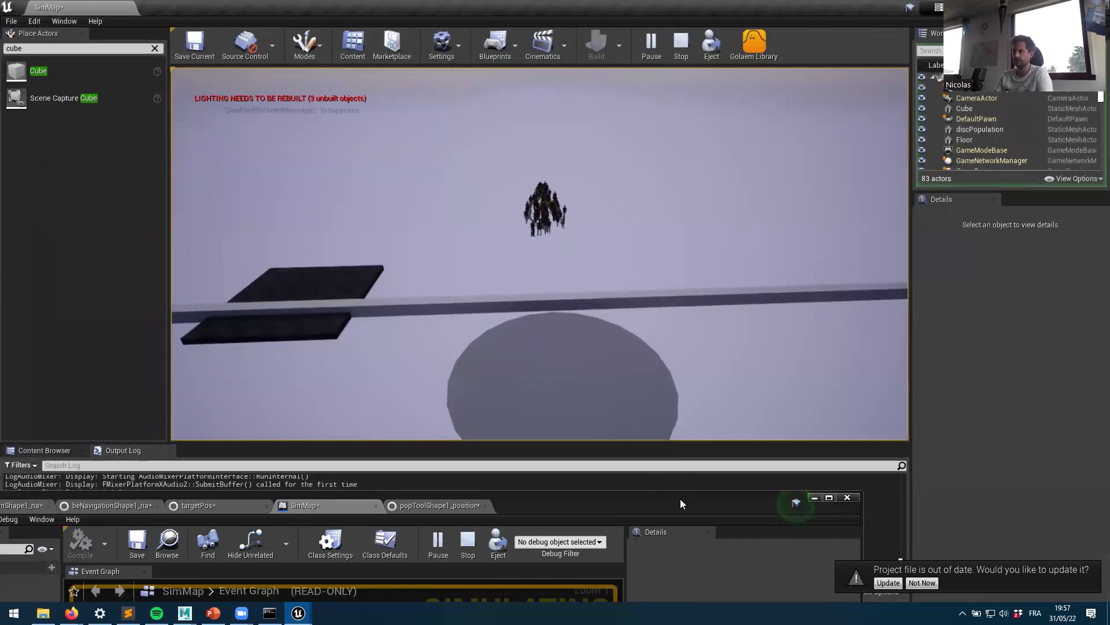
key(Escape)
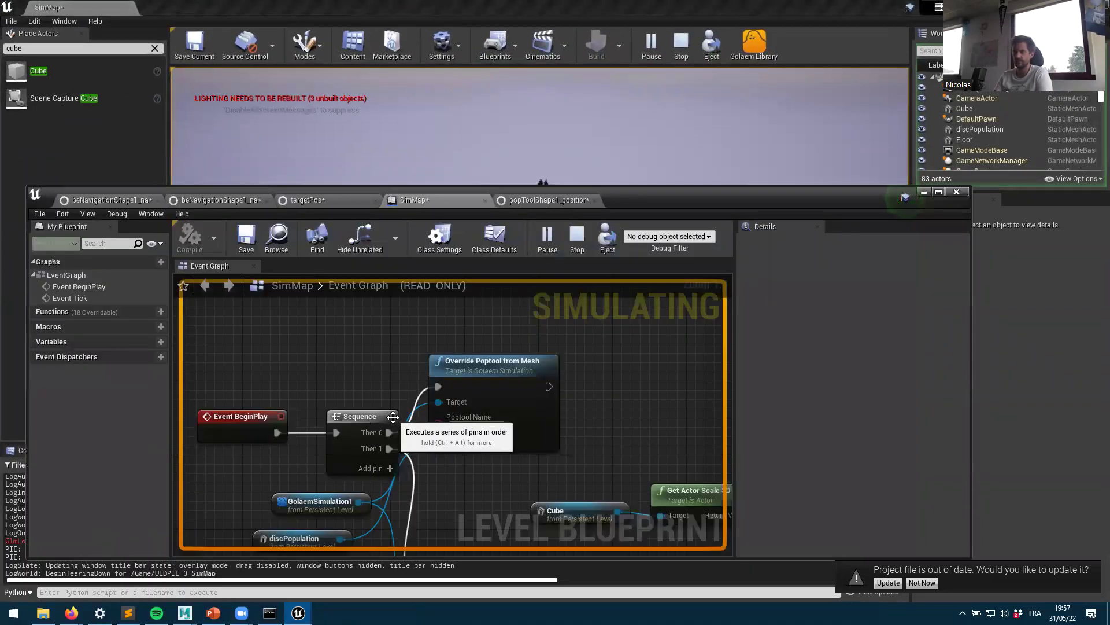
Step: Chain Override Poptool into Find Gda Property by Short Name, delete Sequence, and wire Event BeginPlay to Override Poptool
right_drag(584, 453, 496, 405)
scroll(496, 404, down, 3)
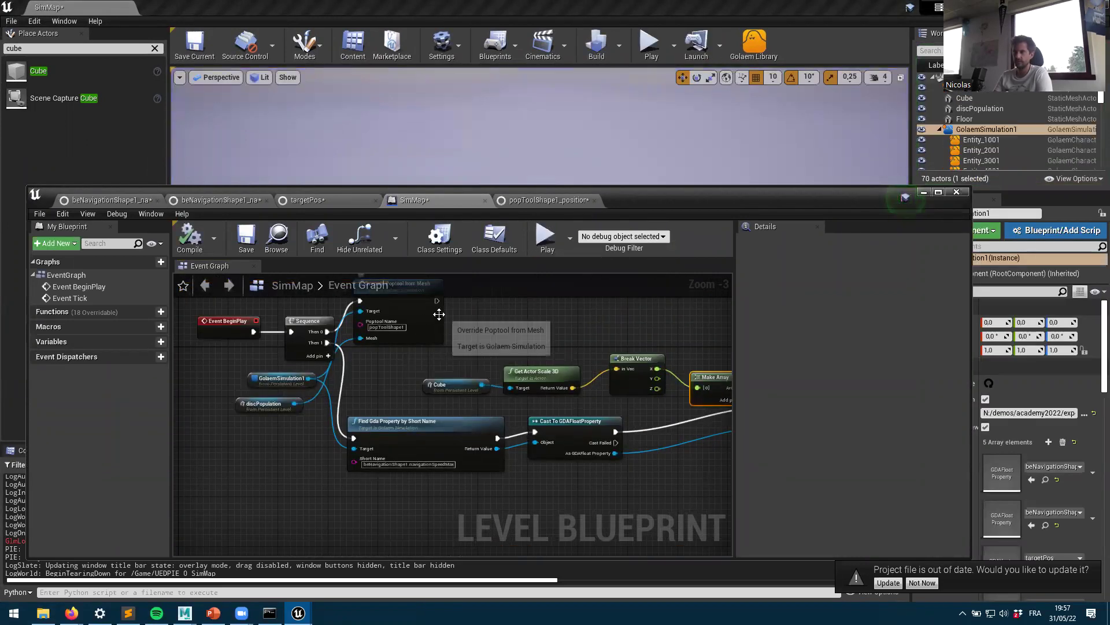
drag(437, 301, 353, 438)
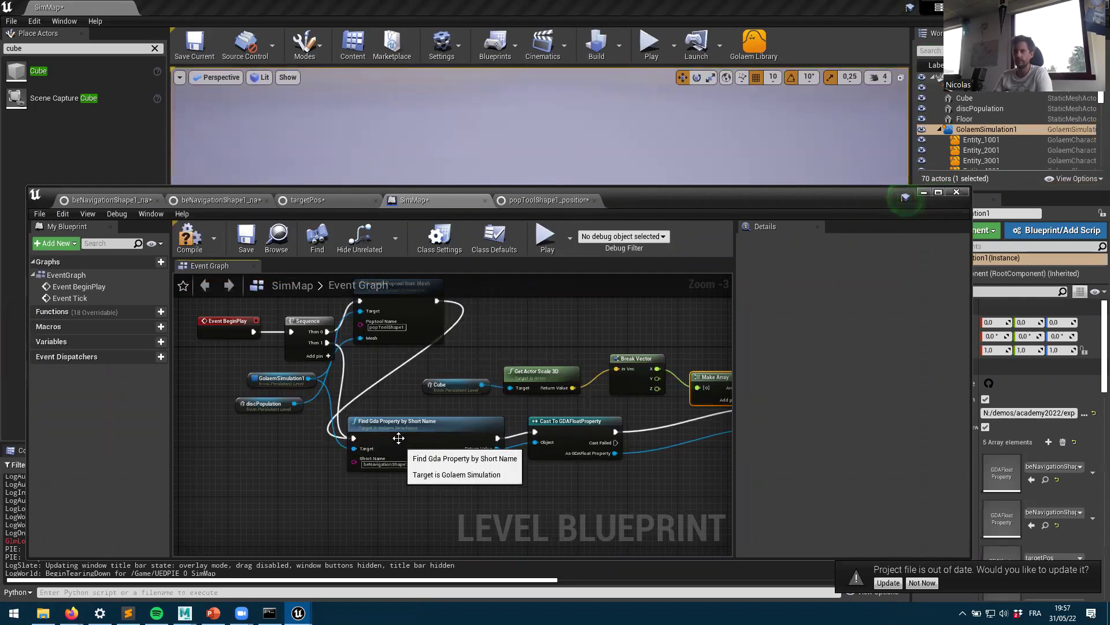
drag(456, 450, 506, 450)
click(309, 323)
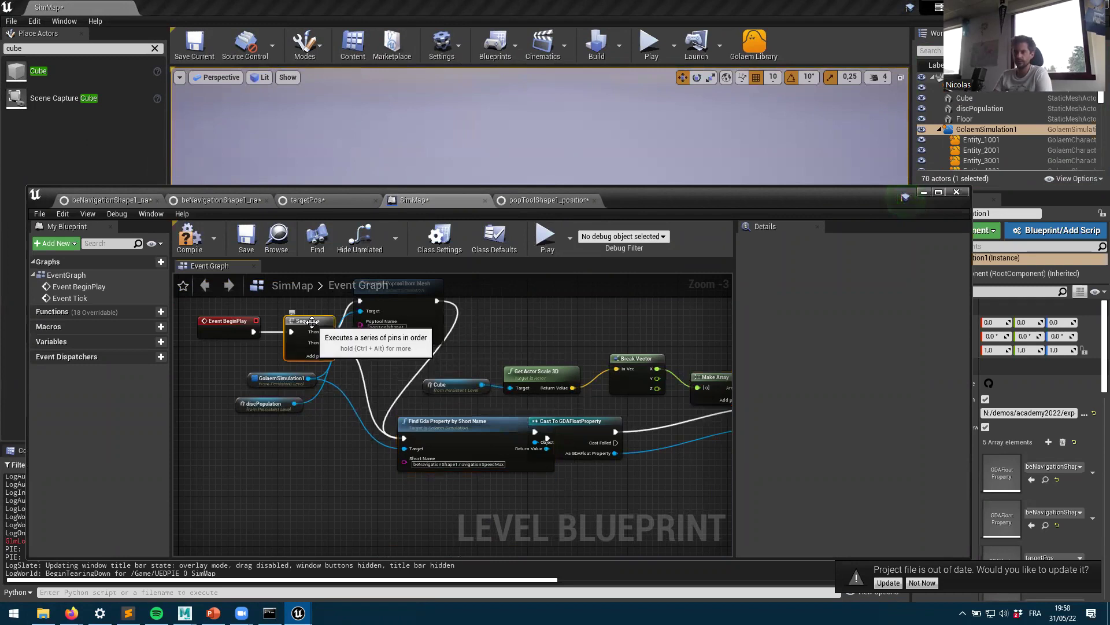
key(Delete)
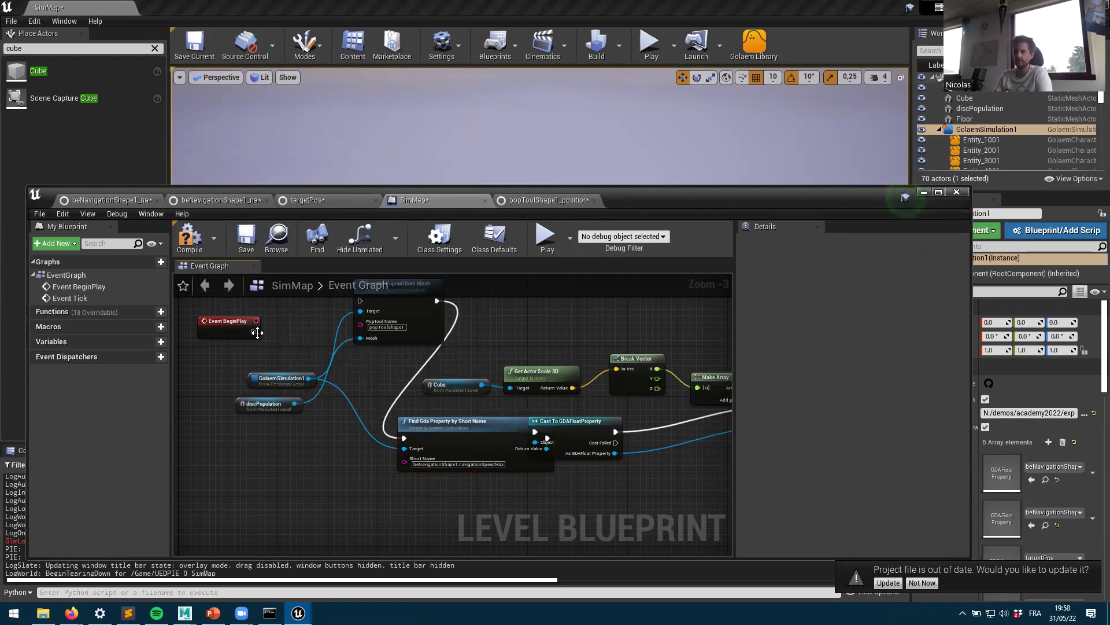
drag(253, 331, 360, 300)
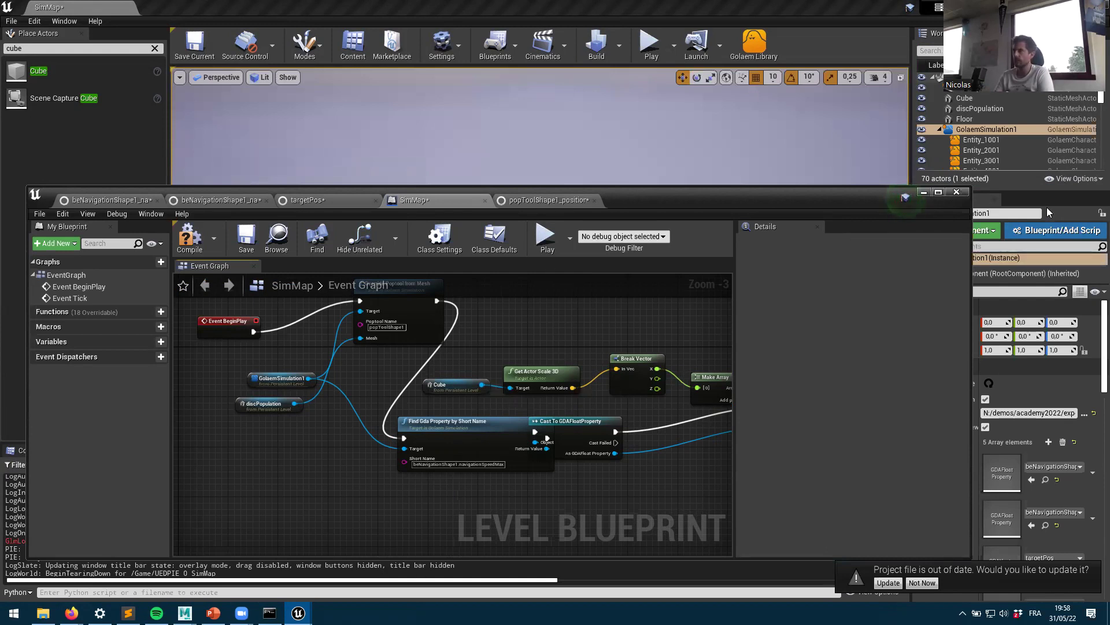
Step: In Maya, filter GDA Attributes by 'terr' to review terrainShape1's attributes, then close the list
mouse_move(185, 612)
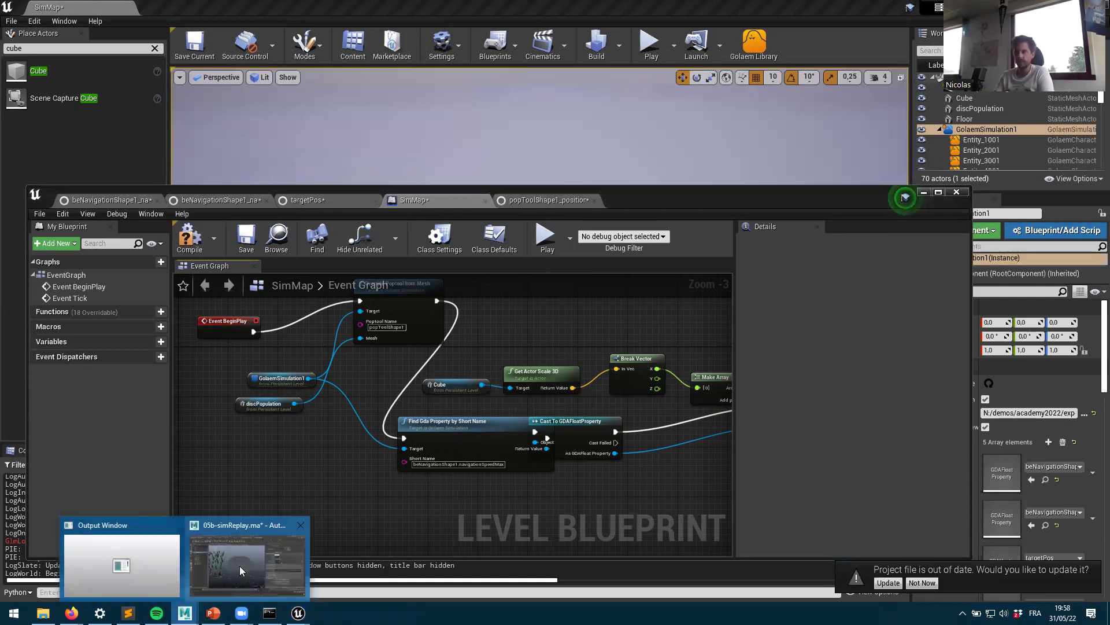
click(266, 557)
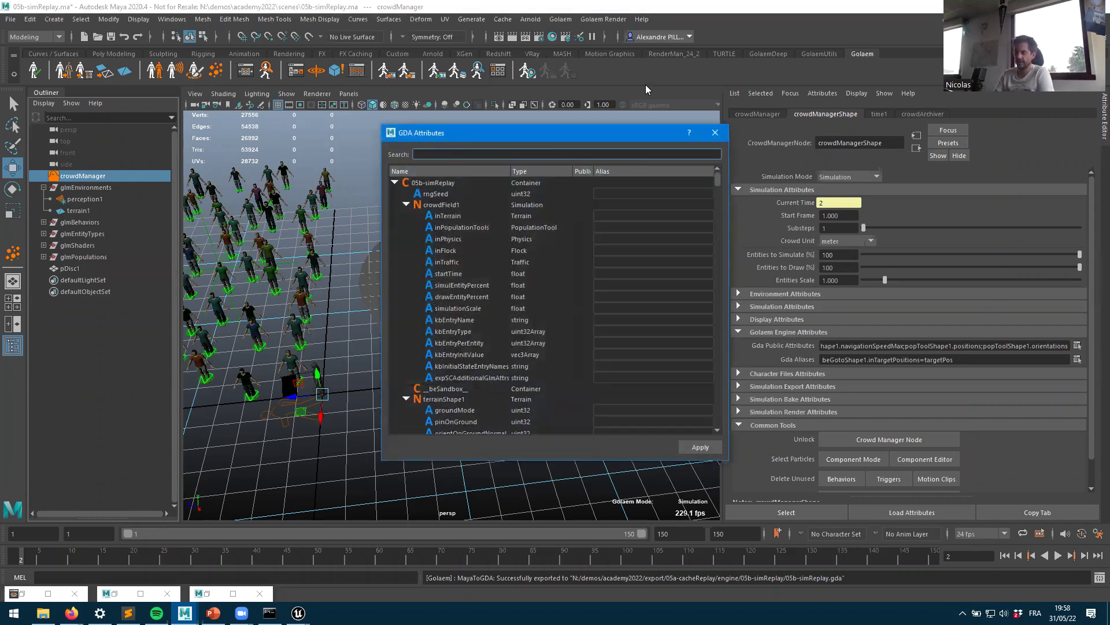
text(terr)
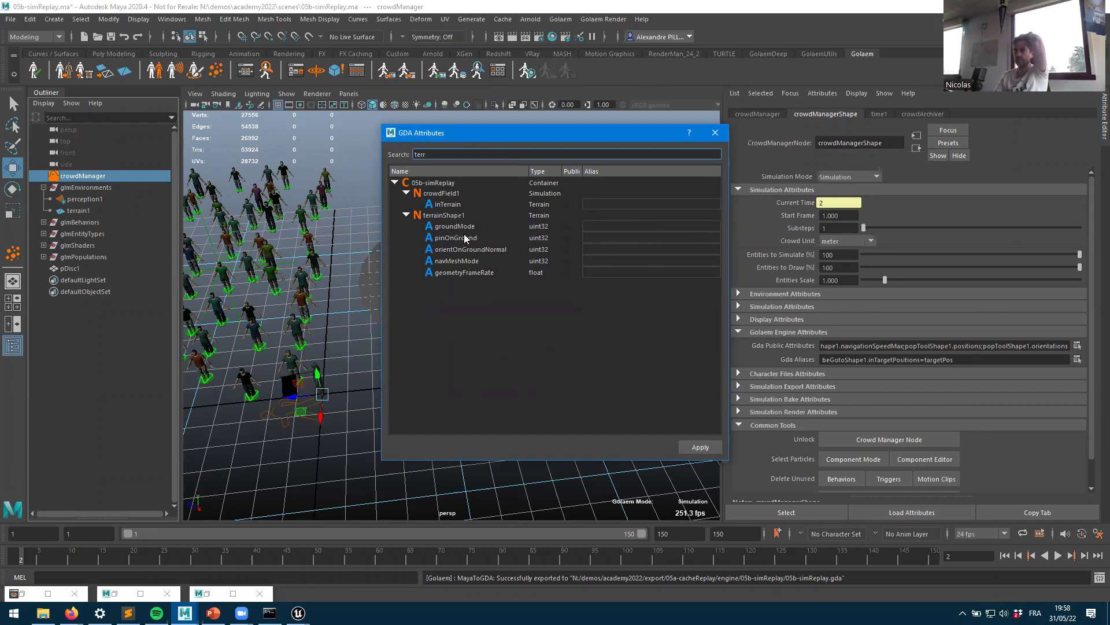
click(715, 135)
Step: Set terrain1's ground mode to Maya Geometry
click(78, 211)
click(851, 190)
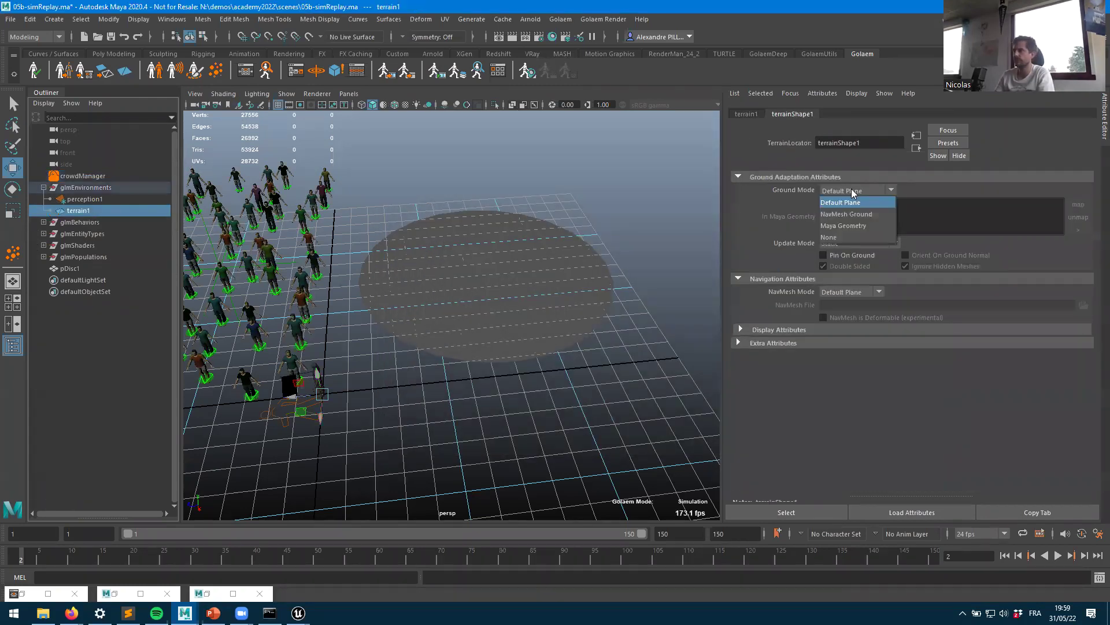
click(842, 227)
alt+right_drag(466, 411, 211, 114)
Step: Create a large polygon plane beyond the crowd area and a resized duplicate of it
click(114, 53)
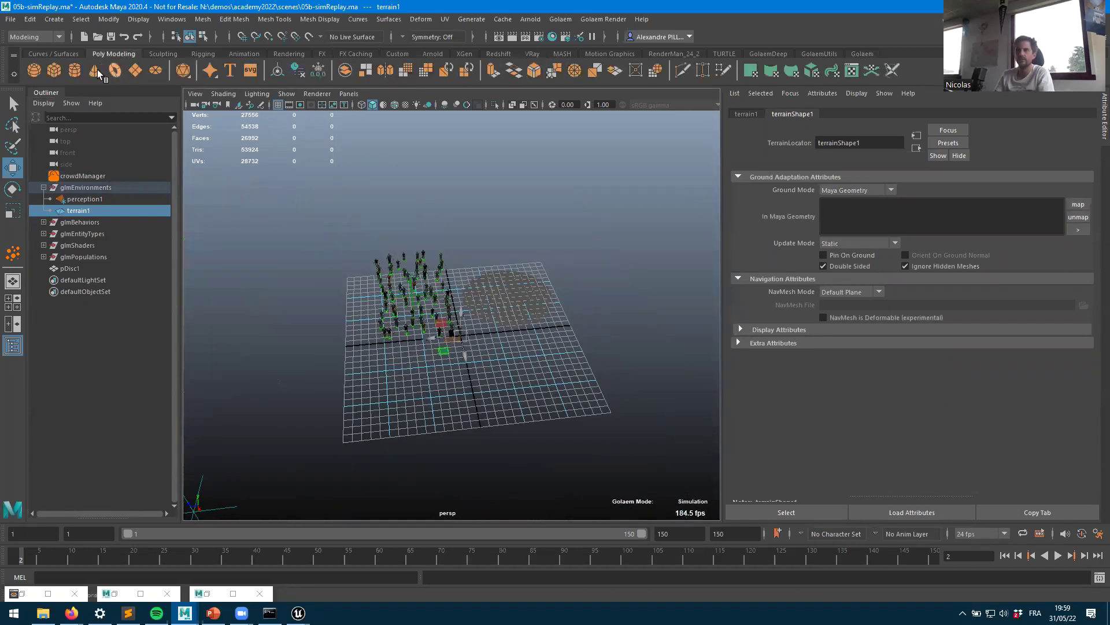
click(135, 70)
key(r)
drag(461, 336, 628, 300)
key(ctrl+d)
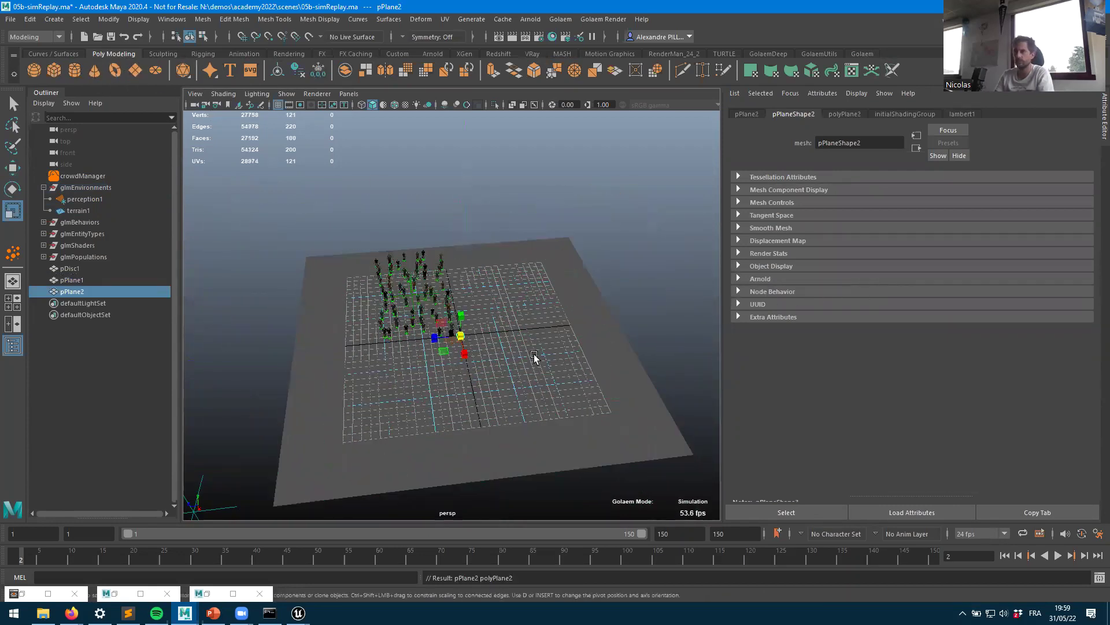
drag(461, 336, 683, 310)
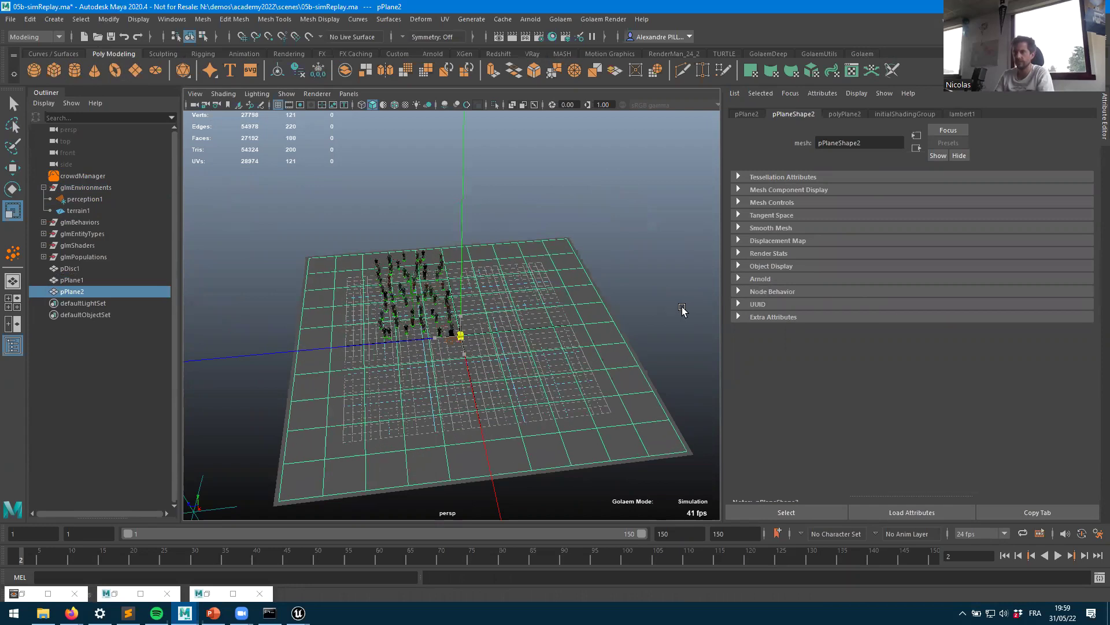
Step: Rename the two planes sourceGeo and destGeo
double_click(78, 281)
text(sourc)
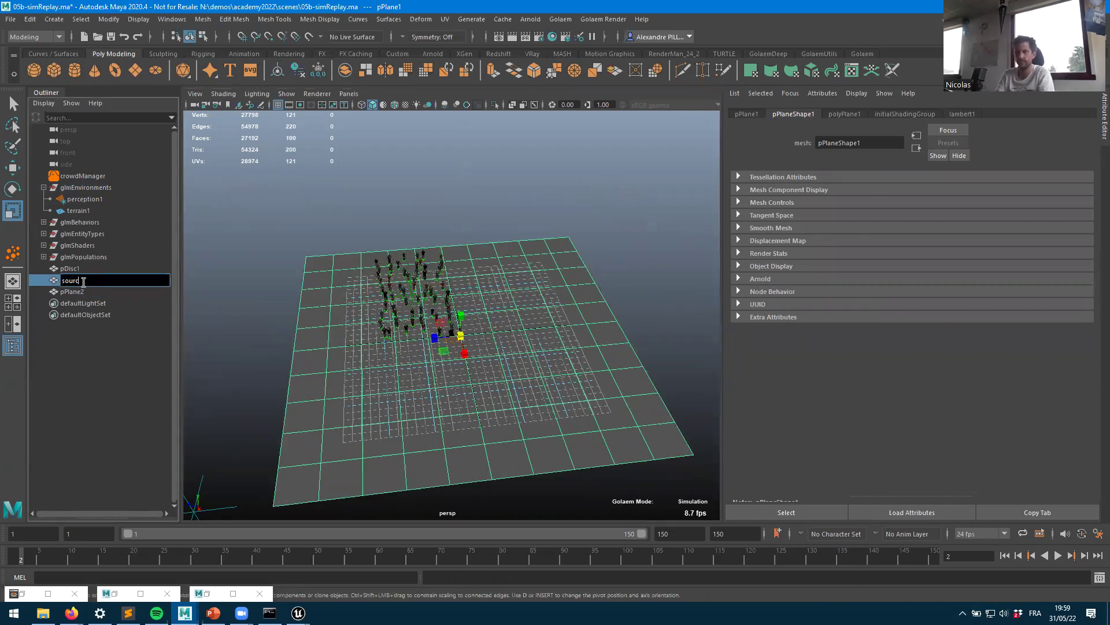
text(eGeo)
key(Return)
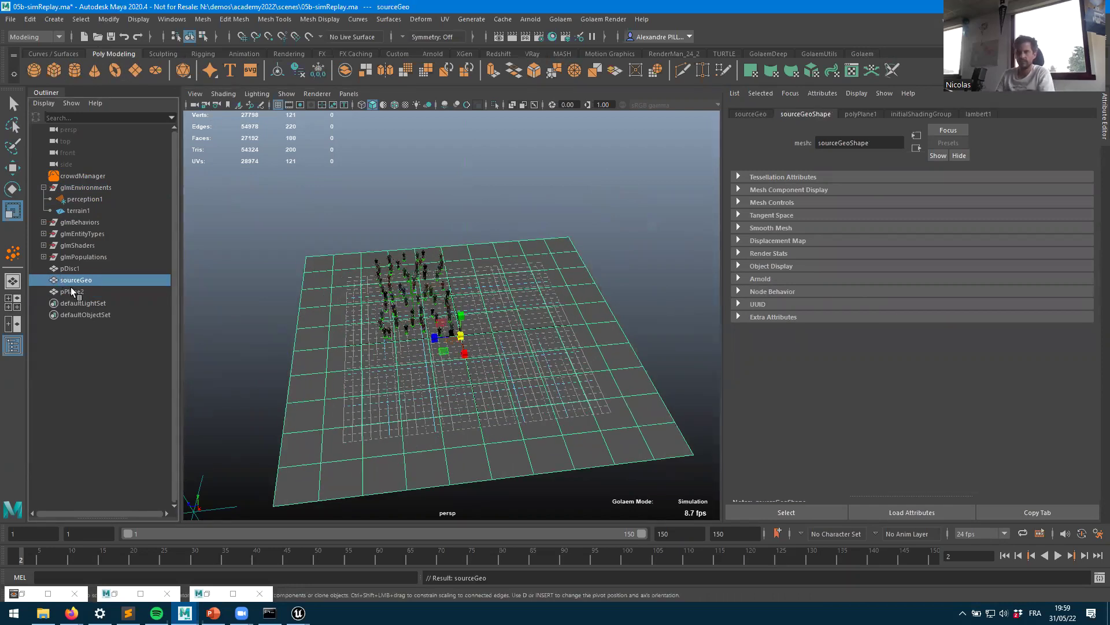
double_click(75, 292)
text(destGeo)
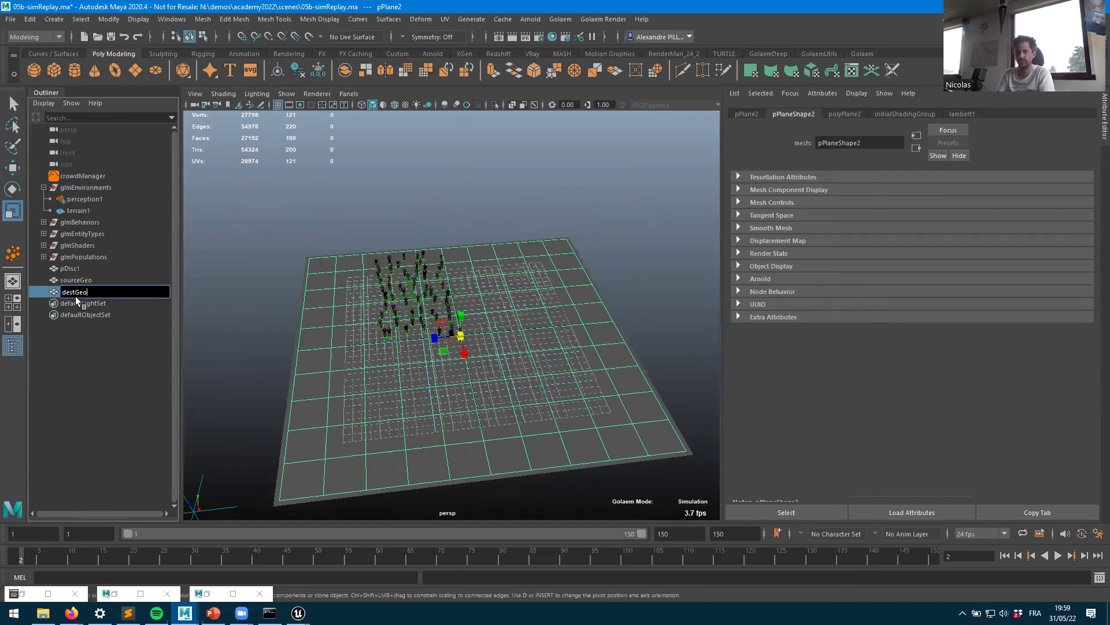
key(Return)
Step: Sculpt the destGeo plane with an enlarged sculpt brush
click(164, 54)
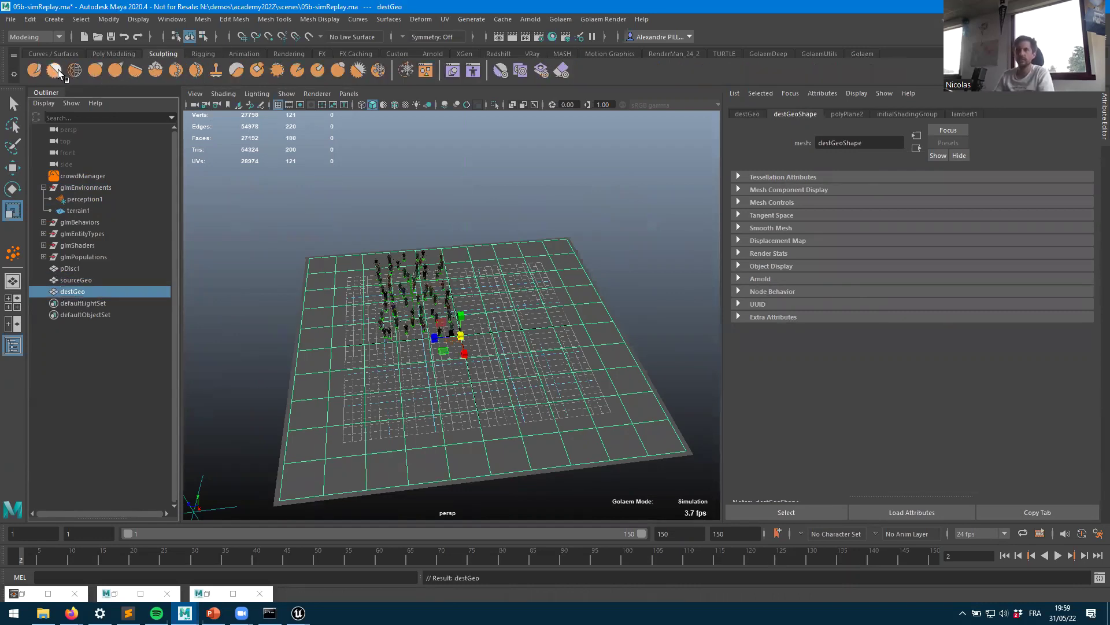
click(95, 69)
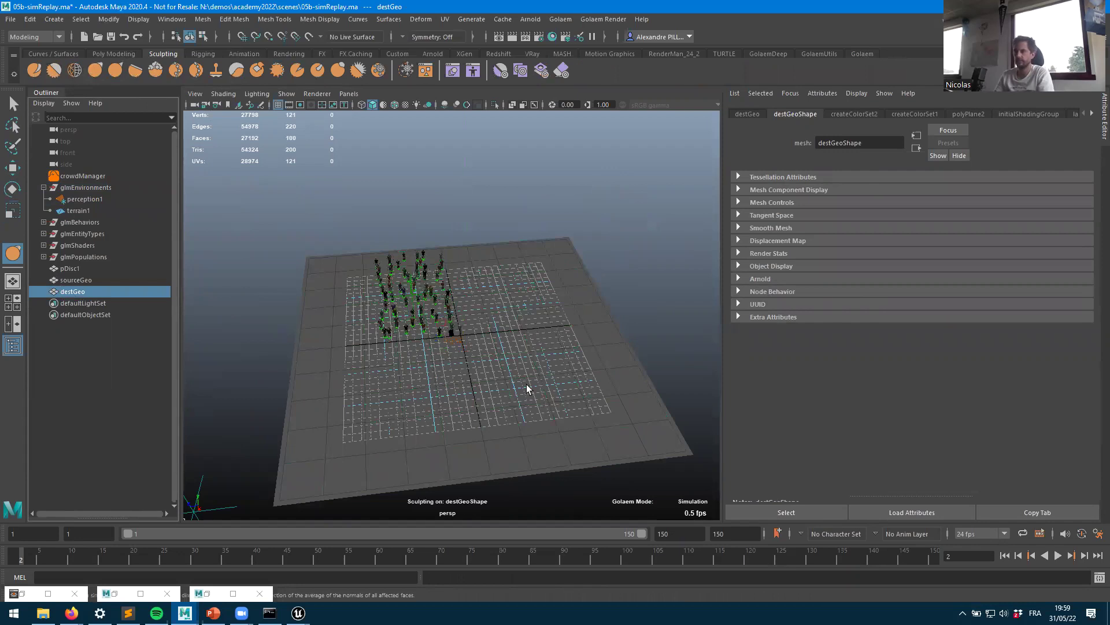
scroll(527, 384, down, 5)
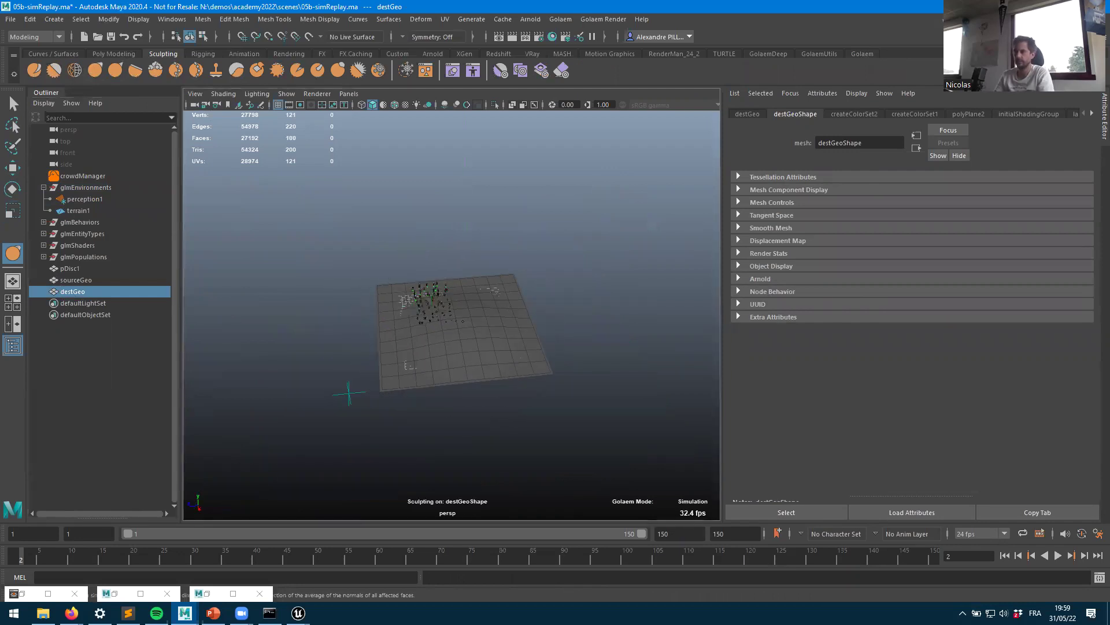
mouse_move(441, 293)
alt+mouse_down()
mouse_move(541, 362)
mouse_move(407, 388)
alt+mouse_up()
alt+right_drag(407, 389, 452, 370)
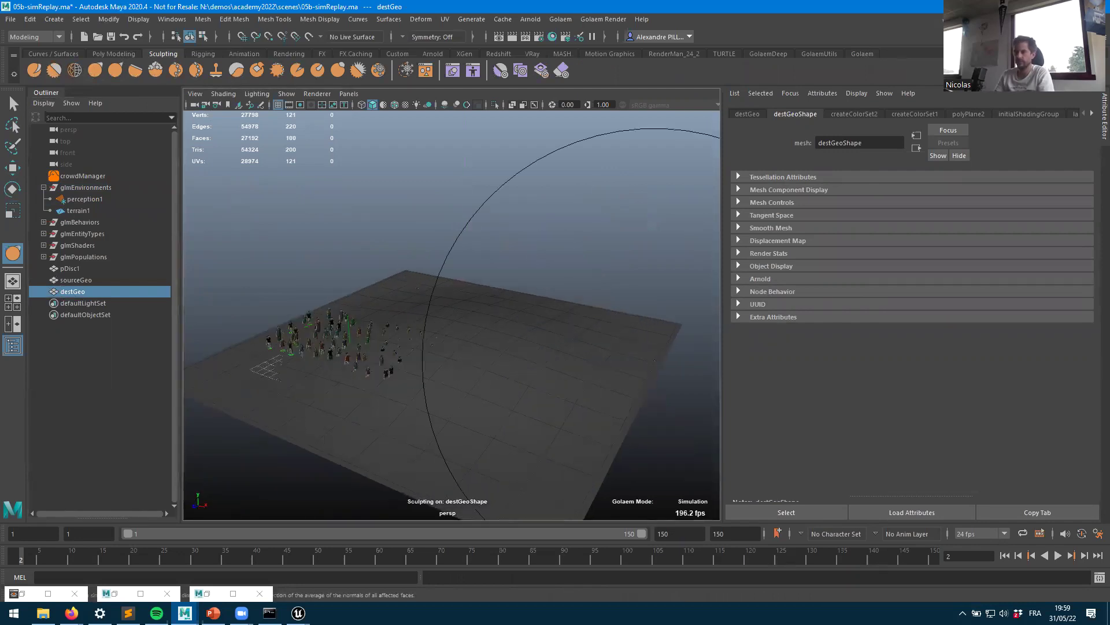
drag(452, 370, 422, 322)
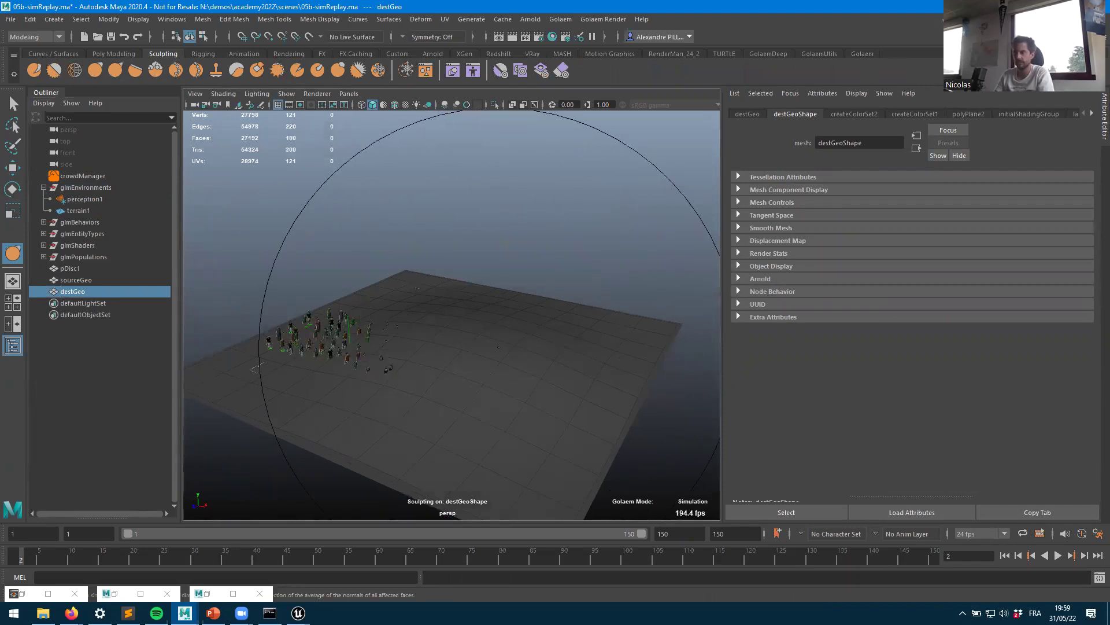
Step: Hide the sculpted destGeo plane
click(77, 279)
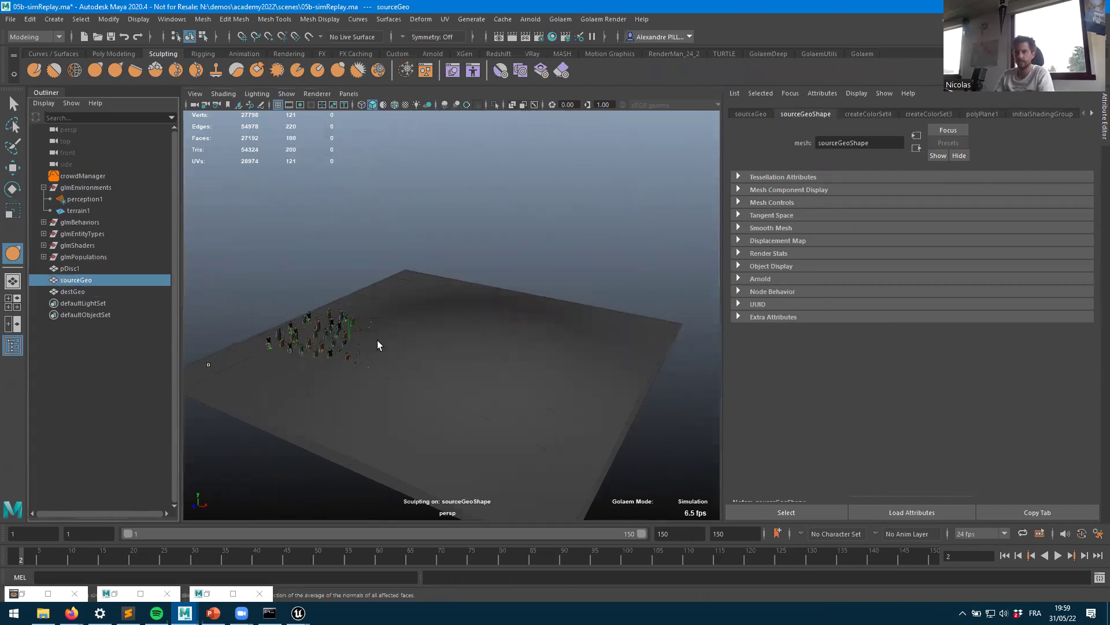
key(q)
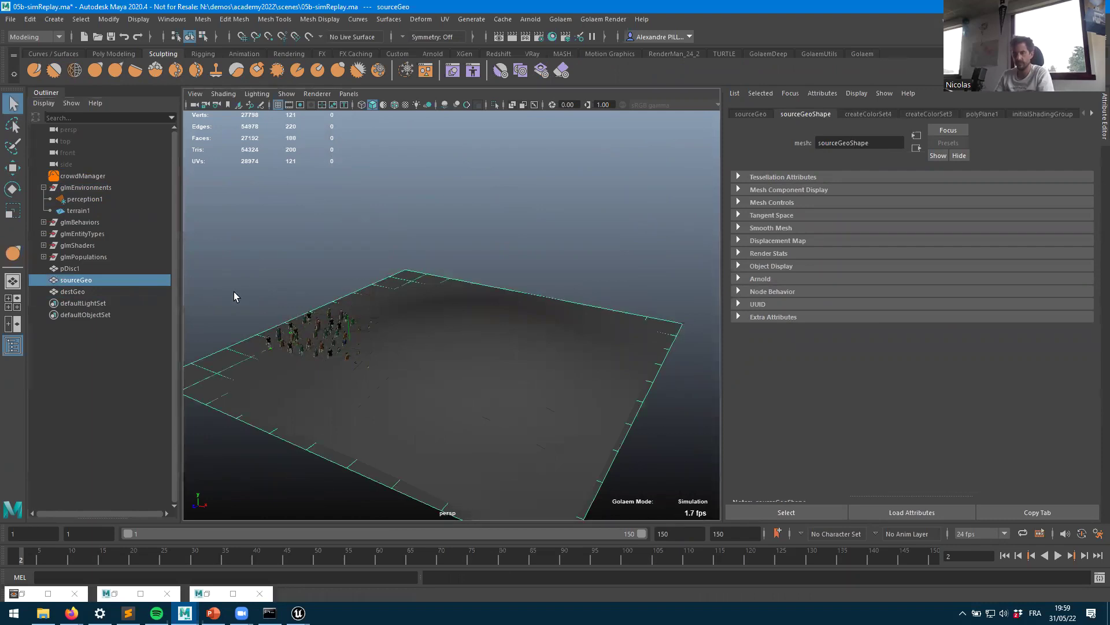
click(77, 291)
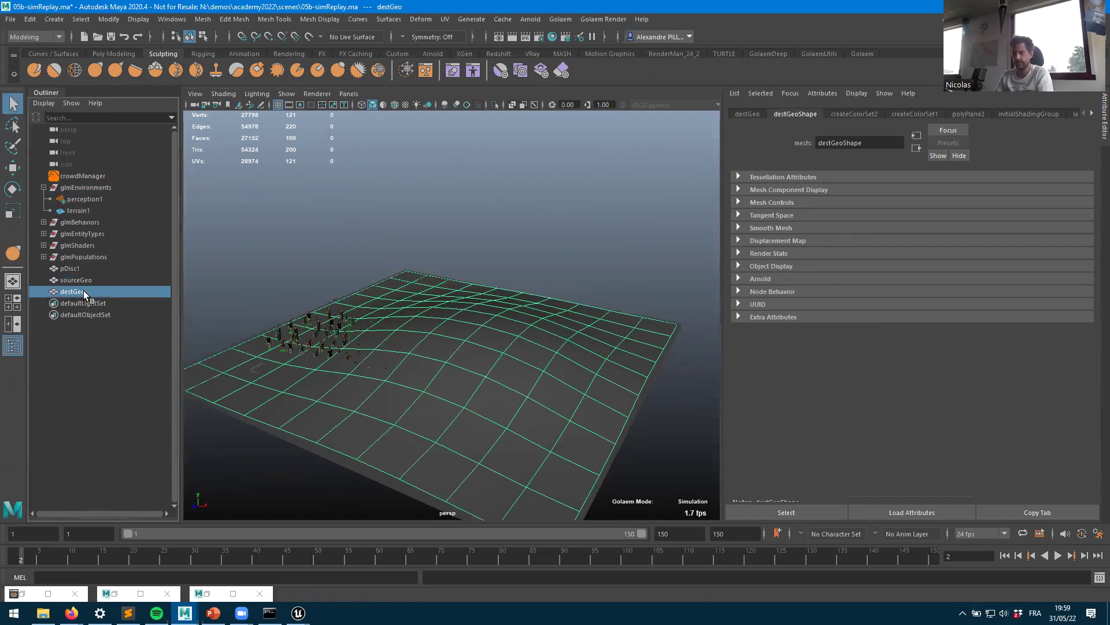
key(ctrl+g)
key(ctrl+z)
key(ctrl+h)
Step: Assign sourceGeo as terrain1's ground geometry
click(73, 280)
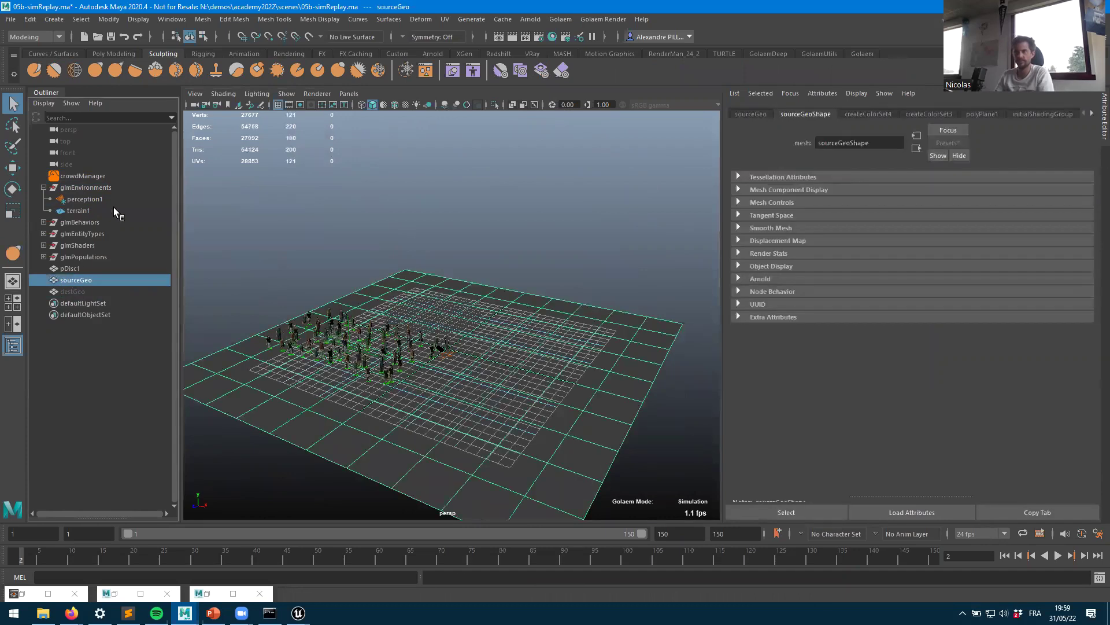
ctrl+click(78, 210)
click(1078, 204)
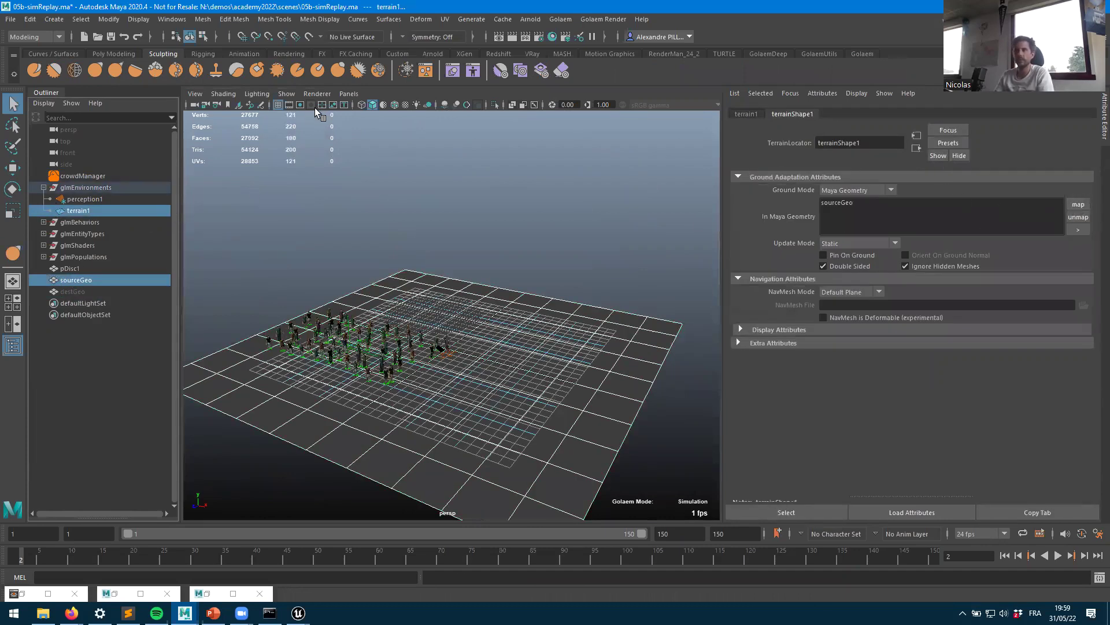
click(81, 176)
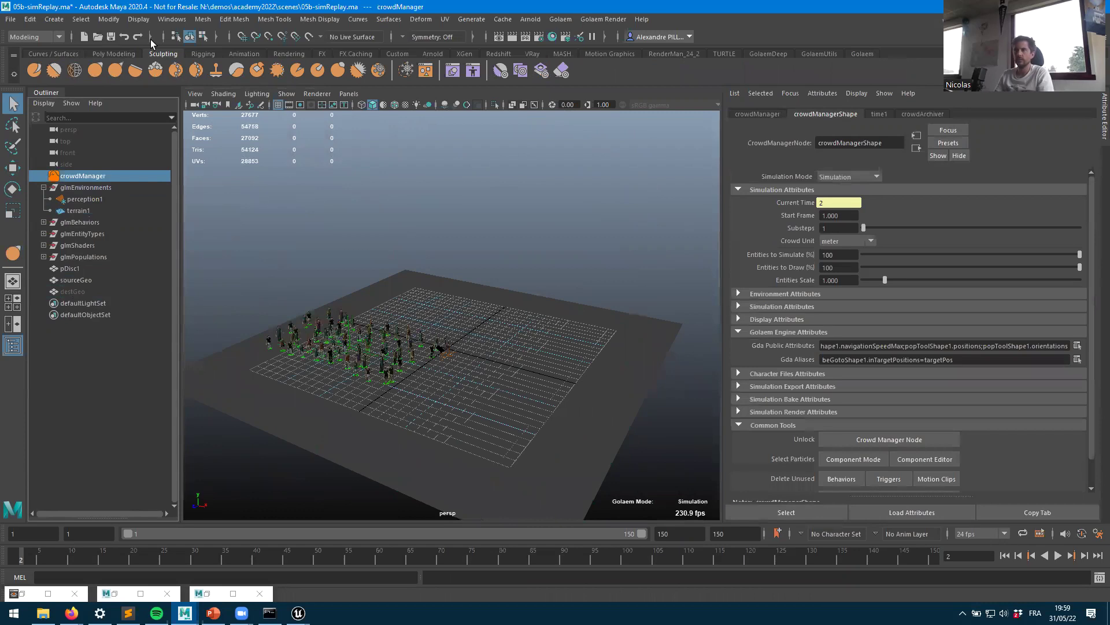
Step: Save the scene, publish terrainShape1's geometry as a public GDA attribute, and re-export 05b-simReplay.gda
click(111, 37)
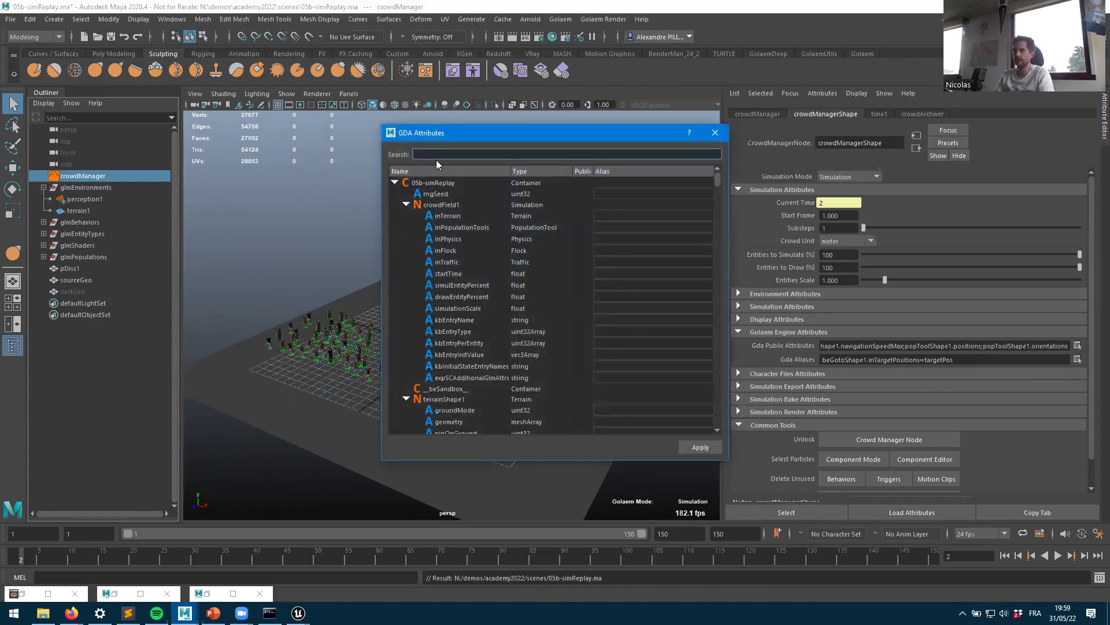
text(t)
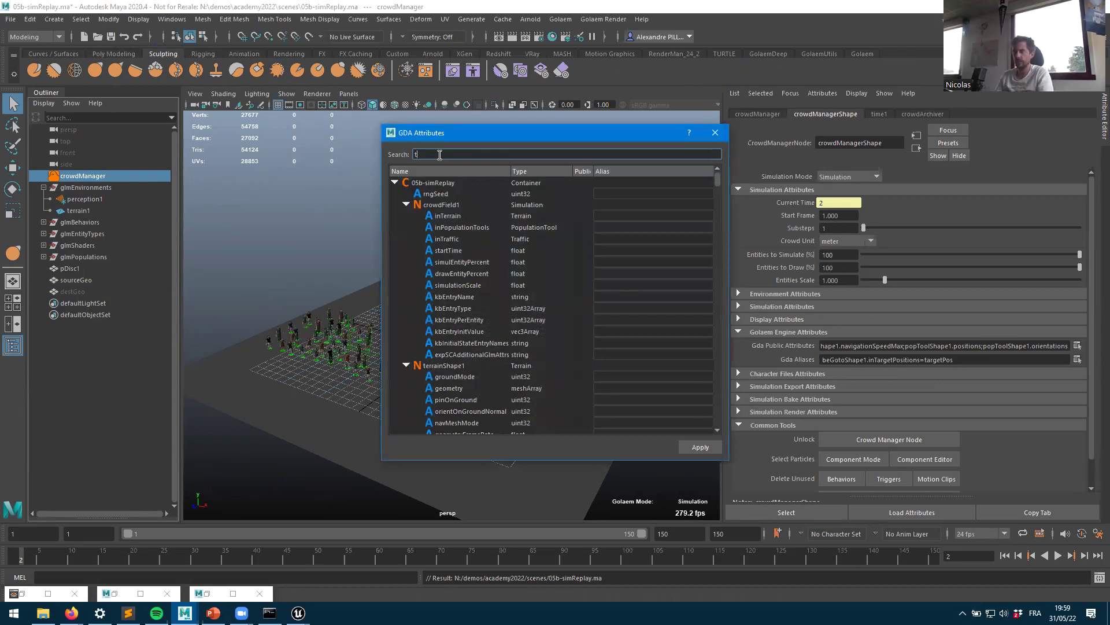
text(erra)
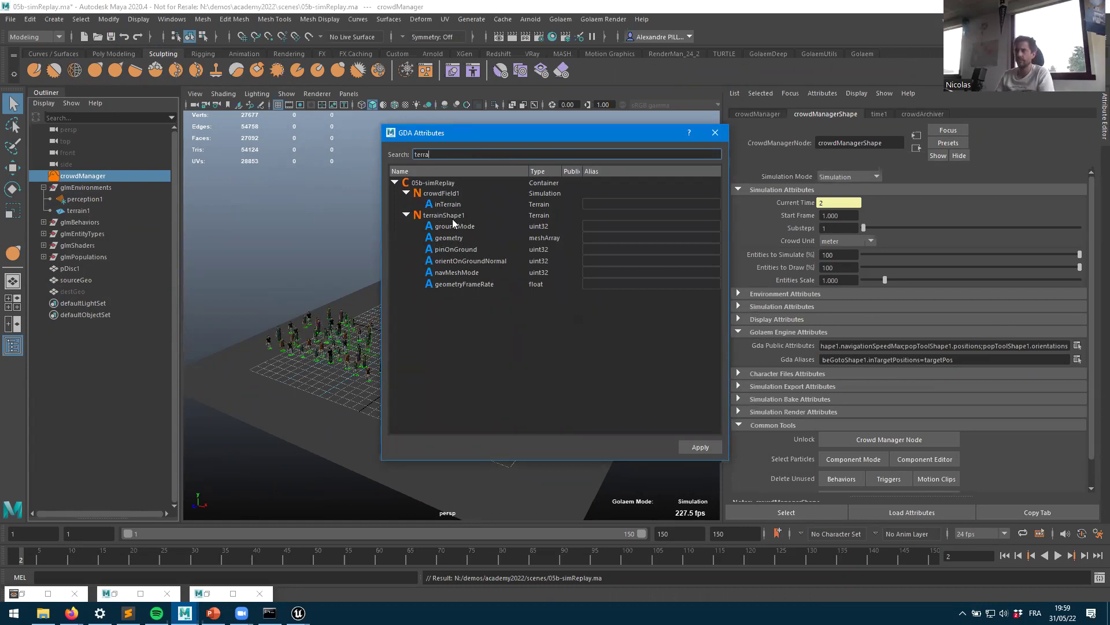
click(565, 238)
click(700, 447)
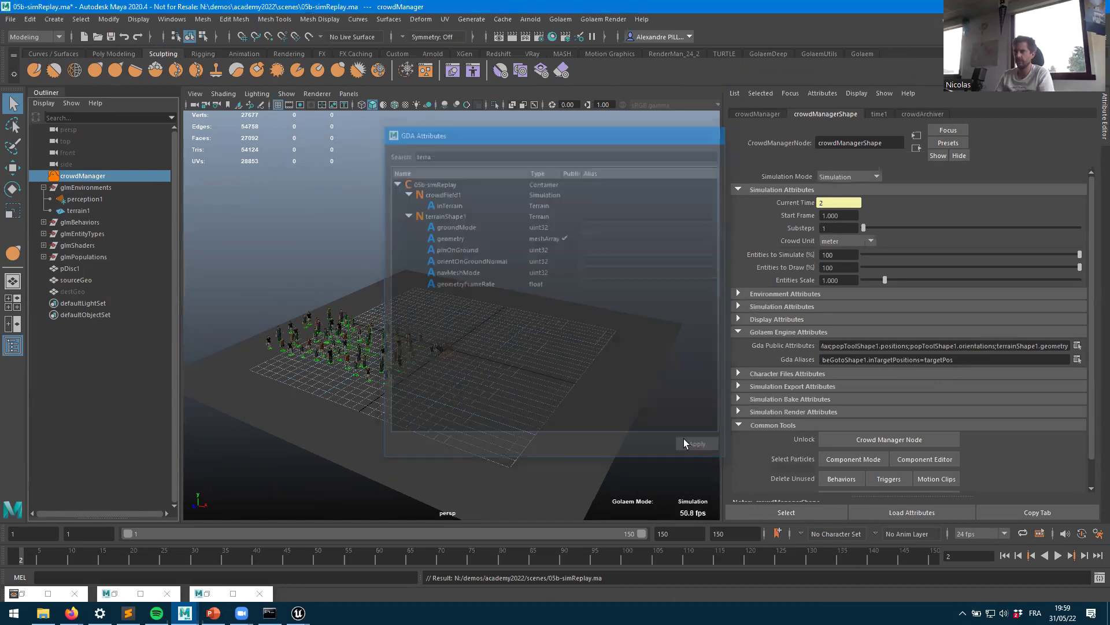
click(862, 53)
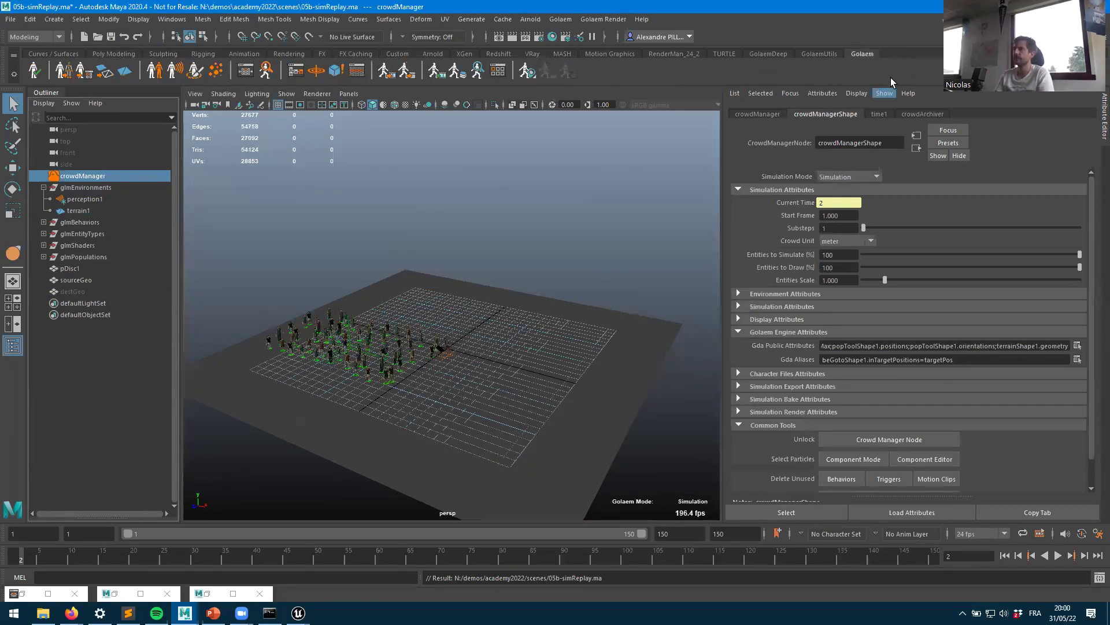
click(406, 71)
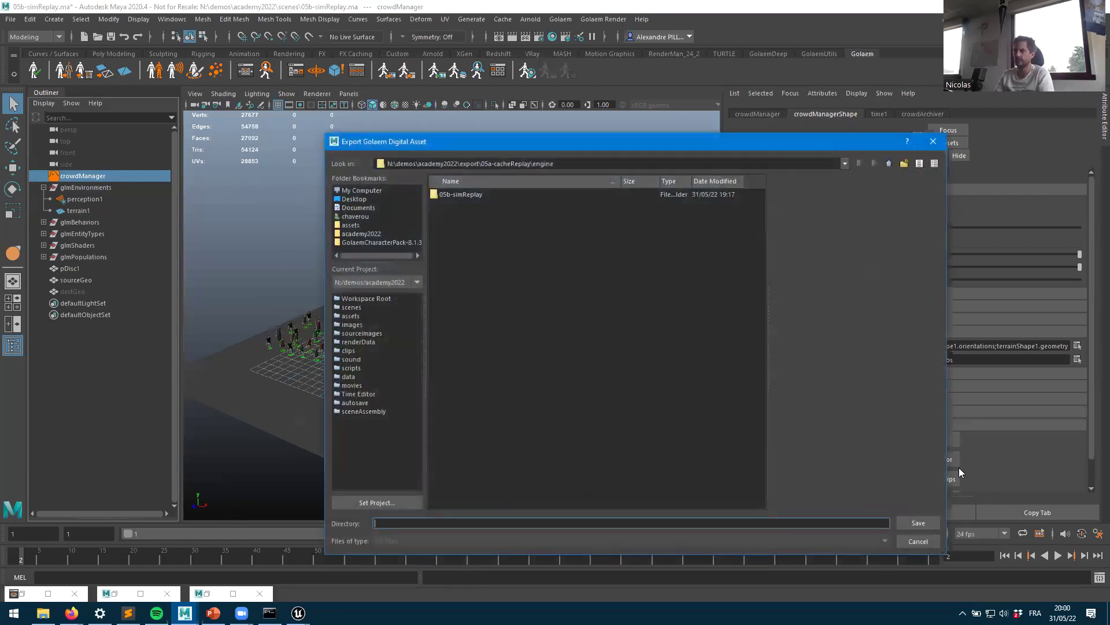
click(918, 523)
Step: In Unreal, select GolaemSimulation1 and scroll to its six GDA properties
mouse_move(299, 613)
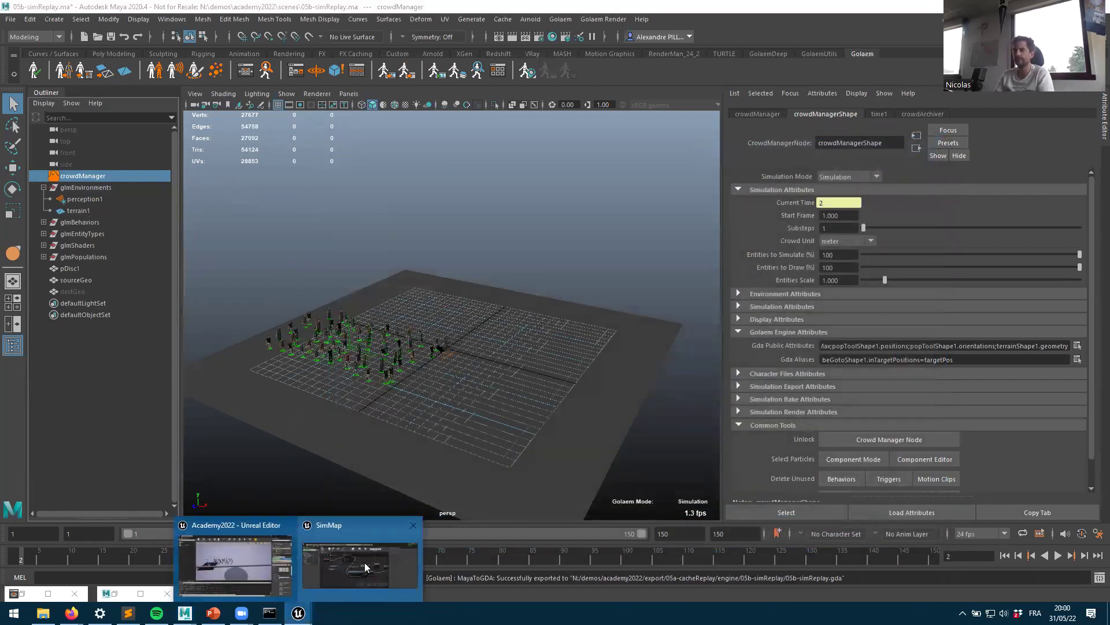
click(349, 575)
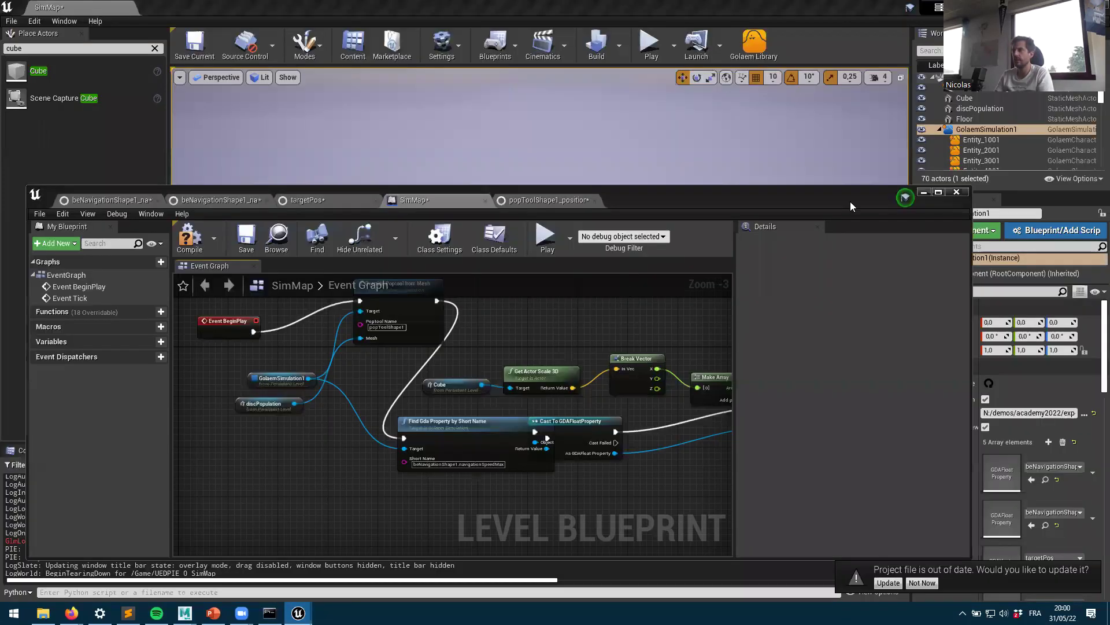
click(995, 132)
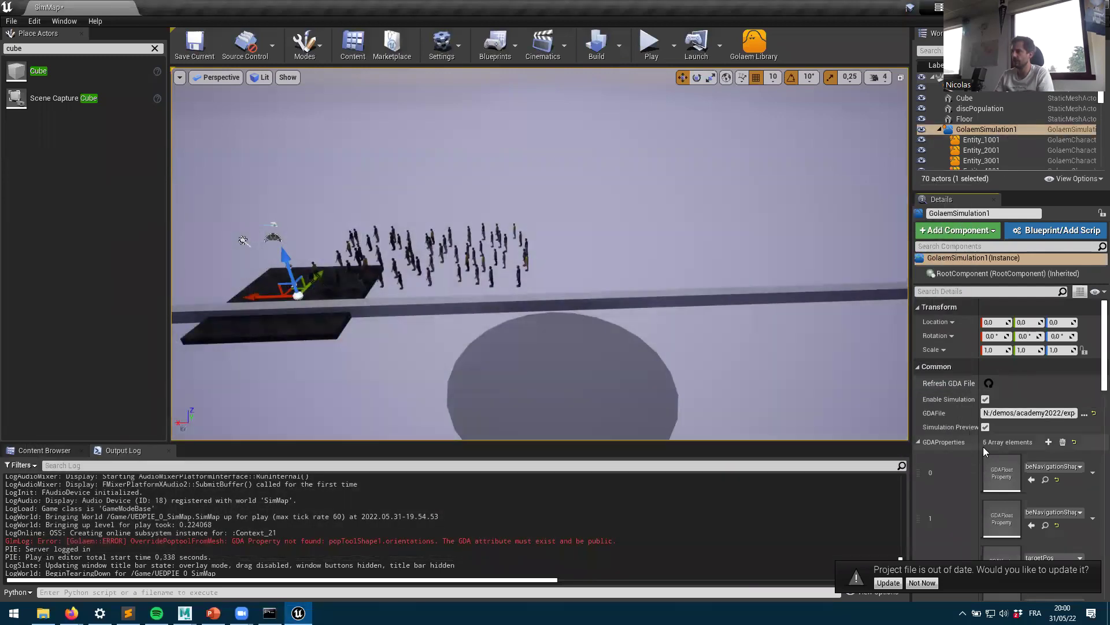
scroll(1033, 447, down, 2)
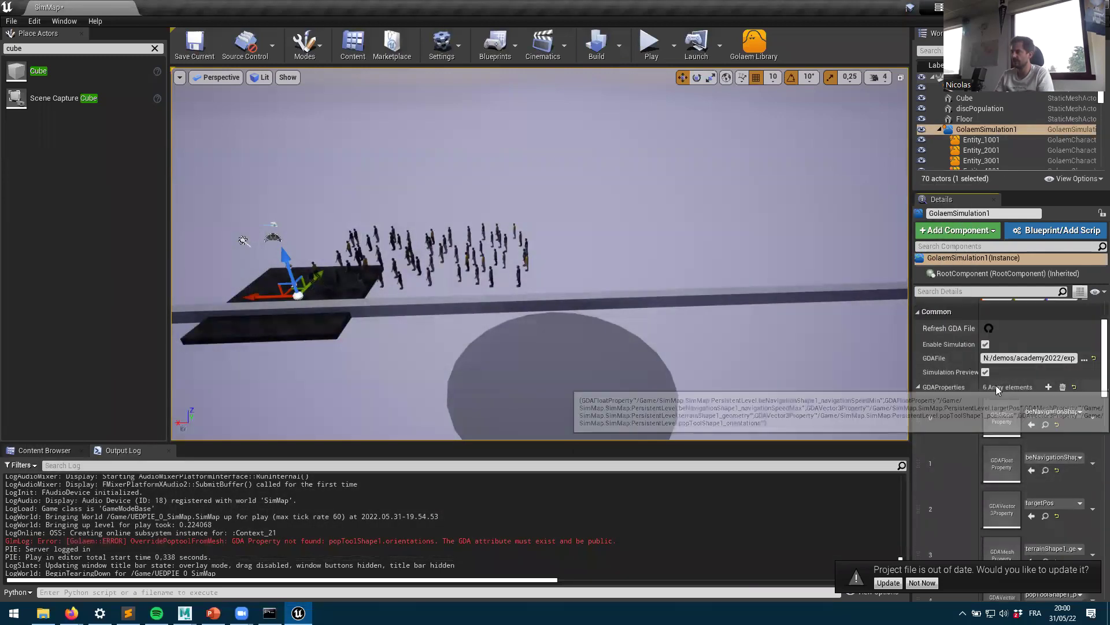
scroll(1024, 405, down, 3)
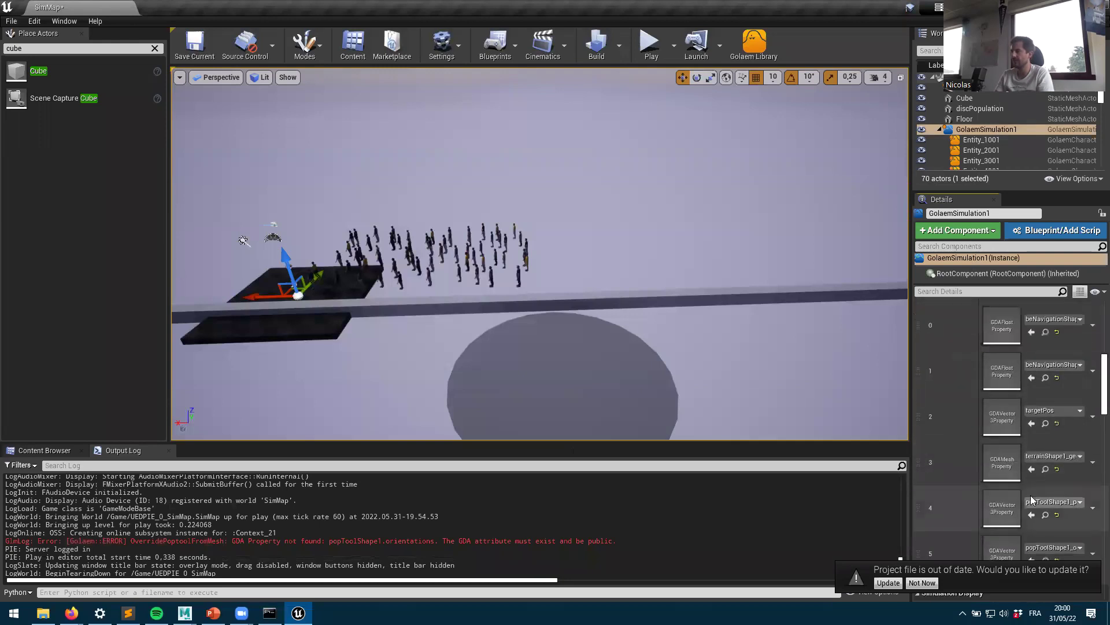
Step: Open the terrainShape1_geometry mesh property, enable Override, and open element 0's actor picker
double_click(1000, 462)
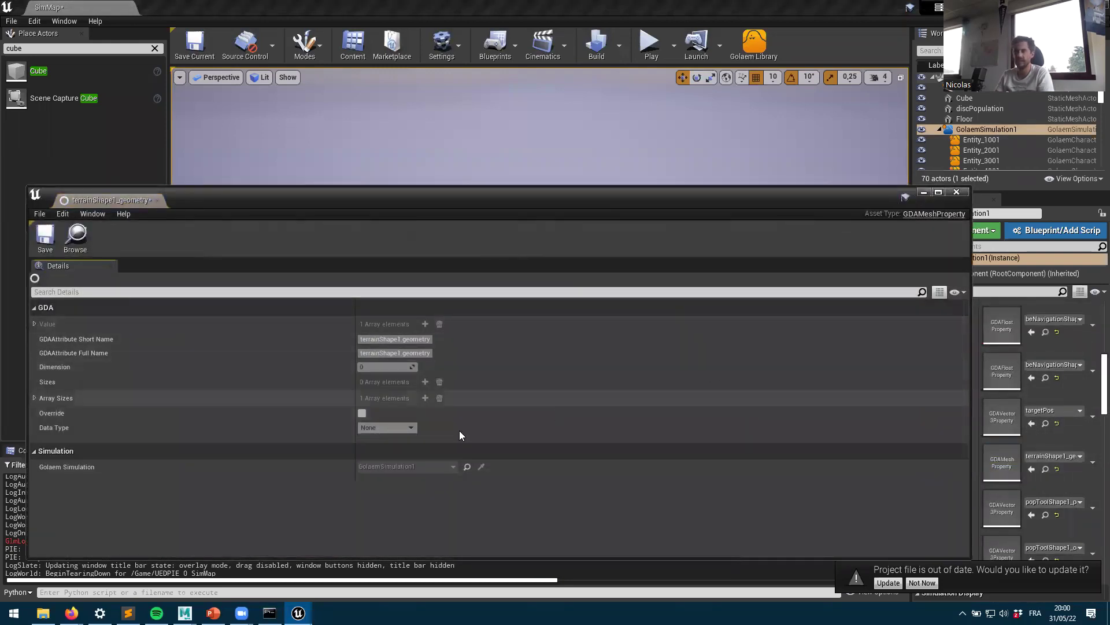
click(361, 413)
click(35, 323)
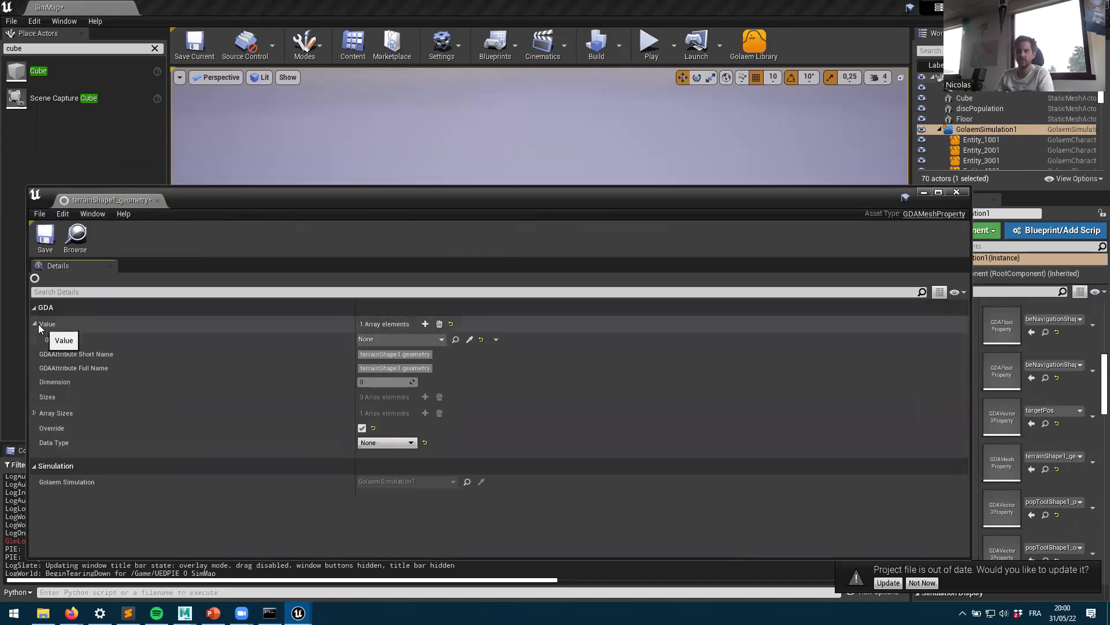
click(409, 340)
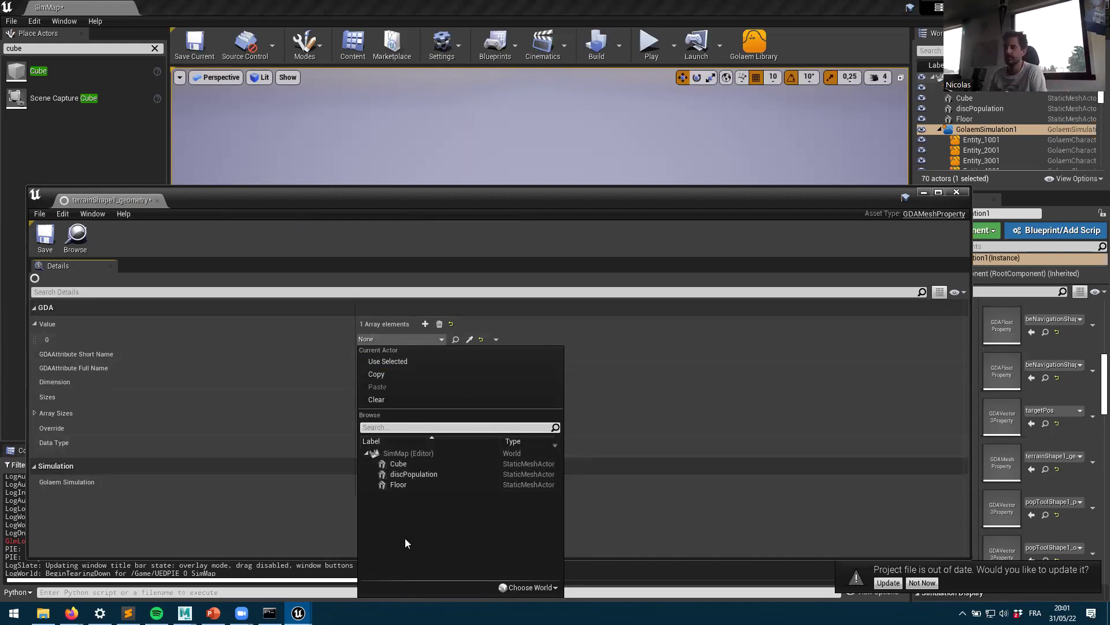
click(185, 612)
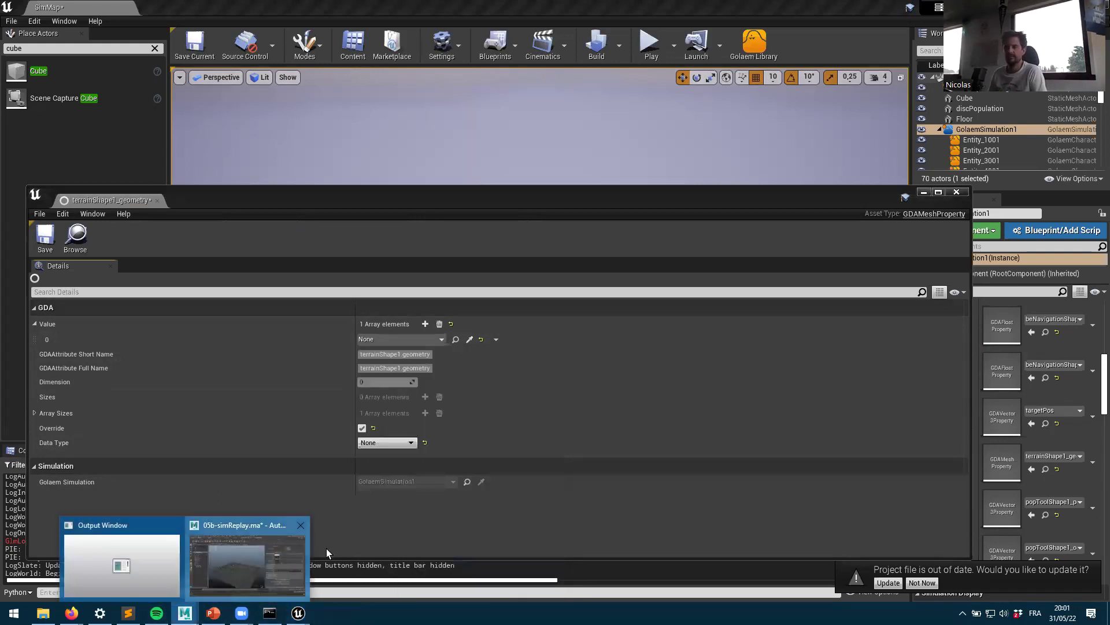
click(249, 556)
Step: Unhide objects, select destGeo, and export it as destTerrain FBX into the scenes folder
click(85, 290)
key(shift+h)
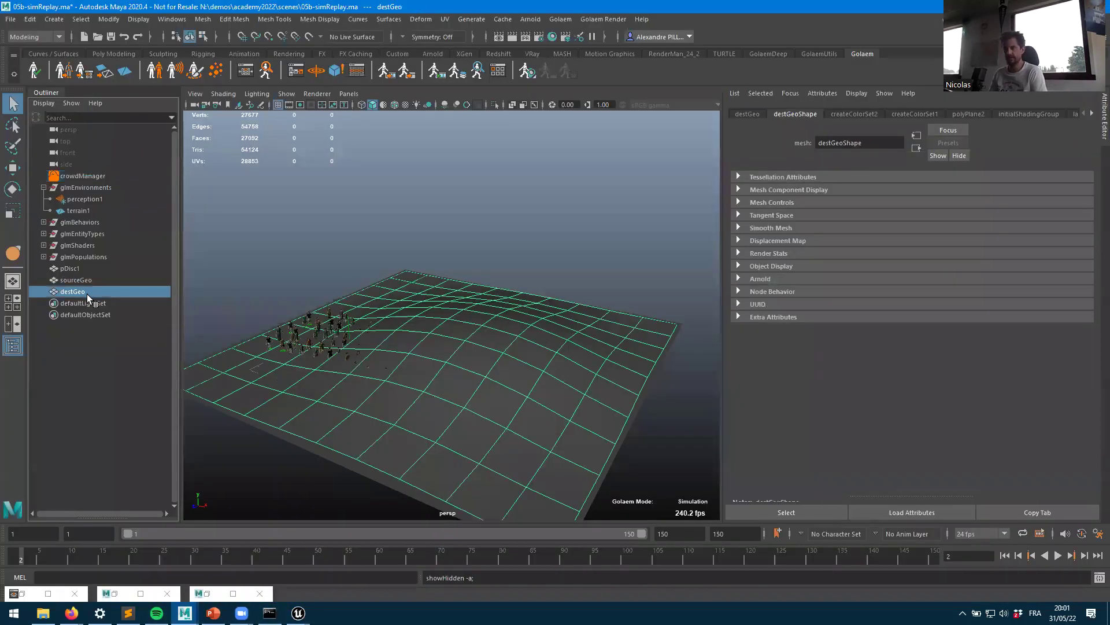
click(11, 19)
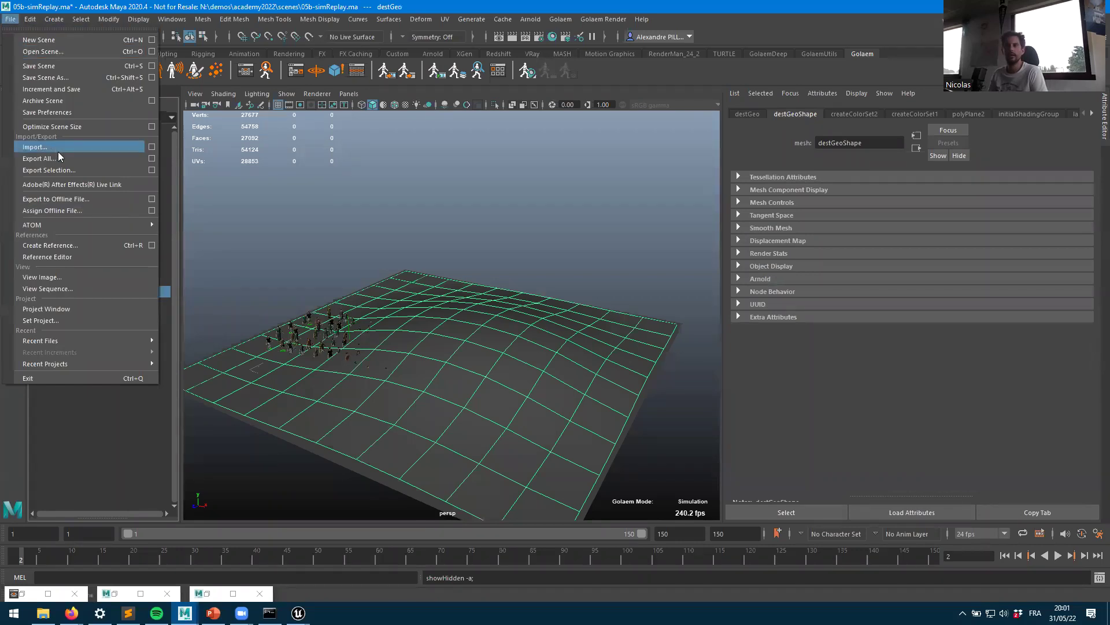
click(55, 169)
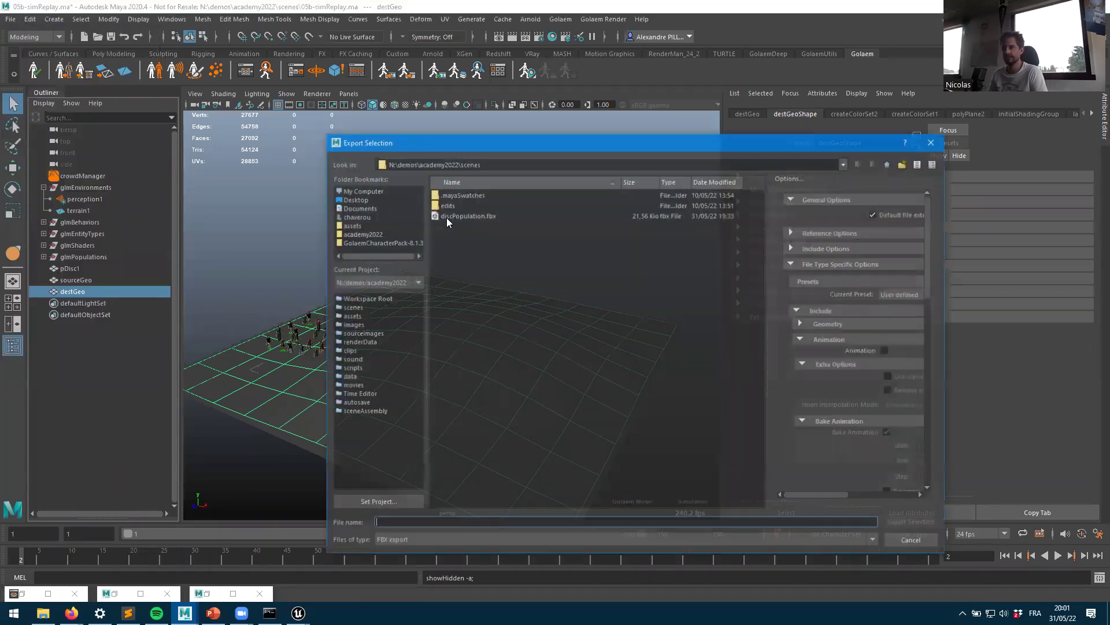
text(dest)
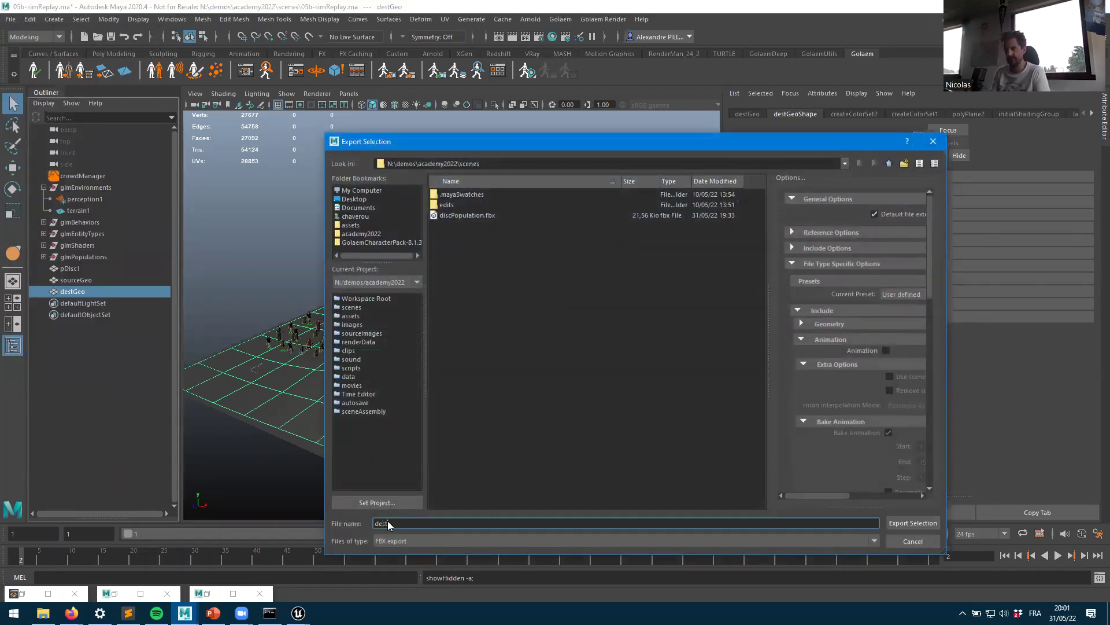
text(Terra)
key(Return)
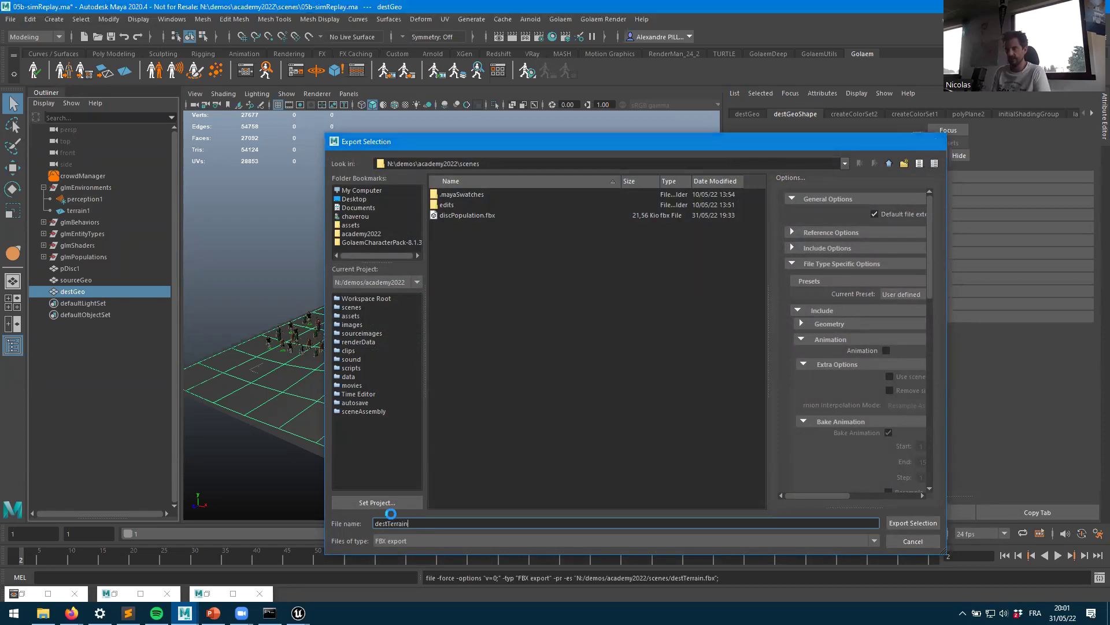
Step: Back in Unreal, import destTerrain.fbx into the project content with Import All
key(alt+Tab)
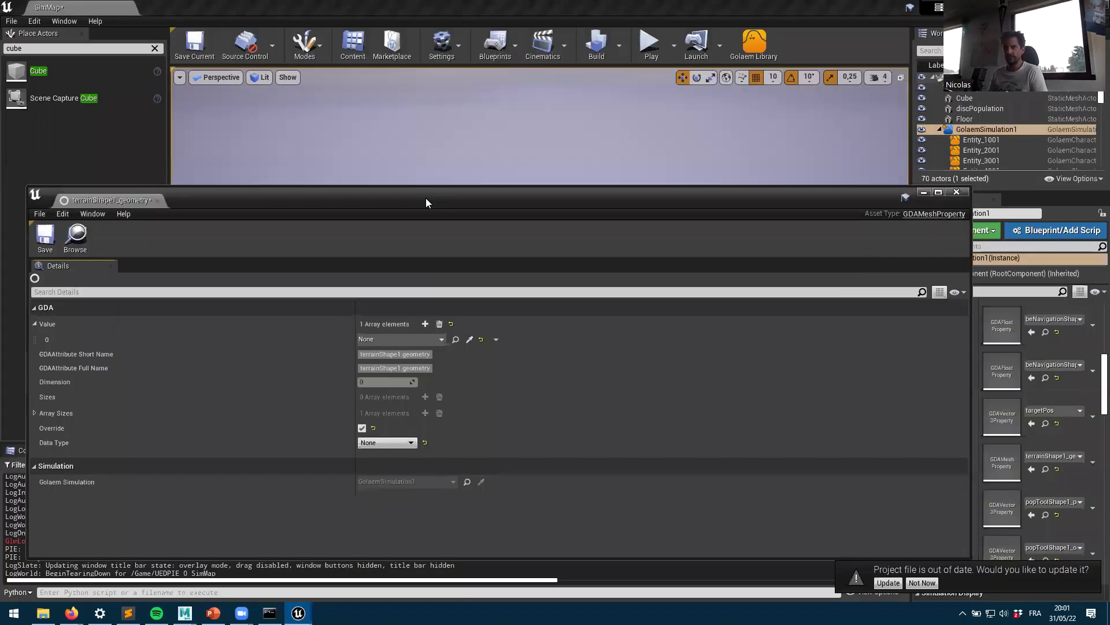
click(955, 193)
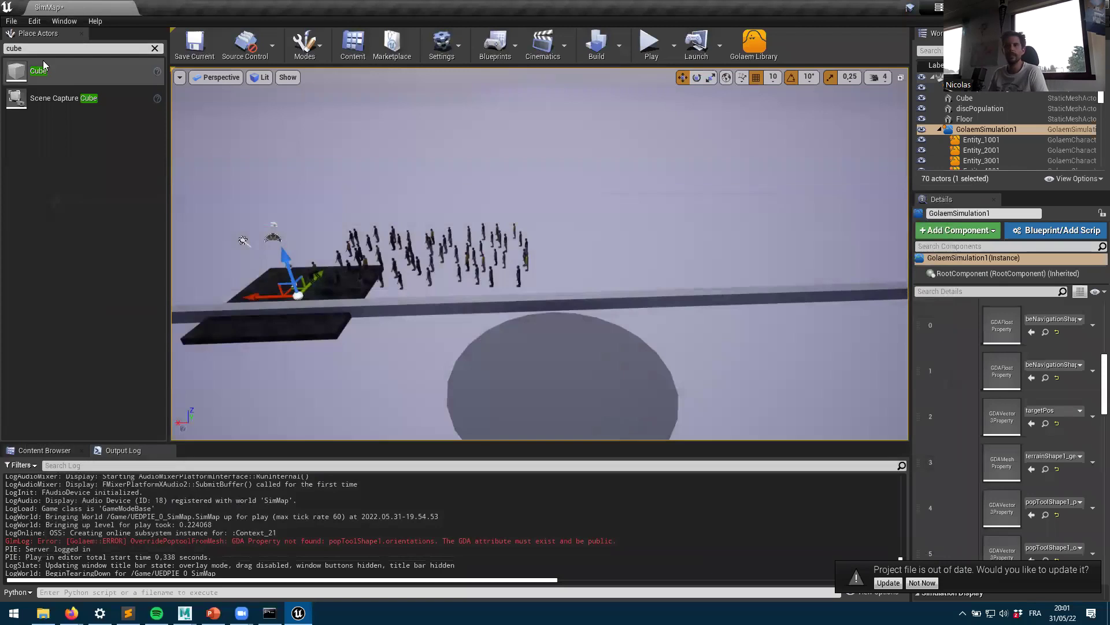
click(45, 450)
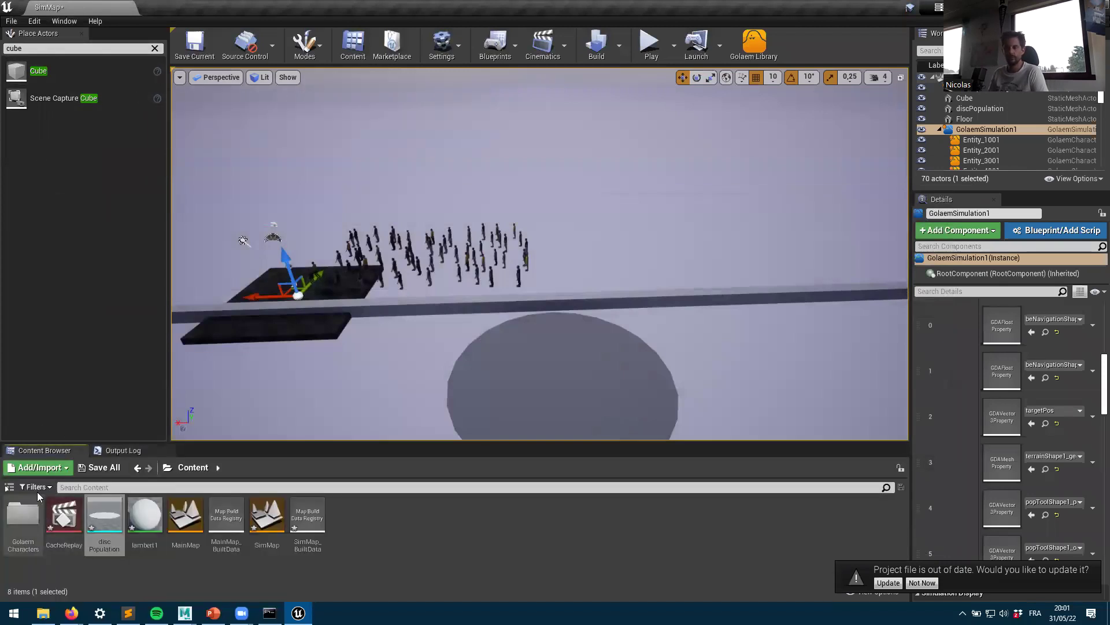
click(45, 468)
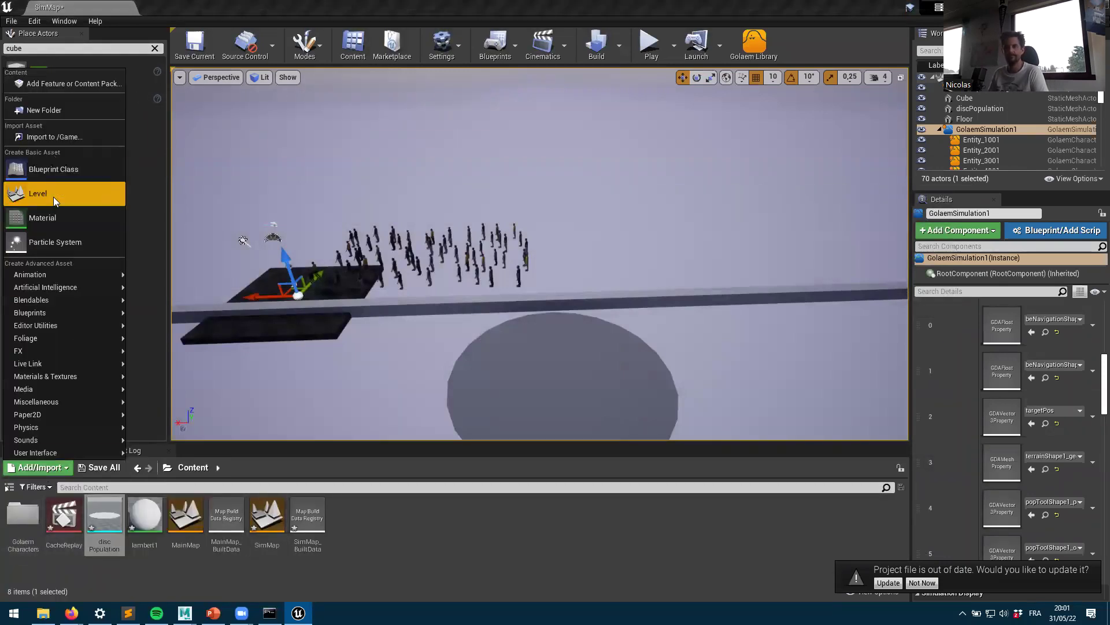
click(68, 140)
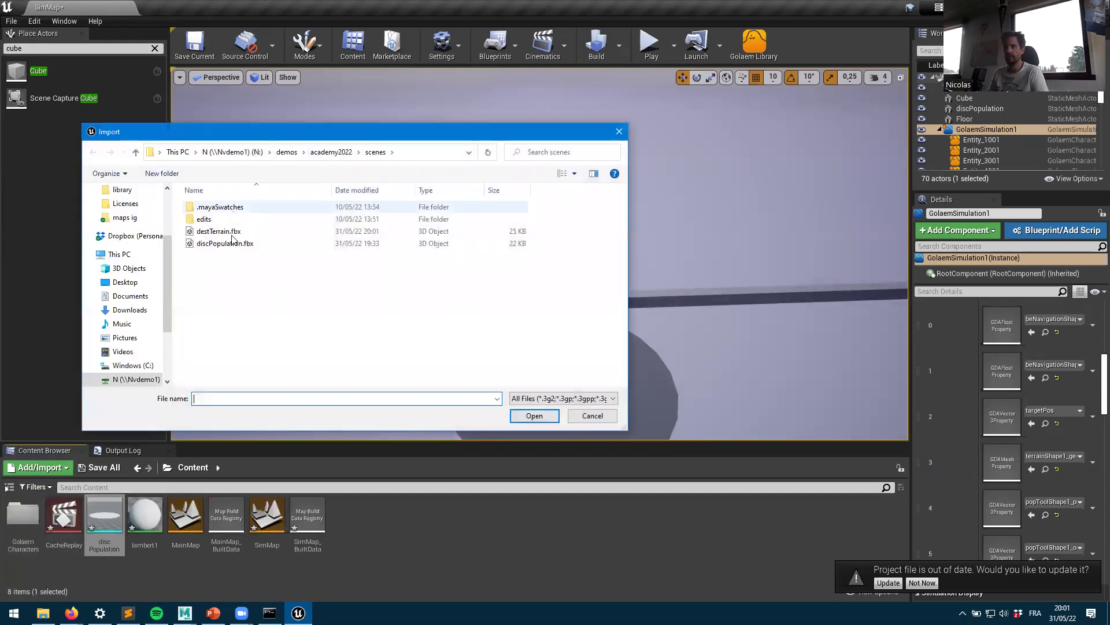
double_click(226, 231)
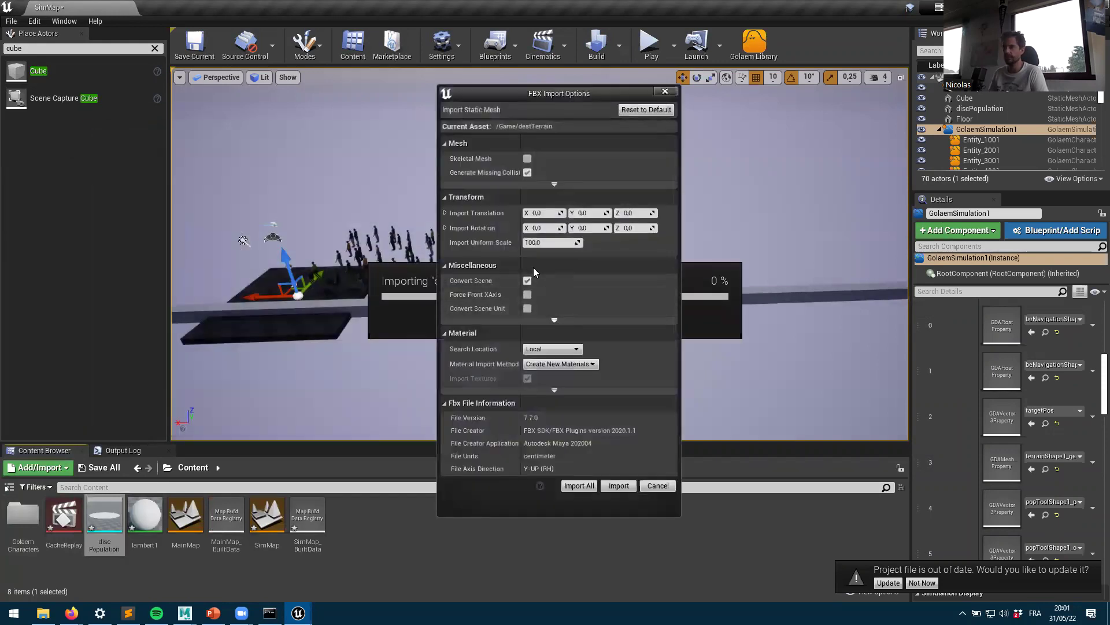
click(579, 482)
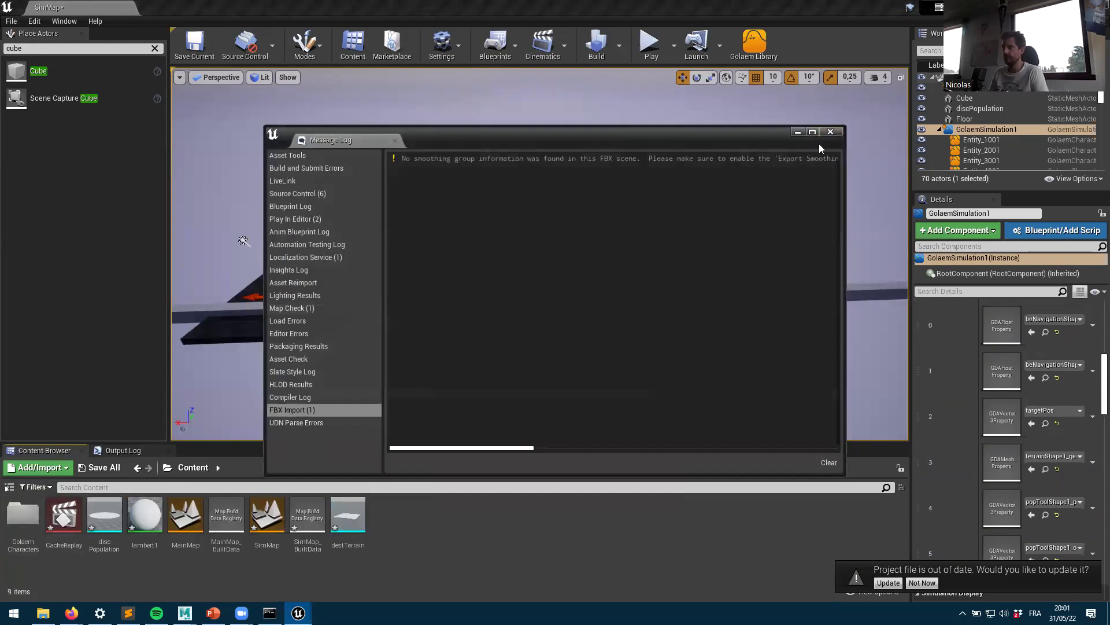
click(830, 132)
Step: Place the destTerrain mesh in the level beneath the crowd and orbit to inspect it
drag(104, 515, 457, 315)
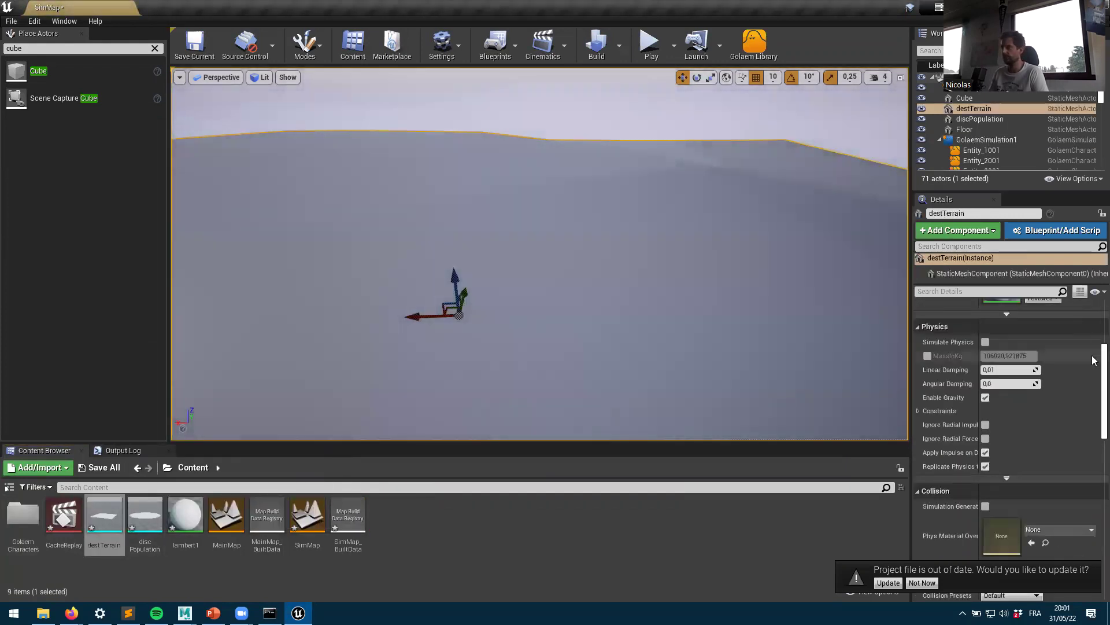
scroll(1072, 384, up, 3)
scroll(368, 363, down, 5)
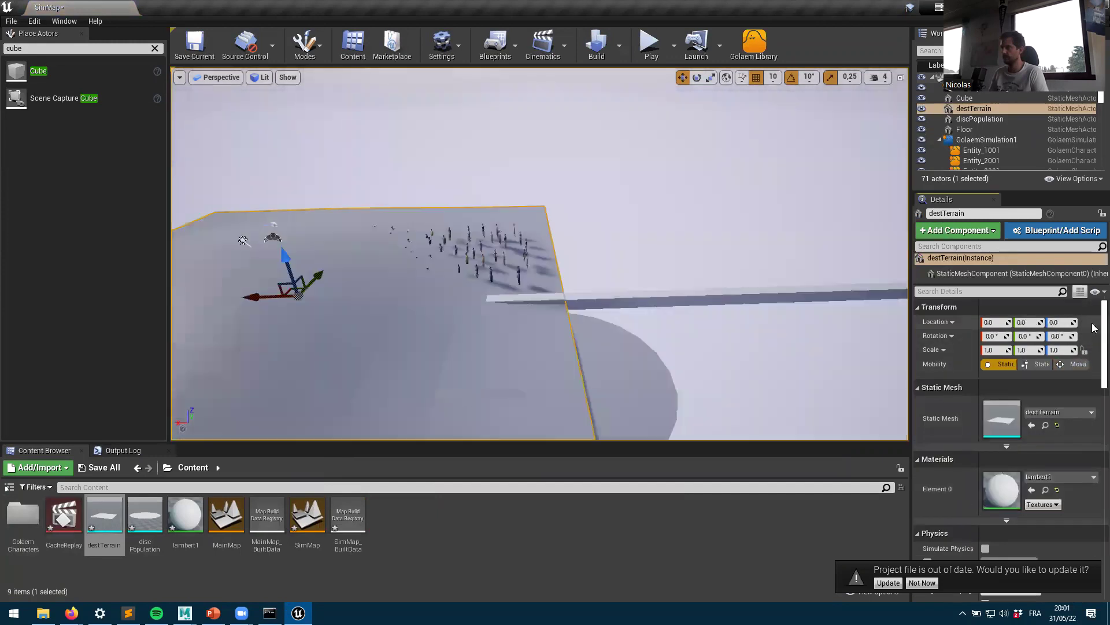
alt+drag(368, 362, 670, 206)
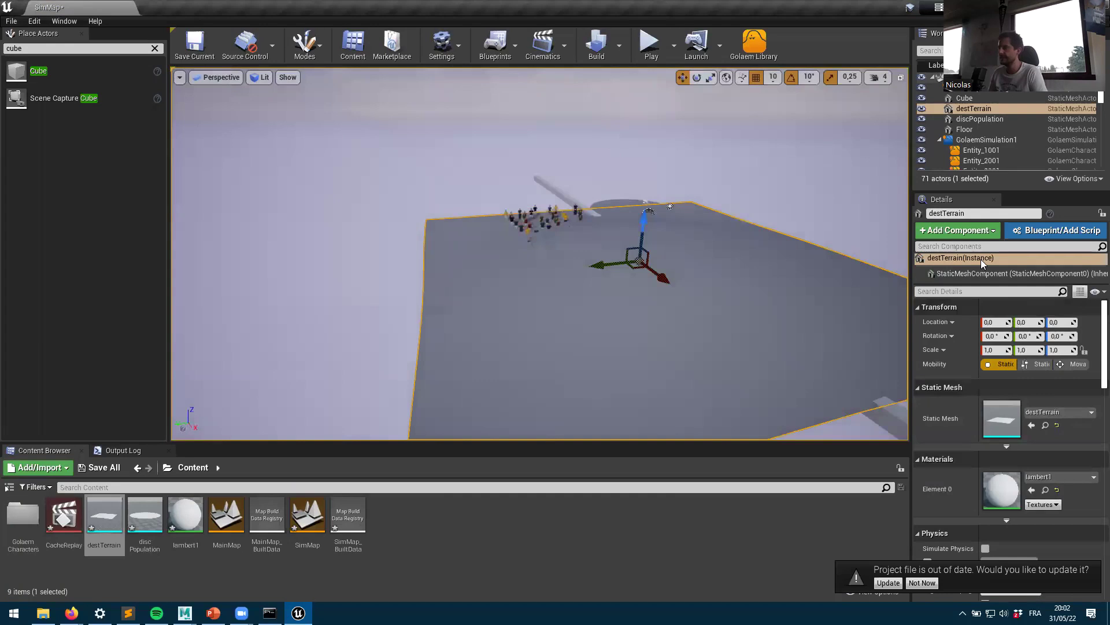
Step: Set element 0 of GolaemSimulation1's terrainShape1_geometry GDA mesh property to the destTerrain actor
click(966, 141)
scroll(1075, 496, down, 5)
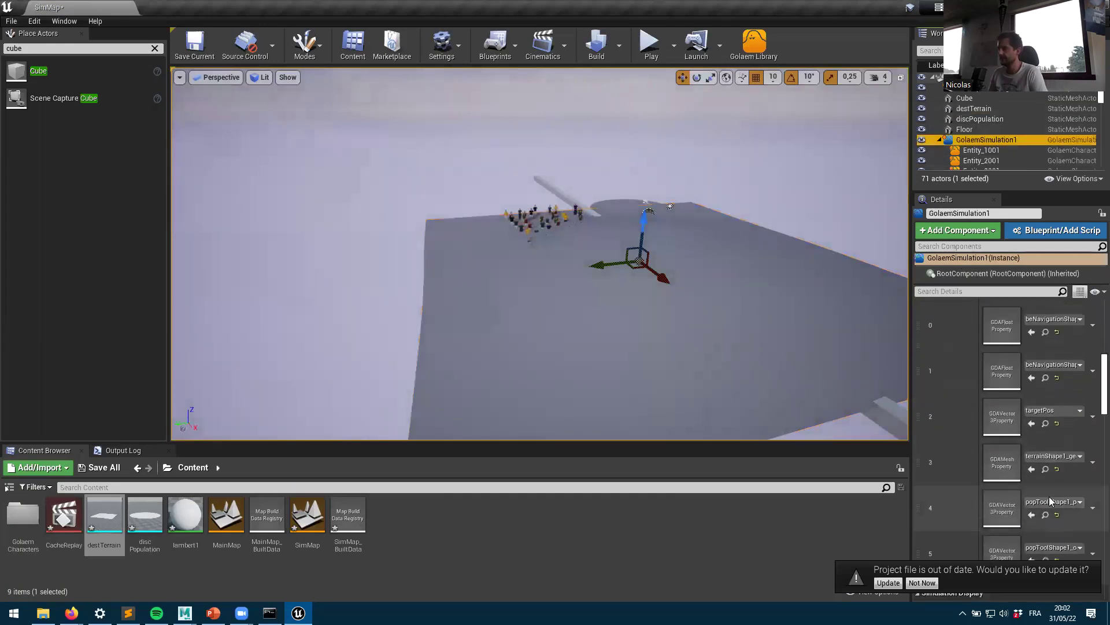
double_click(990, 458)
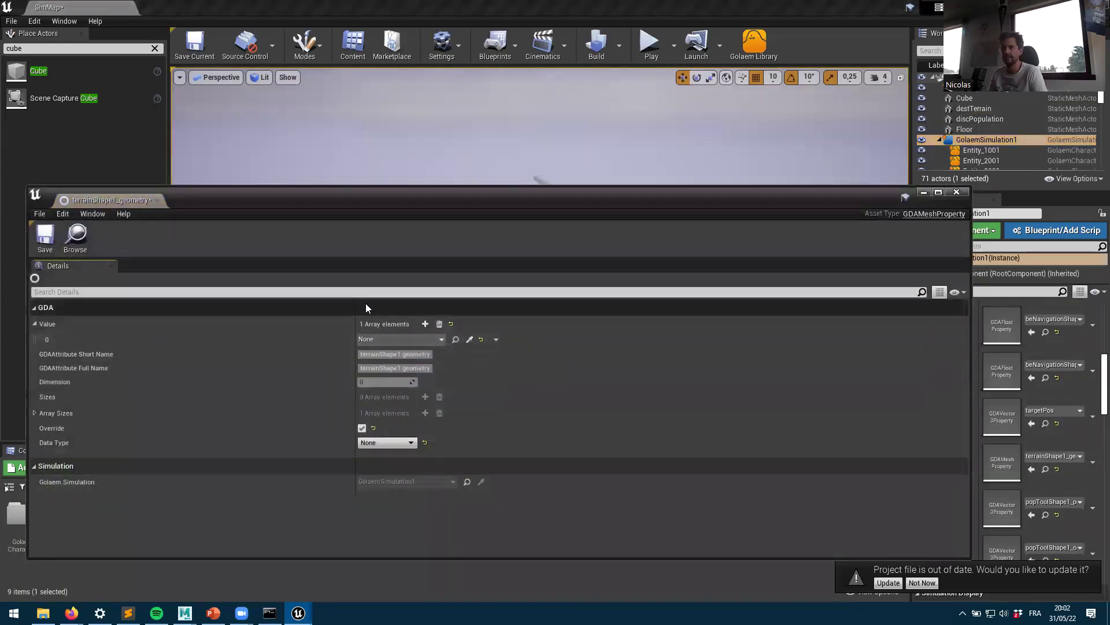
click(390, 340)
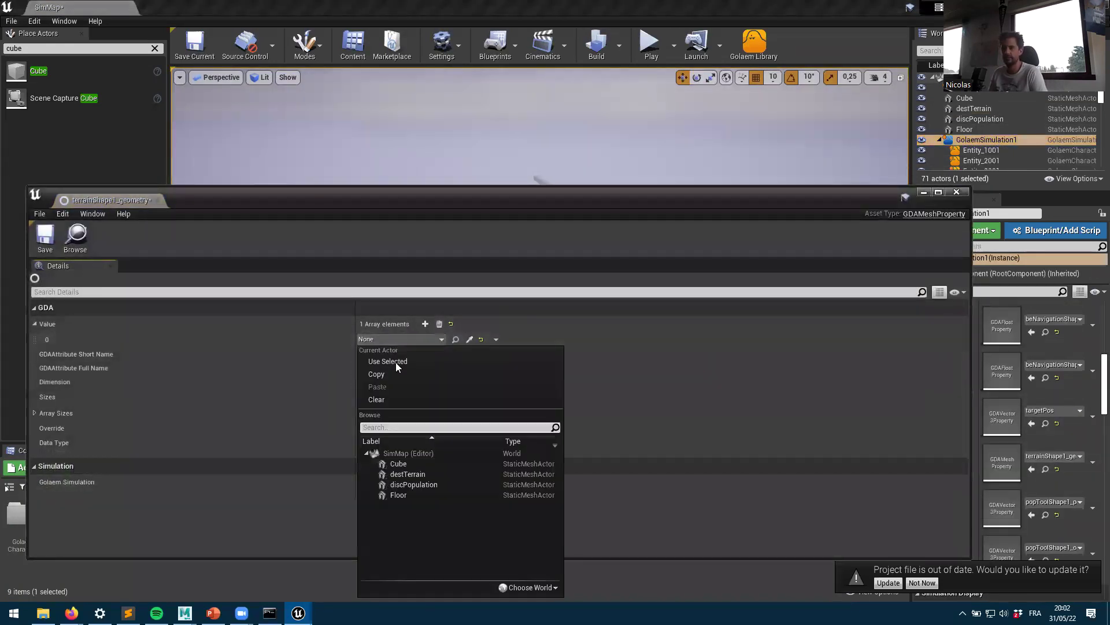
click(397, 495)
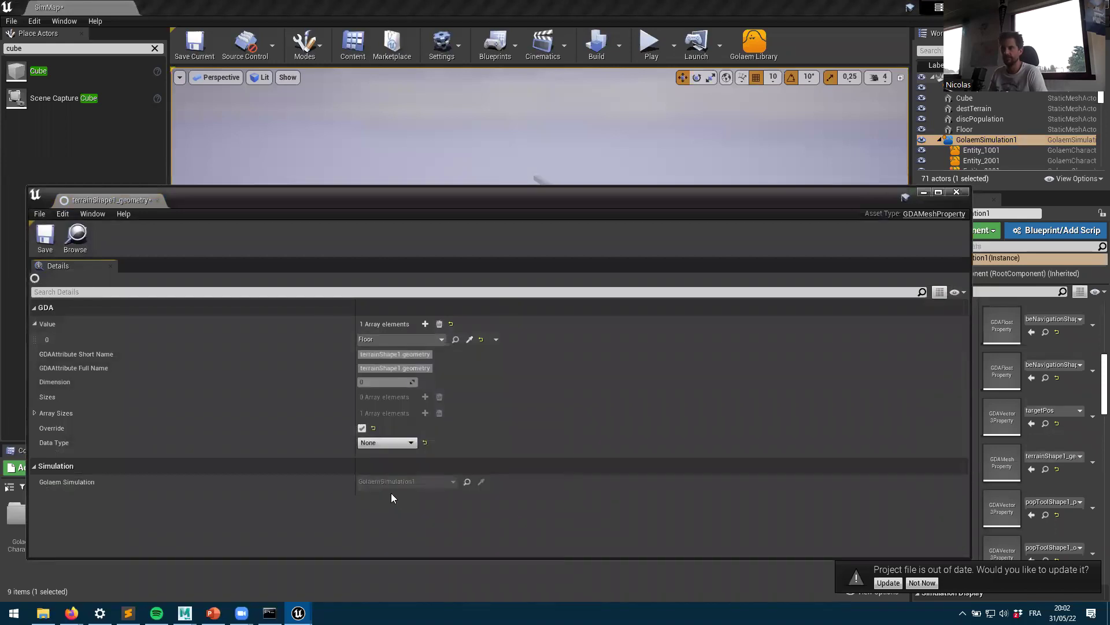
click(391, 340)
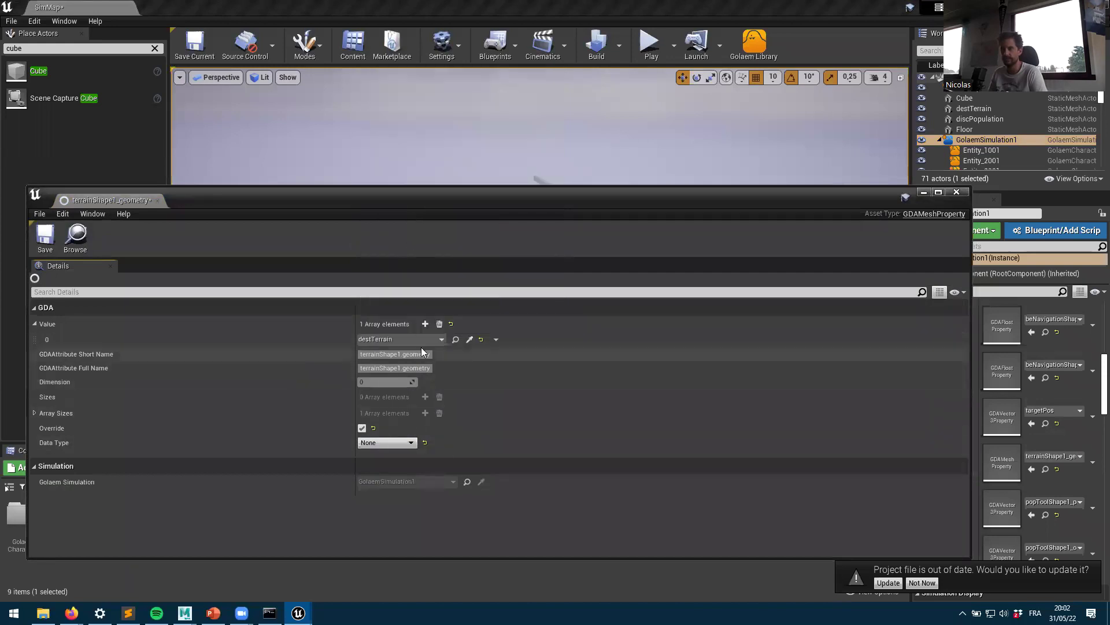
click(924, 193)
right_drag(672, 341, 668, 292)
right_drag(547, 312, 547, 289)
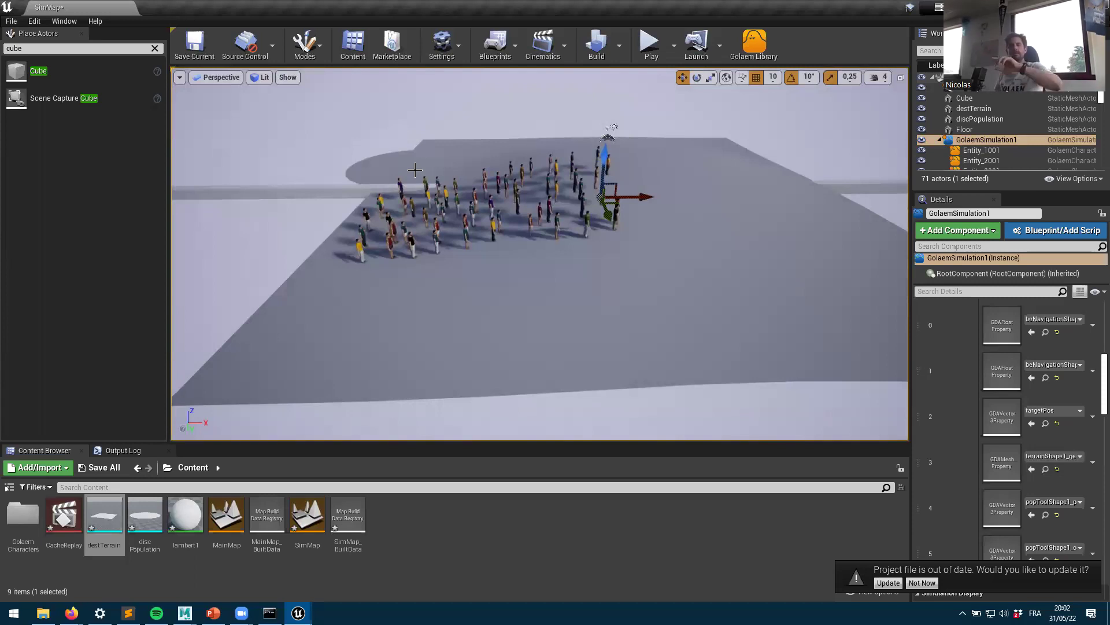
Step: Test-play the crowd, then move the discPopulation disc along X past the crowd
click(649, 44)
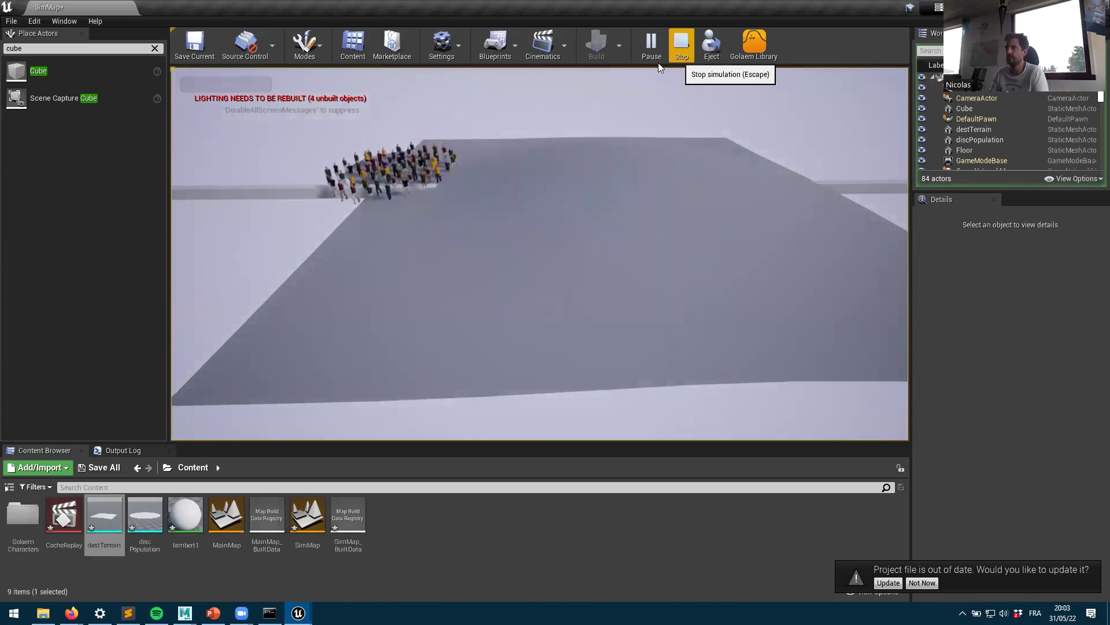
click(681, 45)
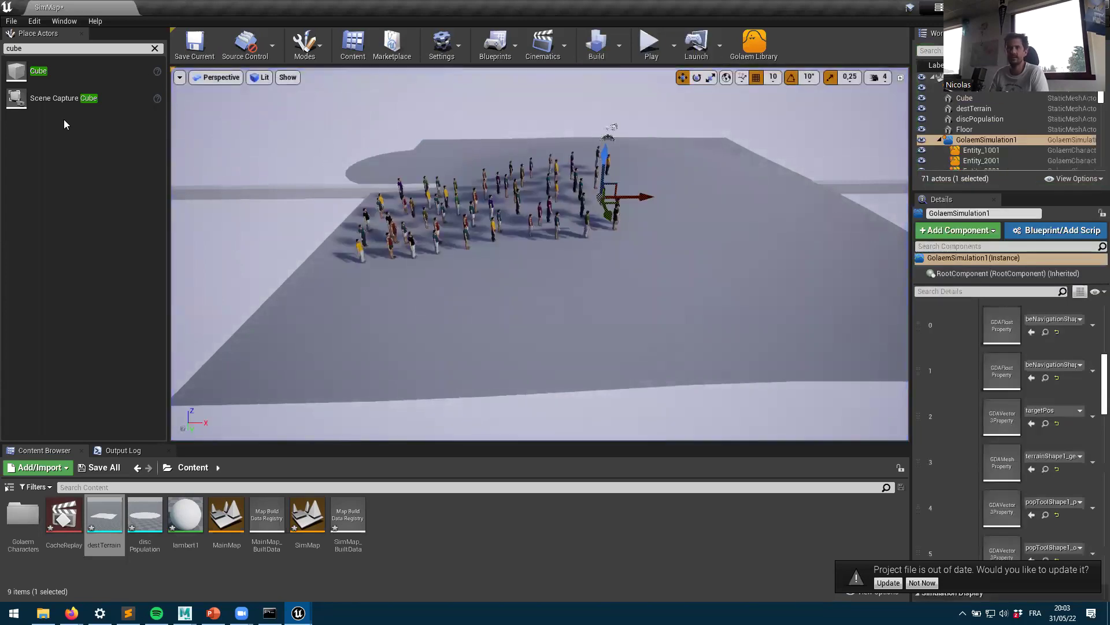
click(979, 119)
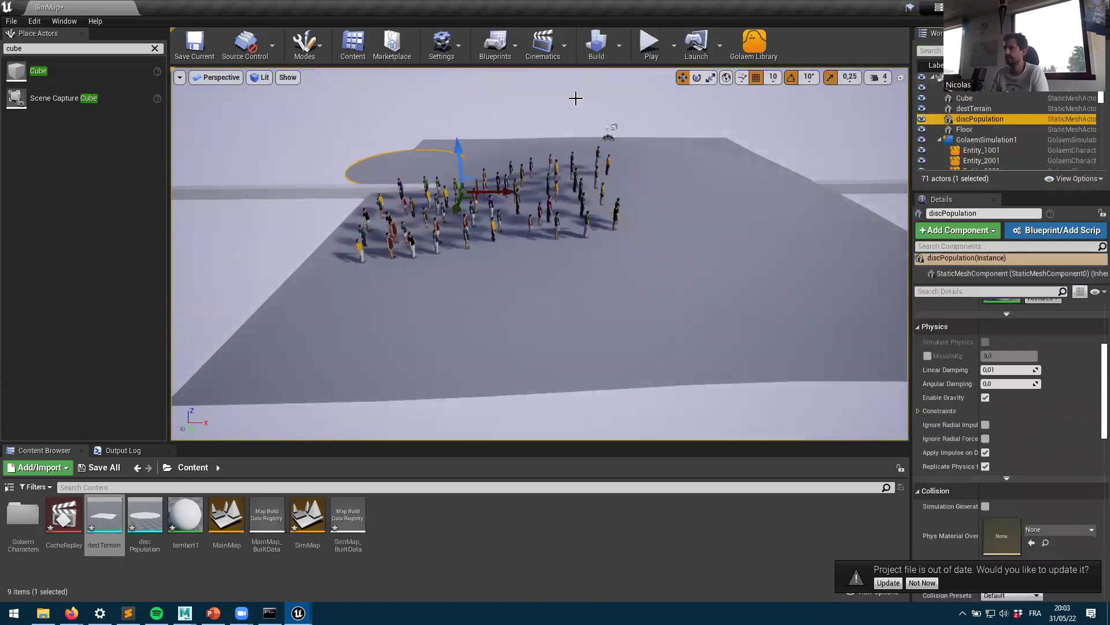
drag(497, 190, 612, 135)
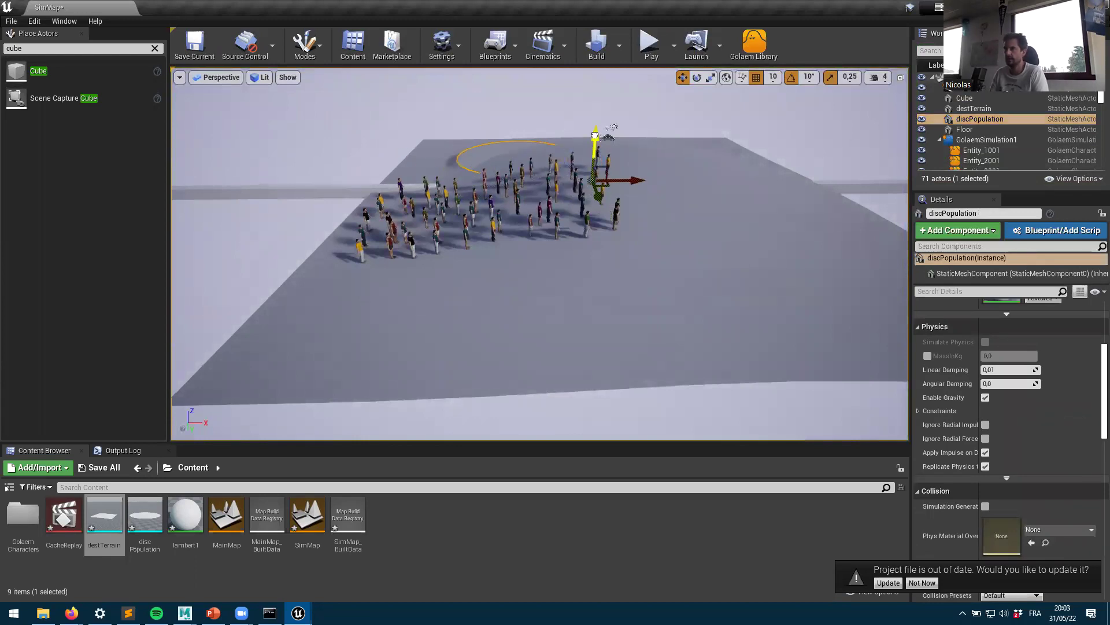
Step: Play the simulation again and look around the crowd walking over the terrain
click(654, 58)
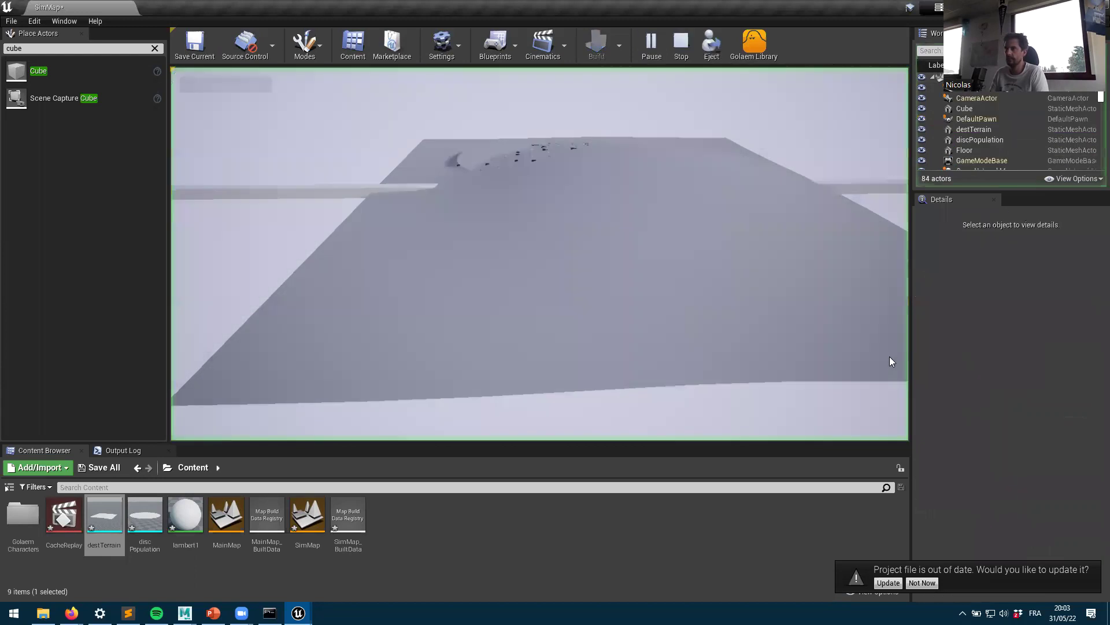
click(567, 193)
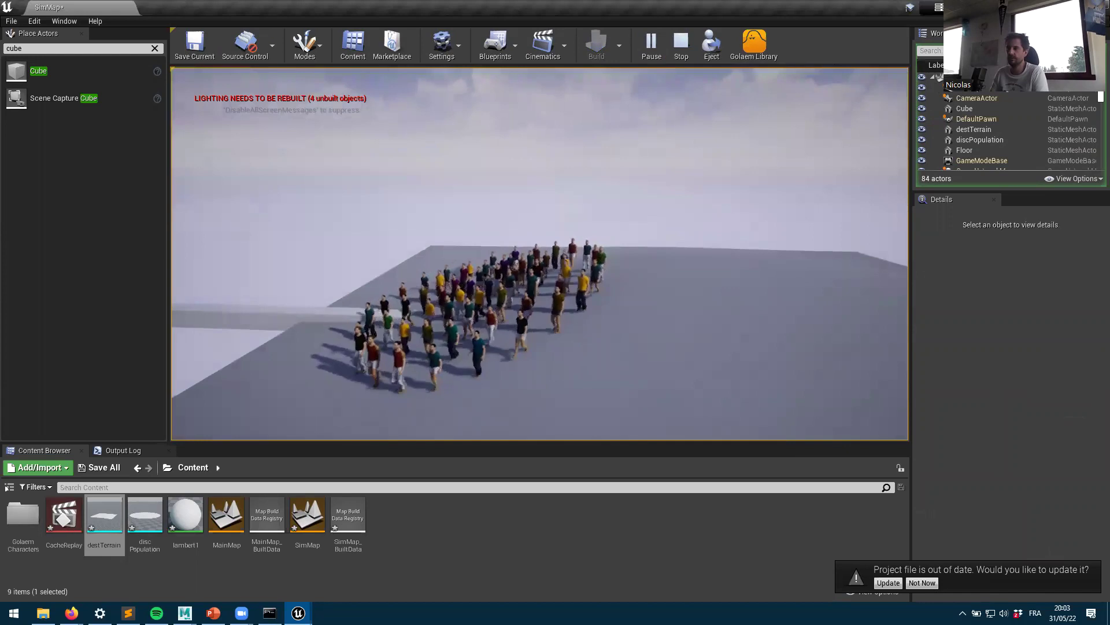
key(Escape)
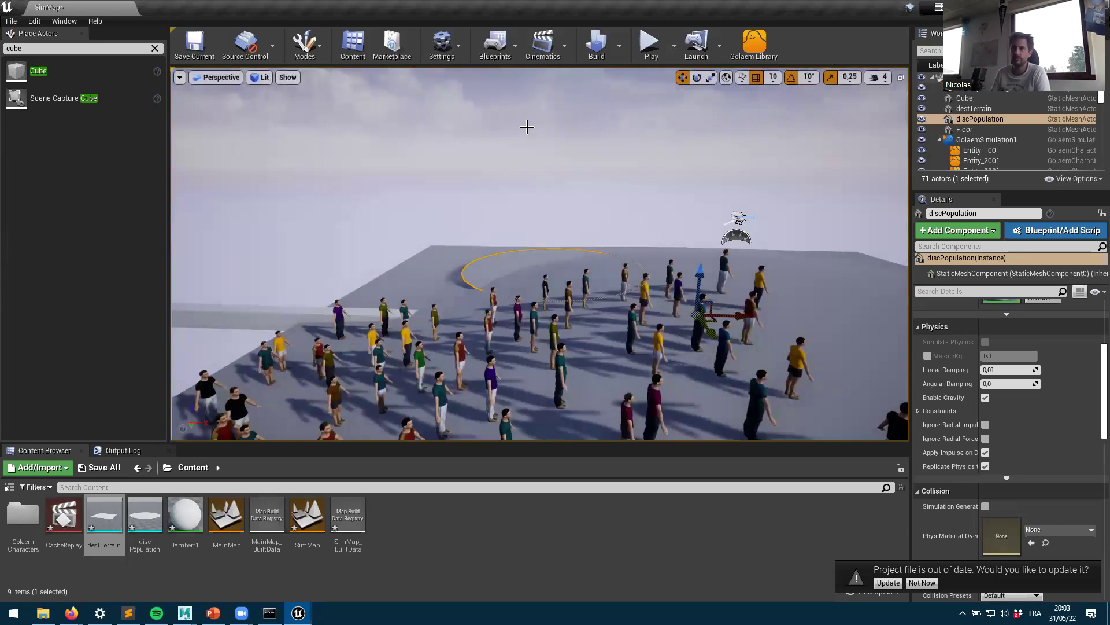
click(35, 22)
click(35, 22)
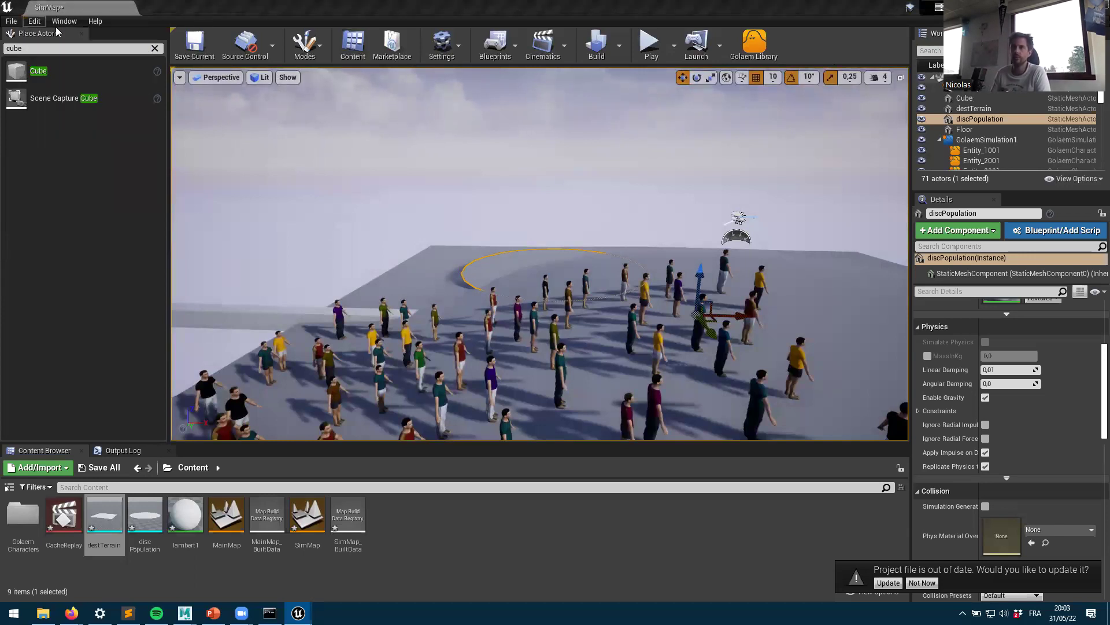
click(64, 21)
mouse_move(81, 55)
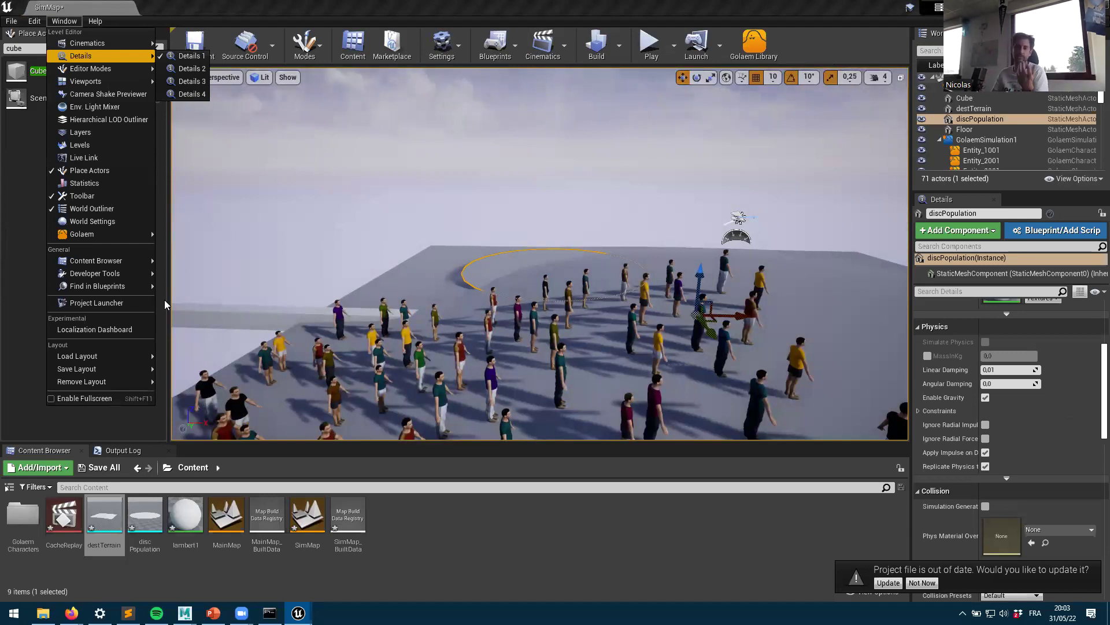
mouse_move(112, 233)
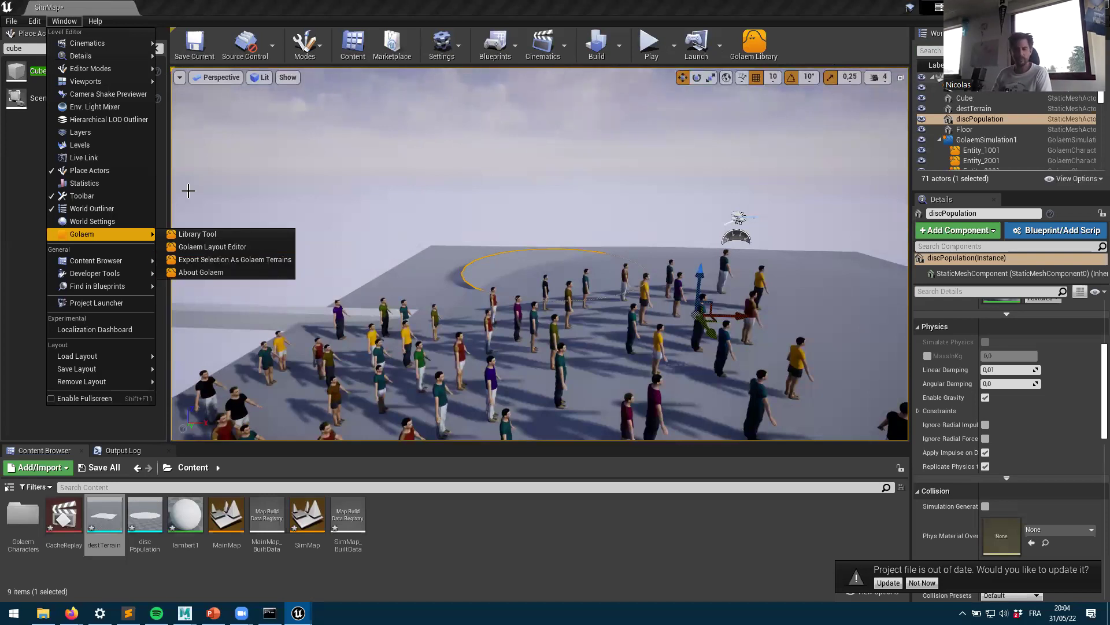
key(Escape)
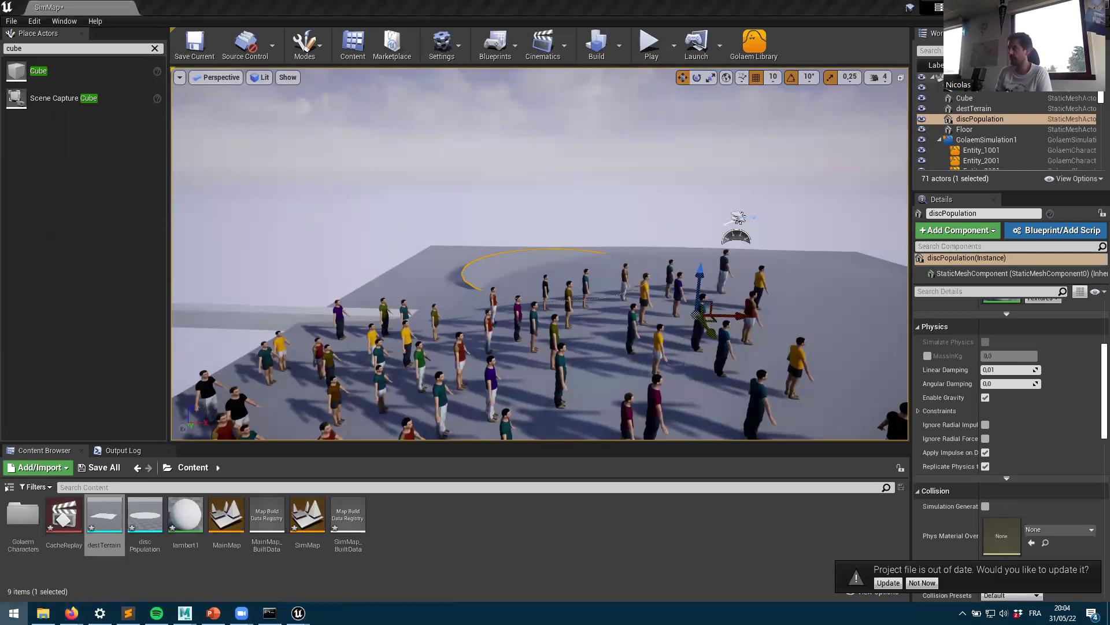
click(14, 612)
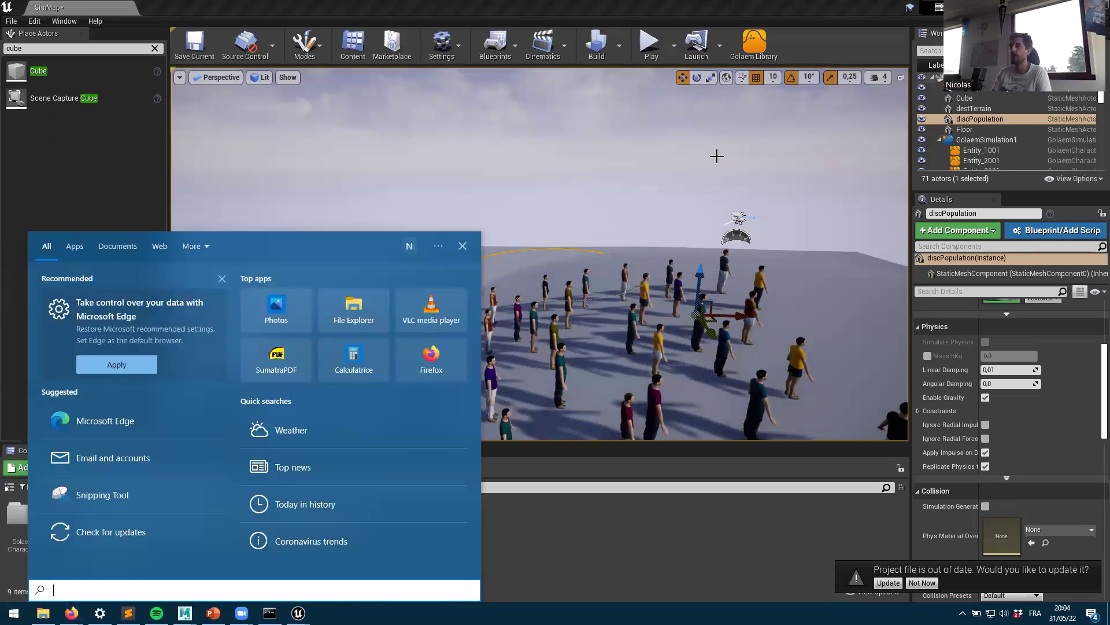
click(717, 155)
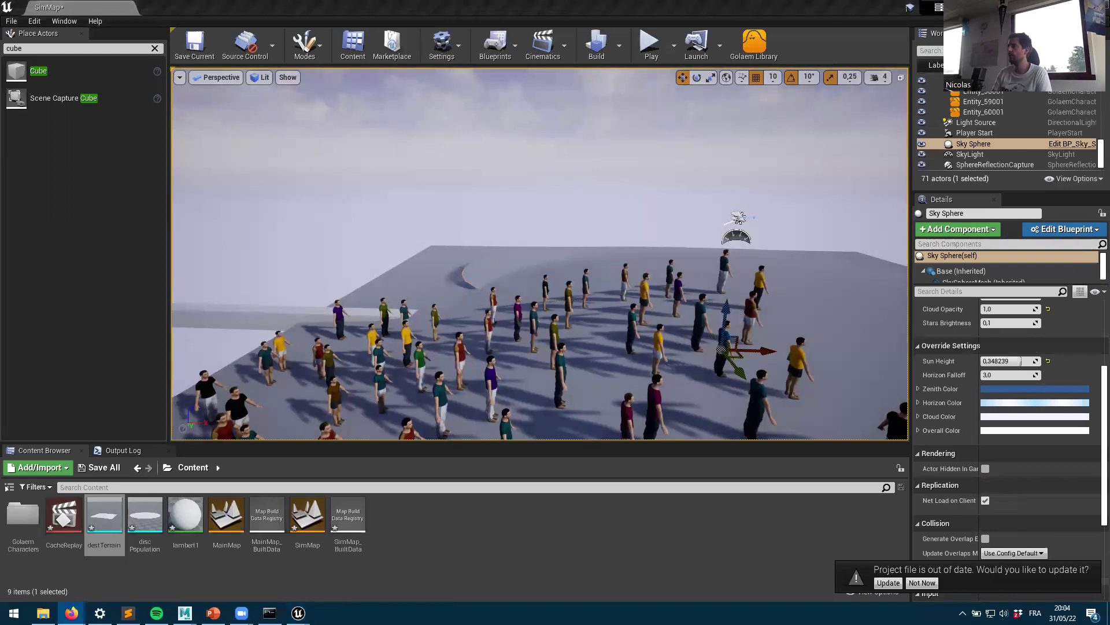